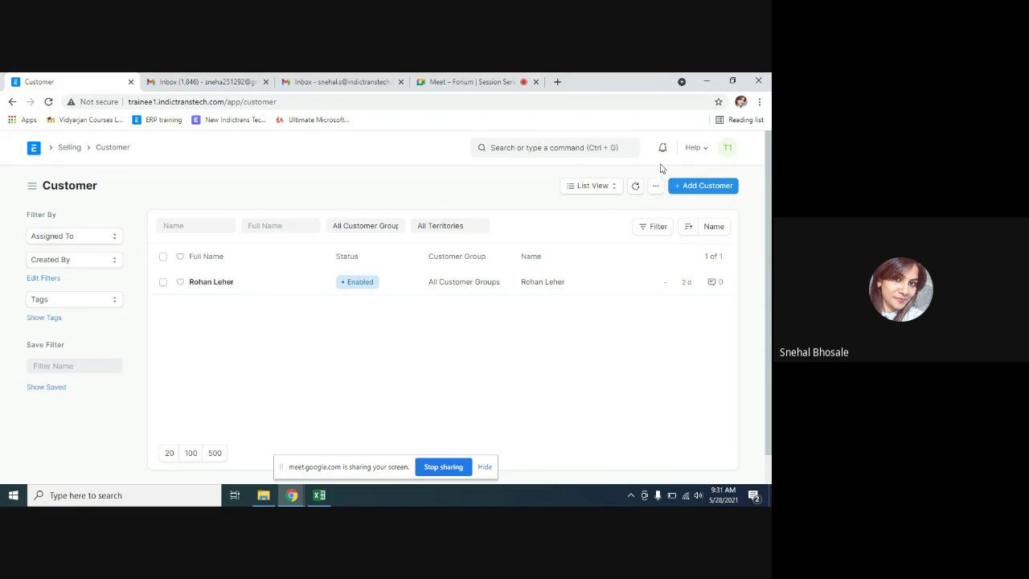
# - Glance through the notifications list, then close it to return to Customers
pyautogui.click(663, 151)
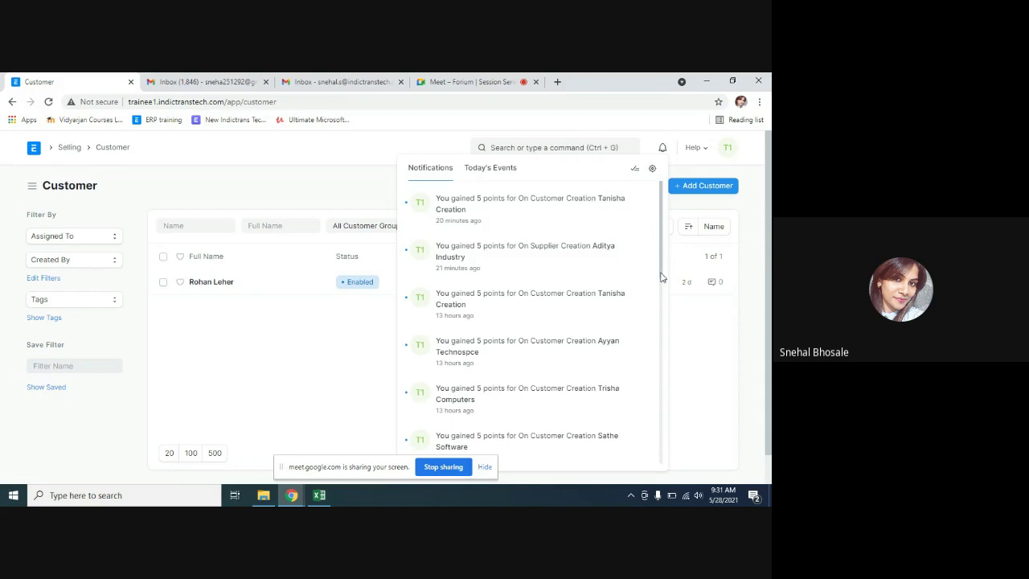
pyautogui.scroll(-3, 661, 292)
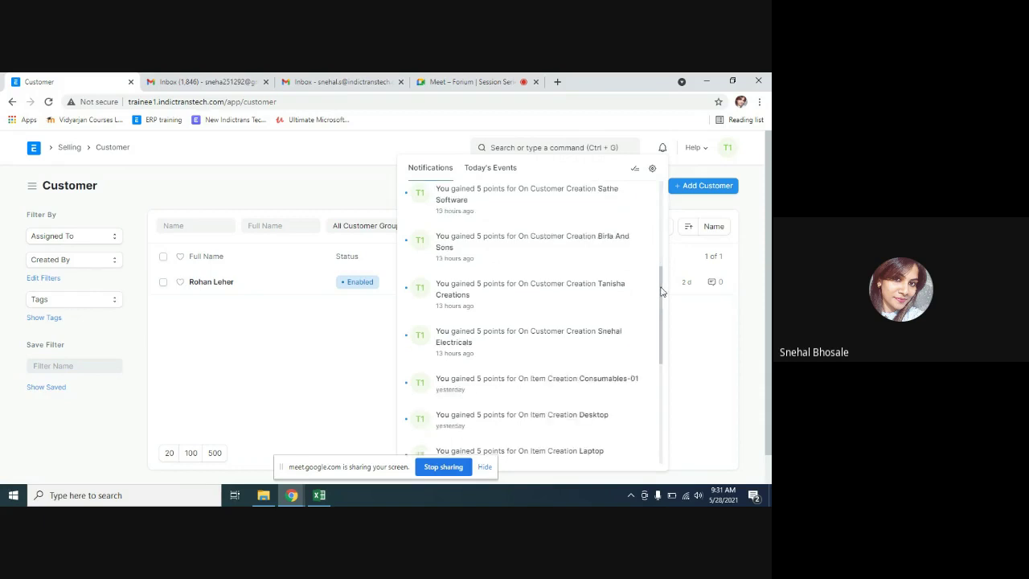
pyautogui.click(314, 332)
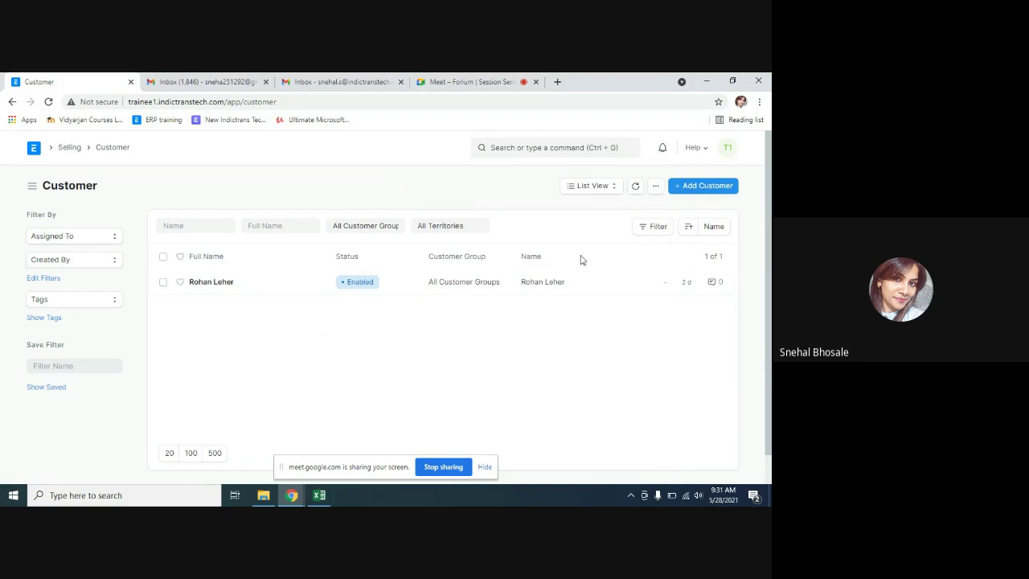
# - Clear all filters on the Customer list and switch it to the Report view
pyautogui.click(652, 228)
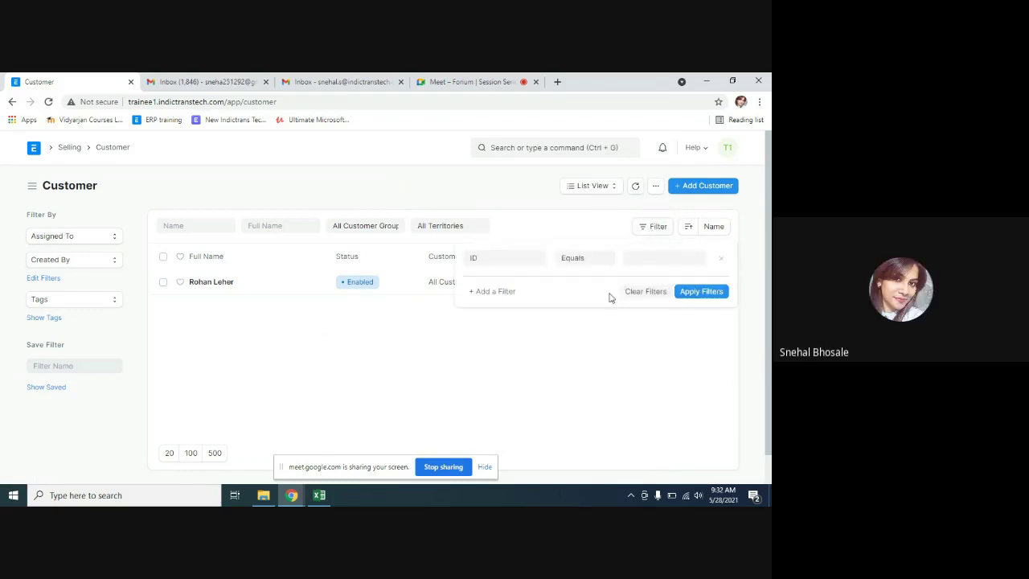
pyautogui.click(633, 292)
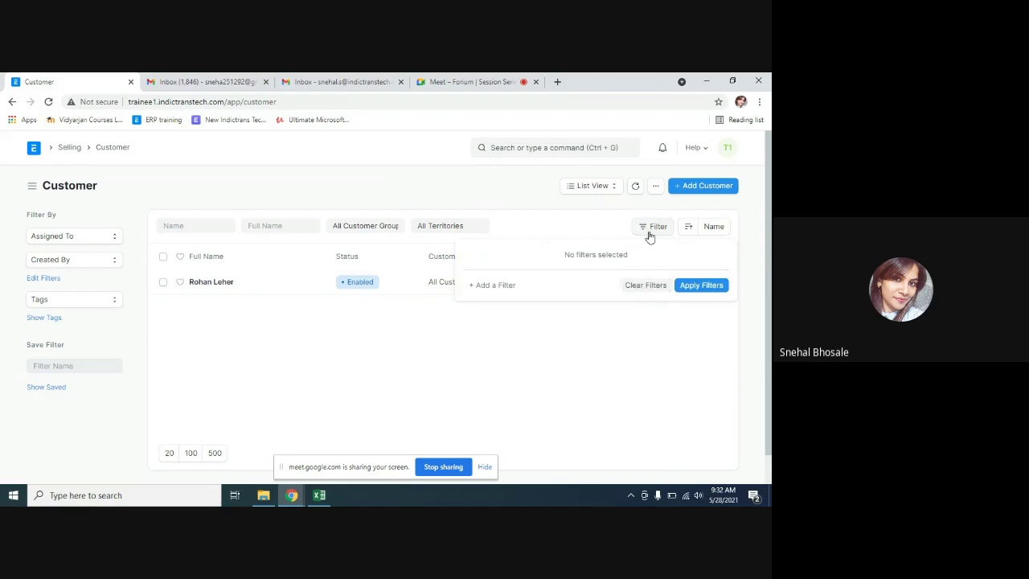
pyautogui.click(601, 186)
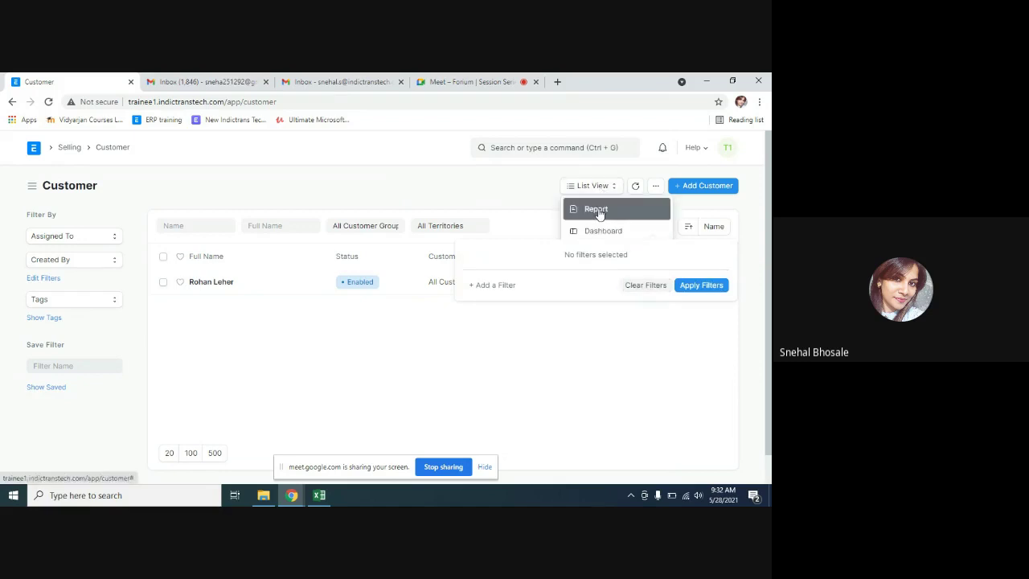
pyautogui.click(596, 210)
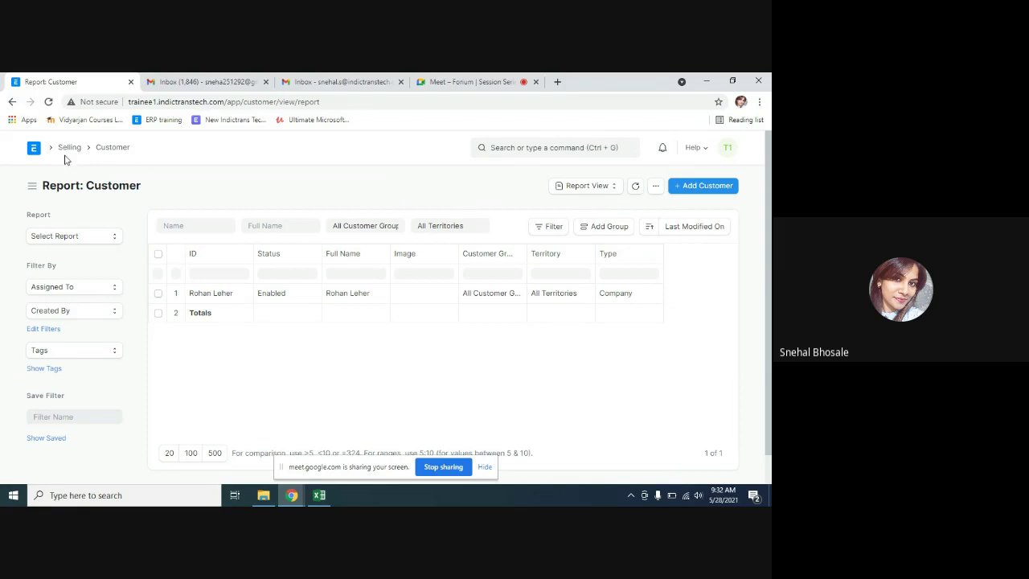
# - Check the Supplier list and Buying workspace, then open Customer from the Home shortcuts
pyautogui.click(33, 150)
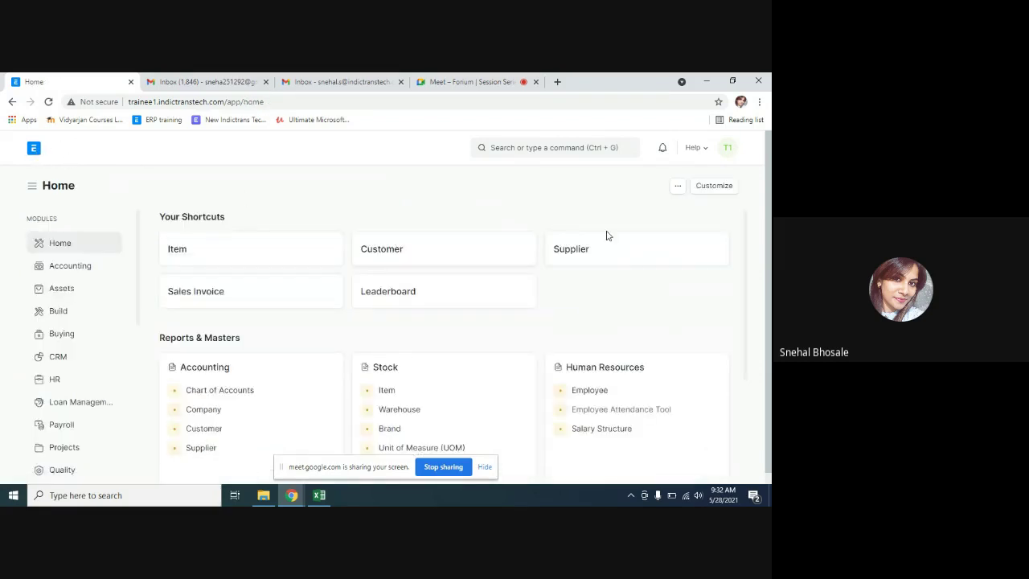
pyautogui.click(580, 257)
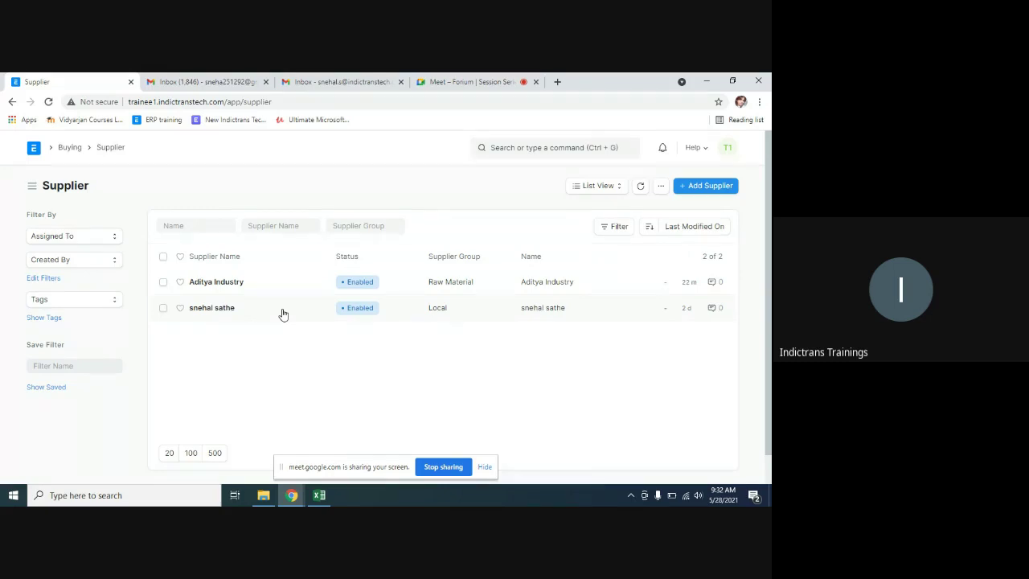
pyautogui.click(69, 149)
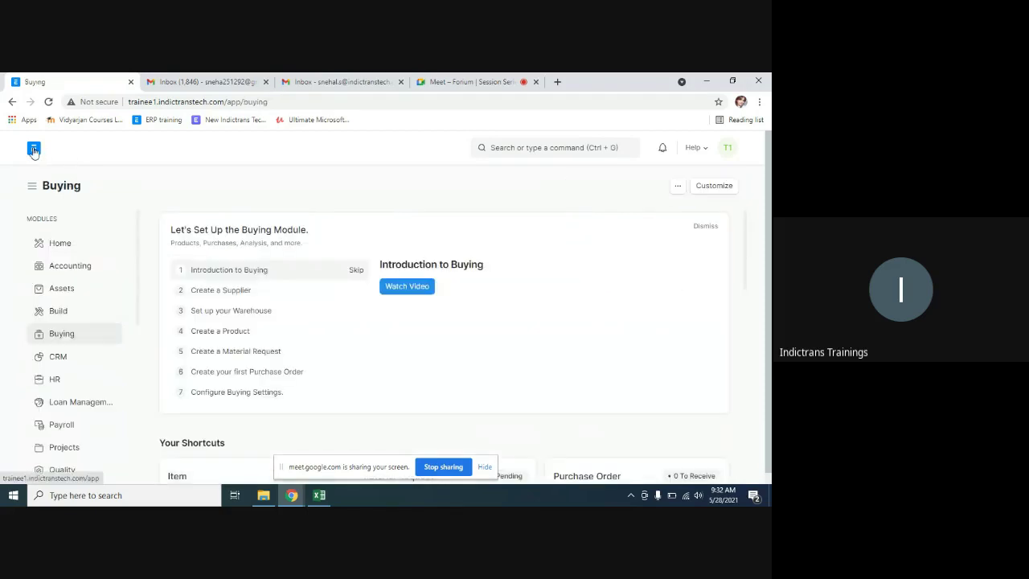
pyautogui.click(34, 150)
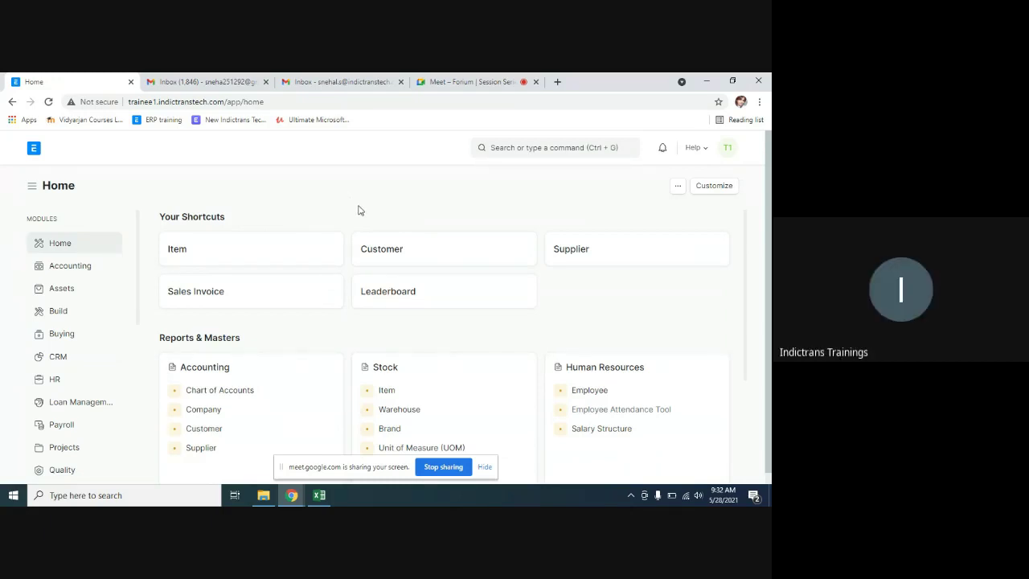
pyautogui.click(383, 255)
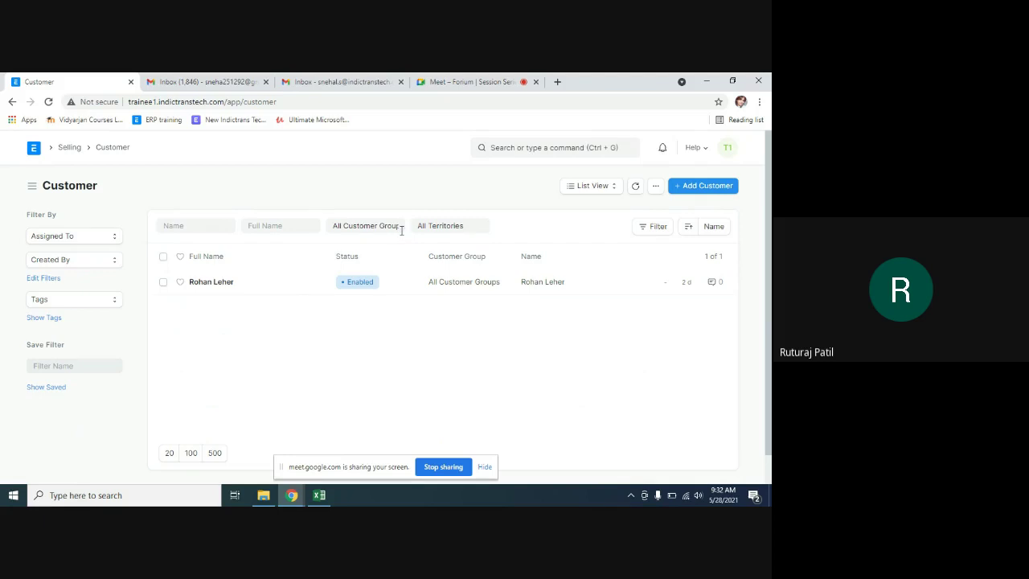
# - Empty the All Customer Groups and All Territories filter fields so the list shows 10 of 10
pyautogui.doubleClick(402, 228)
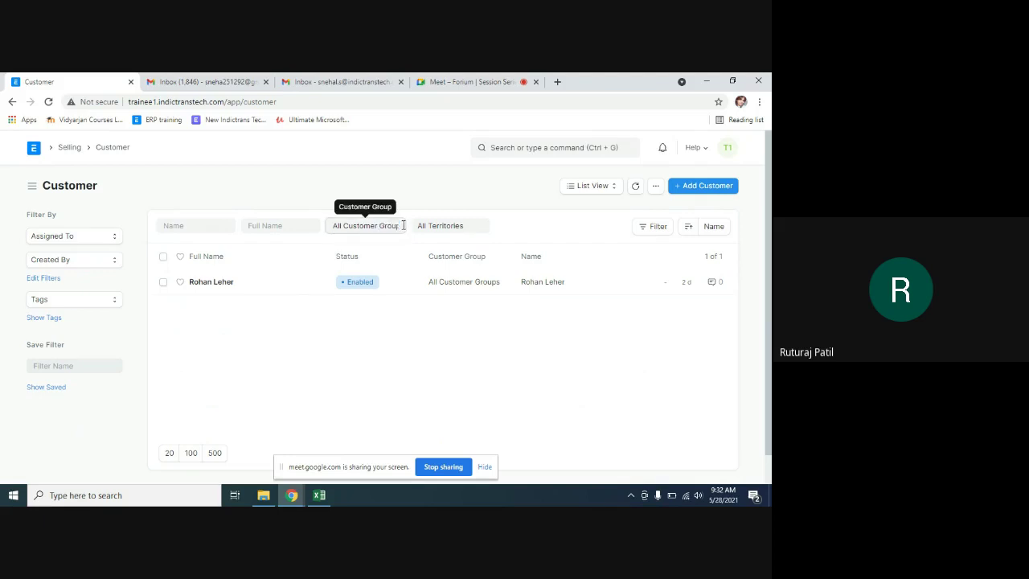
pyautogui.press('BackSpace')
pyautogui.press('BackSpace')
pyautogui.press('BackSpace')
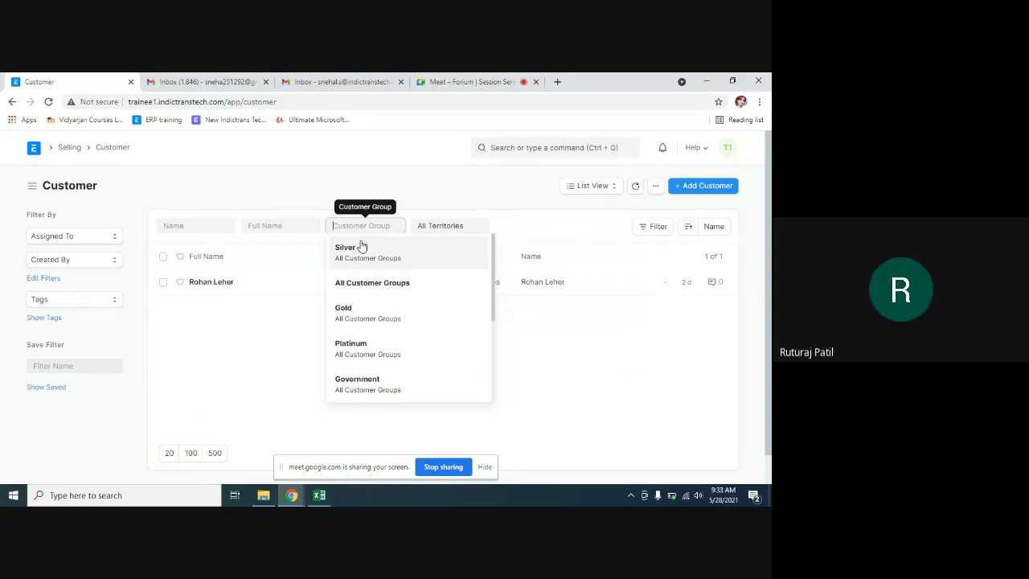
pyautogui.click(538, 315)
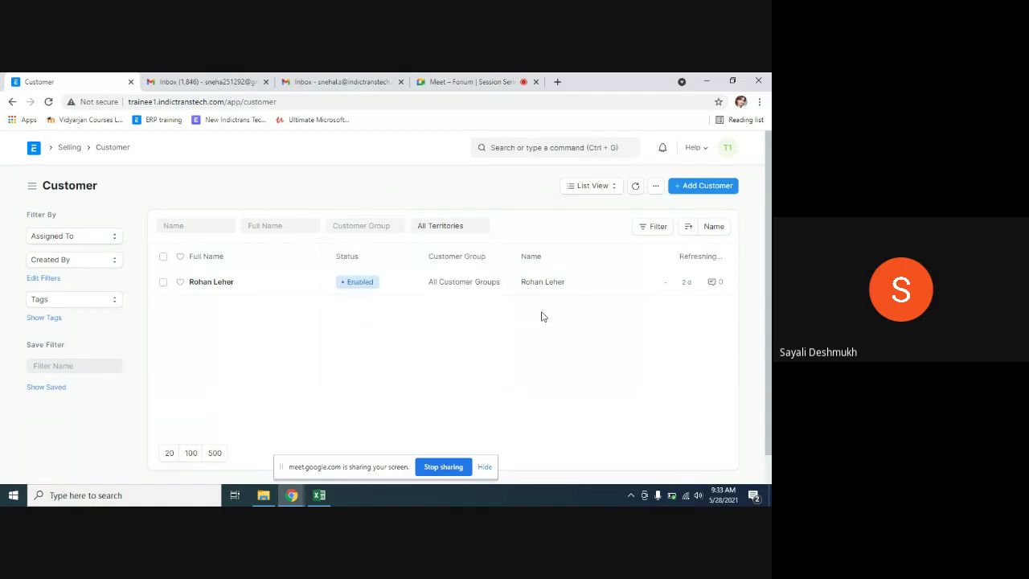
pyautogui.click(466, 225)
pyautogui.press('BackSpace')
pyautogui.press('BackSpace')
pyautogui.press('BackSpace')
pyautogui.press('BackSpace')
pyautogui.press('BackSpace')
pyautogui.press('BackSpace')
pyautogui.press('BackSpace')
pyautogui.press('BackSpace')
pyautogui.press('BackSpace')
pyautogui.press('BackSpace')
pyautogui.press('BackSpace')
pyautogui.press('BackSpace')
pyautogui.press('BackSpace')
pyautogui.press('BackSpace')
pyautogui.press('BackSpace')
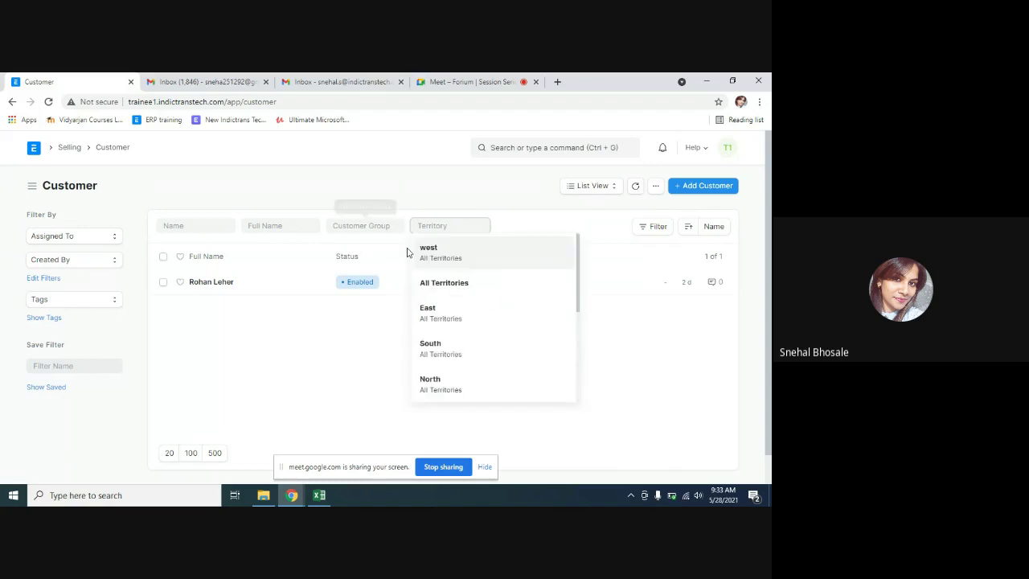
pyautogui.click(373, 344)
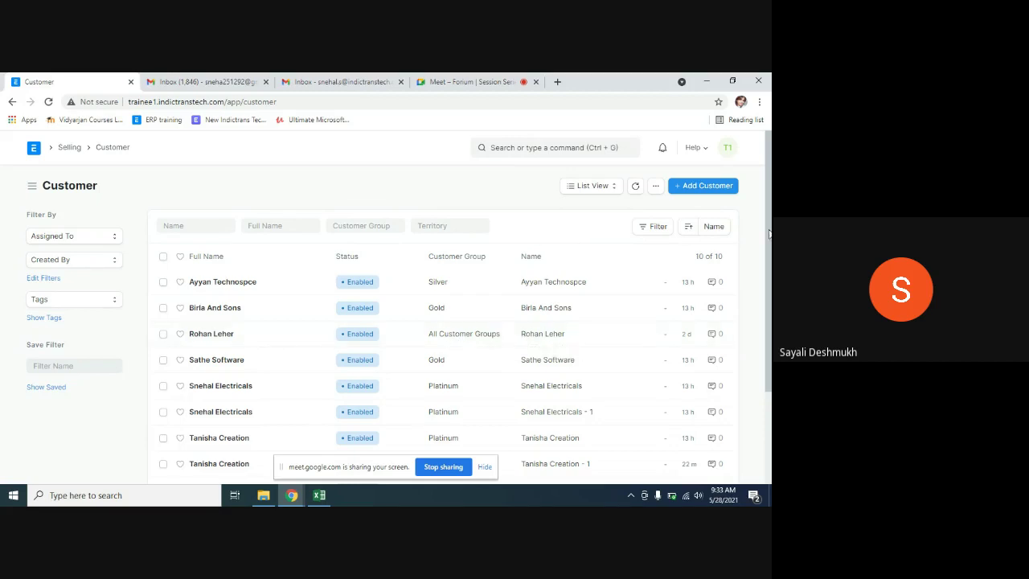
# - Scroll through all 10 customers, then open the Vidyarjan Courses Library bookmark
pyautogui.moveTo(770, 235); pyautogui.dragTo(769, 293)
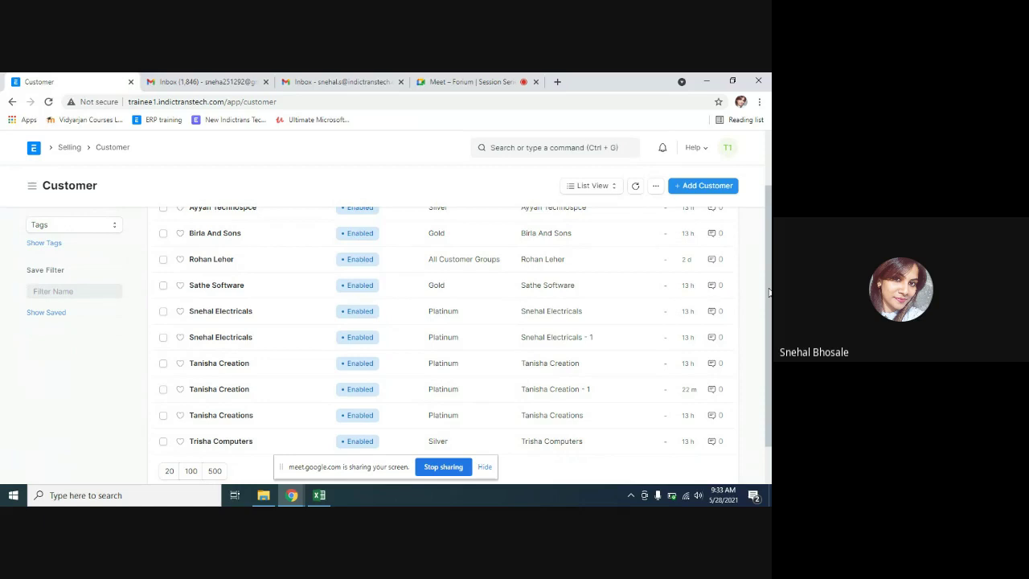
pyautogui.moveTo(767, 293); pyautogui.dragTo(770, 245)
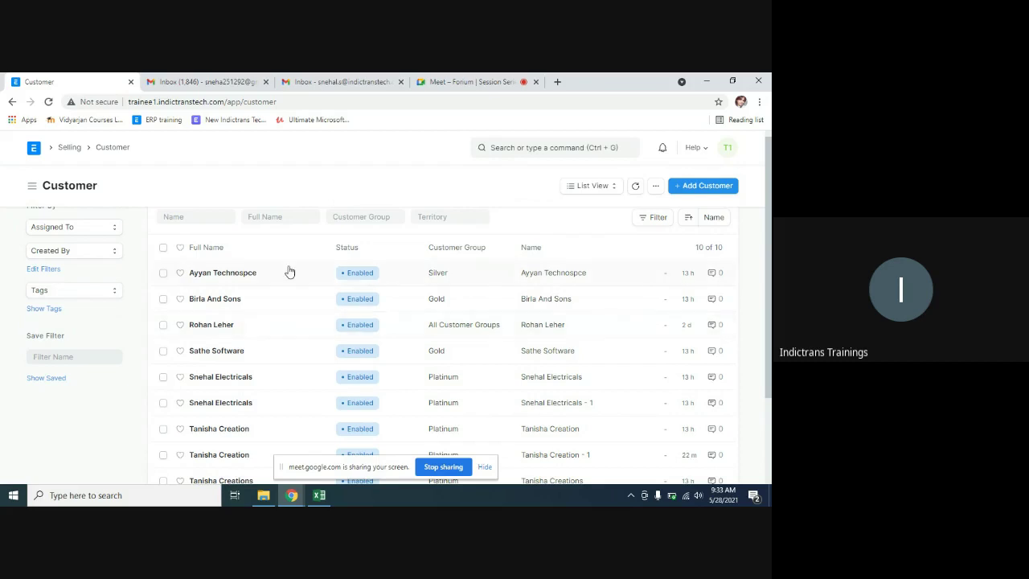
pyautogui.click(107, 121)
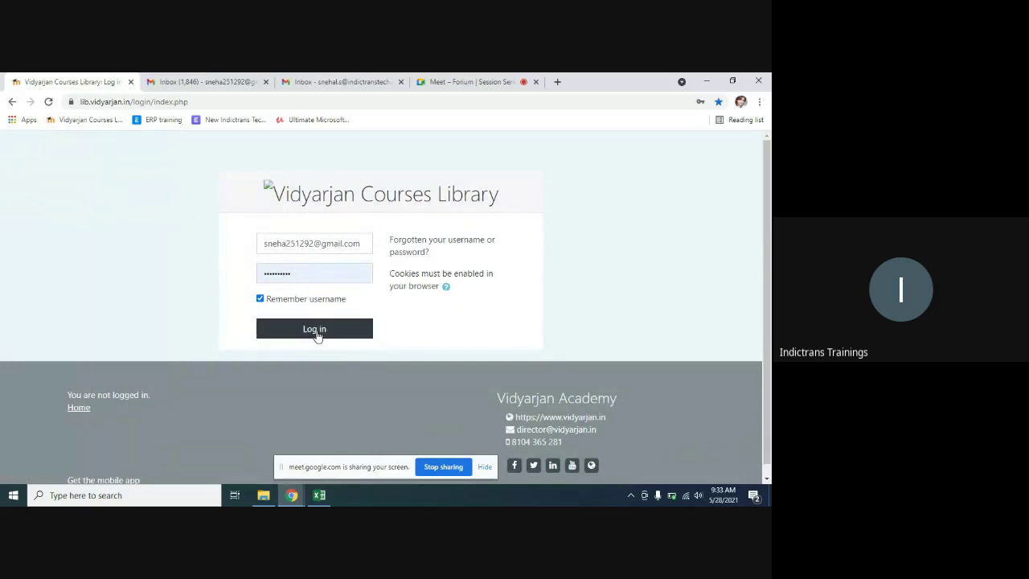
# - Sign in to the courses library, open the ERPNext course and go to Quiz 4
pyautogui.click(317, 336)
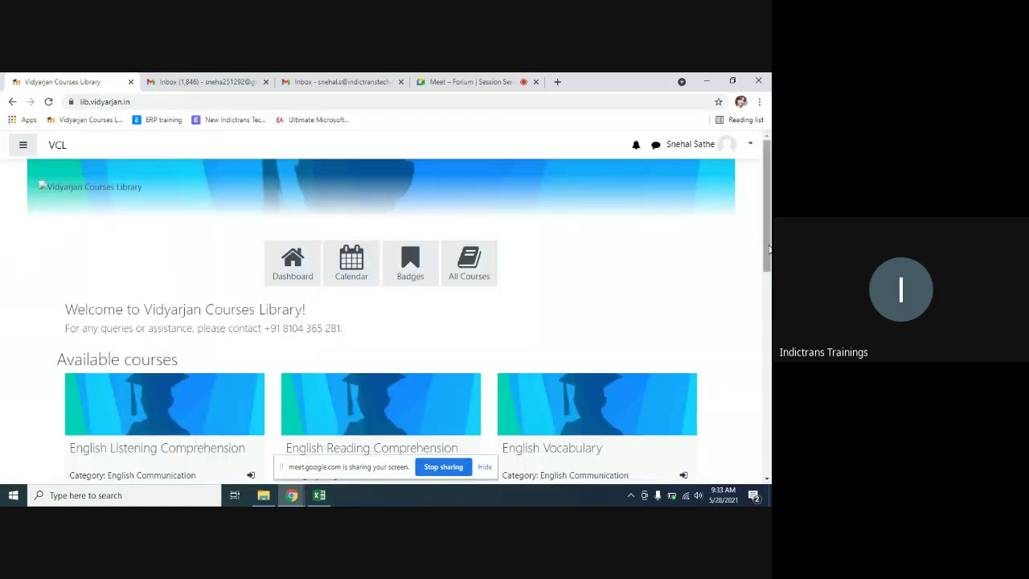
pyautogui.moveTo(769, 250); pyautogui.dragTo(764, 365)
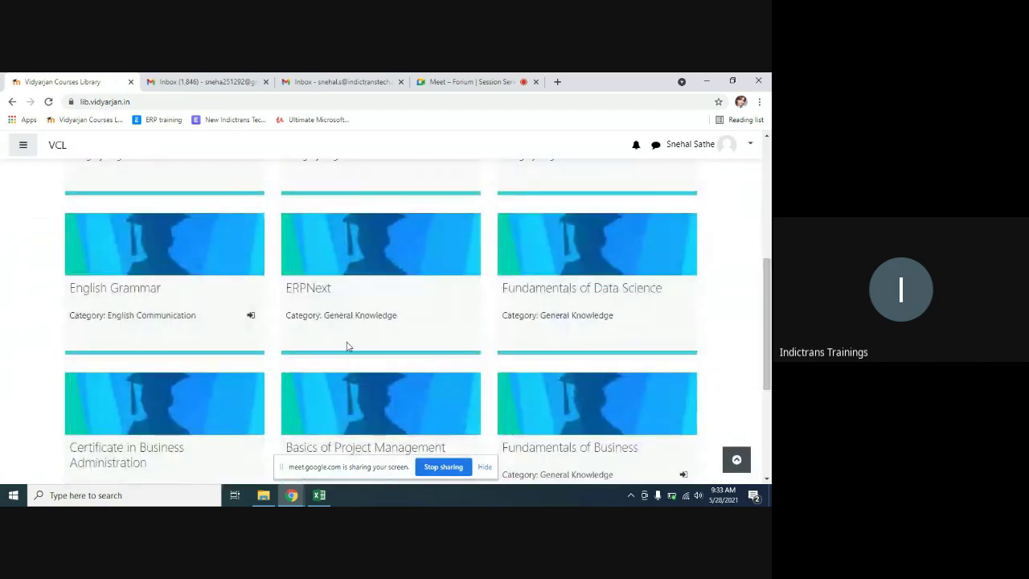
pyautogui.click(306, 289)
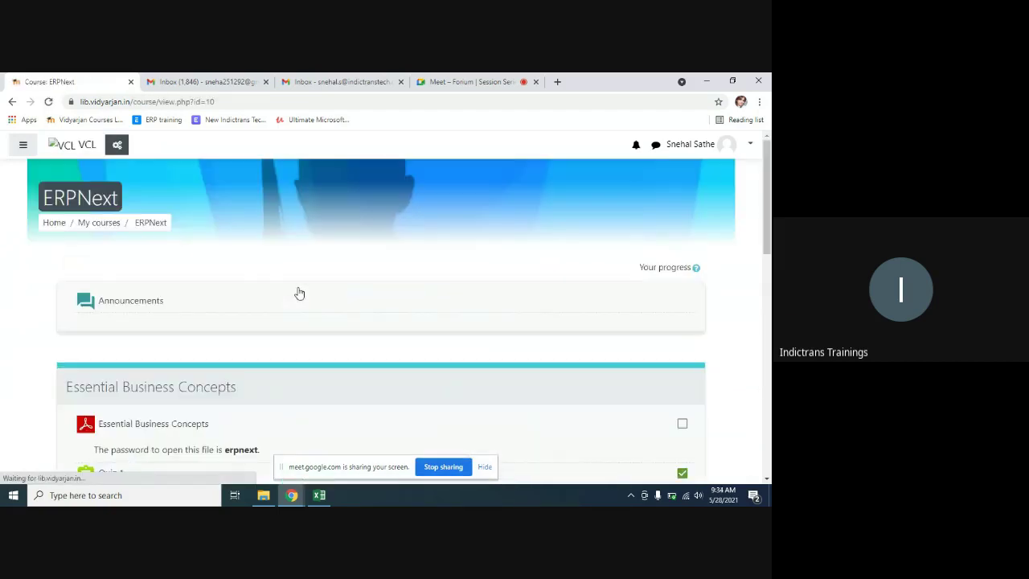
pyautogui.moveTo(764, 260); pyautogui.dragTo(770, 359)
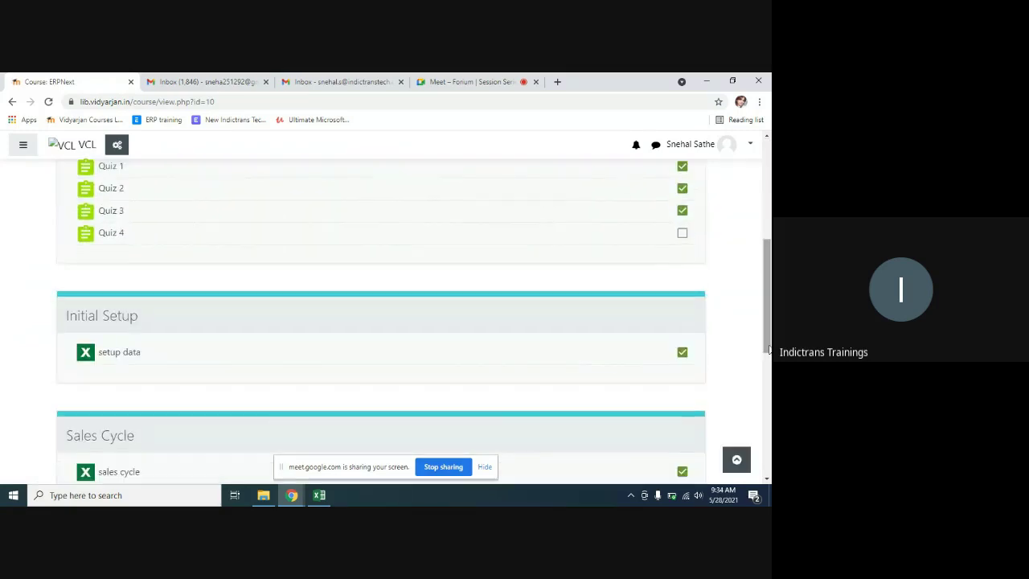
pyautogui.click(111, 233)
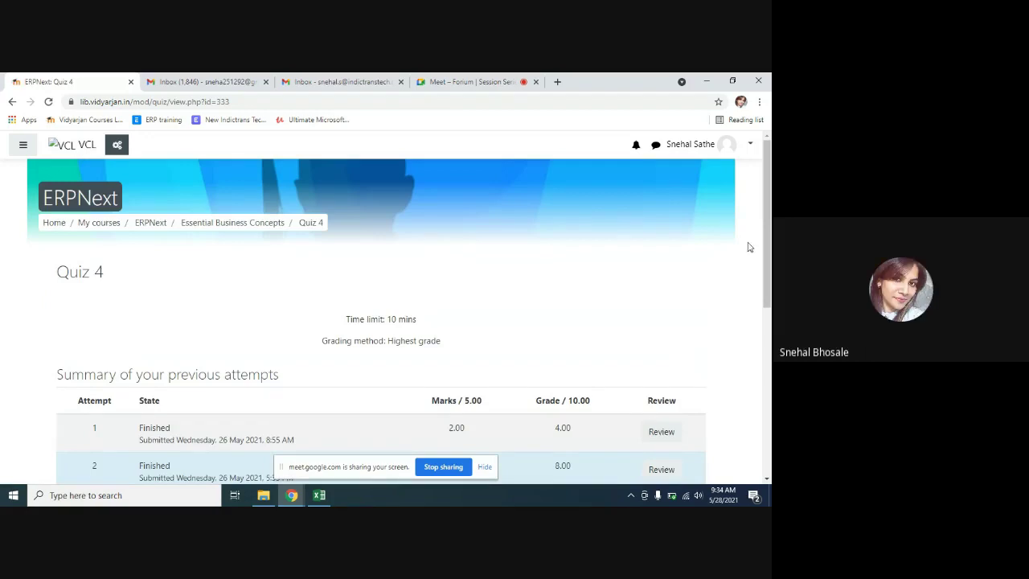
# - Open the review of Quiz 4's second attempt in its own window
pyautogui.moveTo(766, 249); pyautogui.dragTo(603, 282)
pyautogui.moveTo(766, 277); pyautogui.dragTo(767, 325)
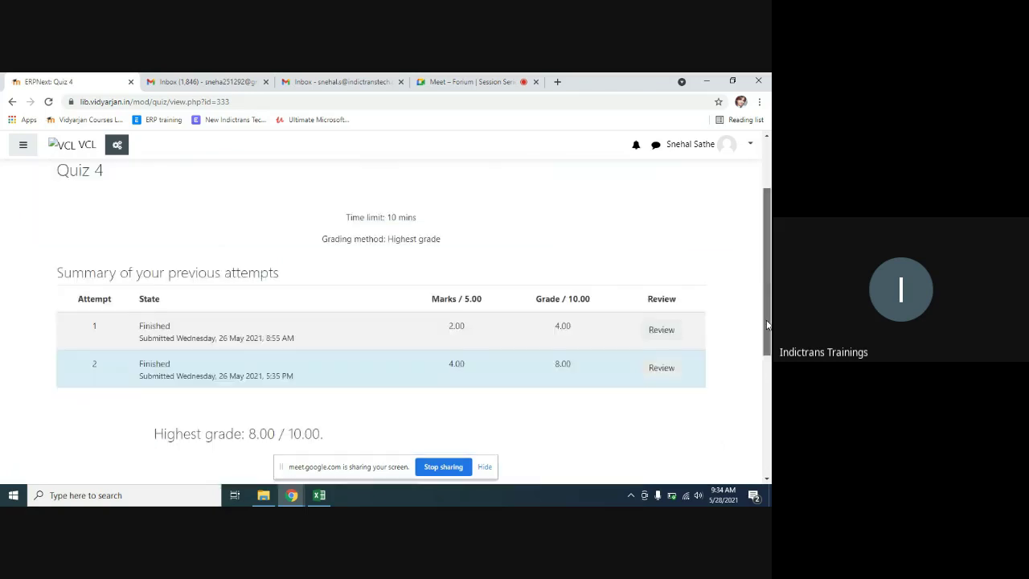
pyautogui.click(671, 375)
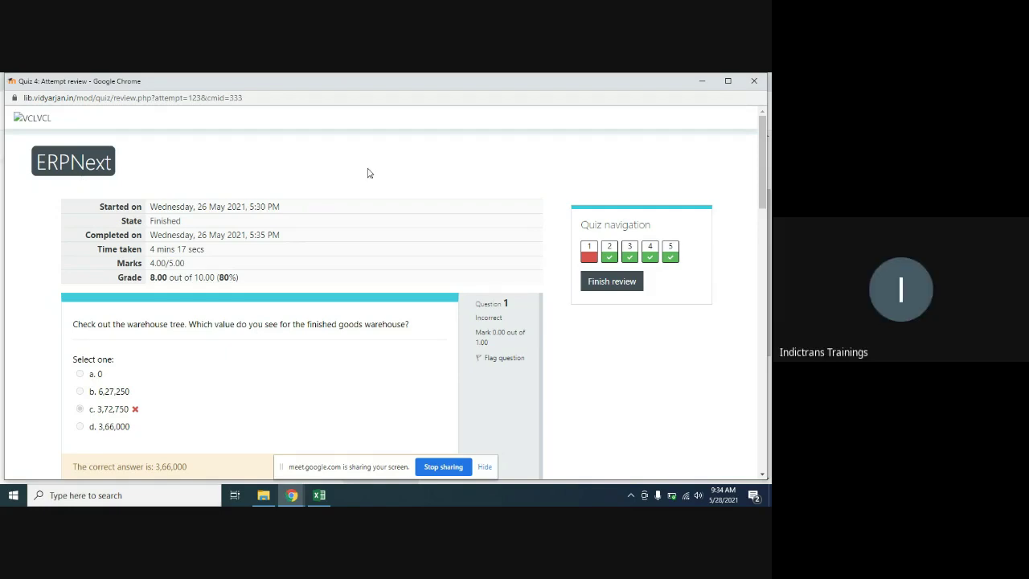
pyautogui.click(755, 81)
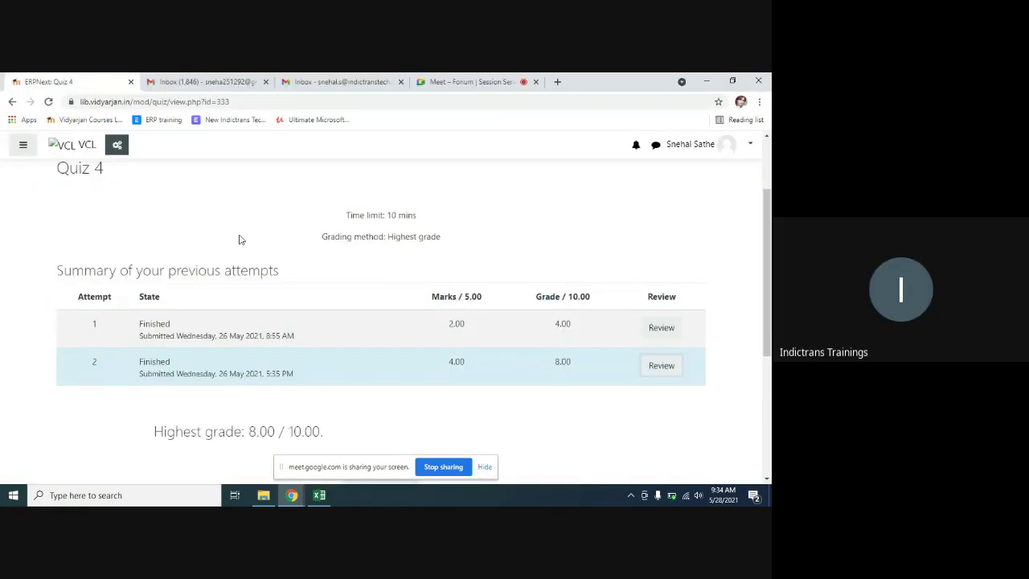
pyautogui.click(662, 367)
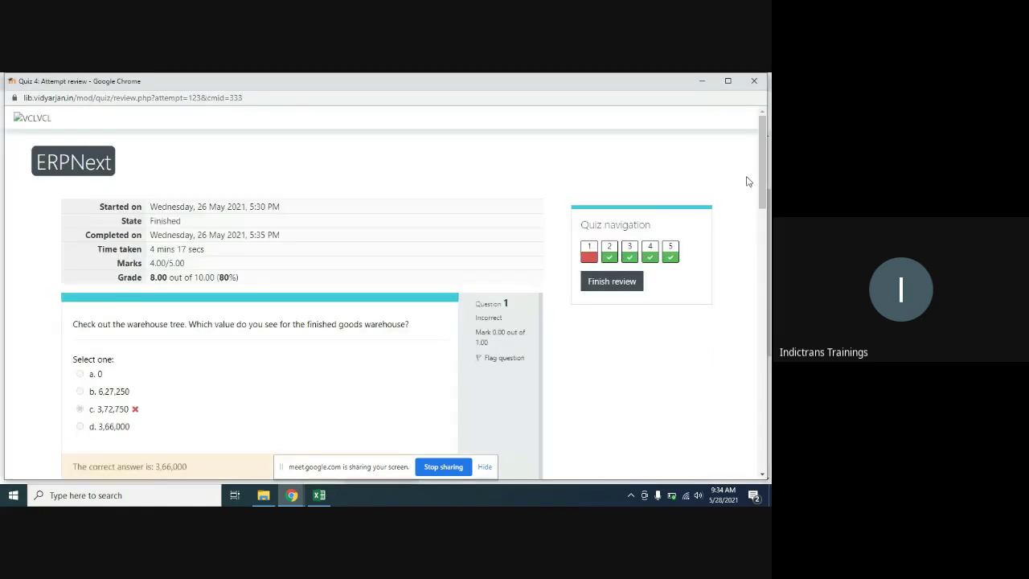
# - Minimize the review window and open the ERP training bookmark in a new tab
pyautogui.click(706, 85)
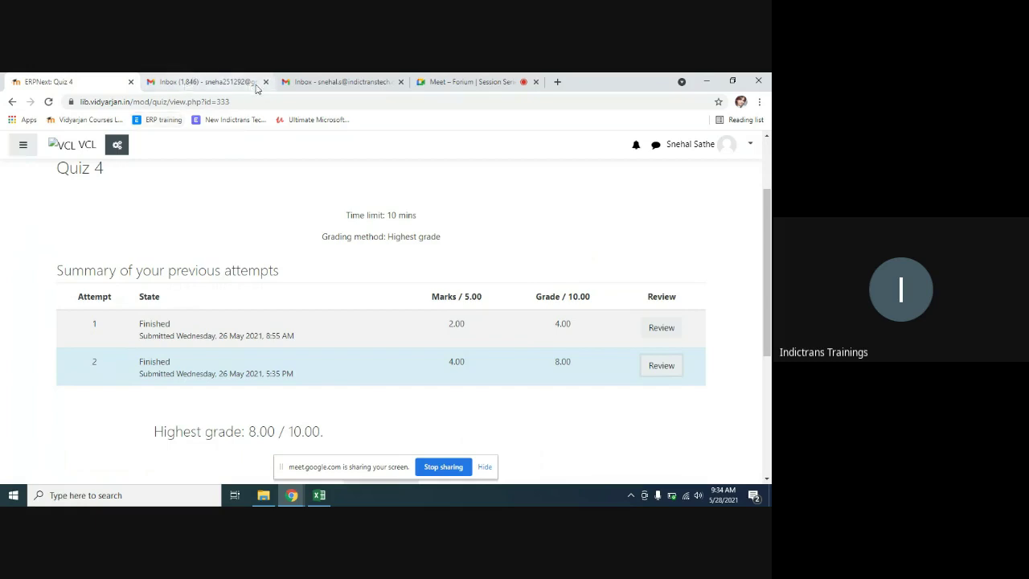
pyautogui.rightClick(160, 123)
pyautogui.click(213, 130)
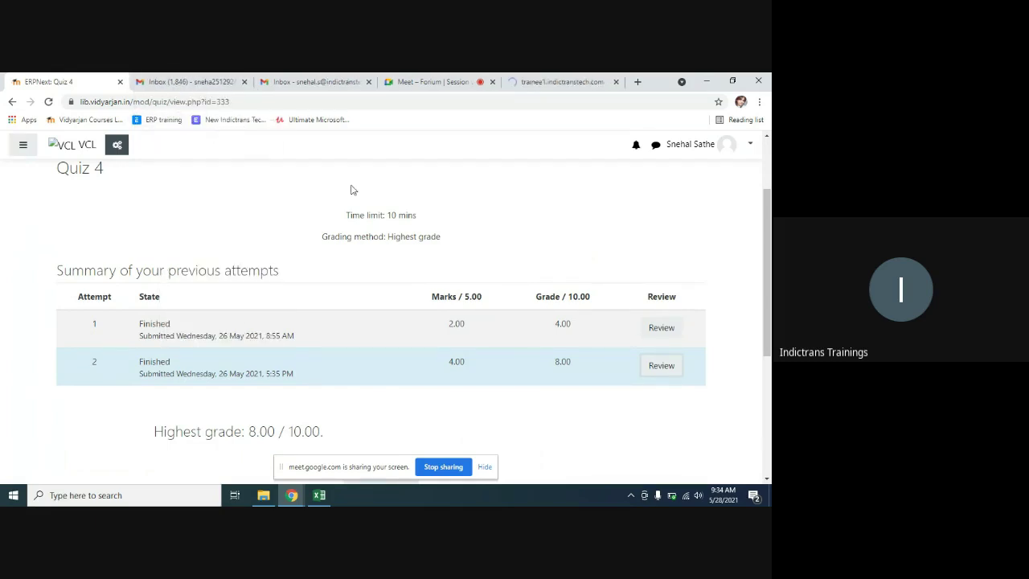
# - In the ERP training tab, check FGS - NITP in the Warehouse Tree, then return Home
pyautogui.click(536, 86)
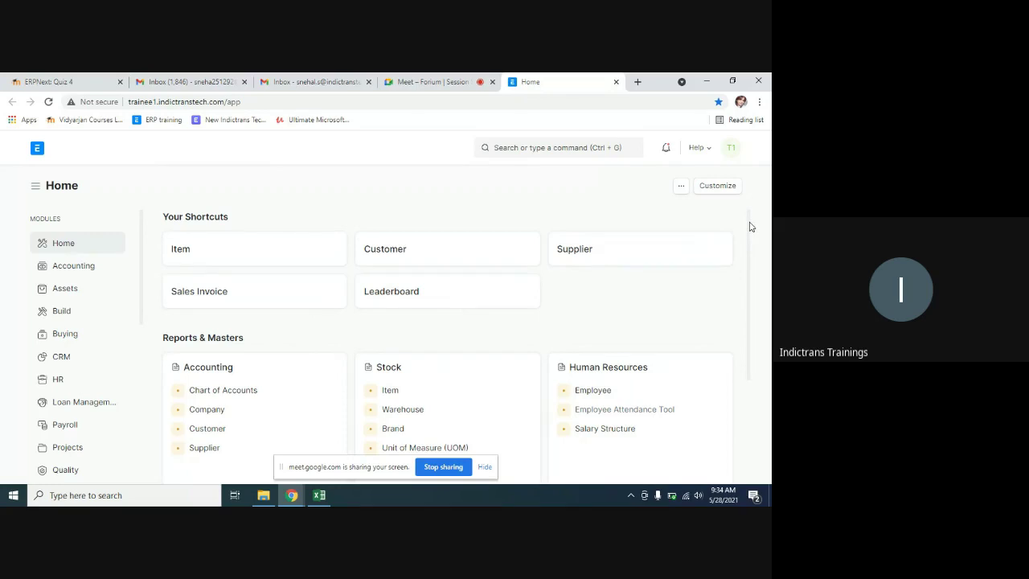
pyautogui.scroll(-1, 750, 227)
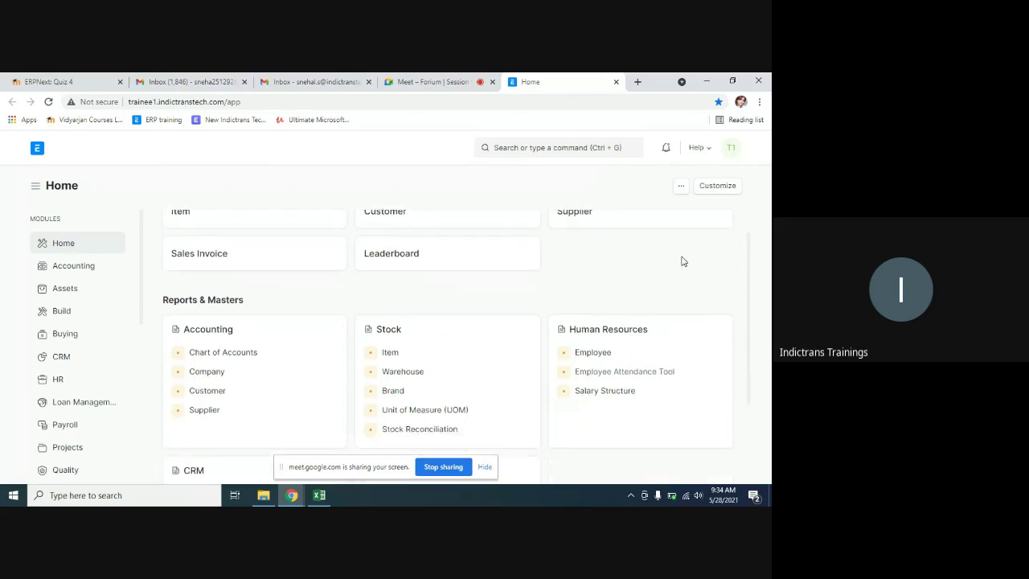
pyautogui.click(415, 373)
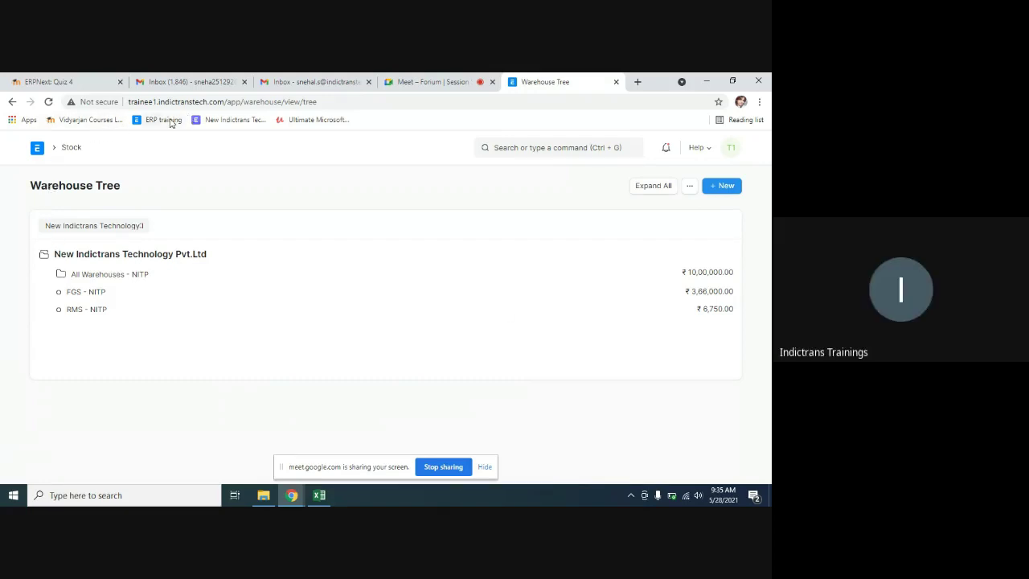
pyautogui.click(37, 151)
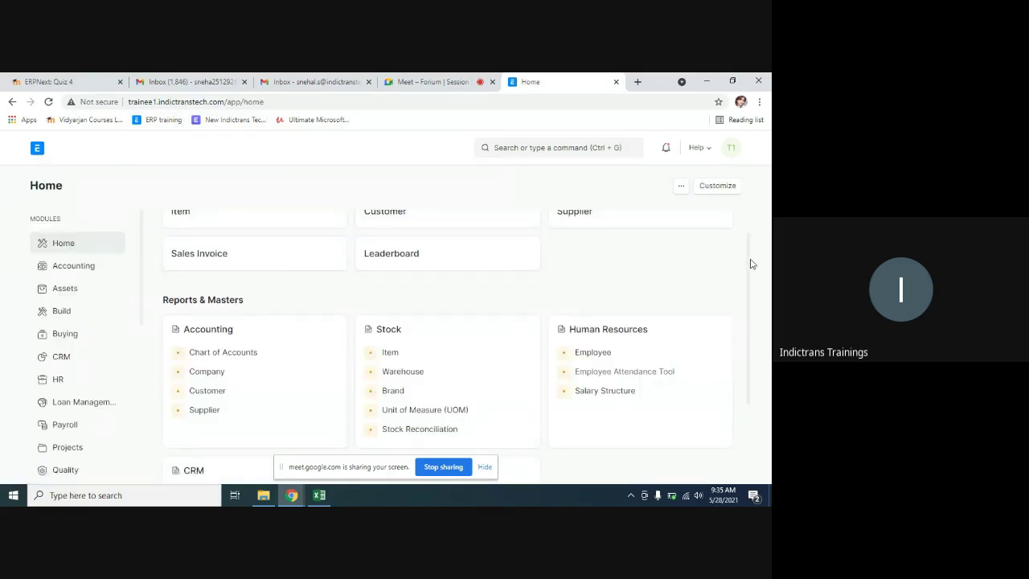
# - Reopen the Warehouse Tree from Stock to show FGS - NITP at ₹3,66,000.00
pyautogui.moveTo(749, 261); pyautogui.dragTo(753, 310)
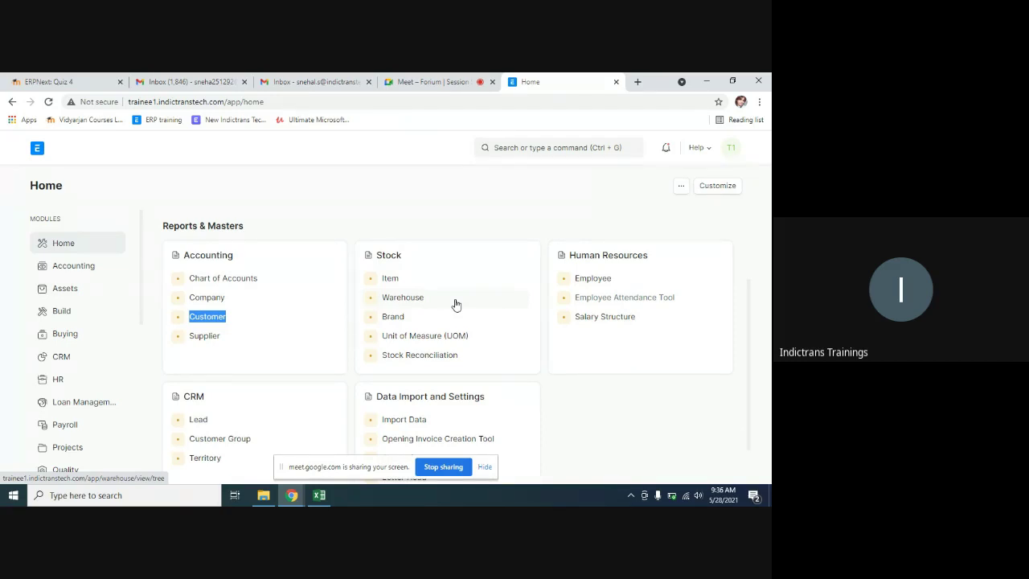
pyautogui.click(427, 300)
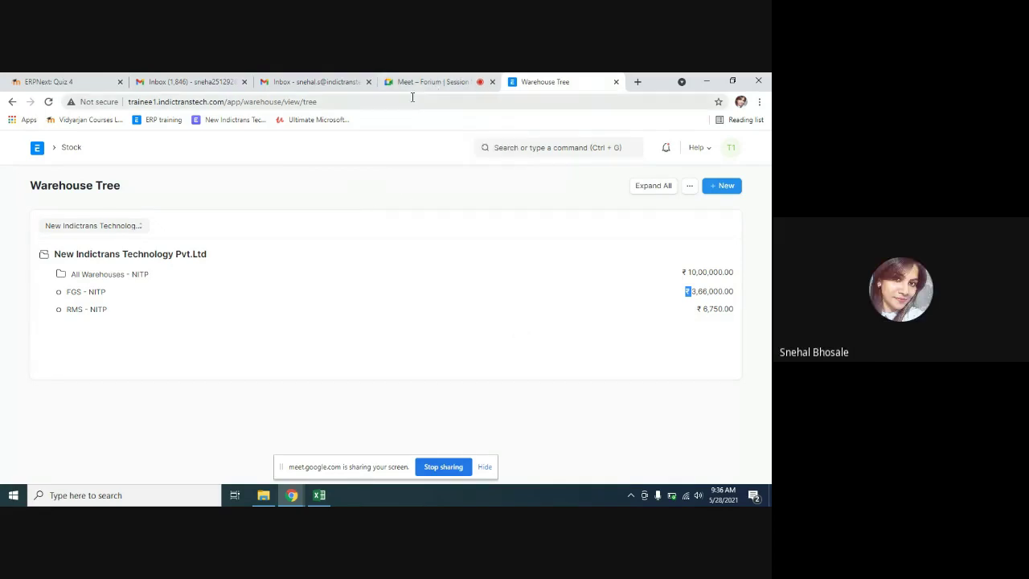
# - Switch to the Quiz 4 attempt review window confirming 3,66,000, then stop screen sharing
pyautogui.click(291, 494)
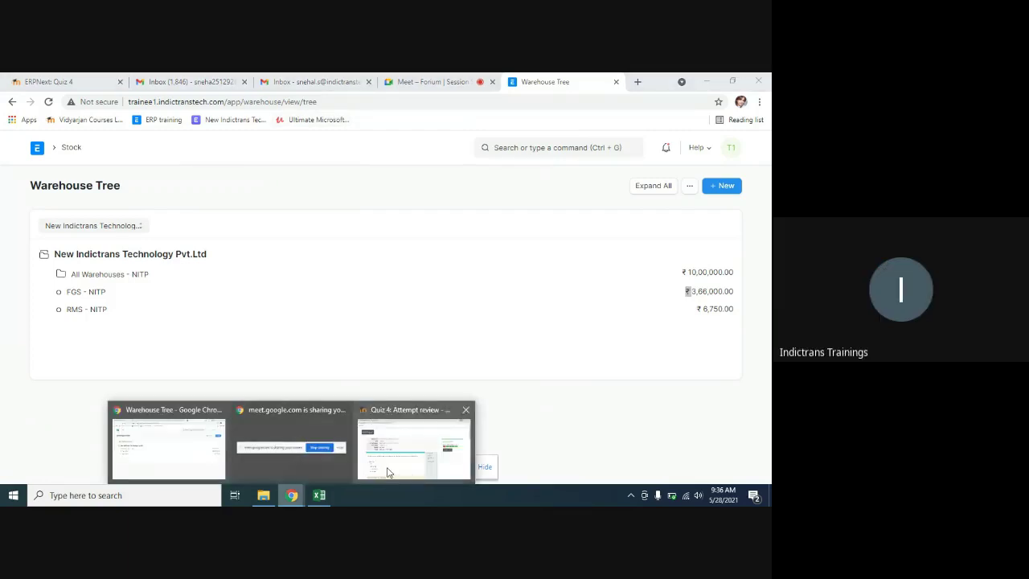
pyautogui.click(387, 472)
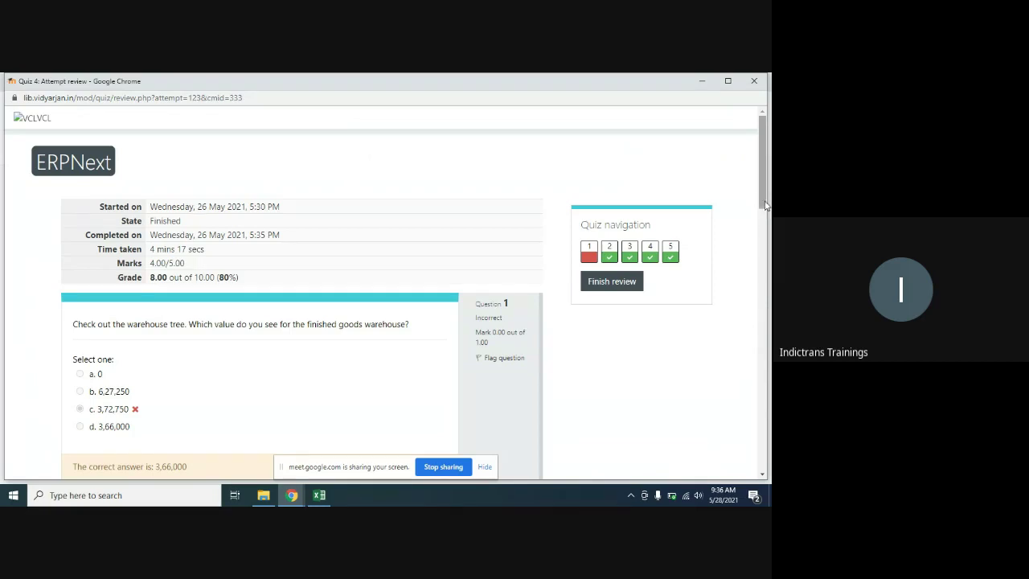
pyautogui.moveTo(765, 206); pyautogui.dragTo(761, 179)
pyautogui.click(442, 468)
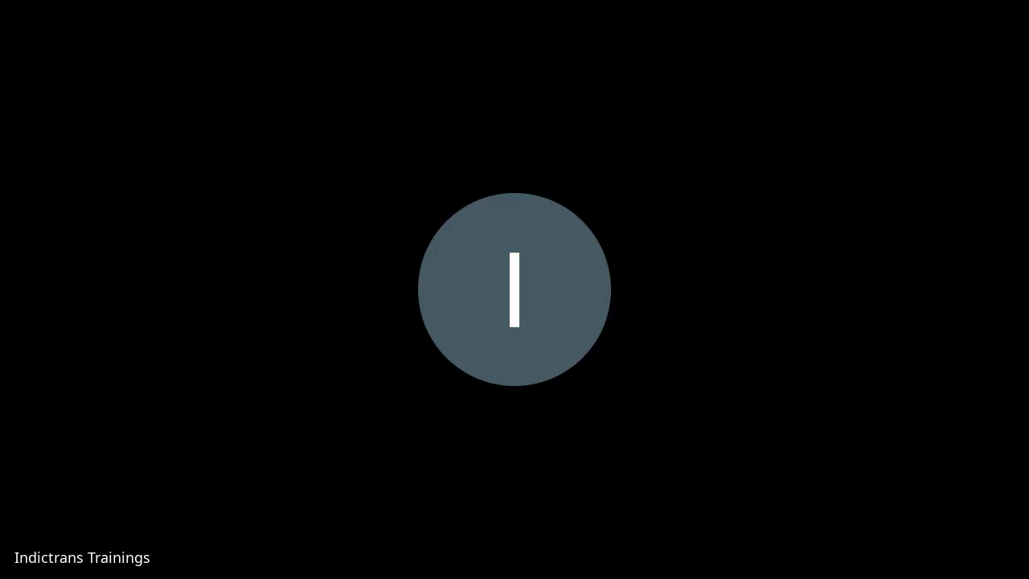
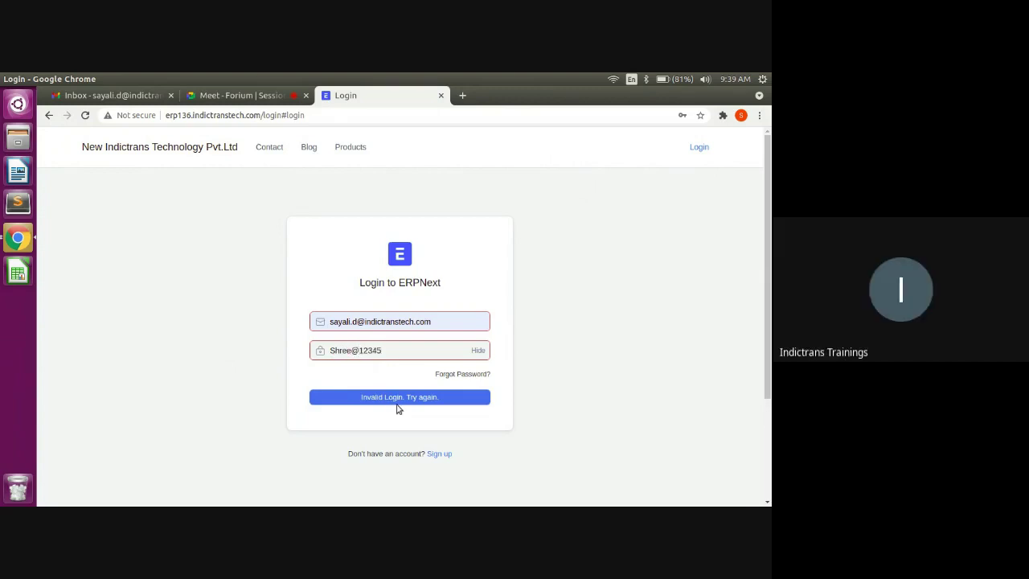
# - Submit the account password and, after the invalid-login rejection, go to the Forgot Password form
pyautogui.click(398, 405)
pyautogui.click(448, 374)
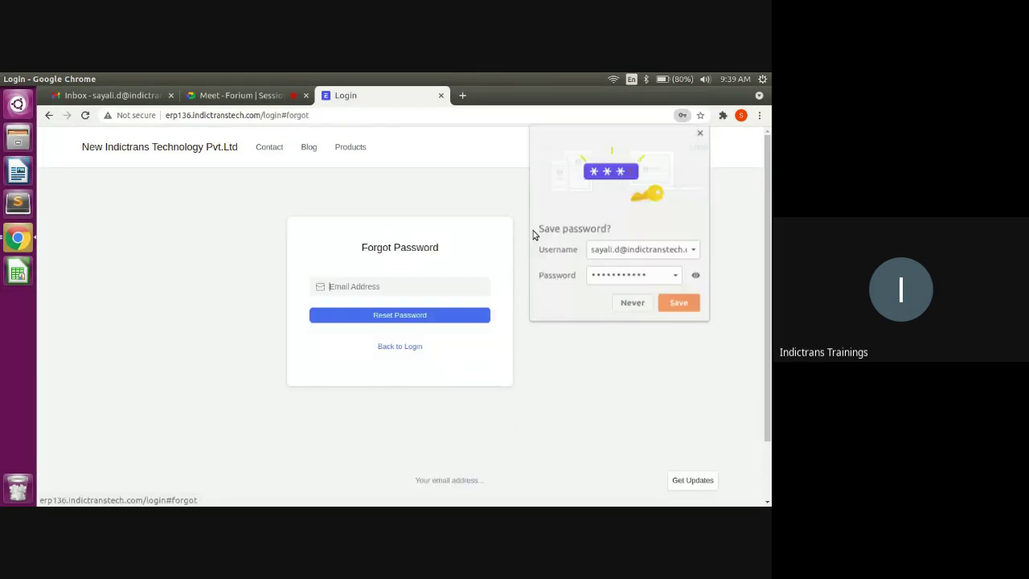
# - Decline saving the password, request a reset for the account e-mail, and dismiss the Email Account error
pyautogui.click(628, 305)
pyautogui.click(356, 286)
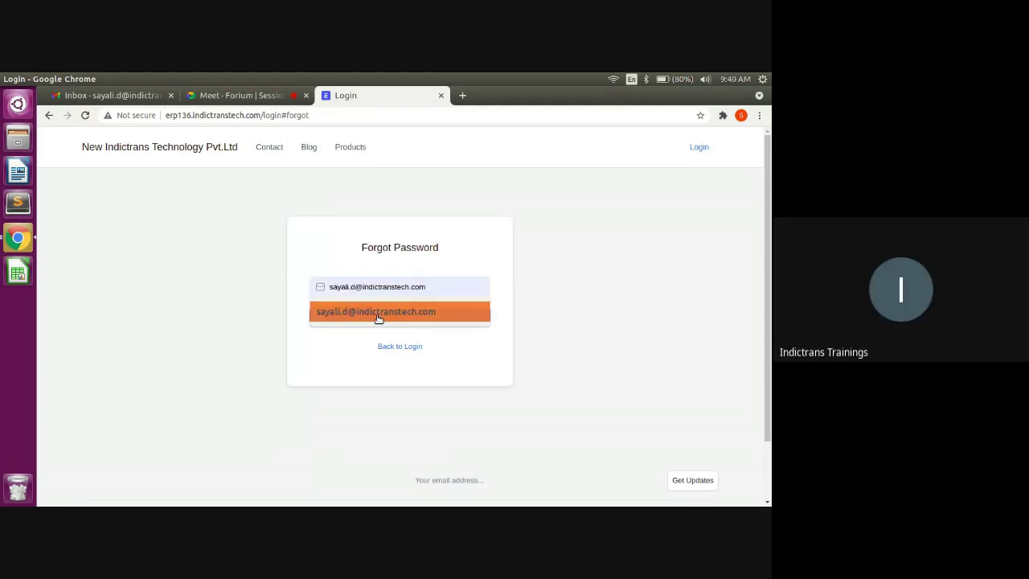
pyautogui.click(377, 316)
pyautogui.click(377, 315)
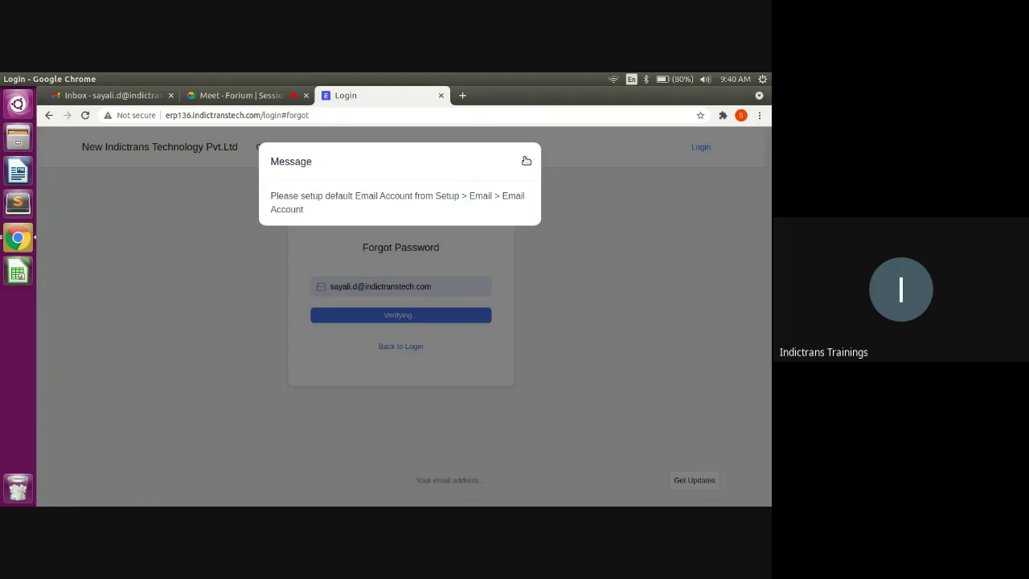
pyautogui.click(527, 161)
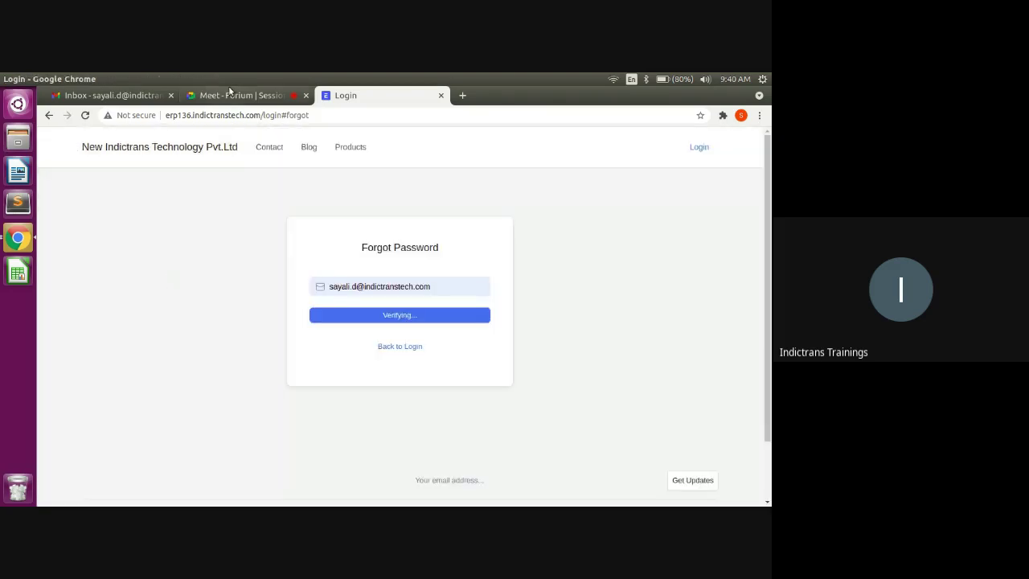
pyautogui.click(233, 95)
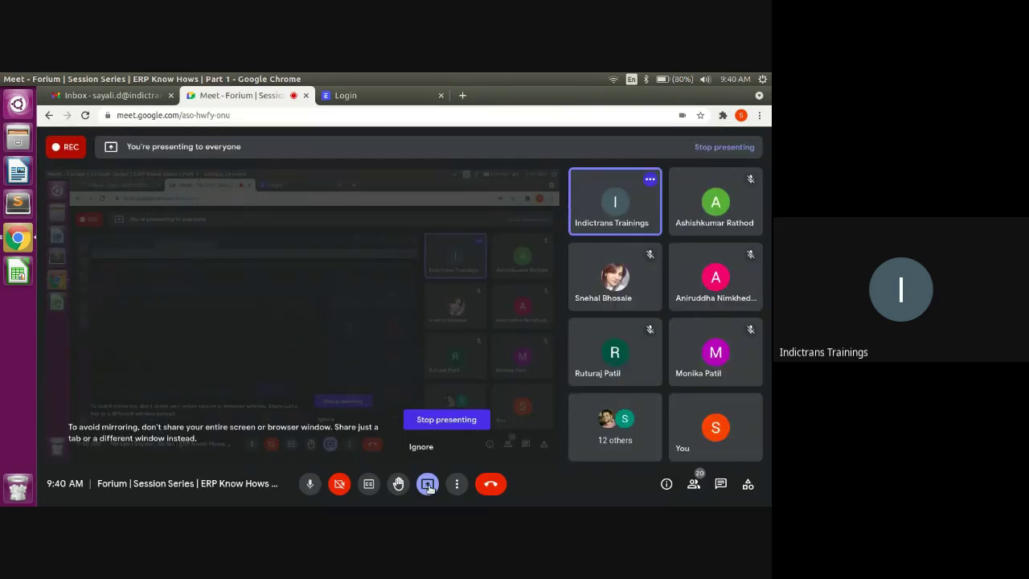
# - Stop presenting this screen in the Google Meet call
pyautogui.click(428, 485)
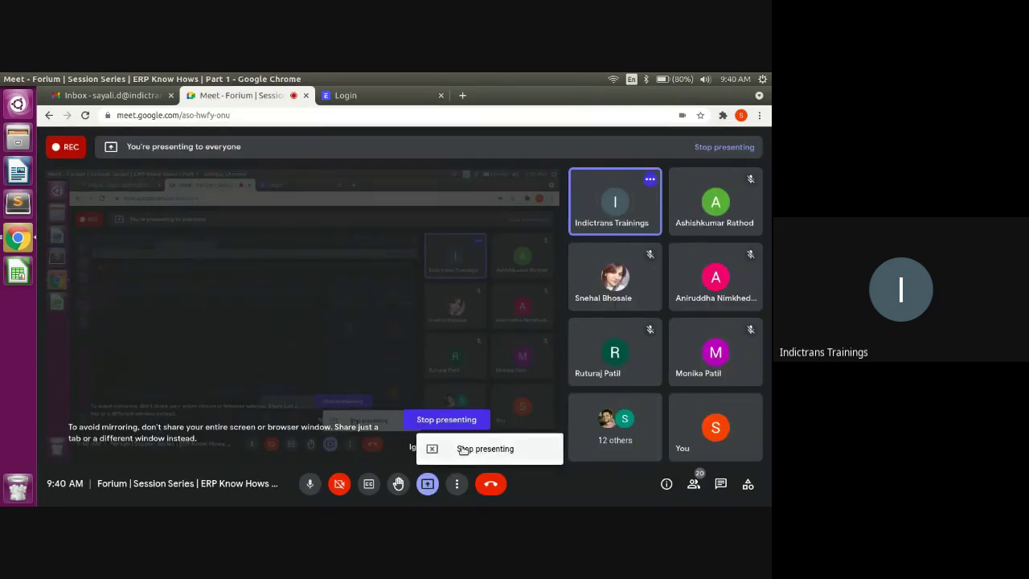
pyautogui.click(463, 448)
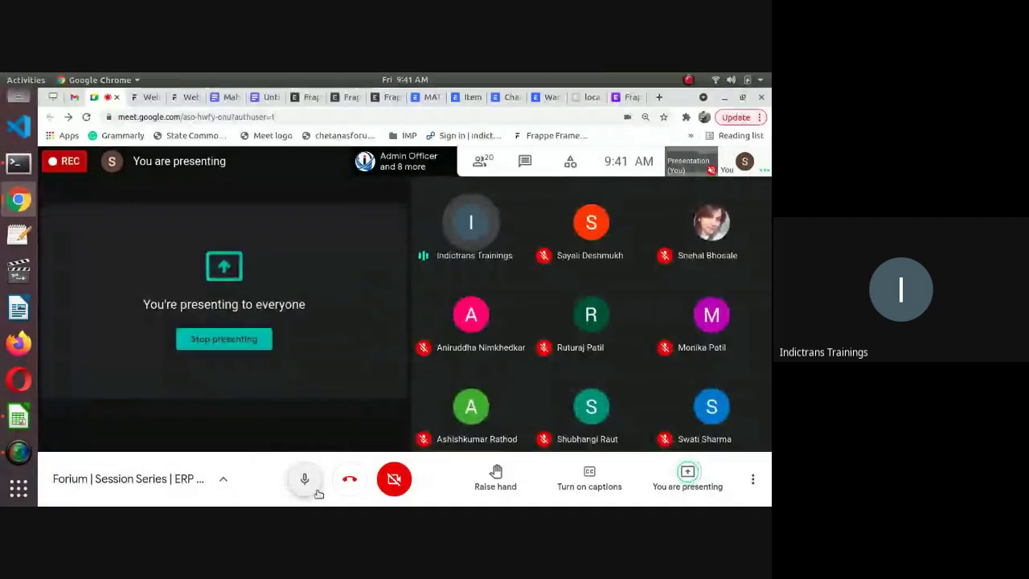
# - Glance at the Item list and Warehouse Tree, then return to the Chart of Accounts
pyautogui.moveTo(462, 219)
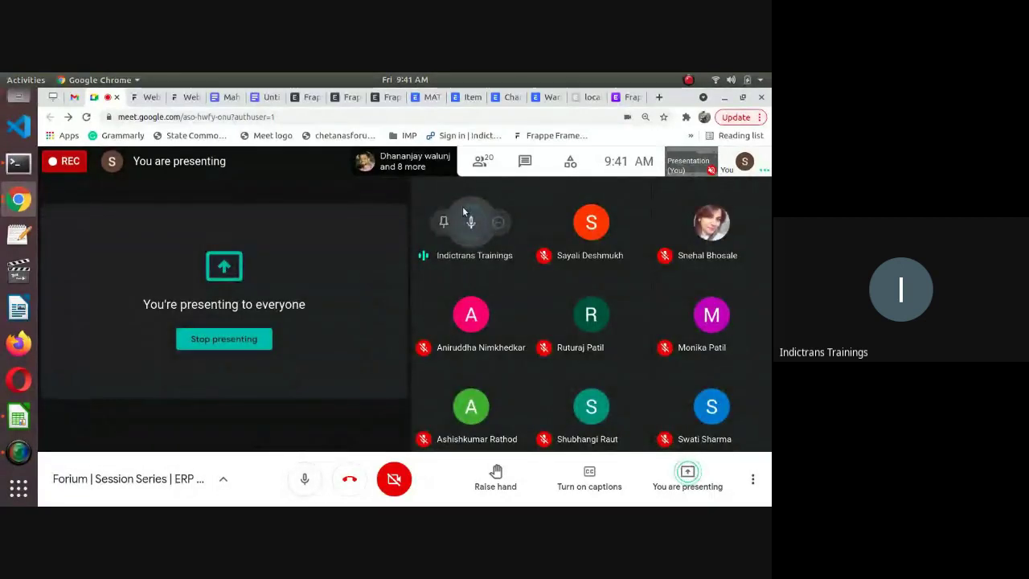
pyautogui.click(507, 97)
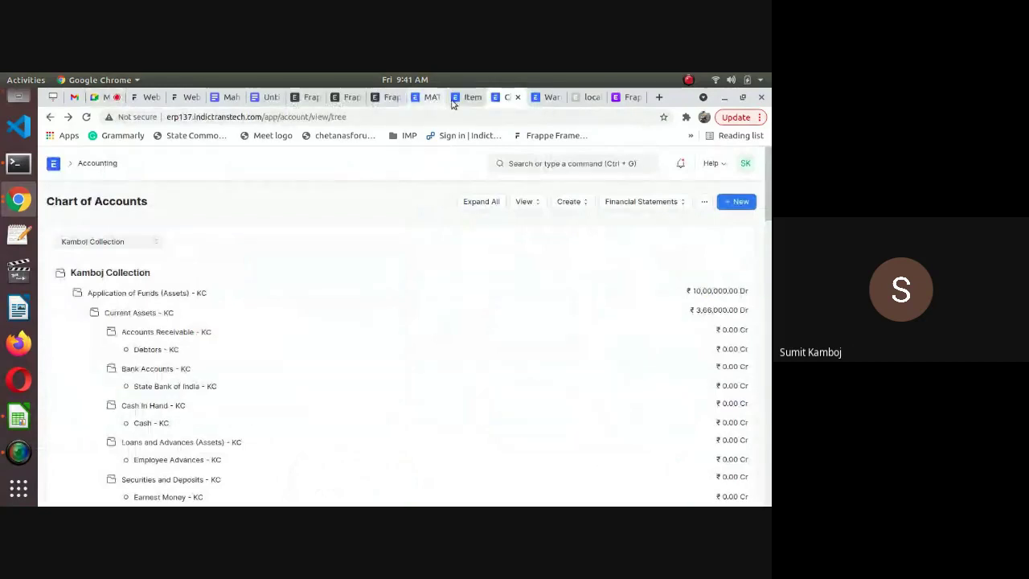
pyautogui.click(462, 98)
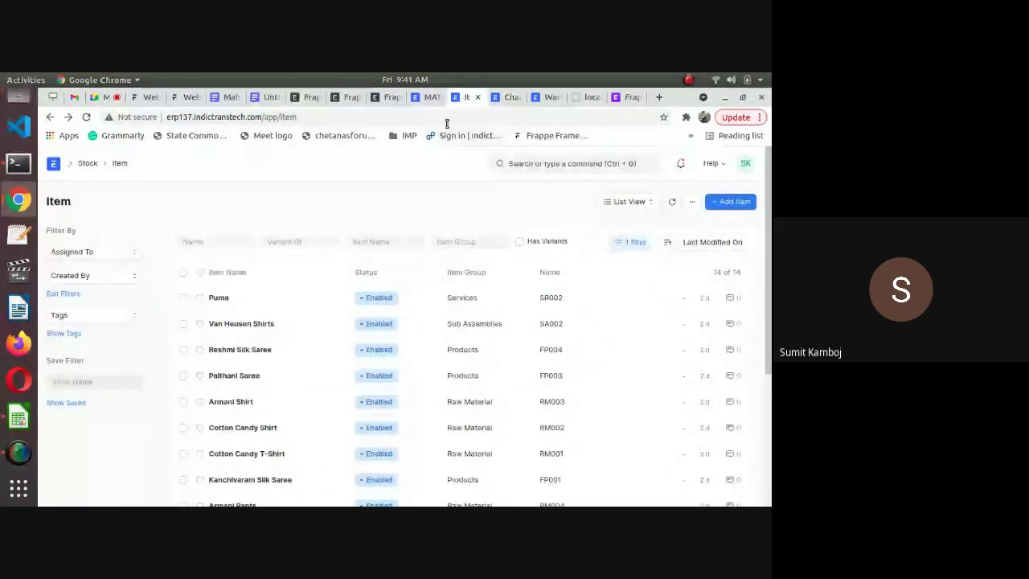
pyautogui.click(545, 97)
pyautogui.click(508, 100)
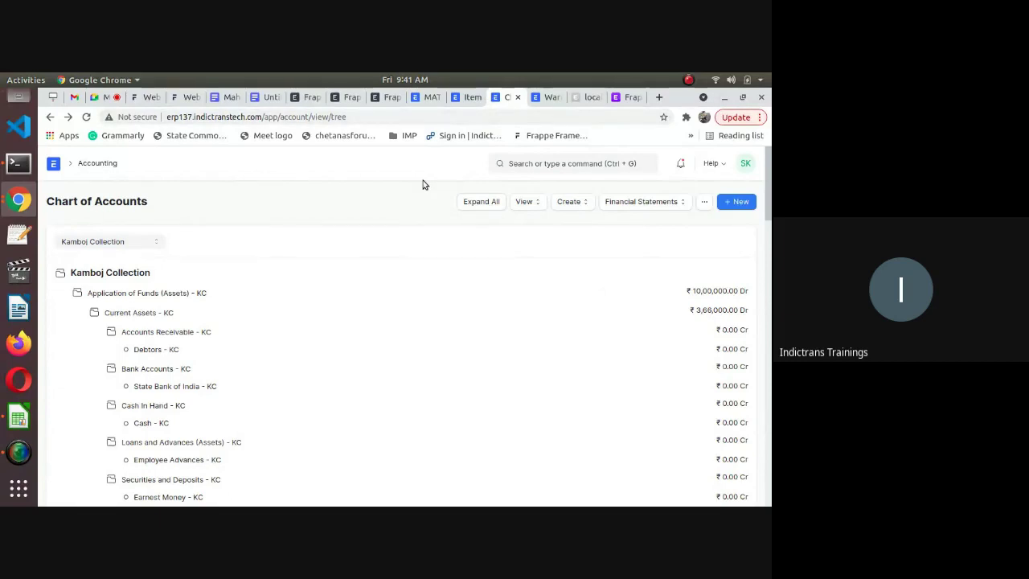
# - Search 'bala' and open the Balance Sheet report for Kamboj Collection, 2021-2022
pyautogui.click(521, 163)
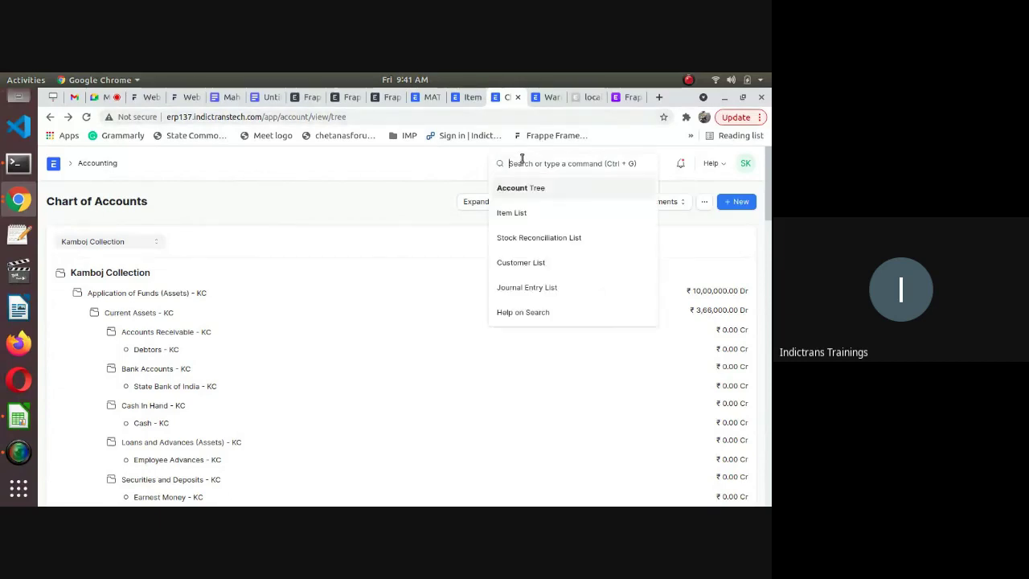
pyautogui.write('bala')
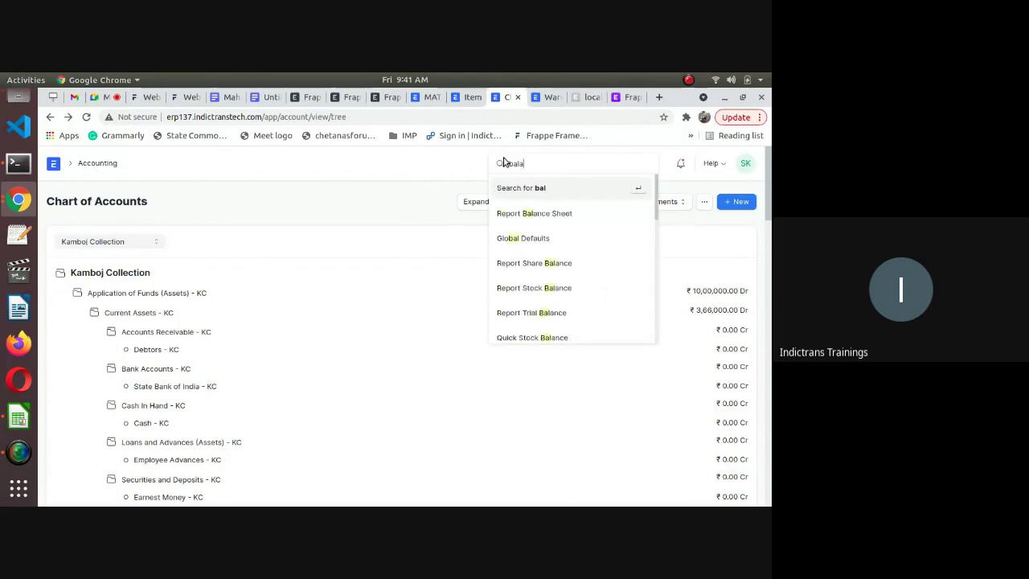
pyautogui.press('Down')
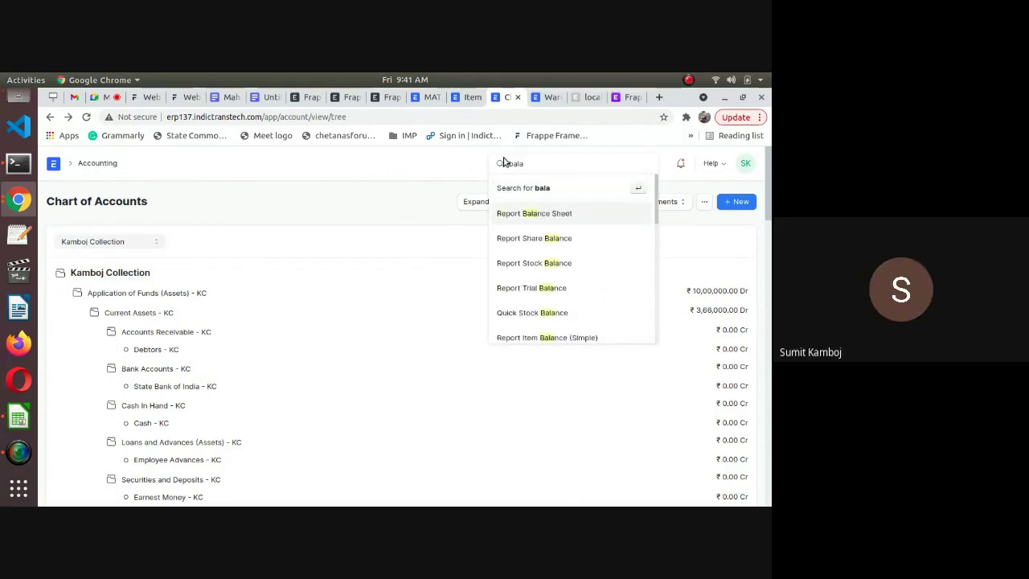
pyautogui.press('Return')
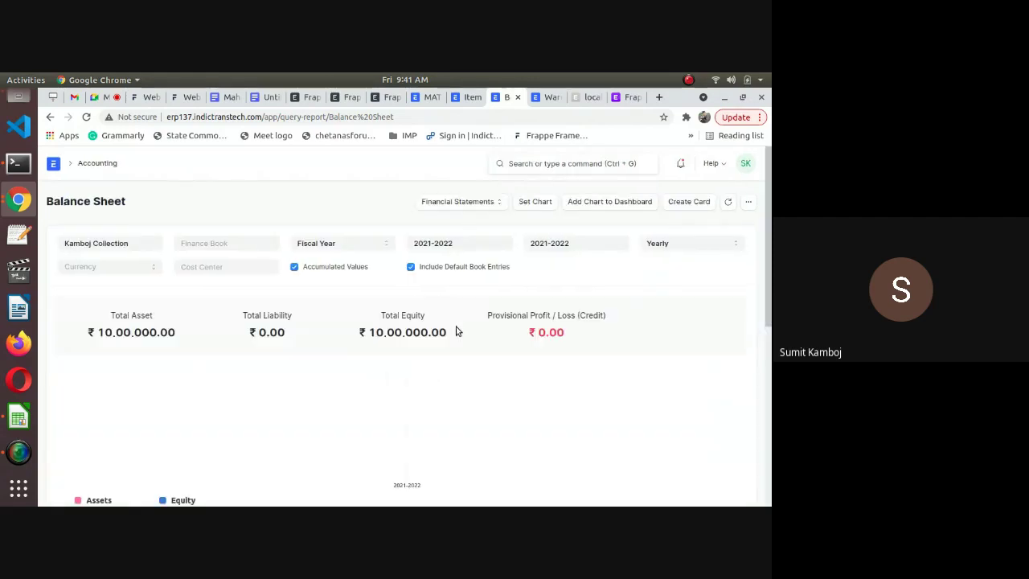
pyautogui.moveTo(422, 409)
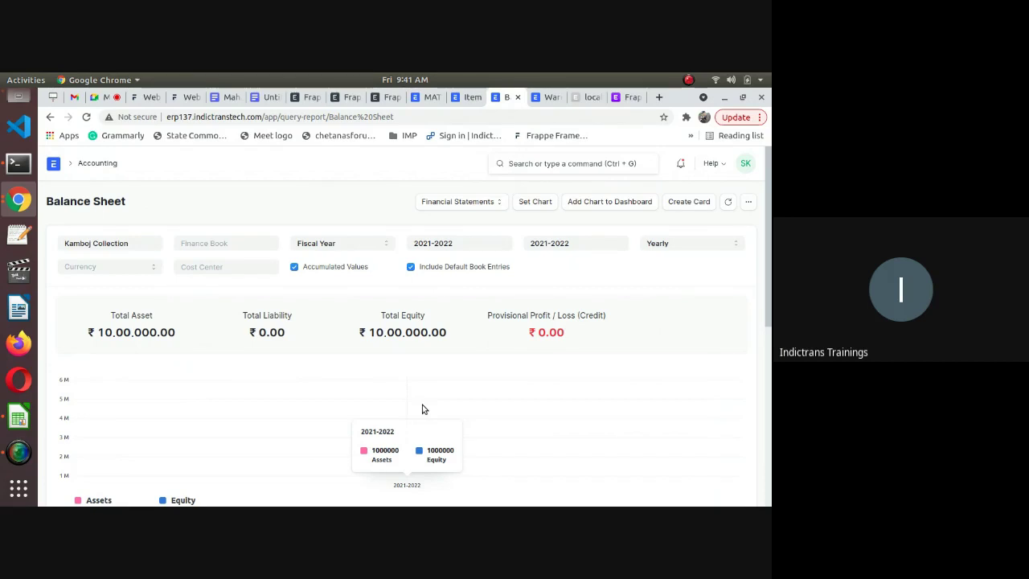
pyautogui.scroll(-5, 448, 373)
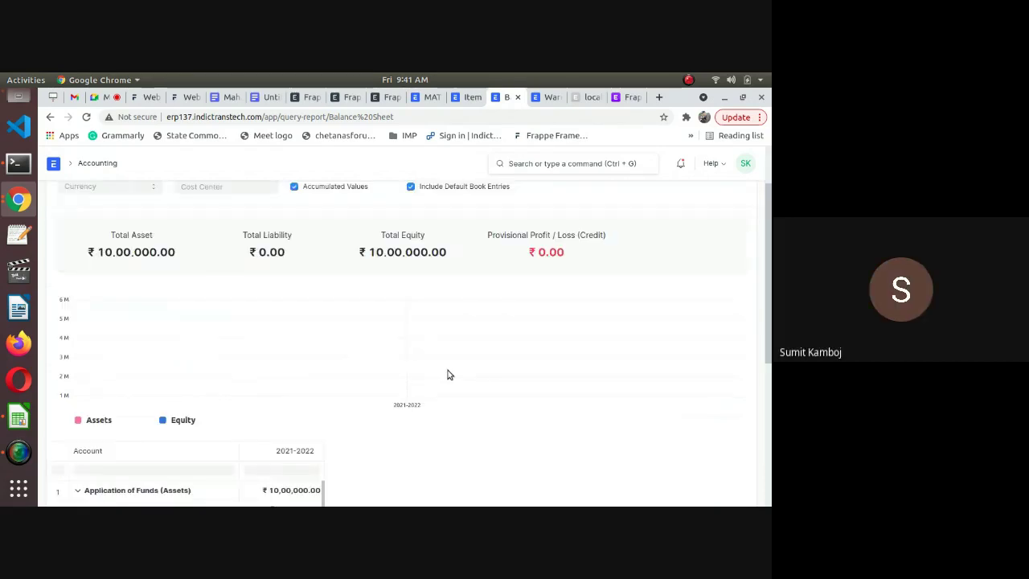
pyautogui.scroll(-3, 276, 394)
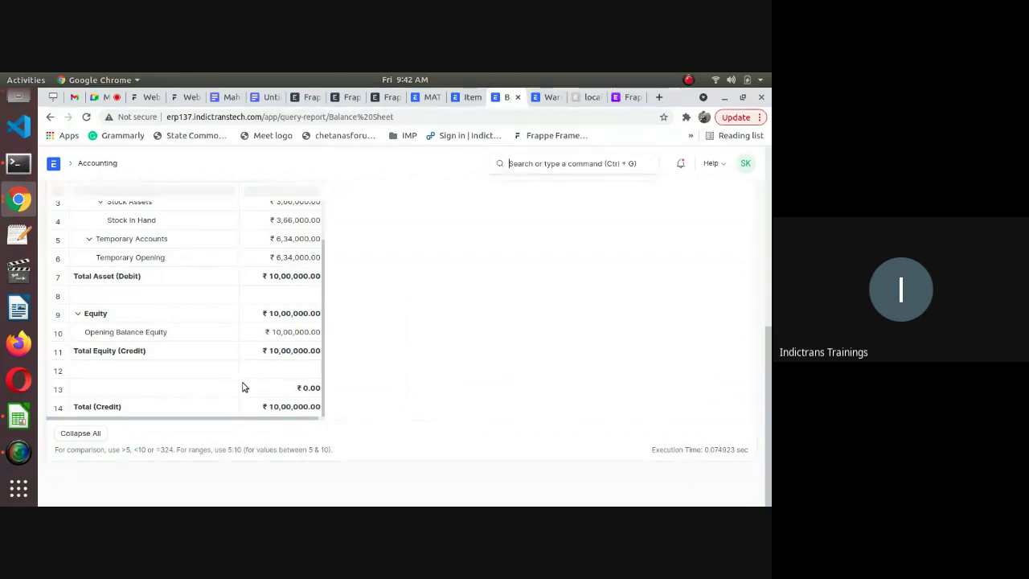
pyautogui.scroll(1, 245, 387)
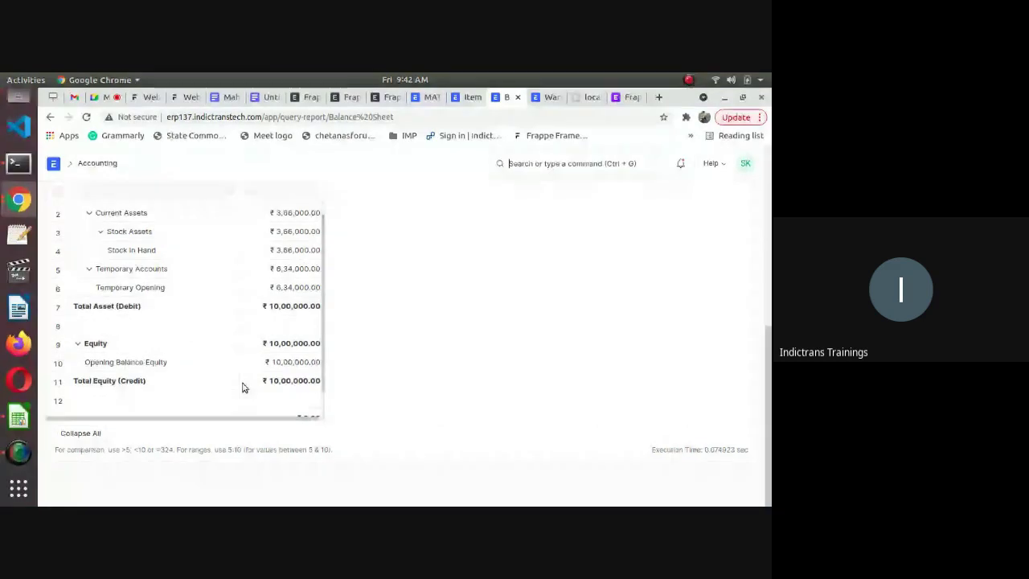
pyautogui.scroll(1, 245, 387)
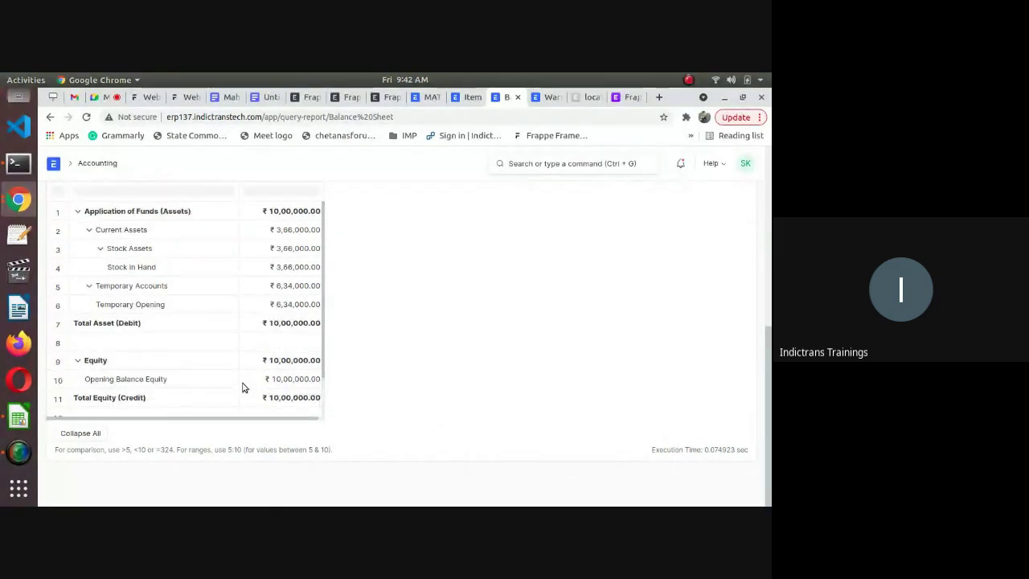
pyautogui.scroll(-3, 242, 388)
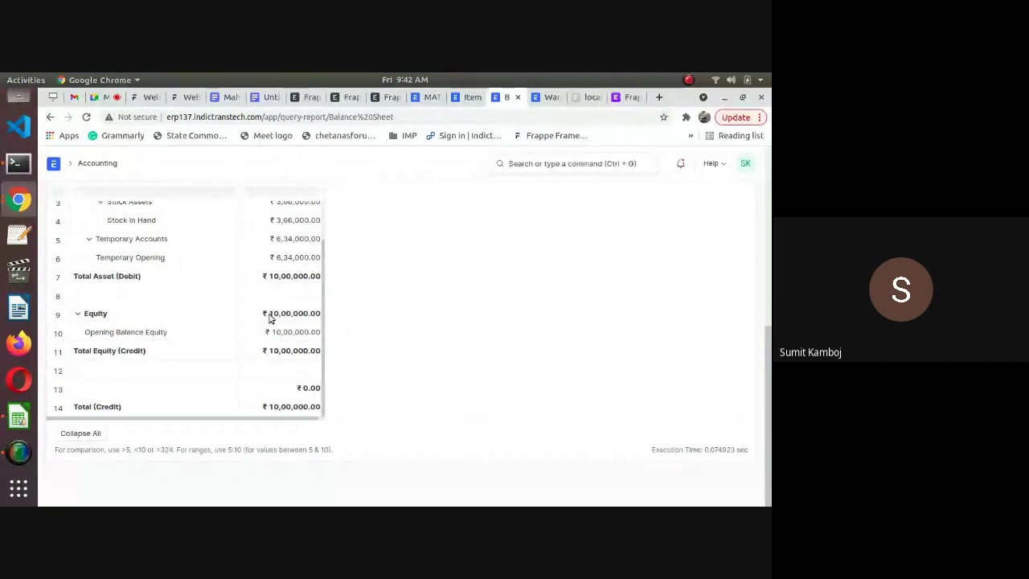
pyautogui.scroll(2, 271, 319)
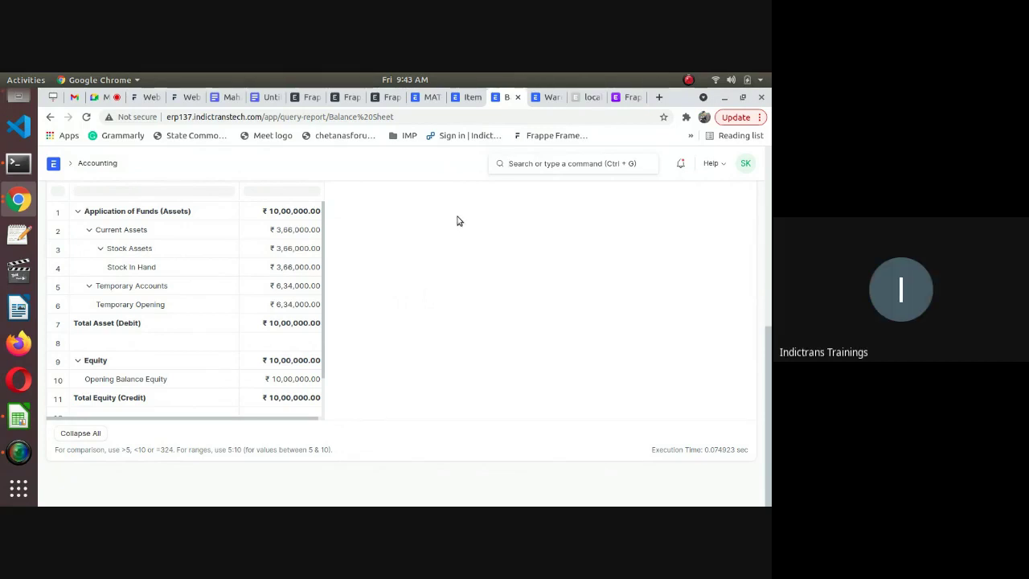
# - Search 'stock r', open the Stock Reconciliation list and the record MAT-RECO-2021-00003
pyautogui.click(534, 163)
pyautogui.write('stock')
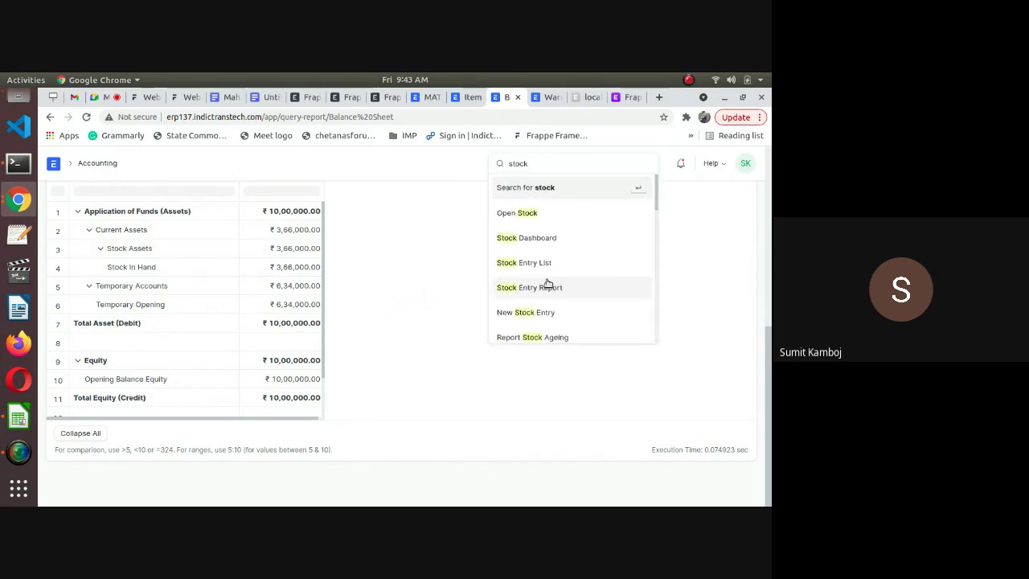
pyautogui.scroll(-1, 546, 283)
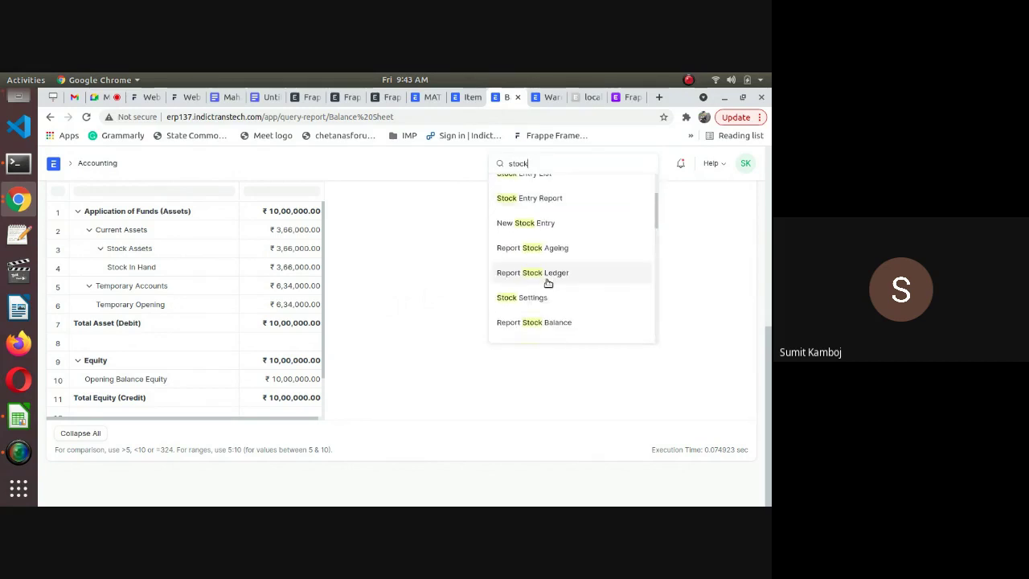
pyautogui.write('r')
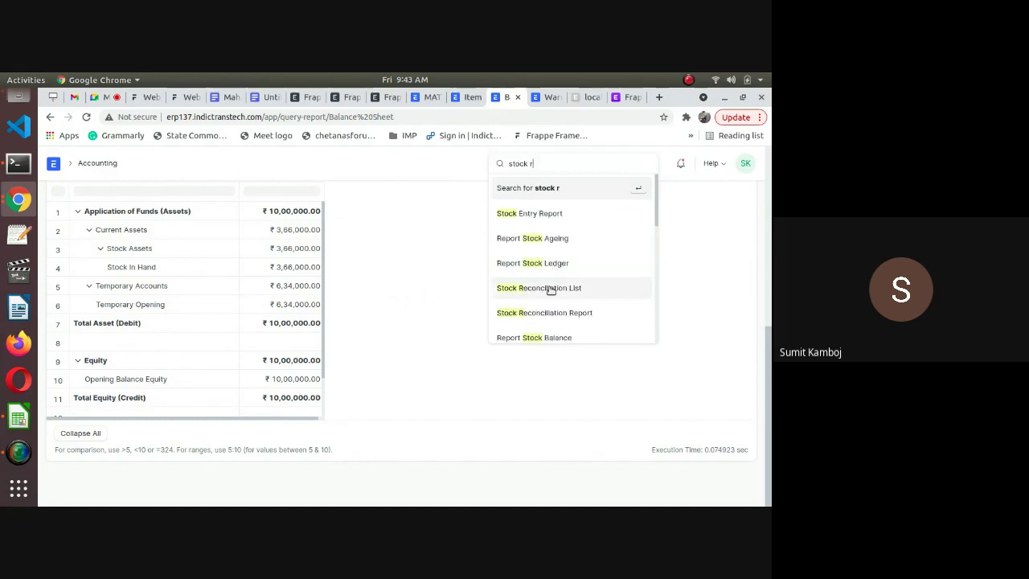
pyautogui.click(547, 288)
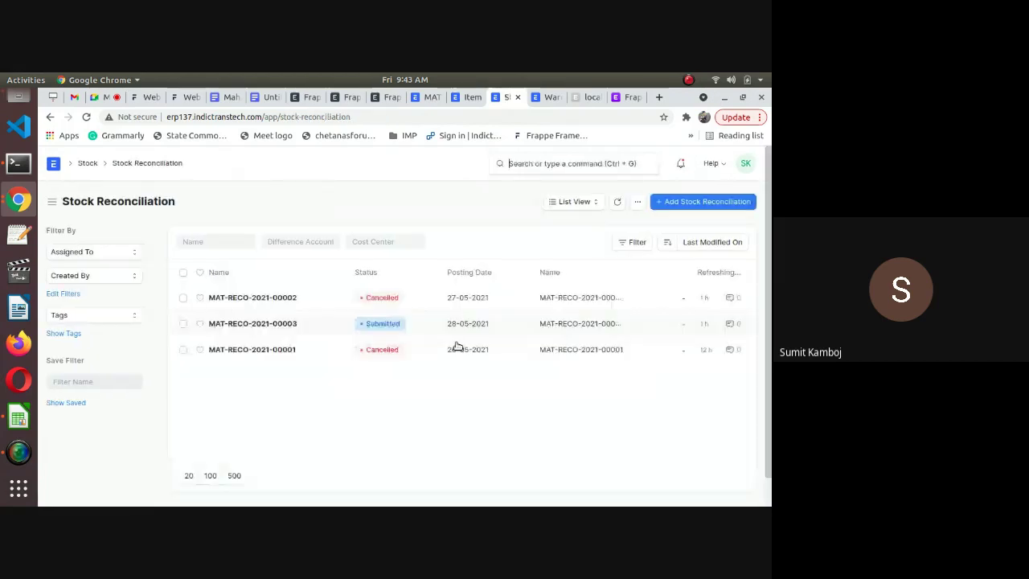
pyautogui.click(304, 332)
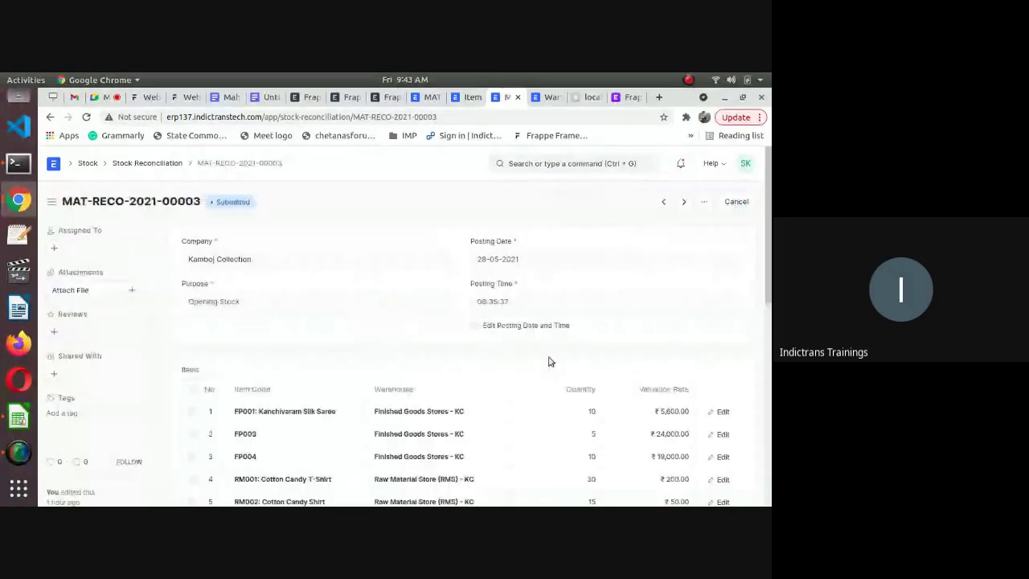
# - Scroll through the reconciliation's Items table, then stop presenting in the Meet call
pyautogui.scroll(-3, 547, 359)
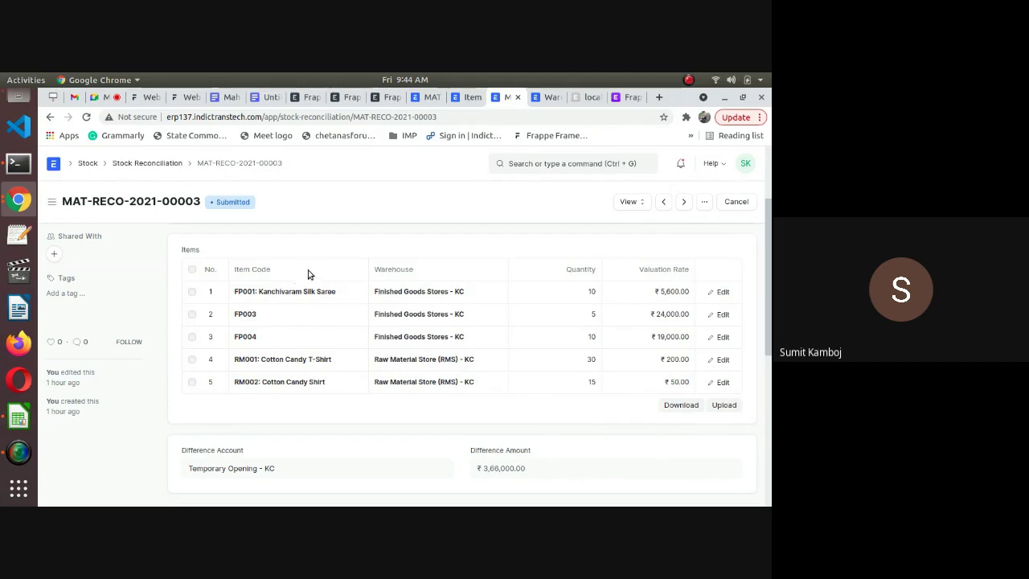
pyautogui.click(102, 96)
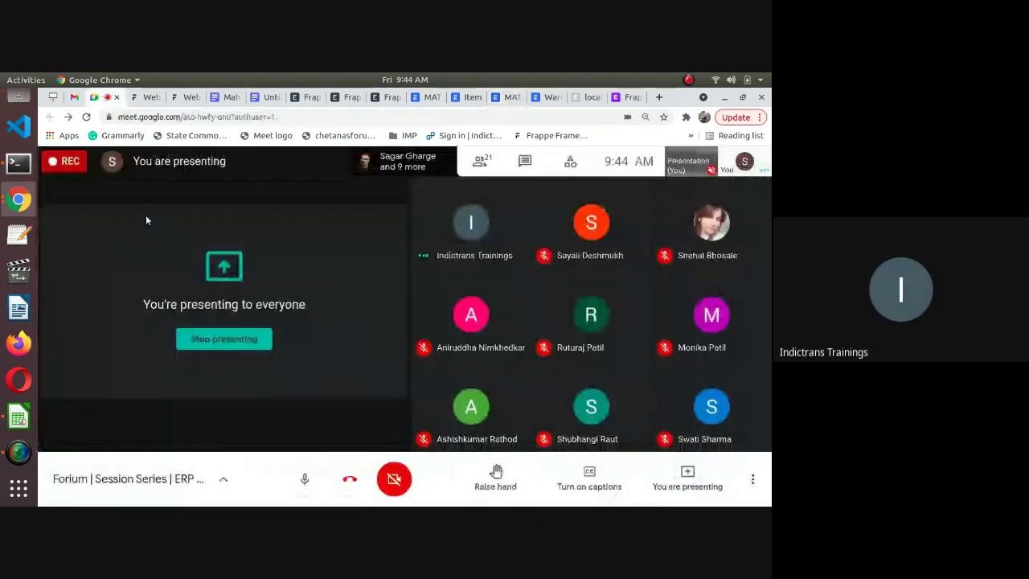
pyautogui.click(688, 481)
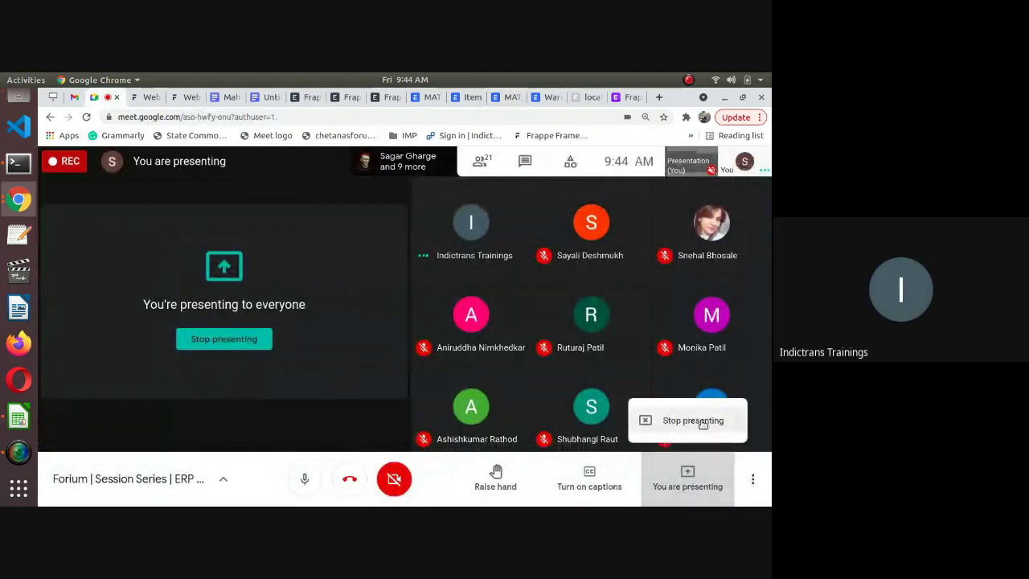
pyautogui.click(693, 420)
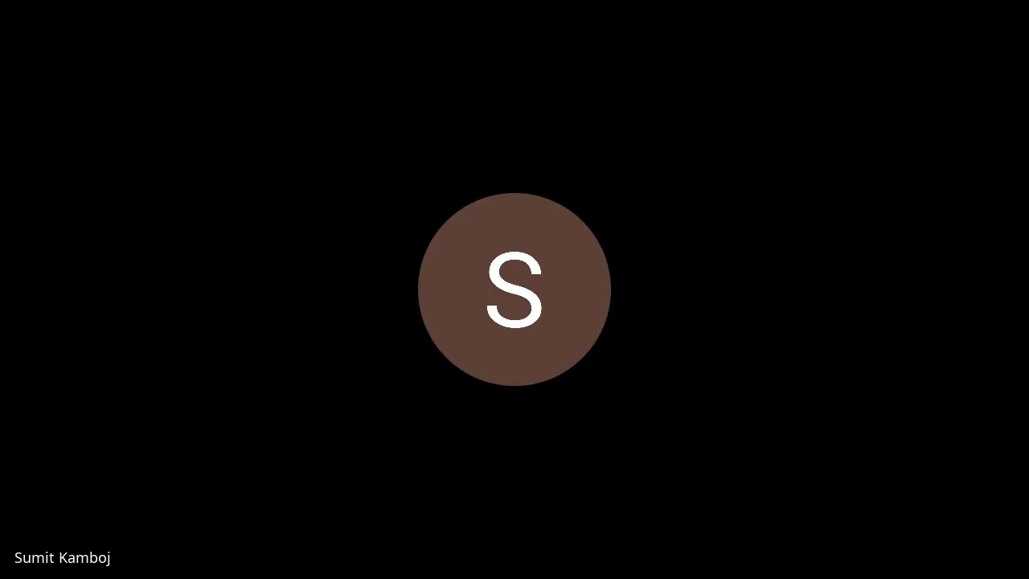
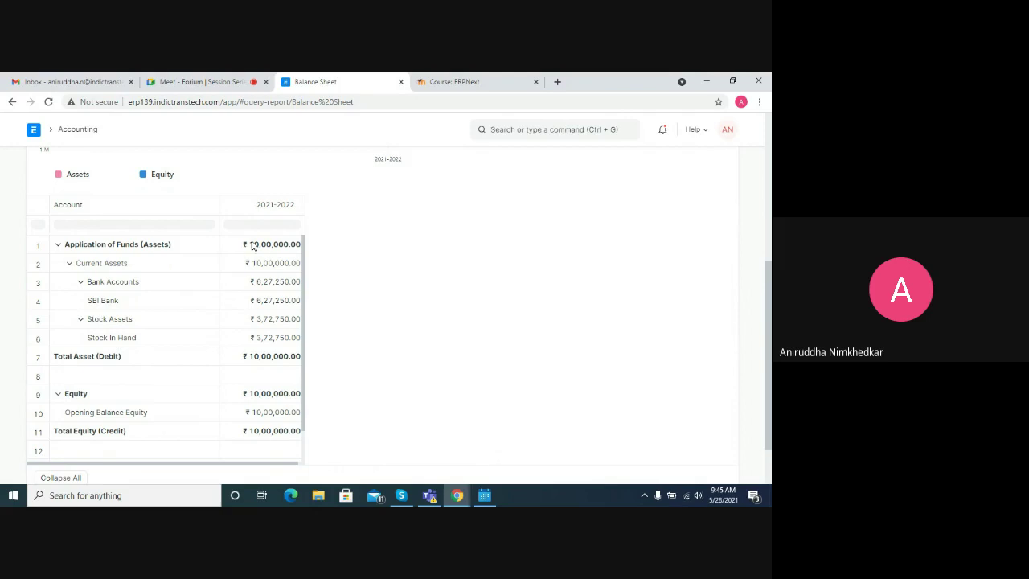
# - Move from the Meet and Balance Sheet tabs to the ERPNext course and open Quiz 1
pyautogui.click(226, 82)
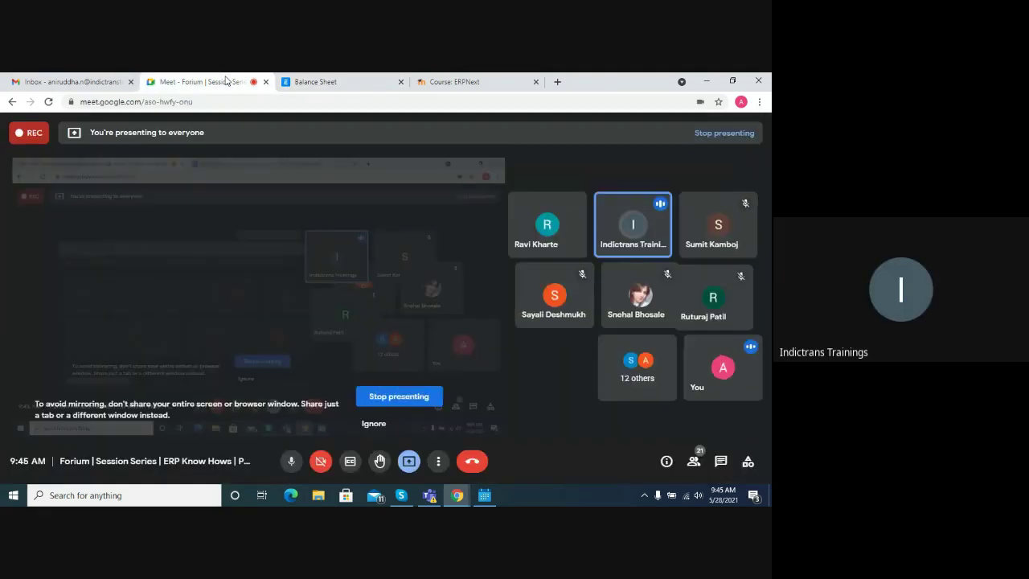
pyautogui.click(322, 81)
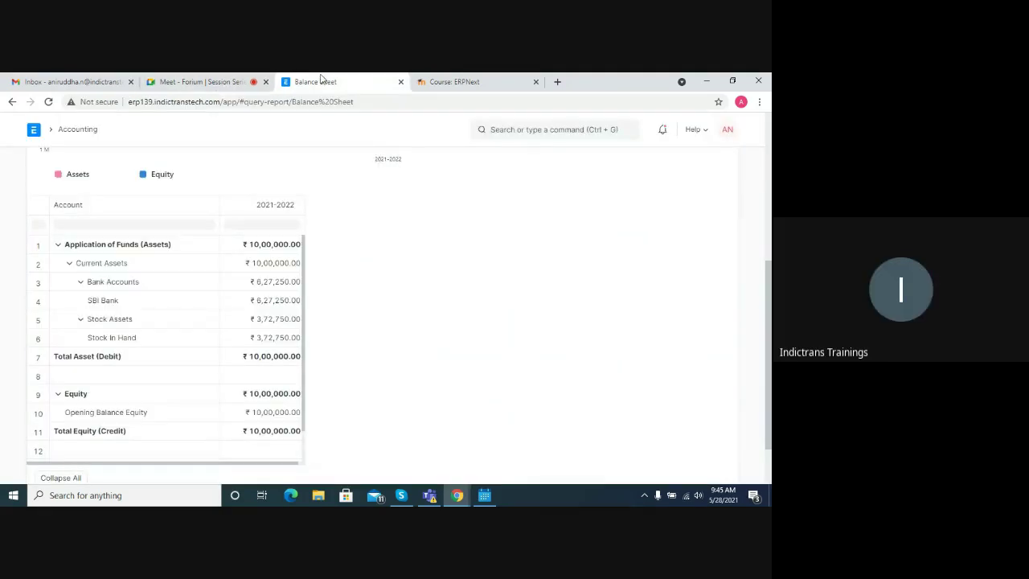
pyautogui.click(485, 86)
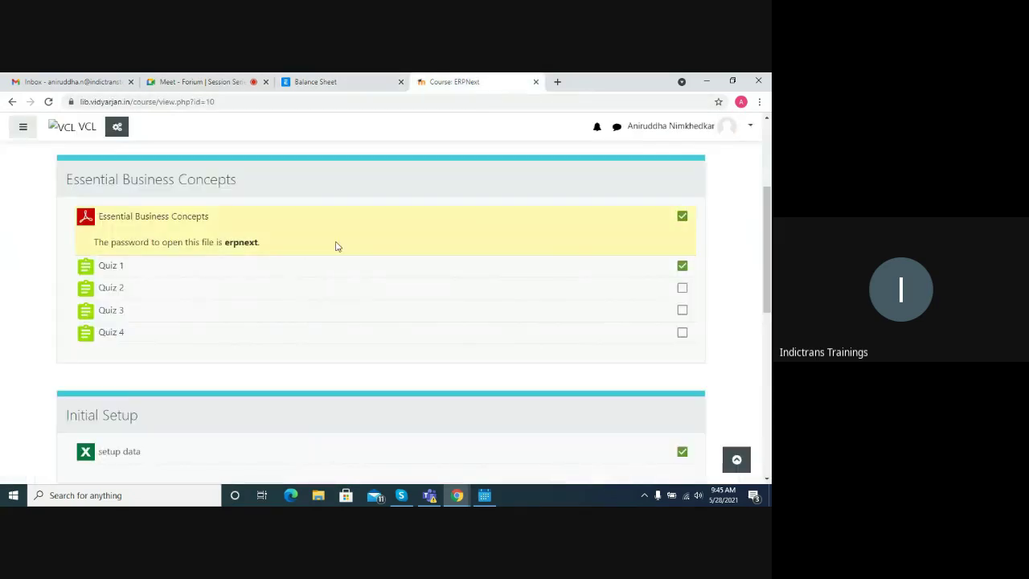
pyautogui.click(105, 272)
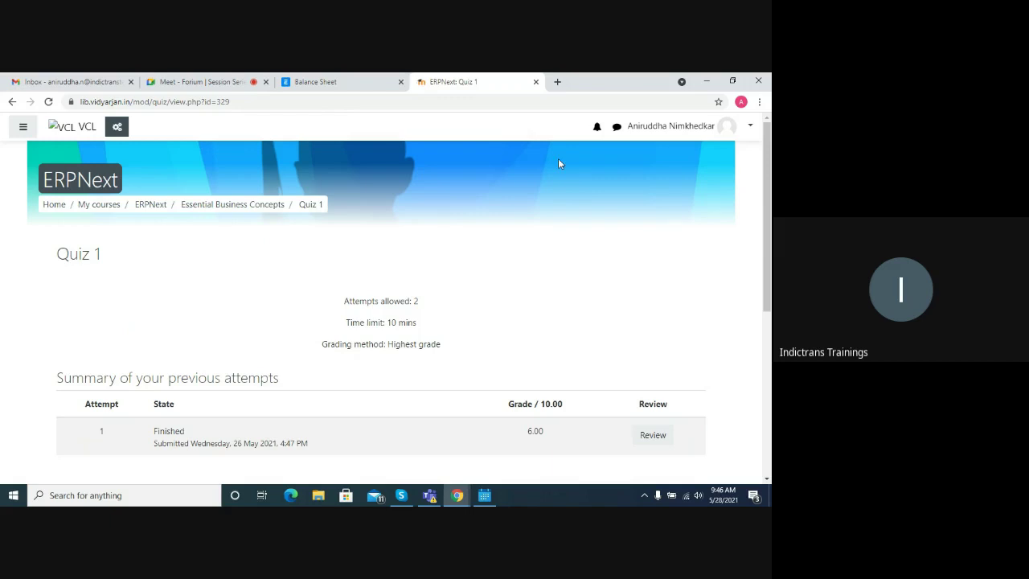
pyautogui.moveTo(768, 192); pyautogui.dragTo(770, 285)
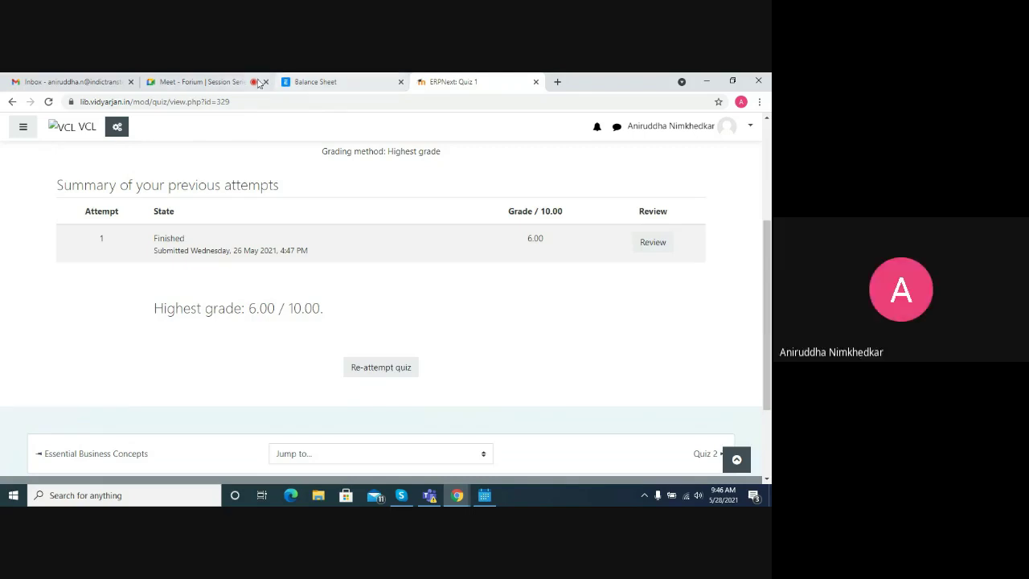
# - Glance at the Balance Sheet, then go back from Quiz 1 and reload the ERPNext course page
pyautogui.click(313, 81)
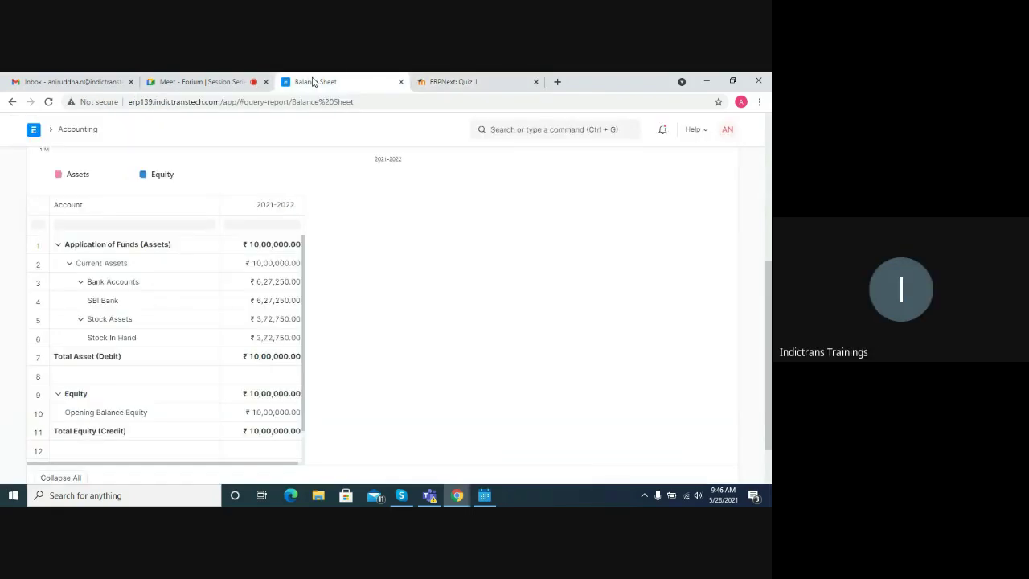
pyautogui.click(434, 81)
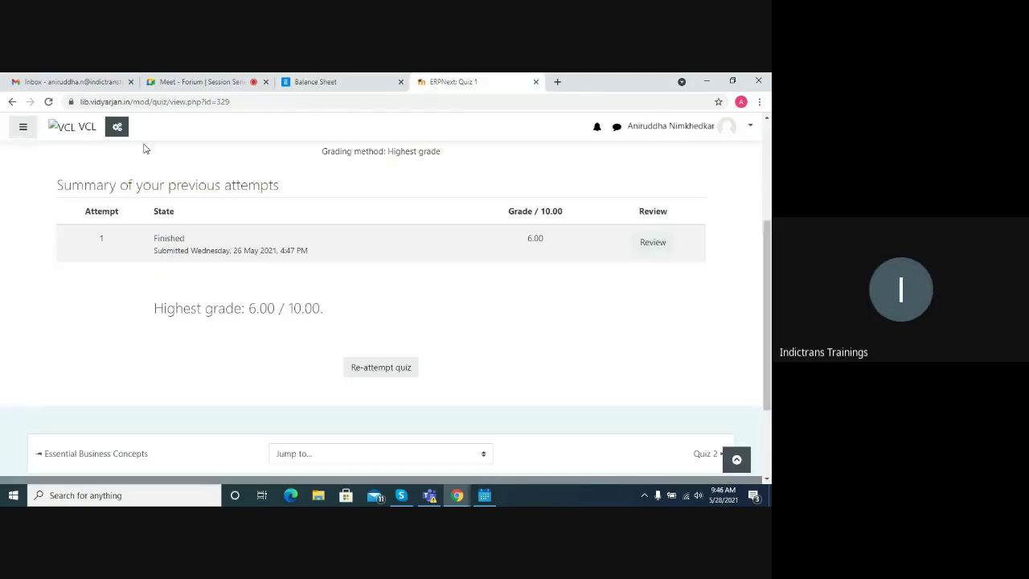
pyautogui.click(12, 102)
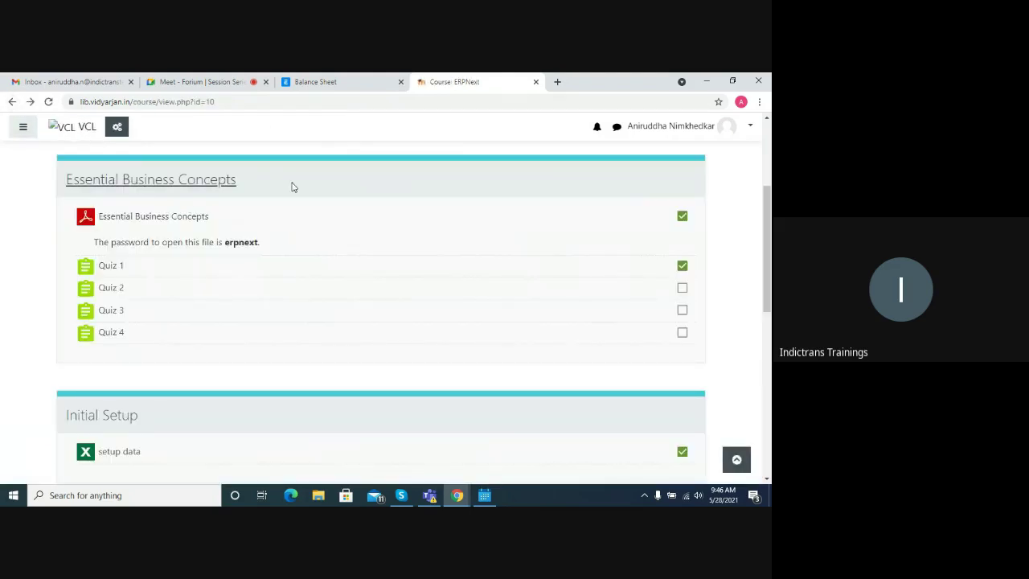
pyautogui.scroll(3, 770, 258)
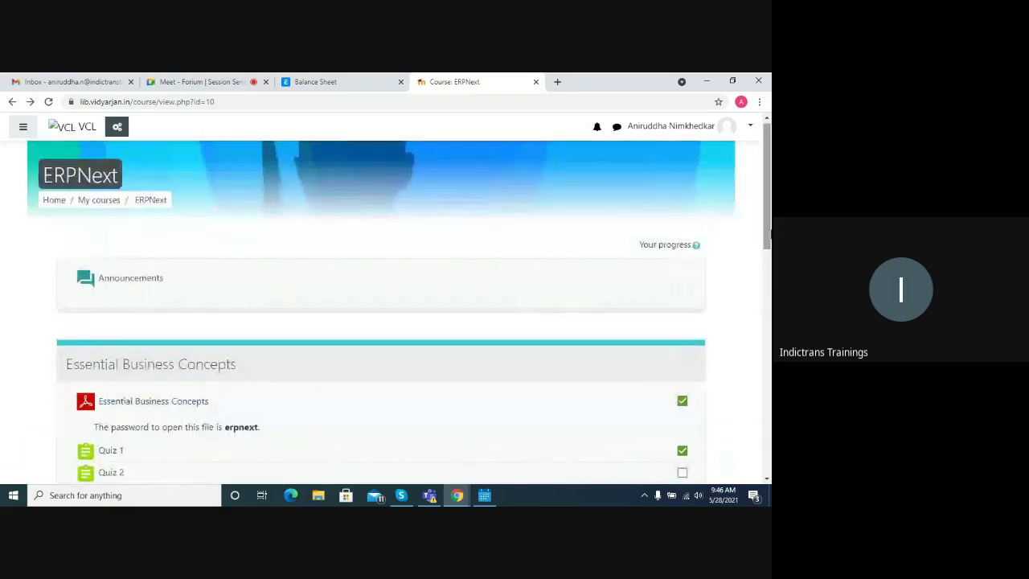
pyautogui.click(150, 199)
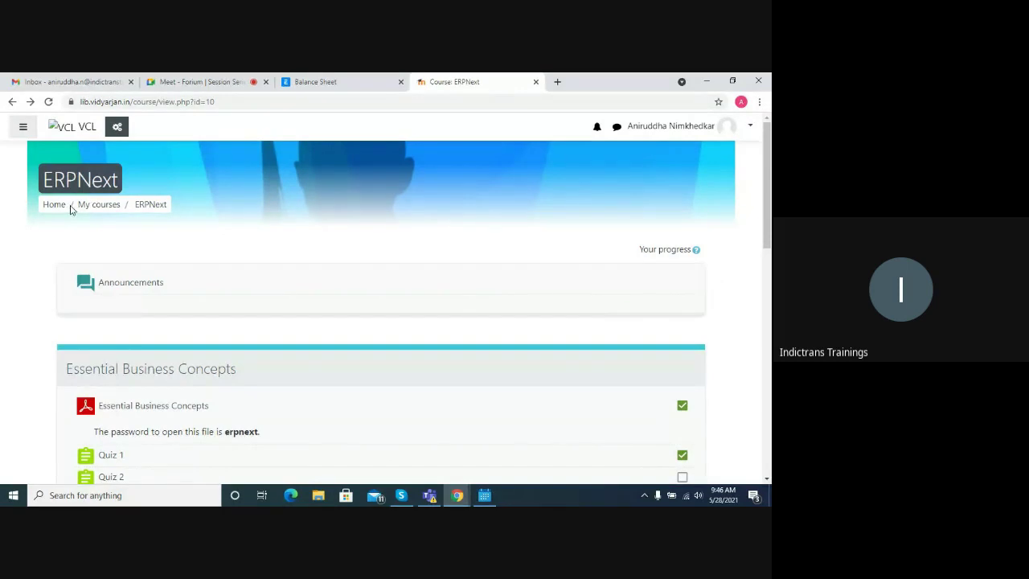
# - From the library home page, open the ERPNext course's Quiz 4 and review its attempt
pyautogui.click(63, 208)
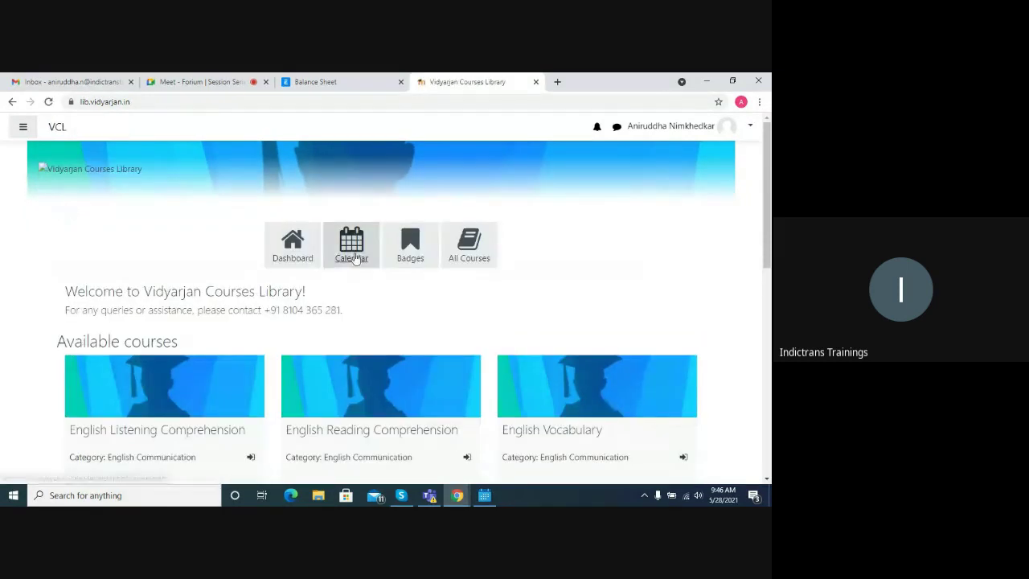
pyautogui.moveTo(769, 215); pyautogui.dragTo(769, 332)
pyautogui.click(320, 302)
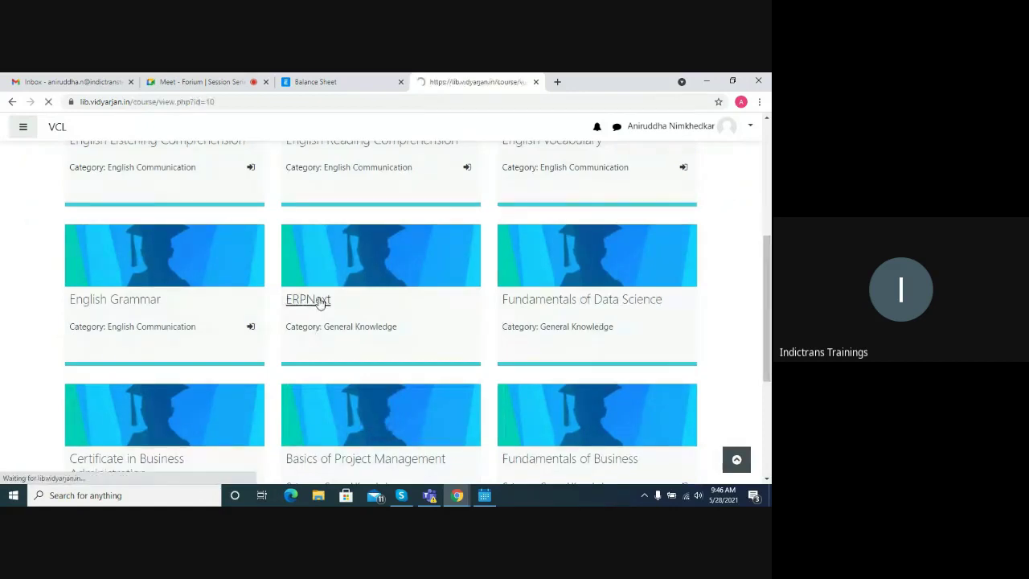
pyautogui.scroll(-2, 770, 317)
pyautogui.scroll(-2, 770, 318)
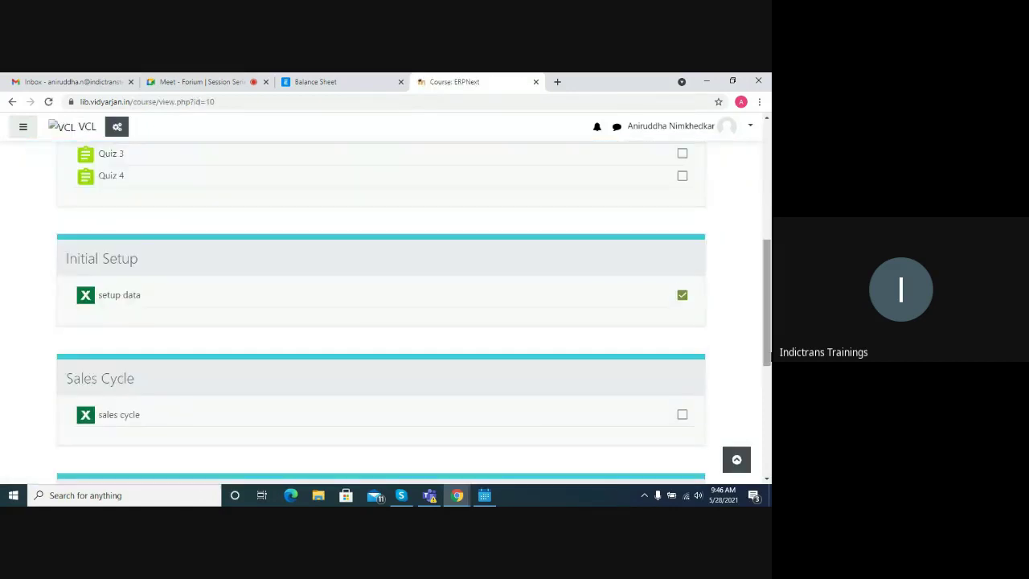
pyautogui.click(121, 176)
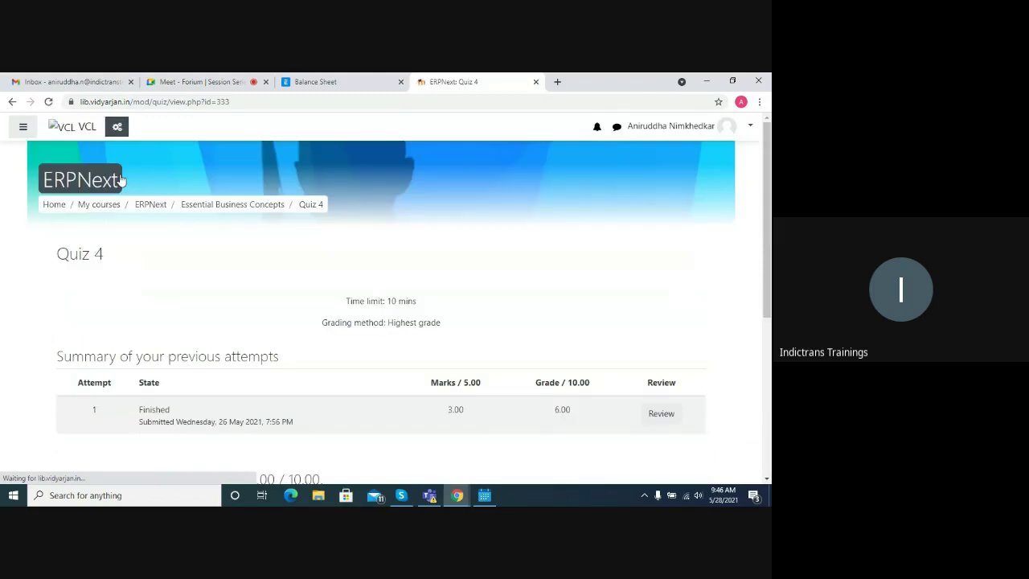
pyautogui.scroll(-2, 768, 252)
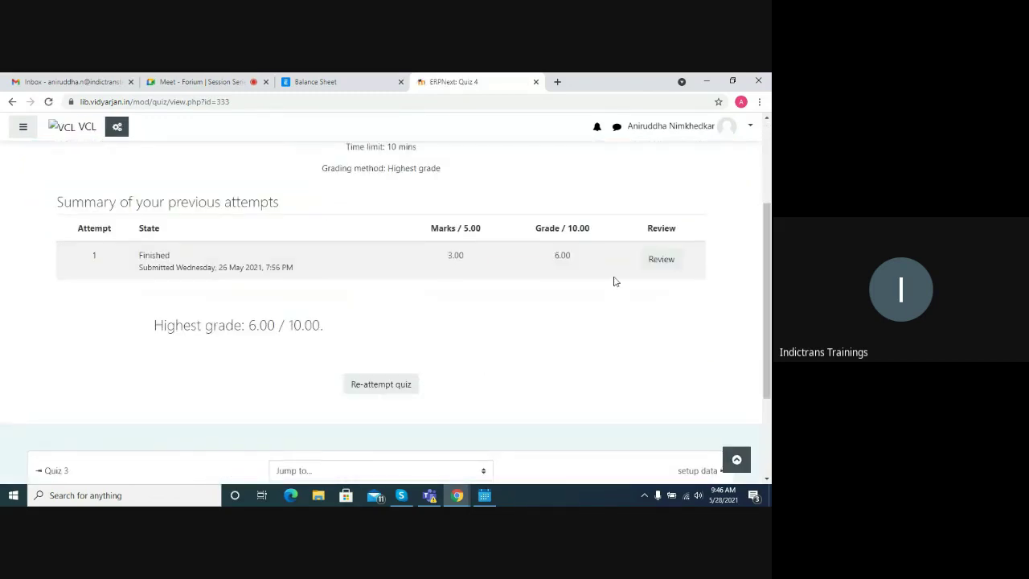
pyautogui.click(662, 259)
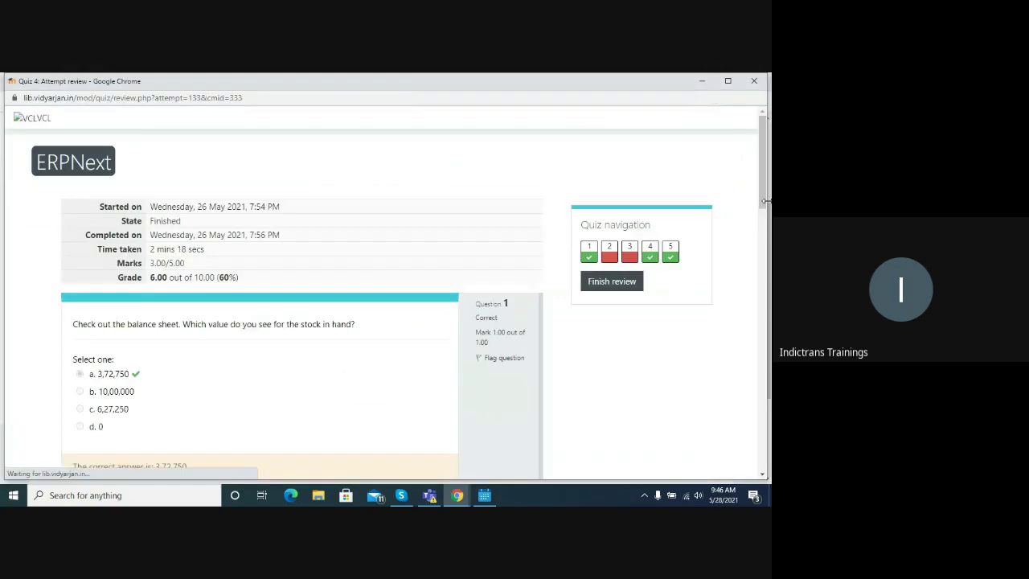
# - Scroll the Quiz 4 review, minimize it, and return to the Balance Sheet report
pyautogui.moveTo(762, 183); pyautogui.dragTo(768, 261)
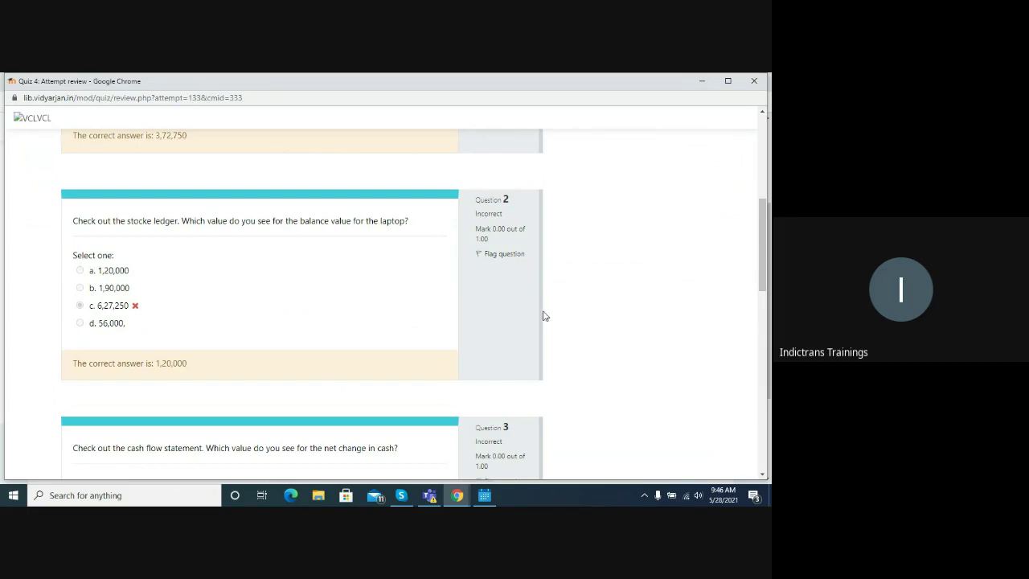
pyautogui.click(700, 82)
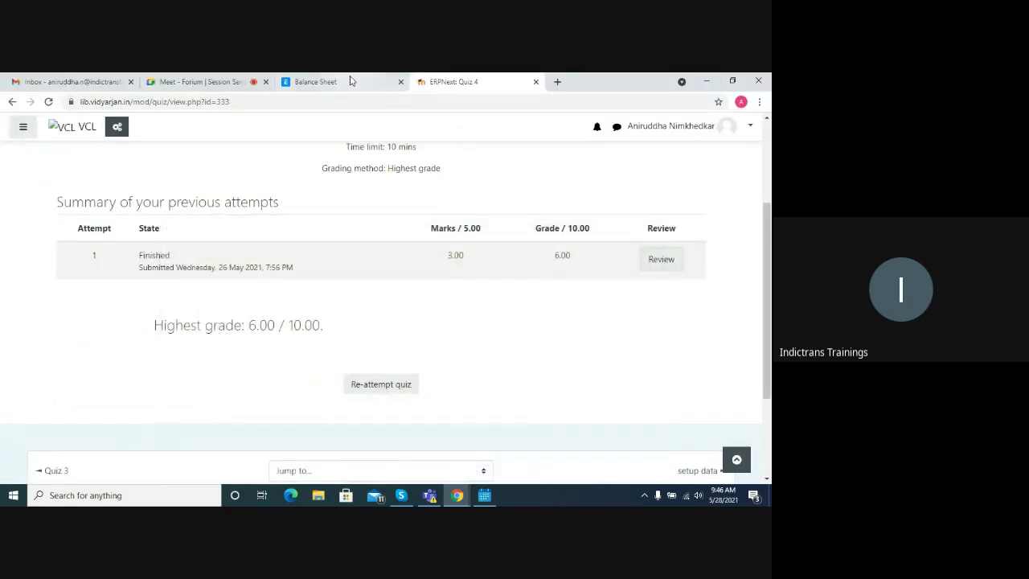
pyautogui.click(338, 81)
# - Search 'stock le' to open the Stock Ledger report, scroll right to its value columns, then return to Quiz 4
pyautogui.click(515, 131)
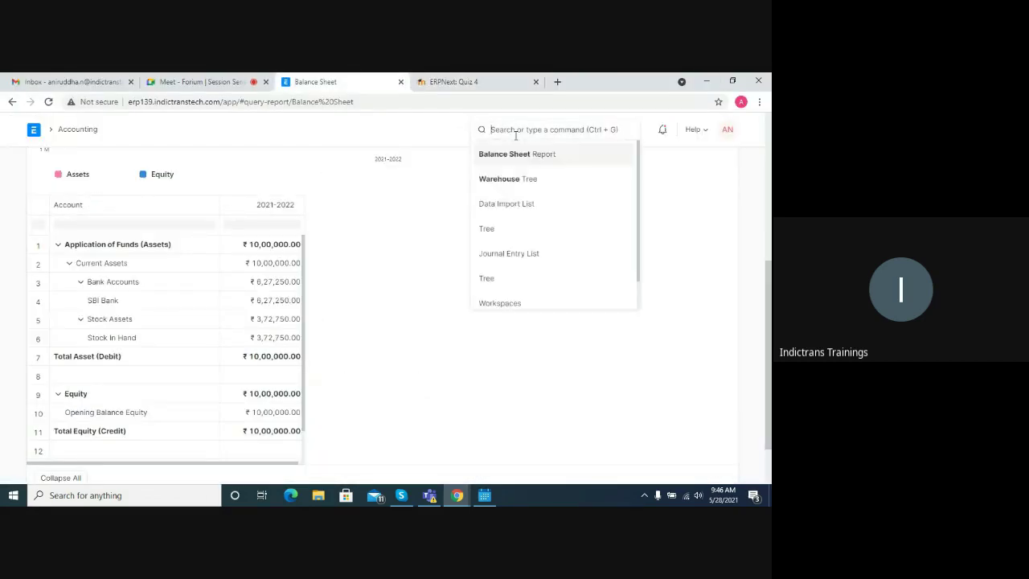
pyautogui.write('st')
pyautogui.write('cok')
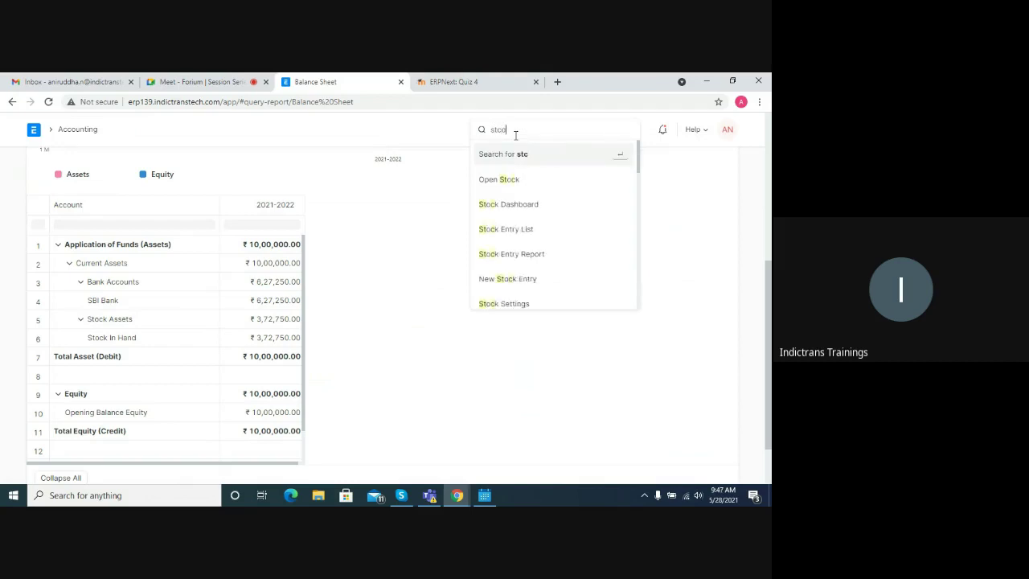
pyautogui.press('BackSpace')
pyautogui.press('BackSpace')
pyautogui.press('BackSpace')
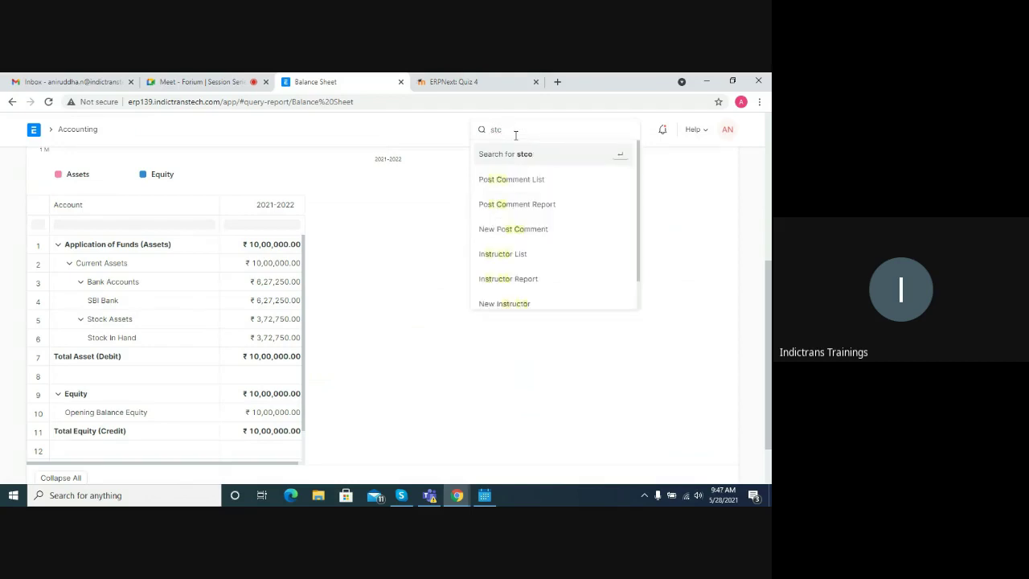
pyautogui.write('ock led')
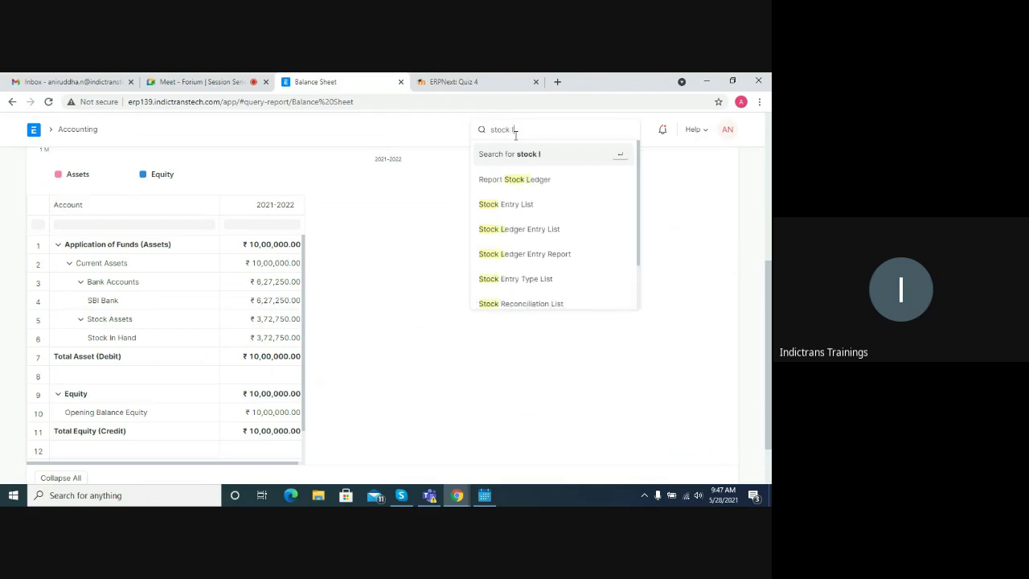
pyautogui.click(528, 180)
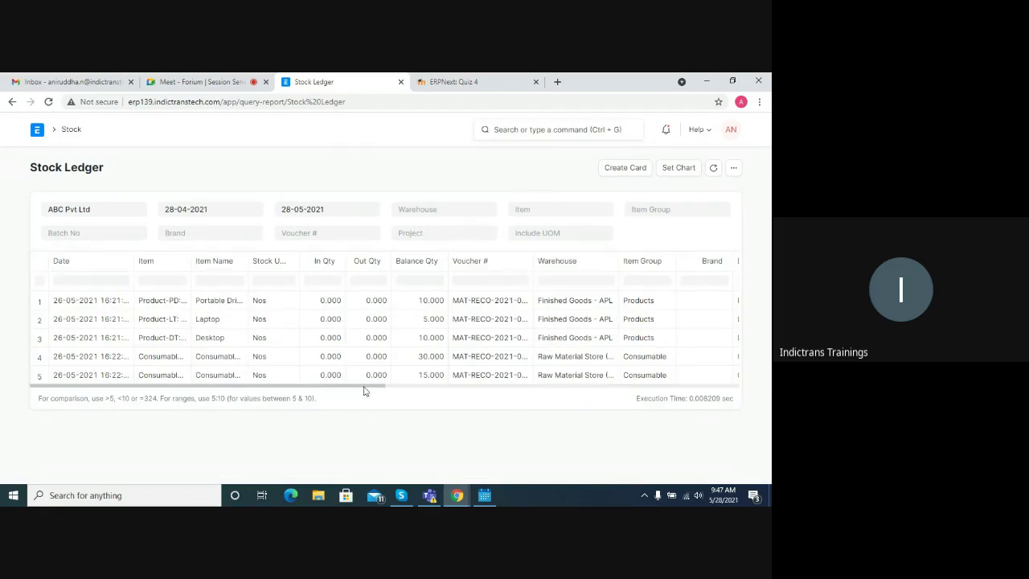
pyautogui.moveTo(366, 389); pyautogui.dragTo(550, 384)
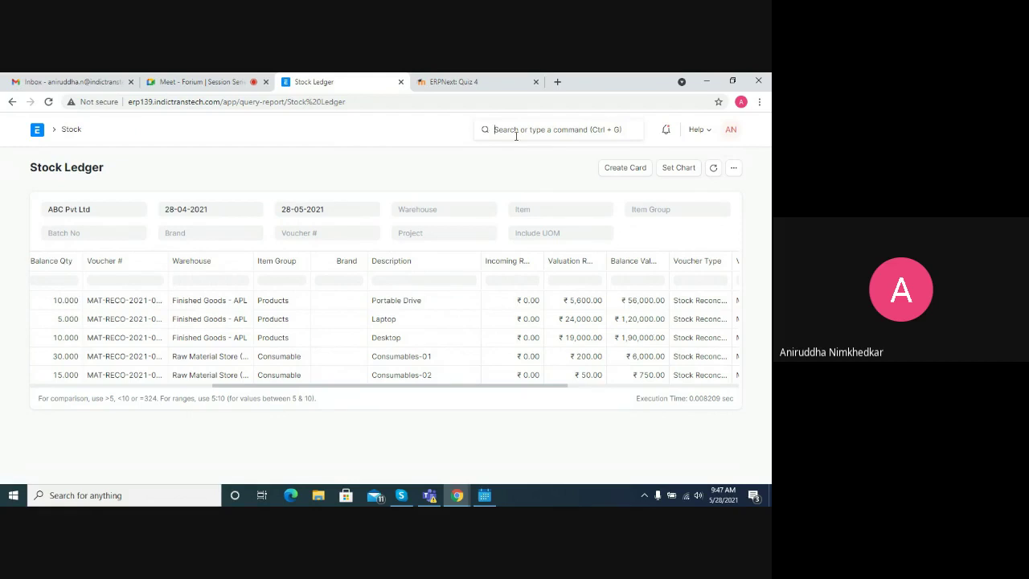
pyautogui.click(453, 79)
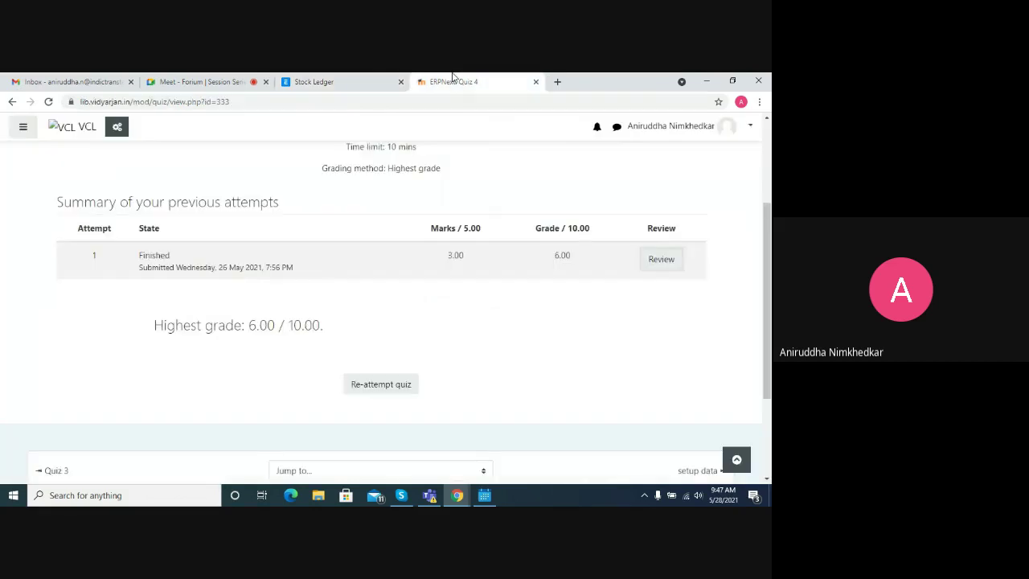
# - Restore the Quiz 4 review, read down to Questions 4 and 5, then minimize it for the Meet call
pyautogui.moveTo(457, 494)
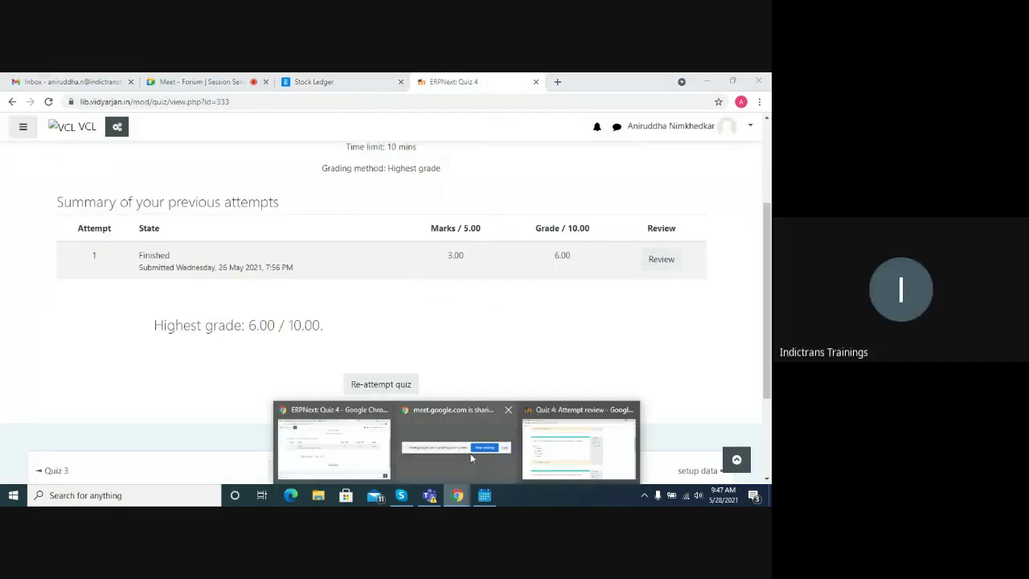
pyautogui.click(556, 450)
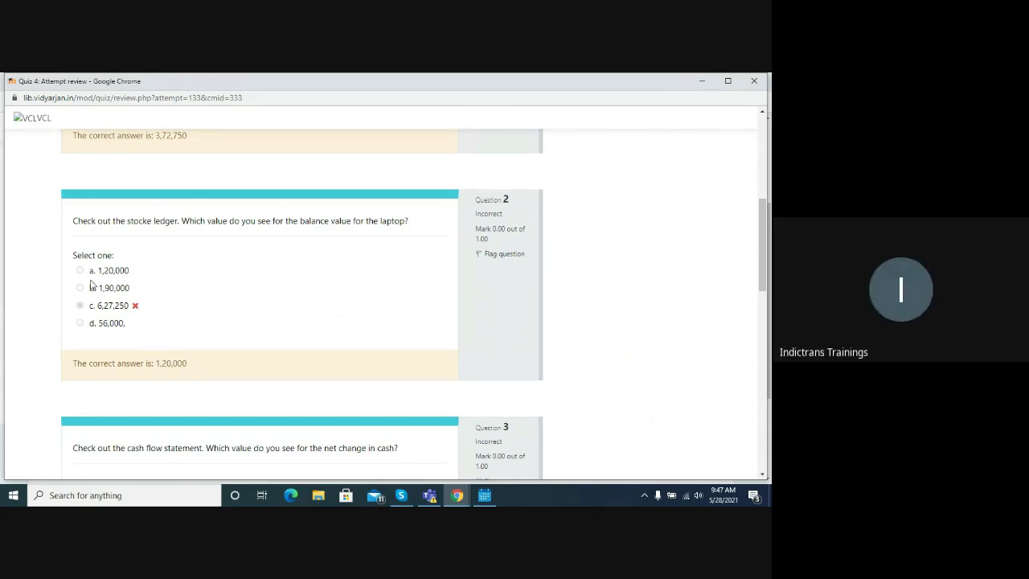
pyautogui.moveTo(763, 262); pyautogui.dragTo(767, 300)
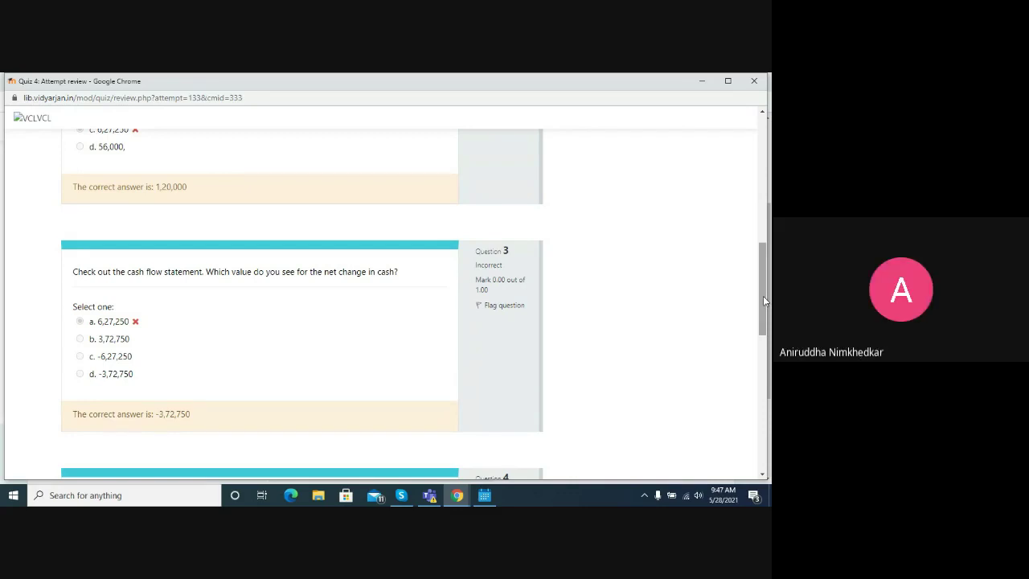
pyautogui.moveTo(764, 301); pyautogui.dragTo(767, 404)
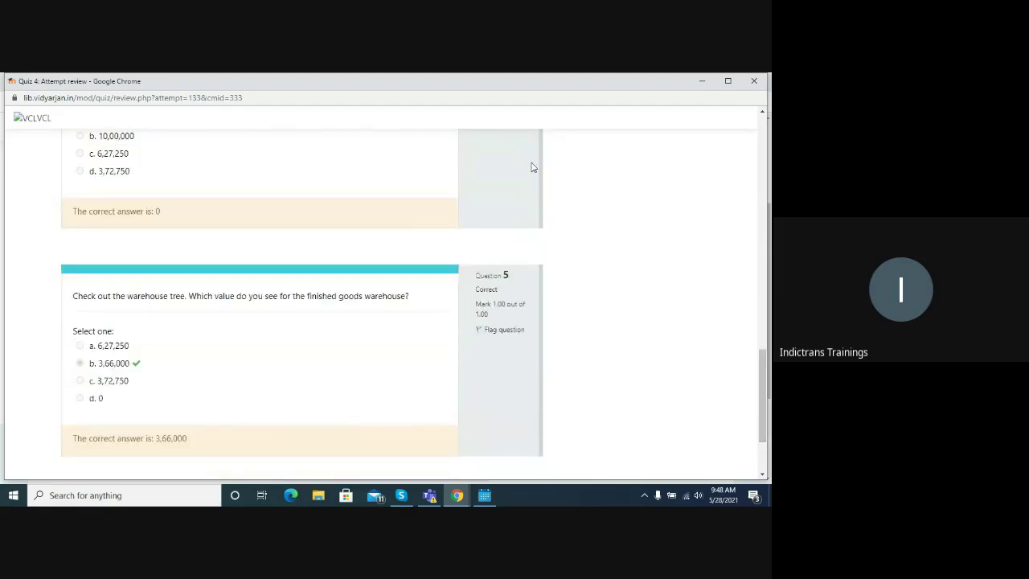
pyautogui.click(701, 81)
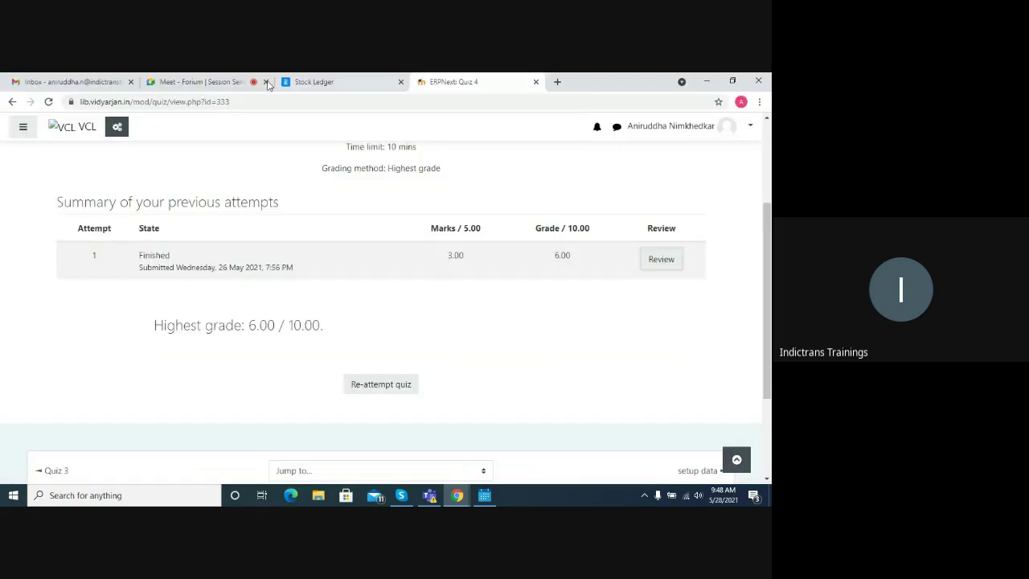
pyautogui.click(229, 81)
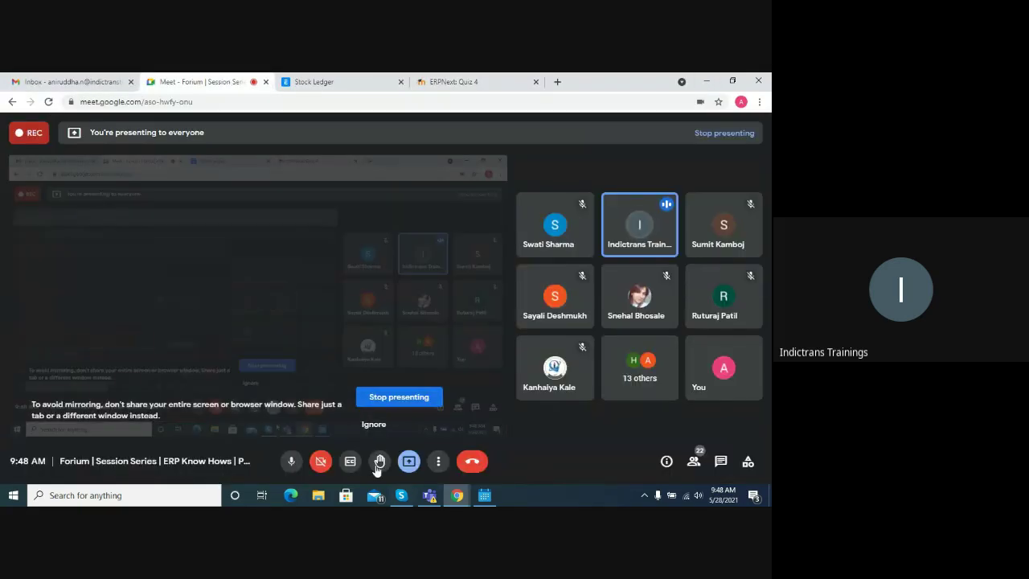
# - Stop presenting this computer's screen in the Google Meet call
pyautogui.click(424, 397)
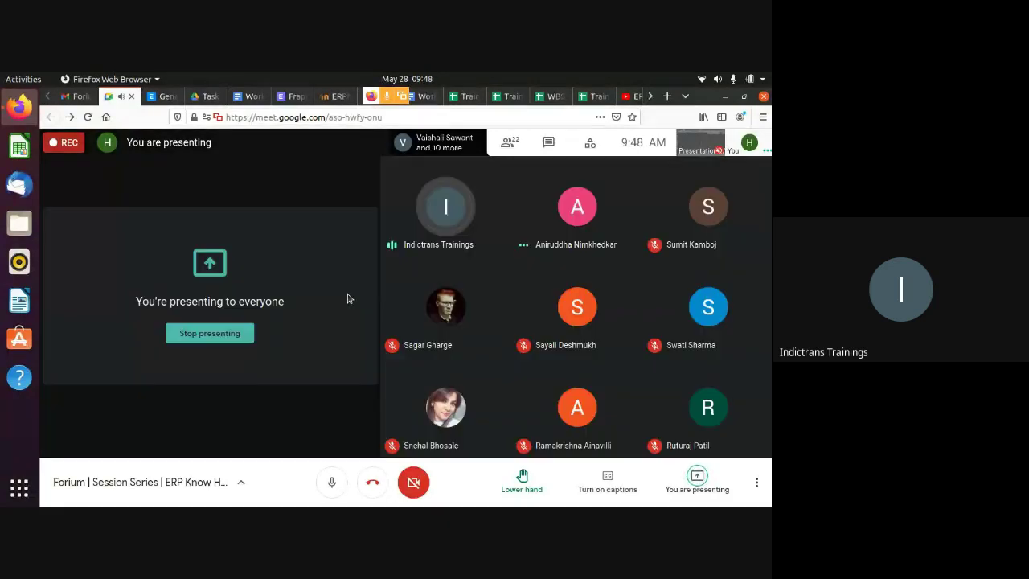
# - Enter 'stock' in the General Ledger page's search bar, then go back to the Meet call
pyautogui.click(335, 96)
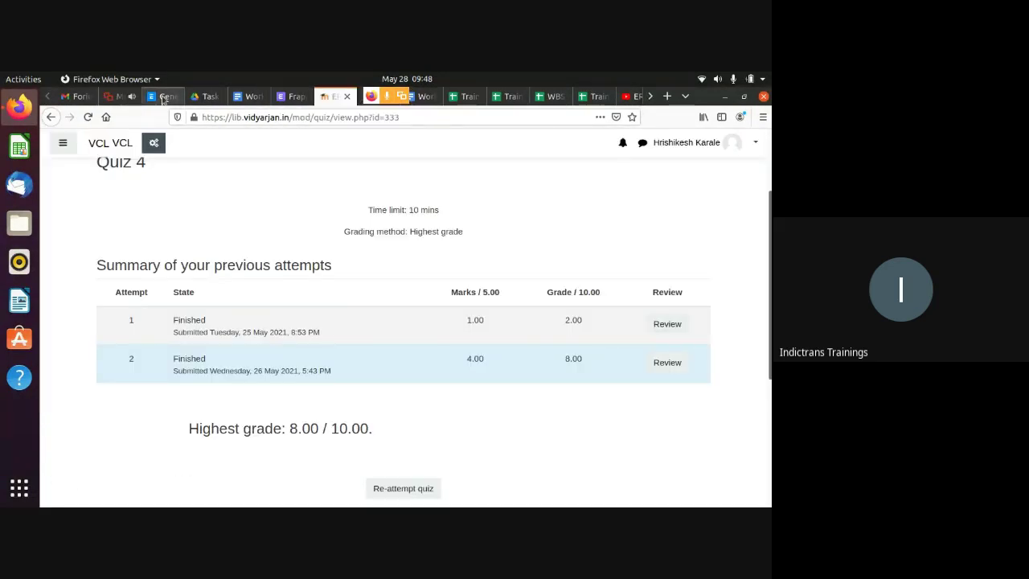
pyautogui.click(161, 95)
pyautogui.scroll(2, 273, 221)
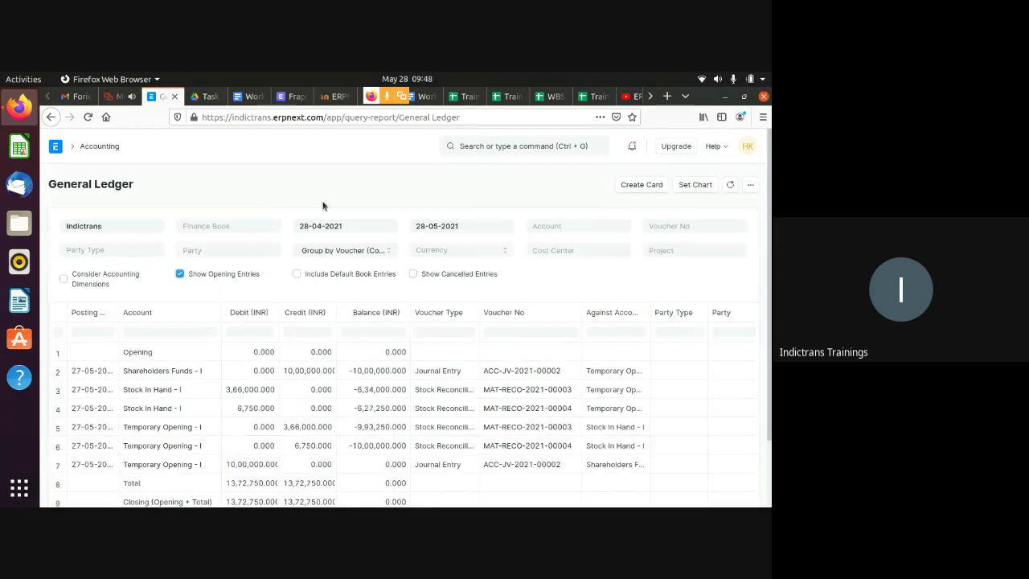
pyautogui.click(487, 144)
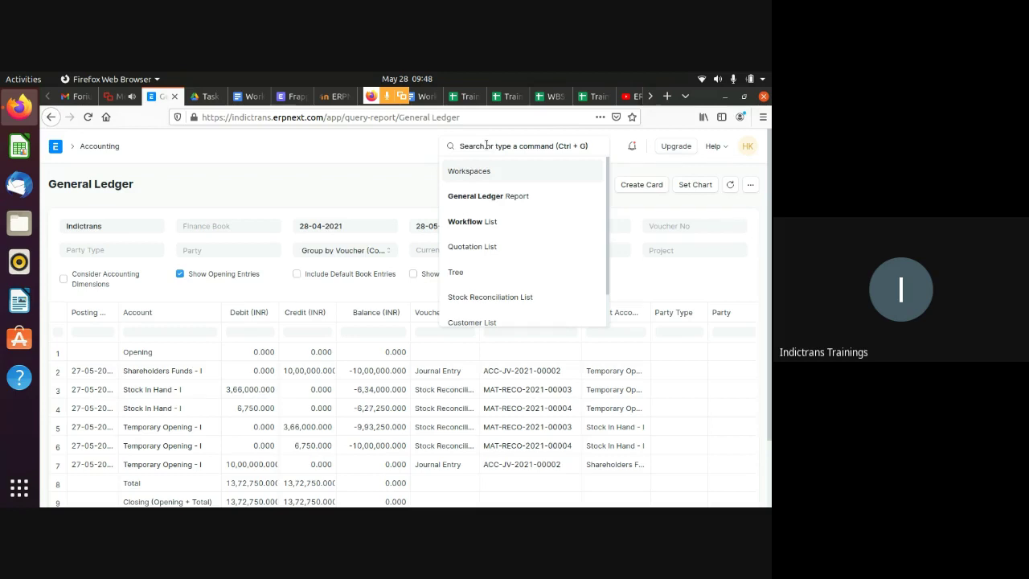
pyautogui.write('sto')
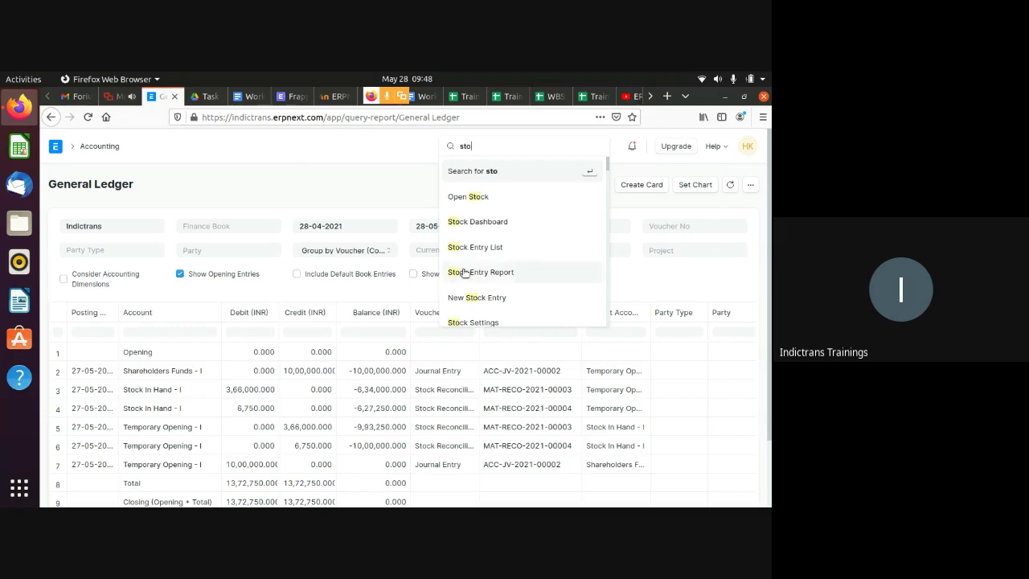
pyautogui.write('ck')
pyautogui.scroll(-5, 477, 301)
pyautogui.scroll(5, 472, 239)
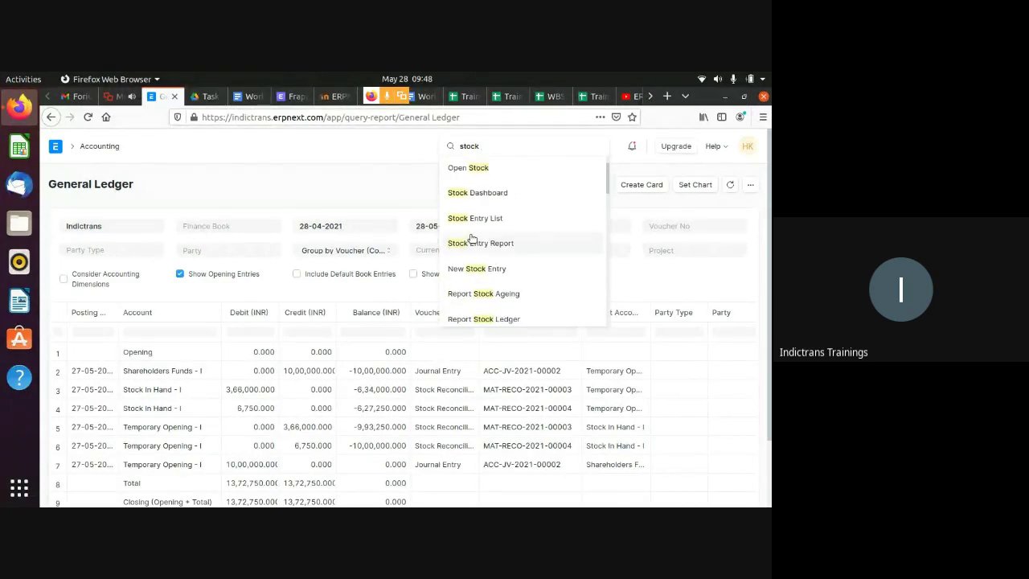
pyautogui.click(123, 98)
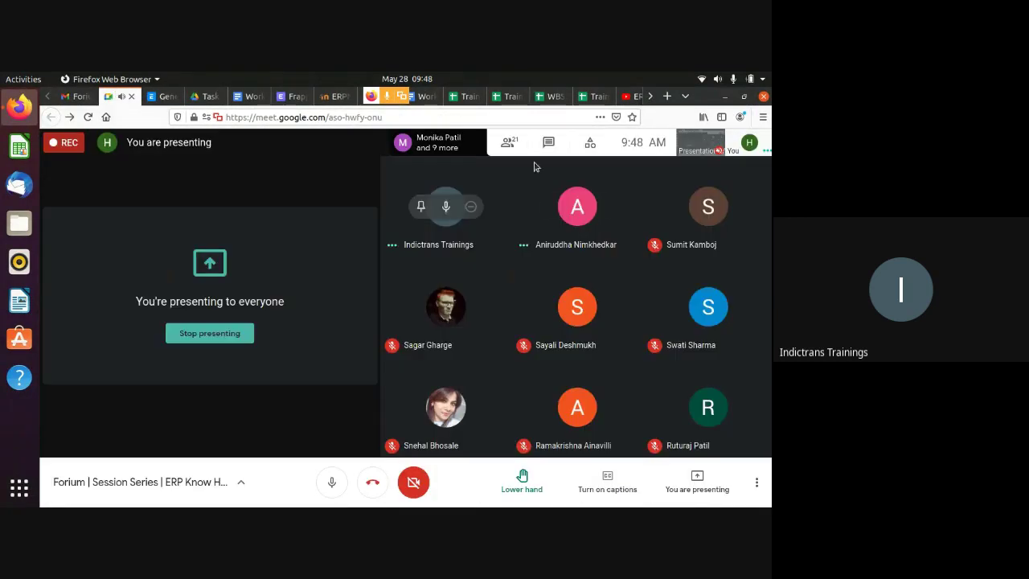
# - Draft 'Is my scr' in the Meet chat and trim it, then return to the General Ledger and dismiss the search suggestions
pyautogui.click(549, 138)
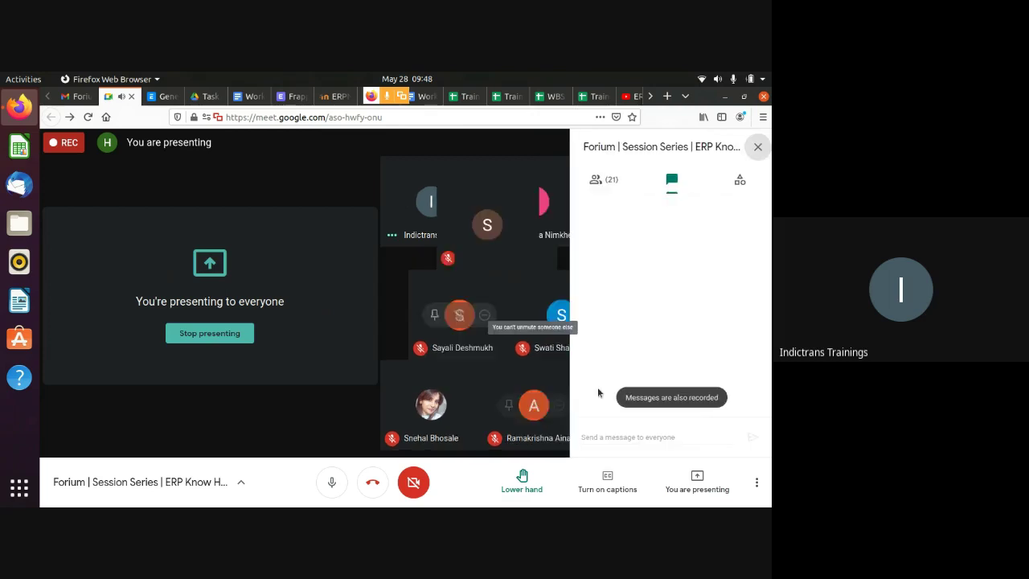
pyautogui.write('Is')
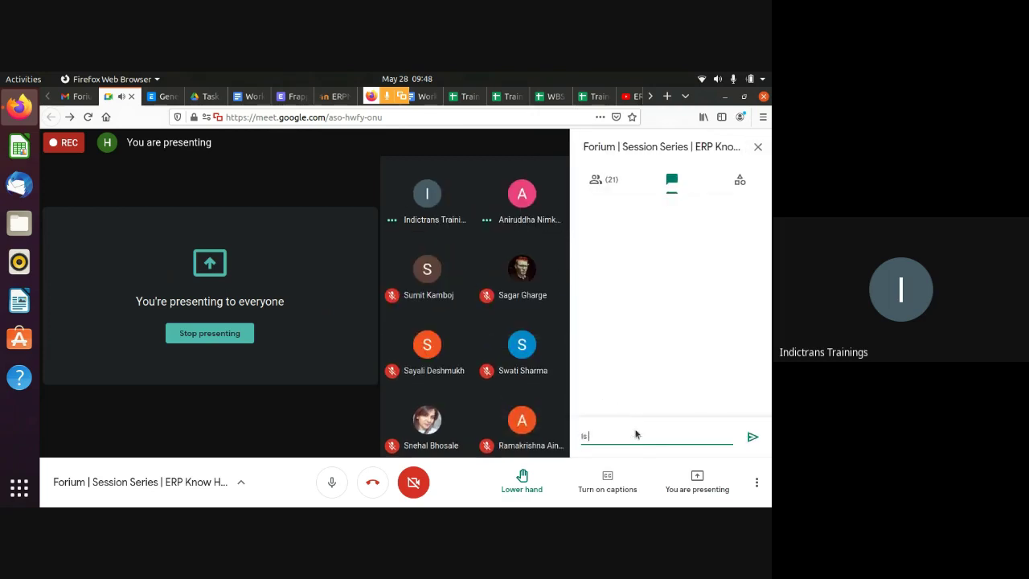
pyautogui.write(' my scree')
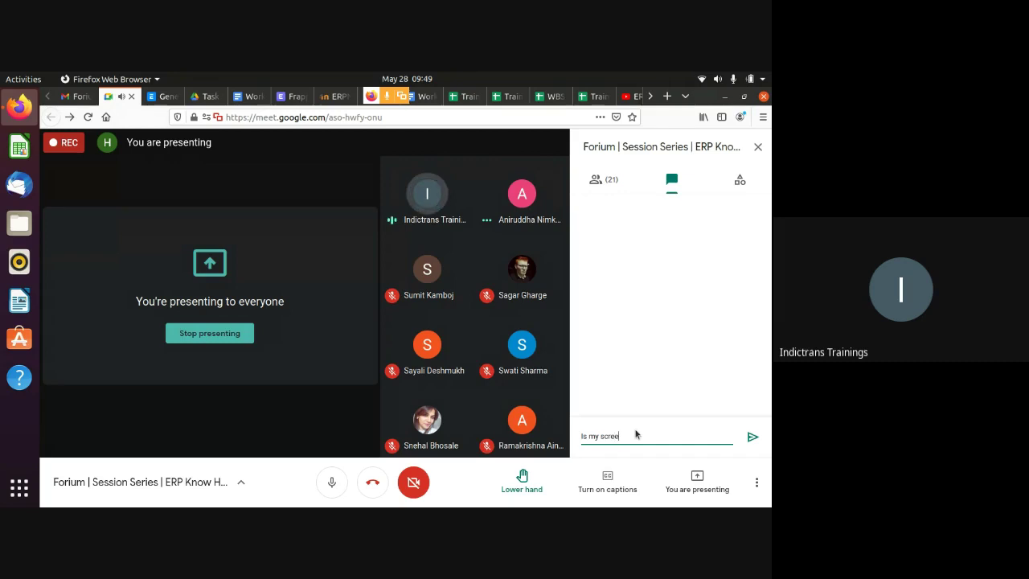
pyautogui.press('BackSpace')
pyautogui.press('BackSpace')
pyautogui.press('BackSpace')
pyautogui.press('BackSpace')
pyautogui.press('BackSpace')
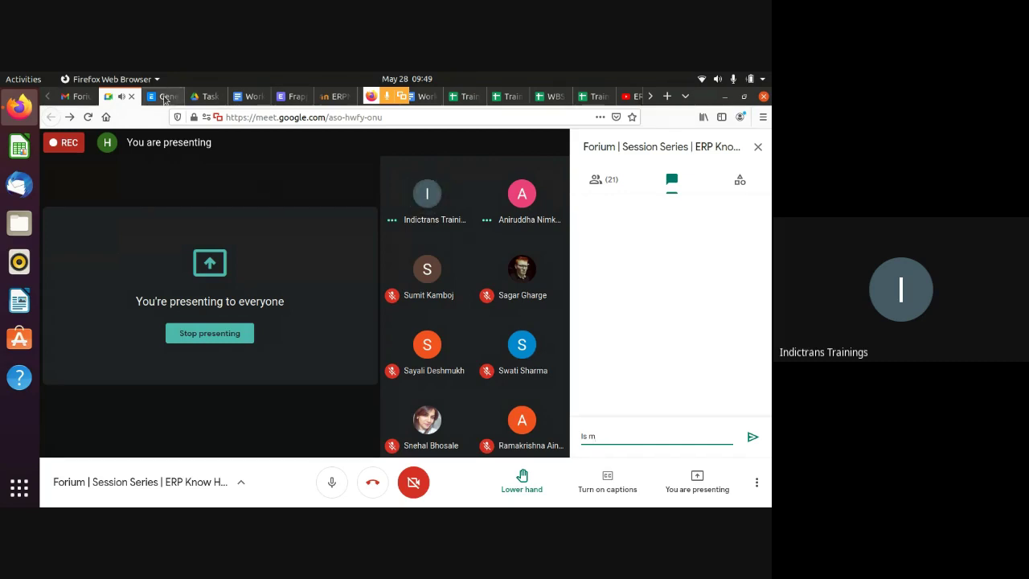
pyautogui.click(163, 95)
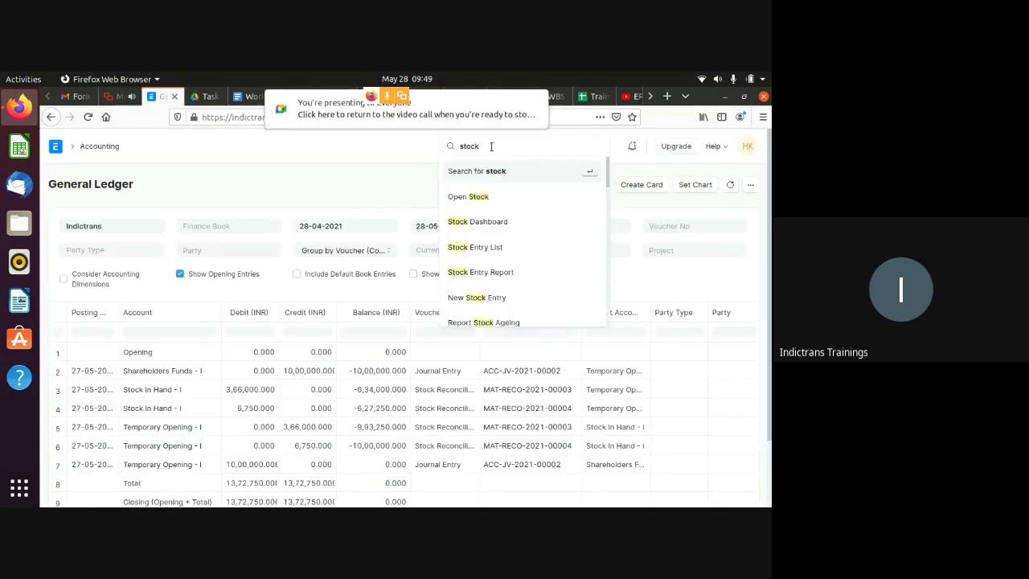
pyautogui.click(341, 161)
# - Refine the ERPNext search to 'stock ledger' and choose the Stock Ledger report
pyautogui.scroll(-2, 315, 217)
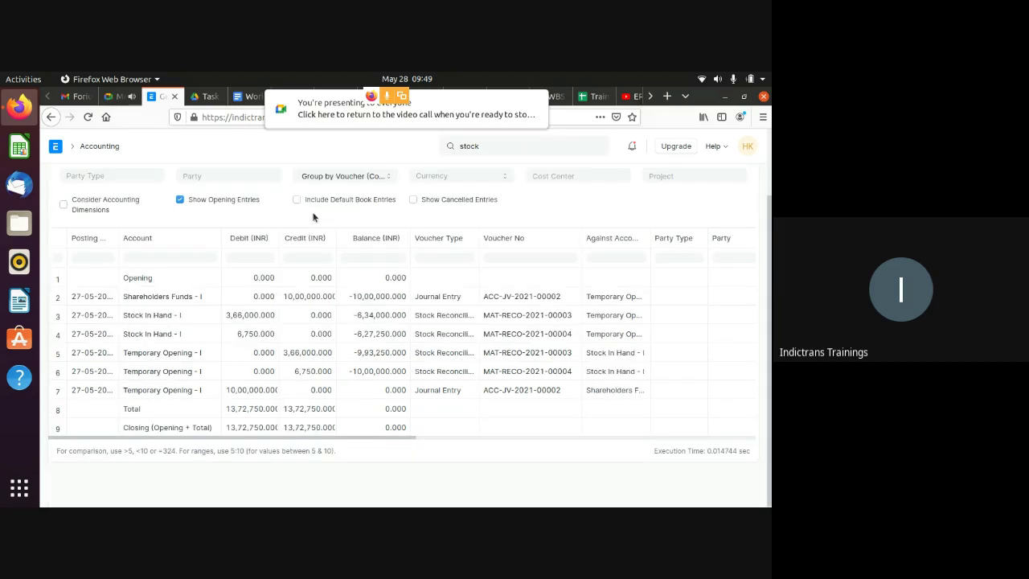
pyautogui.scroll(2, 378, 182)
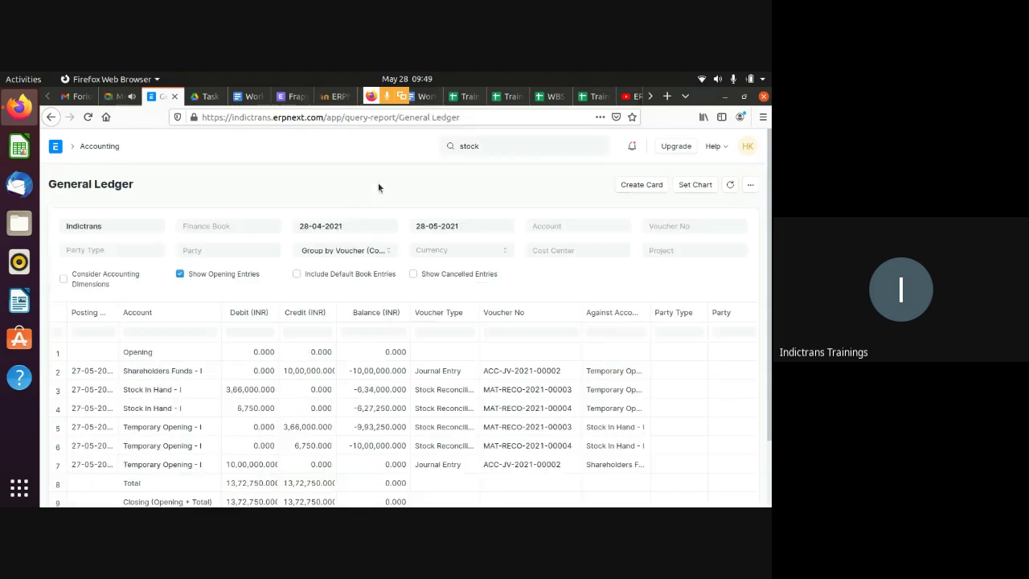
pyautogui.click(485, 146)
pyautogui.write('le')
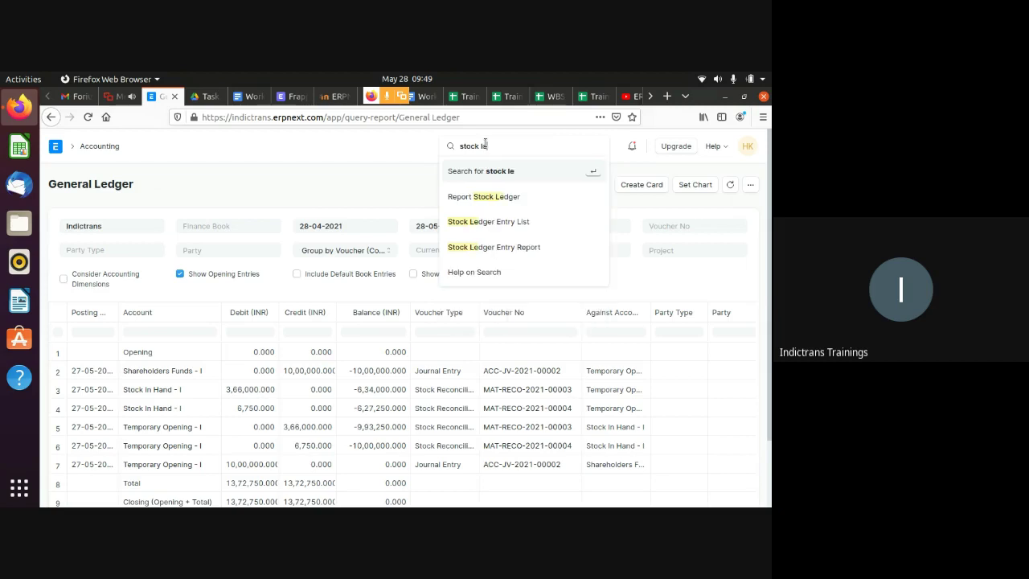
pyautogui.write('dger')
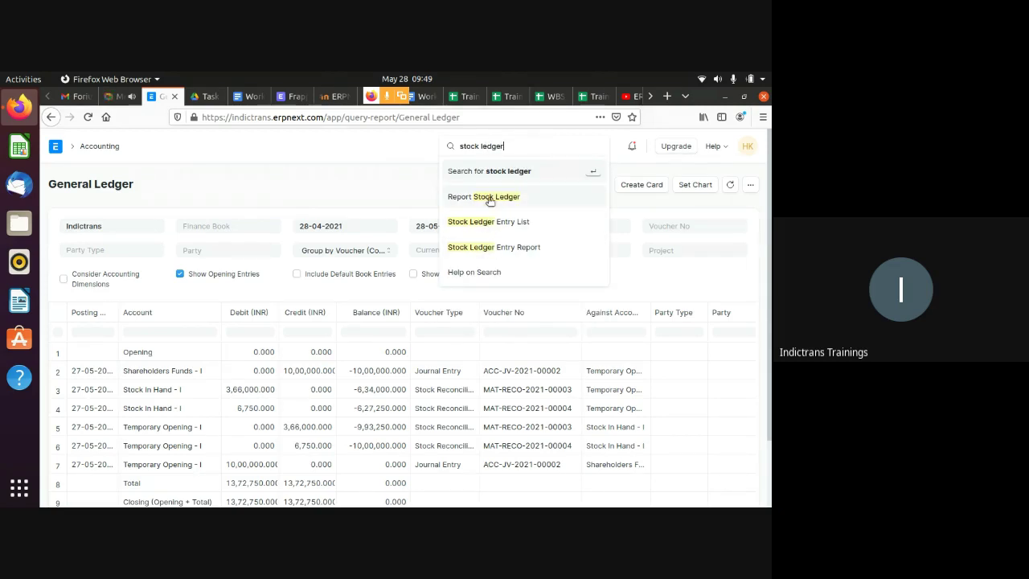
pyautogui.click(490, 197)
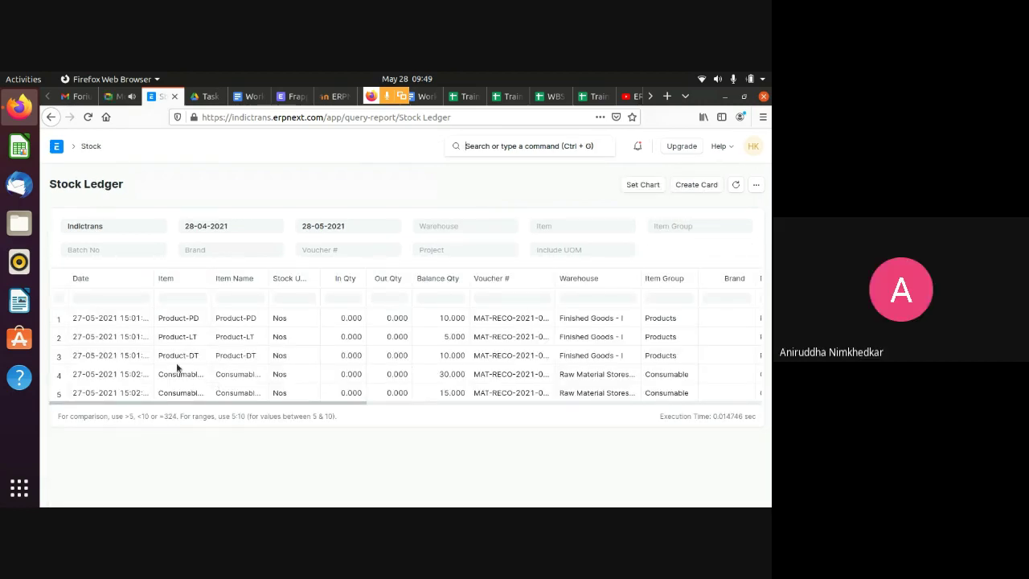
# - Scroll the Stock Ledger report for 28-04-2021 to 28-05-2021 sideways across all its columns
pyautogui.hscroll(3, 250, 338)
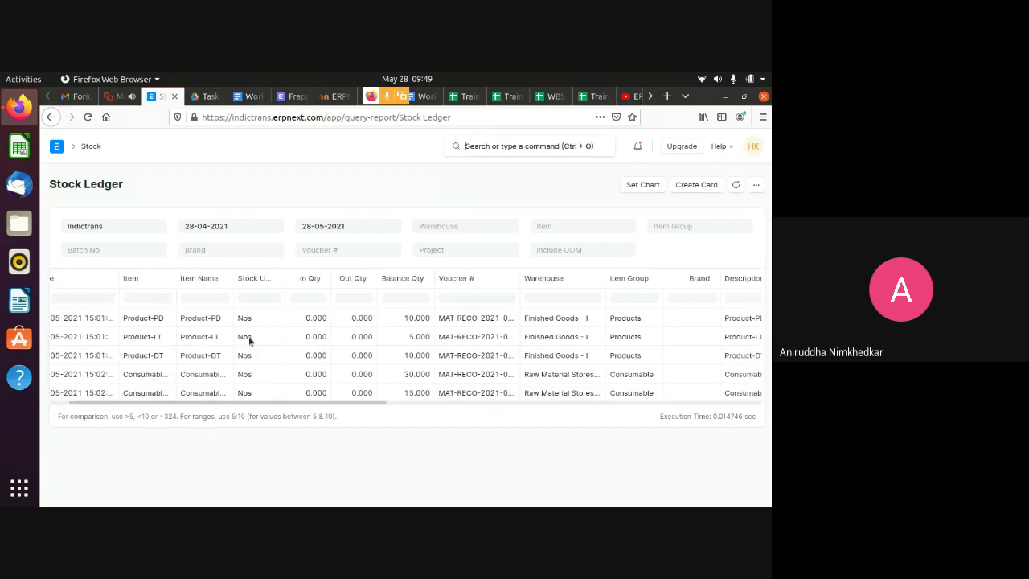
pyautogui.hscroll(3, 248, 336)
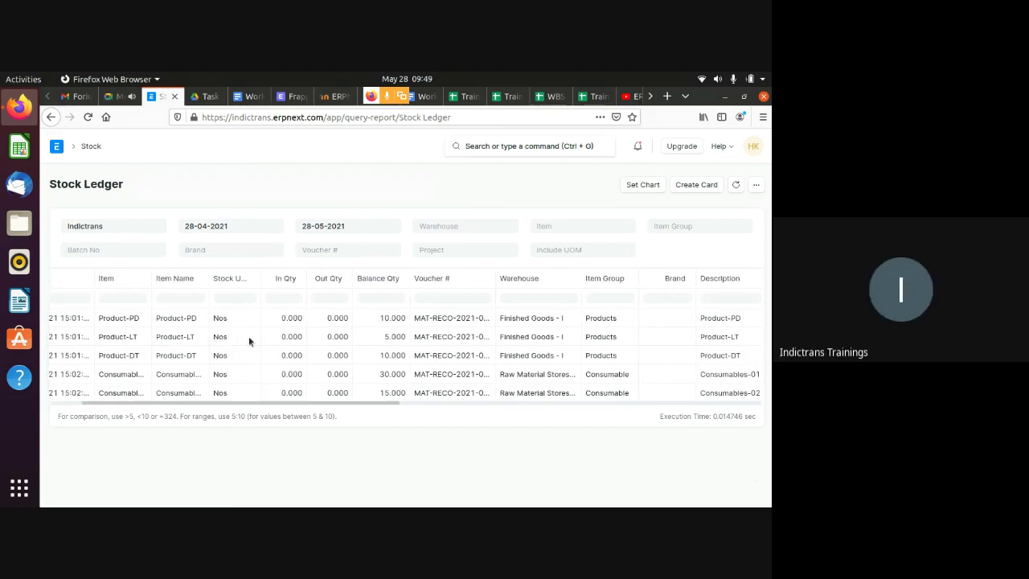
pyautogui.hscroll(4, 248, 336)
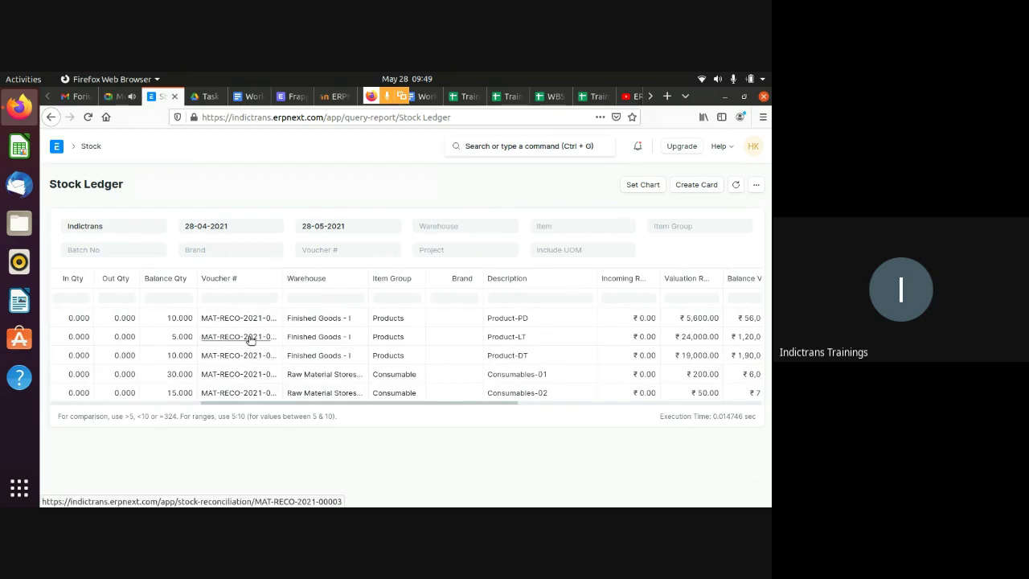
pyautogui.hscroll(4, 250, 340)
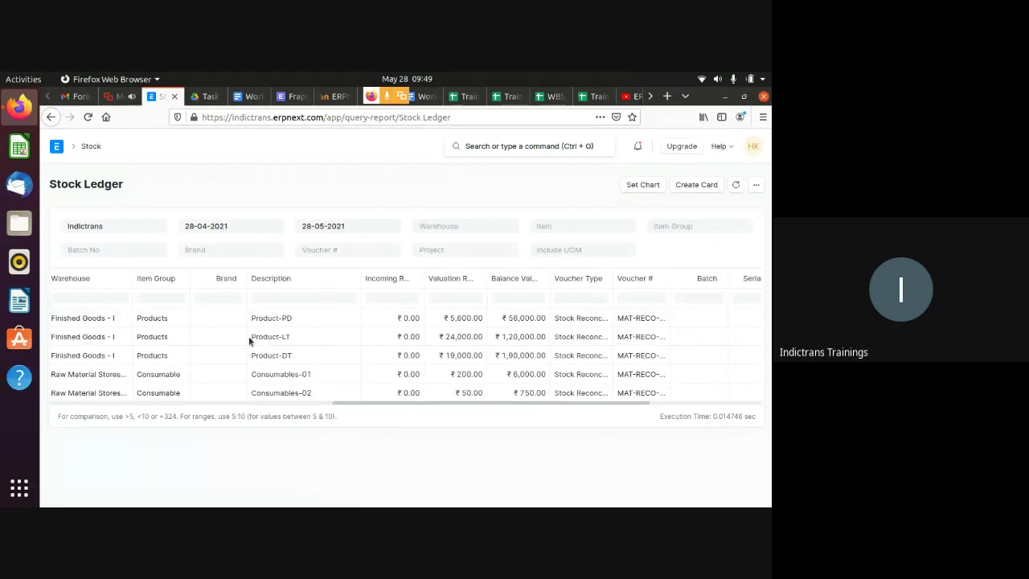
pyautogui.hscroll(1, 249, 338)
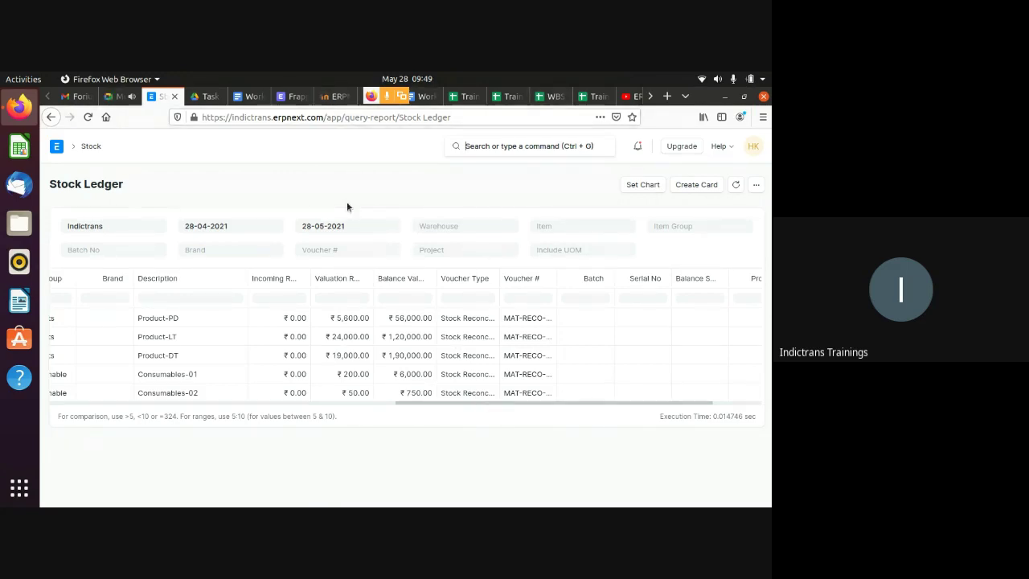
# - On the Quiz 4 page, open Review for the second attempt, which brings up the library login page
pyautogui.click(332, 97)
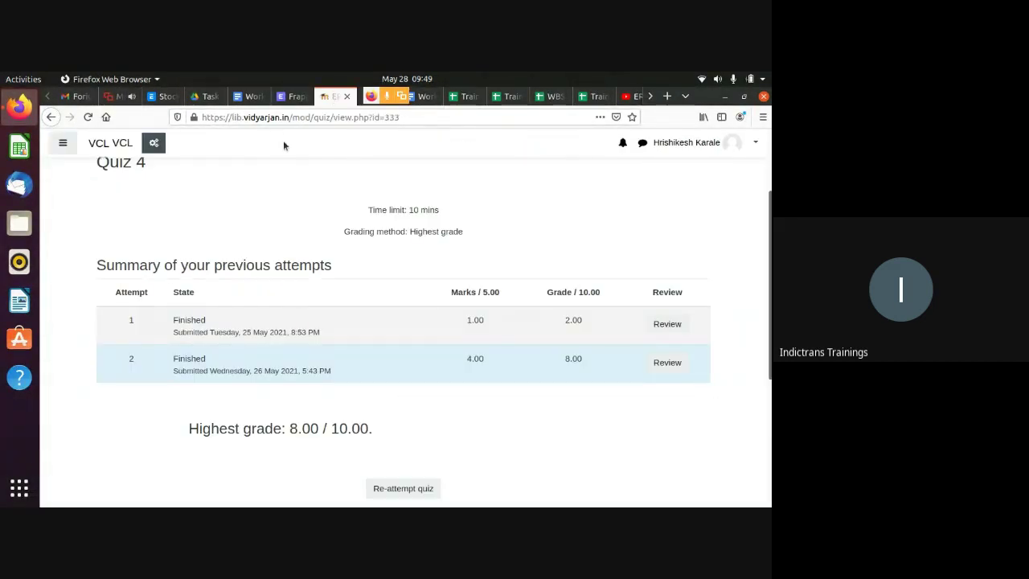
pyautogui.scroll(3, 149, 165)
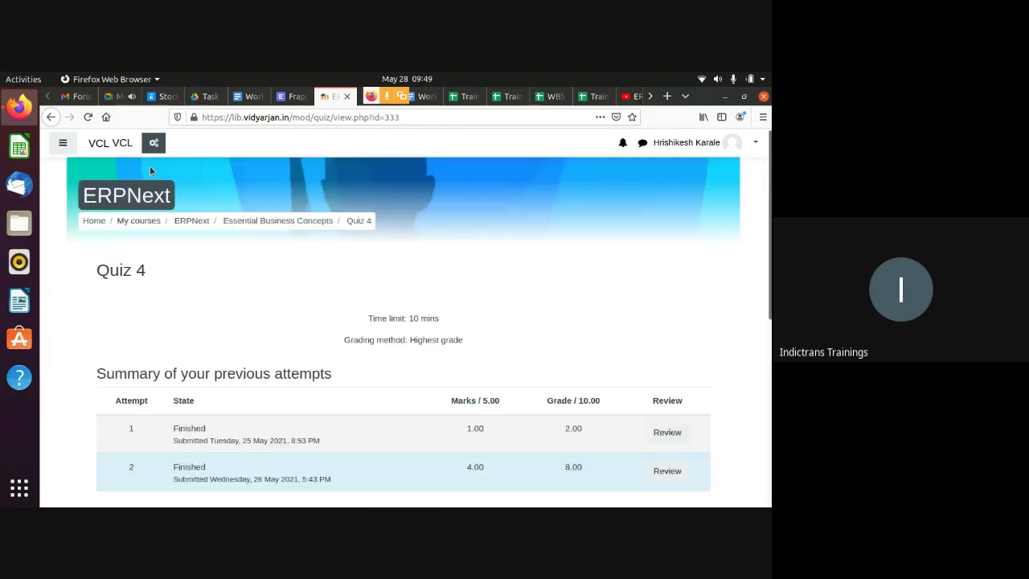
pyautogui.scroll(-3, 228, 335)
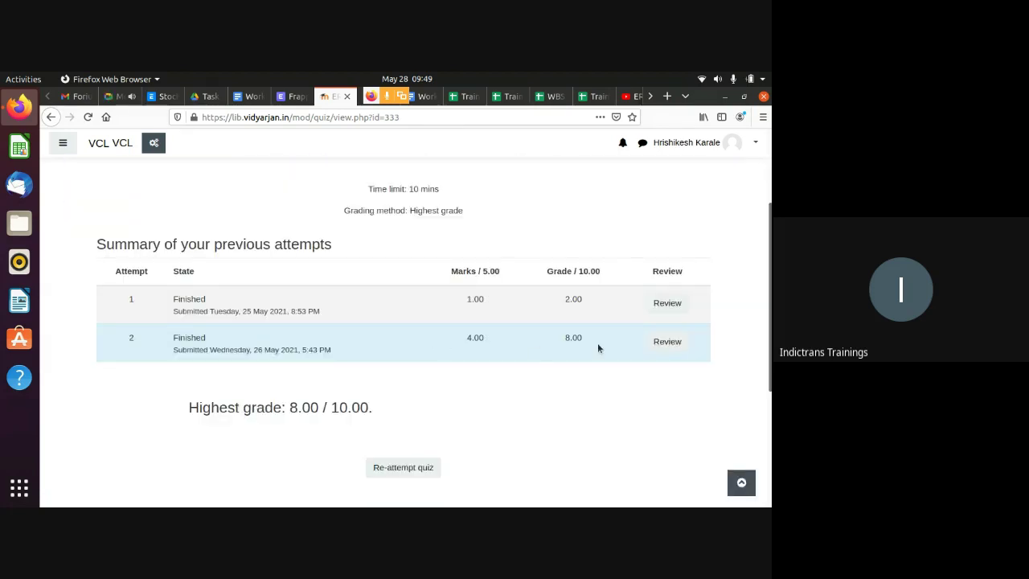
pyautogui.click(670, 340)
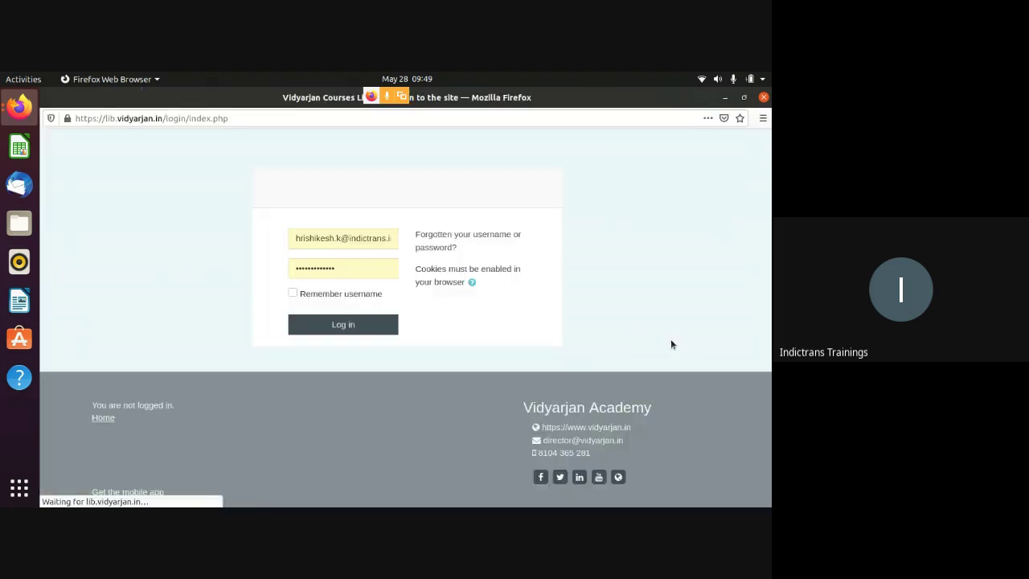
# - Submit the library login, then re-enter the rejected password and retry
pyautogui.click(351, 330)
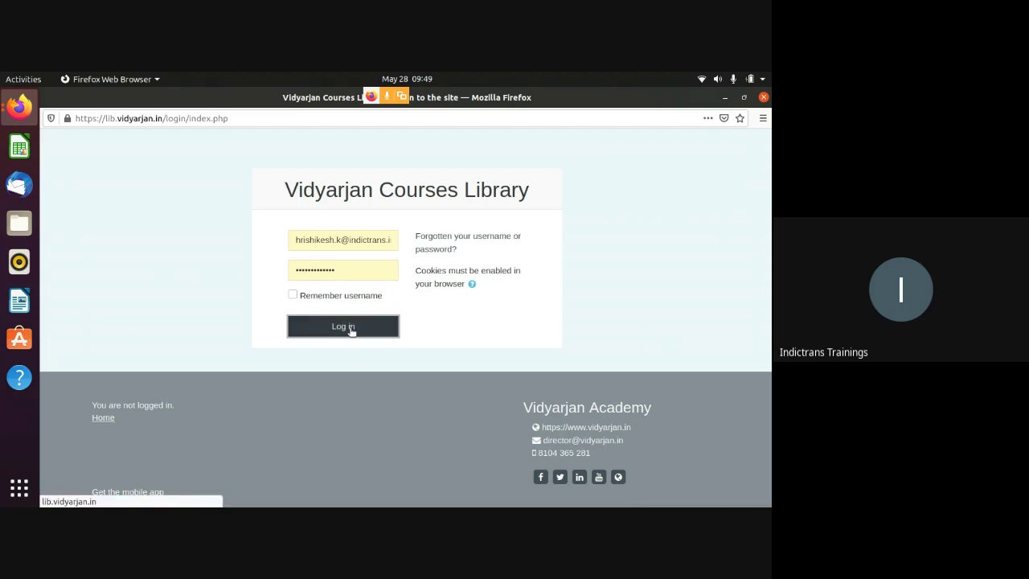
pyautogui.click(341, 312)
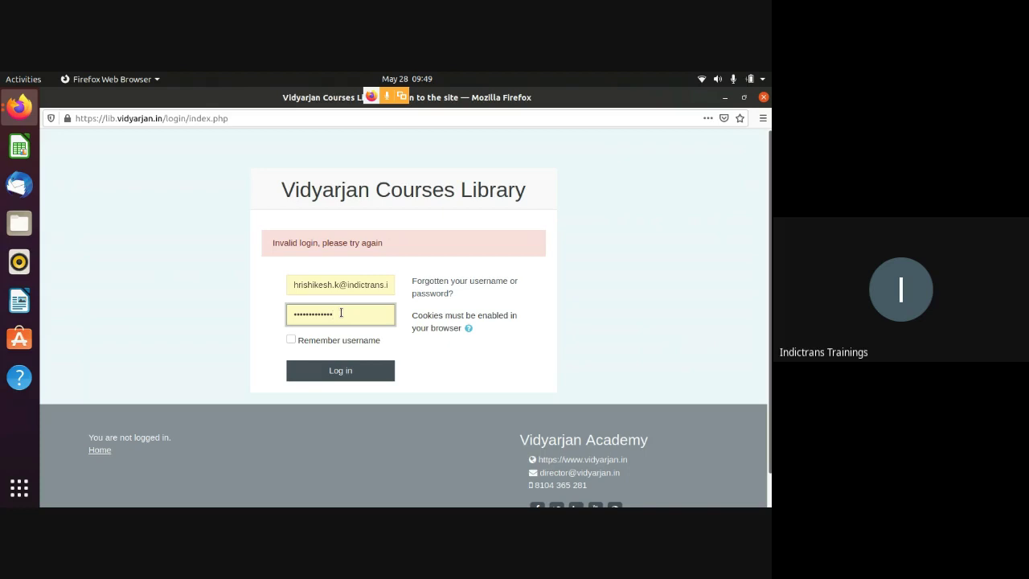
pyautogui.press('BackSpace')
pyautogui.press('BackSpace')
pyautogui.press('BackSpace')
pyautogui.press('BackSpace')
pyautogui.press('BackSpace')
pyautogui.press('BackSpace')
pyautogui.press('BackSpace')
pyautogui.press('BackSpace')
pyautogui.press('BackSpace')
pyautogui.press('BackSpace')
pyautogui.press('BackSpace')
pyautogui.press('BackSpace')
pyautogui.press('BackSpace')
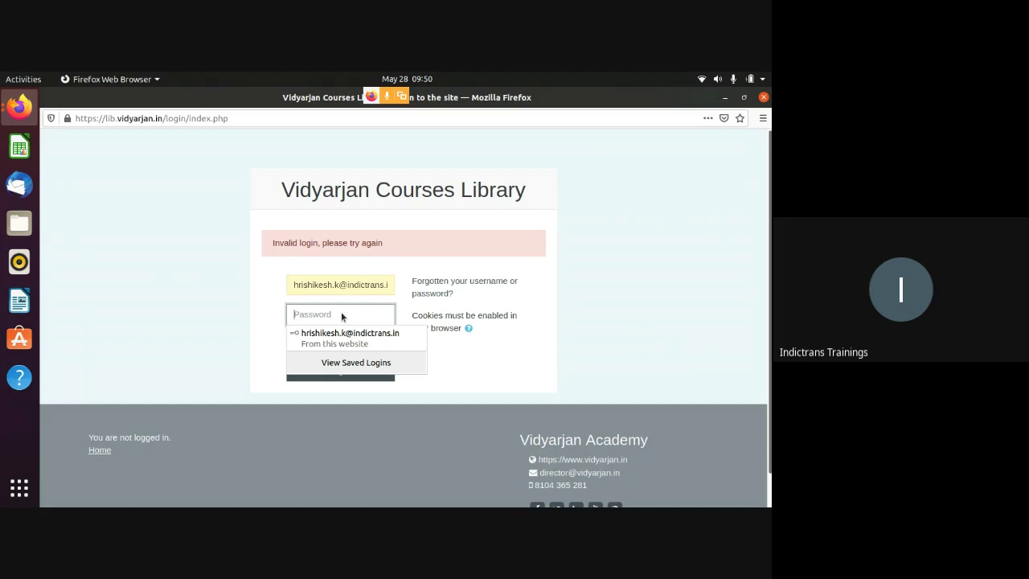
pyautogui.write('*')
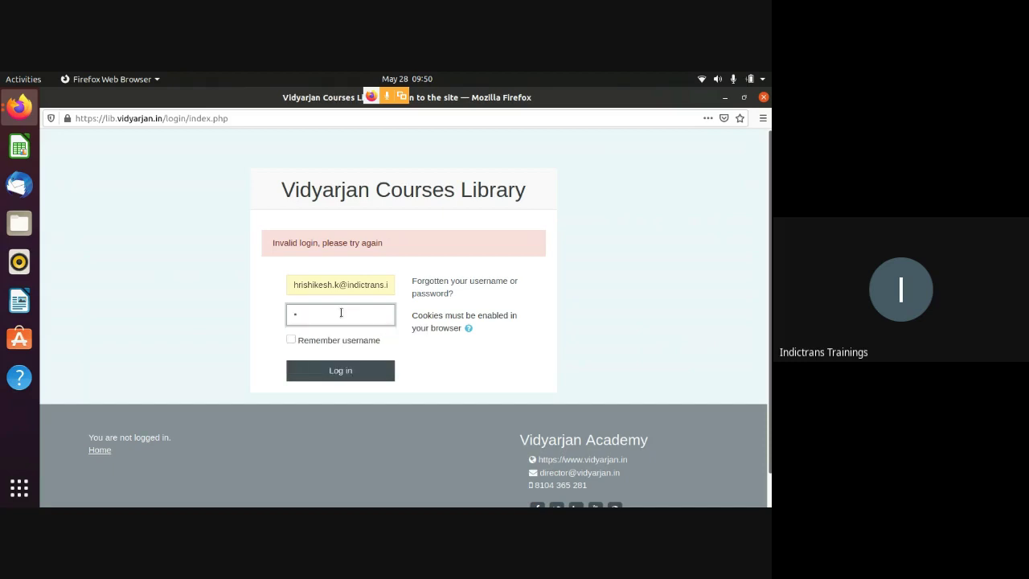
pyautogui.write('*******')
pyautogui.click(339, 372)
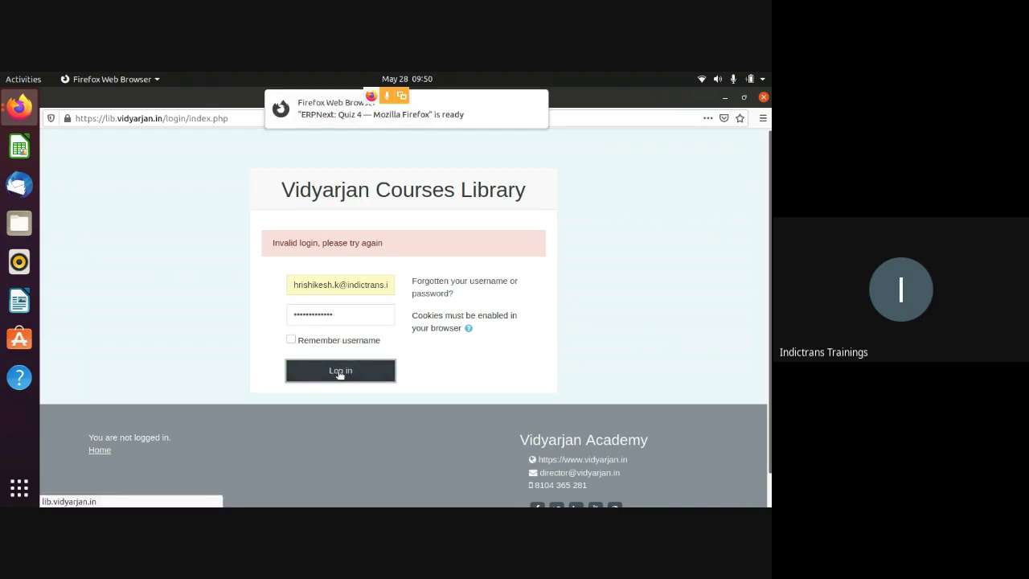
# - Clear the password field completely, type the password again and resubmit the login
pyautogui.click(325, 316)
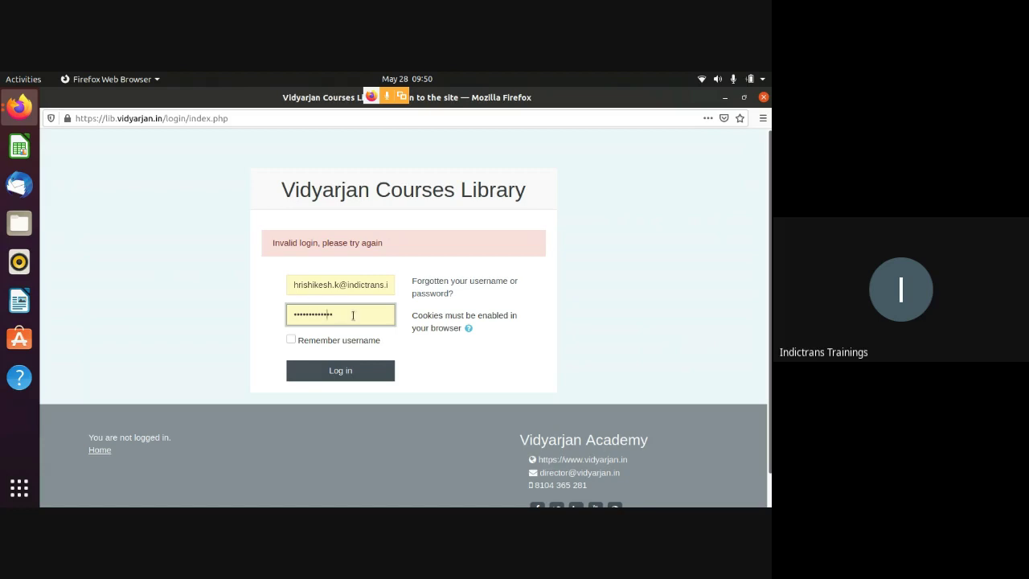
pyautogui.hotkey('ctrl', 'a')
pyautogui.press('BackSpace')
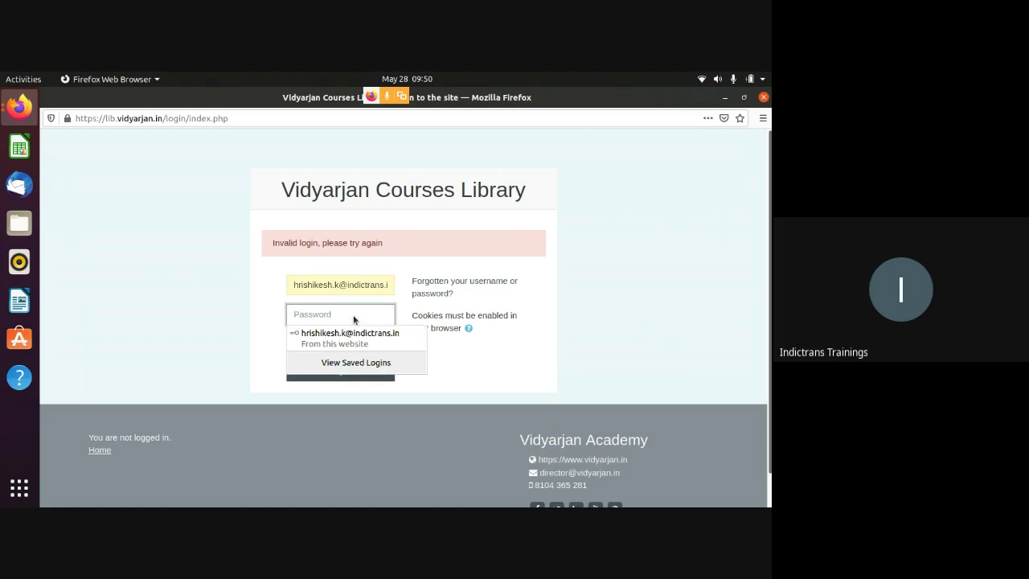
pyautogui.write('*')
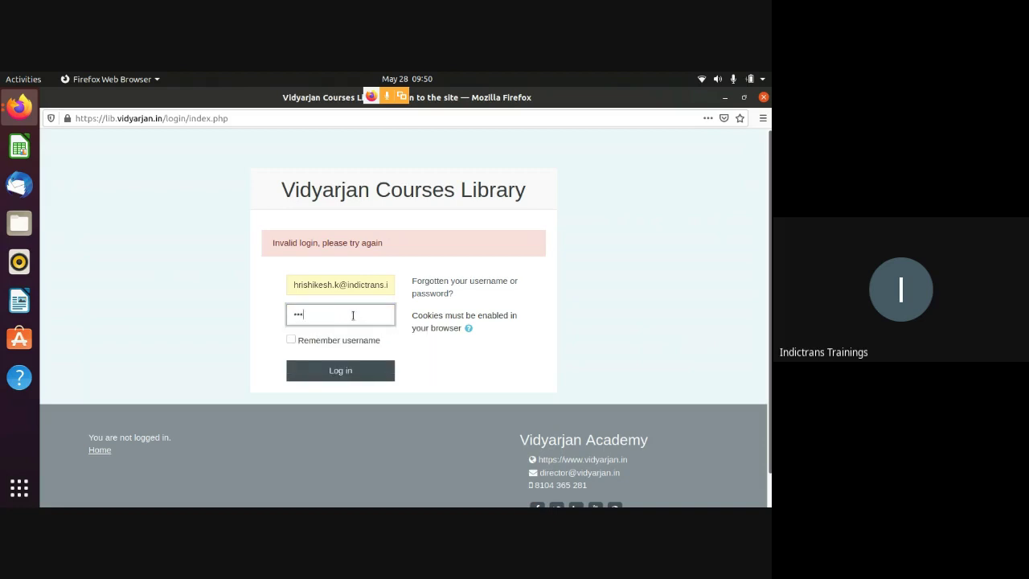
pyautogui.write('*******')
pyautogui.click(346, 371)
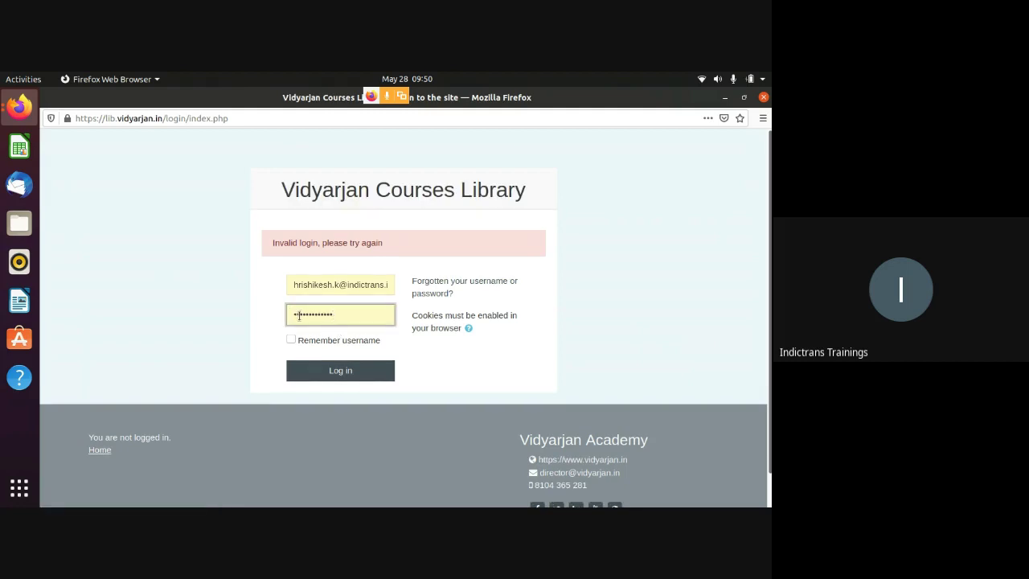
# - Delete a character from the password, submit once more, and return to the password field
pyautogui.click(297, 314)
pyautogui.press('BackSpace')
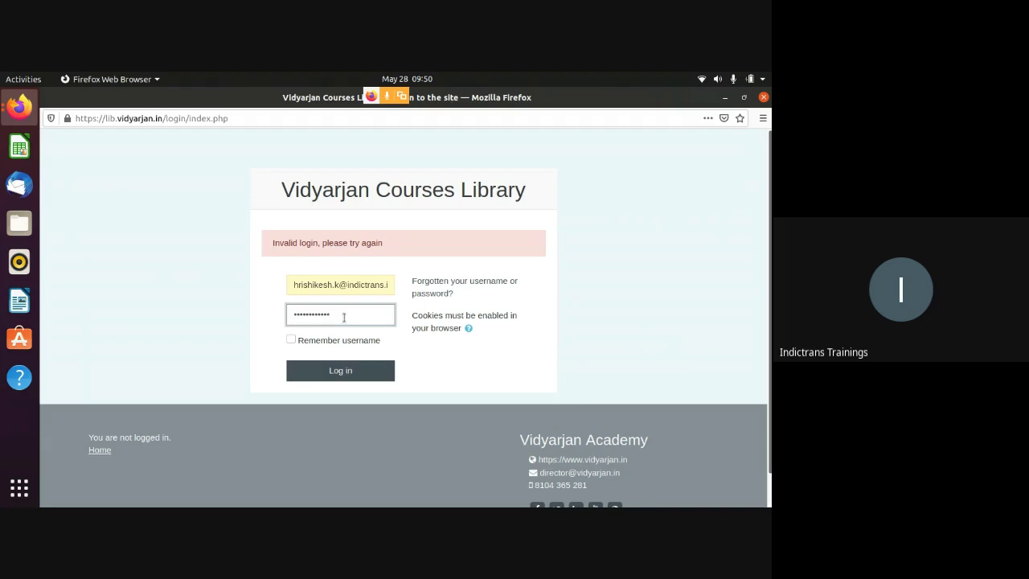
pyautogui.click(347, 378)
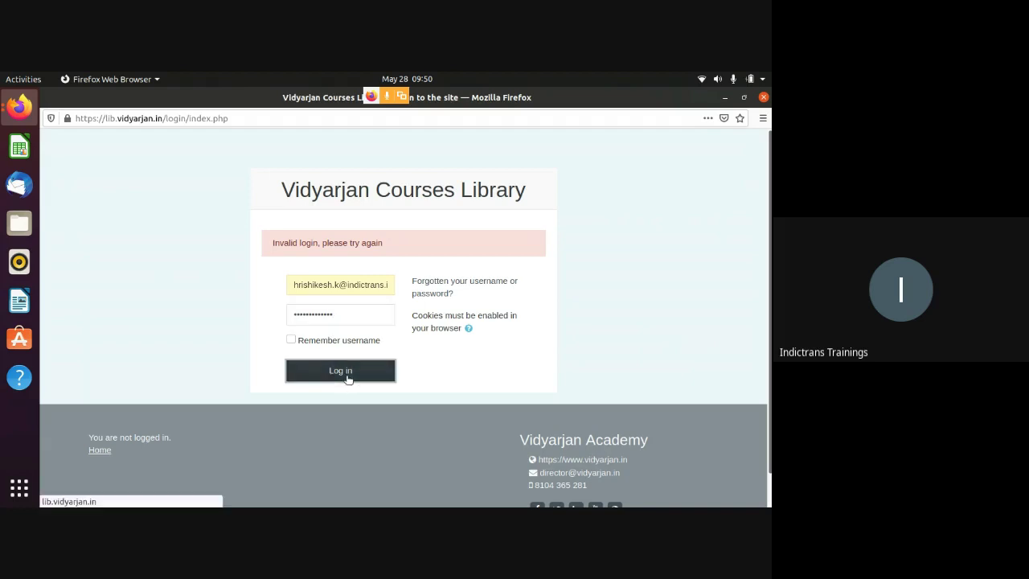
pyautogui.click(341, 318)
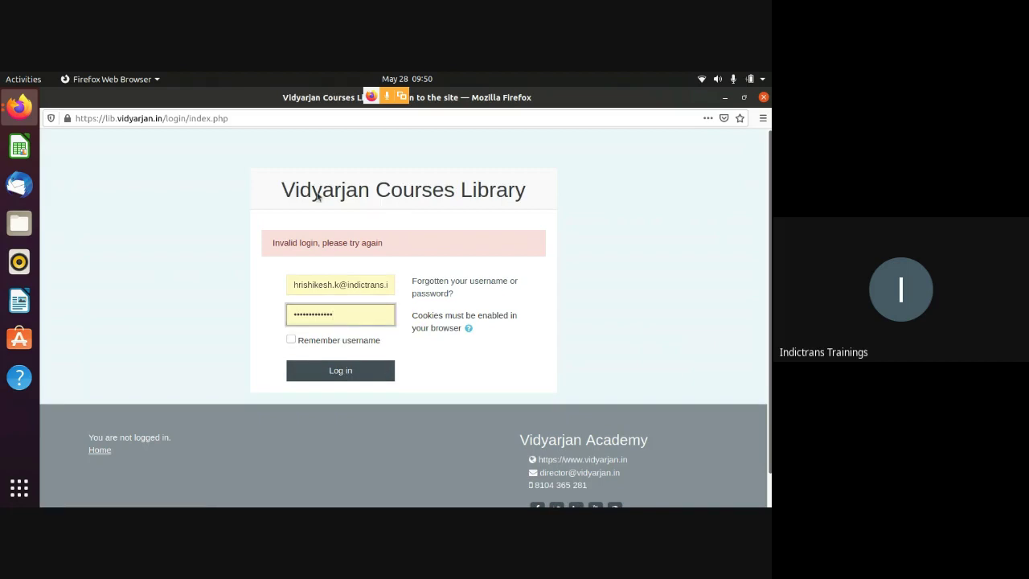
# - Bring the Google Meet call window forward from the browser window previews
pyautogui.click(19, 106)
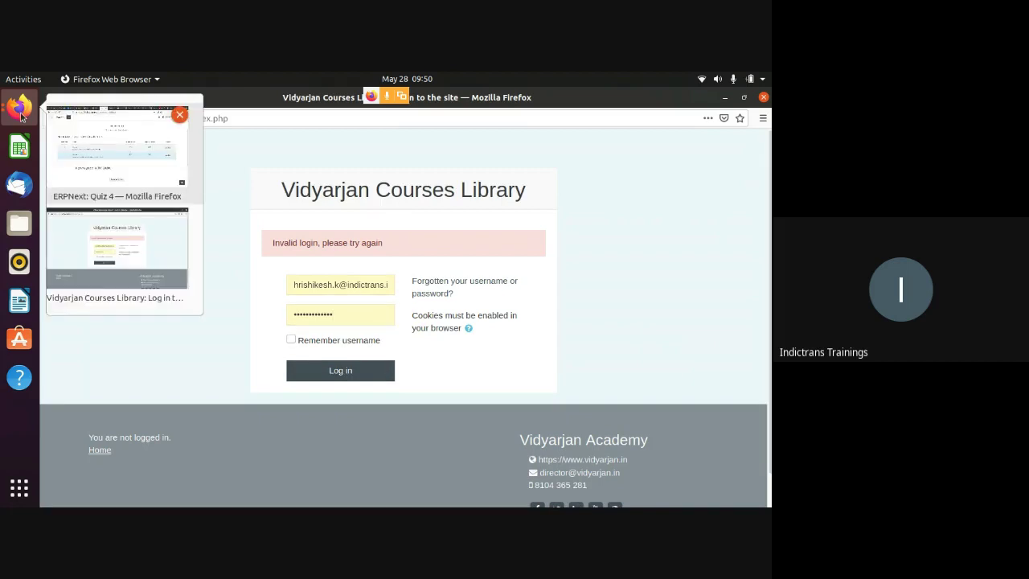
pyautogui.click(92, 173)
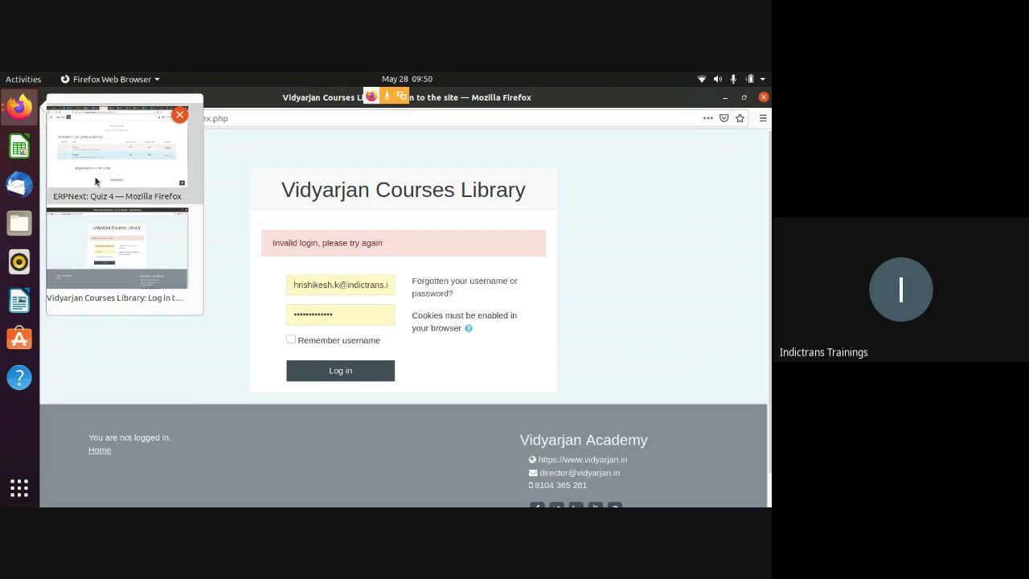
pyautogui.click(117, 95)
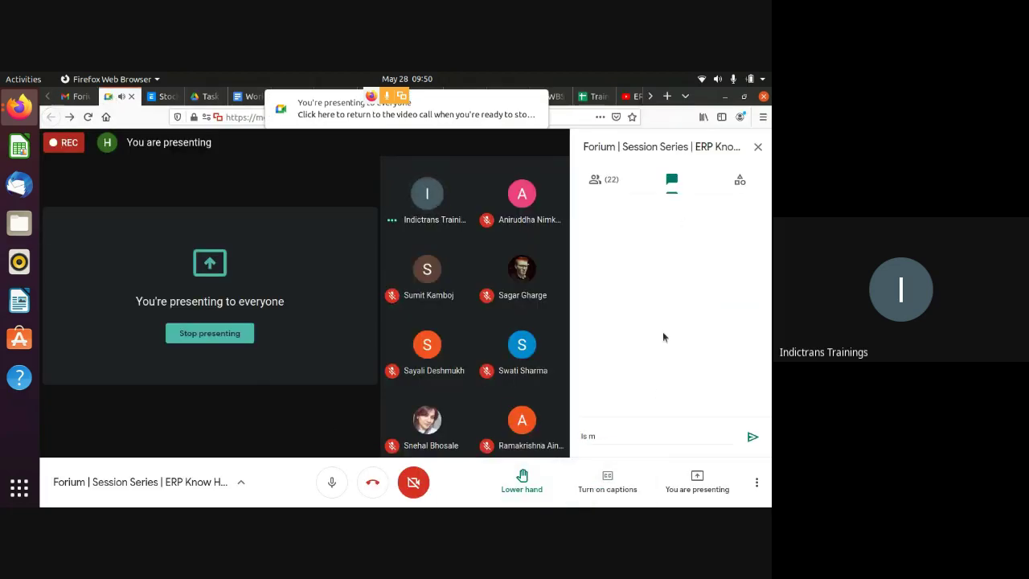
# - Reply 'Yes sir, earlie' in the meeting chat and stop presenting the screen
pyautogui.click(631, 435)
pyautogui.press('BackSpace')
pyautogui.press('BackSpace')
pyautogui.press('BackSpace')
pyautogui.press('BackSpace')
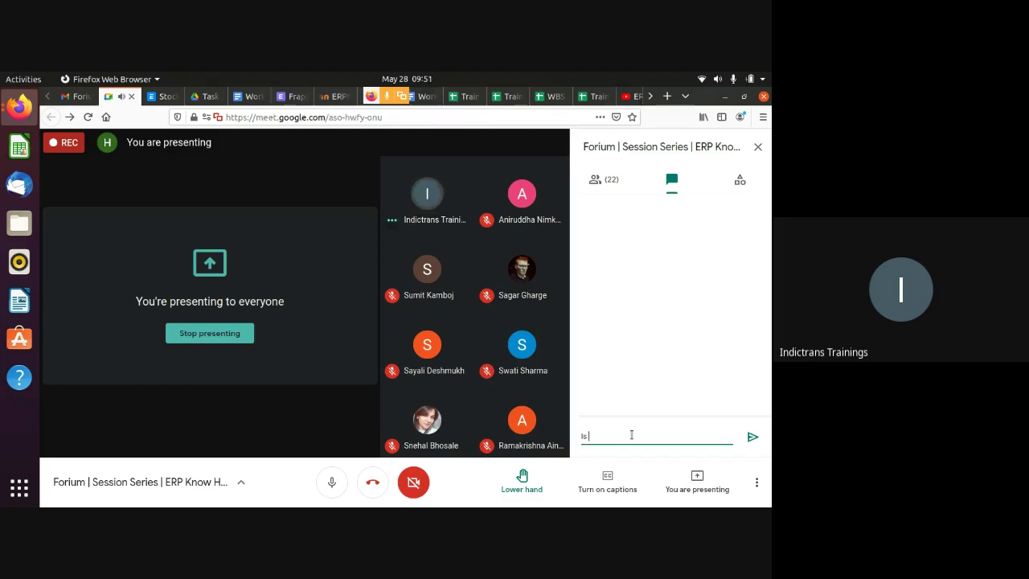
pyautogui.write('Yes sir, ')
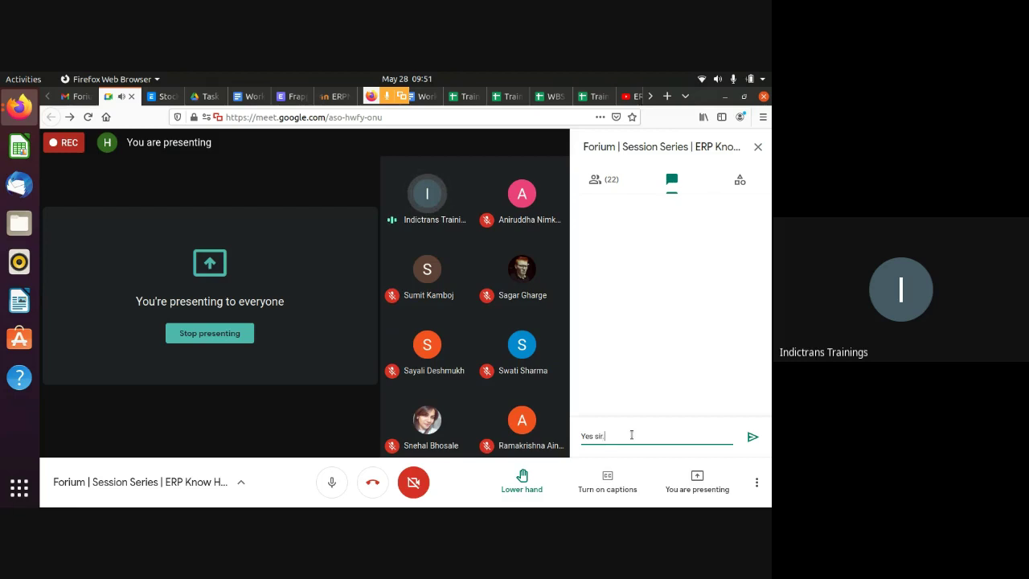
pyautogui.write('earlie')
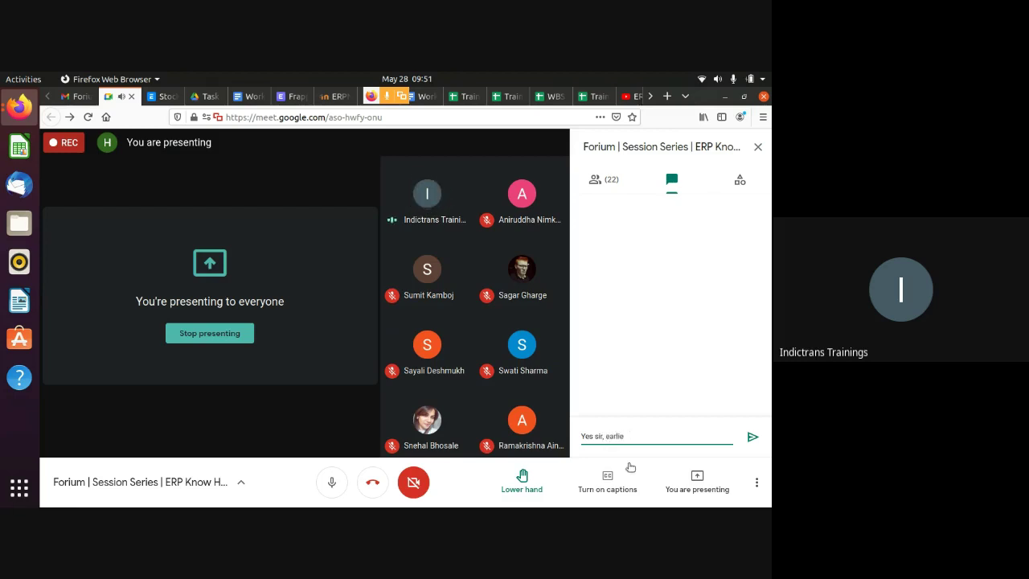
pyautogui.click(219, 345)
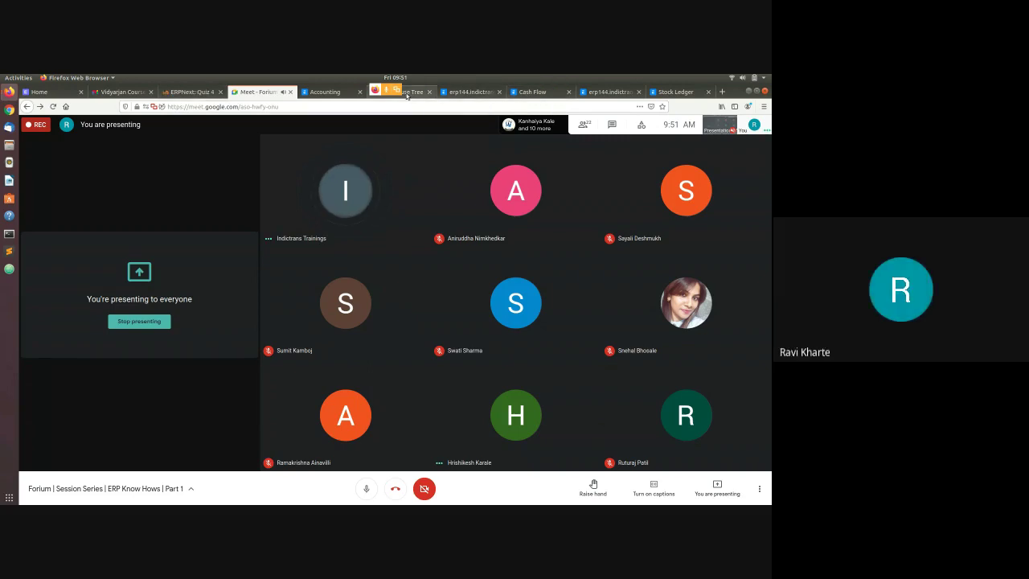
# - Dismiss the Invalid Request message and open the Mustang pvt ltd 2021-2022 Balance Sheet
pyautogui.click(412, 91)
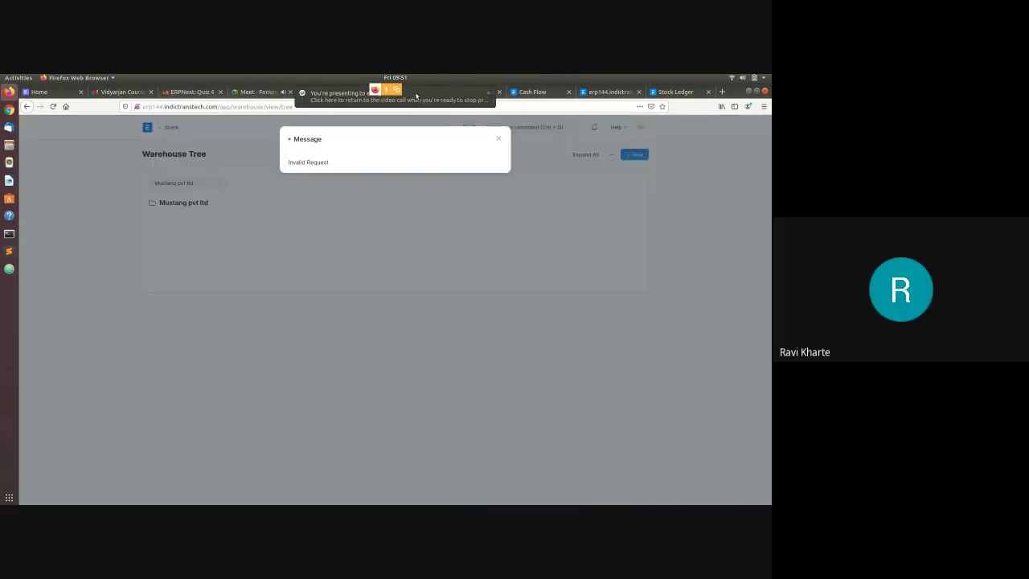
pyautogui.click(499, 138)
pyautogui.click(541, 95)
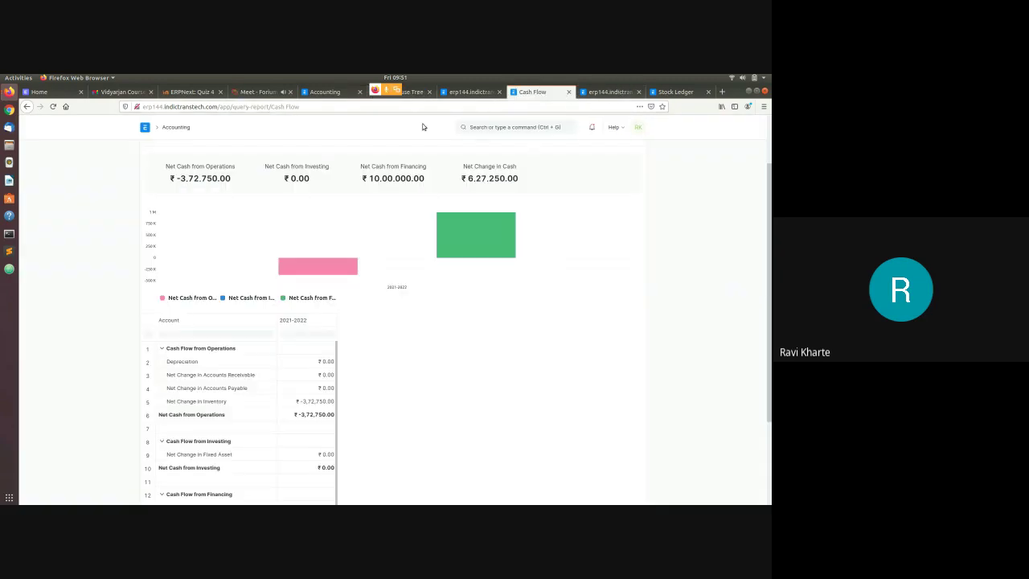
pyautogui.click(497, 129)
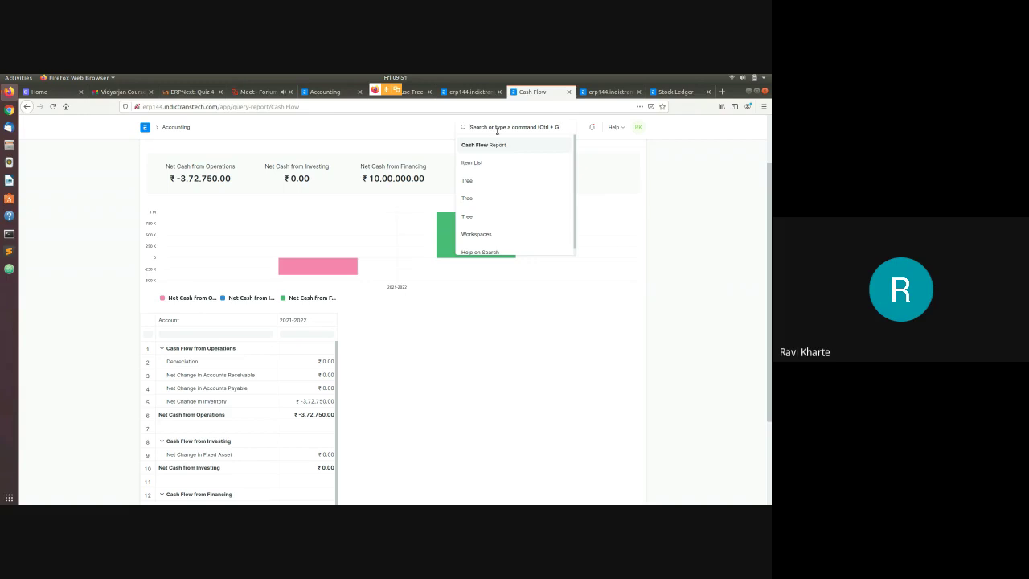
pyautogui.scroll(2, 364, 185)
pyautogui.click(393, 170)
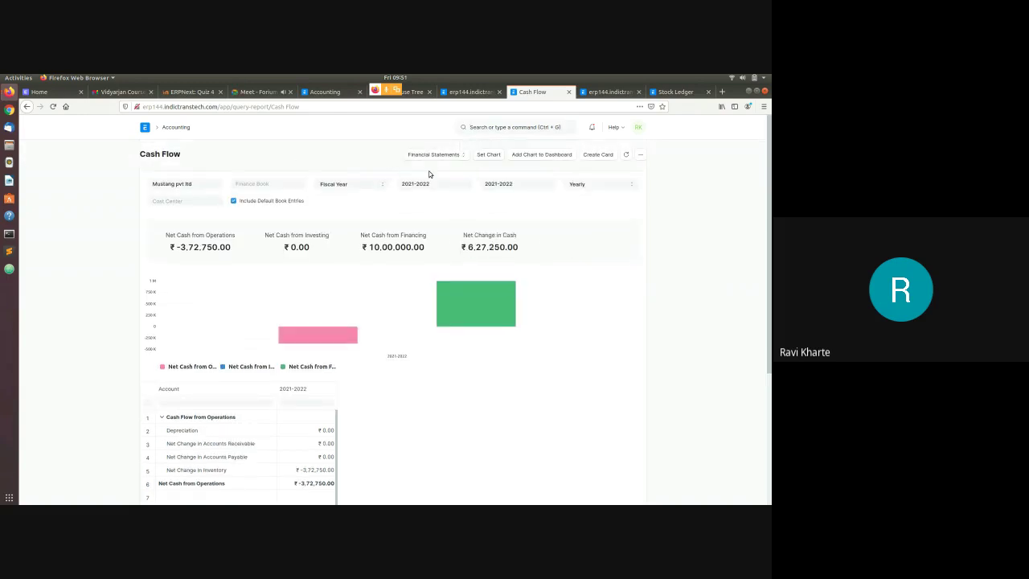
pyautogui.click(408, 155)
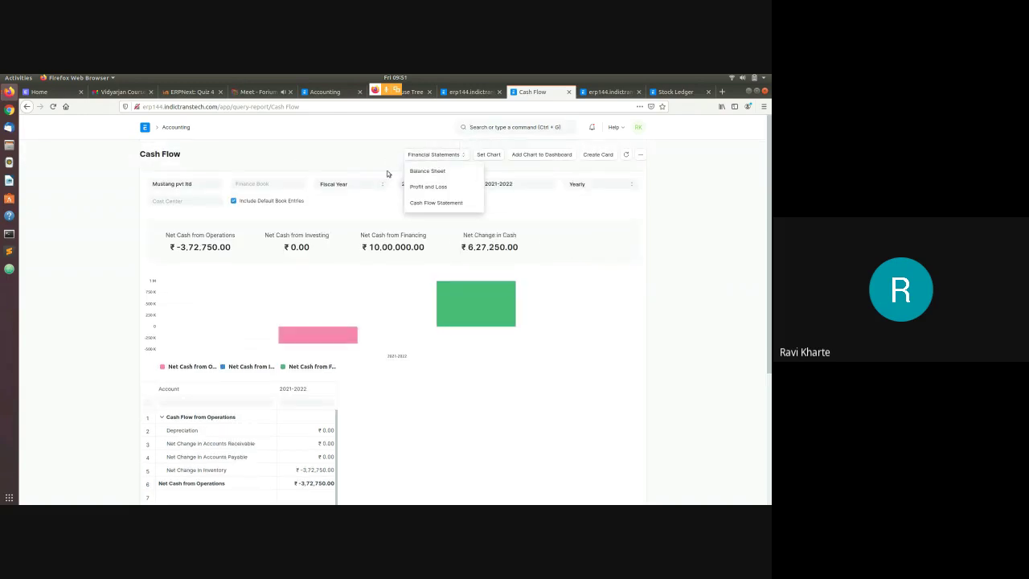
pyautogui.click(434, 171)
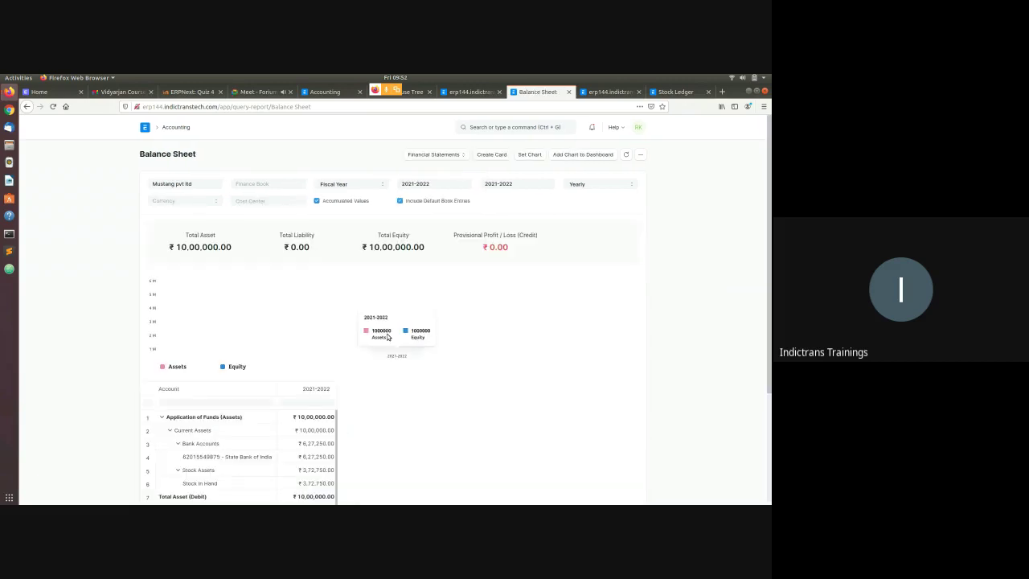
# - Review the Balance Sheet totals, then bring up the Quiz 4 attempt review window
pyautogui.scroll(-1, 503, 295)
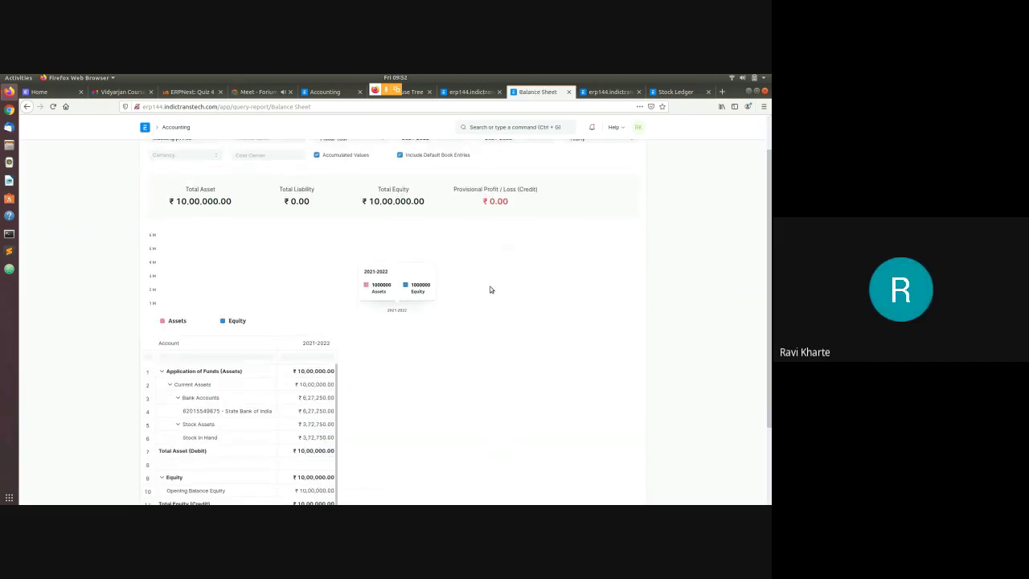
pyautogui.scroll(1, 491, 289)
pyautogui.scroll(-3, 490, 289)
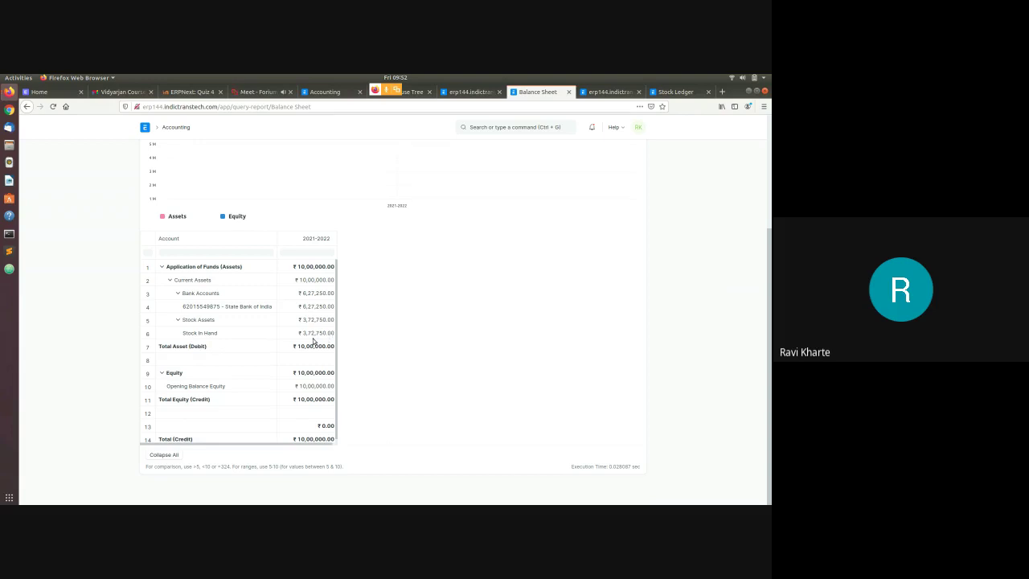
pyautogui.click(9, 93)
pyautogui.click(97, 212)
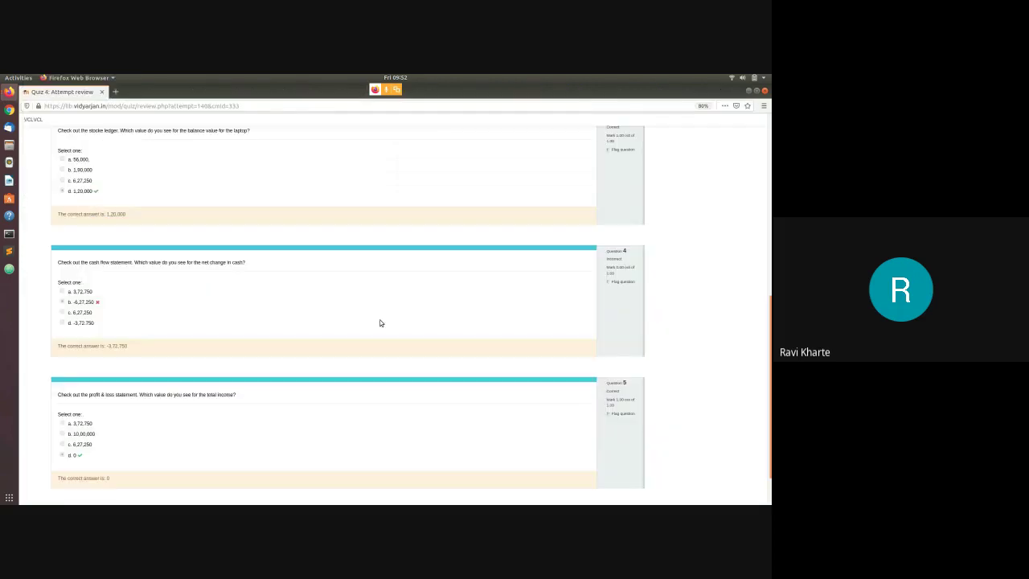
# - Compare the Quiz 4 review answers against the Balance Sheet window
pyautogui.scroll(4, 178, 277)
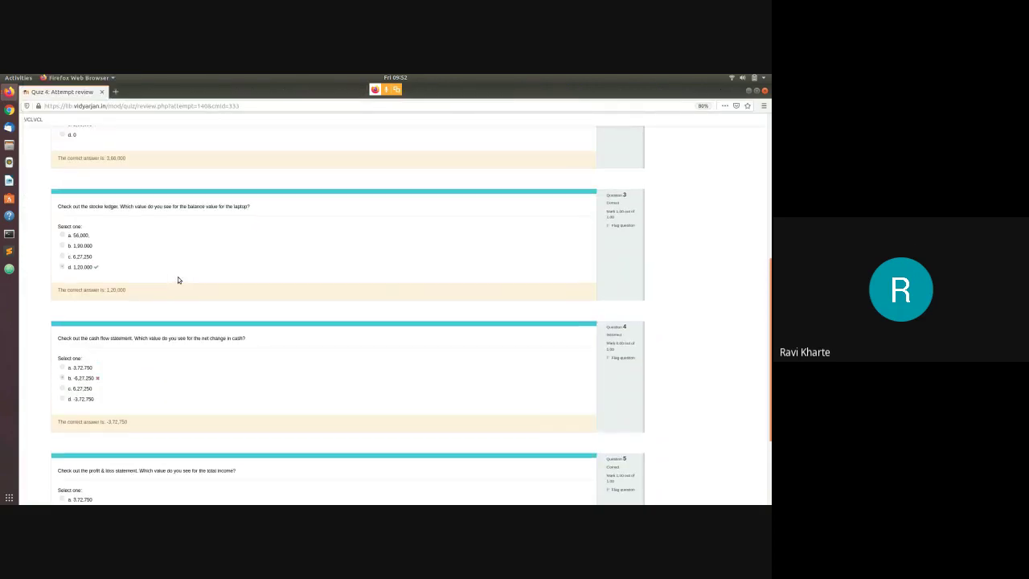
pyautogui.scroll(4, 178, 279)
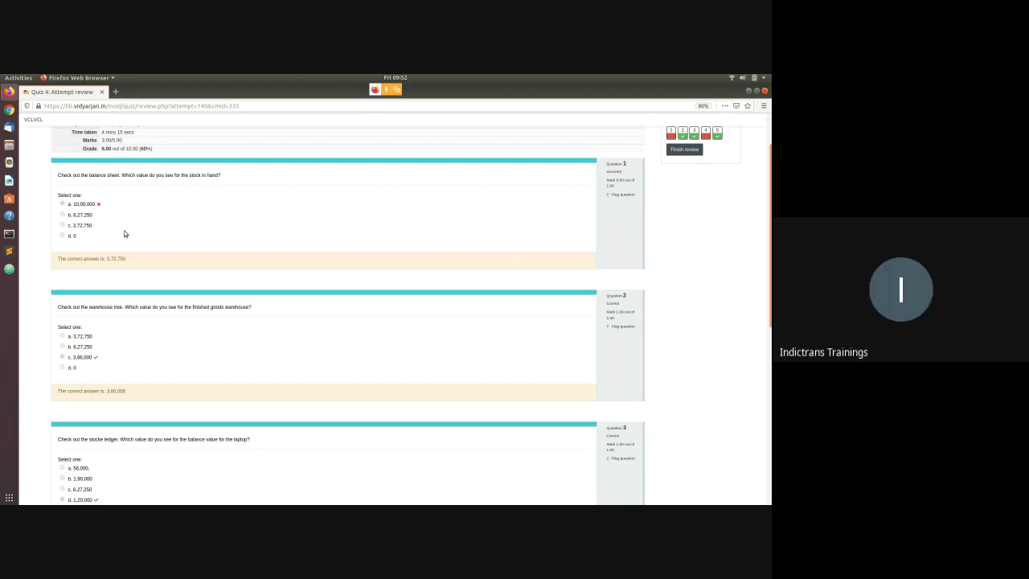
pyautogui.click(9, 91)
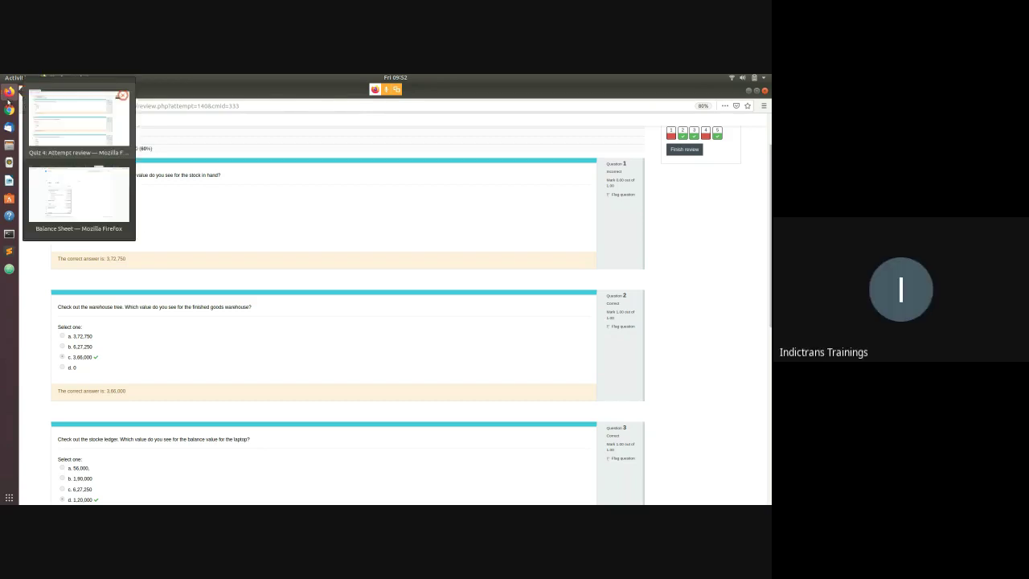
pyautogui.click(69, 192)
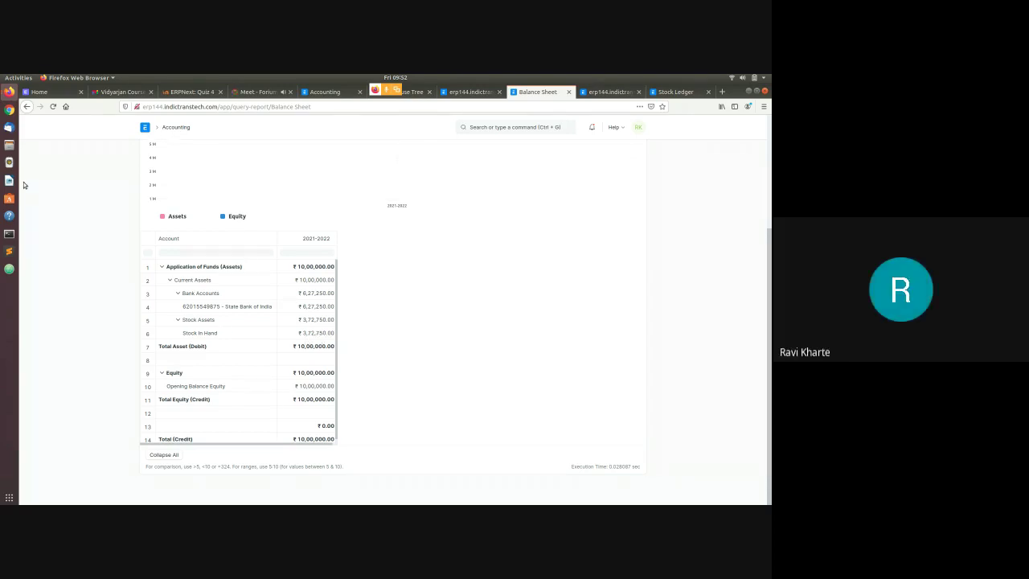
pyautogui.click(17, 97)
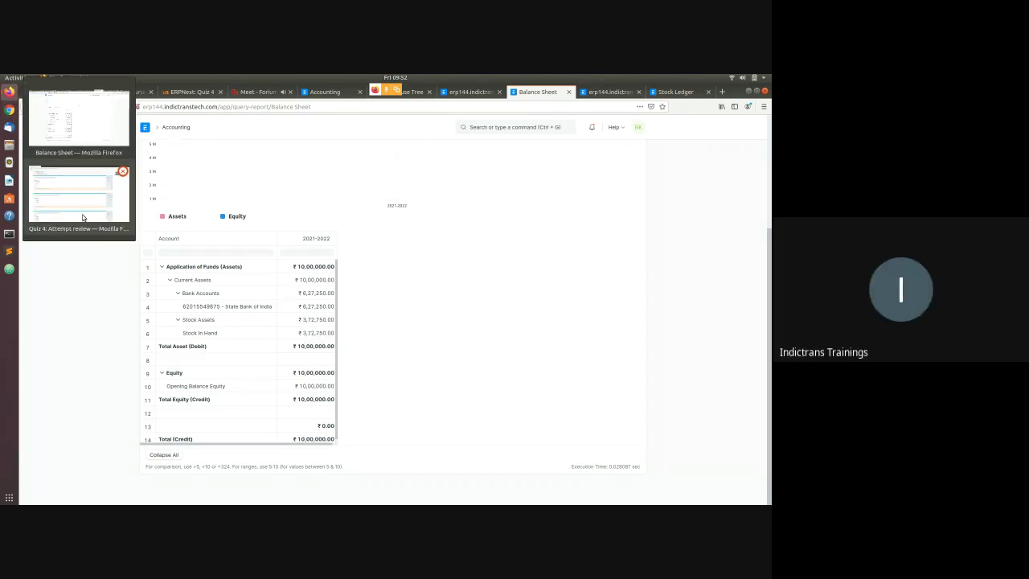
pyautogui.click(85, 215)
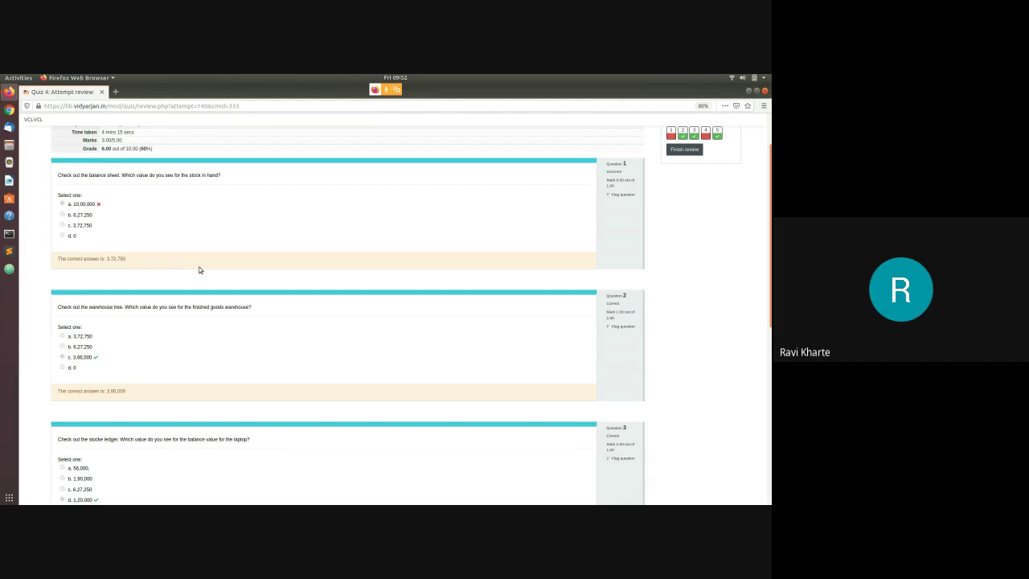
# - Confirm Stock in Hand ₹3,72,750.00 matches Question 1, then return to the Meet call
pyautogui.scroll(-2, 204, 272)
pyautogui.scroll(2, 203, 272)
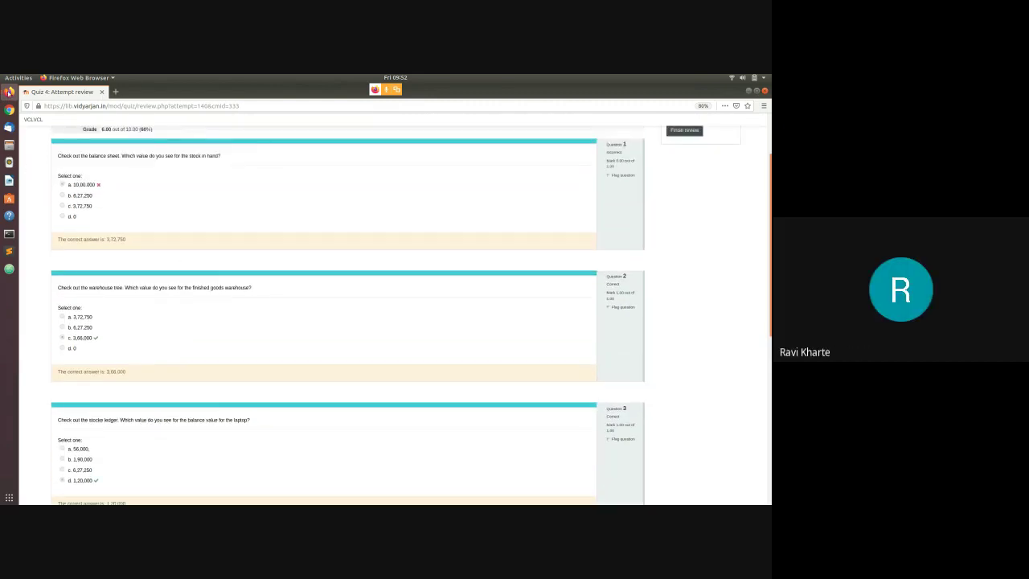
pyautogui.click(9, 91)
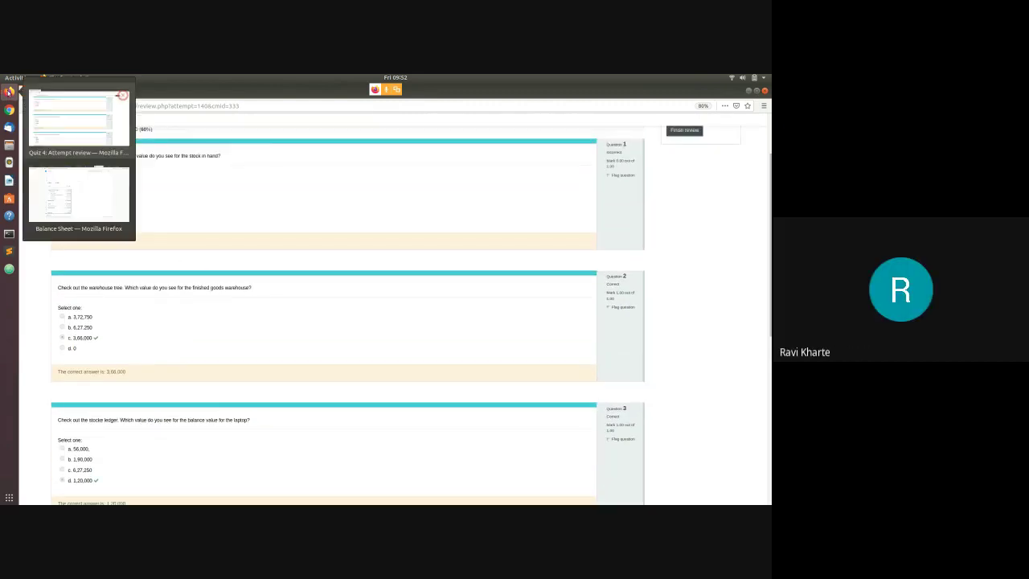
pyautogui.click(96, 182)
pyautogui.scroll(3, 217, 195)
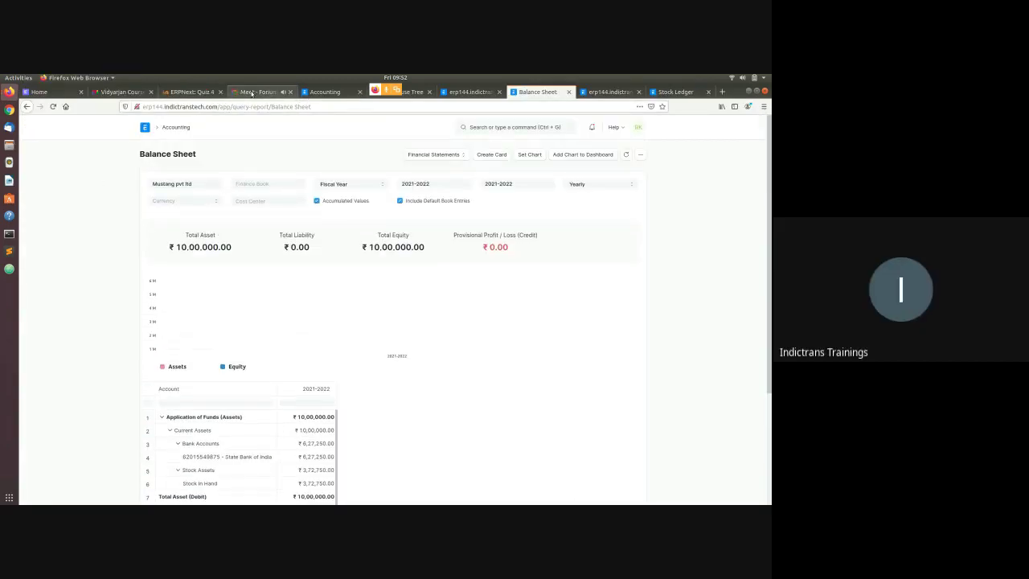
pyautogui.click(251, 92)
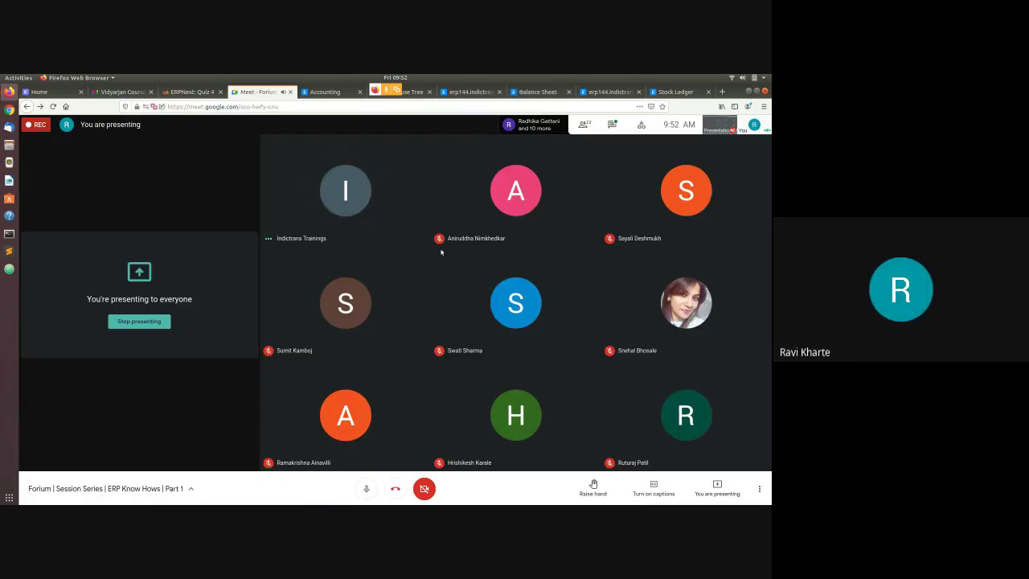
# - Mute the microphone and end the current screen presentation
pyautogui.click(369, 488)
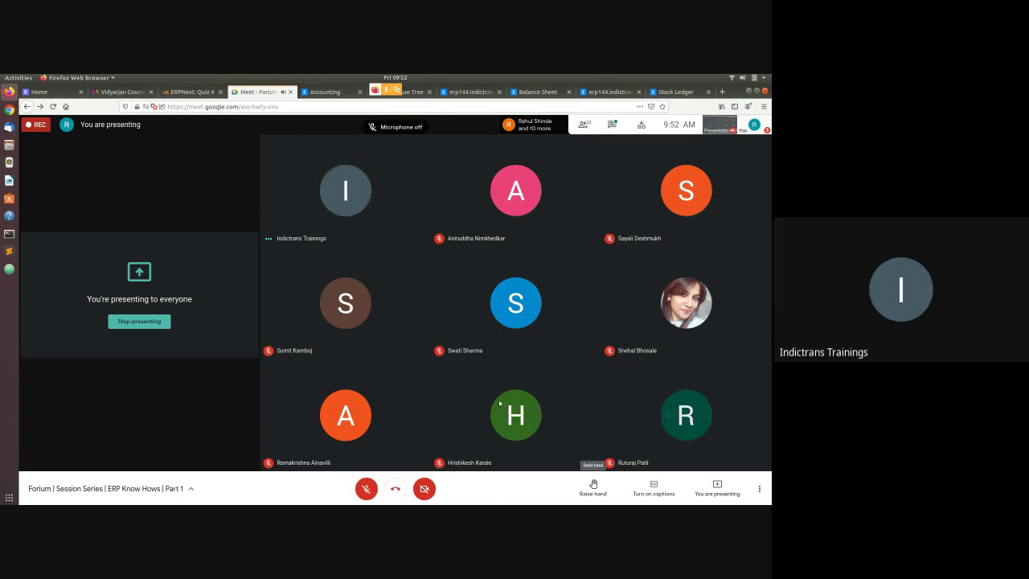
pyautogui.click(131, 323)
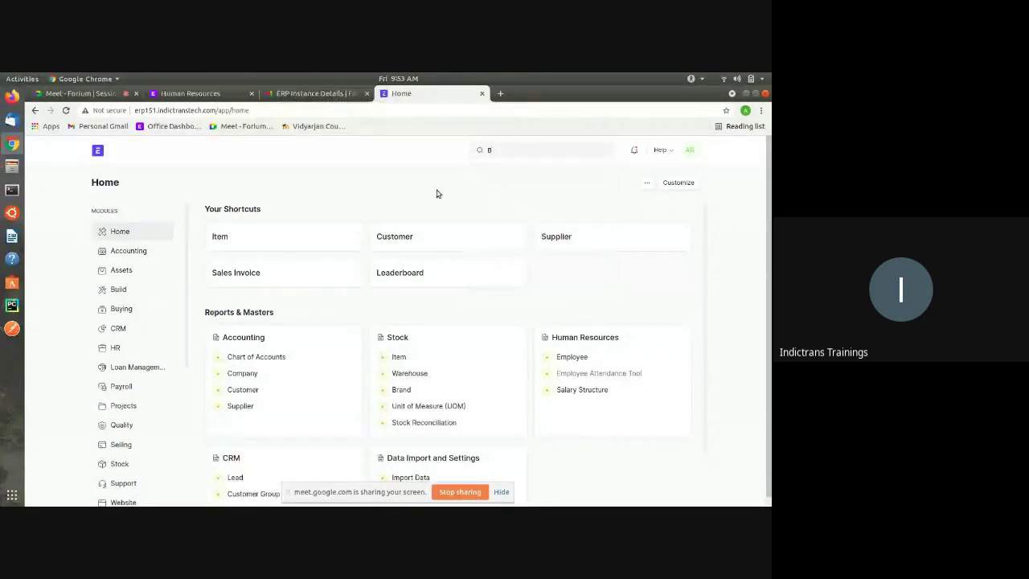
# - Open the 2021-2022 Profit and Loss Statement by searching 'Profit and', then return to Meet
pyautogui.click(506, 149)
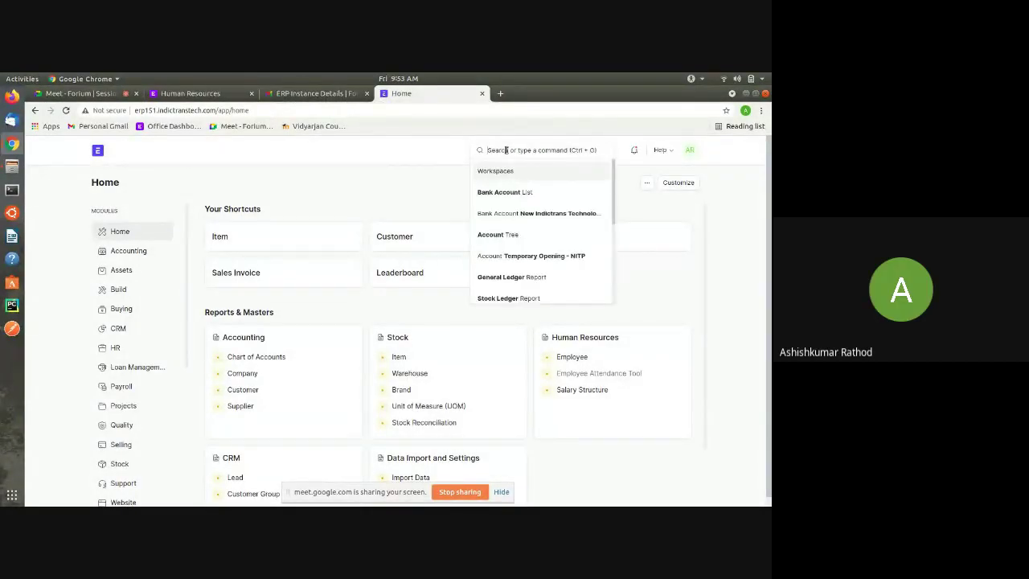
pyautogui.write('Profi')
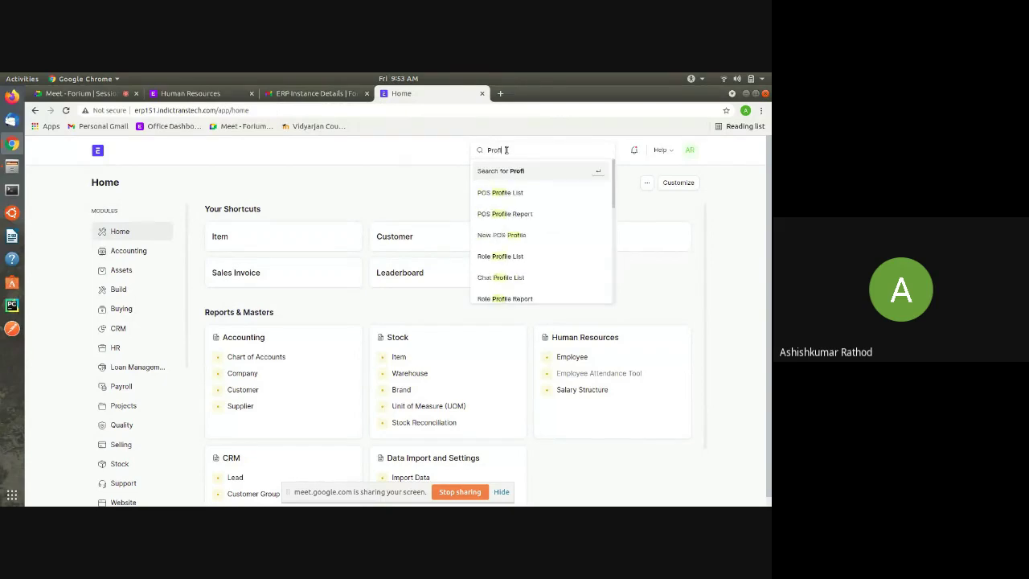
pyautogui.write('t and')
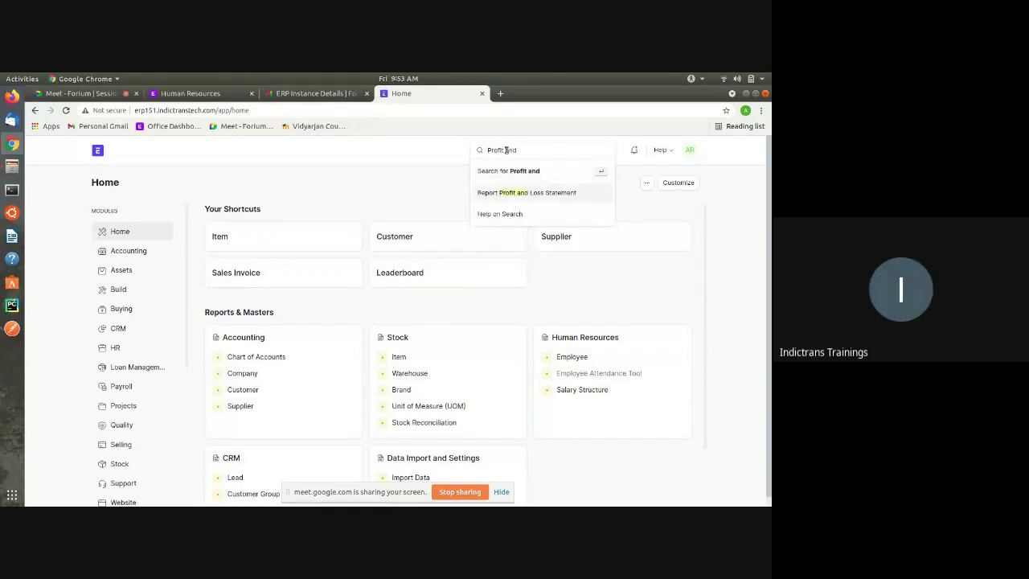
pyautogui.press('Return')
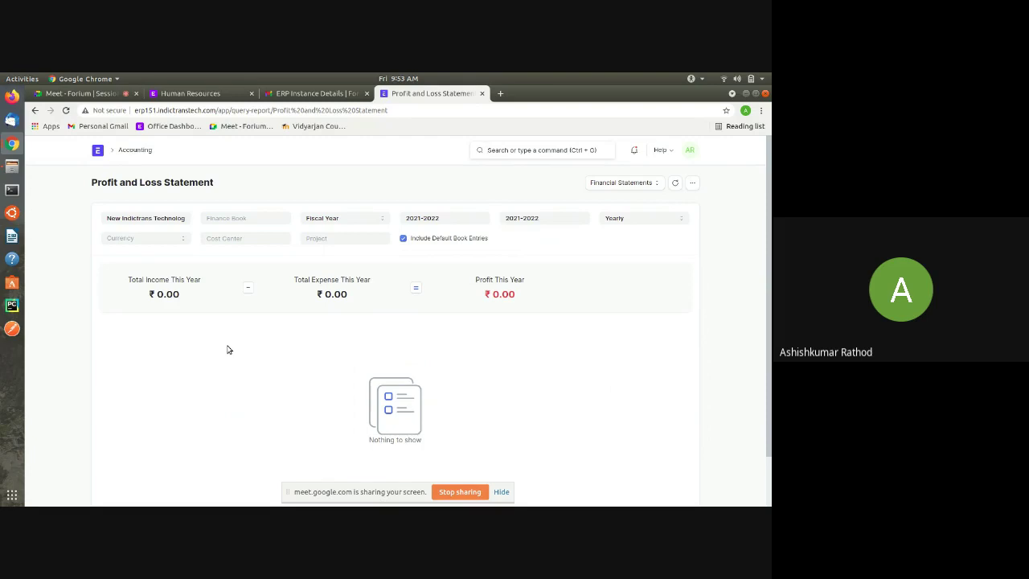
pyautogui.click(77, 95)
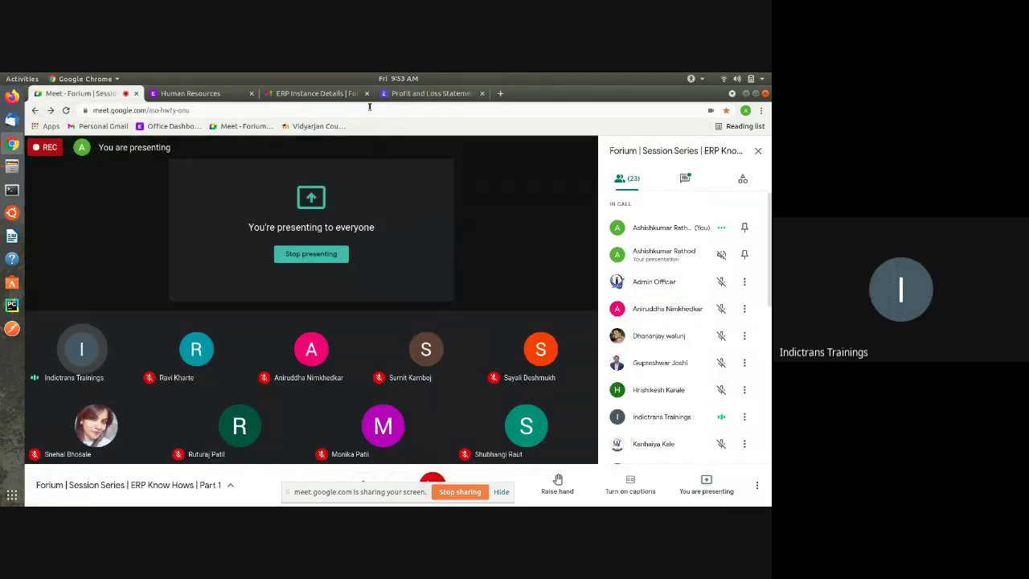
# - Recheck the Profit and Loss report, hide the Meet sharing notice, and open a Google tab
pyautogui.click(433, 95)
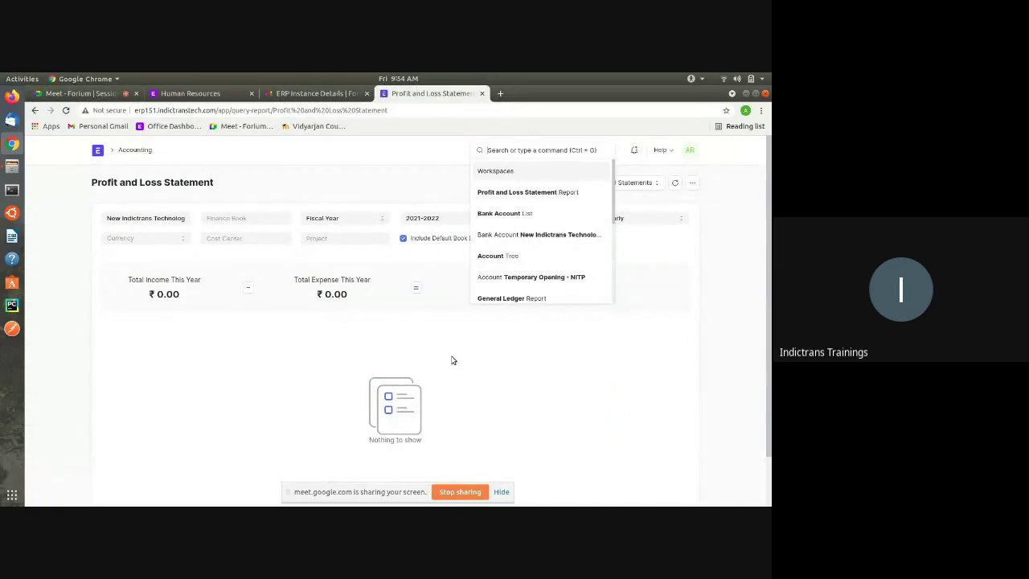
pyautogui.click(576, 361)
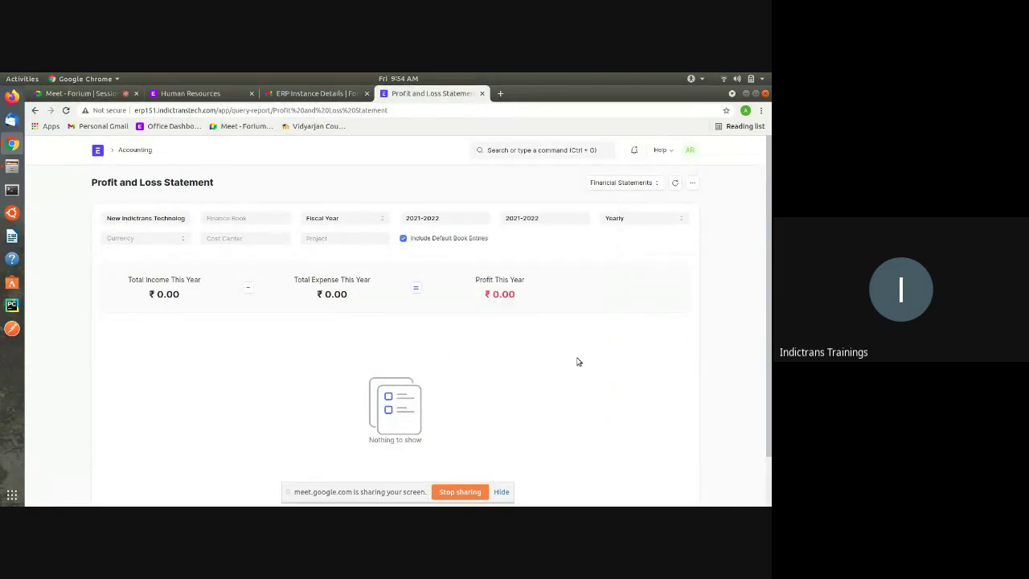
pyautogui.click(89, 93)
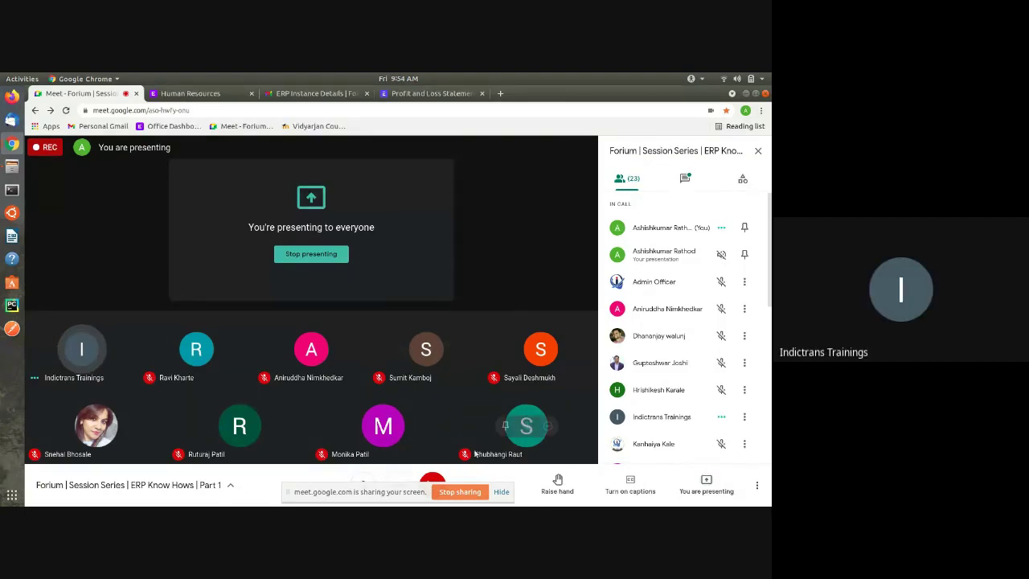
pyautogui.click(500, 493)
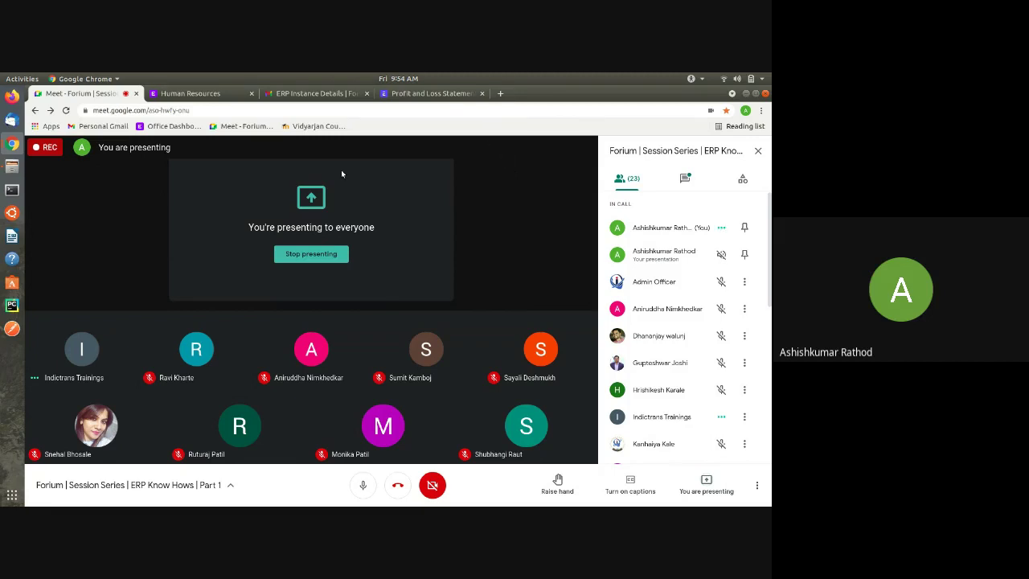
pyautogui.click(501, 94)
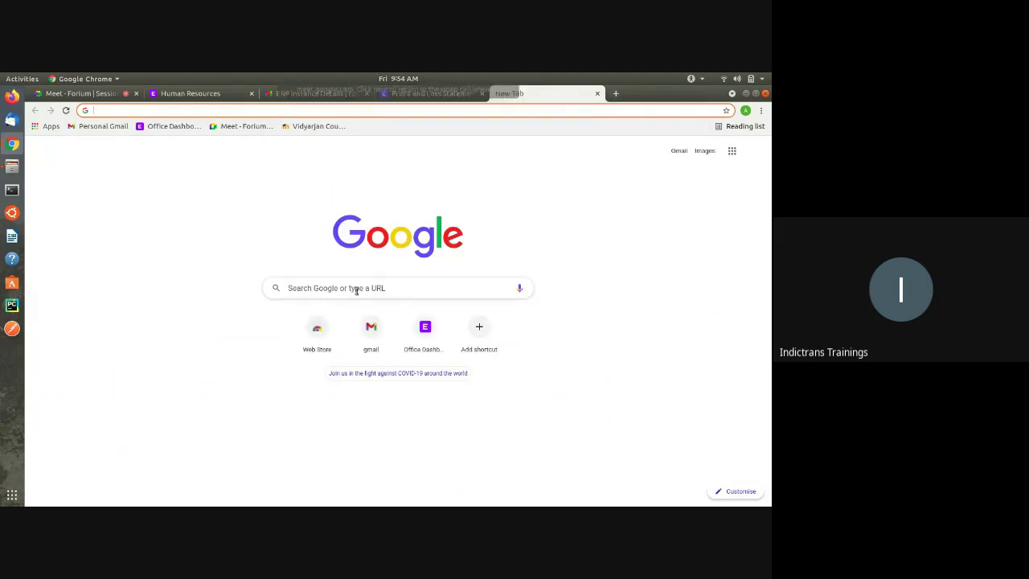
# - Google 'erpnext gst 5 steps' and open the '5 Steps to automate Indian GST in ERPNext' article
pyautogui.click(357, 289)
pyautogui.write('erpnex')
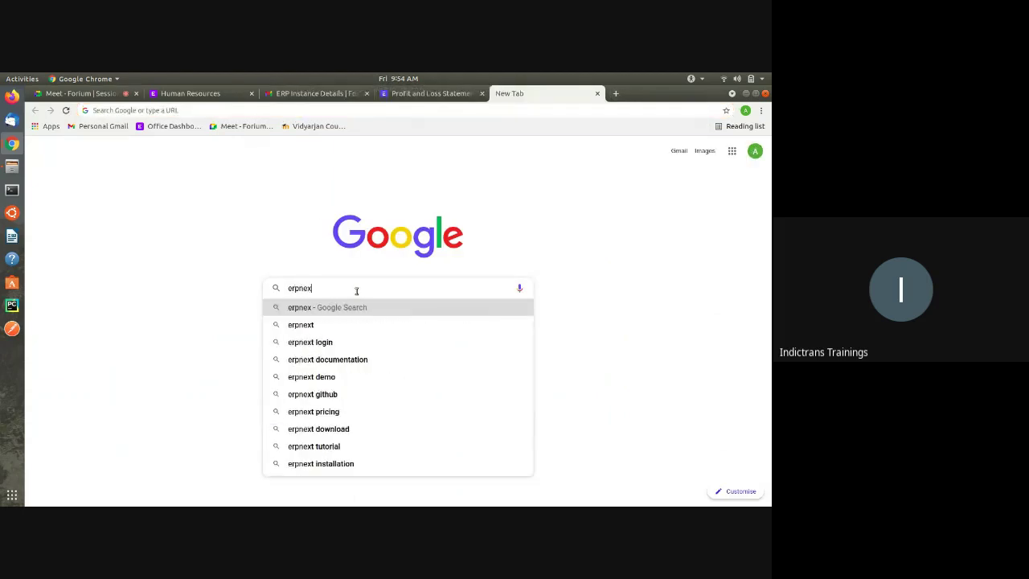
pyautogui.write('t gst')
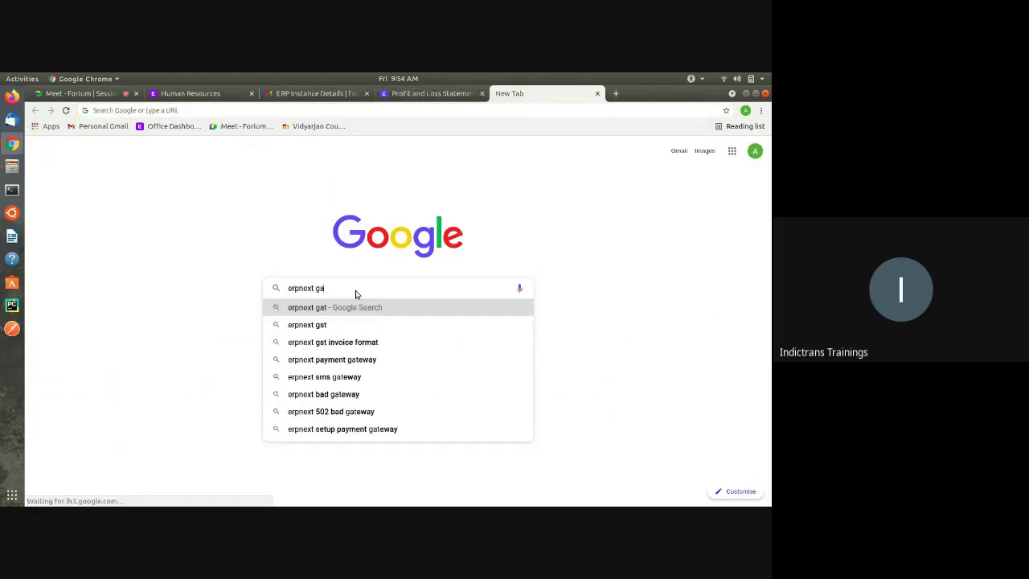
pyautogui.write(' 5')
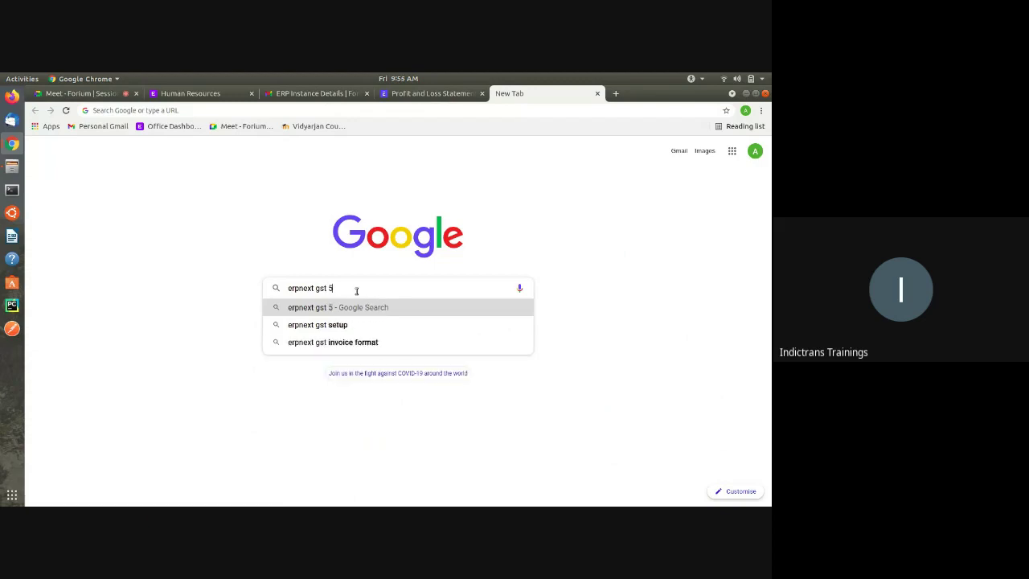
pyautogui.write(' steps')
pyautogui.press('Return')
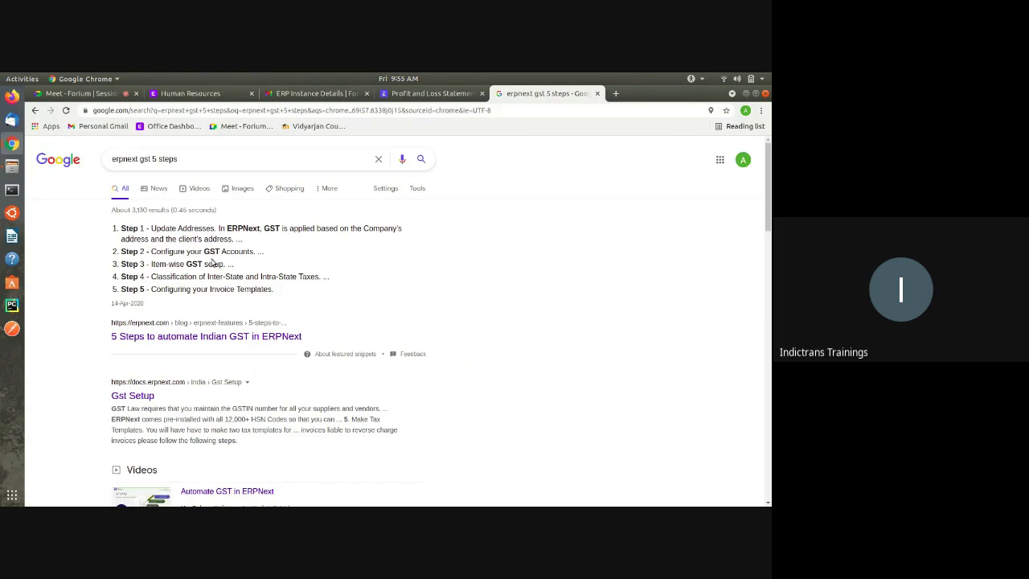
pyautogui.click(230, 339)
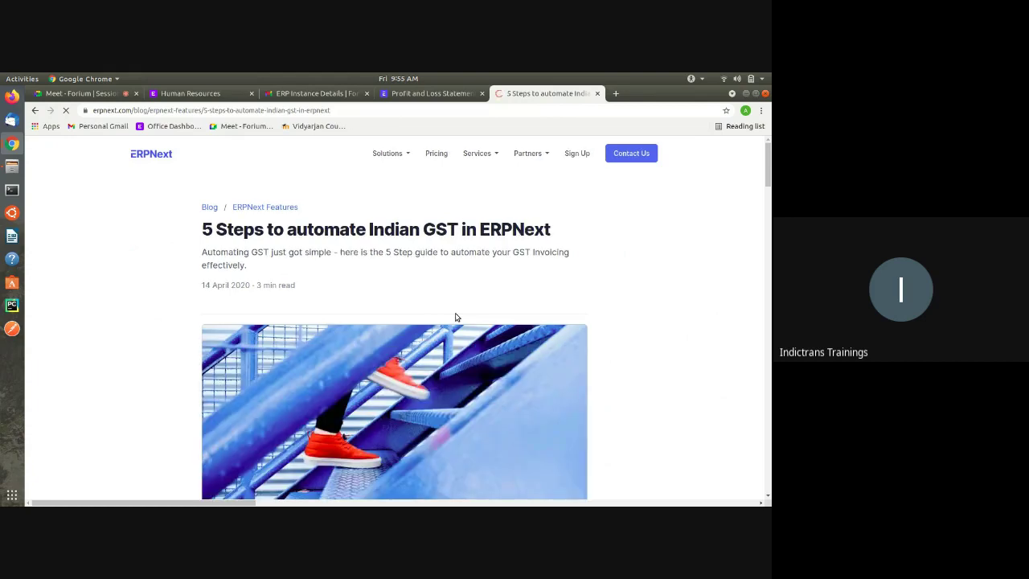
# - Read the article down to Step 1 Update Addresses and Step 2 GST accounts
pyautogui.scroll(-3, 455, 317)
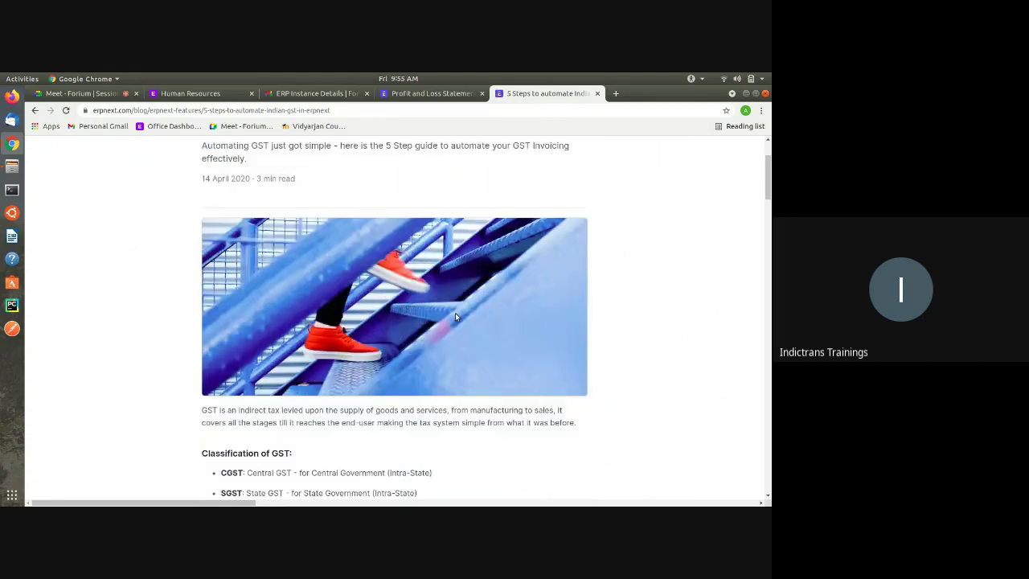
pyautogui.scroll(-3, 455, 316)
pyautogui.scroll(4, 455, 317)
pyautogui.scroll(-1, 455, 316)
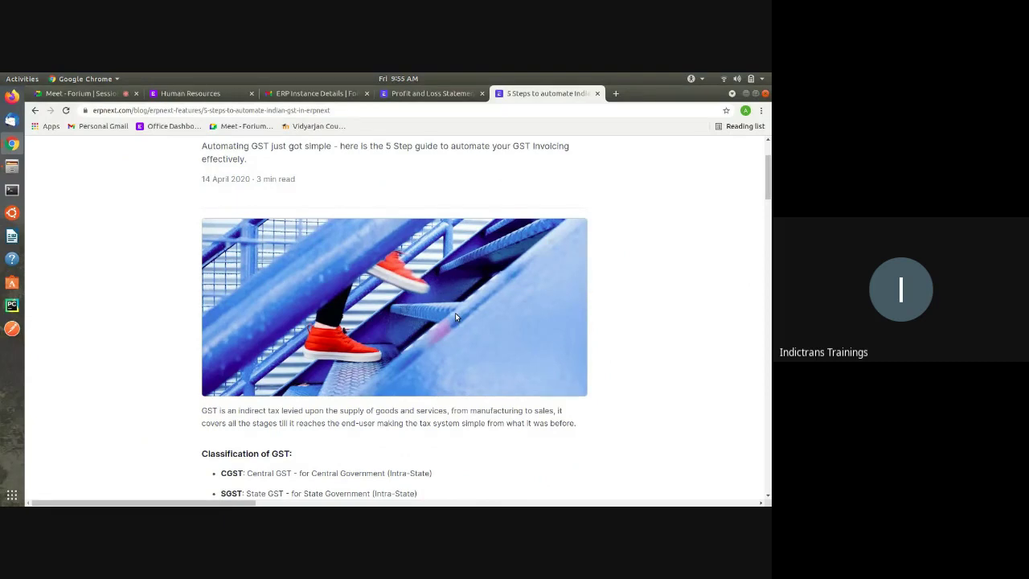
pyautogui.scroll(-5, 455, 317)
pyautogui.scroll(-3, 455, 317)
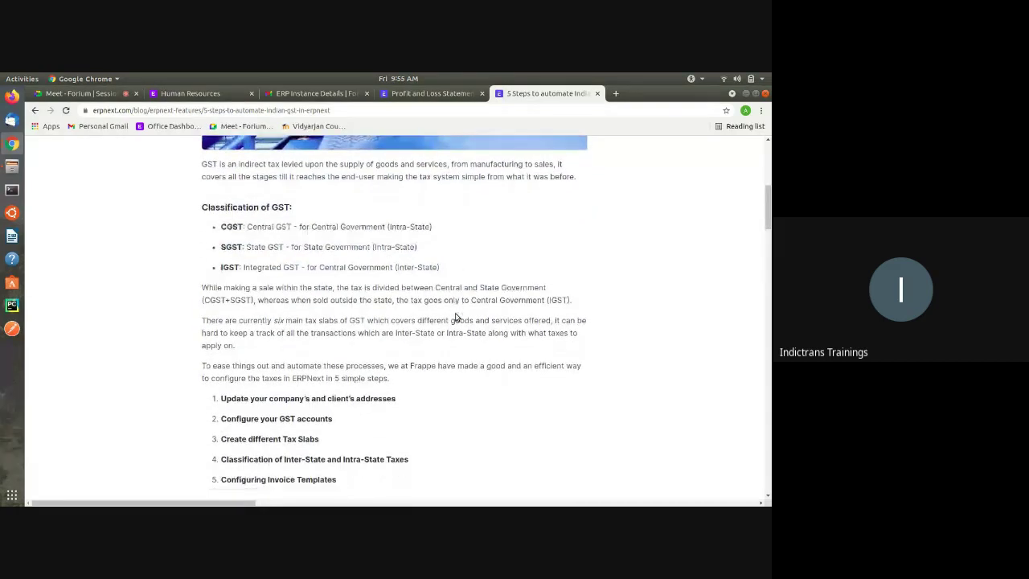
pyautogui.scroll(-2, 455, 317)
pyautogui.scroll(-2, 456, 315)
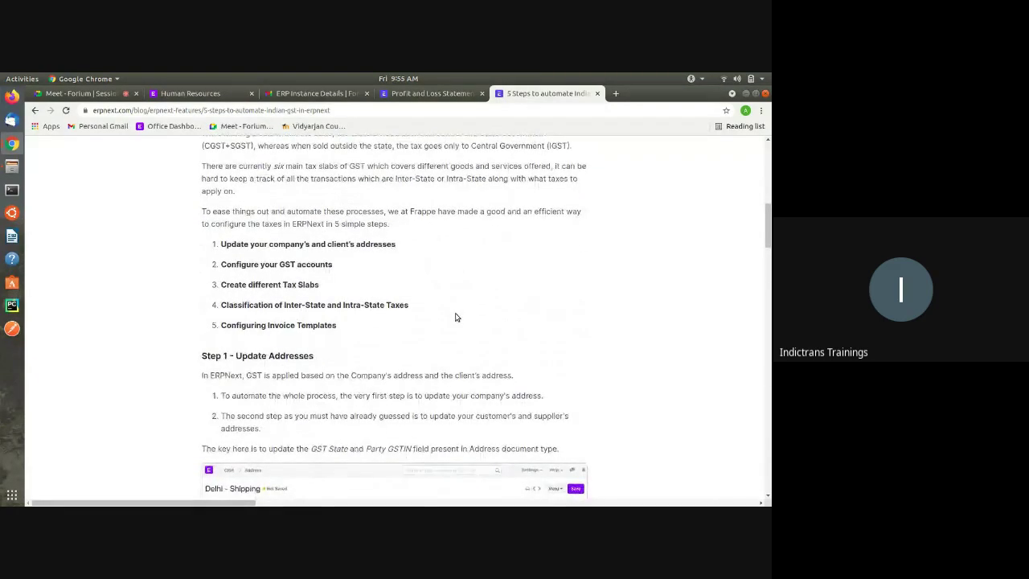
pyautogui.scroll(4, 455, 317)
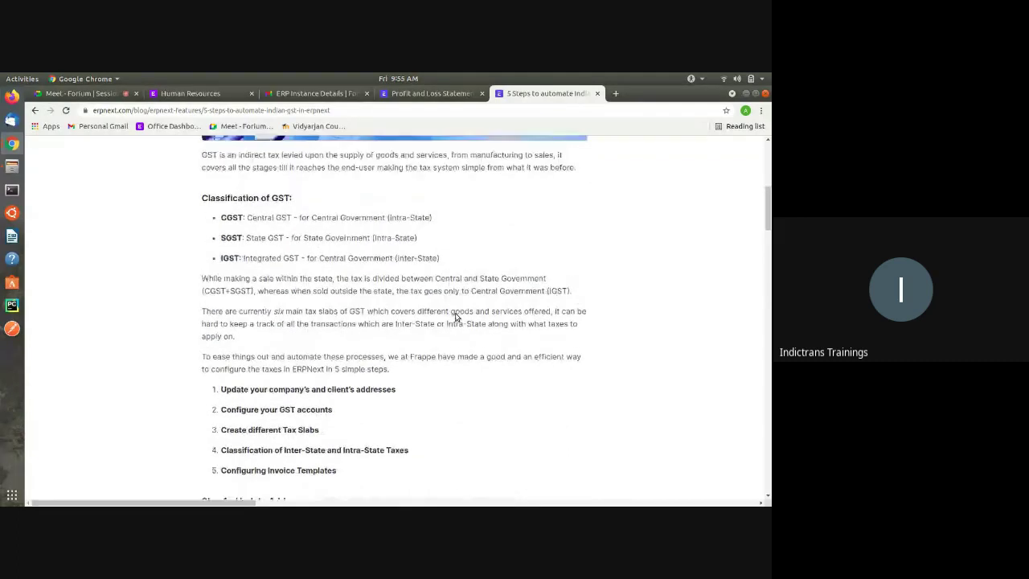
pyautogui.scroll(1, 455, 317)
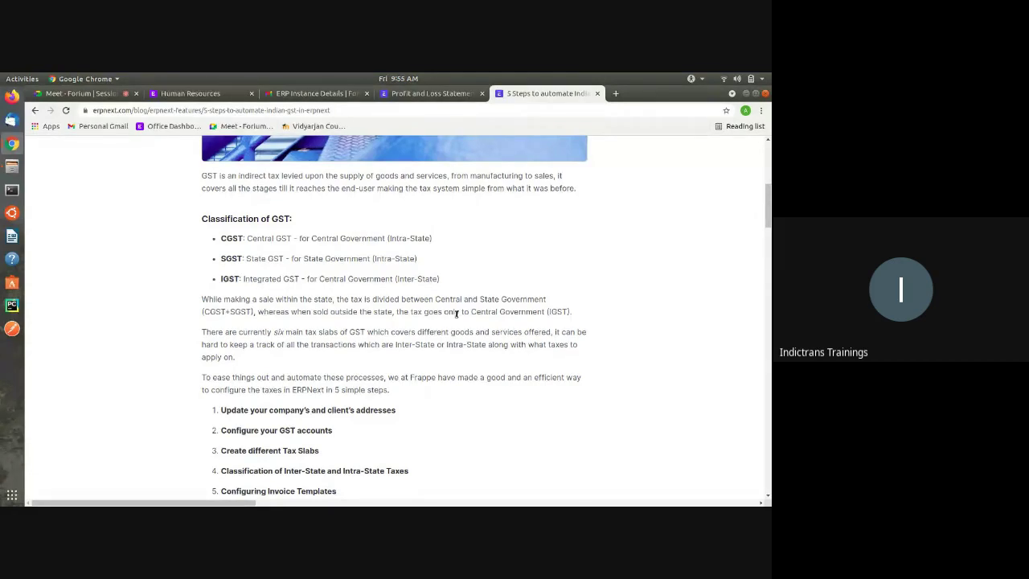
pyautogui.scroll(-5, 455, 314)
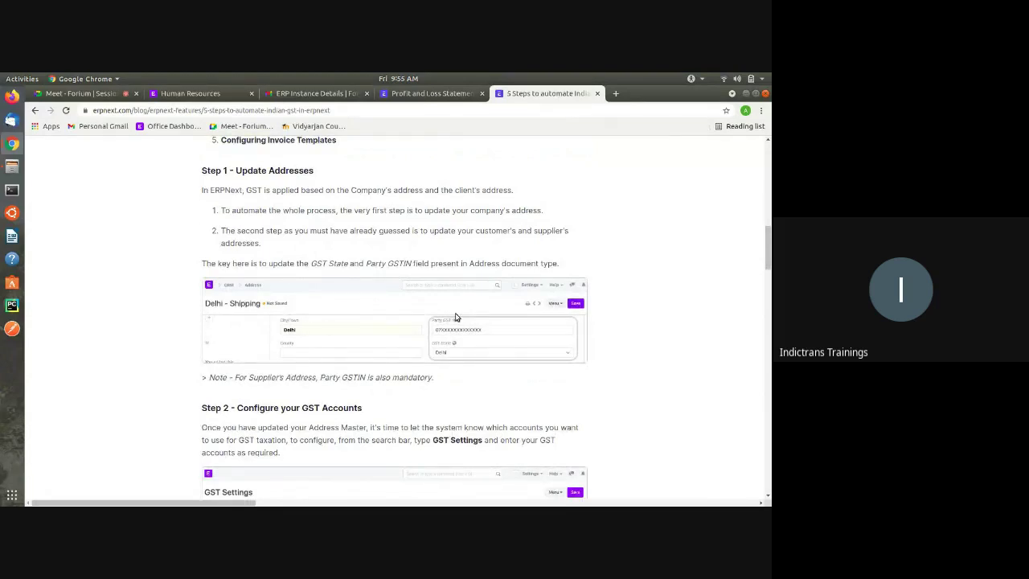
pyautogui.scroll(-1, 456, 317)
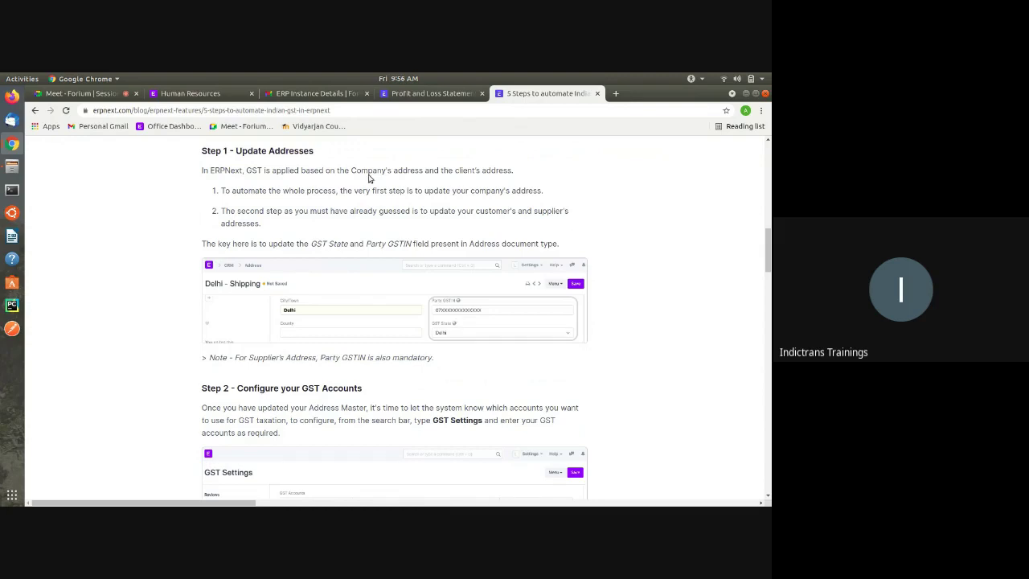
pyautogui.click(432, 93)
# - Search the awesome bar for 'company a' and 'comapany addres', finding no matching results
pyautogui.click(519, 150)
pyautogui.write('compan')
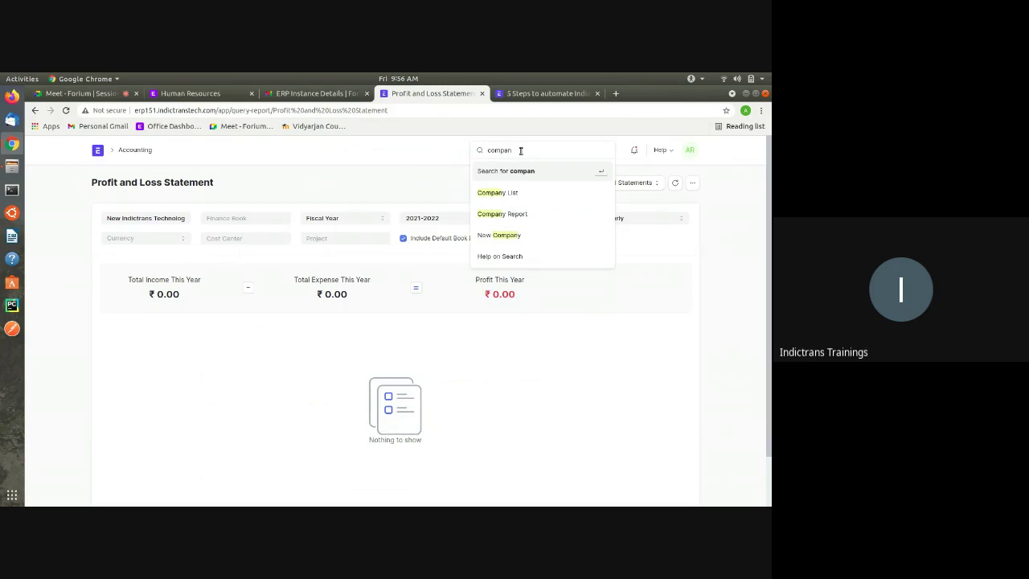
pyautogui.write('y add')
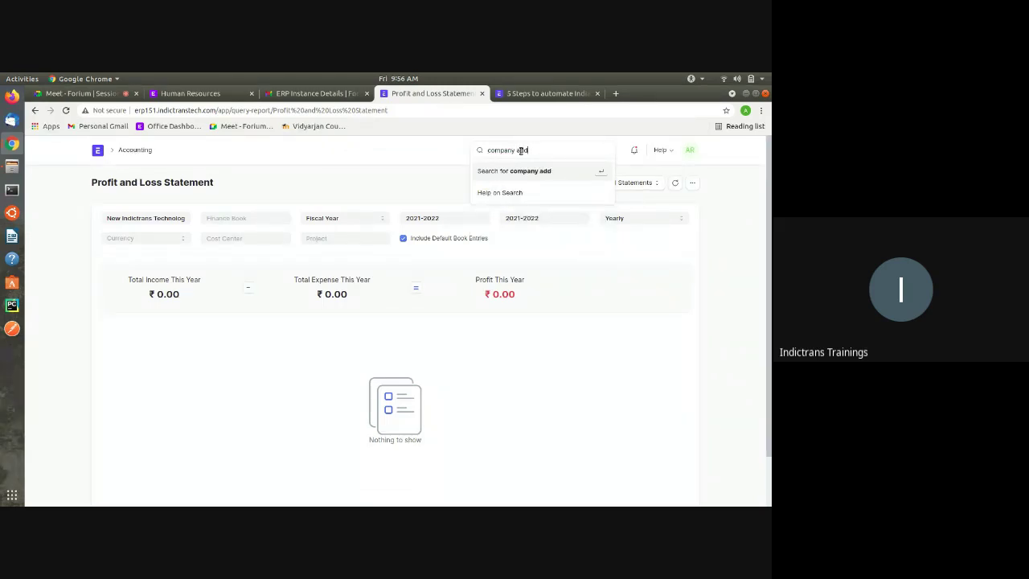
pyautogui.press('BackSpace')
pyautogui.press('BackSpace')
pyautogui.press('BackSpace')
pyautogui.press('BackSpace')
pyautogui.press('BackSpace')
pyautogui.press('BackSpace')
pyautogui.press('BackSpace')
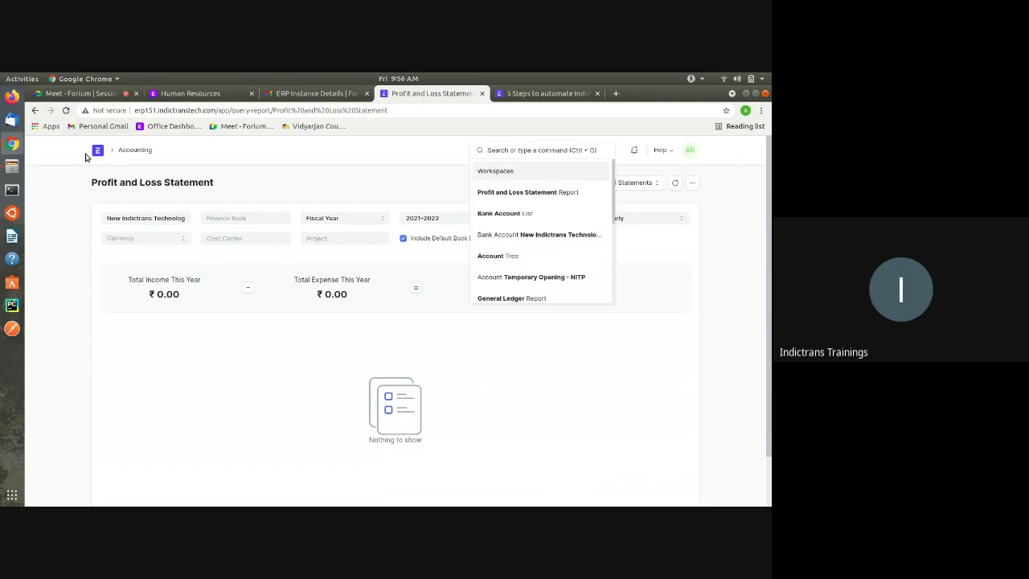
pyautogui.click(97, 151)
pyautogui.click(523, 150)
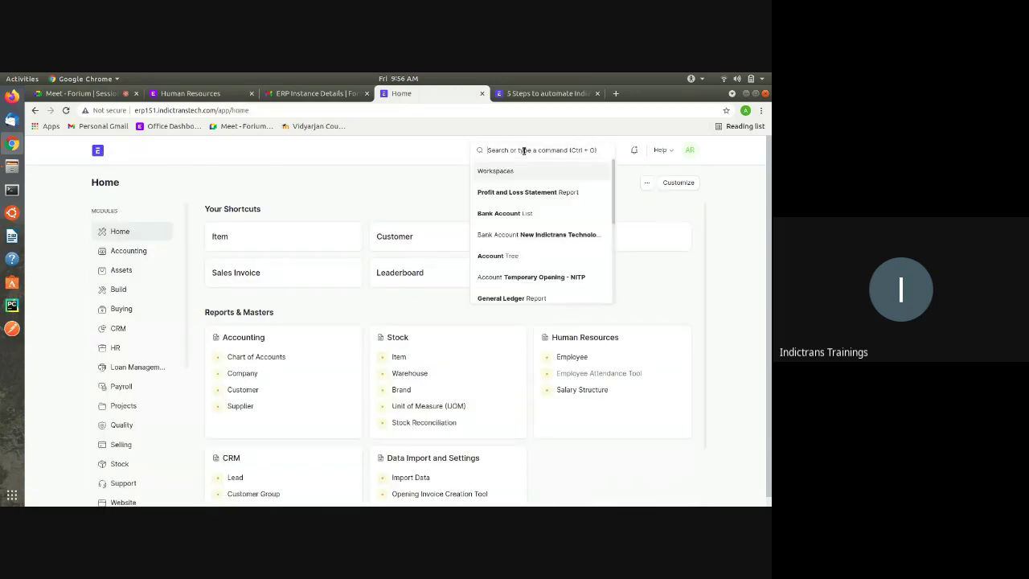
pyautogui.write('co')
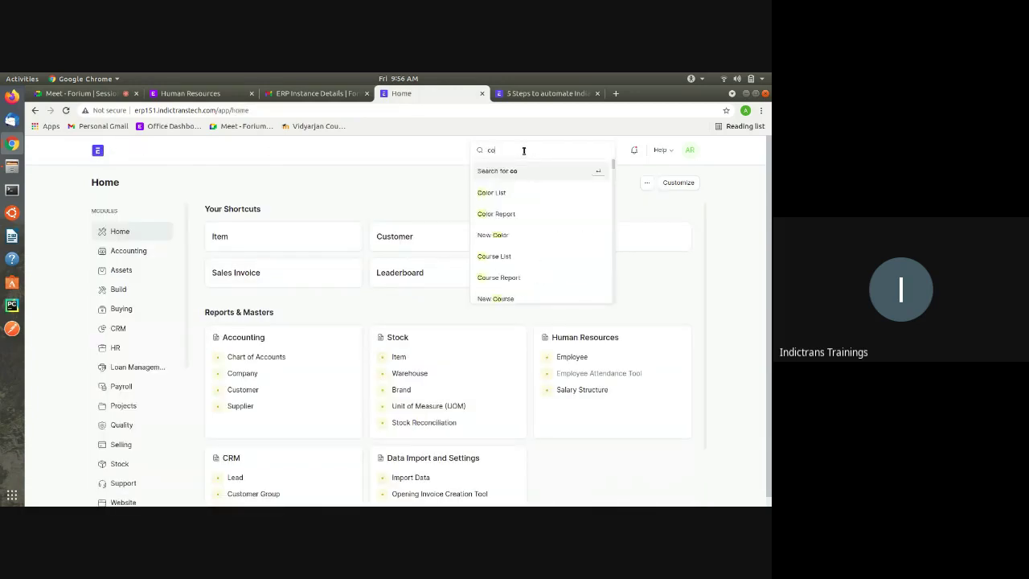
pyautogui.write('mapany a')
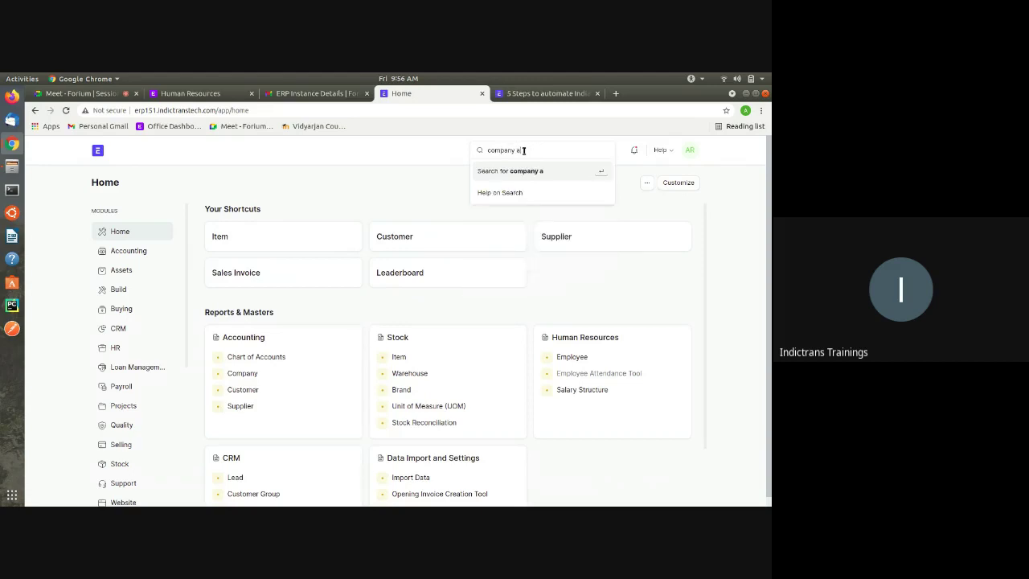
pyautogui.write('ddress')
pyautogui.press('Return')
pyautogui.press('Escape')
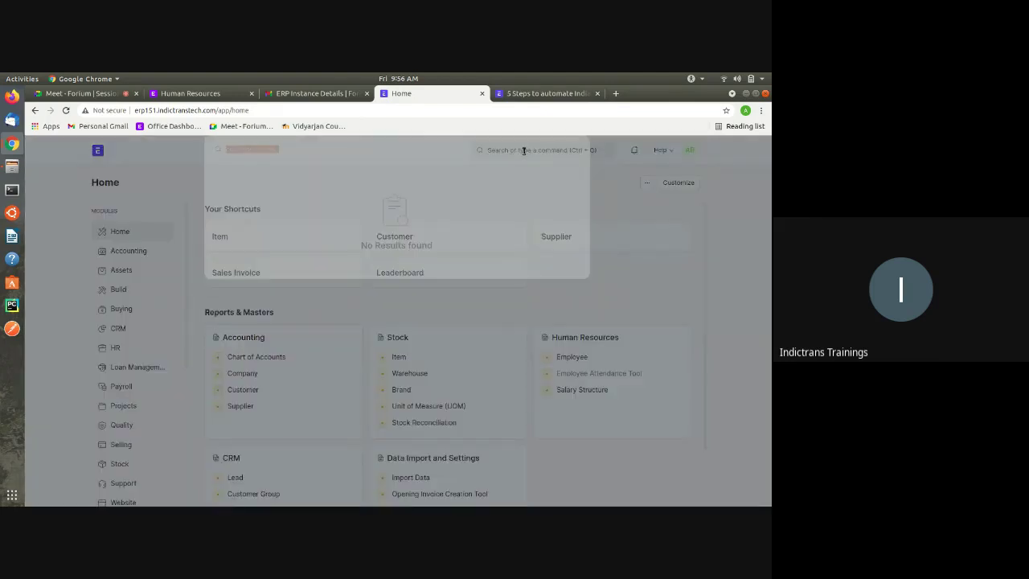
pyautogui.scroll(-5, 115, 329)
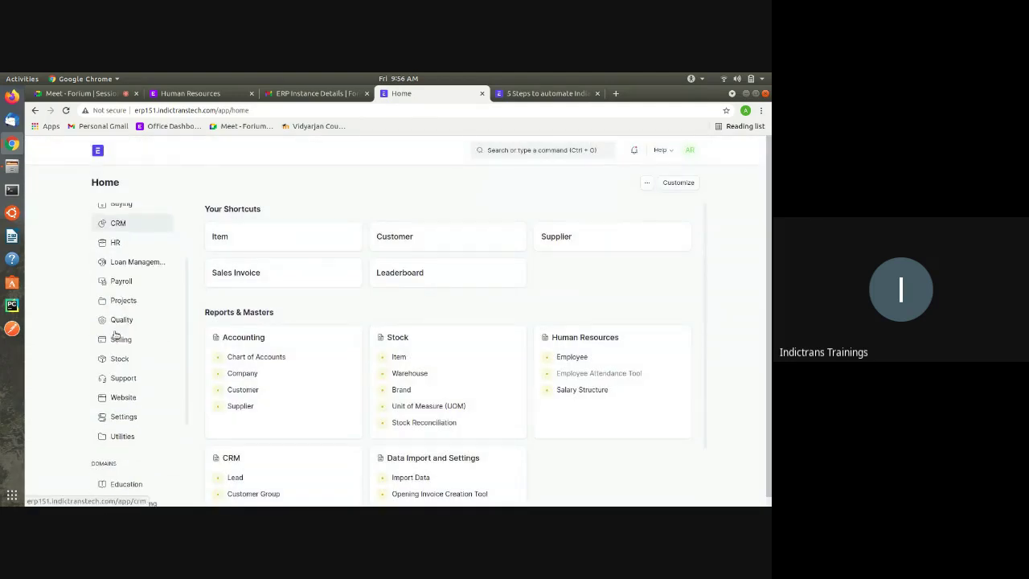
pyautogui.scroll(5, 115, 334)
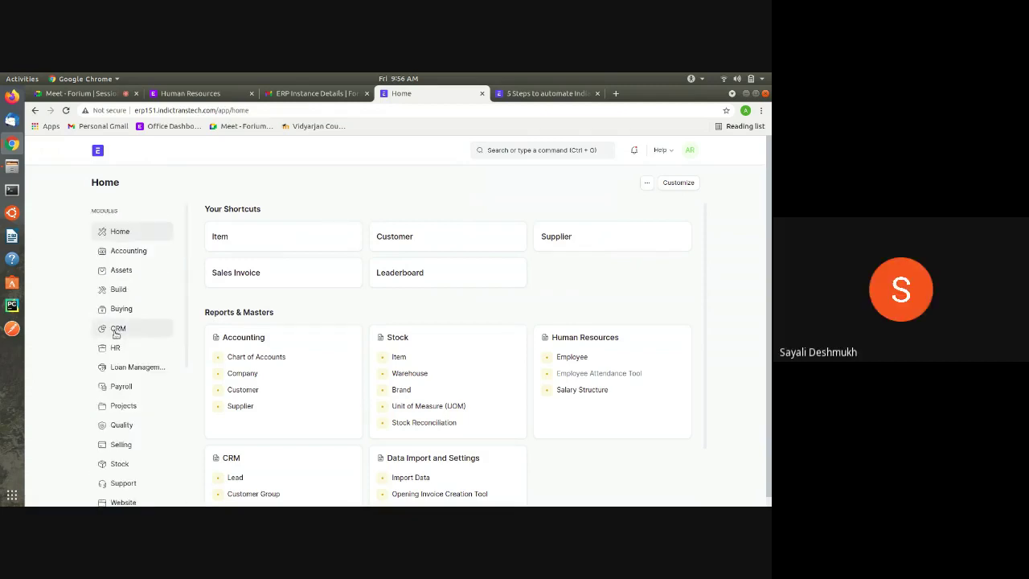
# - Open New Indictrans Technology Pvt.Ltd from the company list and expand its Company Info section
pyautogui.click(550, 148)
pyautogui.write('company')
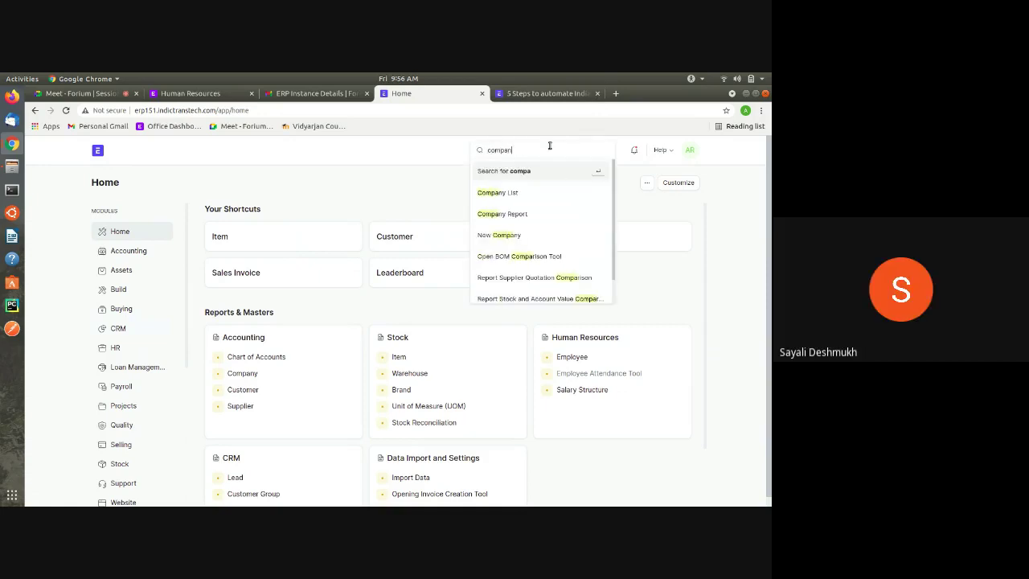
pyautogui.press('Return')
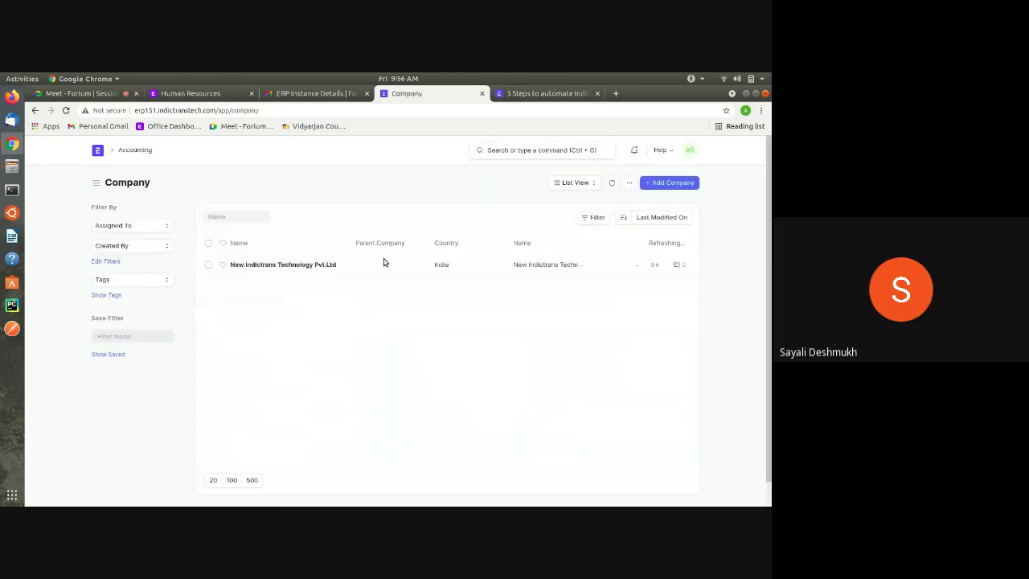
pyautogui.click(297, 265)
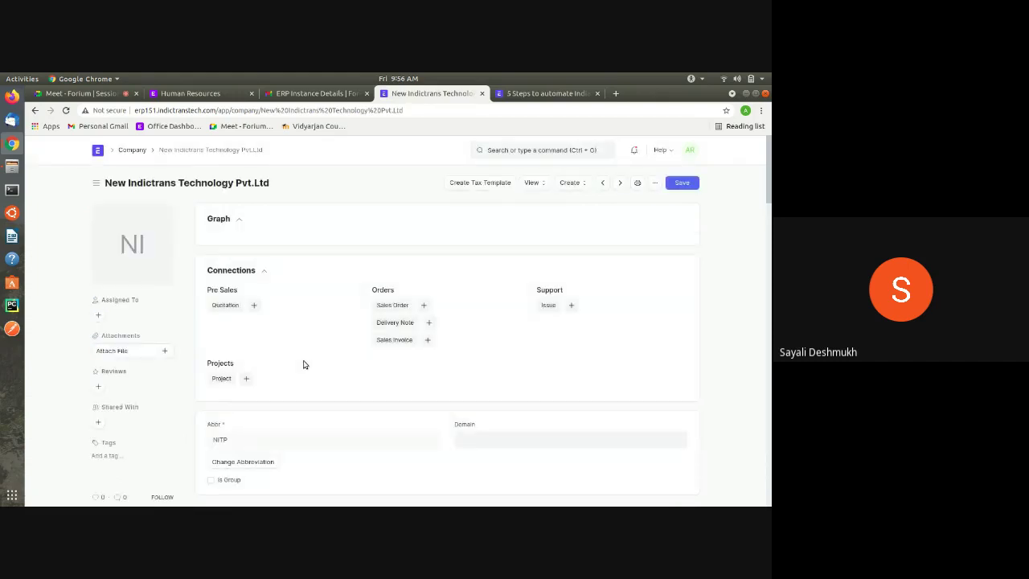
pyautogui.scroll(-5, 303, 364)
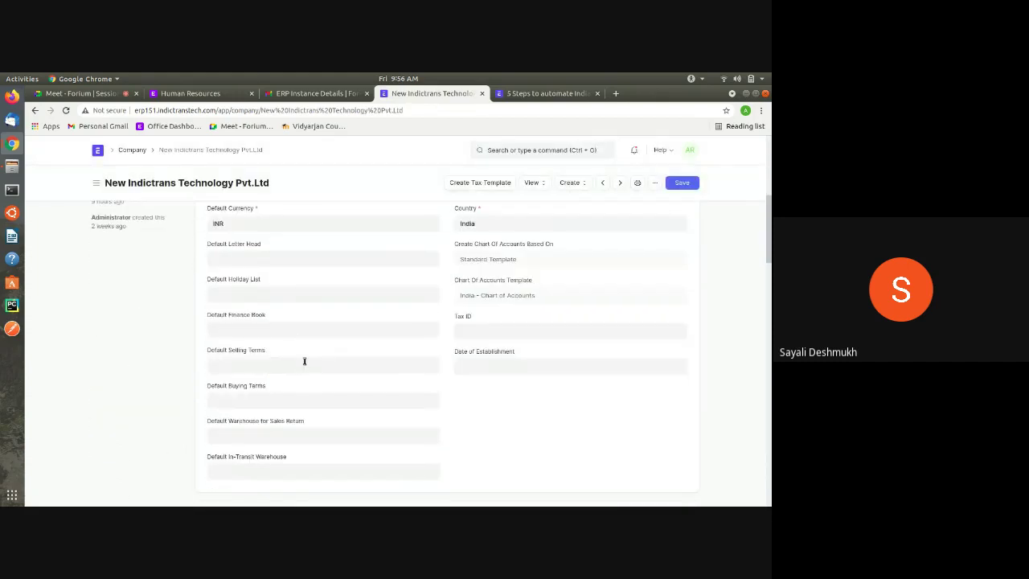
pyautogui.scroll(-5, 304, 362)
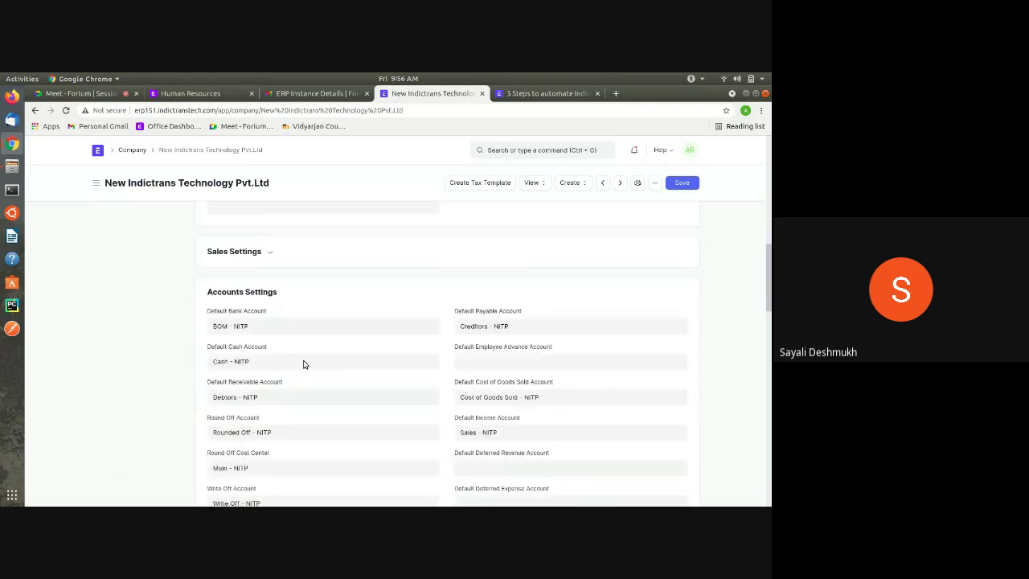
pyautogui.scroll(-8, 304, 364)
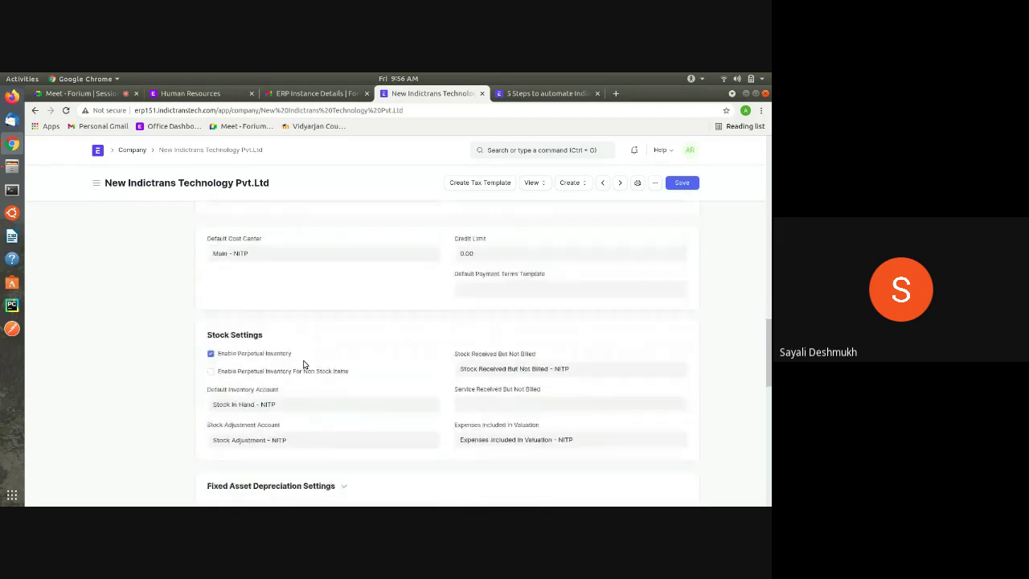
pyautogui.scroll(-5, 304, 364)
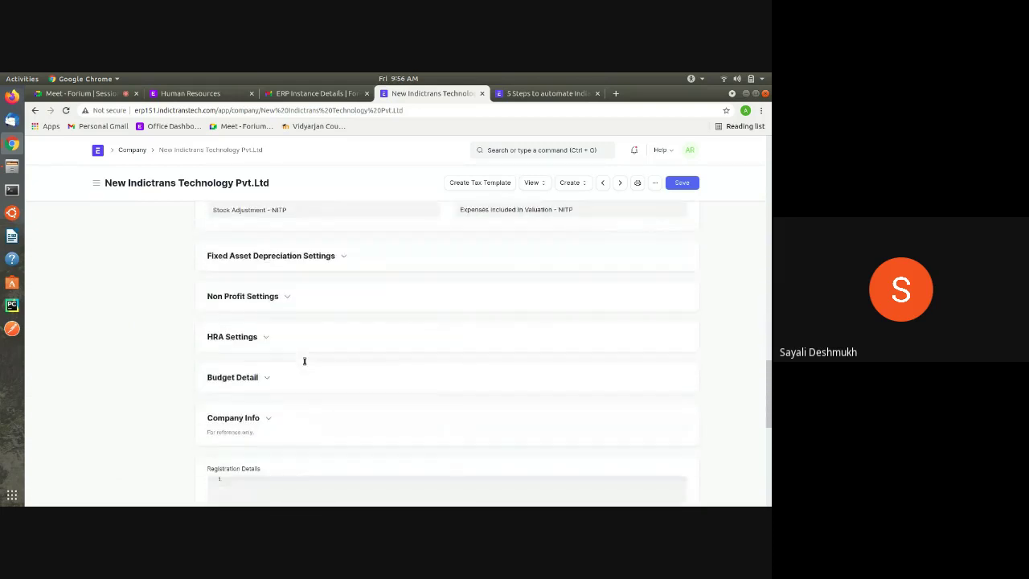
pyautogui.scroll(-2, 304, 361)
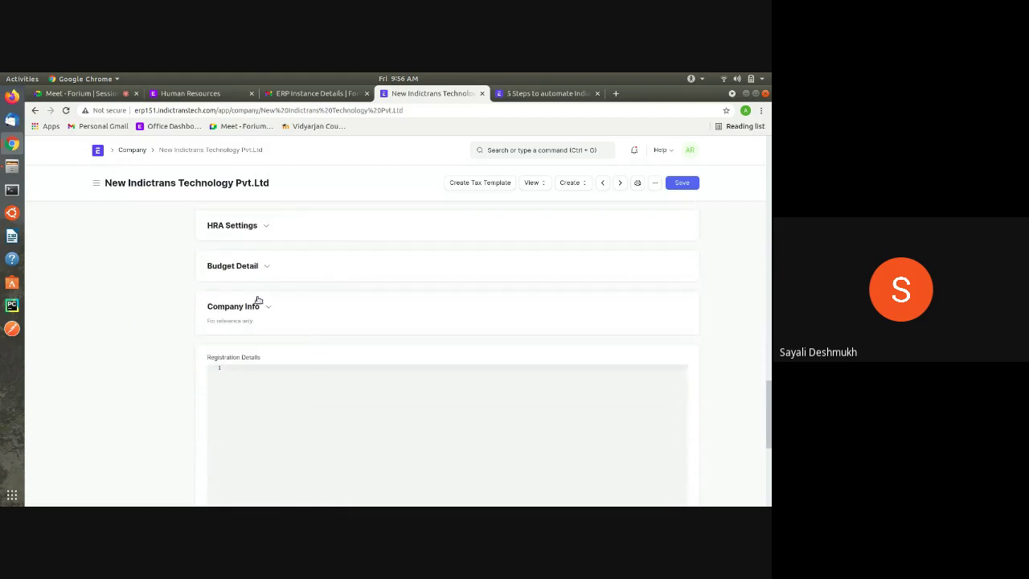
pyautogui.click(259, 306)
pyautogui.scroll(-2, 345, 381)
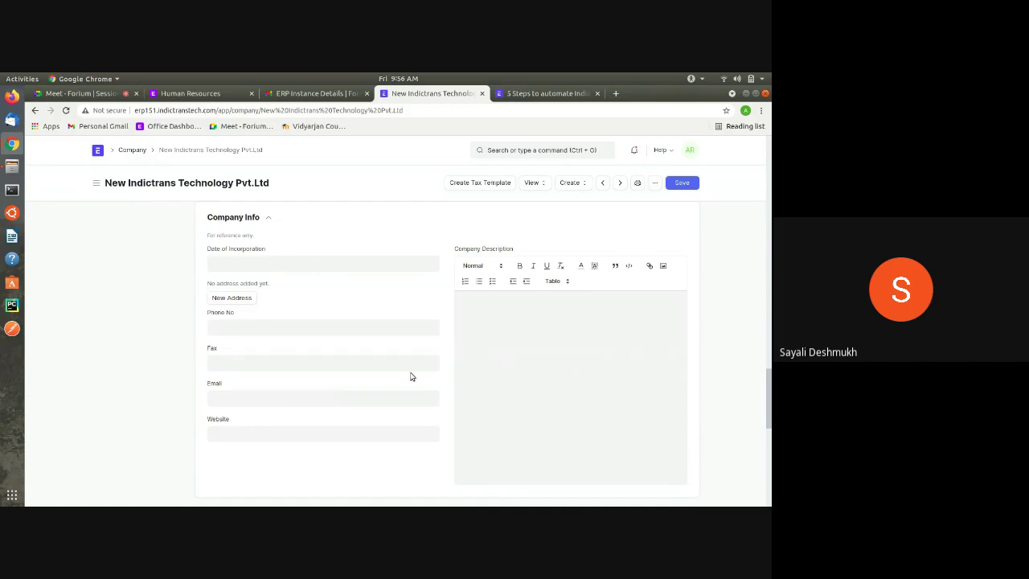
# - Start a new company address with Address Line 1 'Aundh'
pyautogui.click(225, 300)
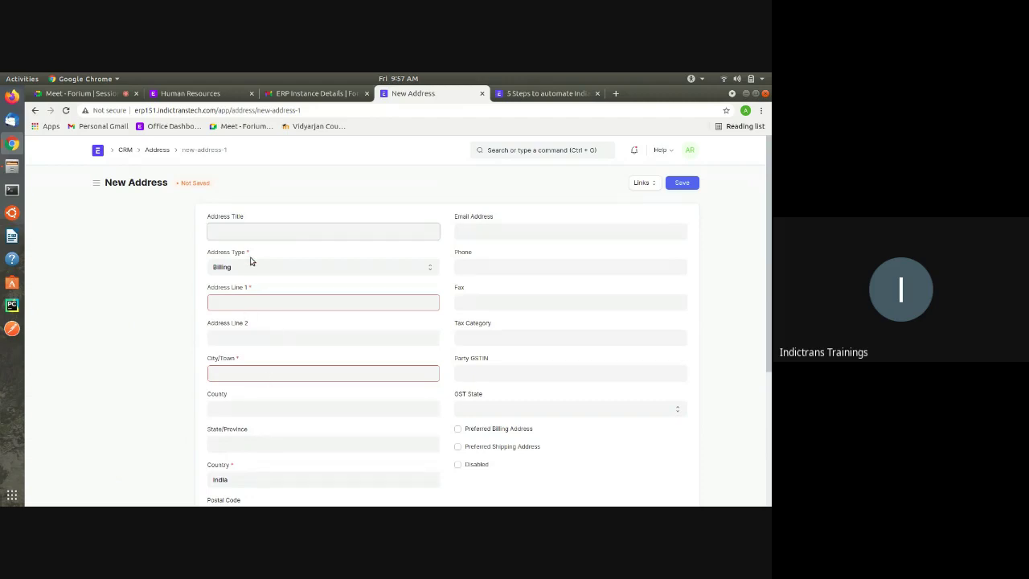
pyautogui.click(248, 301)
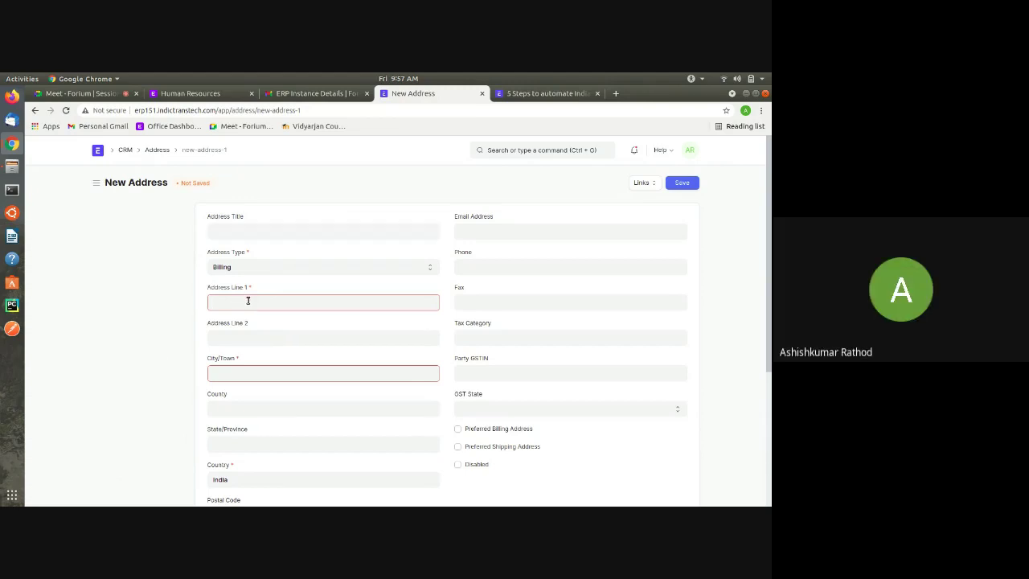
pyautogui.click(247, 372)
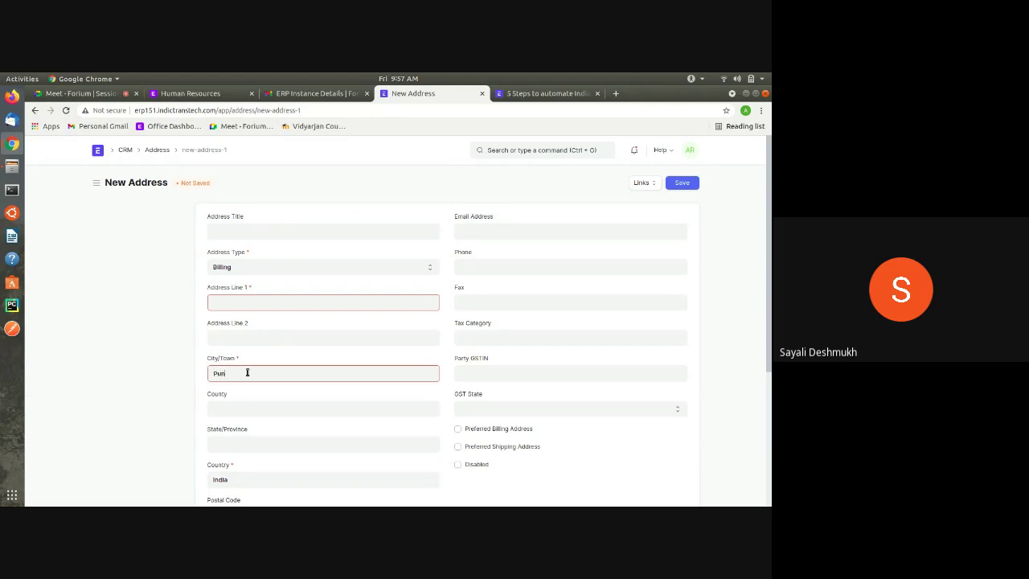
pyautogui.click(262, 299)
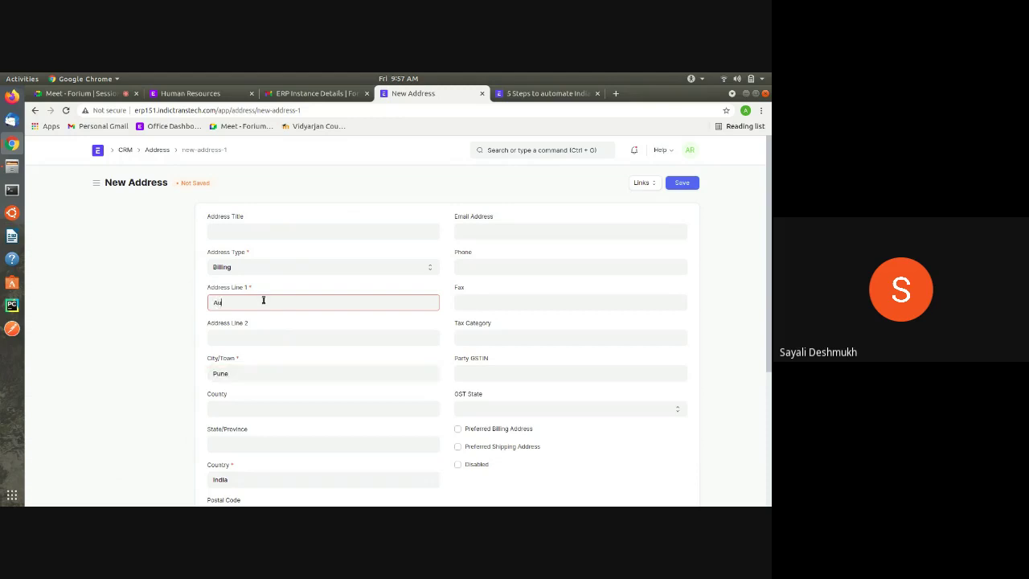
pyautogui.write('Aundh')
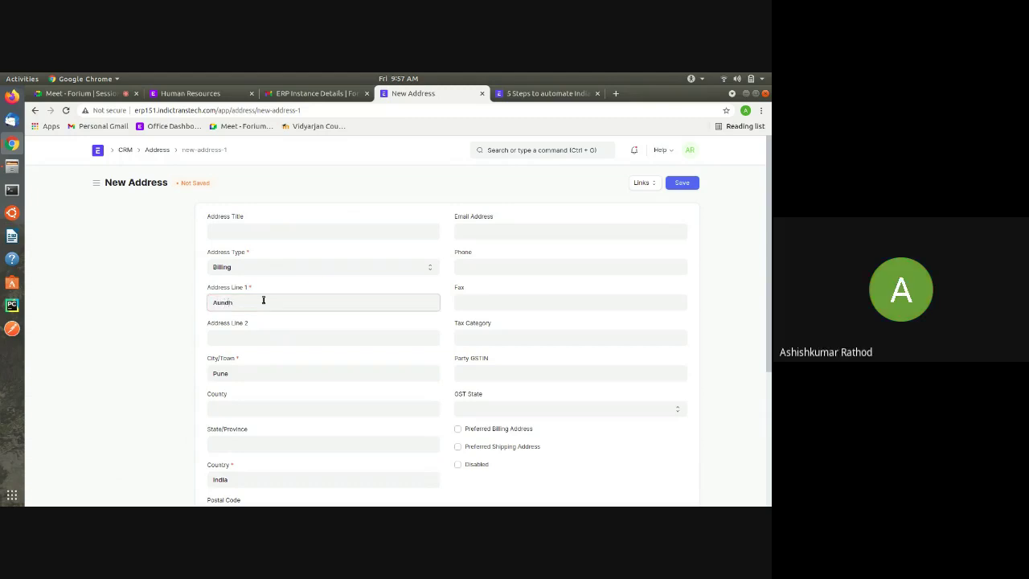
pyautogui.scroll(-3, 269, 296)
pyautogui.scroll(-3, 270, 296)
pyautogui.scroll(4, 270, 295)
pyautogui.scroll(3, 270, 295)
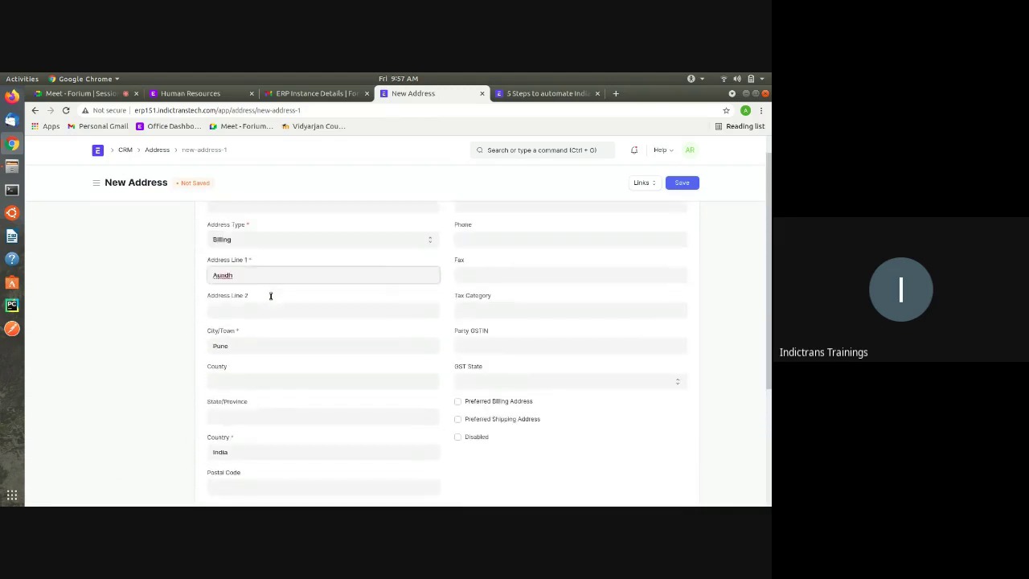
pyautogui.scroll(-1, 270, 296)
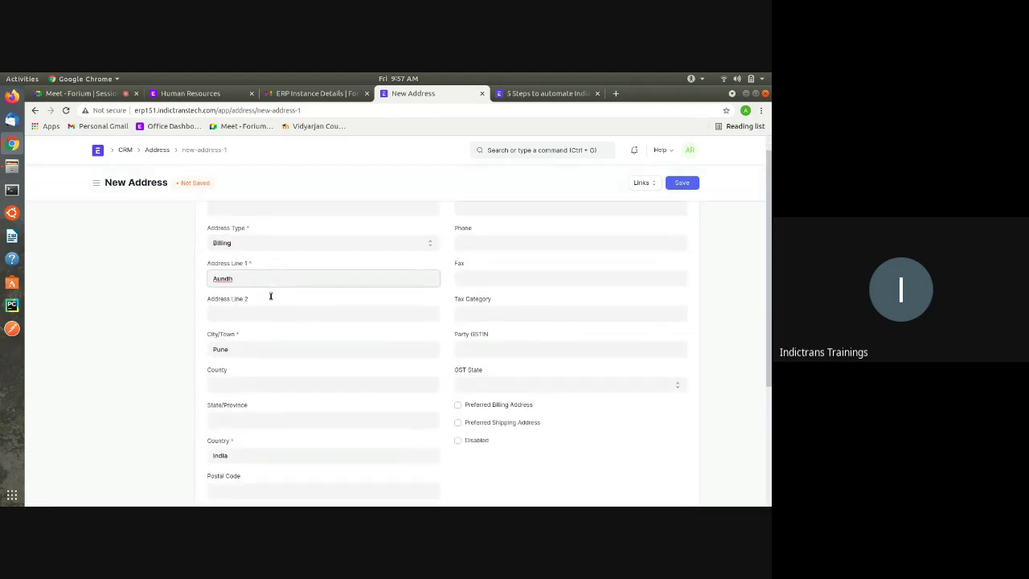
# - Set GST State to Maharashtra and save the Aundh, Pune billing address
pyautogui.click(506, 392)
pyautogui.write('mah')
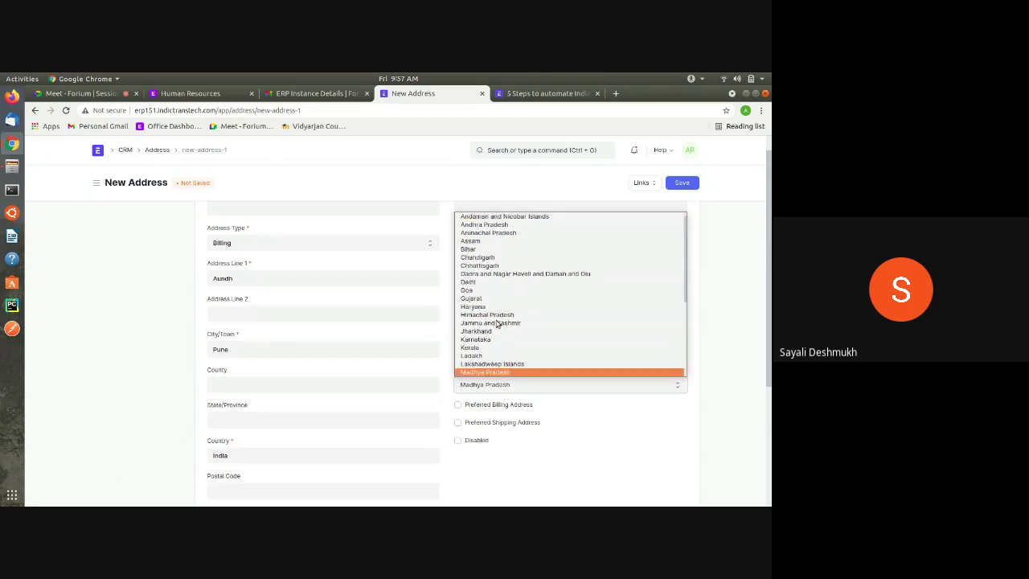
pyautogui.press('Return')
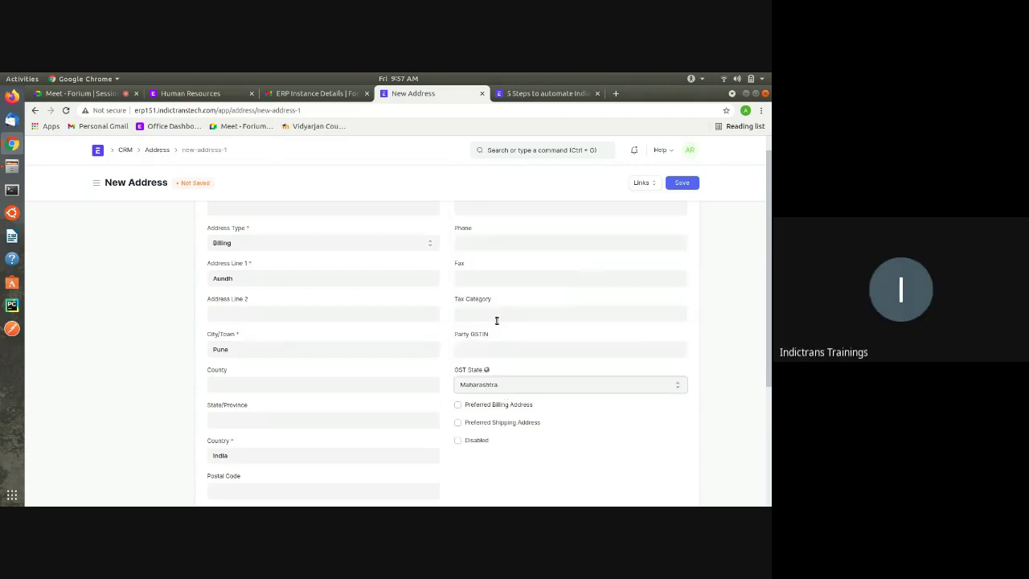
pyautogui.scroll(-3, 358, 403)
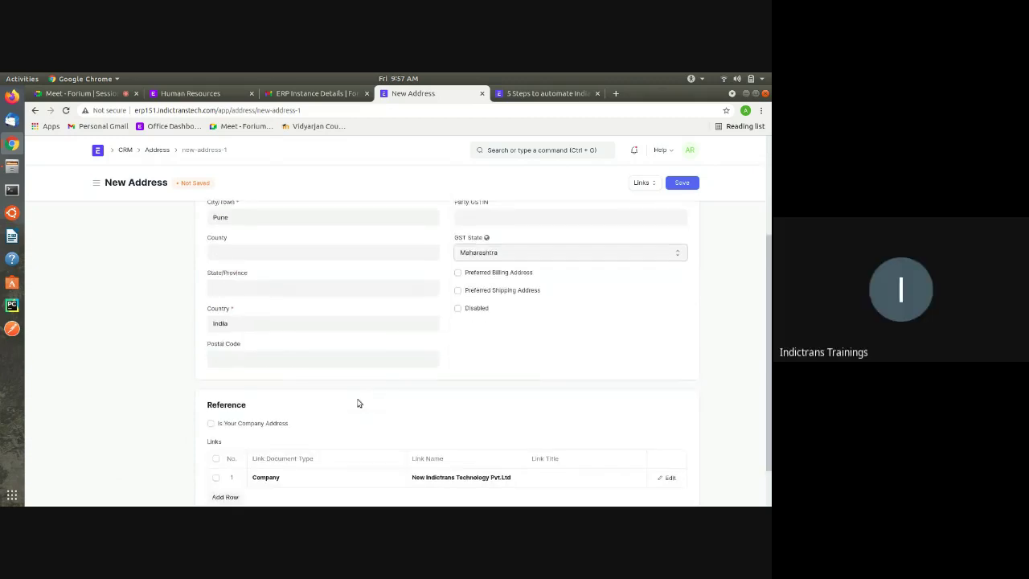
pyautogui.scroll(2, 359, 403)
pyautogui.scroll(1, 359, 402)
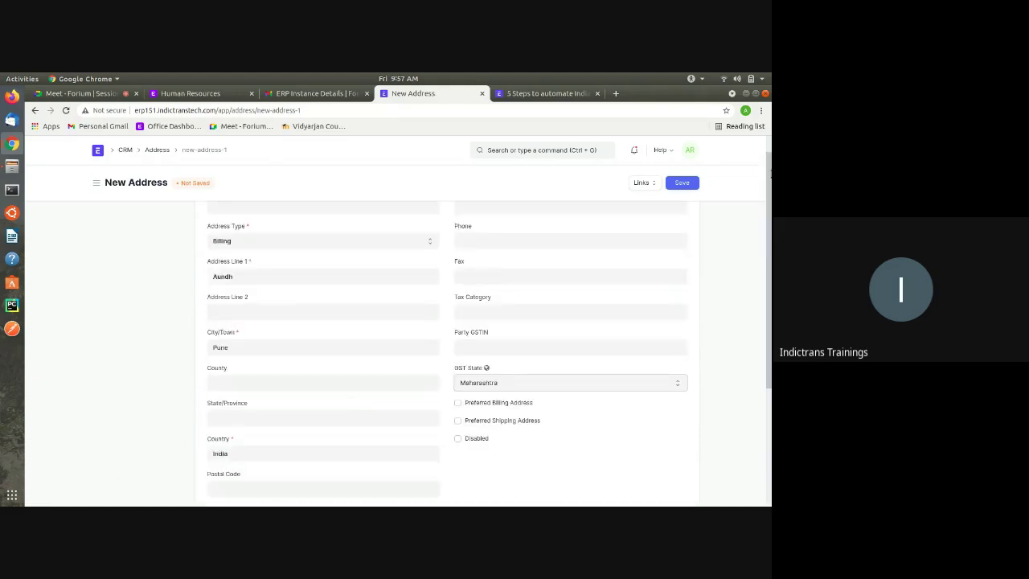
pyautogui.click(687, 183)
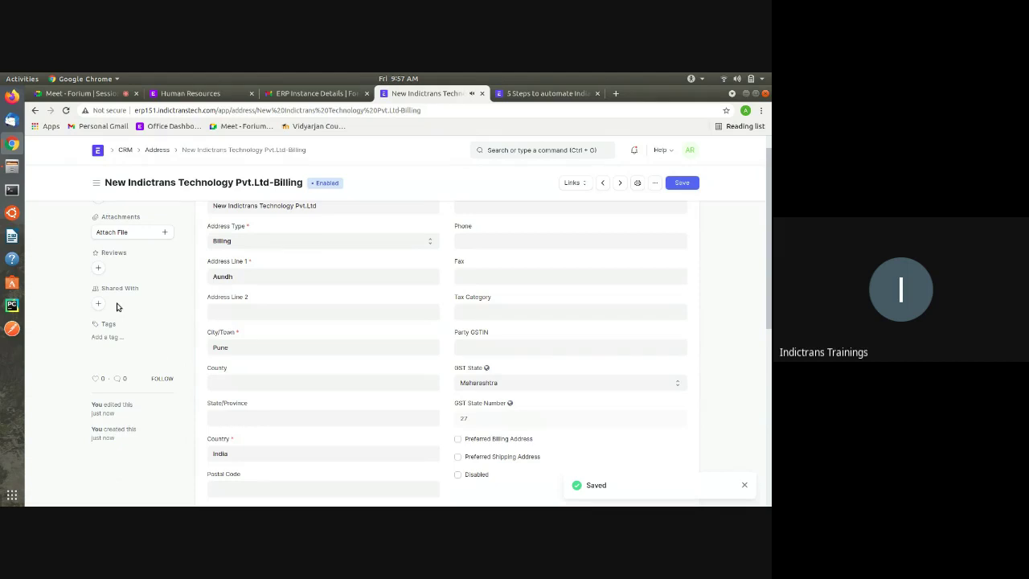
pyautogui.scroll(1, 117, 306)
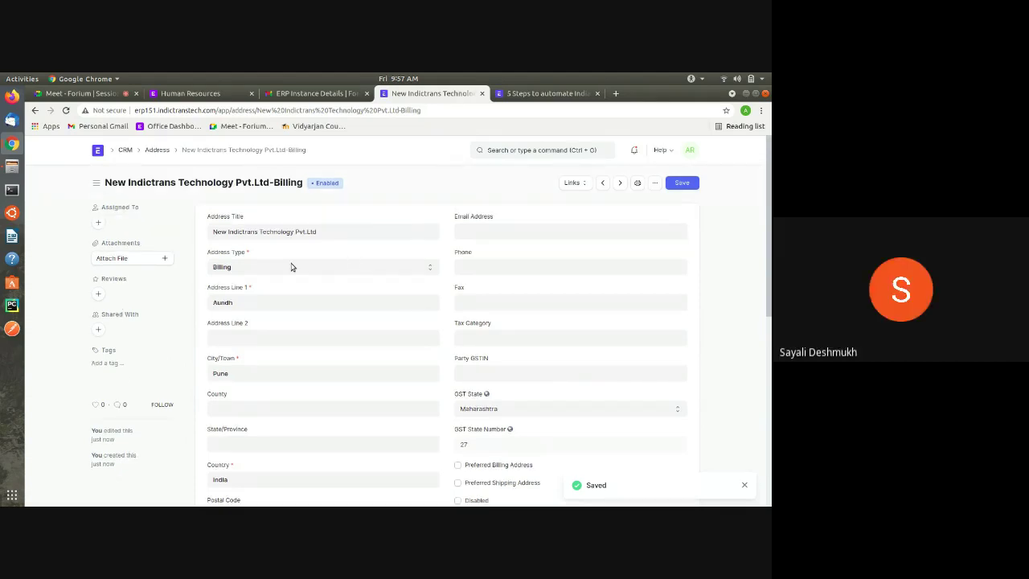
pyautogui.click(537, 95)
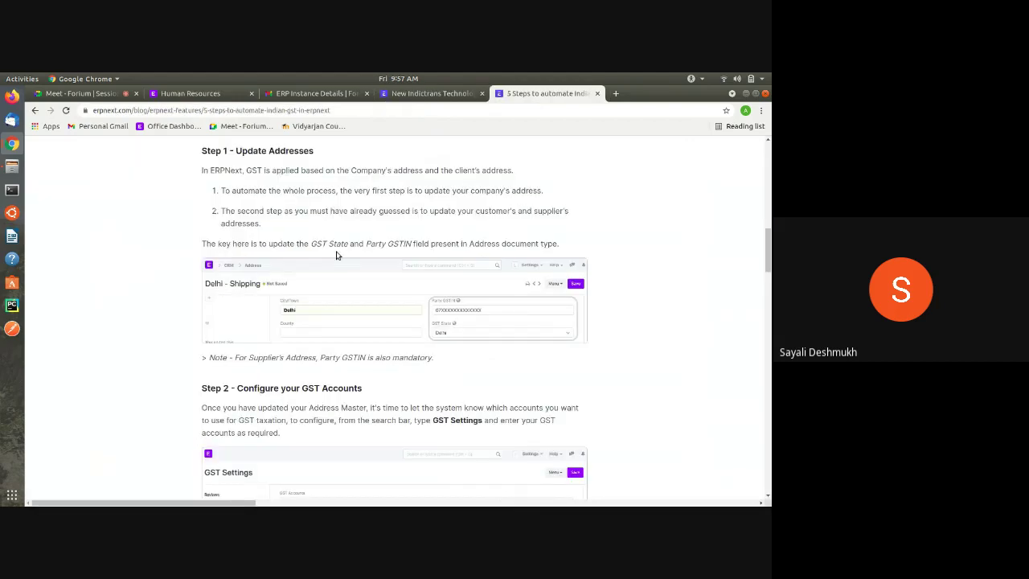
pyautogui.scroll(-4, 337, 255)
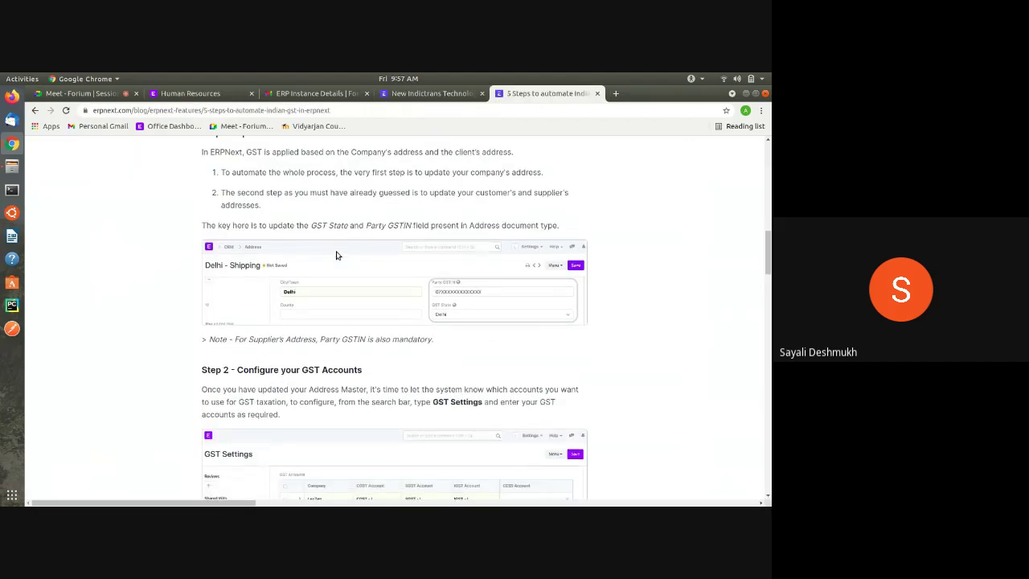
pyautogui.scroll(-1, 337, 255)
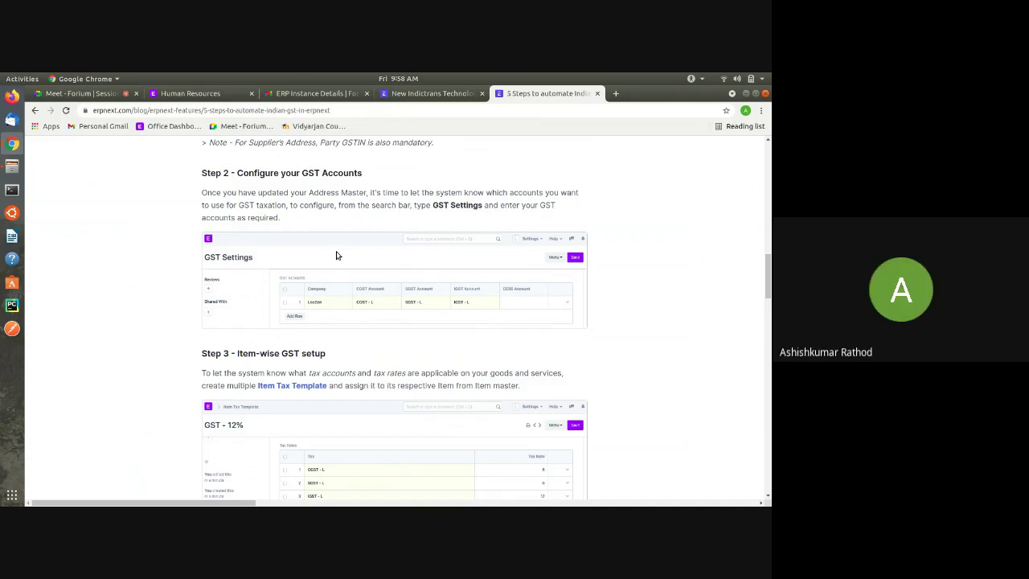
pyautogui.click(432, 93)
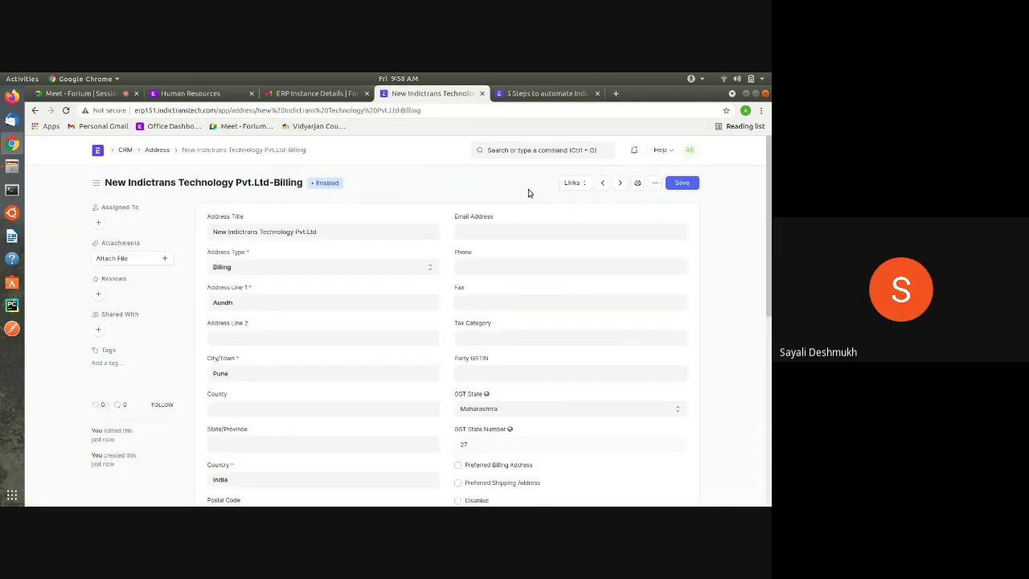
# - Go from the home workspace to the Customer list
pyautogui.click(521, 152)
pyautogui.click(316, 262)
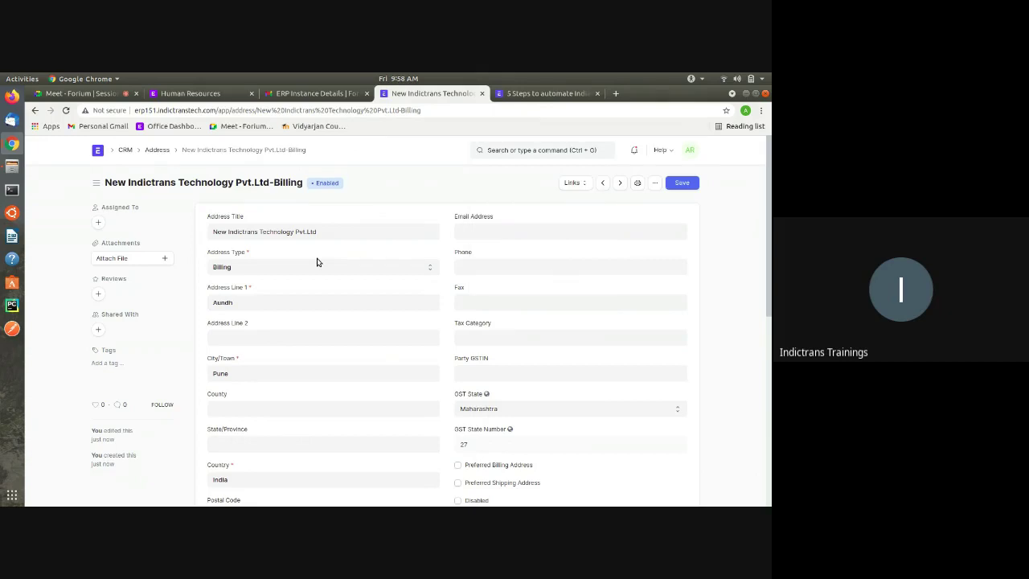
pyautogui.click(98, 151)
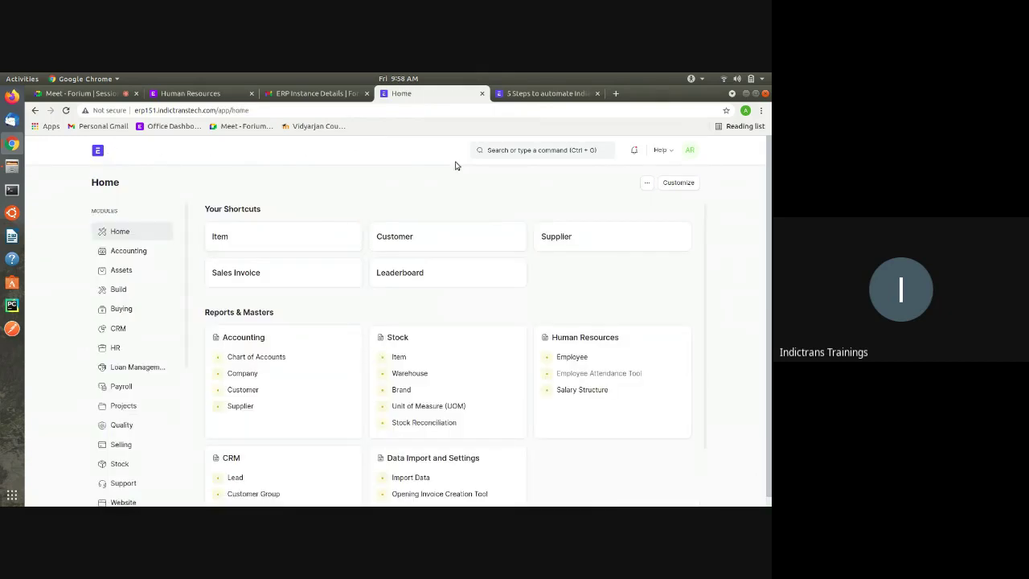
pyautogui.click(509, 149)
pyautogui.press('Escape')
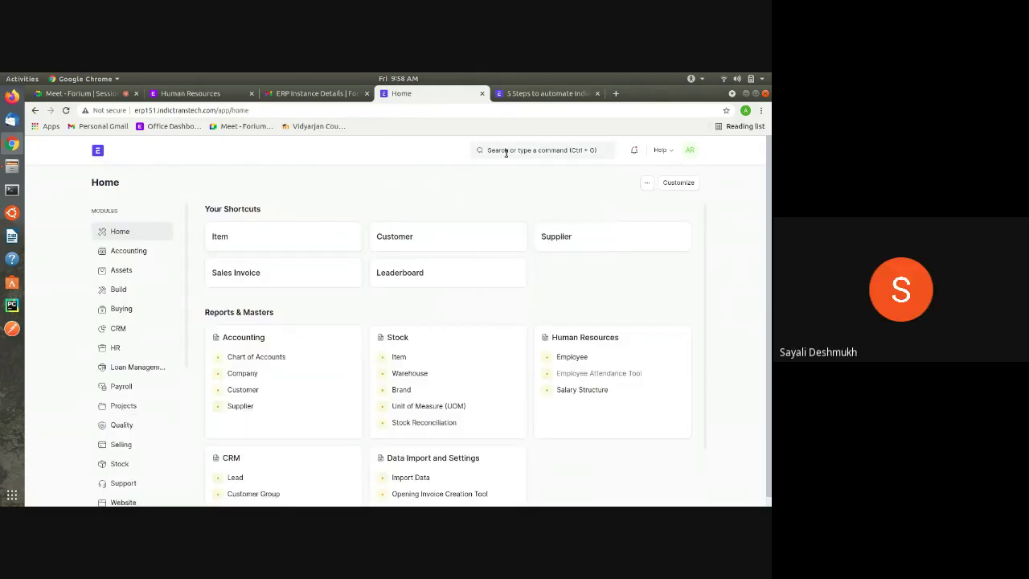
pyautogui.click(399, 244)
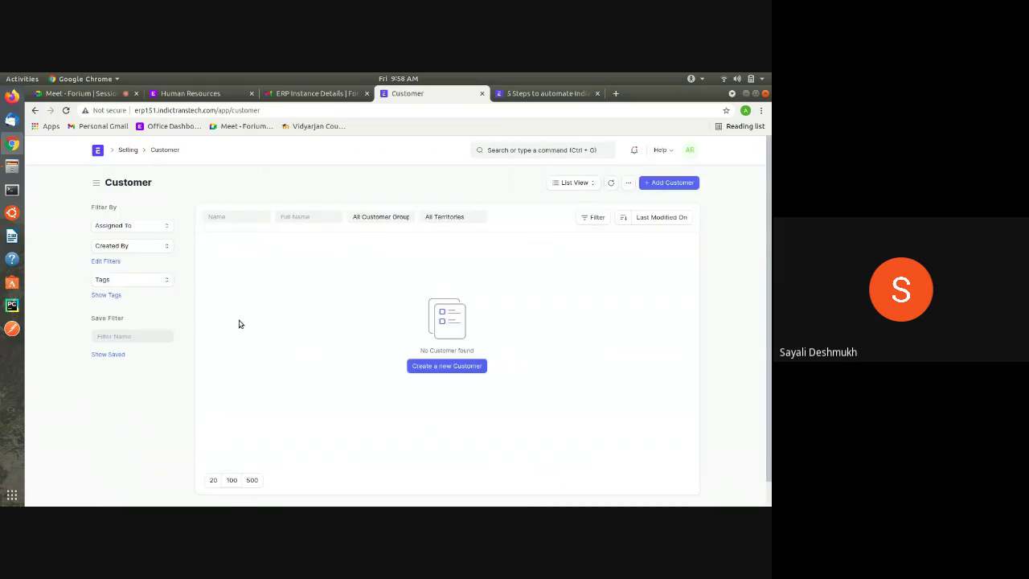
# - Clear the territory and customer group filters so all six customers are listed
pyautogui.tripleClick(476, 217)
pyautogui.press('BackSpace')
pyautogui.tripleClick(394, 217)
pyautogui.press('BackSpace')
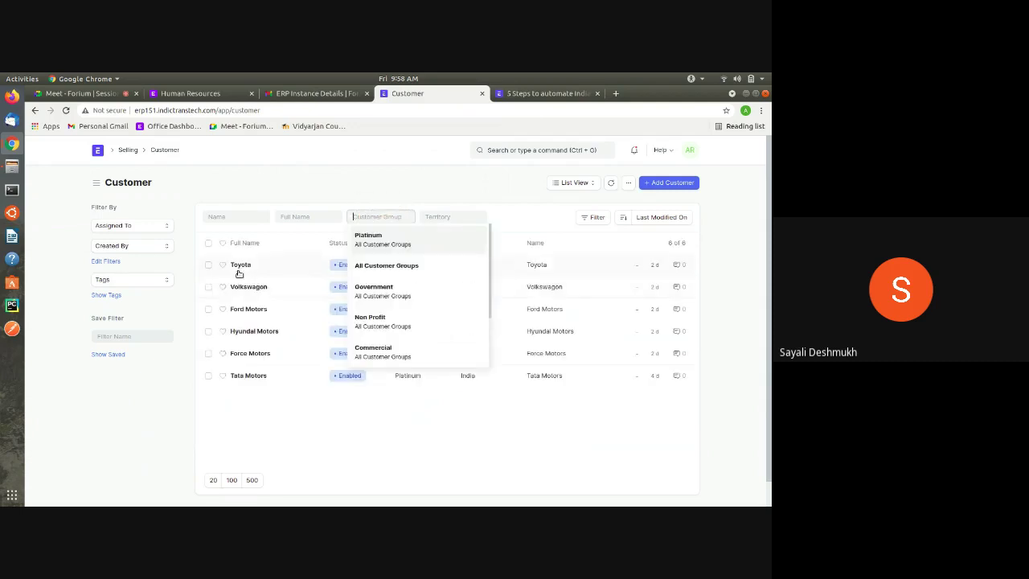
# - Open the Tata Motors customer record, going back to the list once and returning
pyautogui.click(249, 376)
pyautogui.scroll(-2, 254, 378)
pyautogui.scroll(-5, 254, 378)
pyautogui.scroll(3, 254, 378)
pyautogui.scroll(-3, 255, 381)
pyautogui.scroll(1, 254, 379)
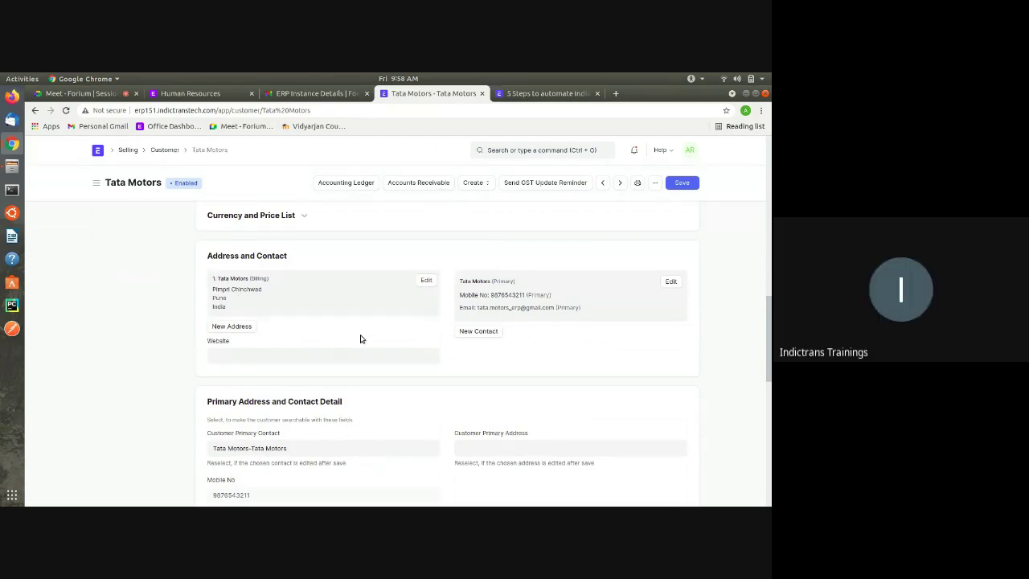
pyautogui.scroll(10, 360, 339)
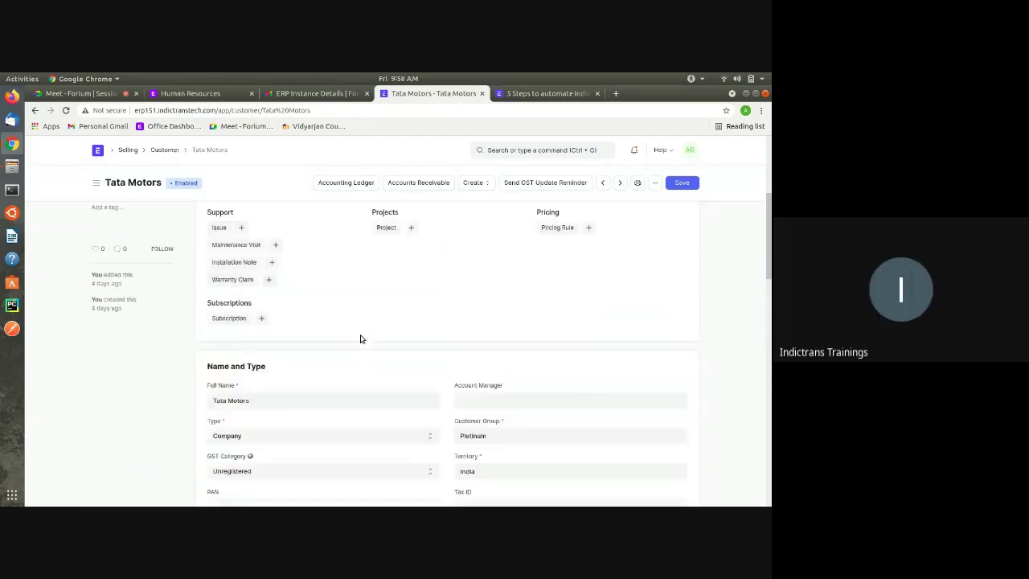
pyautogui.hotkey('alt', 'Left')
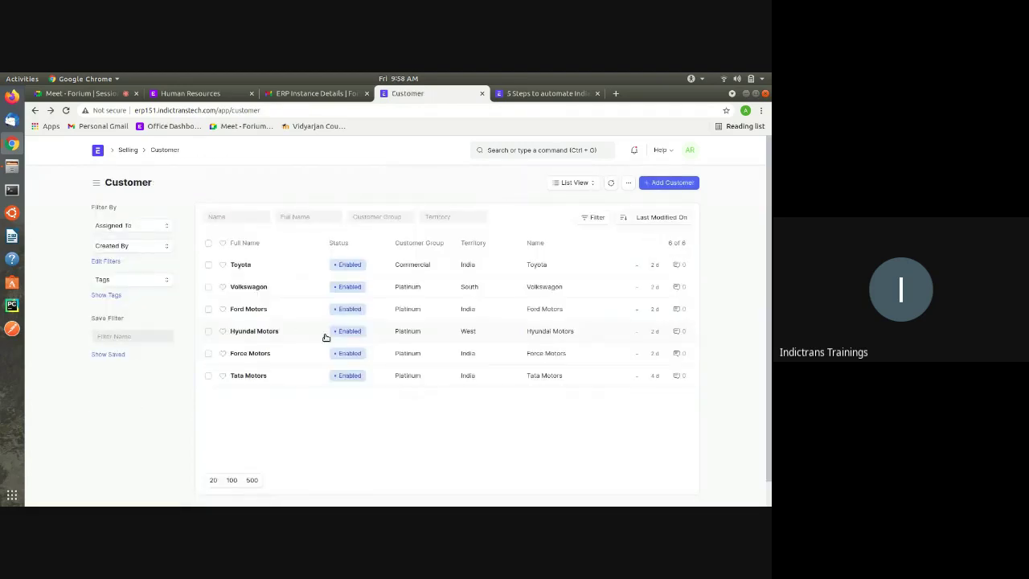
pyautogui.hotkey('alt', 'Right')
# - Expand More Information on Tata Motors, with its Pimpri Chinchwad, Pune billing address visible
pyautogui.scroll(-10, 372, 250)
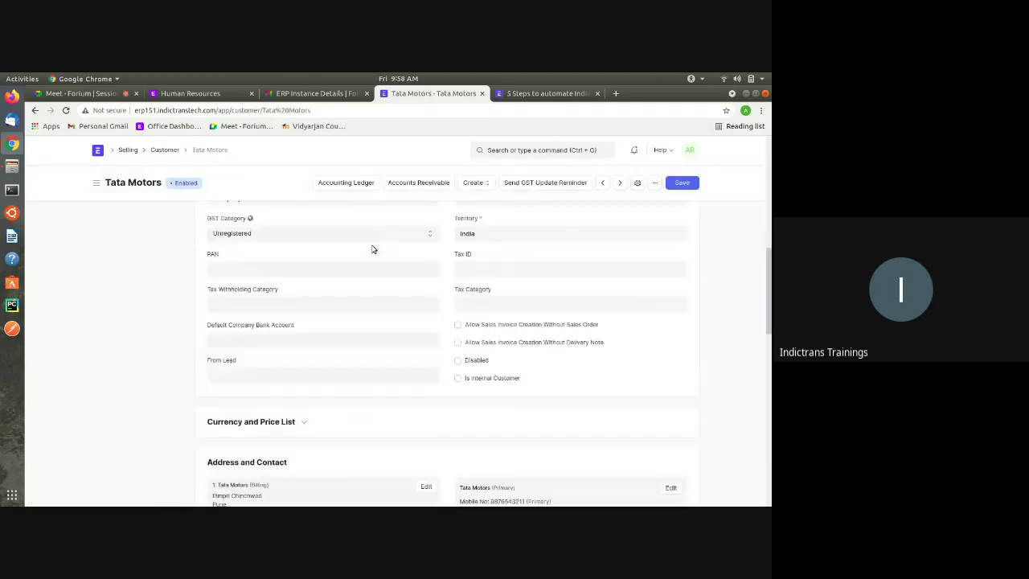
pyautogui.scroll(-10, 372, 249)
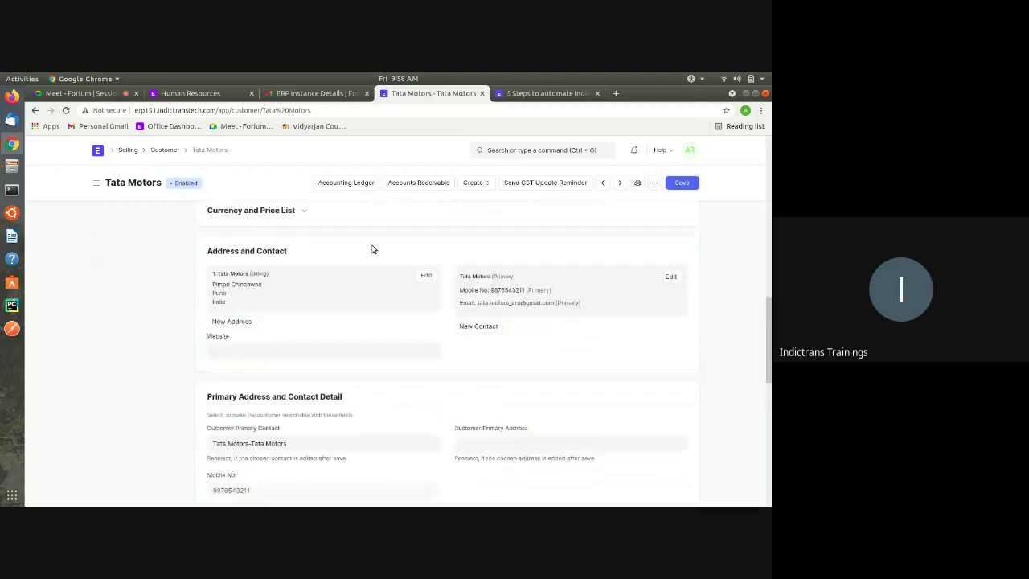
pyautogui.scroll(-5, 372, 250)
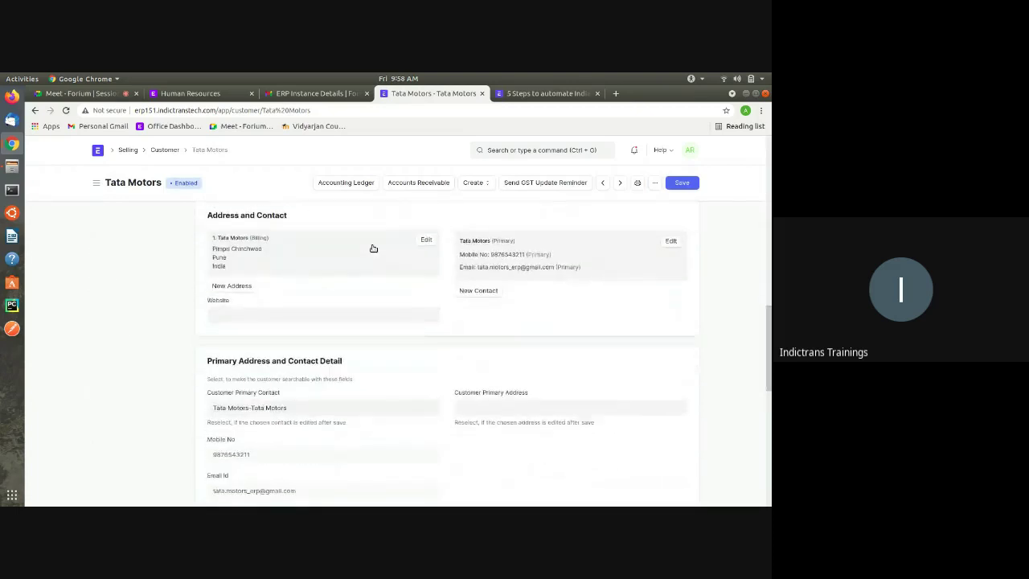
pyautogui.scroll(-3, 373, 247)
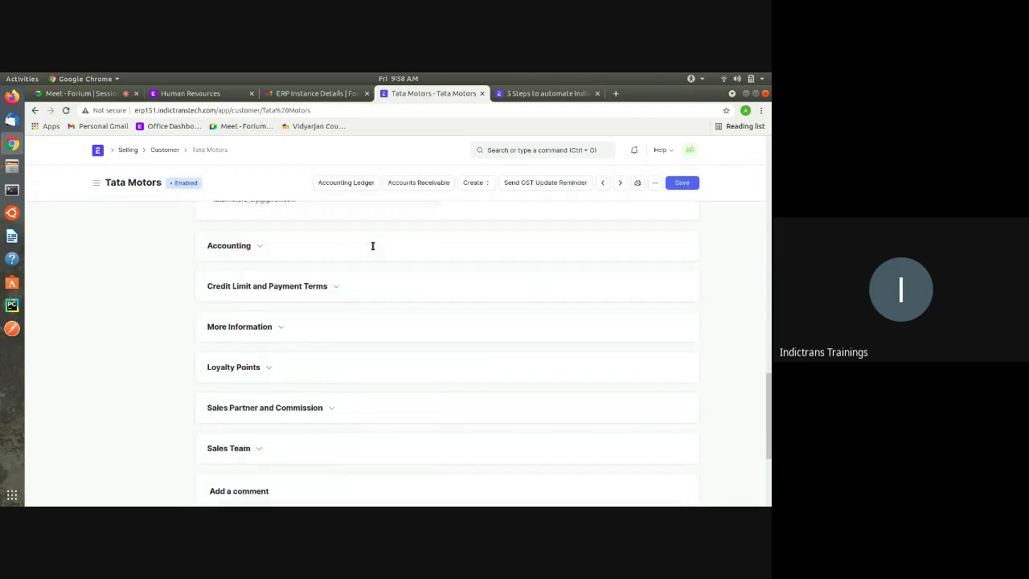
pyautogui.scroll(-2, 372, 246)
pyautogui.scroll(4, 372, 248)
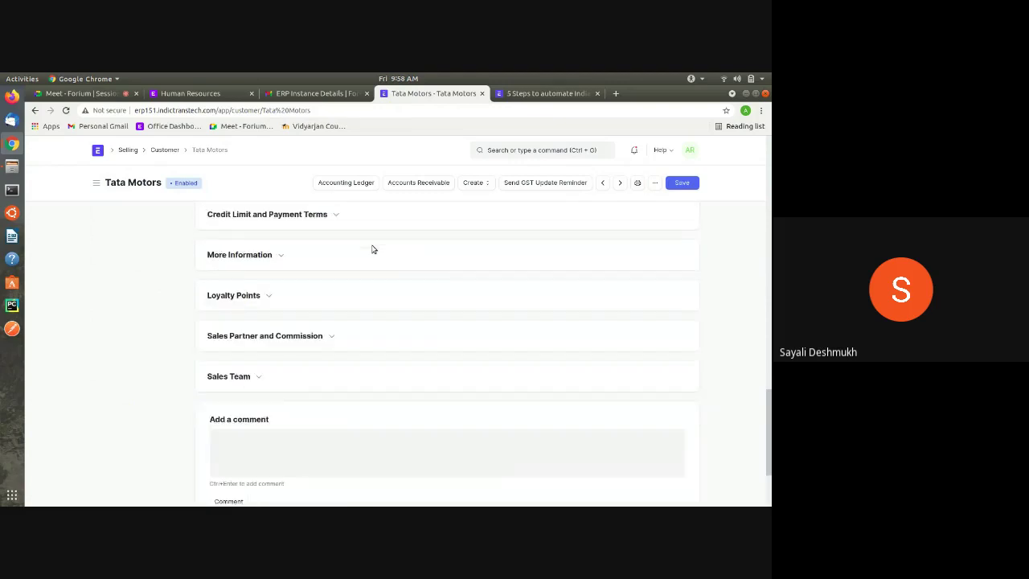
pyautogui.scroll(3, 372, 250)
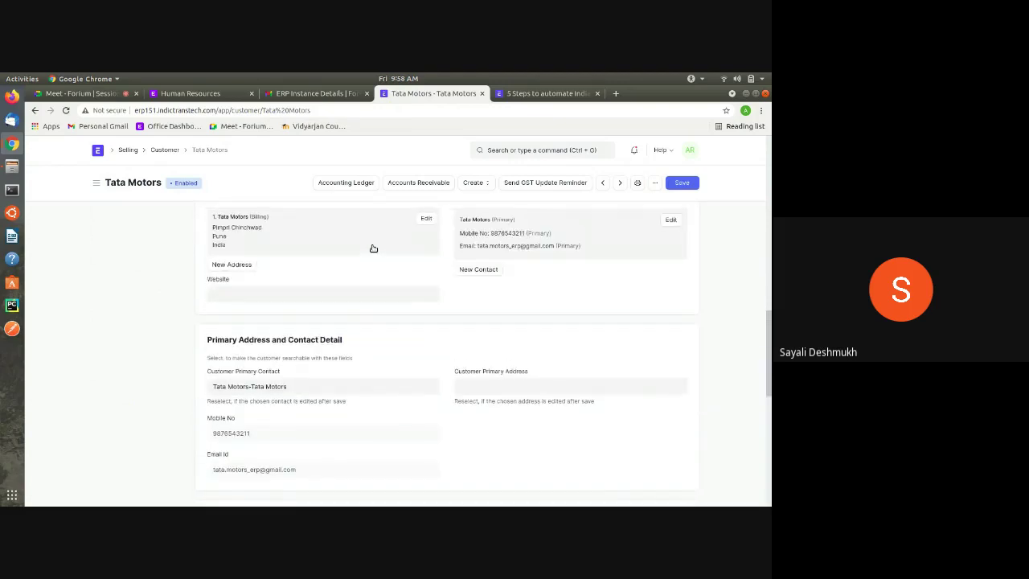
pyautogui.scroll(3, 373, 249)
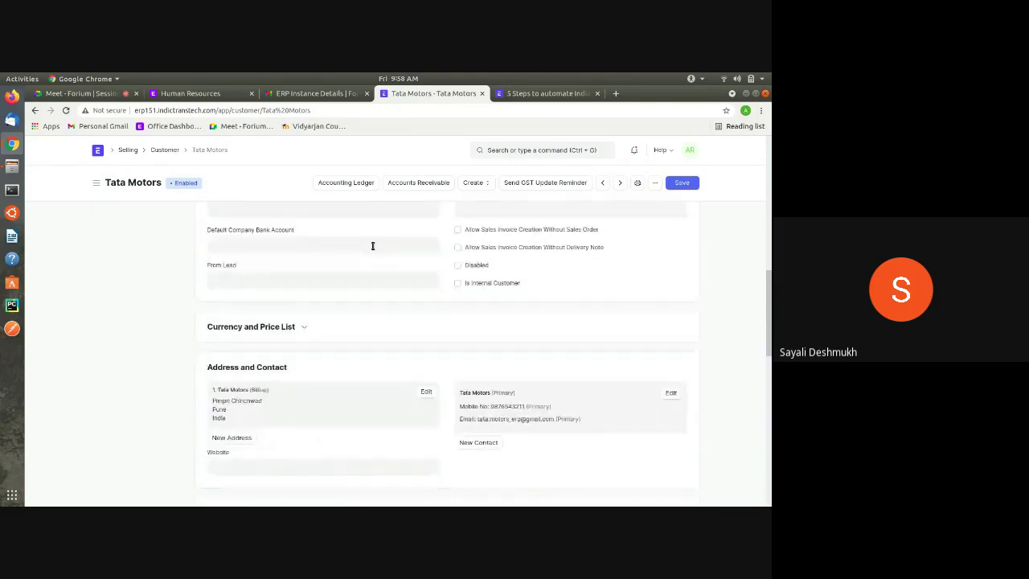
pyautogui.scroll(1, 372, 248)
pyautogui.scroll(1, 373, 250)
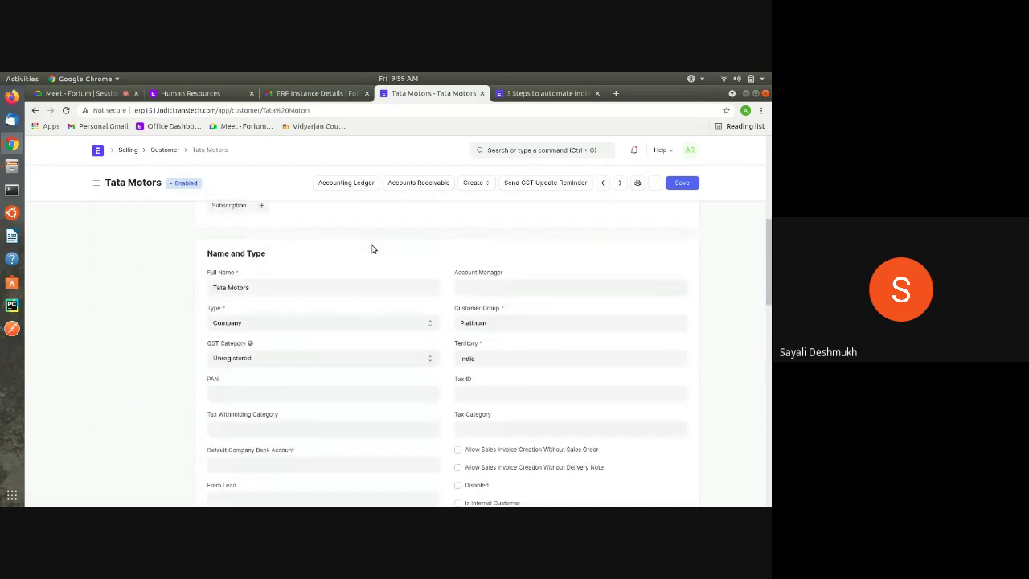
pyautogui.scroll(-6, 373, 248)
pyautogui.scroll(-3, 373, 248)
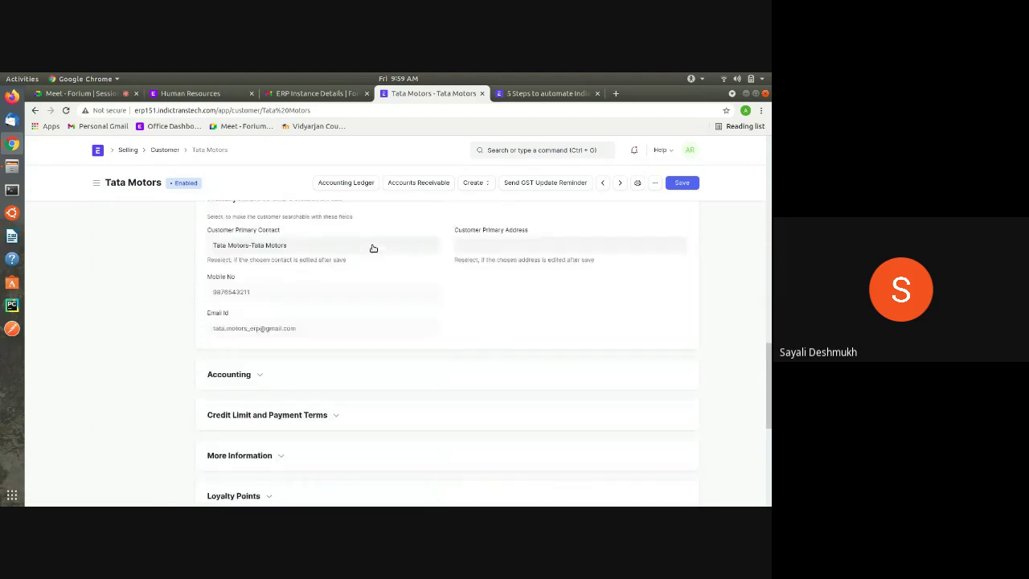
pyautogui.scroll(-1, 372, 249)
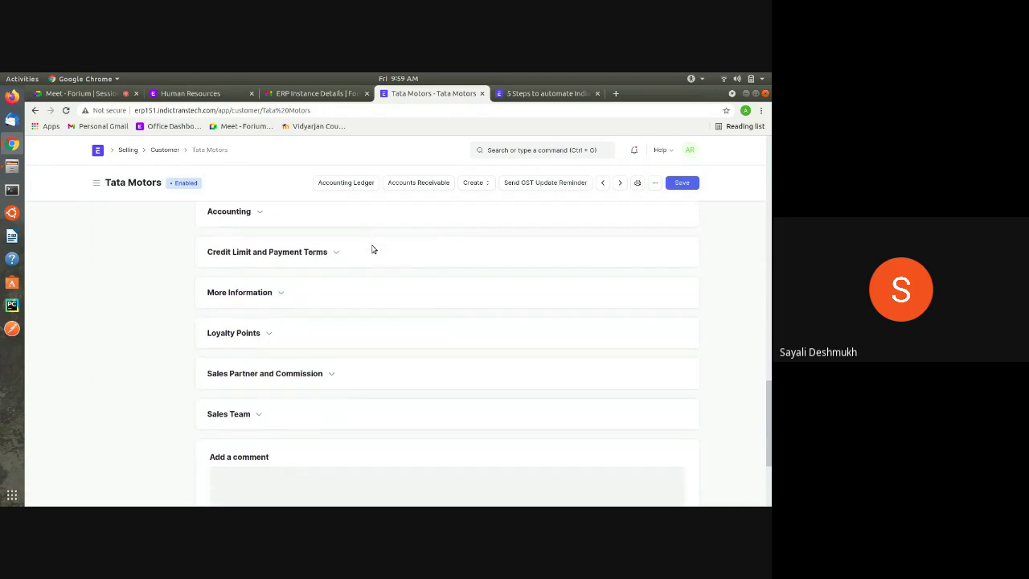
pyautogui.click(265, 297)
pyautogui.scroll(8, 356, 317)
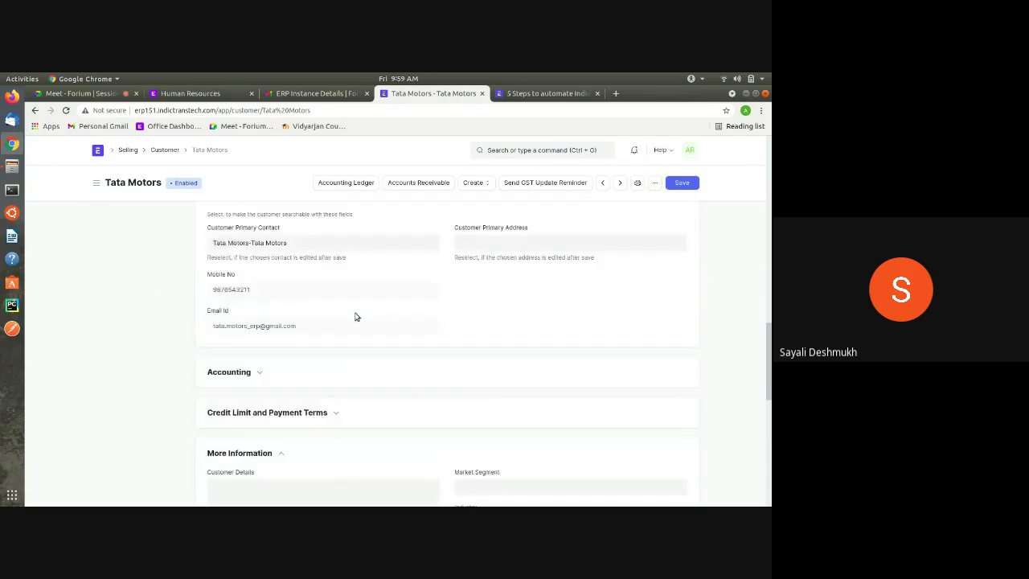
pyautogui.scroll(4, 356, 317)
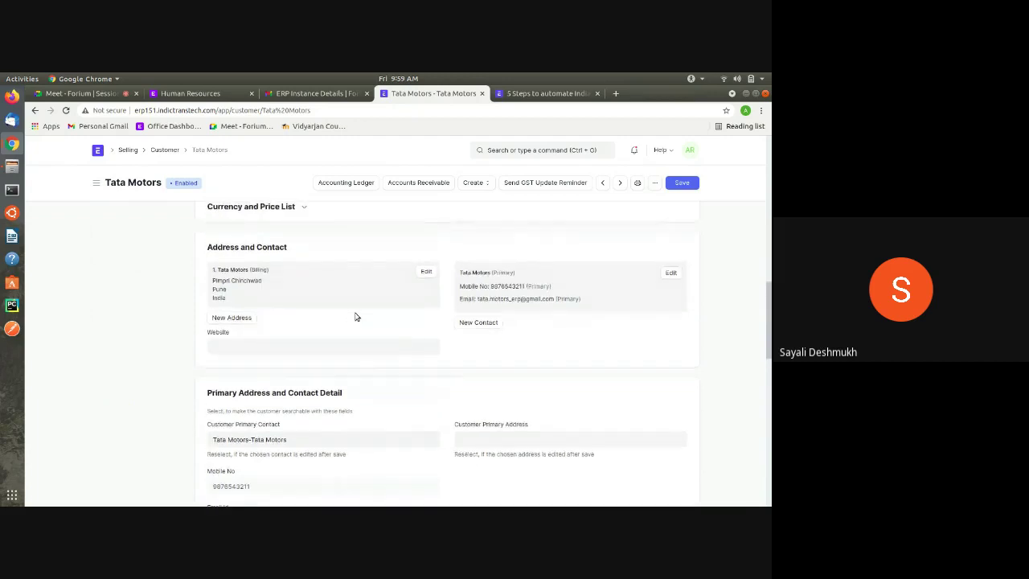
pyautogui.scroll(4, 357, 317)
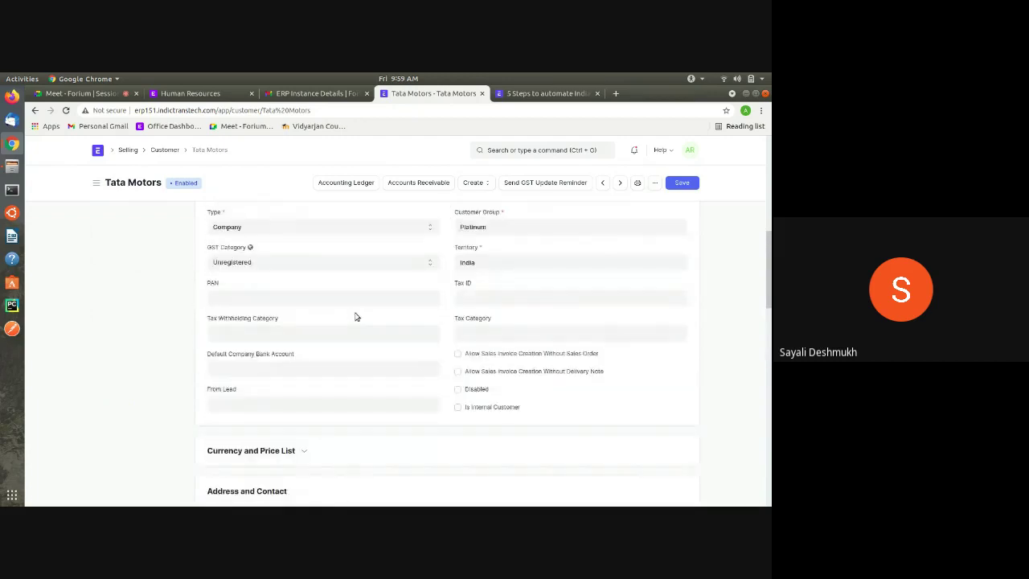
pyautogui.scroll(-6, 356, 316)
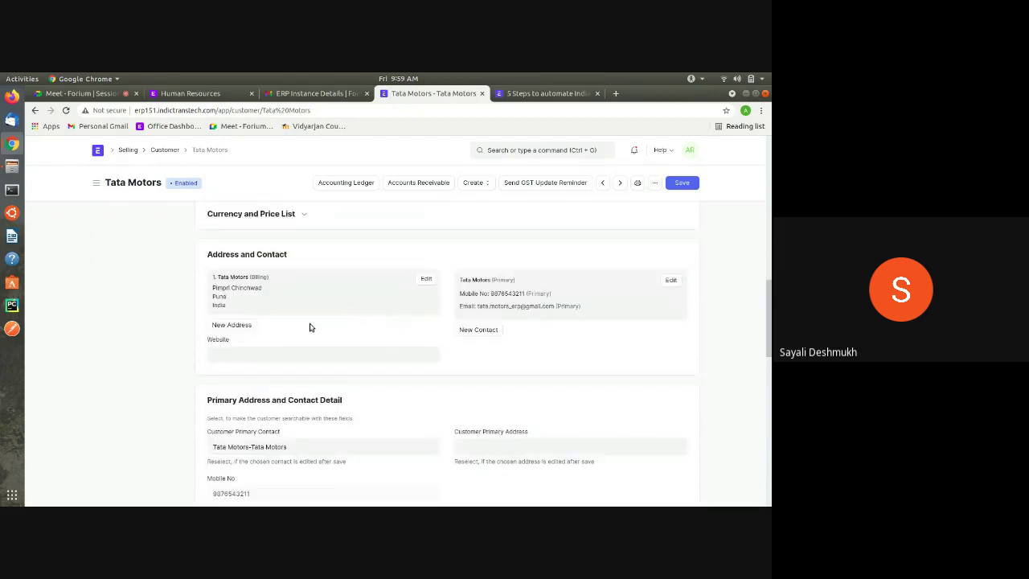
# - Start a new Tata Motors address with Address Line 1 'Pimp' and City 'Pune'
pyautogui.click(247, 326)
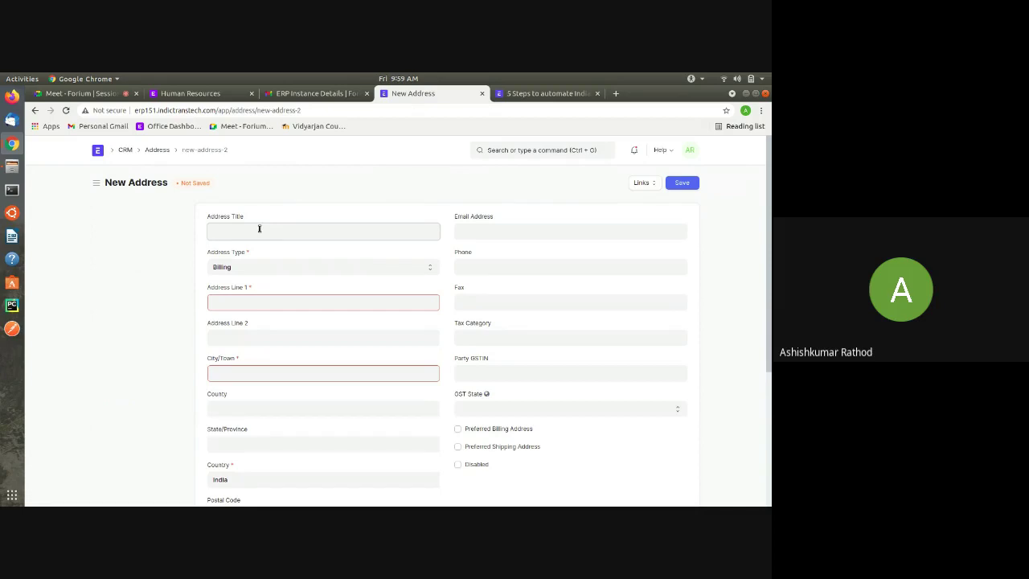
pyautogui.write('Ta')
pyautogui.press('BackSpace')
pyautogui.press('BackSpace')
pyautogui.click(299, 305)
pyautogui.write('Pimpri')
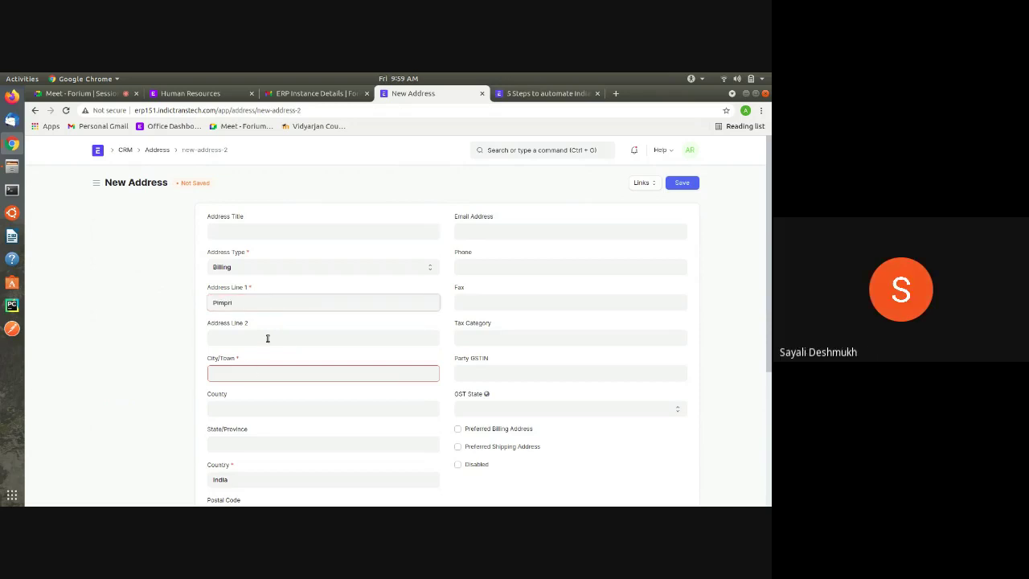
pyautogui.click(276, 370)
pyautogui.write('Pune')
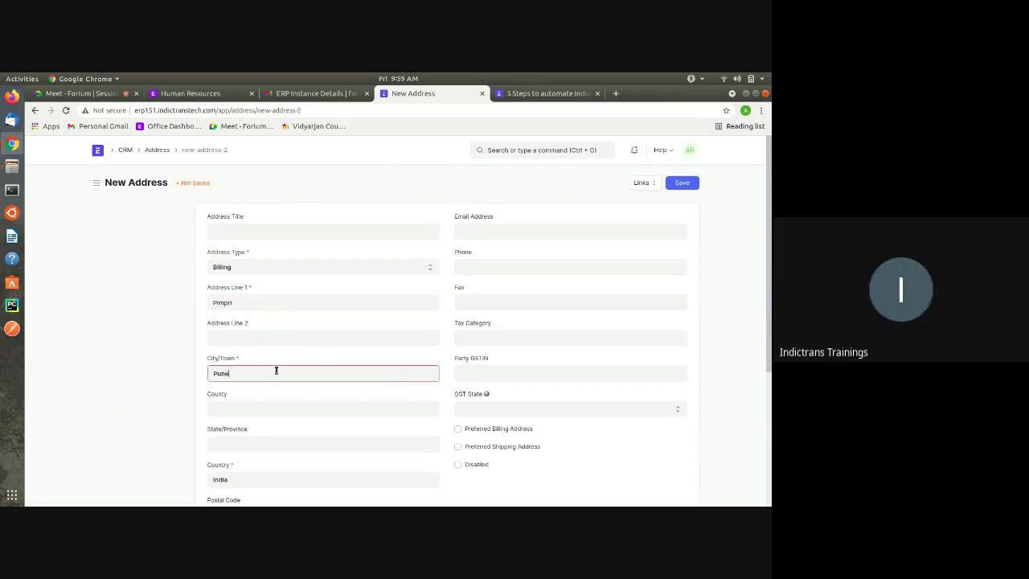
# - Set GST State to Maharashtra, save Tata Motors-Billing-1, and return to Home
pyautogui.scroll(-3, 276, 370)
pyautogui.click(536, 304)
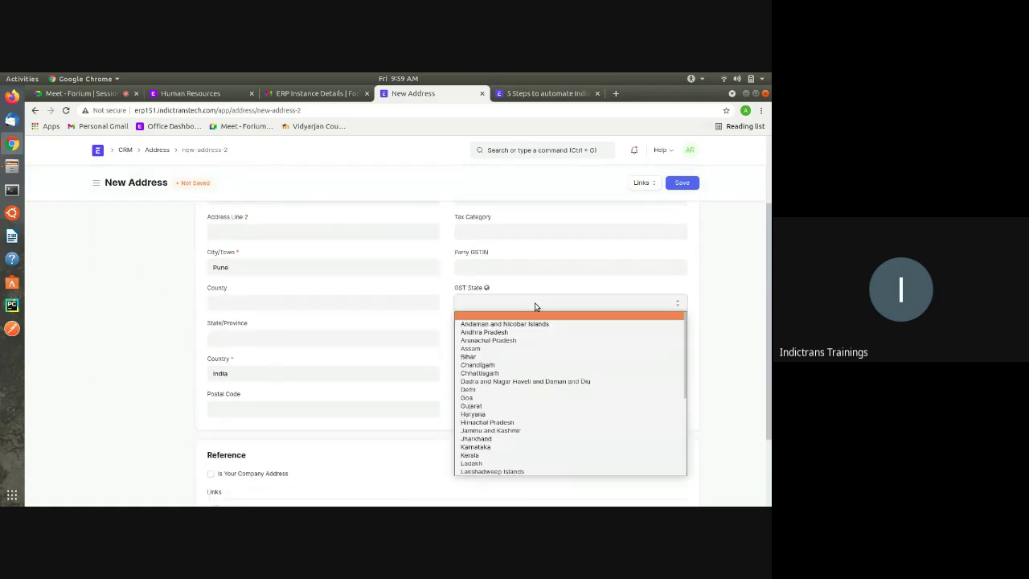
pyautogui.press('m')
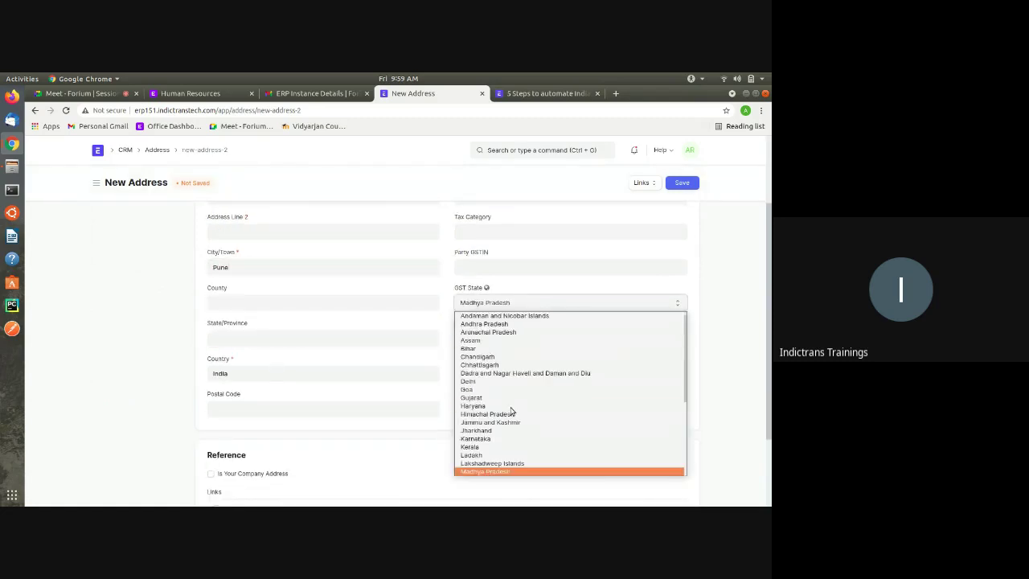
pyautogui.scroll(-1, 501, 454)
pyautogui.click(500, 458)
pyautogui.scroll(-3, 417, 389)
pyautogui.scroll(1, 506, 329)
pyautogui.click(682, 184)
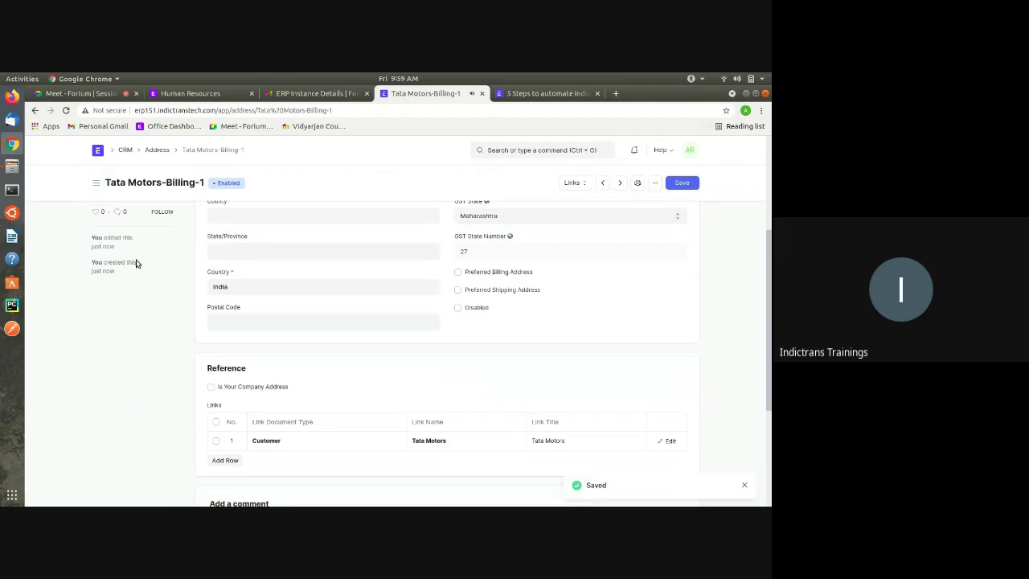
pyautogui.click(97, 152)
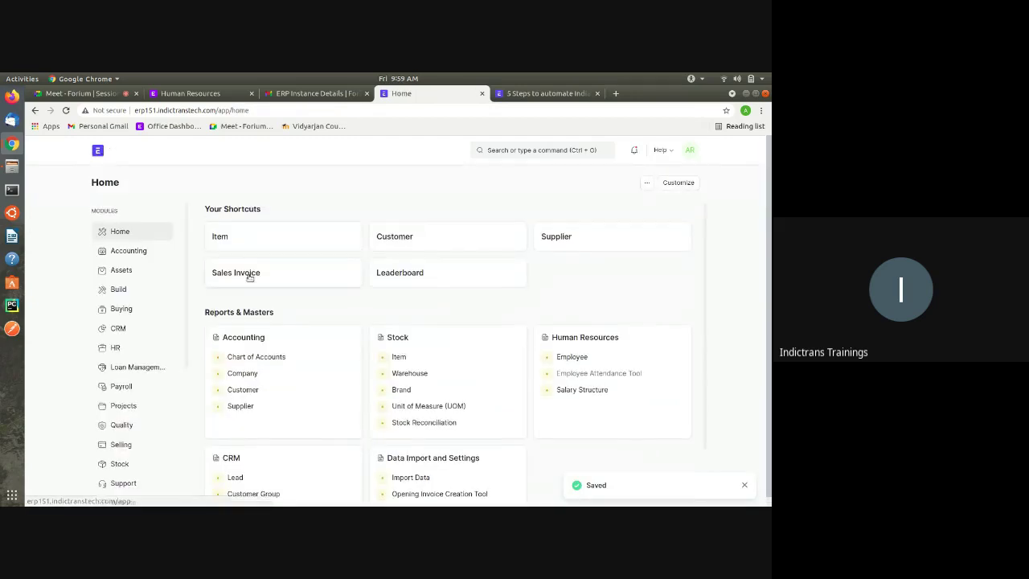
# - Open customer Toyota and start a new address with Address Line 1 'ABCD'
pyautogui.click(409, 241)
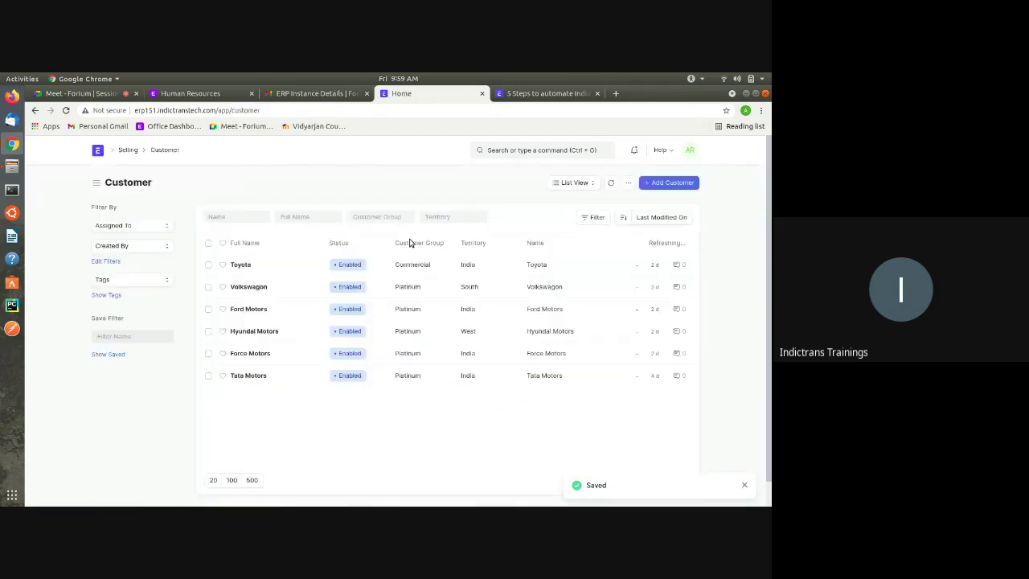
pyautogui.click(241, 265)
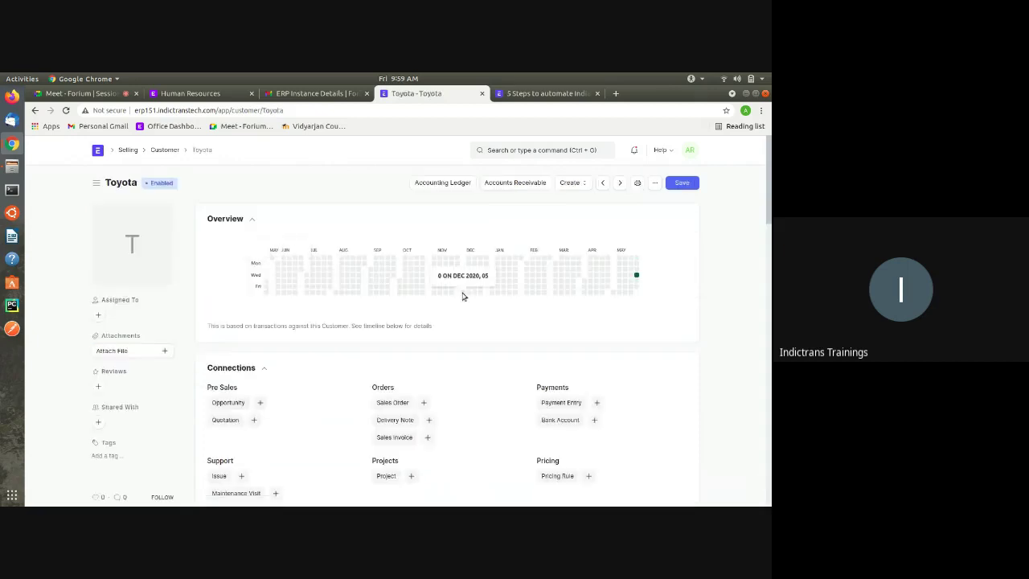
pyautogui.scroll(-10, 462, 297)
pyautogui.scroll(-3, 462, 296)
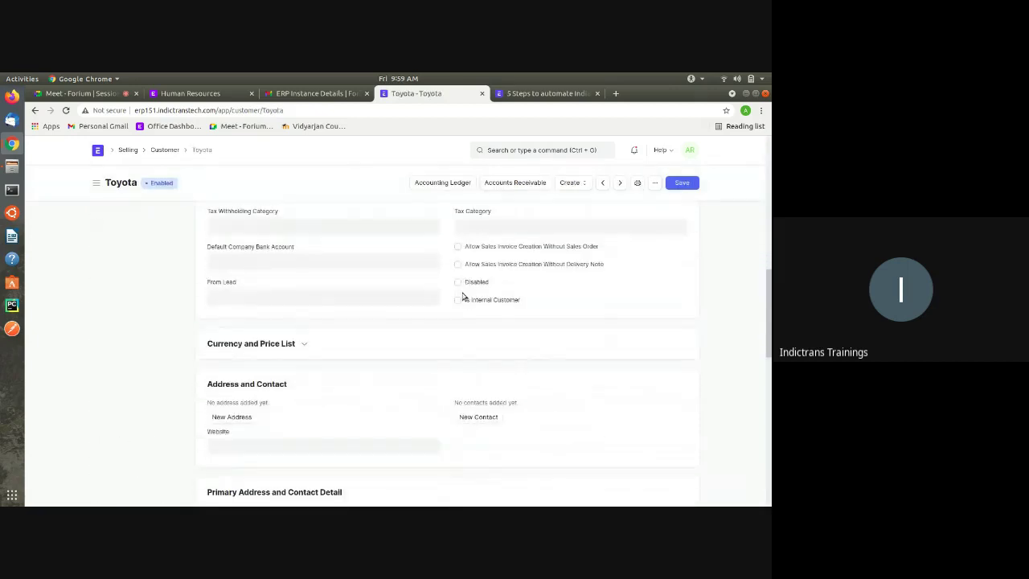
pyautogui.click(231, 294)
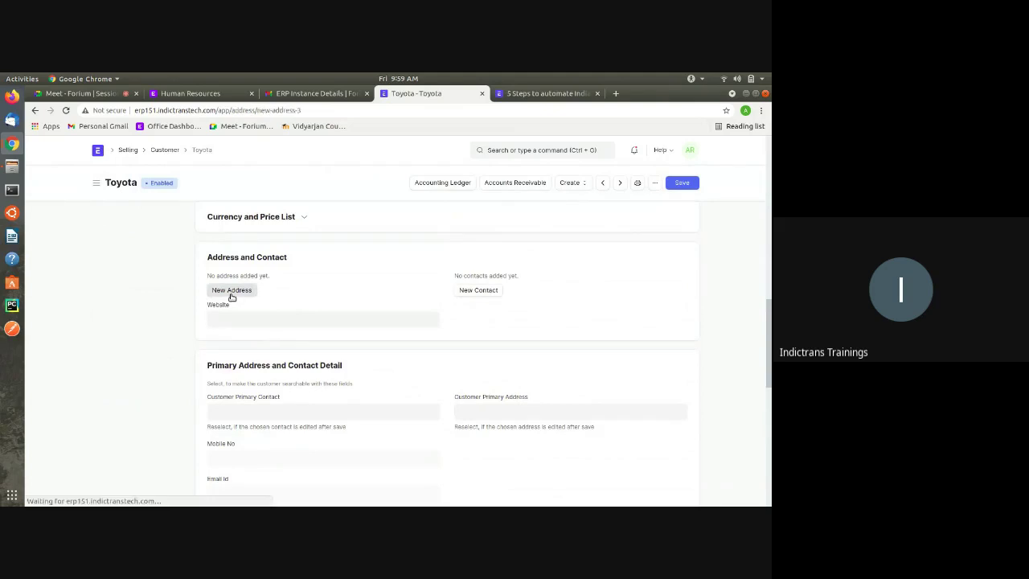
pyautogui.click(281, 302)
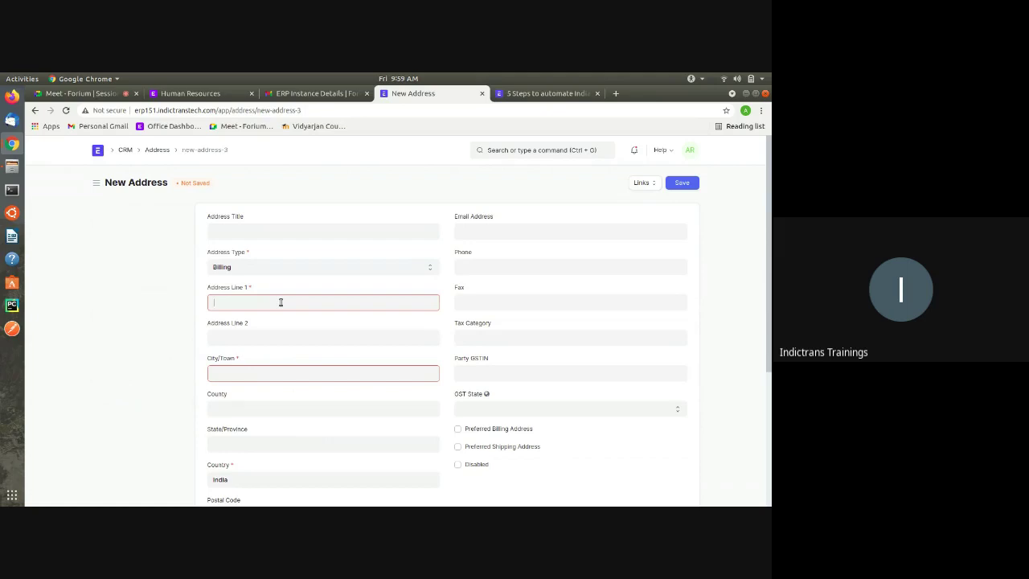
pyautogui.write('ABCD')
pyautogui.click(279, 373)
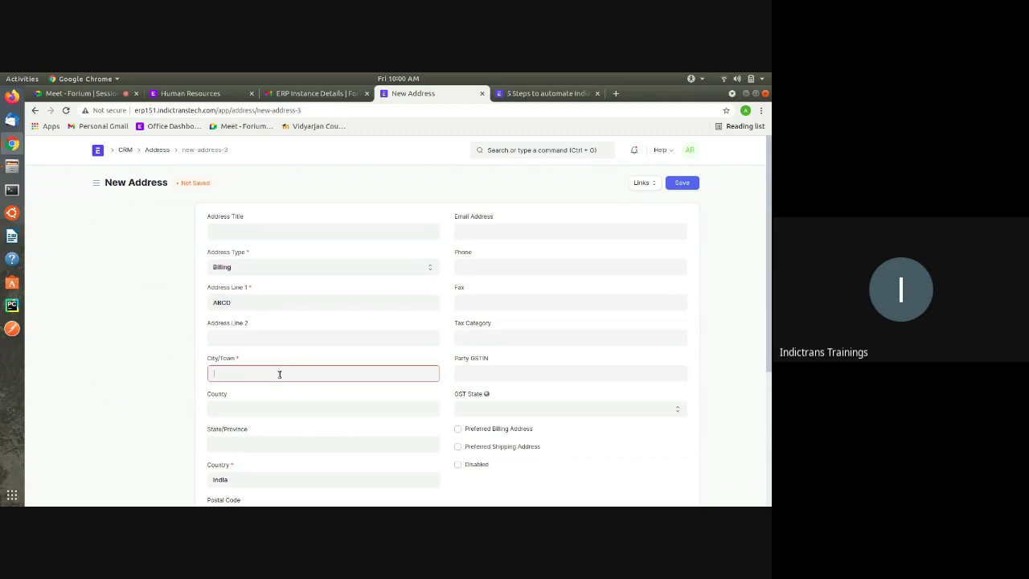
# - Set GST State to Karnataka and city to 'Humpi', then save Toyota-Billing
pyautogui.click(526, 410)
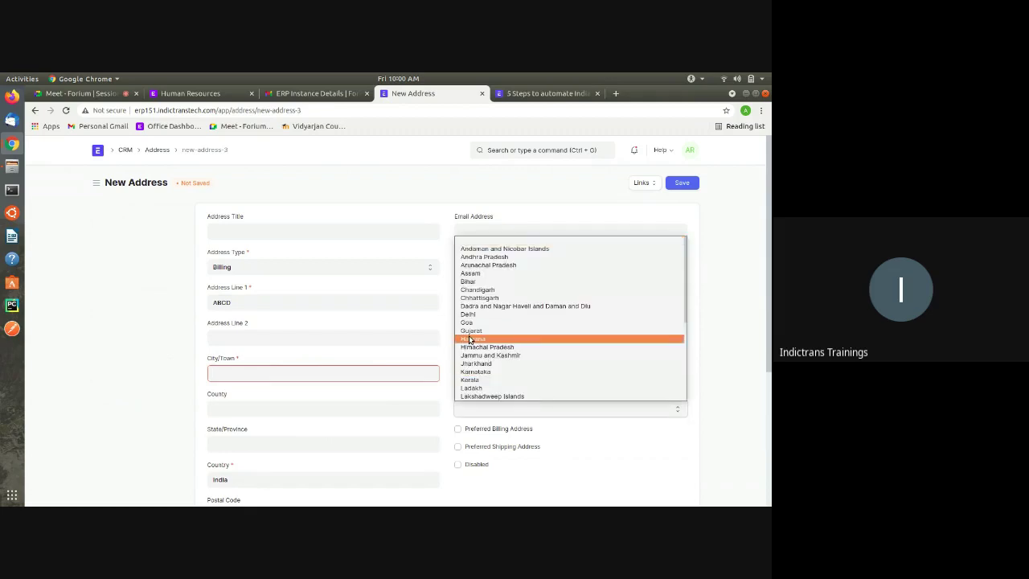
pyautogui.scroll(-5, 470, 341)
pyautogui.scroll(4, 470, 340)
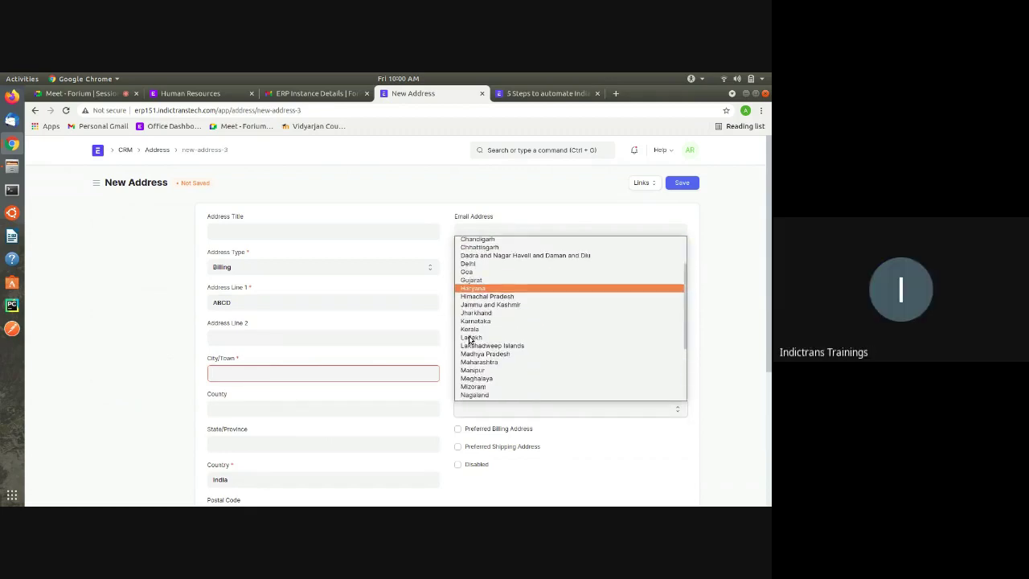
pyautogui.press('k')
pyautogui.press('Return')
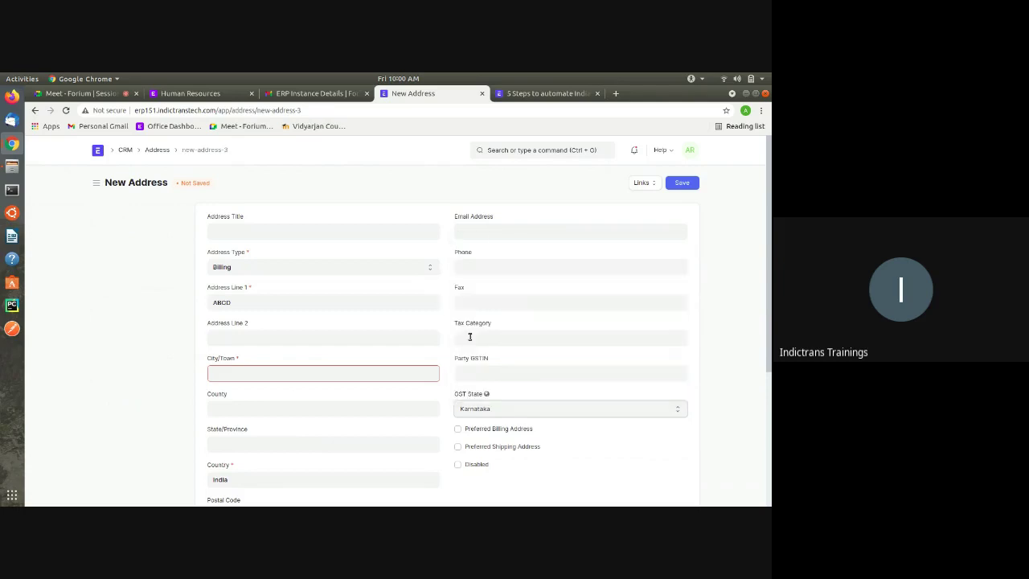
pyautogui.click(321, 373)
pyautogui.write('Hump')
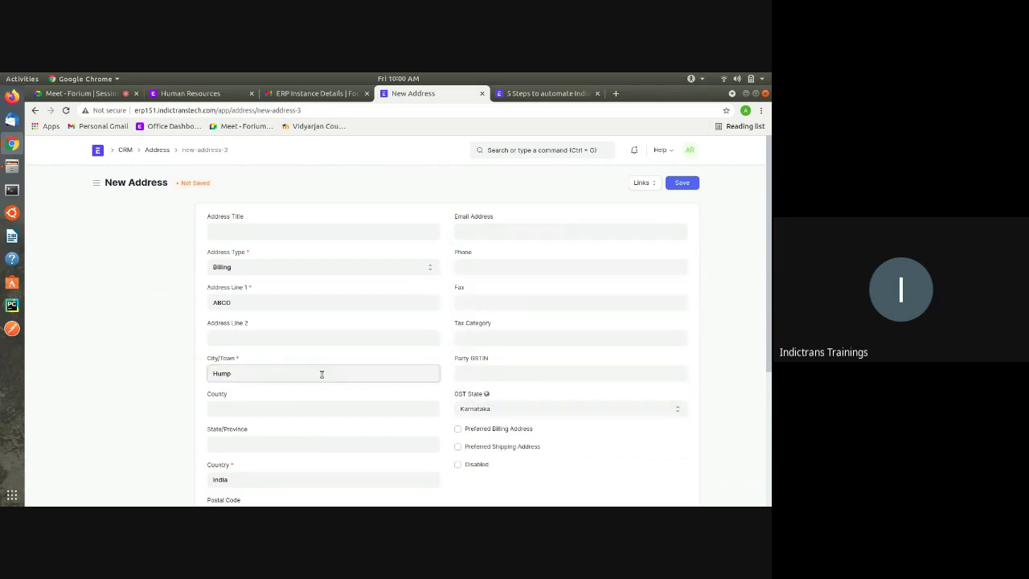
pyautogui.write('ou')
pyautogui.click(683, 184)
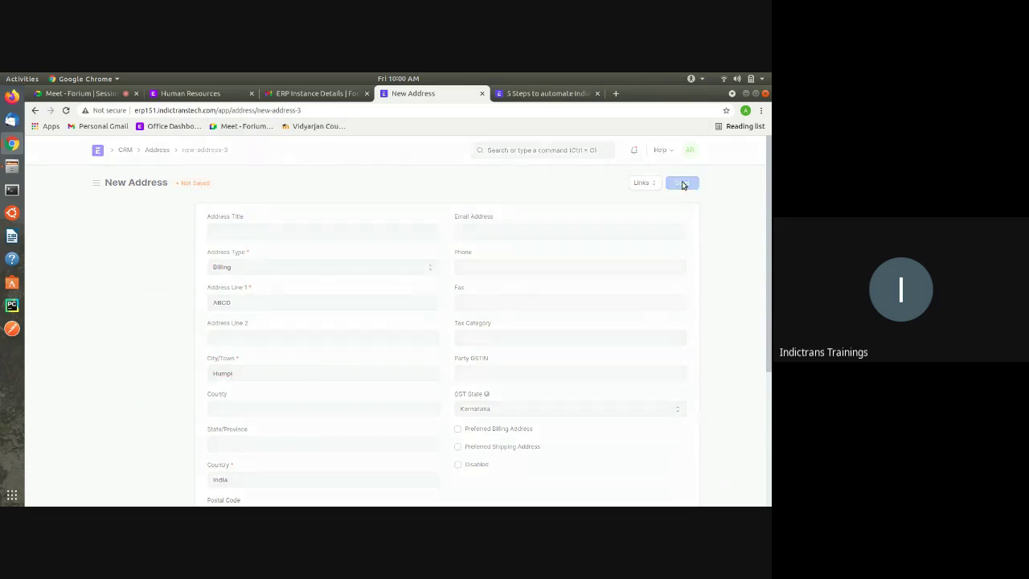
pyautogui.scroll(-4, 401, 377)
pyautogui.scroll(-3, 402, 378)
pyautogui.scroll(10, 402, 381)
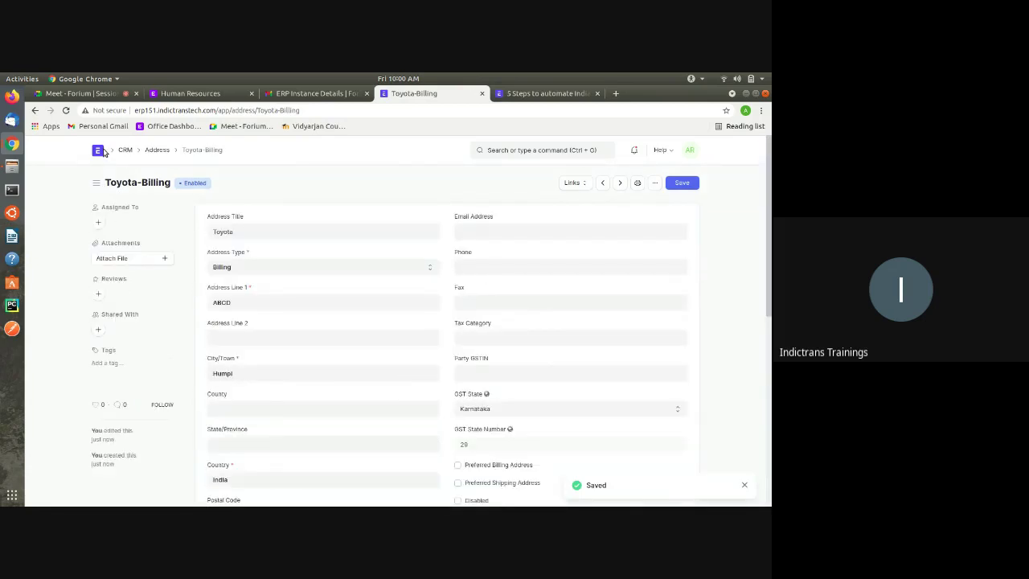
# - Bring up the '5 Steps to automate Indian GST' article at Step 2 on GST accounts
pyautogui.click(541, 93)
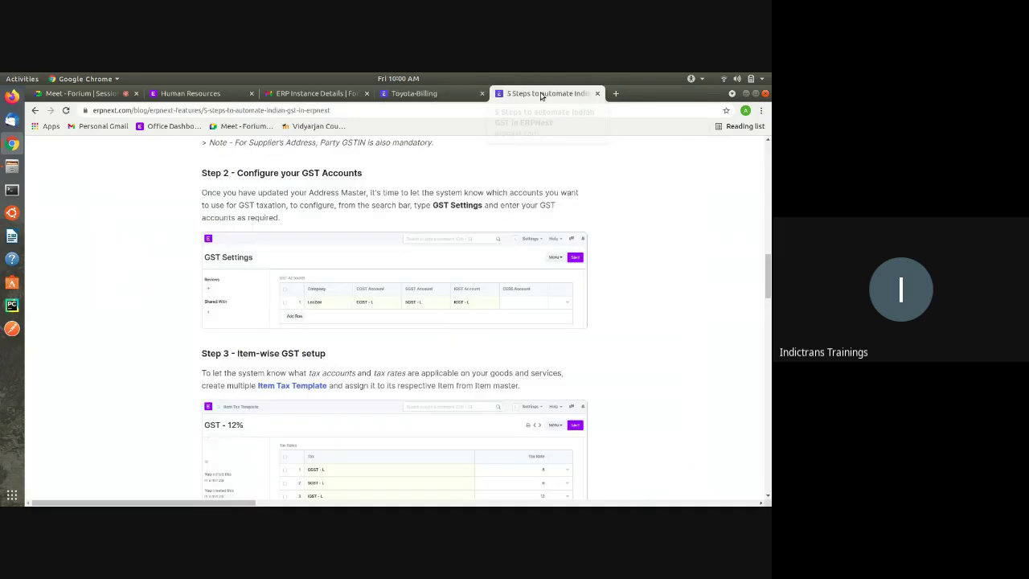
pyautogui.hotkey('ctrl', 'pageup')
pyautogui.hotkey('ctrl', 'pageup')
pyautogui.click(537, 93)
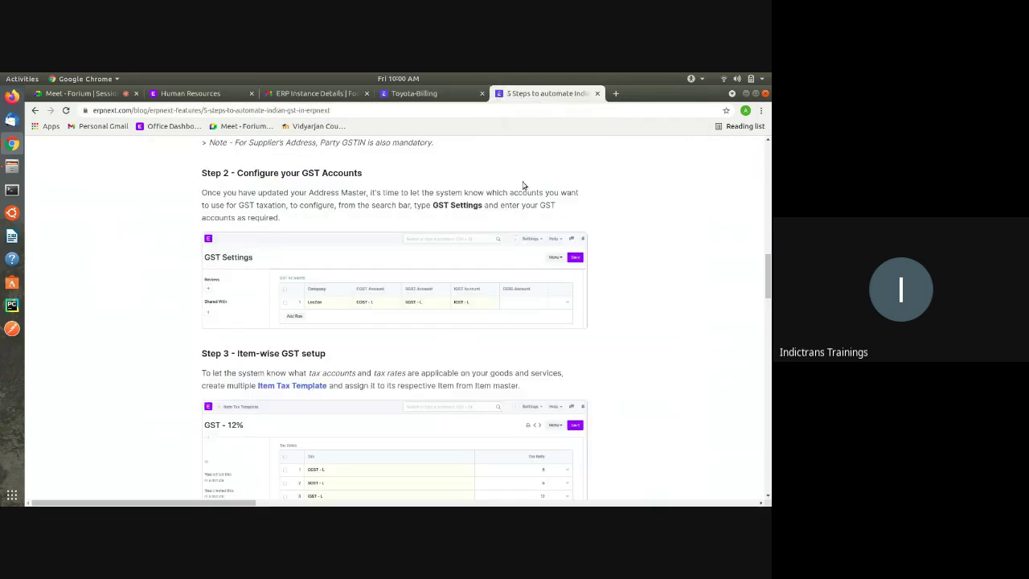
pyautogui.scroll(-1, 495, 300)
pyautogui.scroll(-1, 495, 300)
pyautogui.scroll(1, 496, 300)
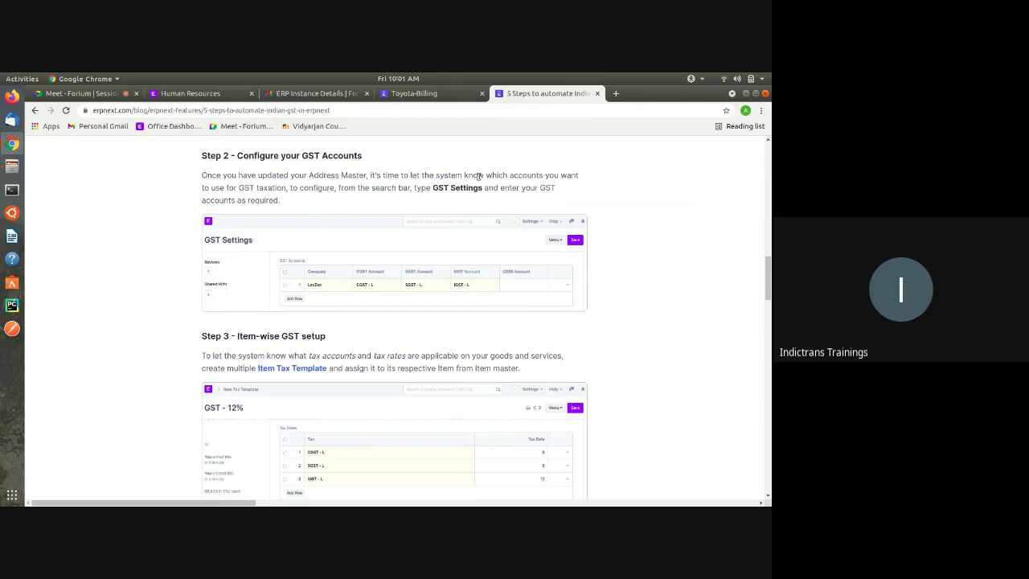
# - Open the GST Settings page through the awesome bar search
pyautogui.click(425, 93)
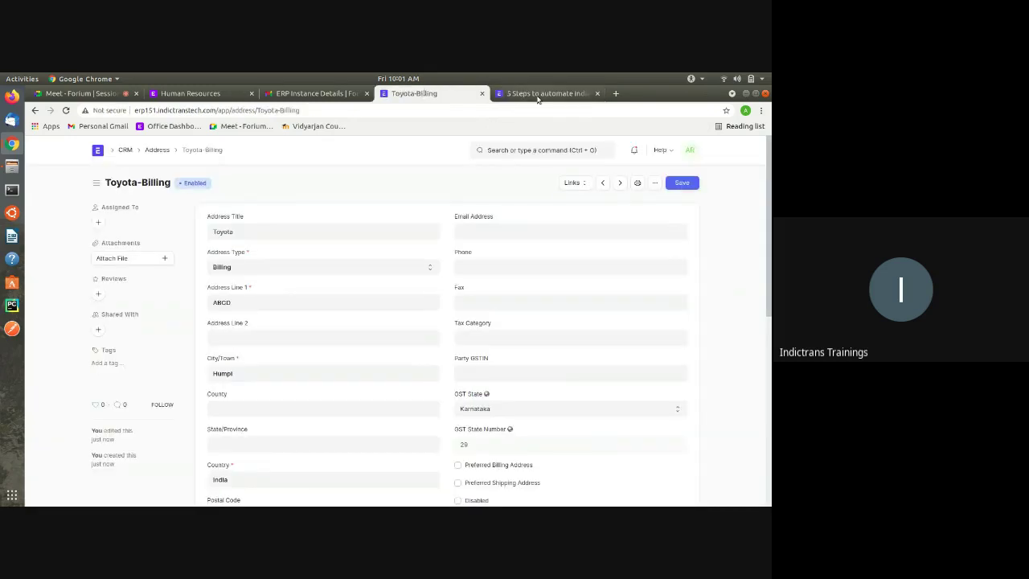
pyautogui.click(520, 149)
pyautogui.write('c')
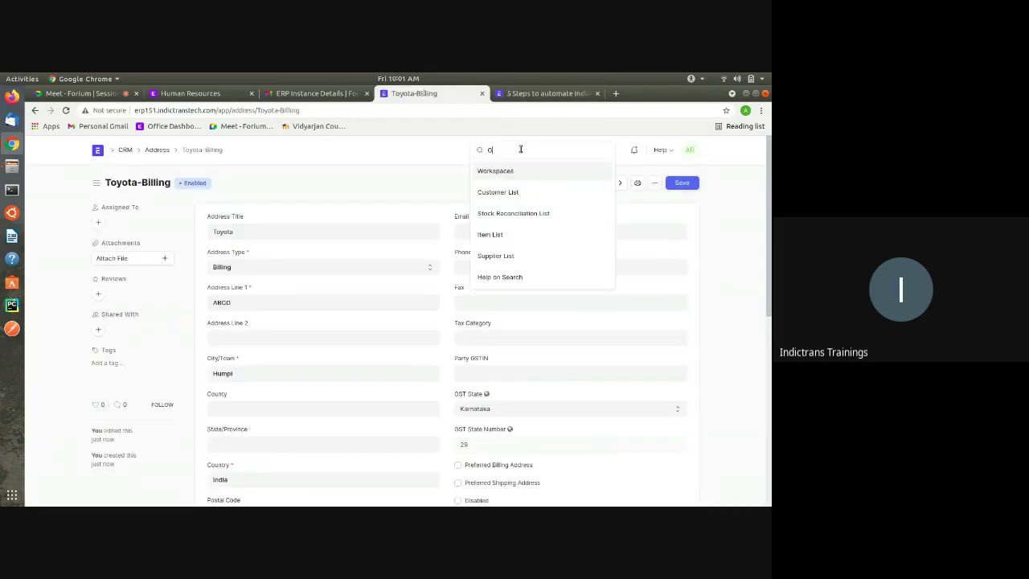
pyautogui.write('ST set')
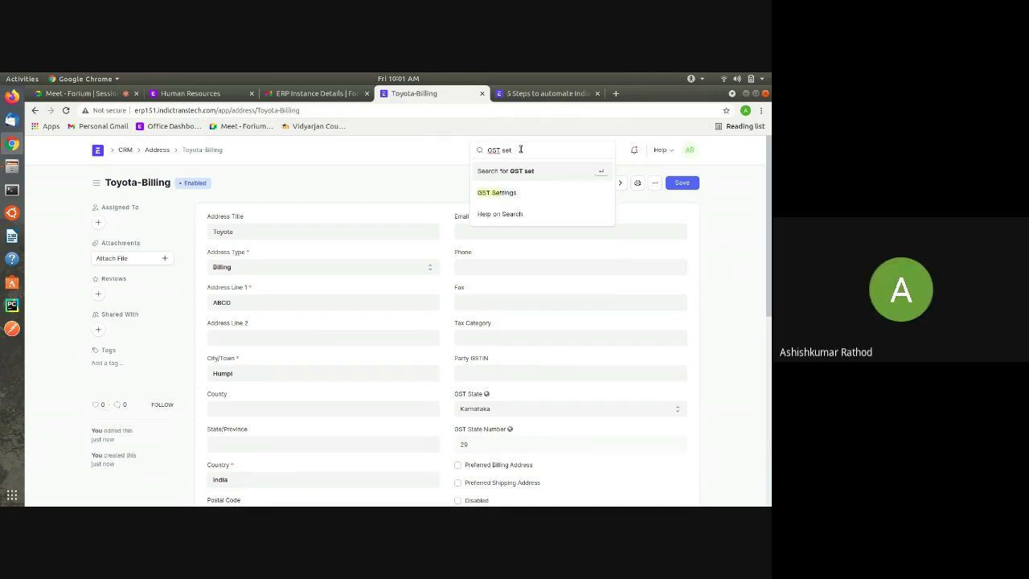
pyautogui.press('Return')
pyautogui.click(547, 93)
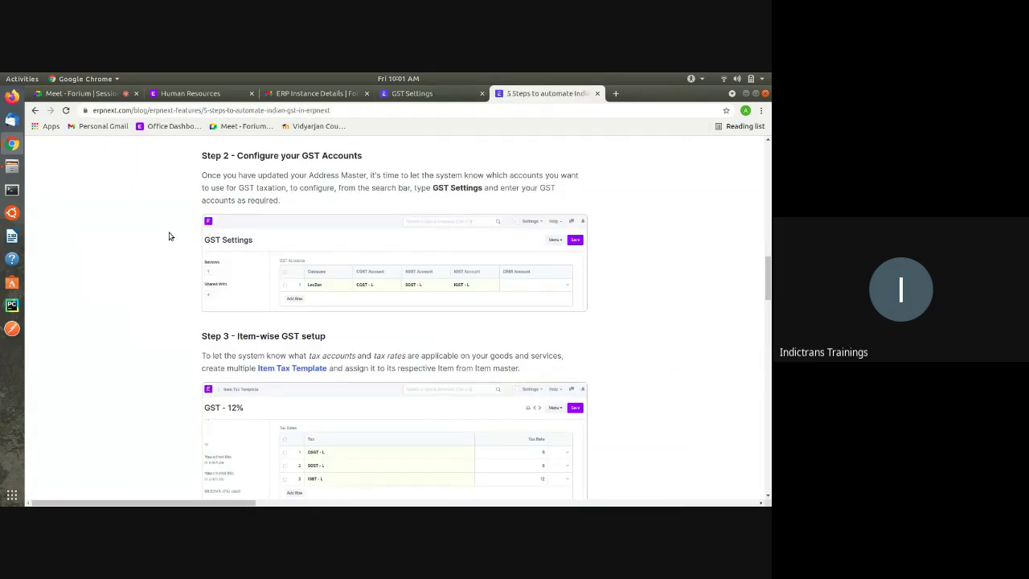
pyautogui.click(413, 94)
pyautogui.click(269, 247)
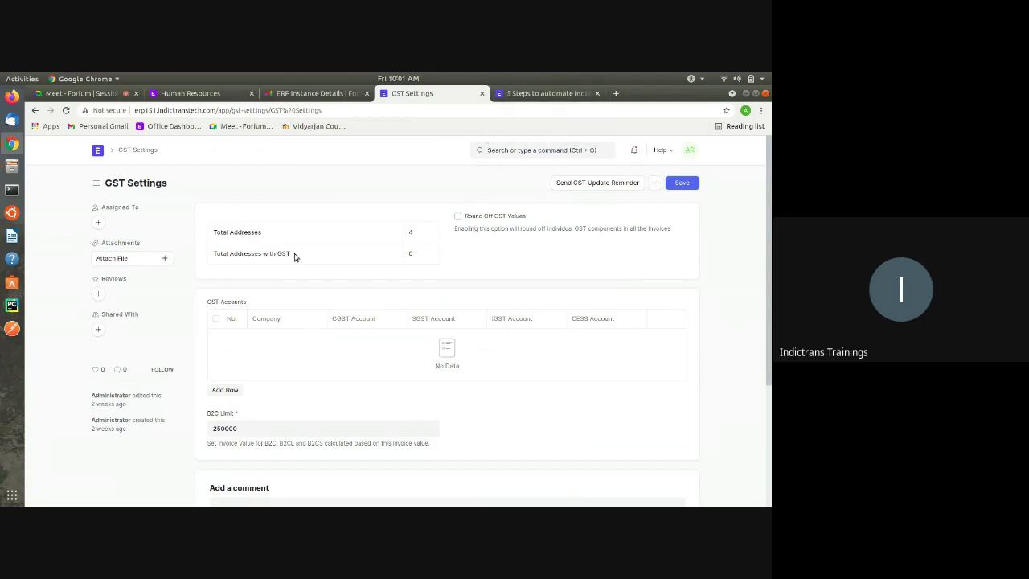
pyautogui.scroll(-2, 334, 352)
pyautogui.scroll(-2, 334, 352)
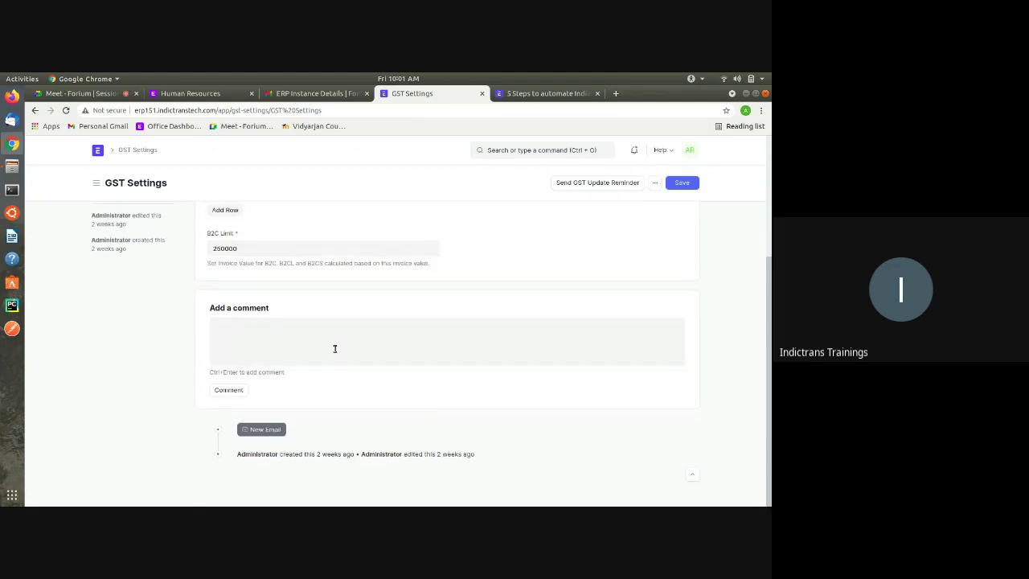
pyautogui.scroll(3, 334, 348)
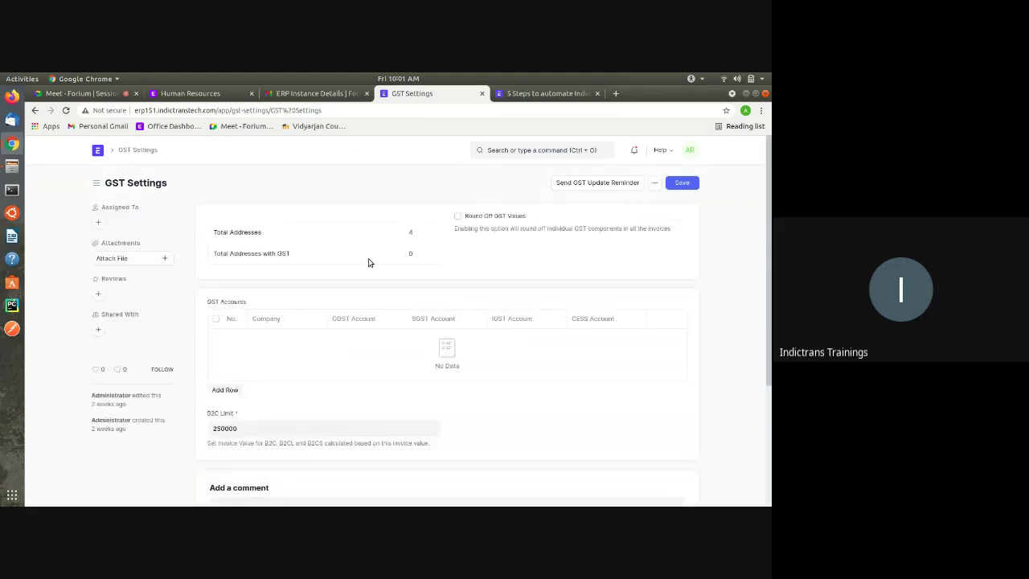
pyautogui.scroll(-1, 369, 262)
# - Add a GST Accounts row with CGST - NITP, SGST - NITP and IGST - NITP
pyautogui.click(224, 342)
pyautogui.scroll(-1, 222, 344)
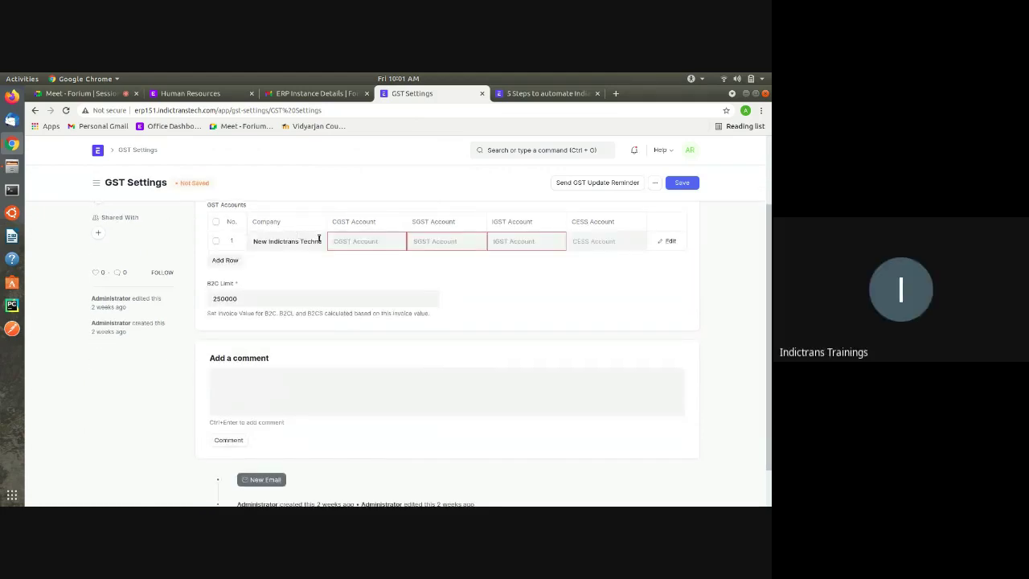
pyautogui.click(358, 243)
pyautogui.write('cGST')
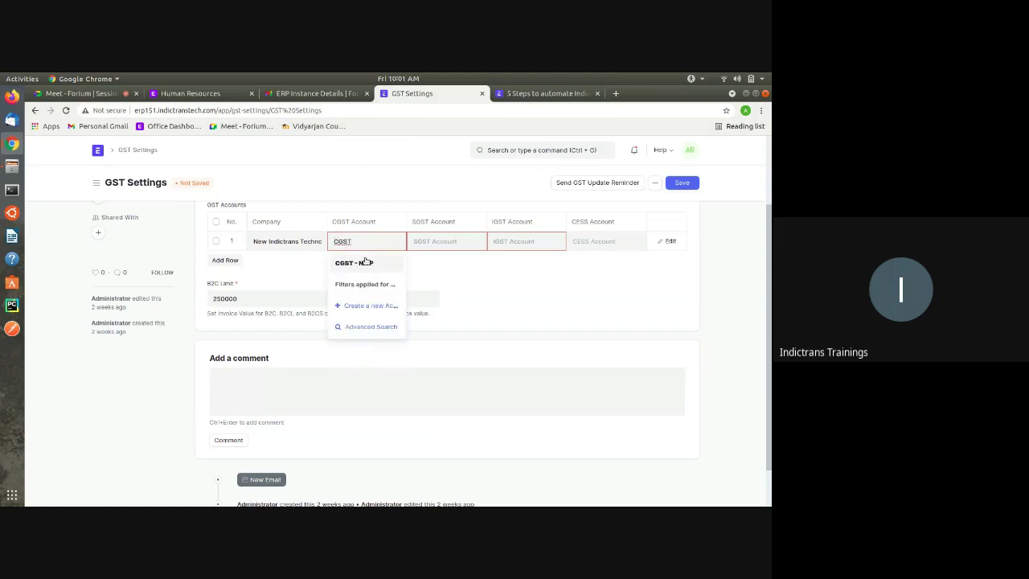
pyautogui.click(365, 263)
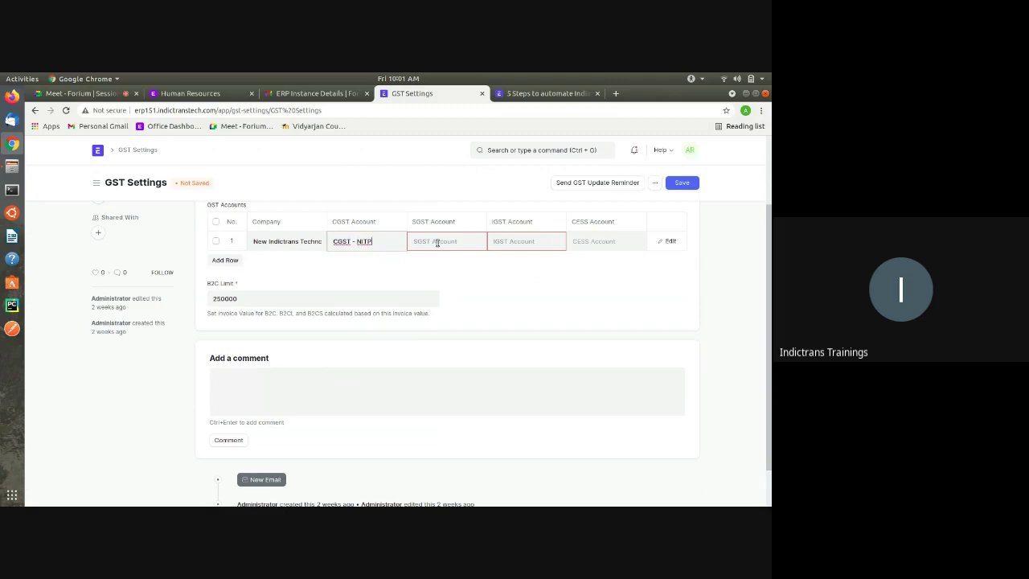
pyautogui.click(437, 243)
pyautogui.write('SGST')
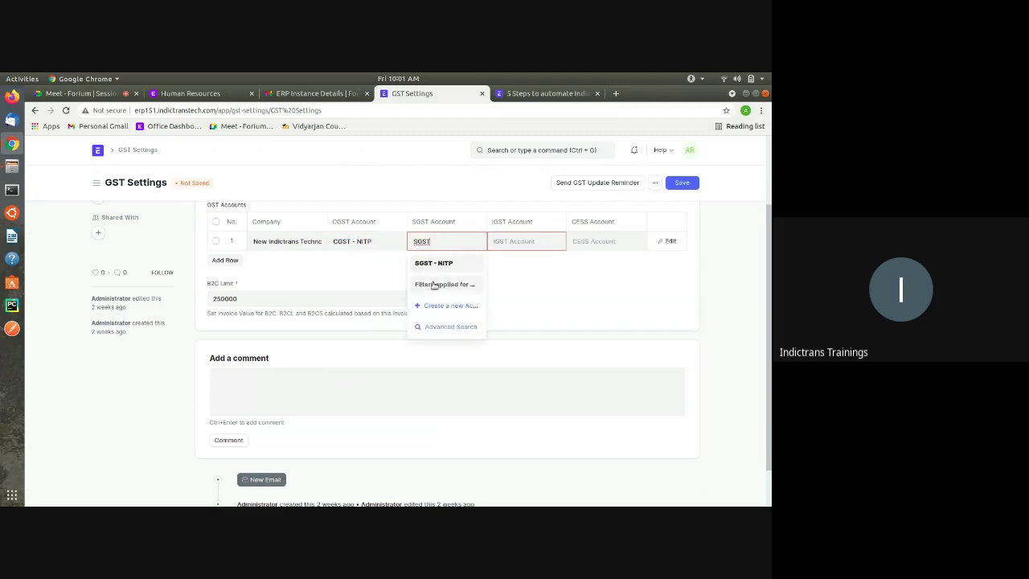
pyautogui.click(432, 262)
pyautogui.click(517, 235)
pyautogui.write('I')
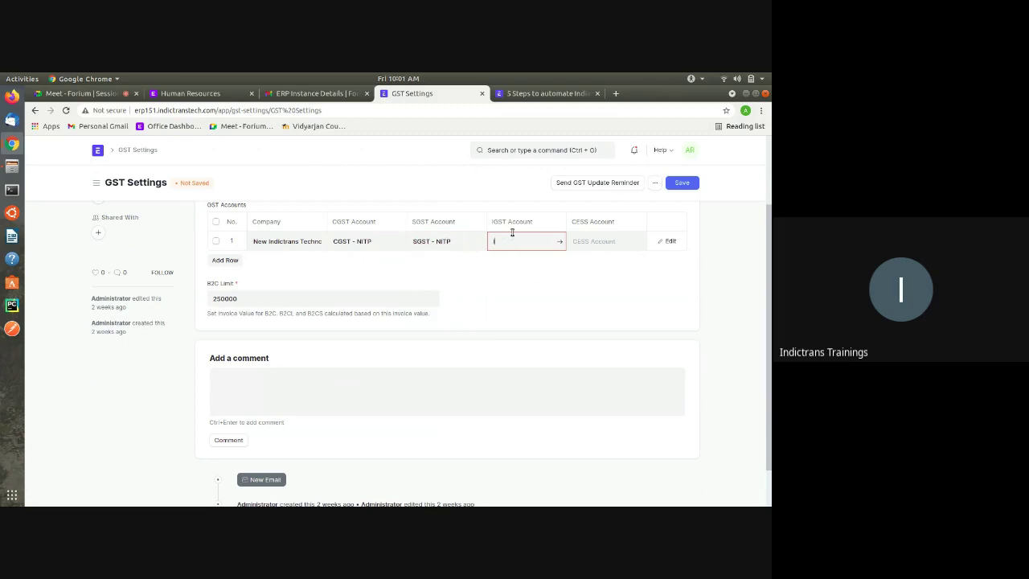
pyautogui.write('GST')
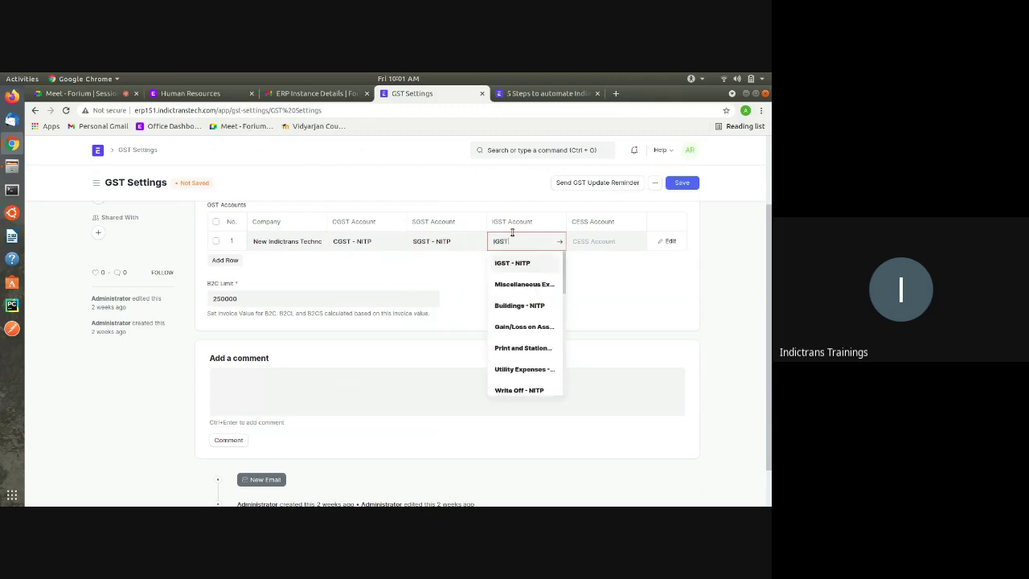
pyautogui.press('Return')
# - Leave the CESS account empty and save the GST Settings
pyautogui.click(586, 240)
pyautogui.write('CE')
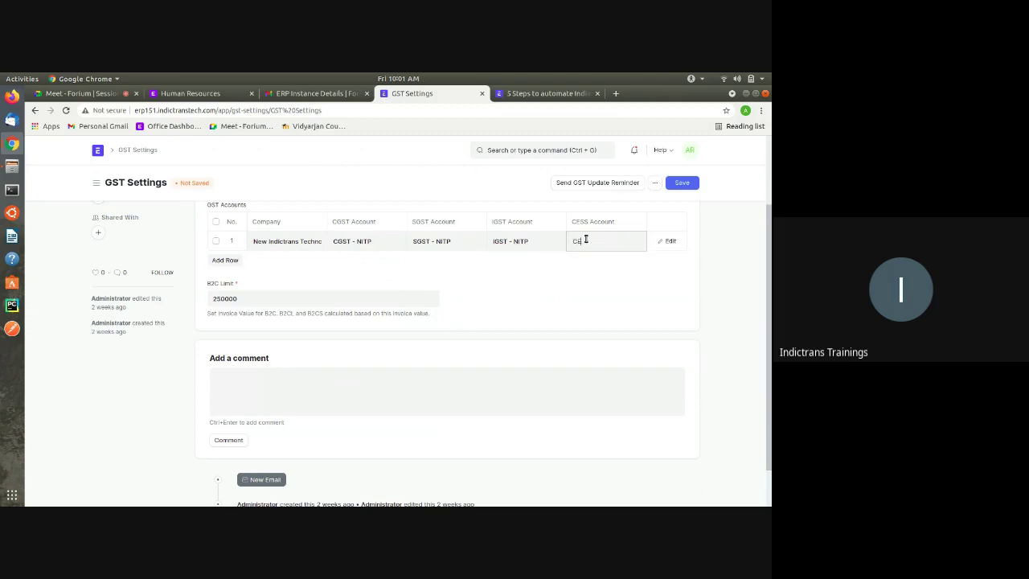
pyautogui.press('BackSpace')
pyautogui.press('BackSpace')
pyautogui.press('Escape')
pyautogui.click(679, 184)
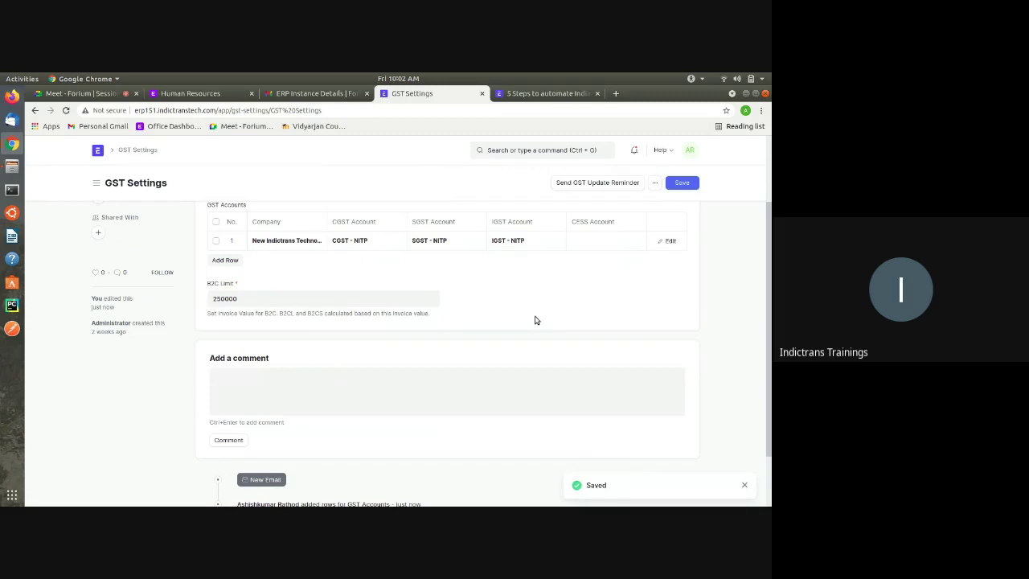
pyautogui.click(526, 93)
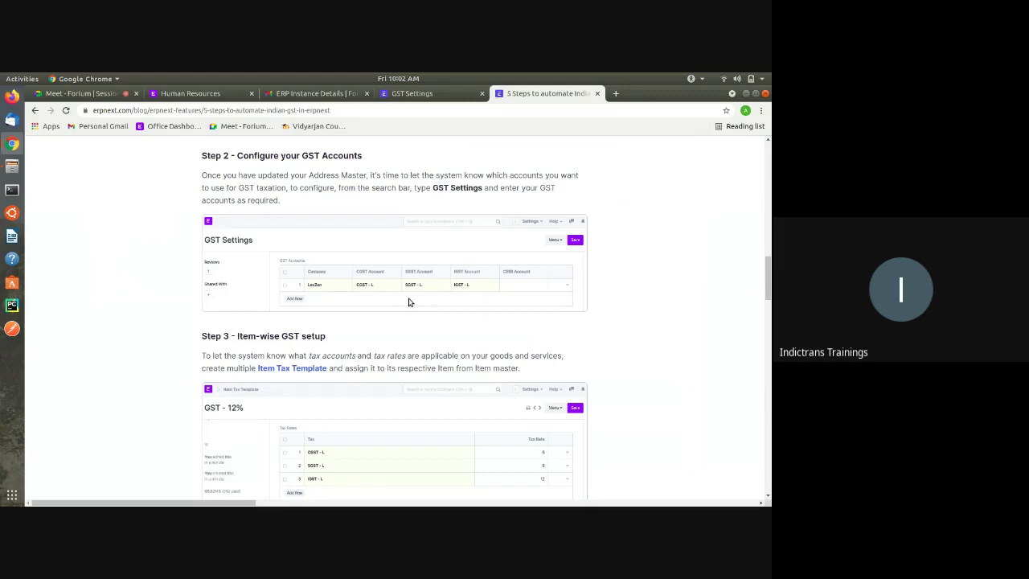
pyautogui.scroll(-3, 408, 300)
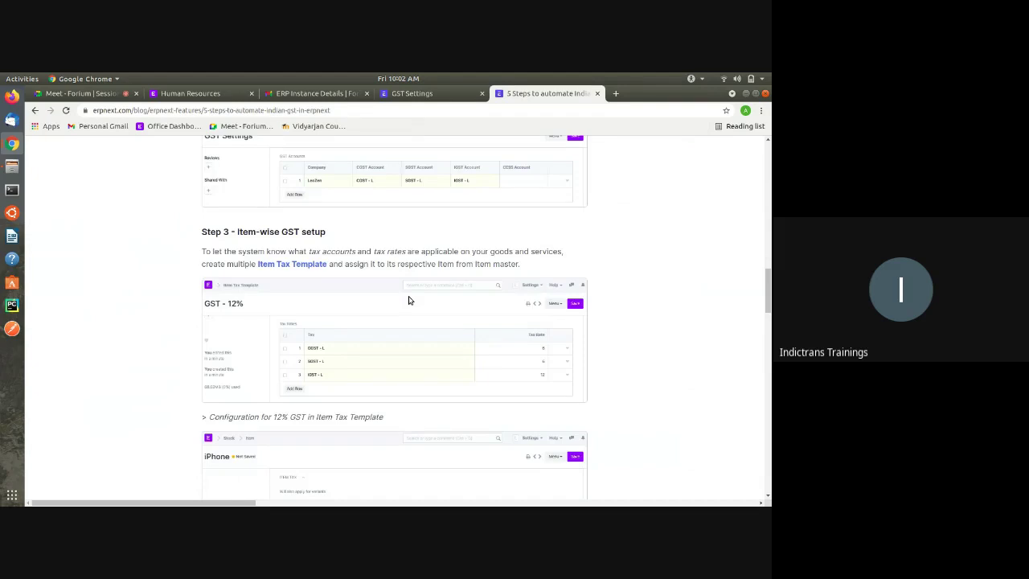
pyautogui.scroll(1, 408, 300)
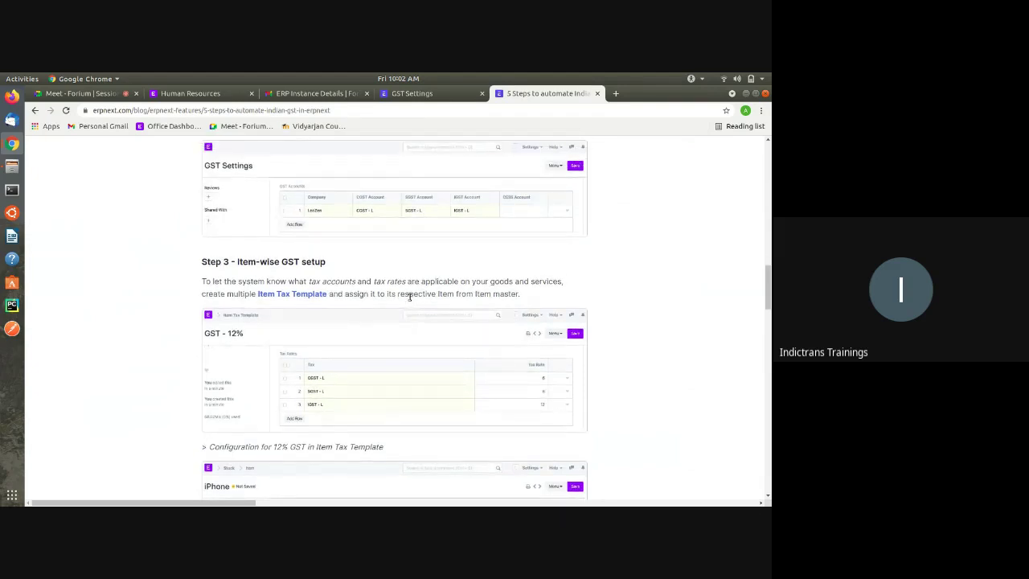
pyautogui.scroll(-1, 409, 297)
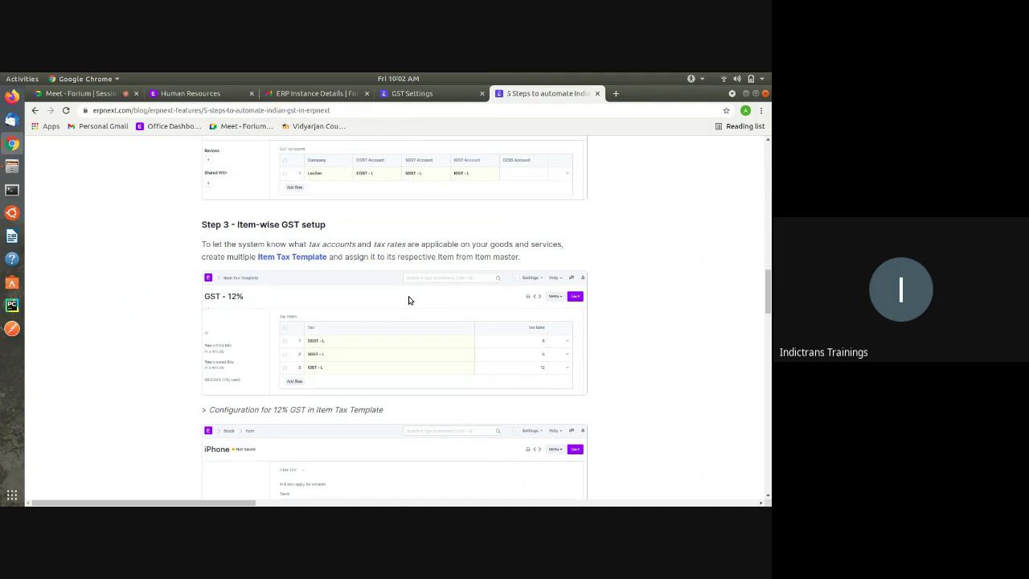
pyautogui.scroll(-1, 408, 299)
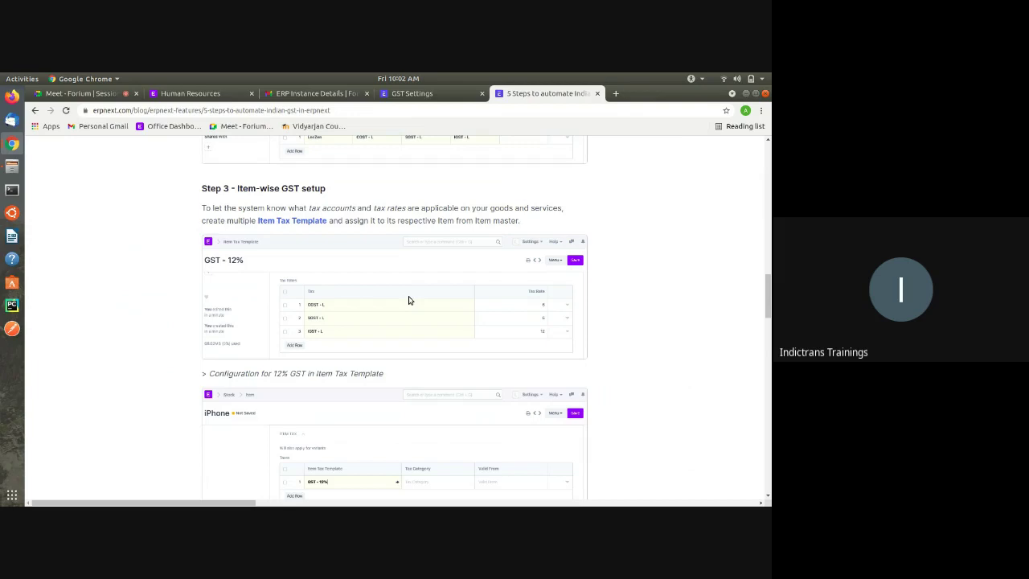
# - From the GST Settings page, search 'item tax' and open the Item Tax Template list
pyautogui.click(417, 94)
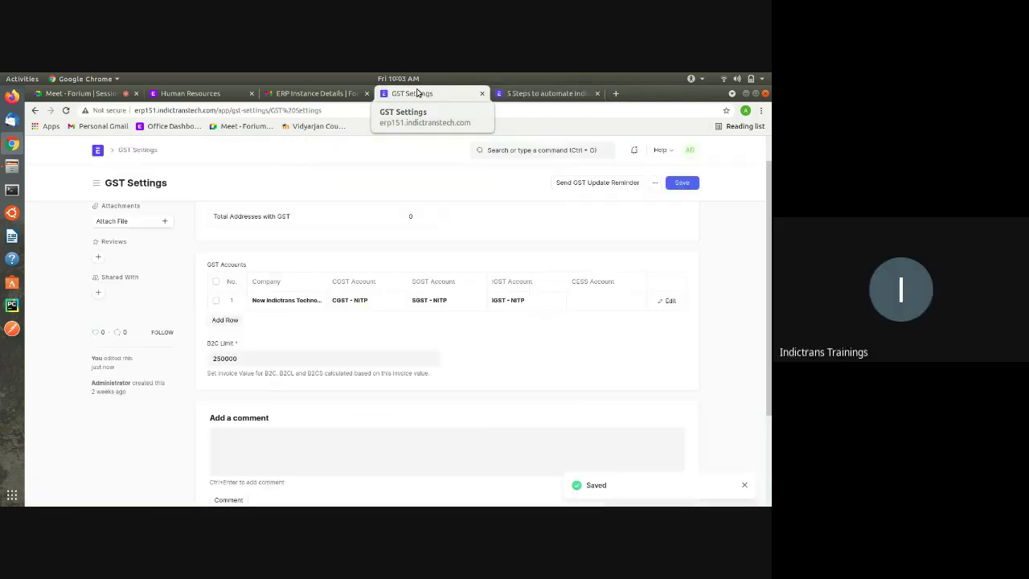
pyautogui.click(527, 151)
pyautogui.write('it')
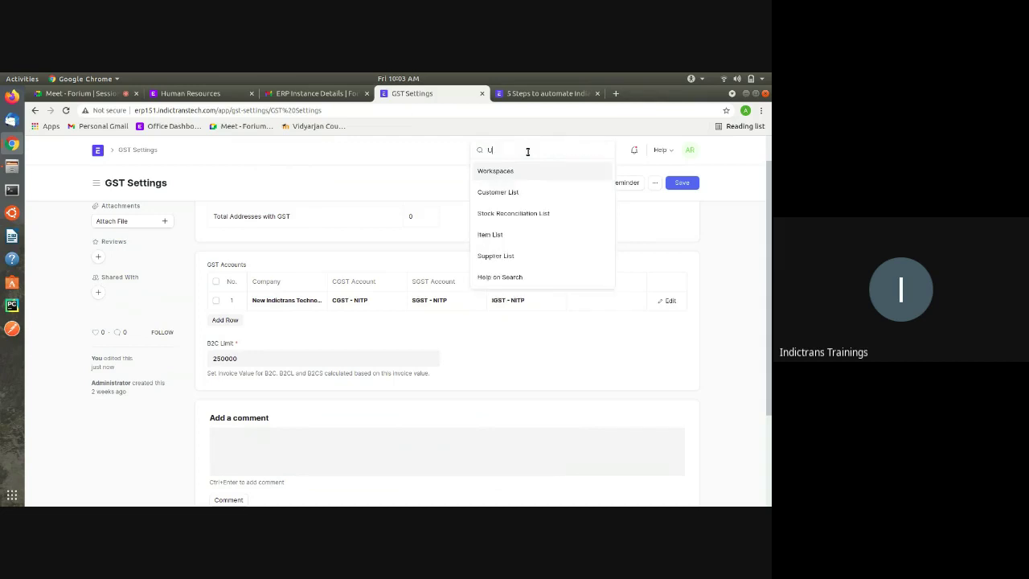
pyautogui.write('em tax')
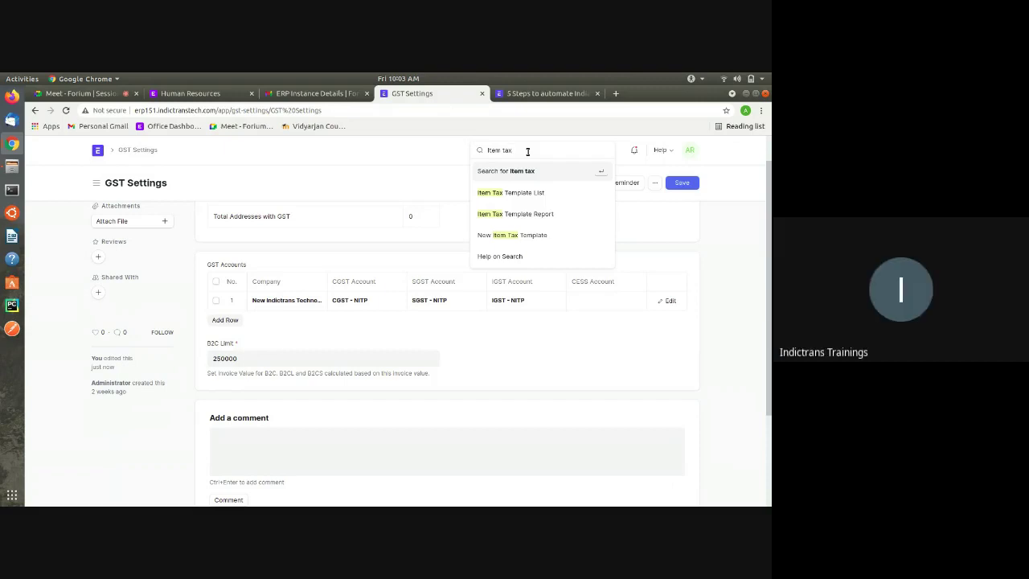
pyautogui.press('Down')
pyautogui.press('Down')
pyautogui.press('Up')
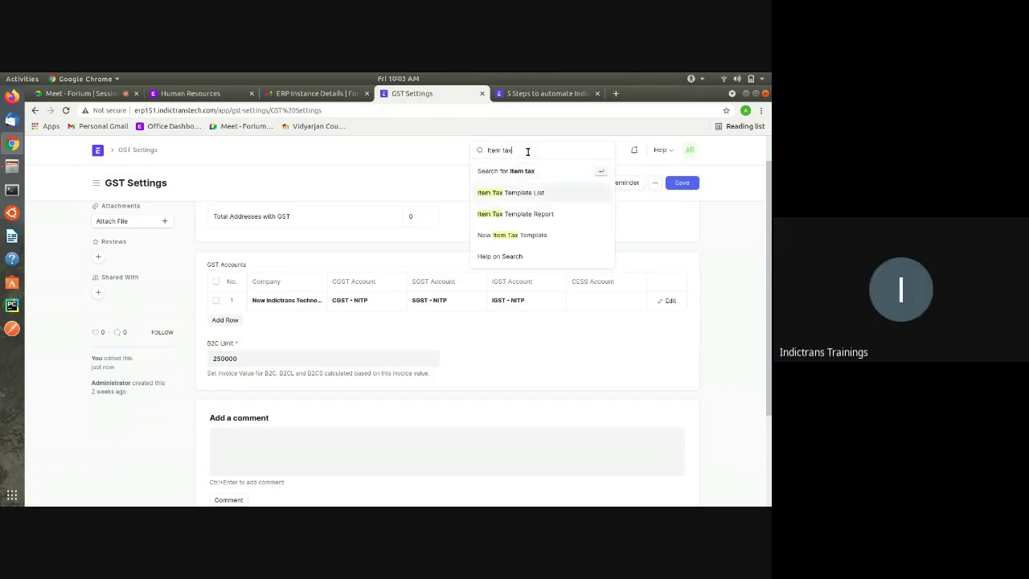
pyautogui.press('Return')
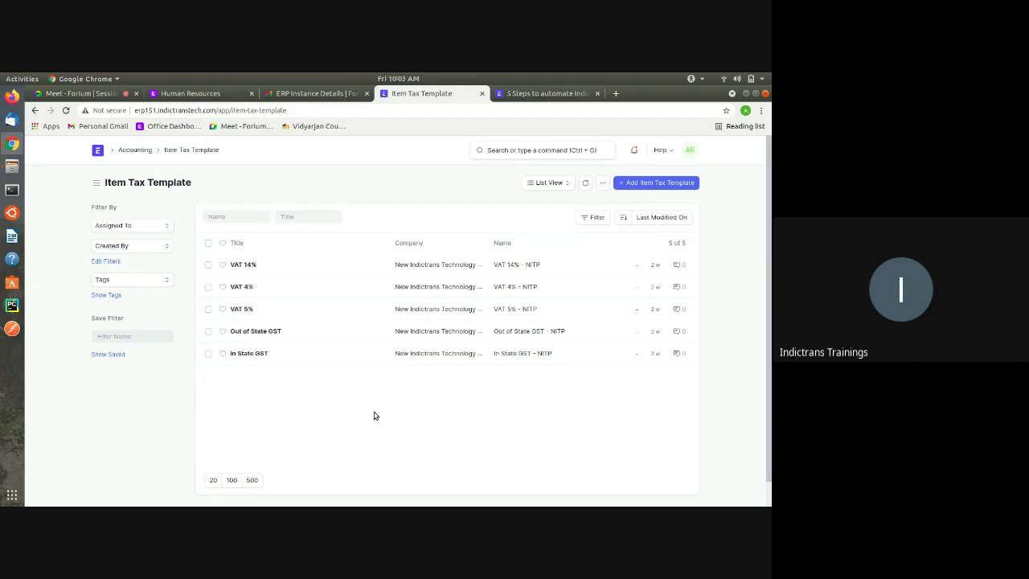
# - Review the In State GST template's SGST - NITP and CGST - NITP rates of 9, then bring up the GST blog
pyautogui.click(531, 100)
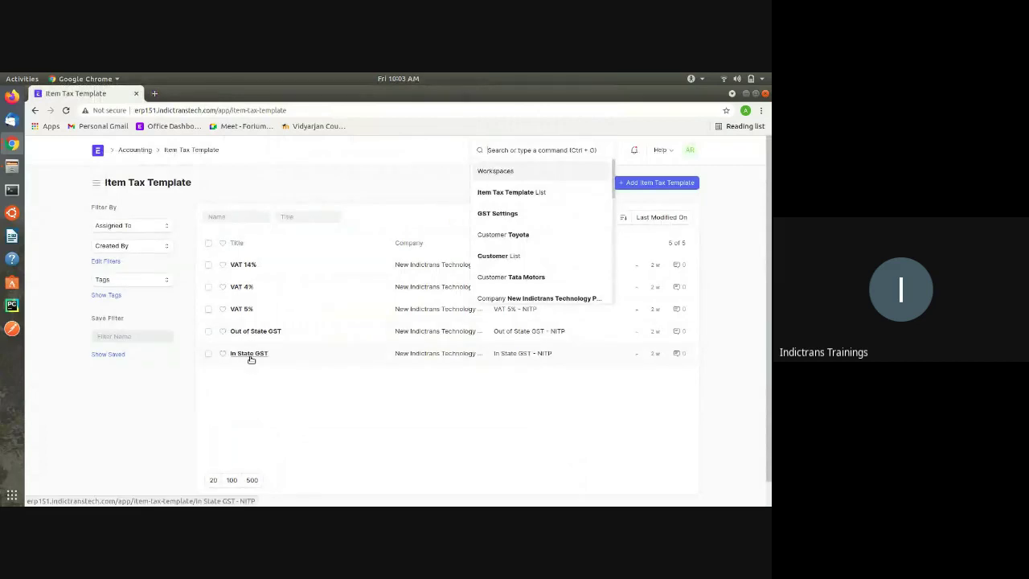
pyautogui.click(249, 355)
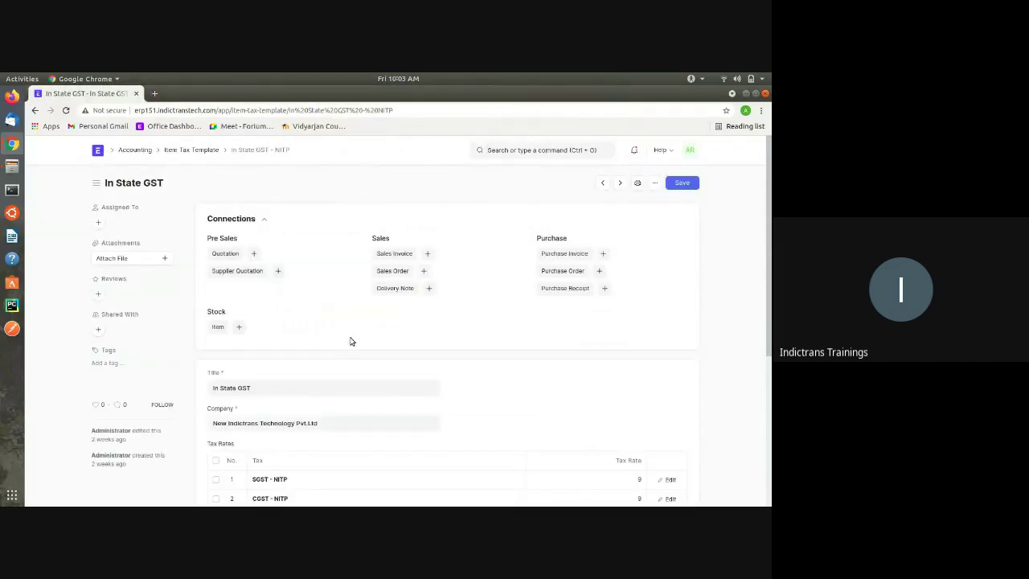
pyautogui.scroll(-4, 351, 341)
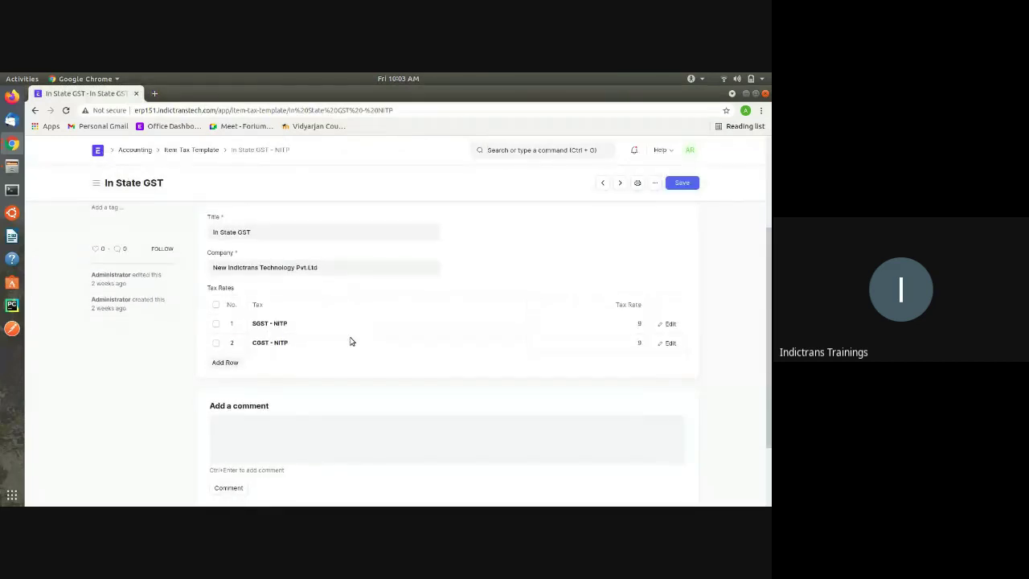
pyautogui.scroll(-1, 351, 341)
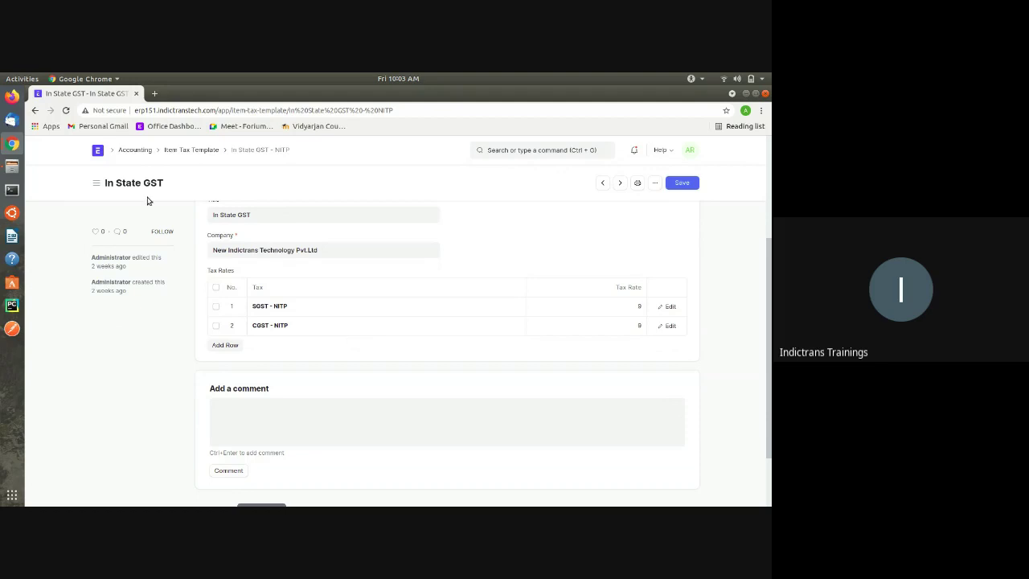
pyautogui.hotkey('alt', 'Tab')
pyautogui.hotkey('alt', 'Tab')
pyautogui.hotkey('alt', '`')
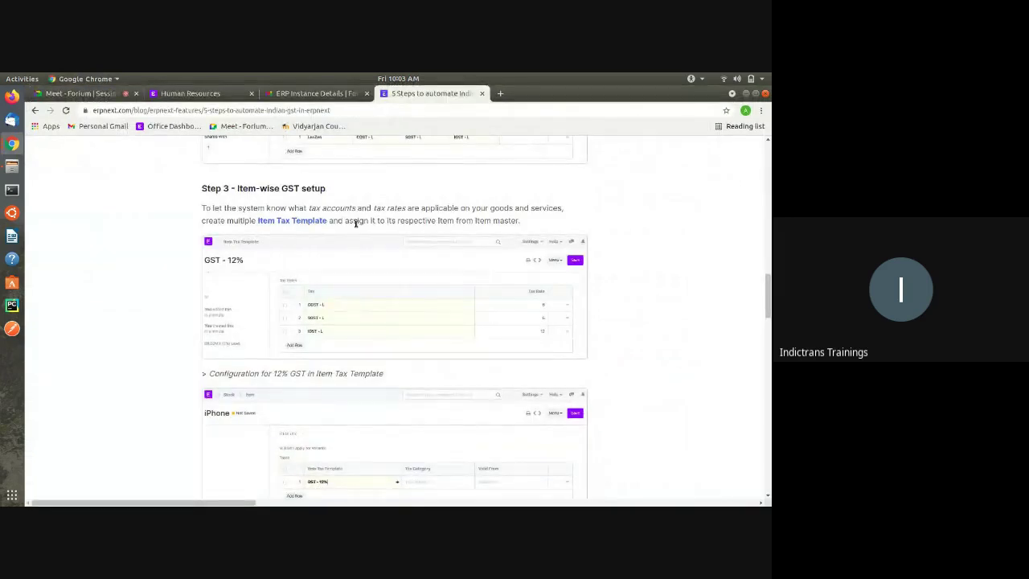
# - Read the blog's Step 3 on item-wise GST, then return to the In State GST form
pyautogui.scroll(-1, 357, 223)
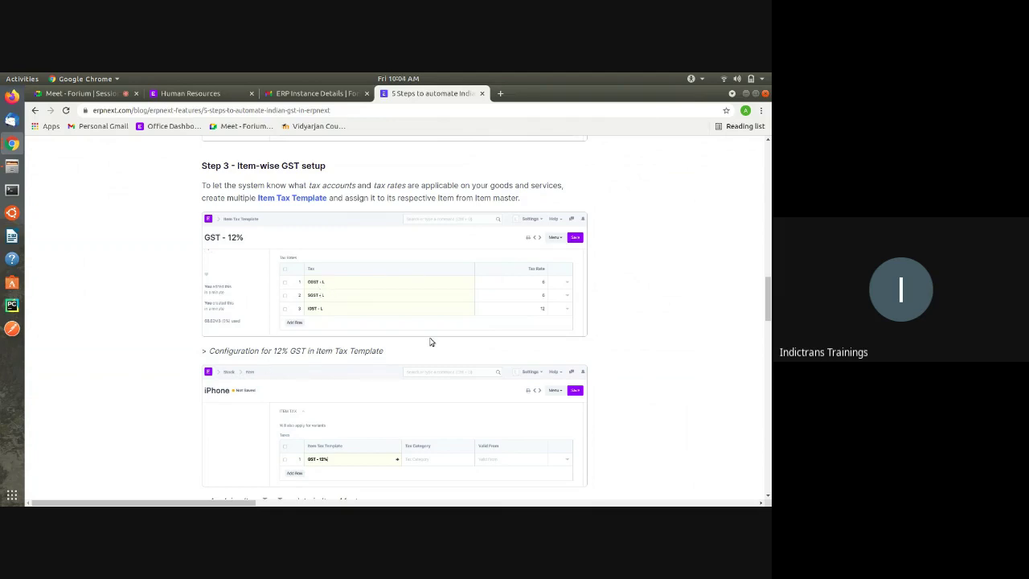
pyautogui.scroll(-1, 430, 342)
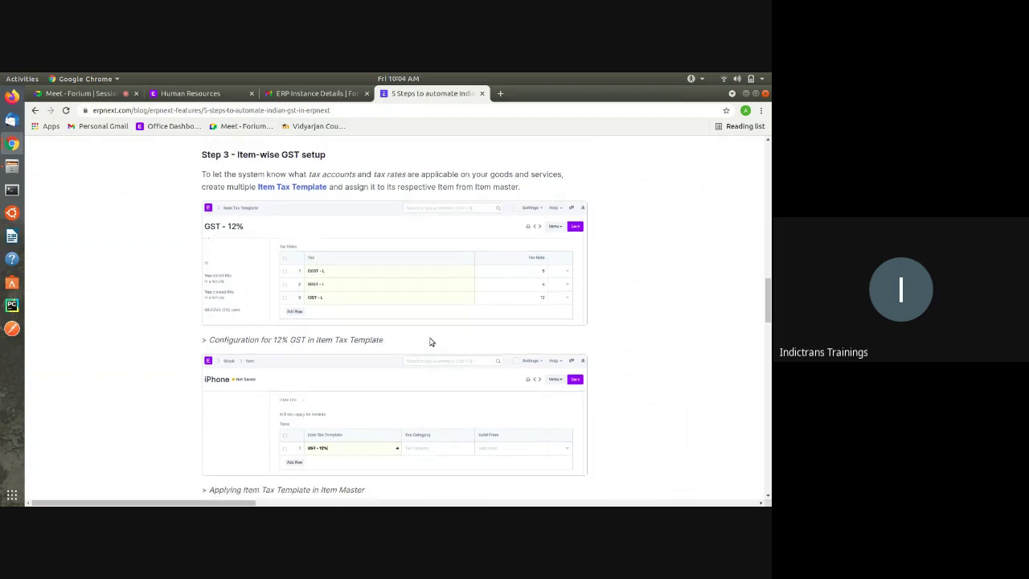
pyautogui.scroll(-1, 430, 342)
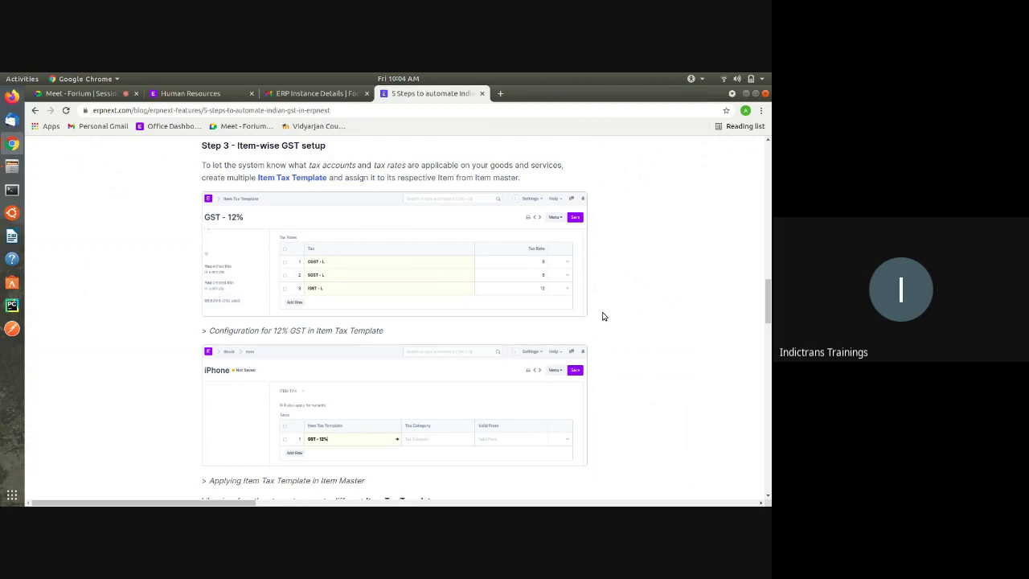
pyautogui.hotkey('alt', 'Tab')
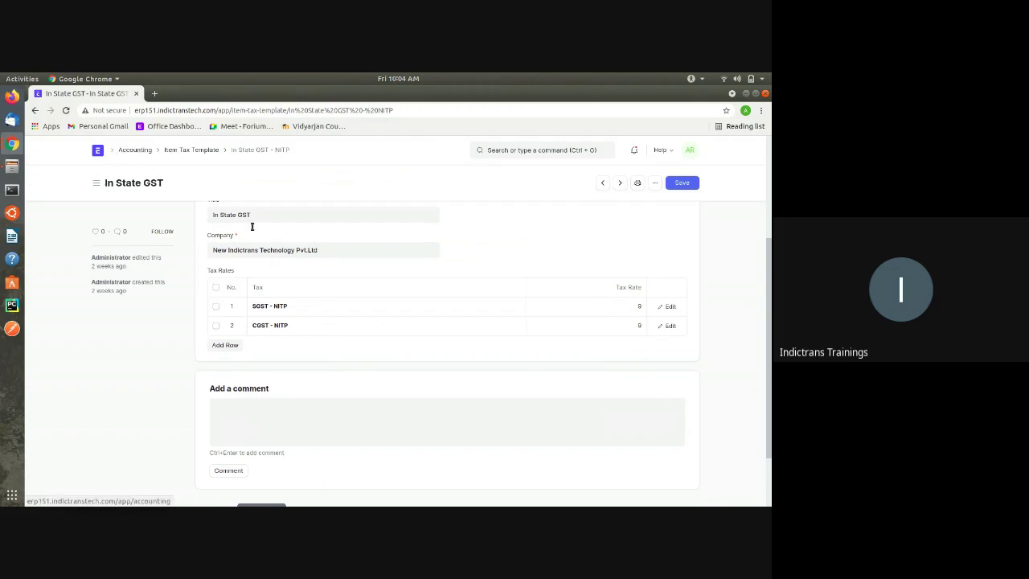
# - Start a new item tax template named GST 18% with CGST - NITP at 9
pyautogui.hotkey('alt', 'Left')
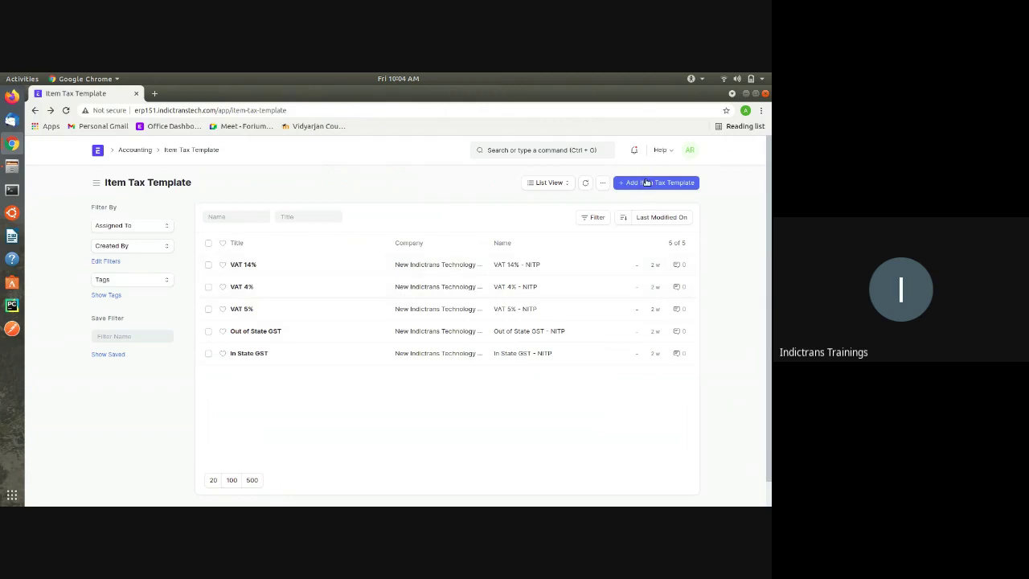
pyautogui.click(648, 184)
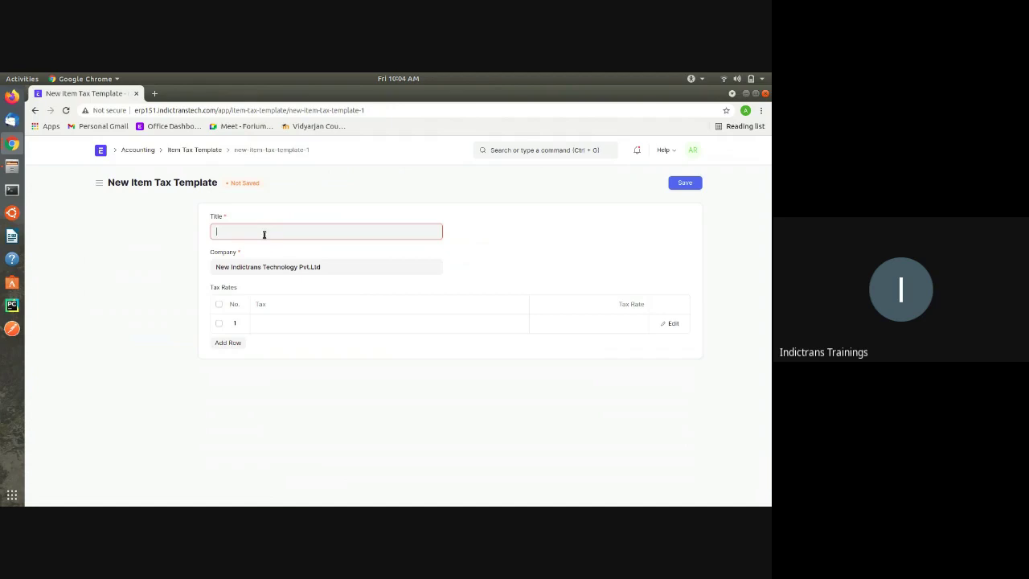
pyautogui.write('GST (')
pyautogui.write('8')
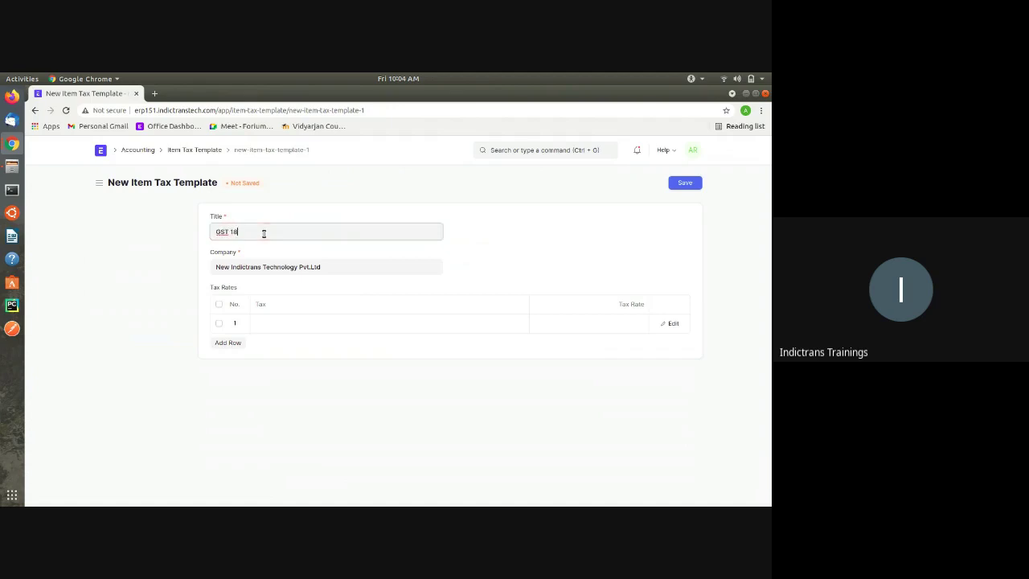
pyautogui.write('%')
pyautogui.click(229, 344)
pyautogui.click(268, 326)
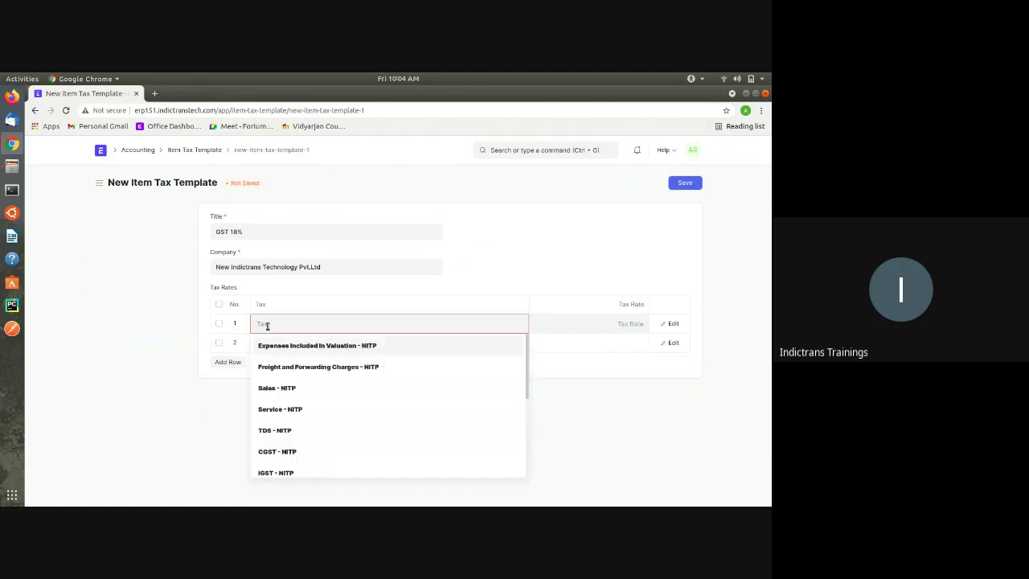
pyautogui.write('CGST')
pyautogui.doubleClick(268, 325)
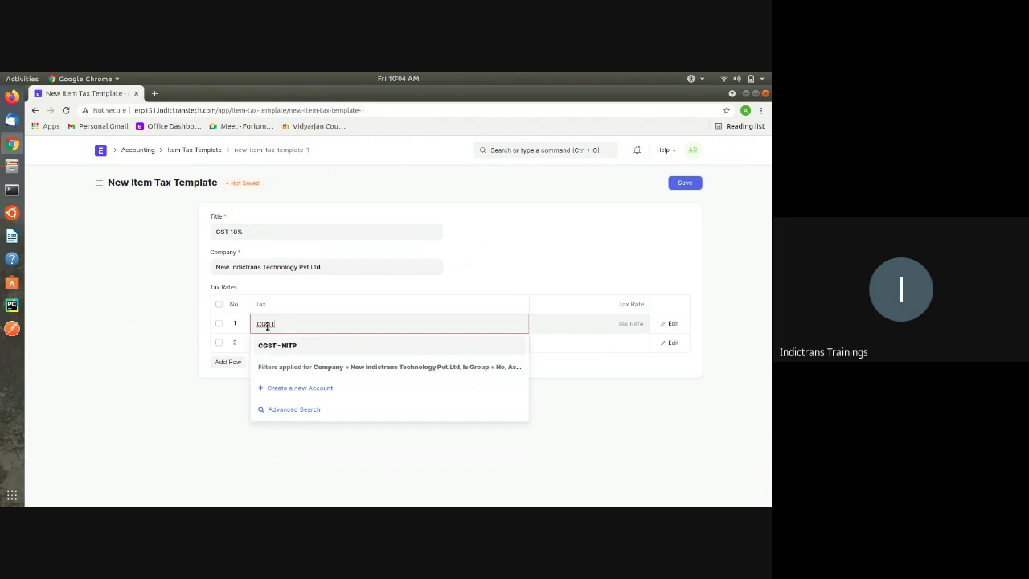
pyautogui.click(278, 345)
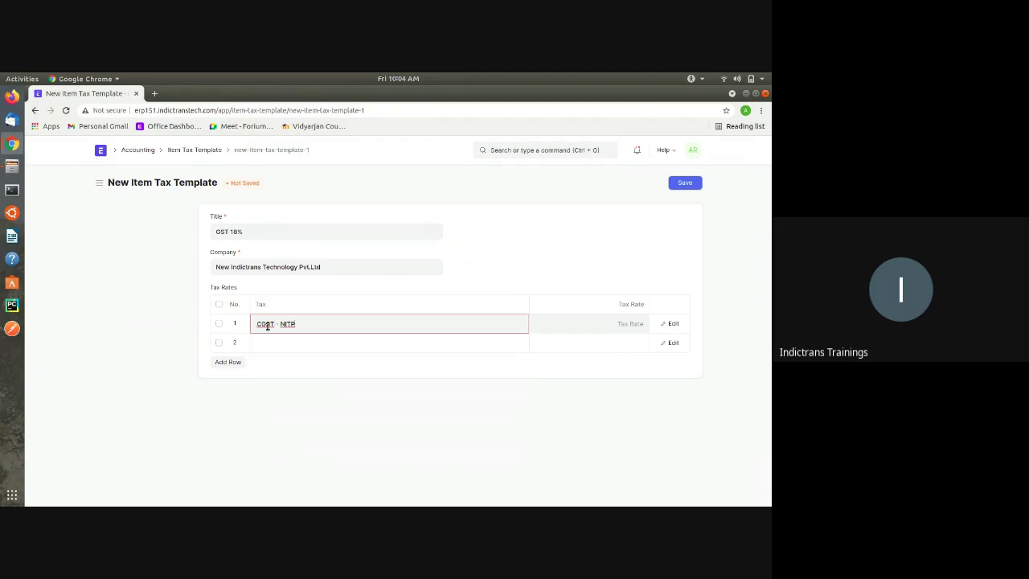
pyautogui.click(608, 324)
pyautogui.write('9')
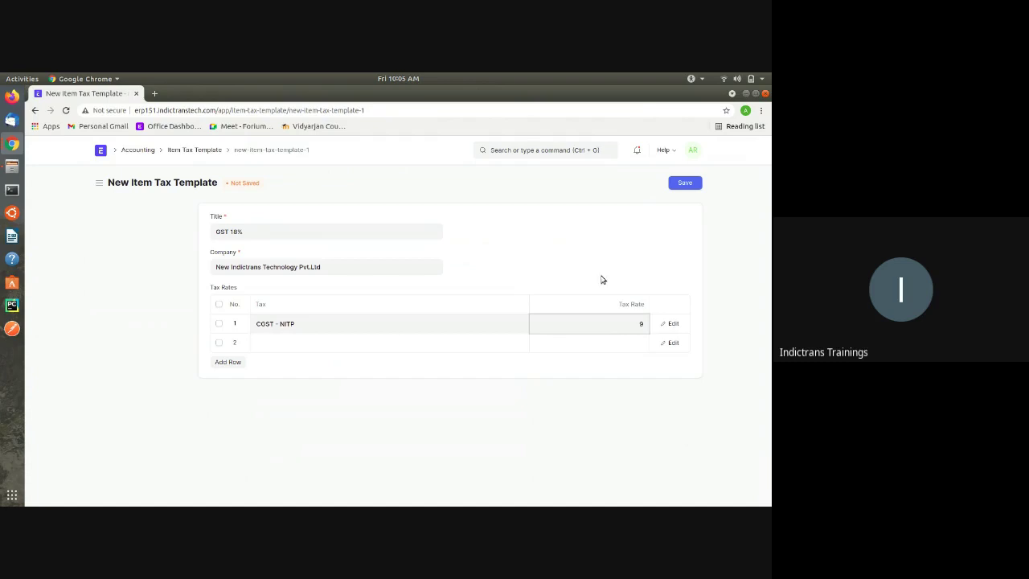
# - Add SGST - NITP at a rate of 9 as the second tax row
pyautogui.click(325, 344)
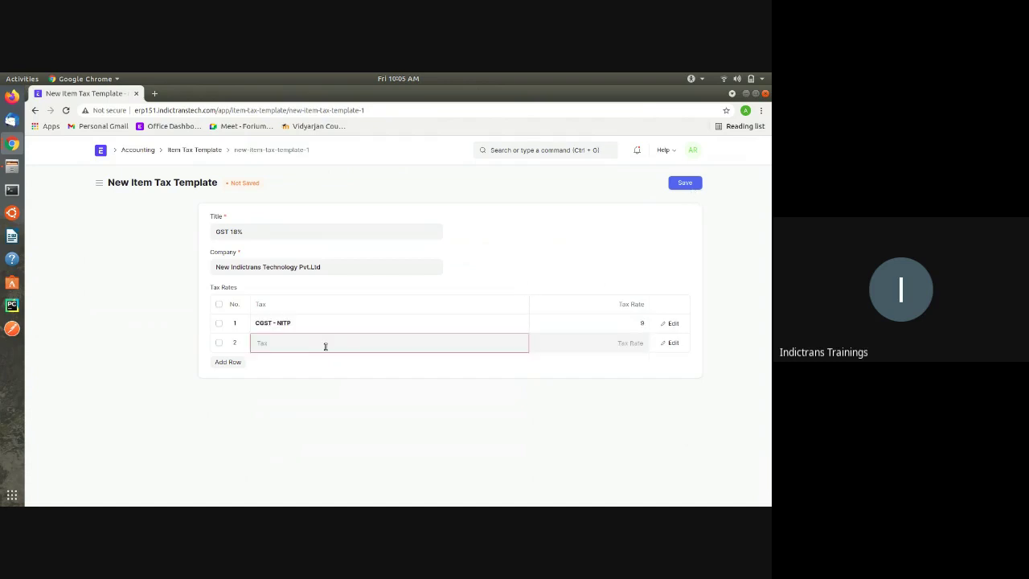
pyautogui.write('SGST')
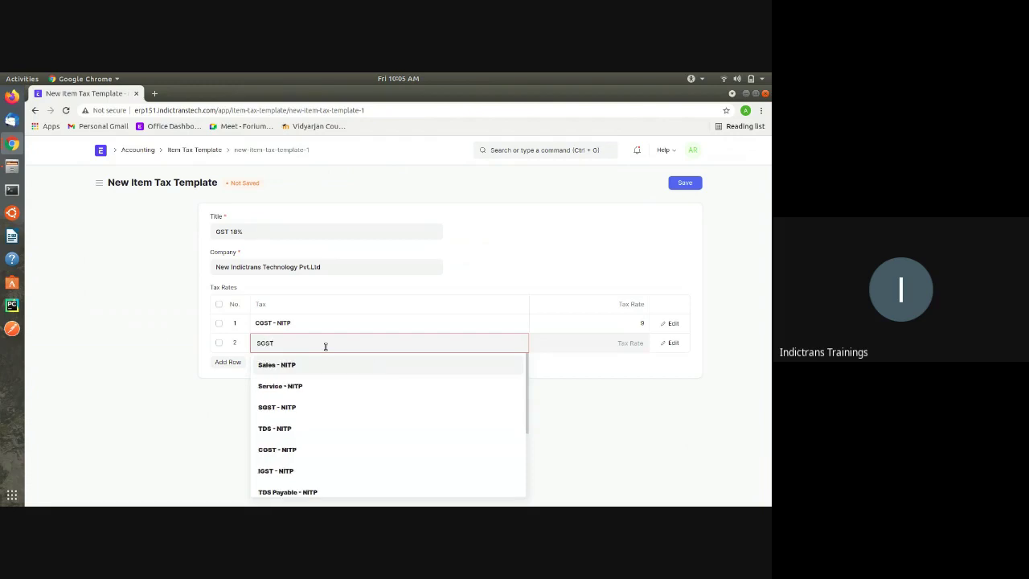
pyautogui.click(402, 370)
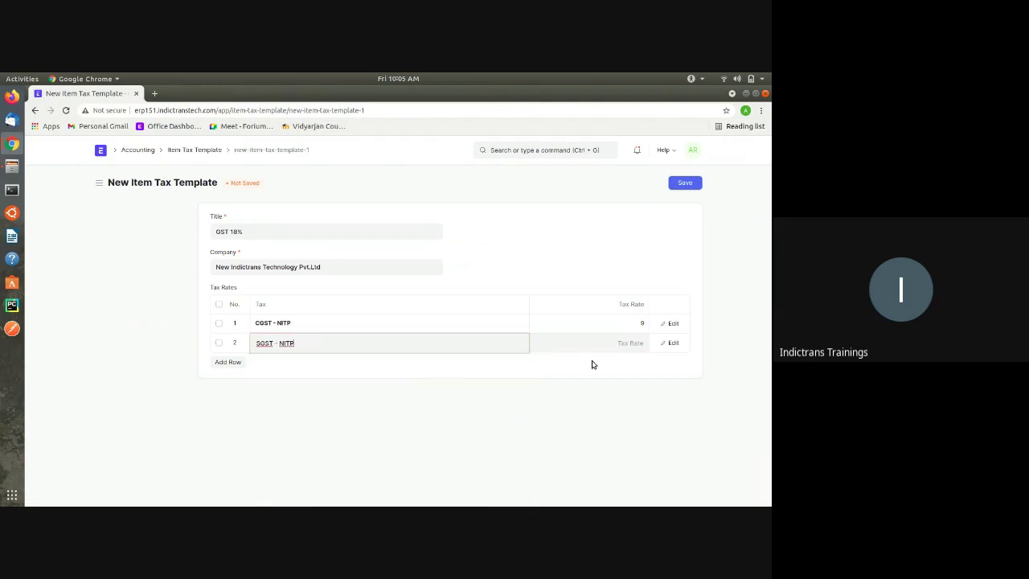
pyautogui.click(623, 347)
pyautogui.write('9')
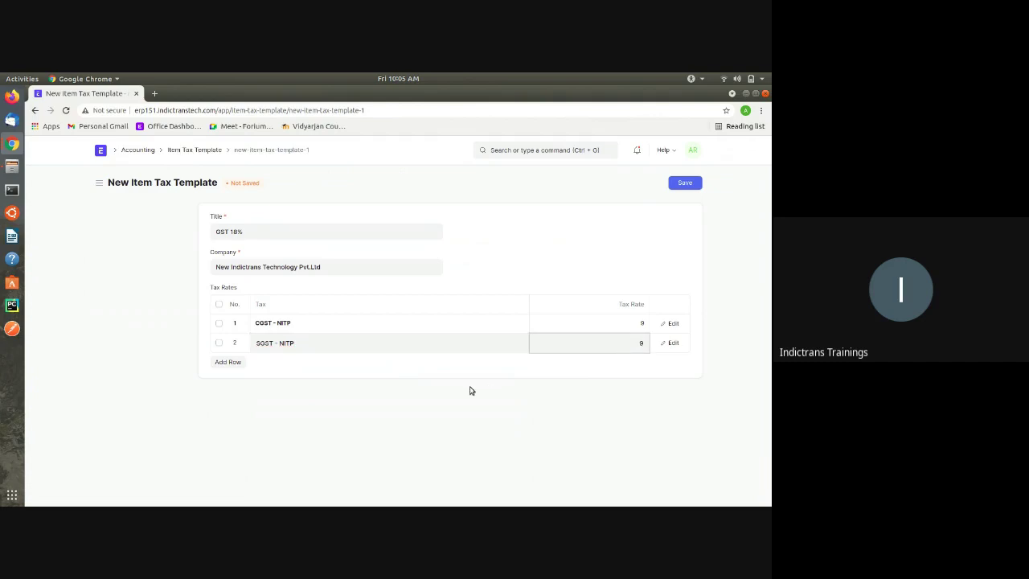
# - Add IGST - NITP at 18 as the third tax row and save the template
pyautogui.click(215, 362)
pyautogui.click(284, 364)
pyautogui.write('IGST')
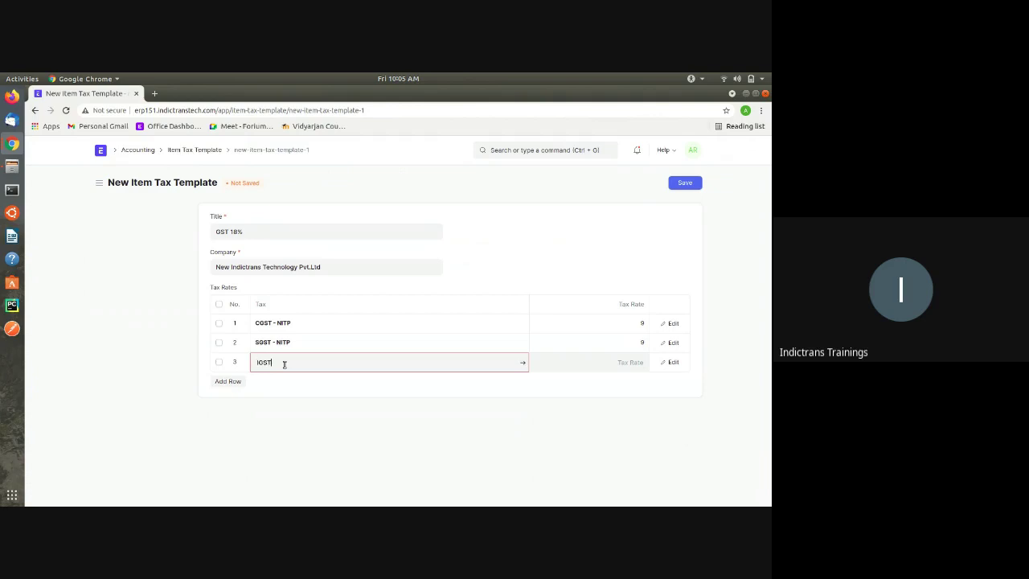
pyautogui.click(616, 362)
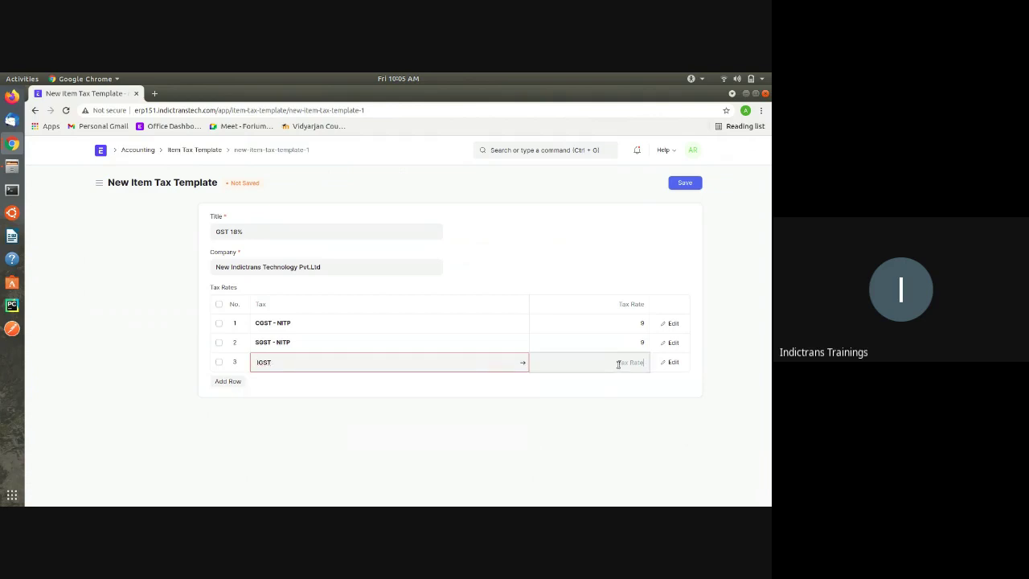
pyautogui.write('18')
pyautogui.click(312, 362)
pyautogui.write('IGST')
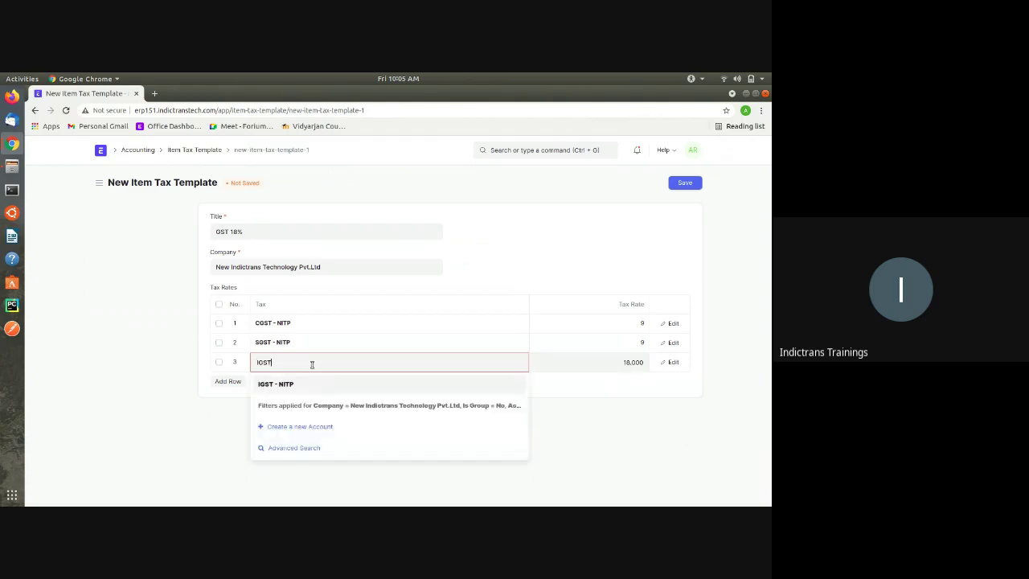
pyautogui.click(292, 384)
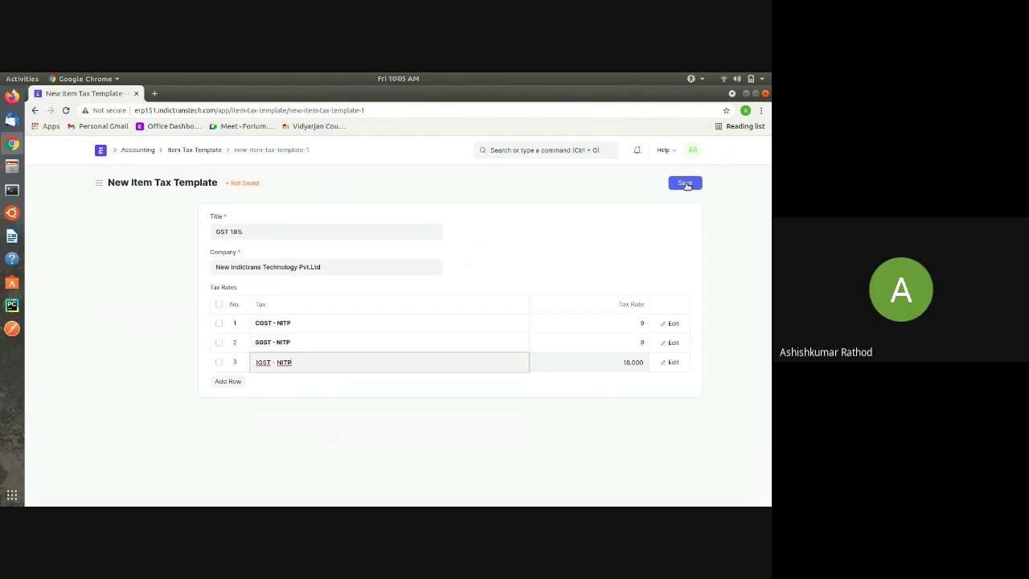
pyautogui.click(685, 184)
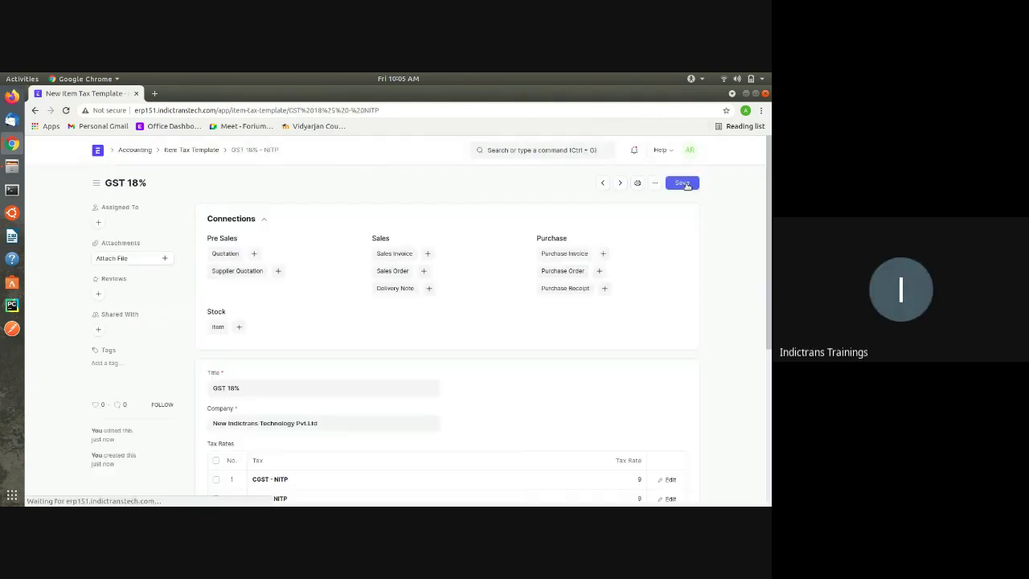
pyautogui.scroll(-5, 384, 440)
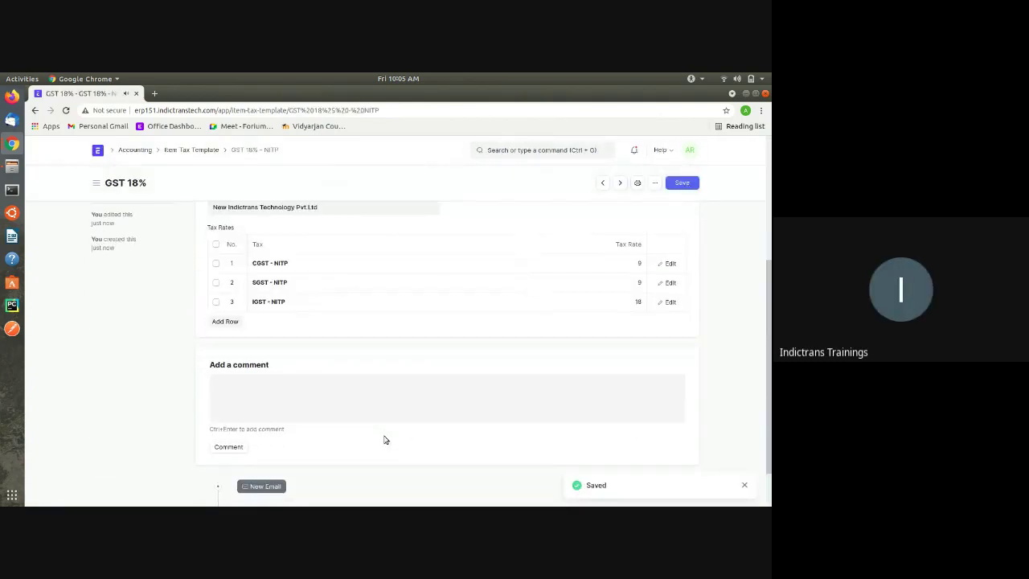
pyautogui.scroll(1, 384, 440)
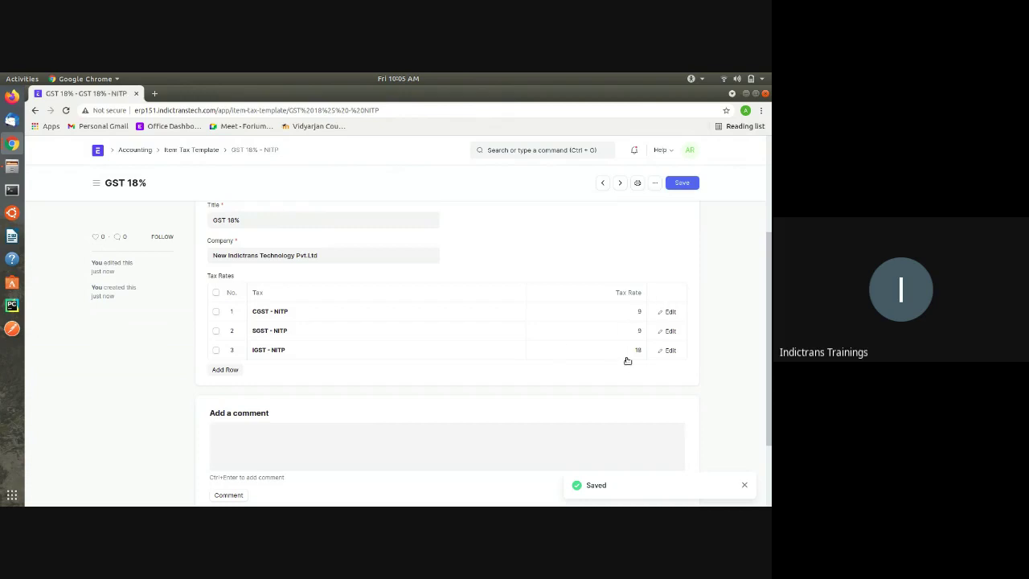
# - Scroll the GST blog to Step 3's example of applying an item tax template to an item
pyautogui.hotkey('alt', 'Tab')
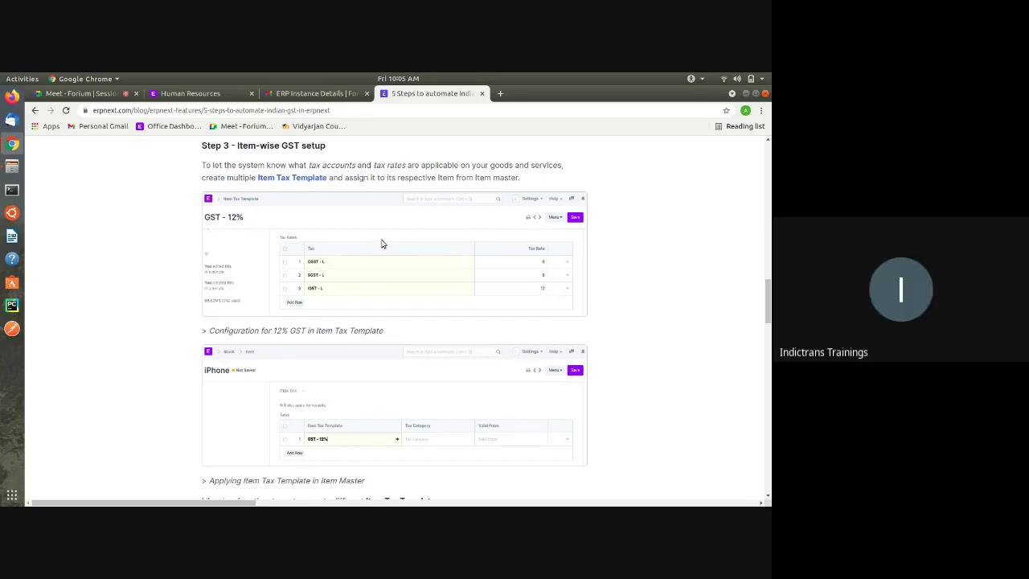
pyautogui.scroll(-2, 382, 244)
pyautogui.scroll(1, 382, 239)
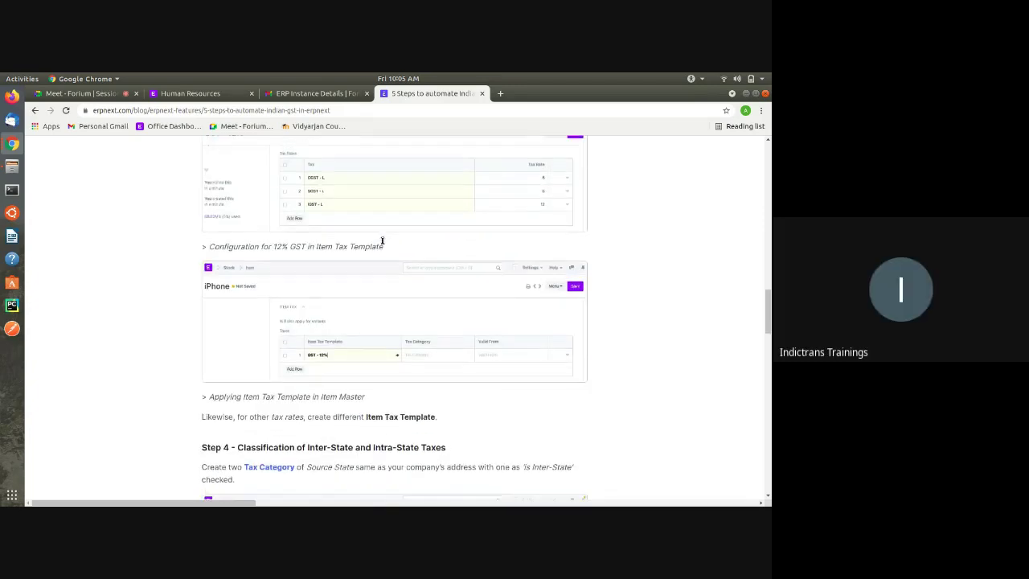
pyautogui.scroll(-1, 382, 242)
pyautogui.scroll(-1, 382, 244)
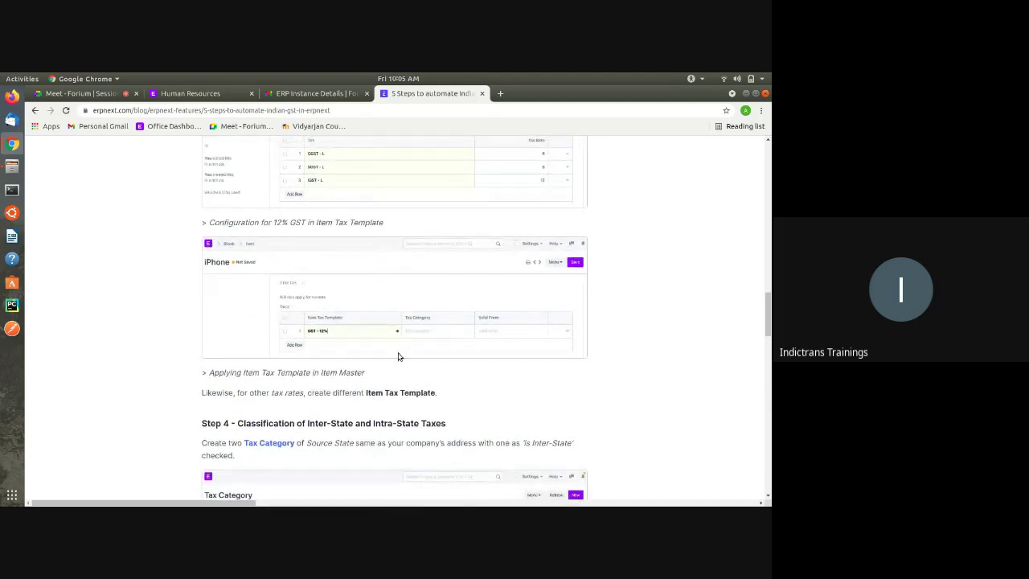
# - Re-save the GST 18% template and open the Item list through the awesome bar
pyautogui.hotkey('alt', 'Tab')
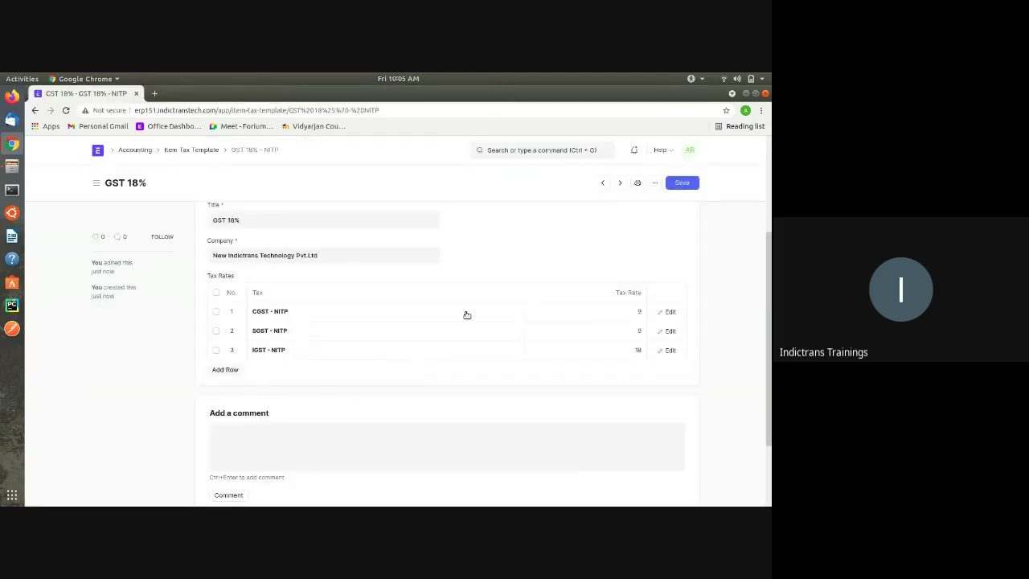
pyautogui.click(680, 183)
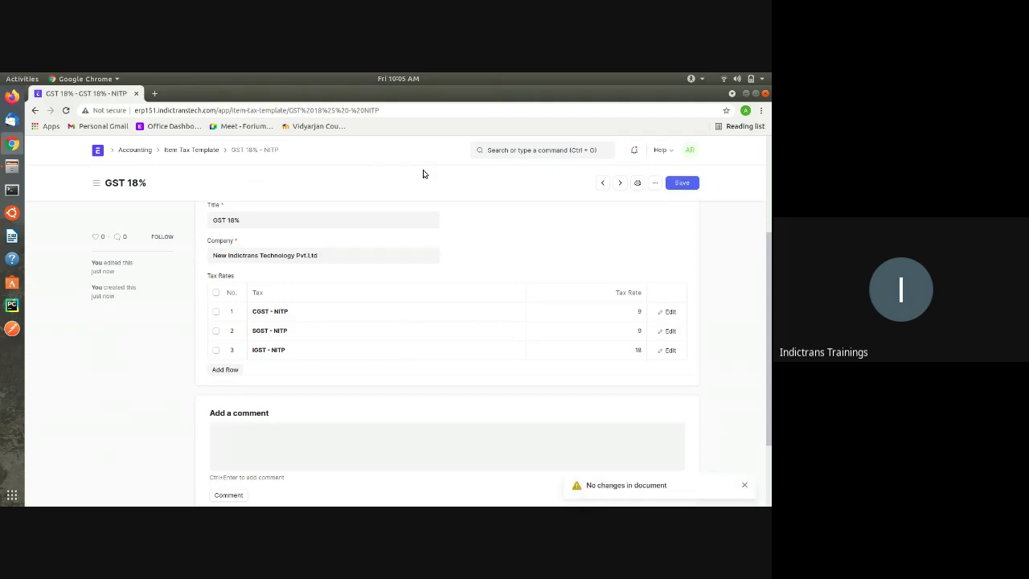
pyautogui.click(526, 150)
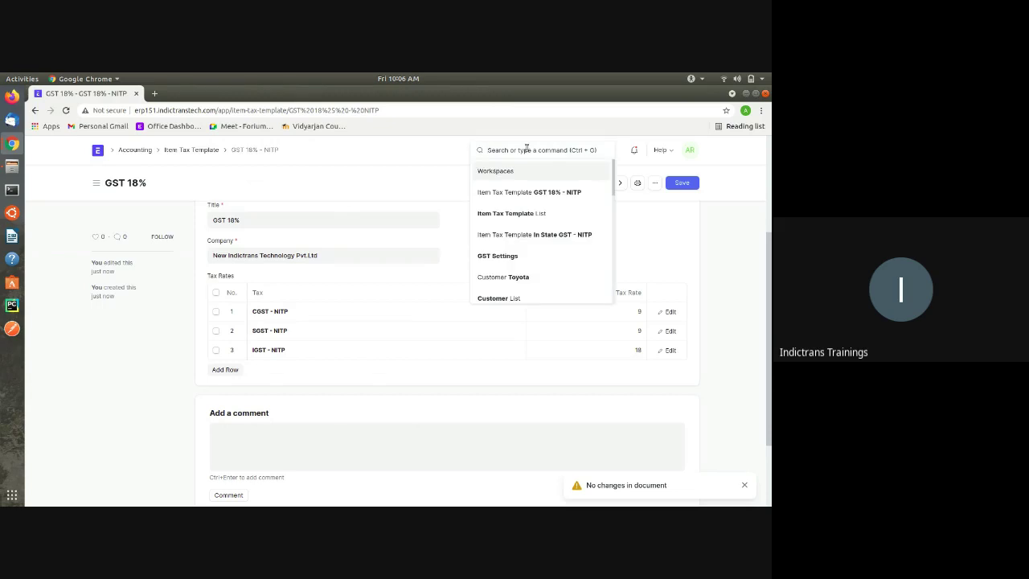
pyautogui.write('Lis')
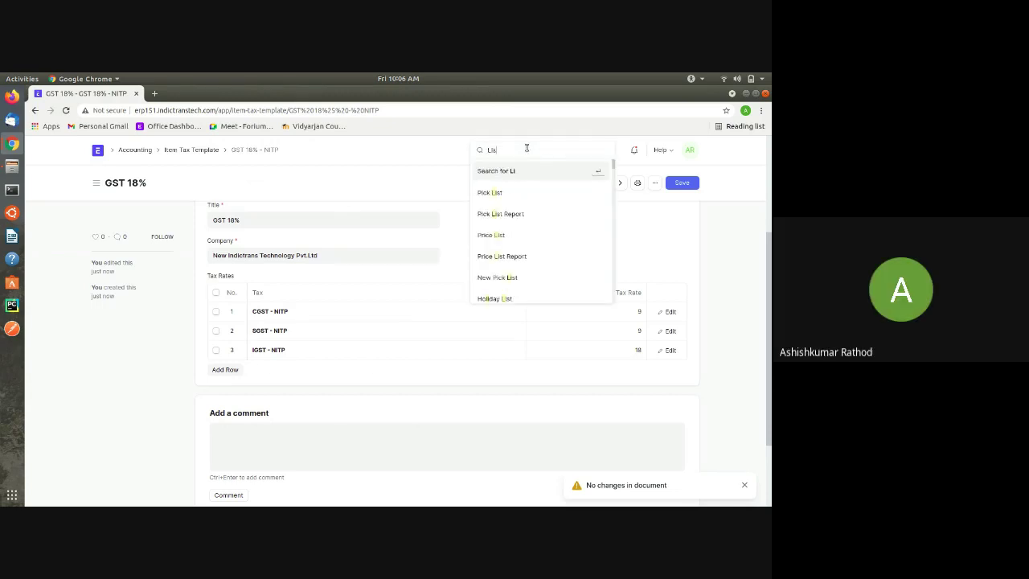
pyautogui.write('t of Ite')
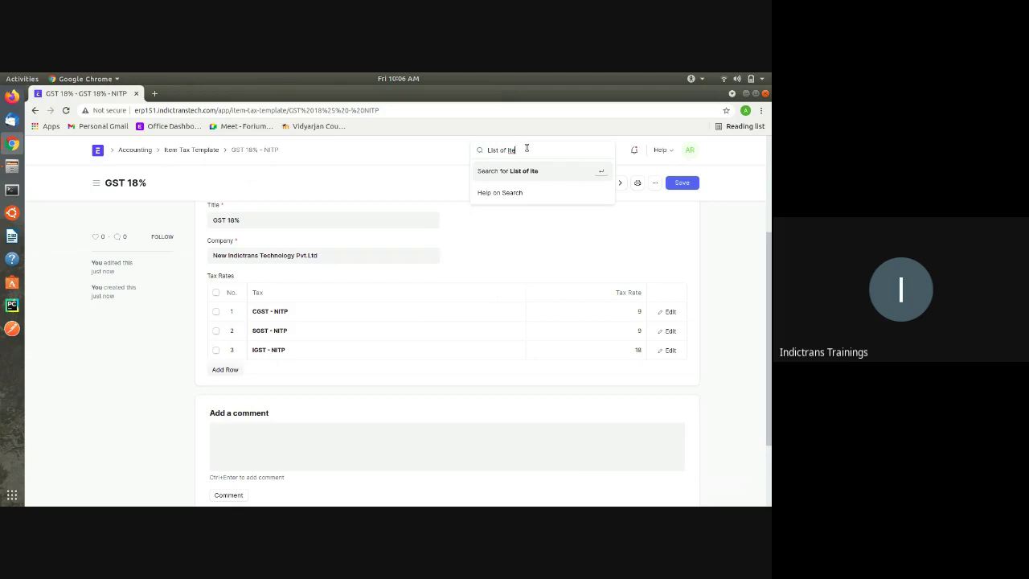
pyautogui.press('BackSpace')
pyautogui.press('BackSpace')
pyautogui.press('BackSpace')
pyautogui.press('BackSpace')
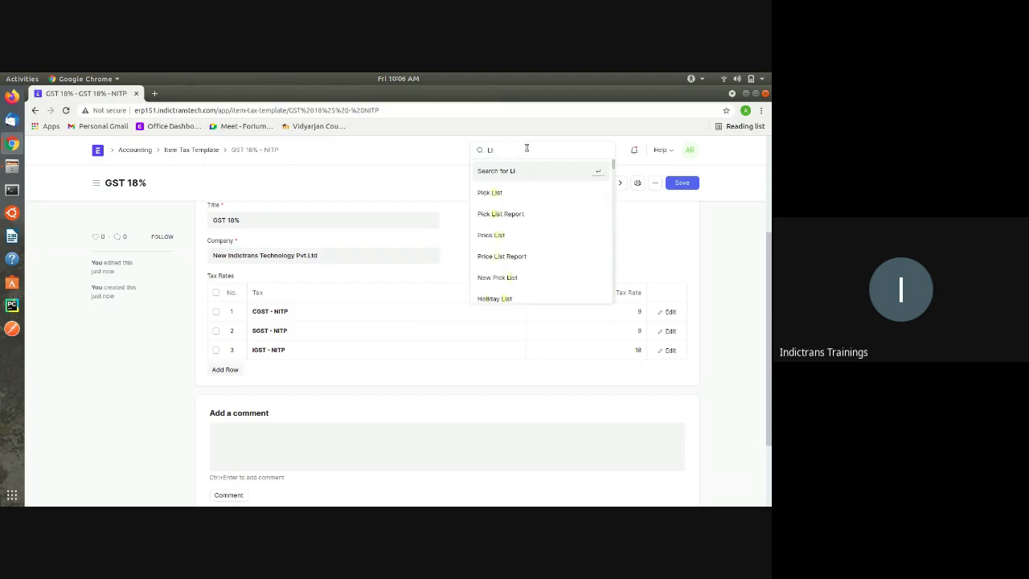
pyautogui.write('Ite')
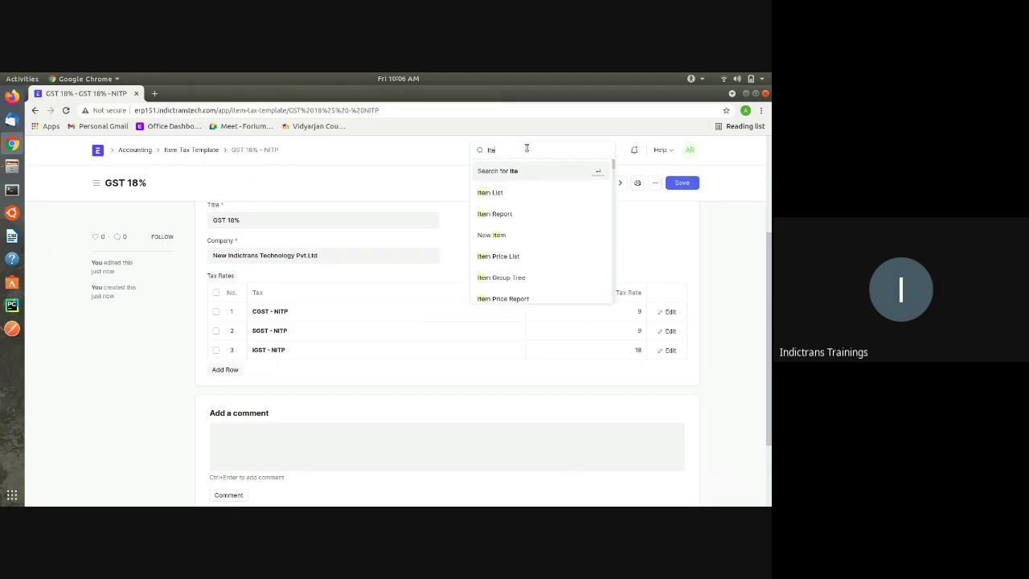
pyautogui.press('Down')
pyautogui.press('Return')
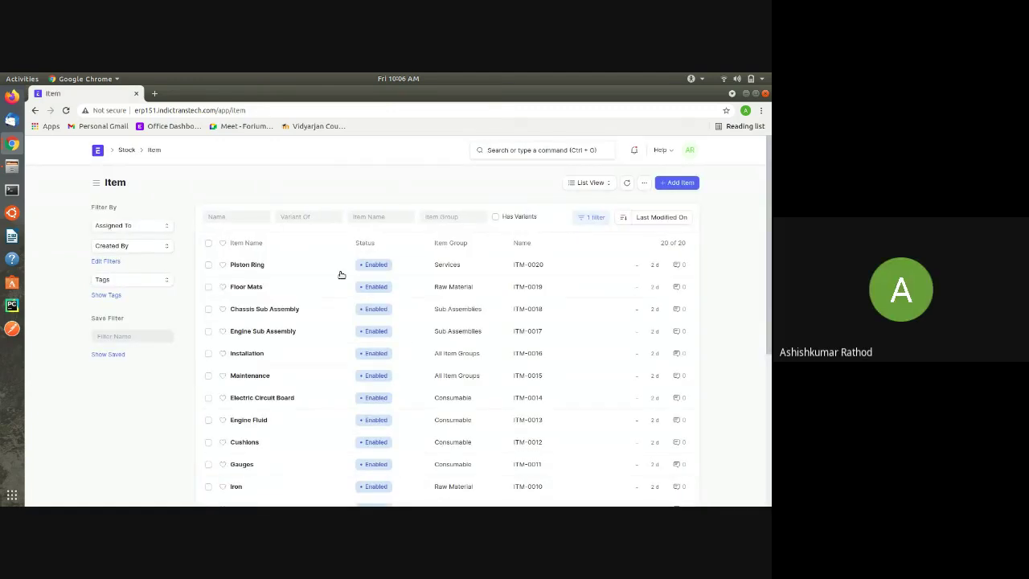
pyautogui.scroll(-3, 302, 336)
pyautogui.scroll(-3, 302, 335)
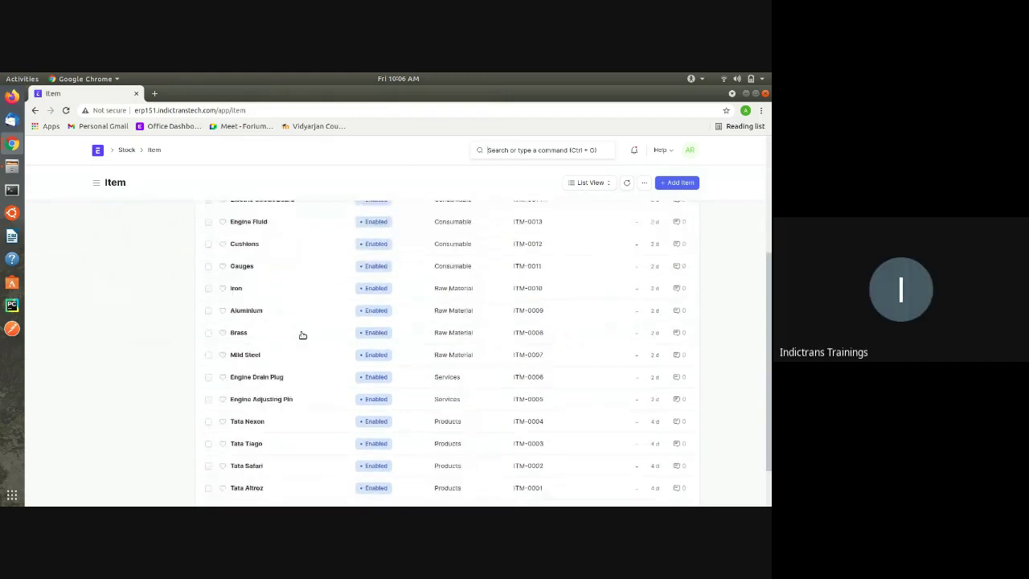
pyautogui.scroll(1, 302, 335)
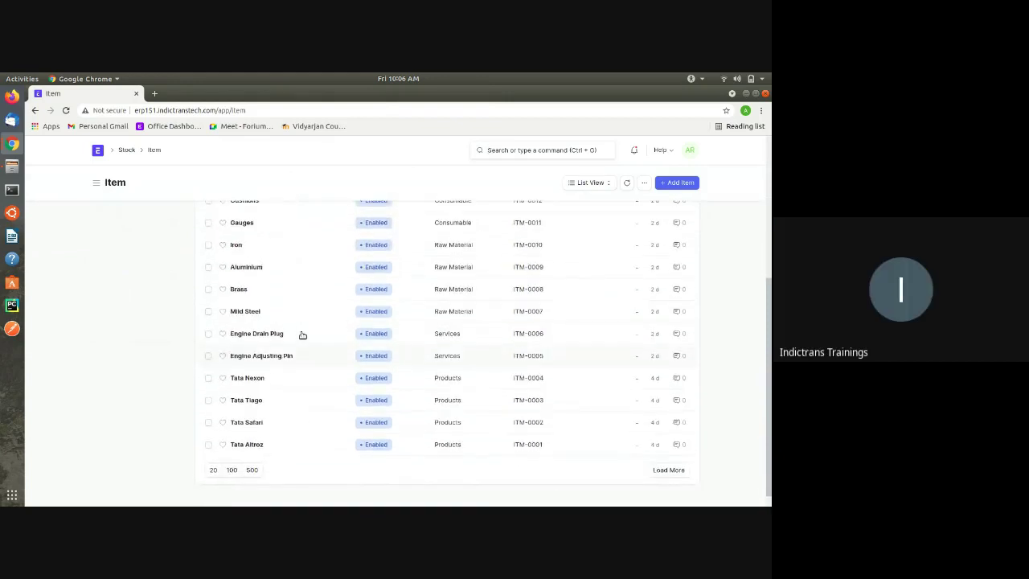
pyautogui.scroll(5, 302, 335)
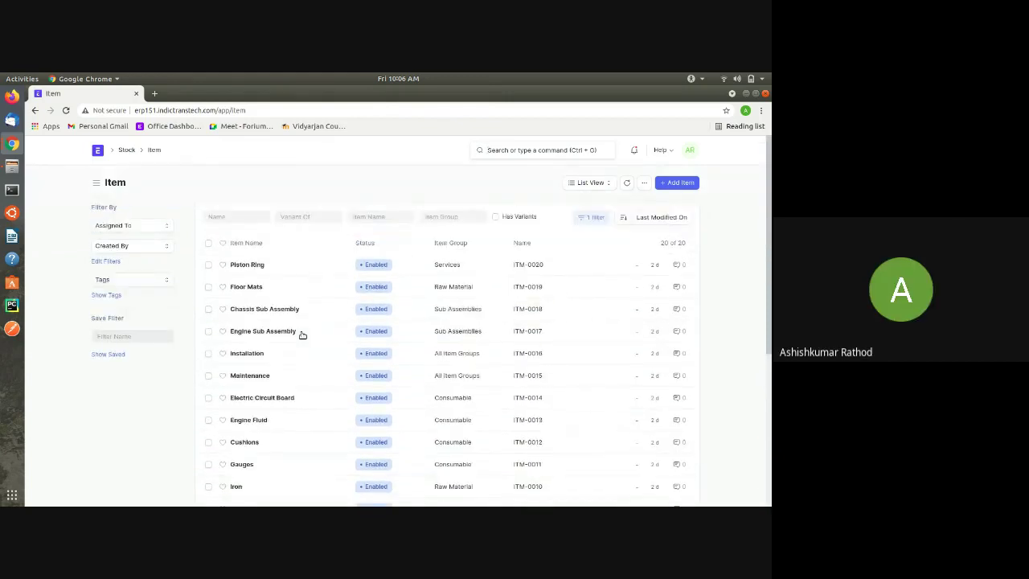
pyautogui.scroll(-2, 302, 336)
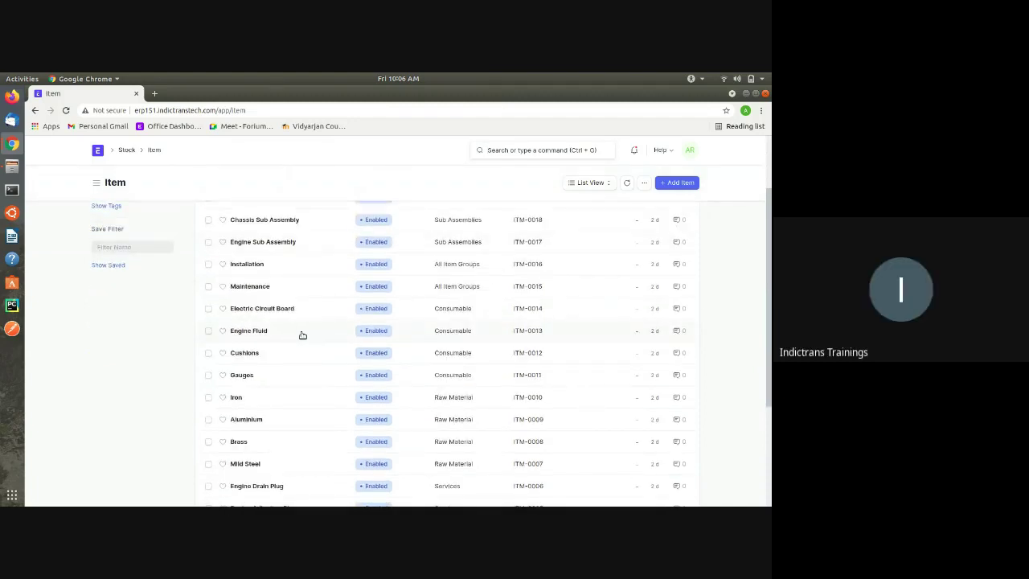
pyautogui.scroll(-4, 302, 335)
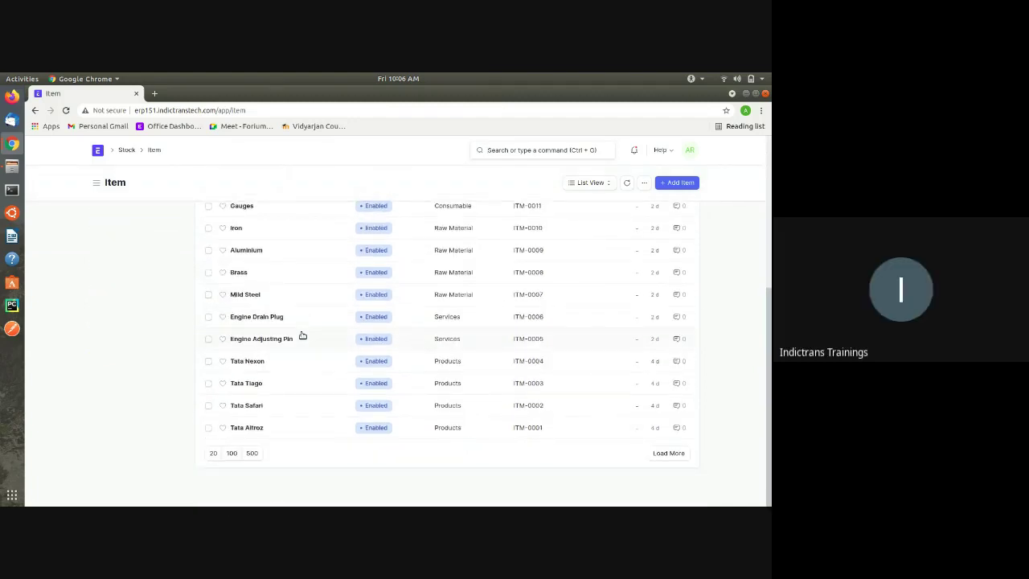
pyautogui.click(246, 430)
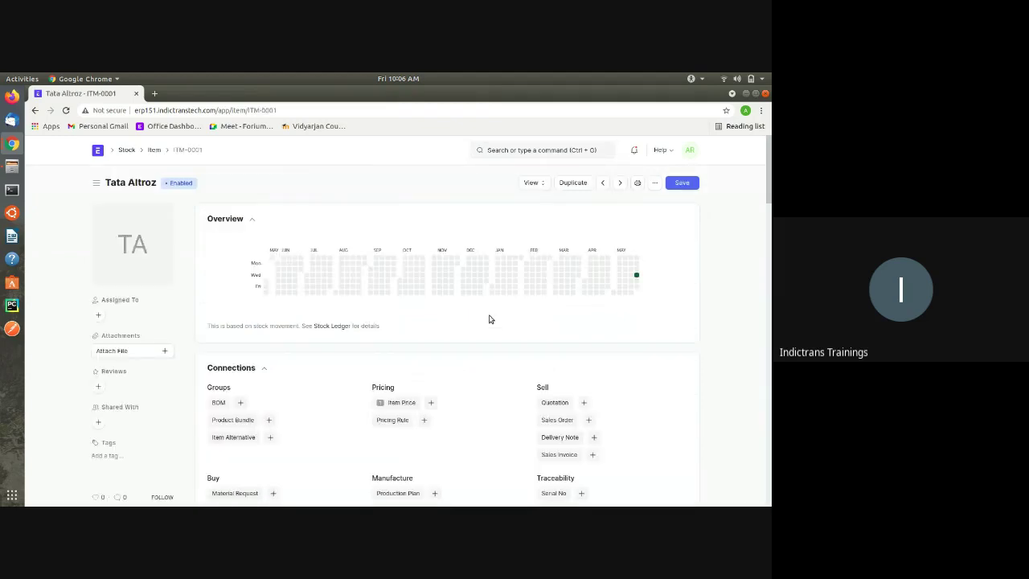
pyautogui.scroll(-5, 489, 319)
pyautogui.scroll(-1, 489, 319)
pyautogui.scroll(1, 489, 320)
pyautogui.scroll(1, 488, 319)
pyautogui.scroll(-1, 489, 319)
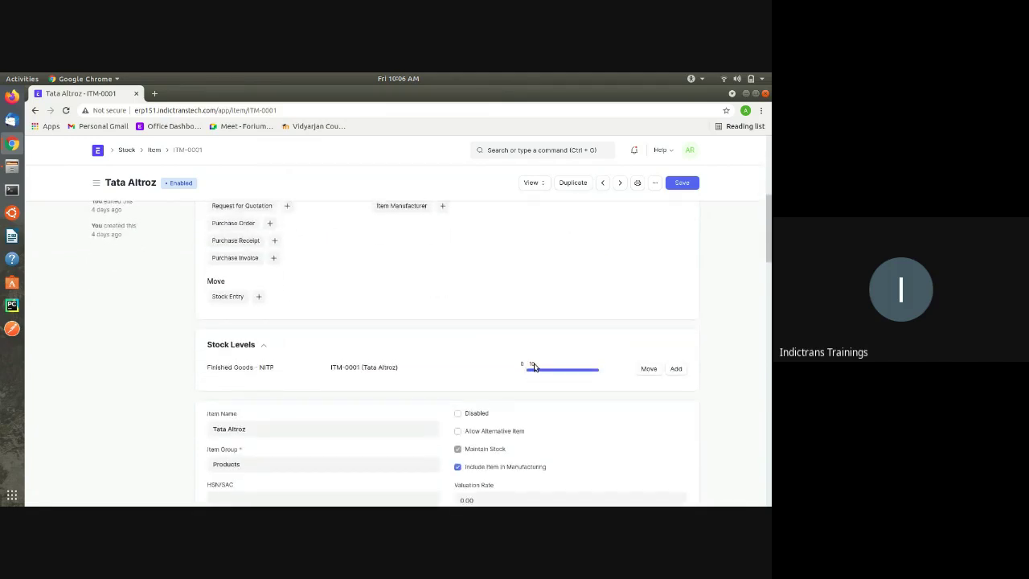
pyautogui.moveTo(531, 364)
pyautogui.hotkey('alt', 'Left')
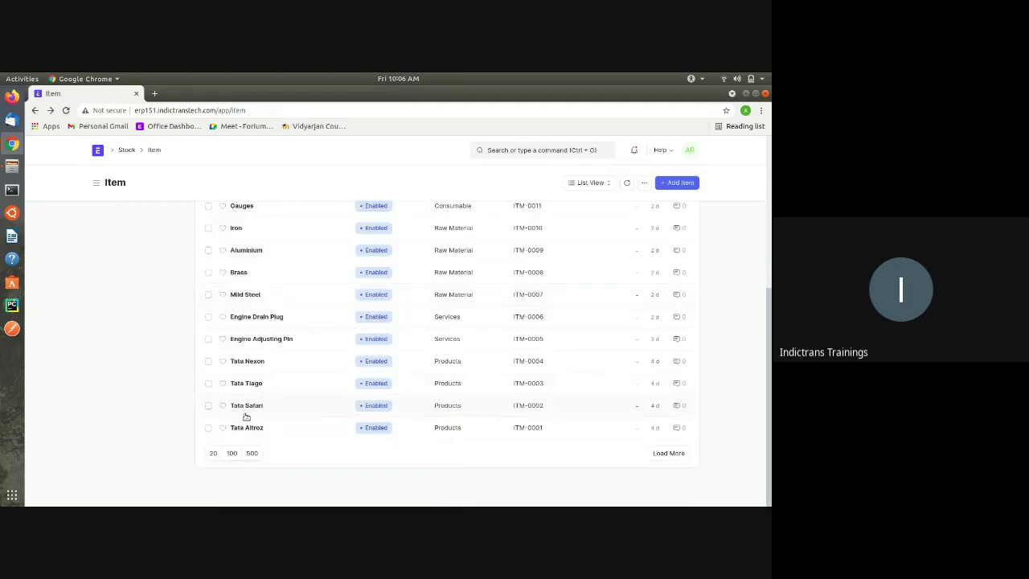
# - Open the Tata Safari item record and browse through its fields
pyautogui.click(248, 409)
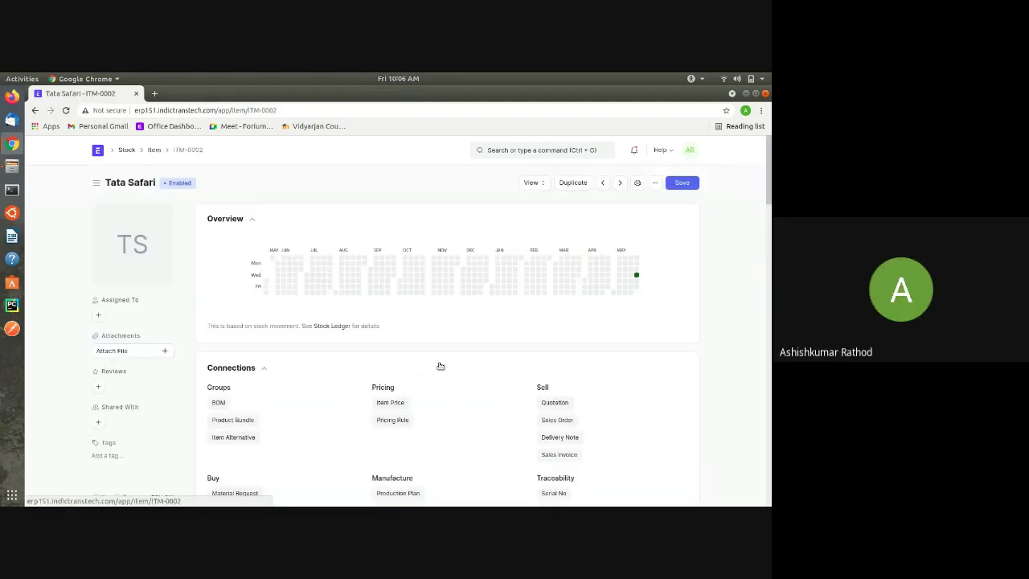
pyautogui.scroll(-1, 439, 363)
pyautogui.scroll(-4, 440, 366)
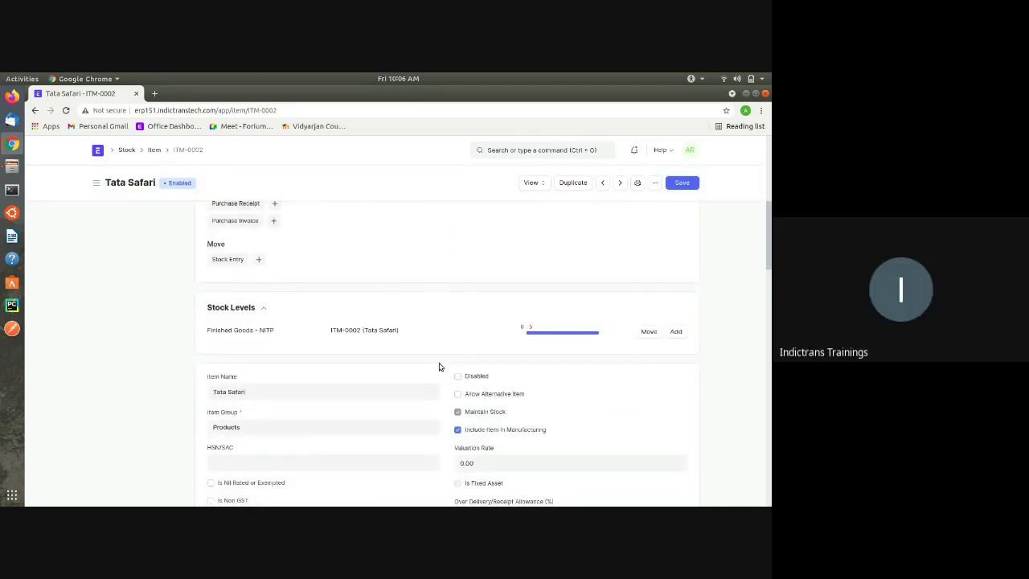
pyautogui.scroll(-5, 438, 367)
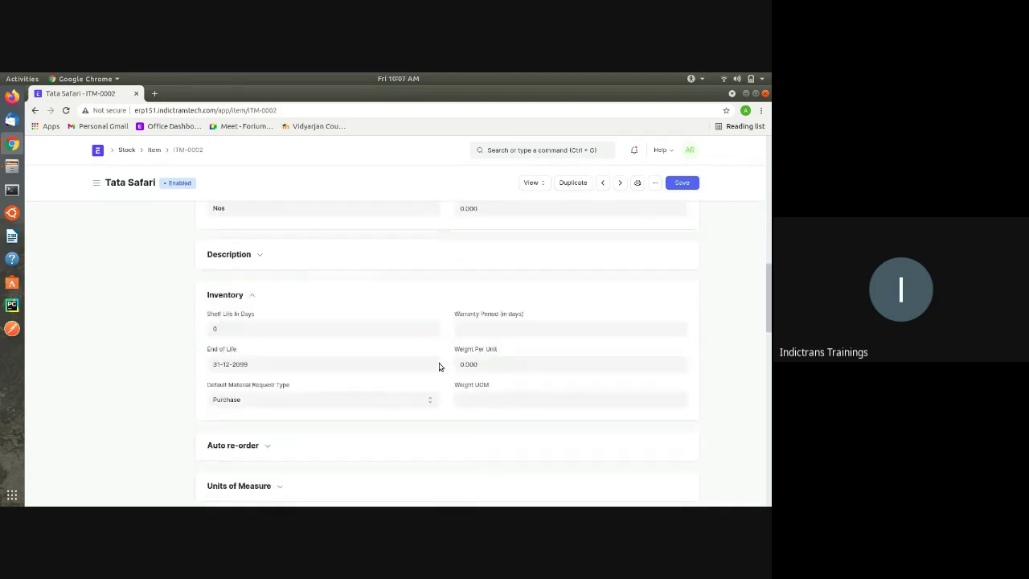
pyautogui.scroll(-4, 439, 367)
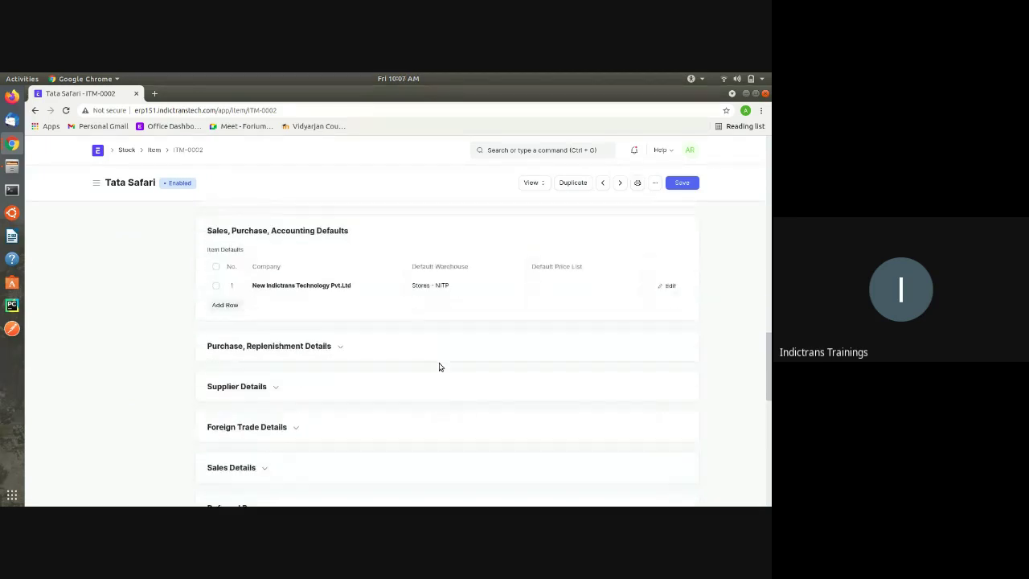
pyautogui.scroll(6, 439, 366)
pyautogui.scroll(10, 439, 367)
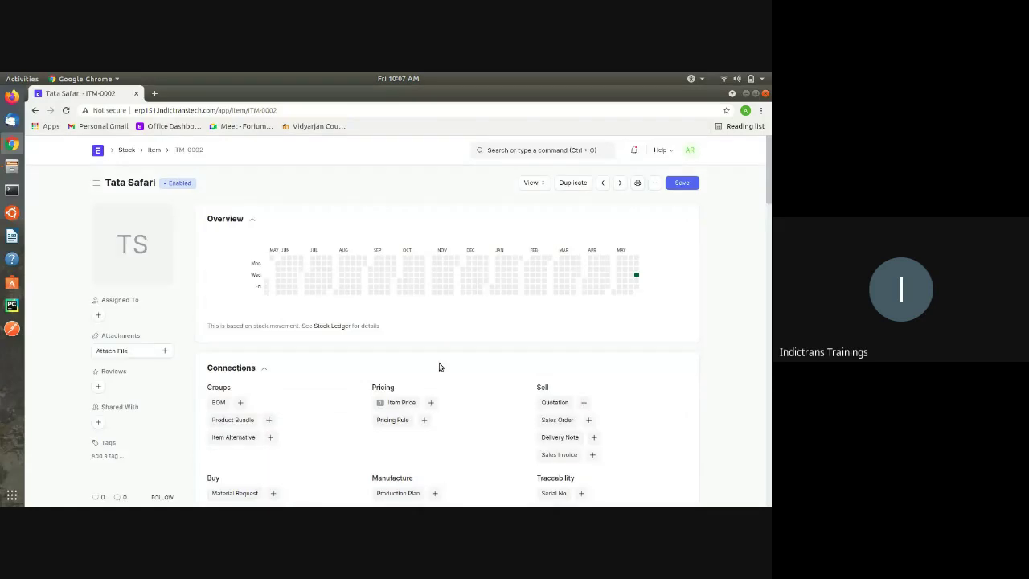
pyautogui.click(541, 150)
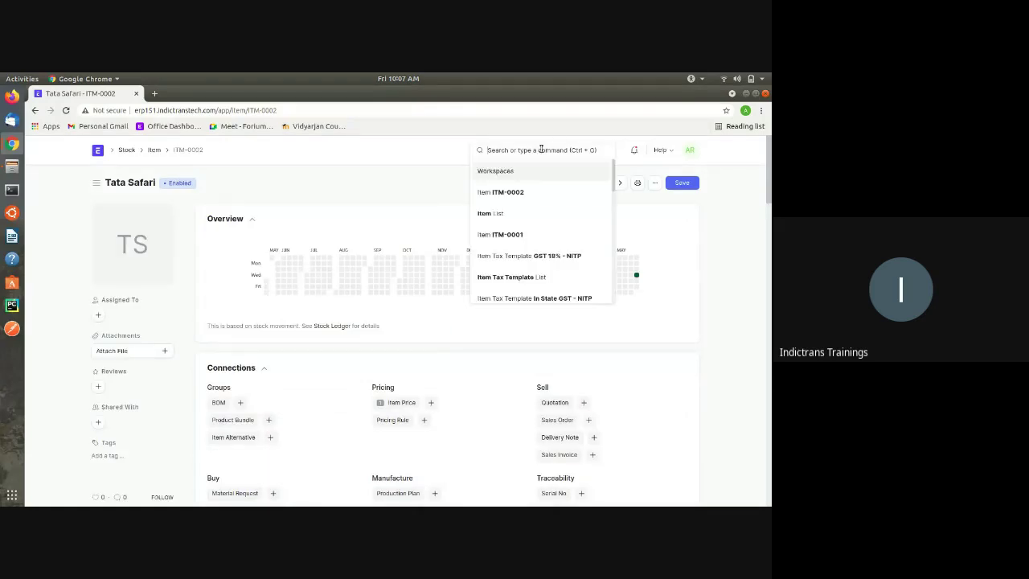
pyautogui.write('s')
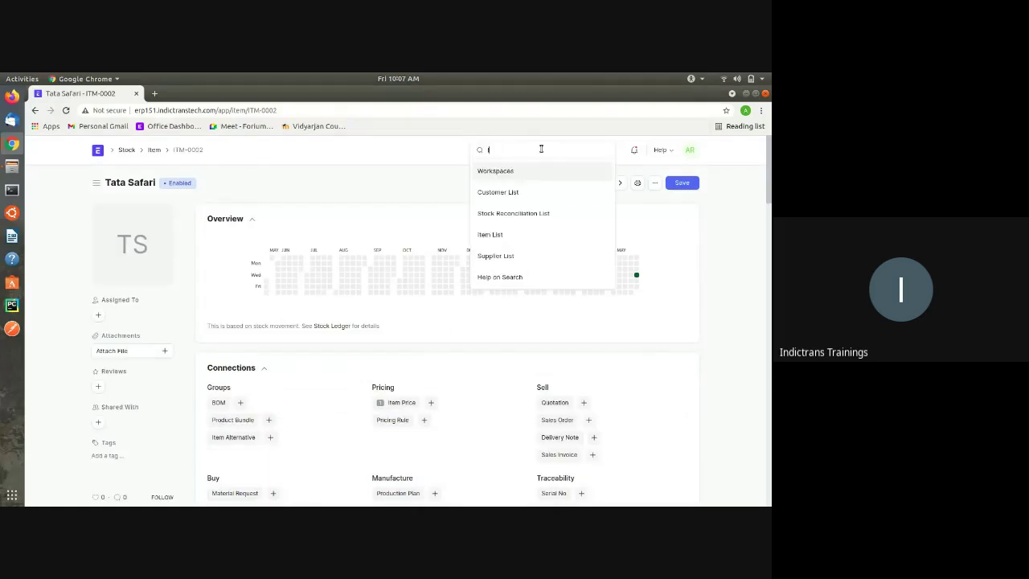
pyautogui.press('BackSpace')
pyautogui.press('Escape')
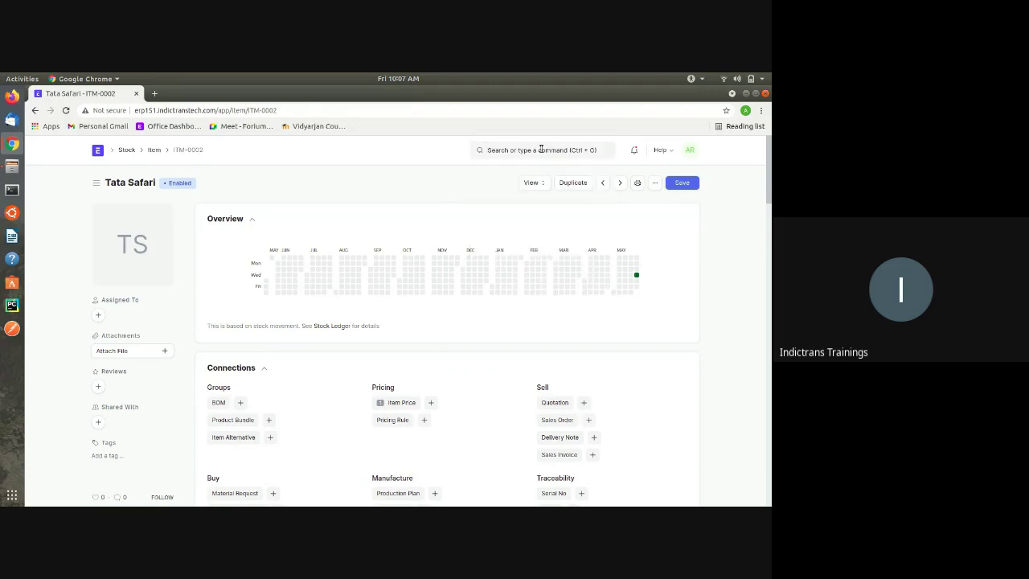
pyautogui.scroll(-3, 487, 283)
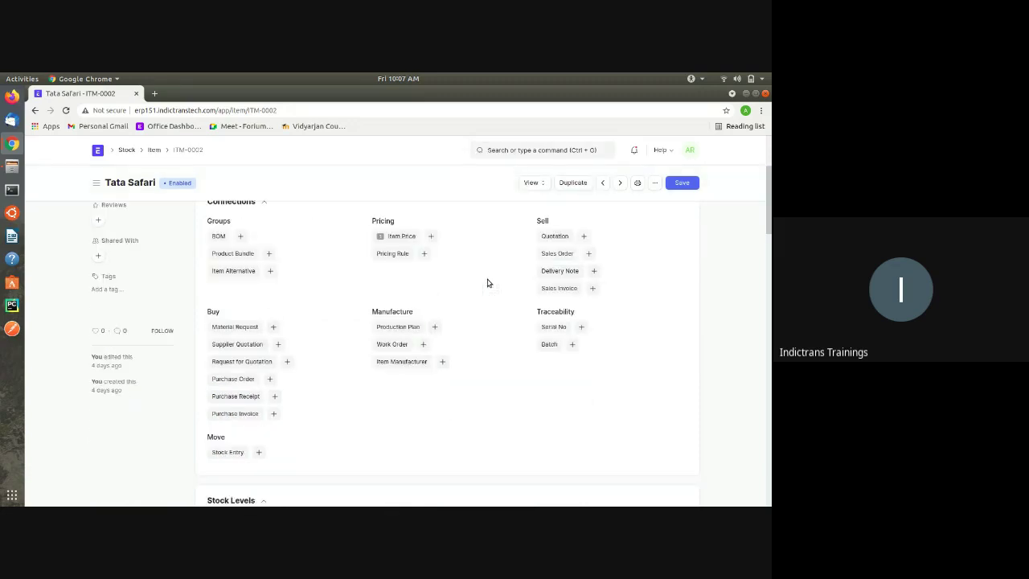
# - Reopen Tata Safari (ITM-0002) from the Item list and scroll down to the Item Tax section
pyautogui.hotkey('alt', 'Left')
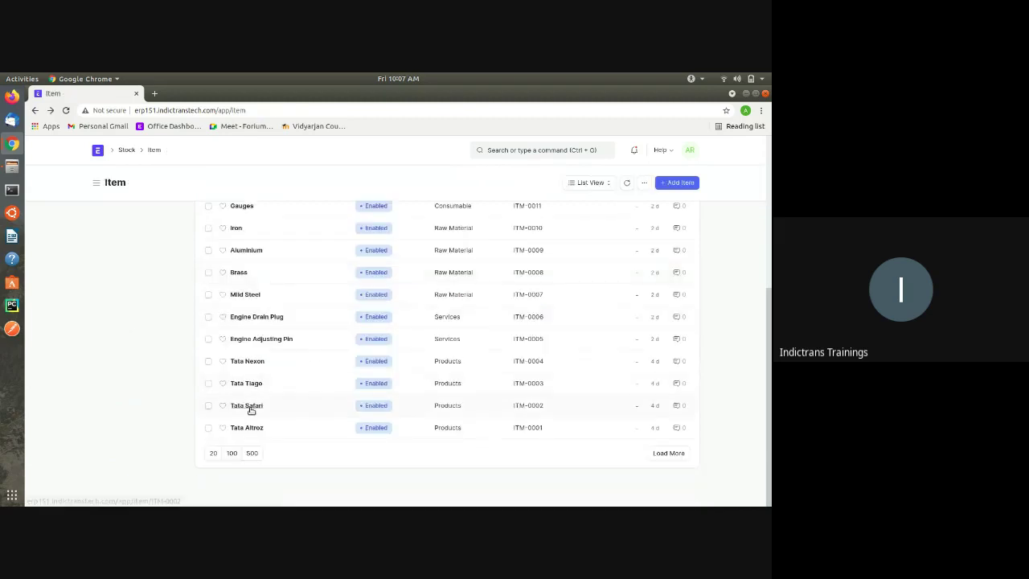
pyautogui.click(246, 405)
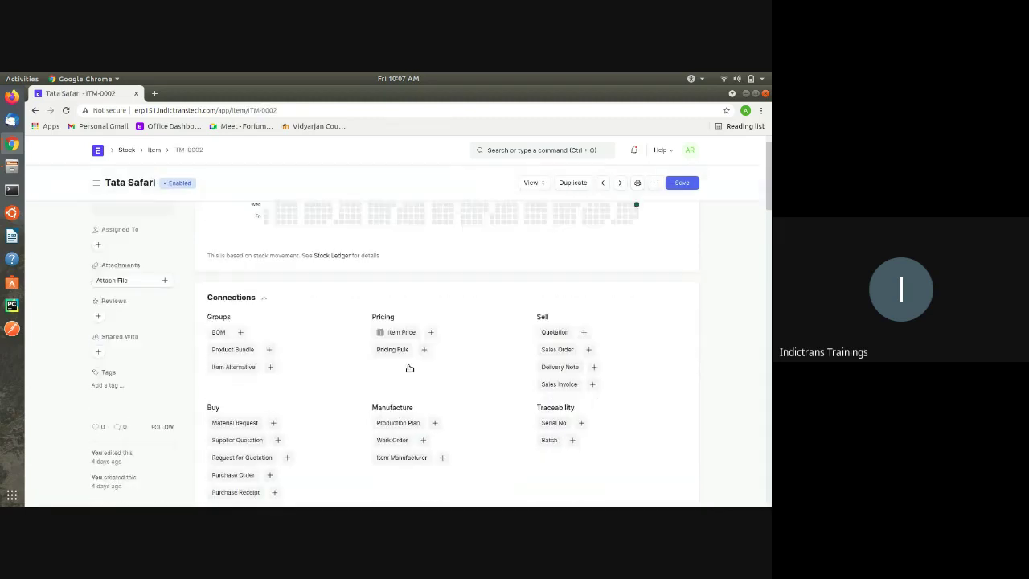
pyautogui.scroll(-2, 410, 368)
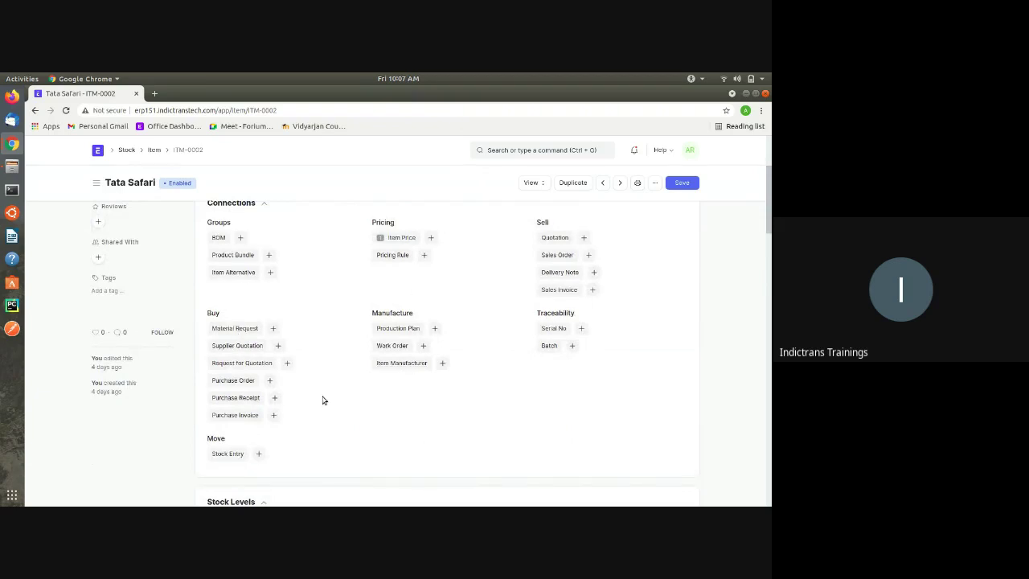
pyautogui.scroll(-5, 324, 400)
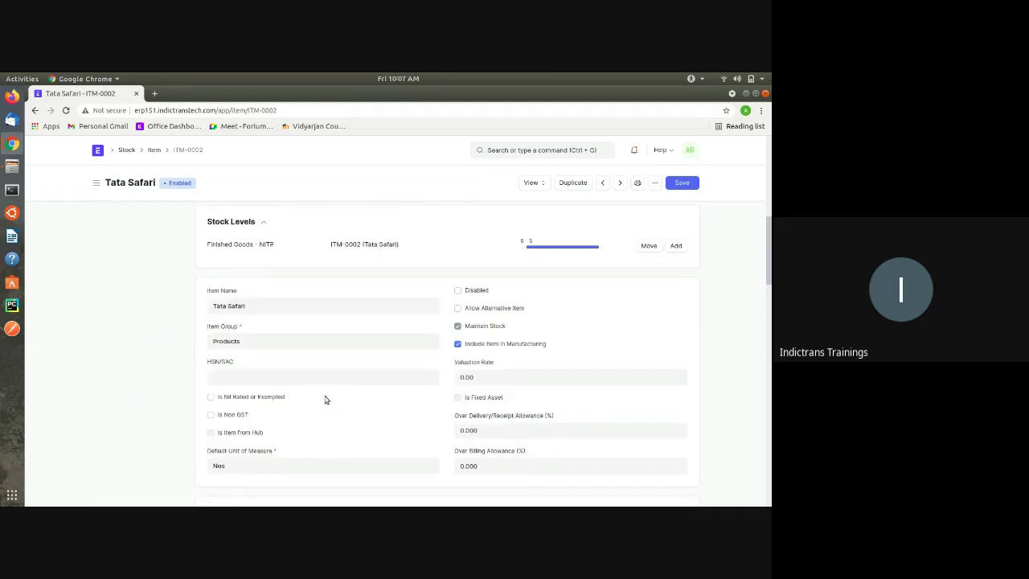
pyautogui.scroll(-1, 325, 399)
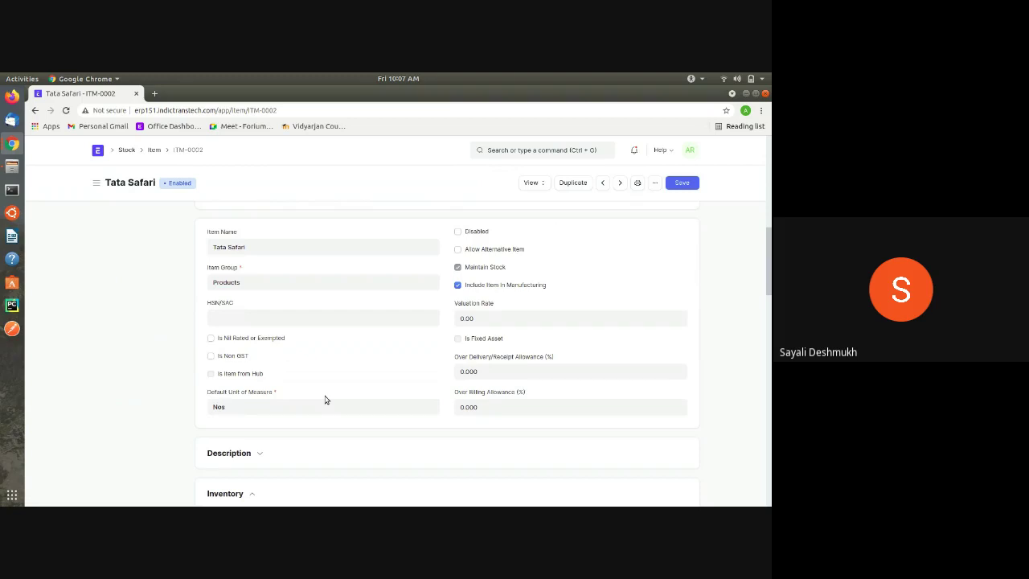
pyautogui.scroll(-3, 326, 399)
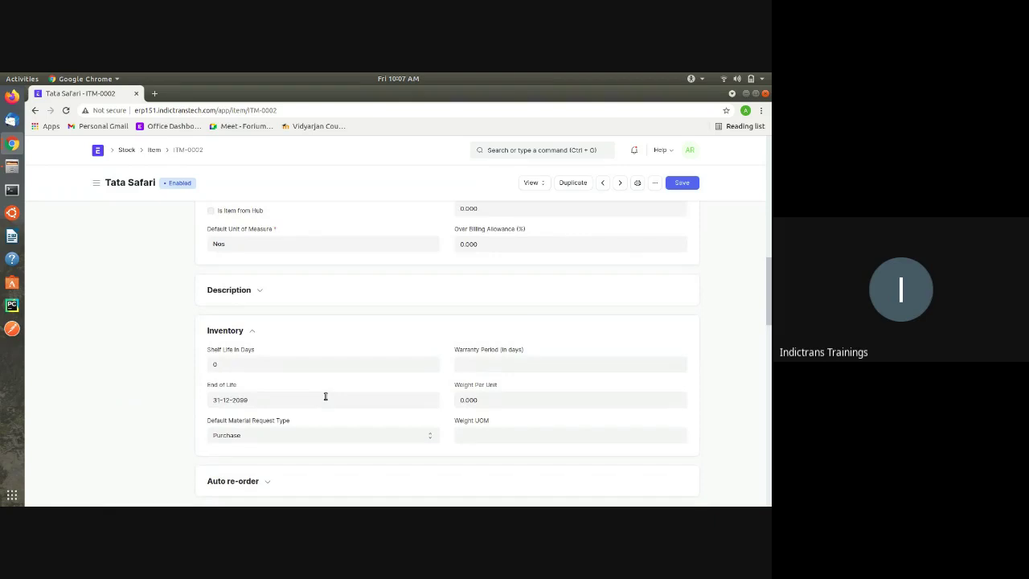
pyautogui.scroll(-1, 326, 396)
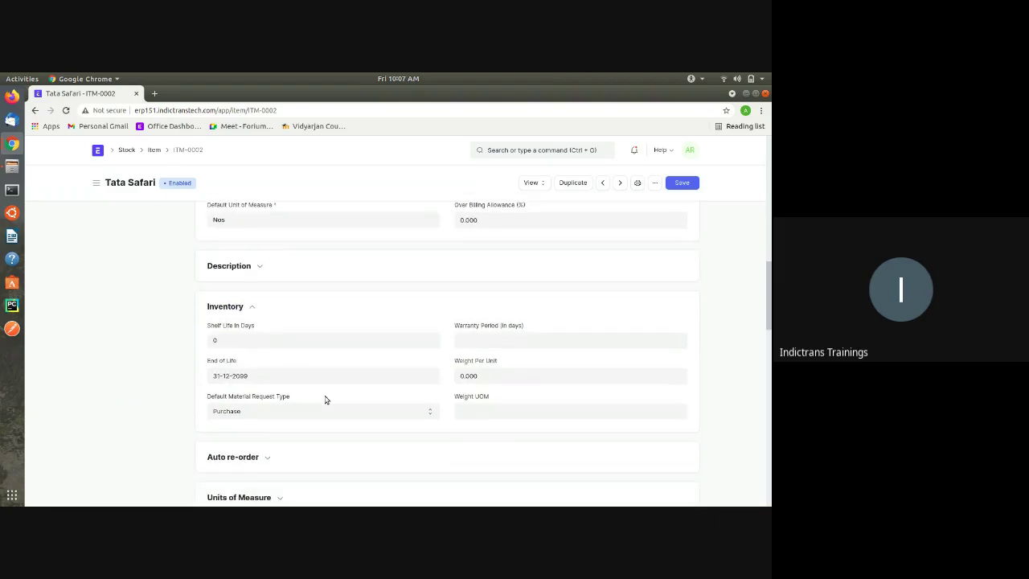
pyautogui.scroll(-3, 326, 400)
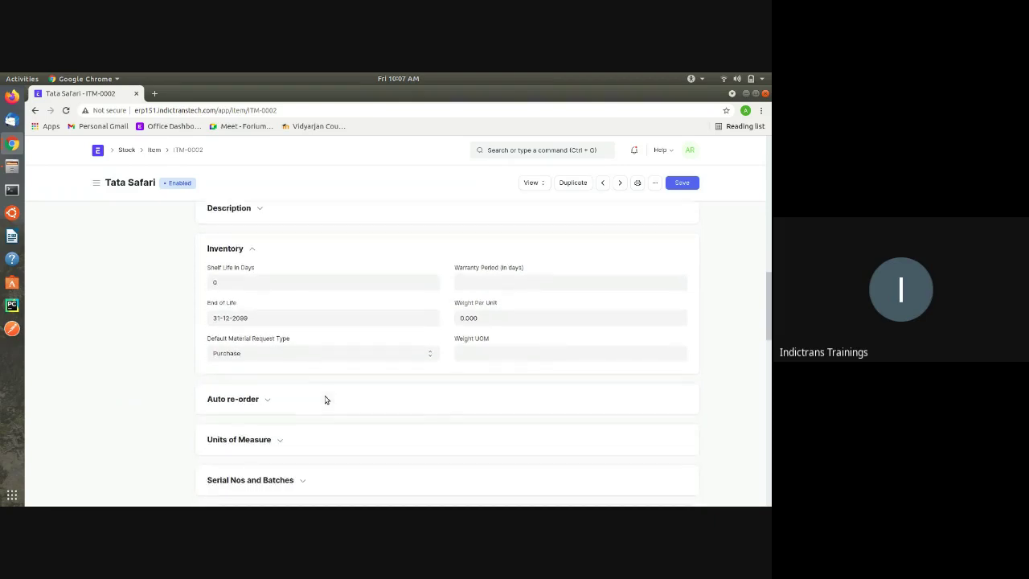
pyautogui.scroll(-3, 326, 400)
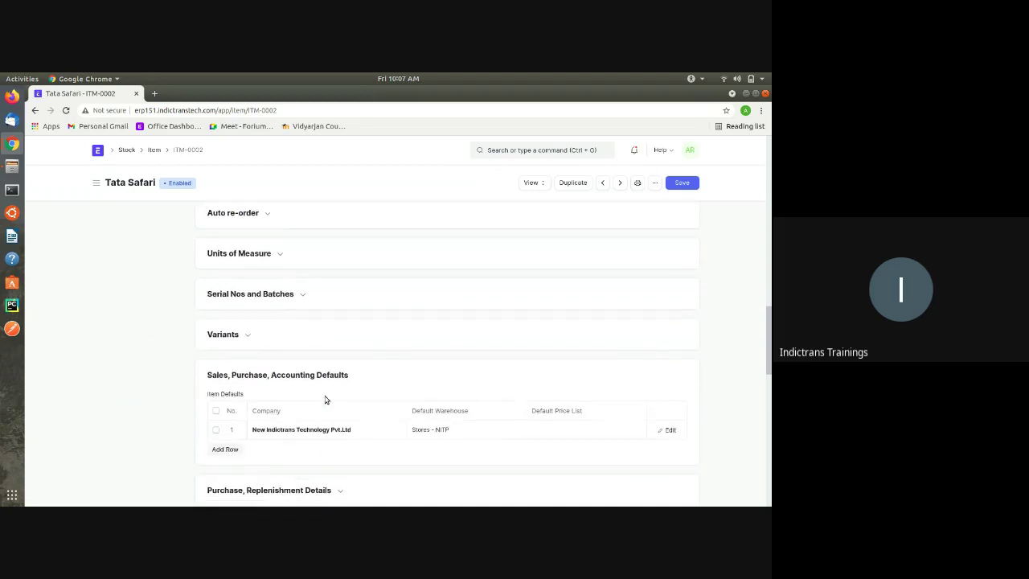
pyautogui.scroll(-4, 326, 400)
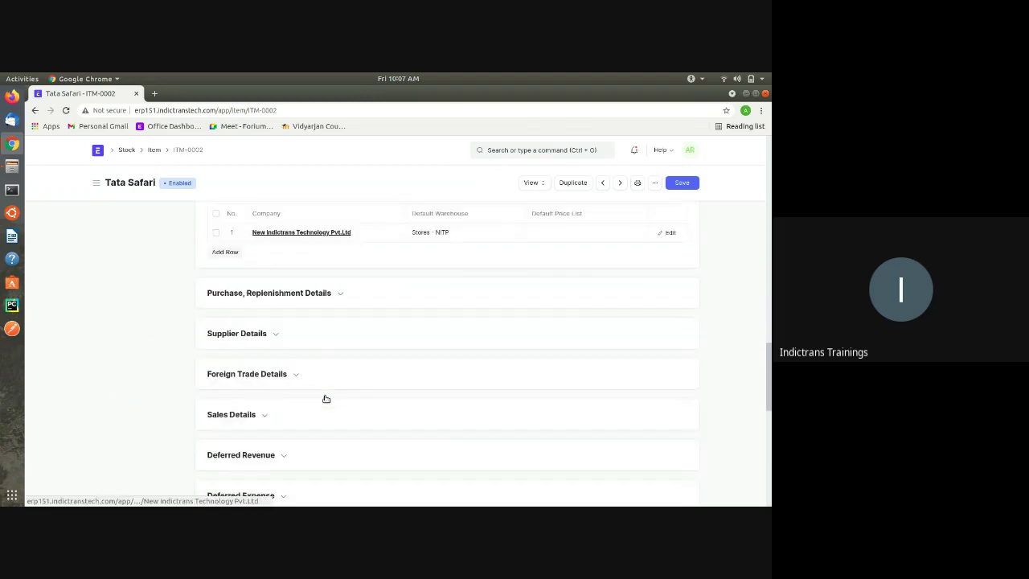
pyautogui.scroll(-2, 326, 399)
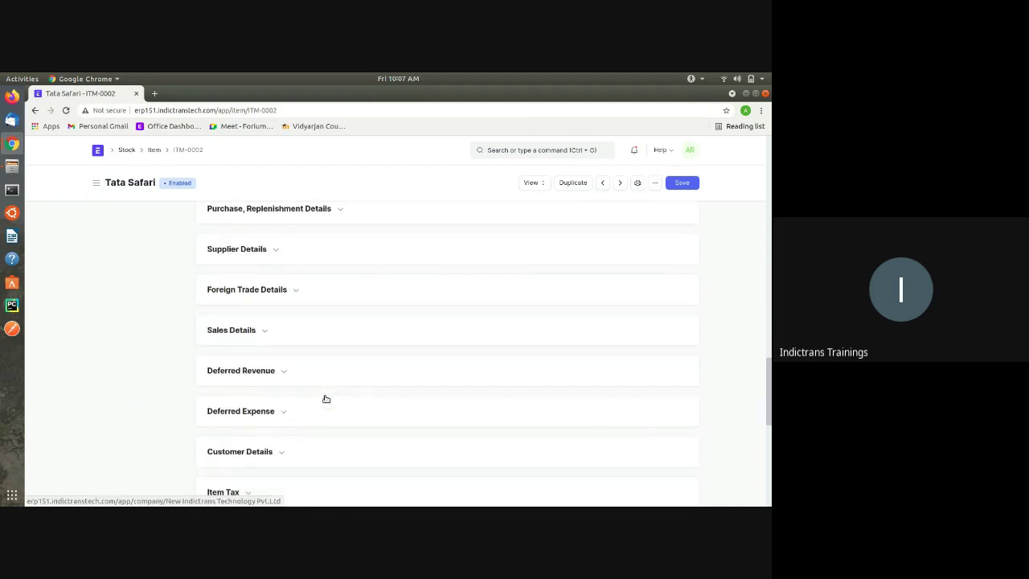
pyautogui.scroll(-3, 325, 399)
# - Add an Item Tax row using template GST 18% - NITP, leaving Tax Category empty, checking the blog for reference
pyautogui.click(237, 382)
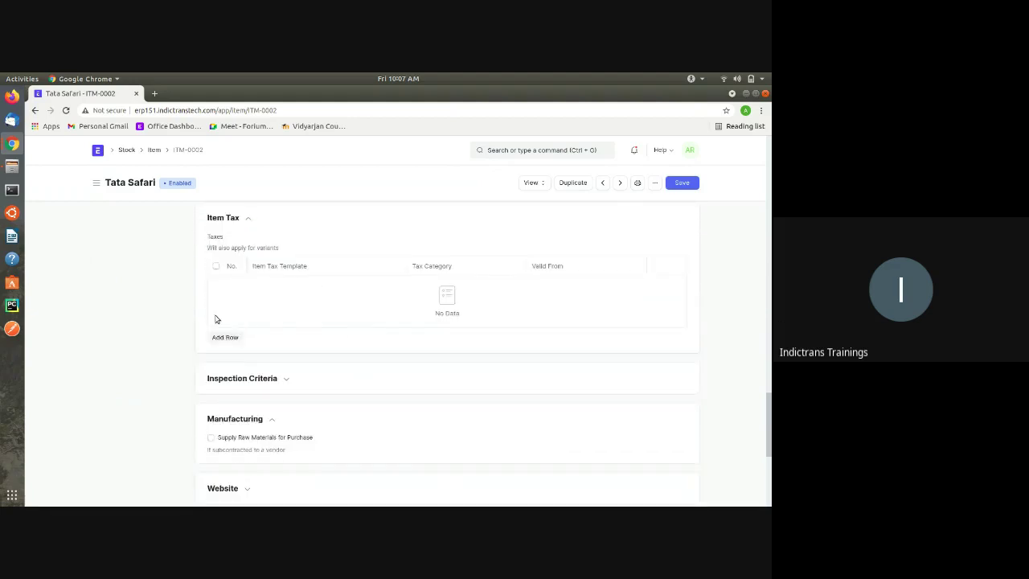
pyautogui.click(228, 341)
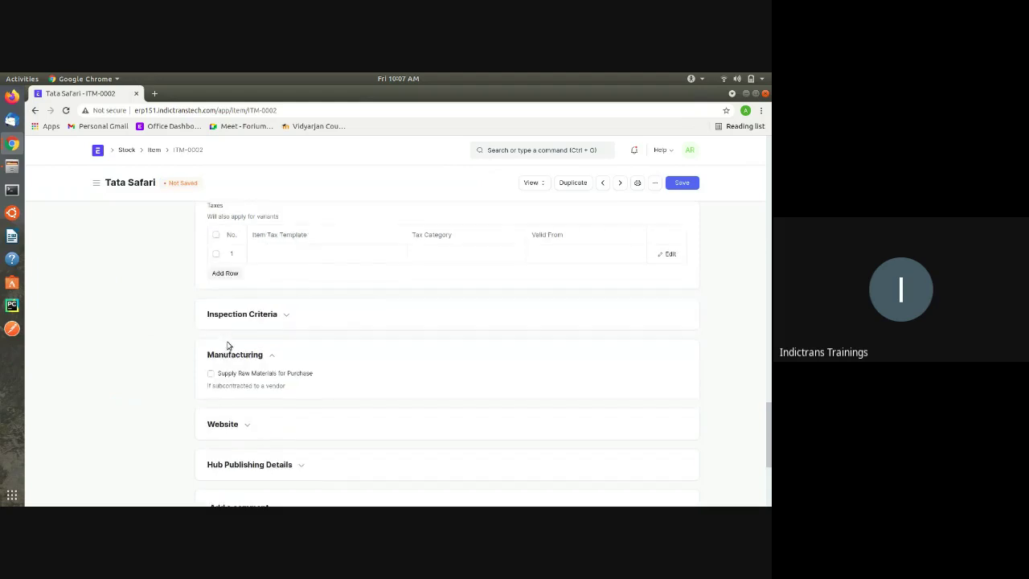
pyautogui.click(285, 256)
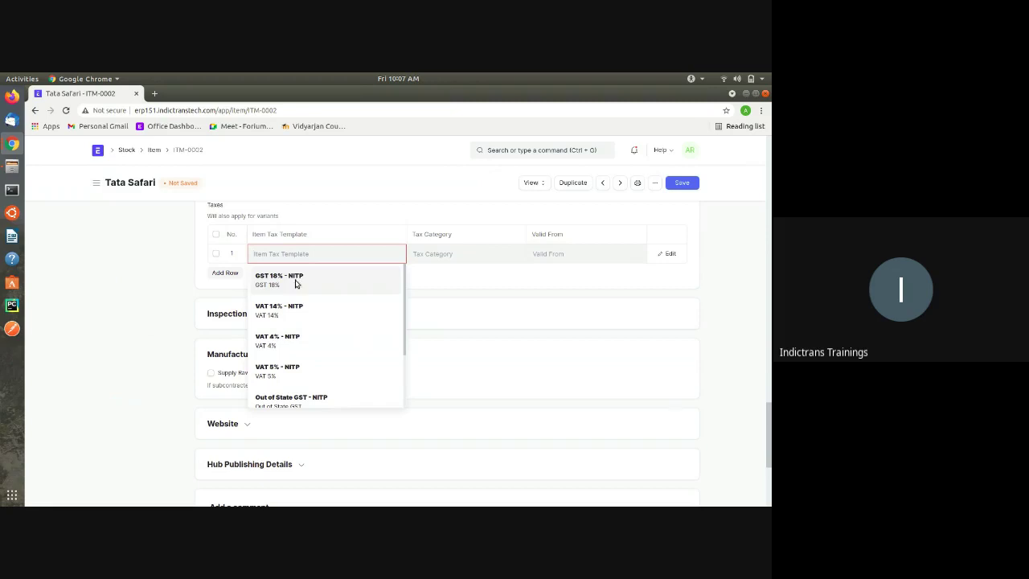
pyautogui.click(295, 283)
pyautogui.click(448, 253)
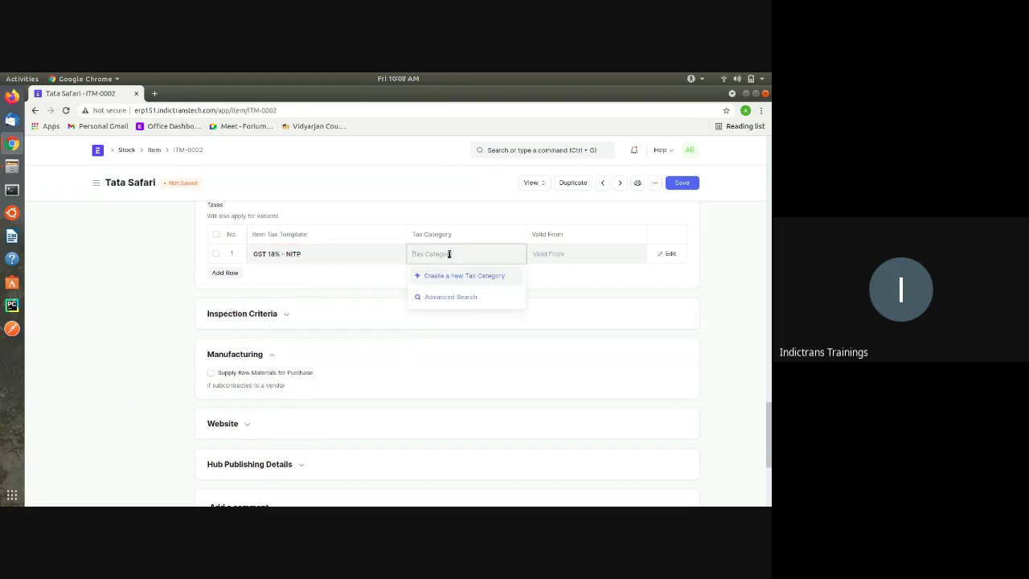
pyautogui.press('Escape')
pyautogui.hotkey('alt', 'Tab')
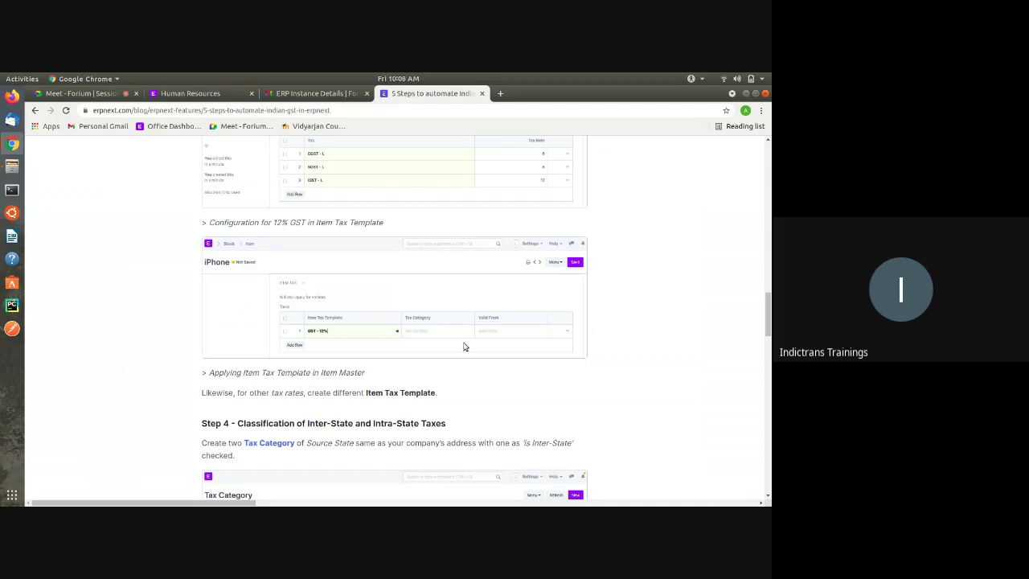
pyautogui.hotkey('alt', 'Tab')
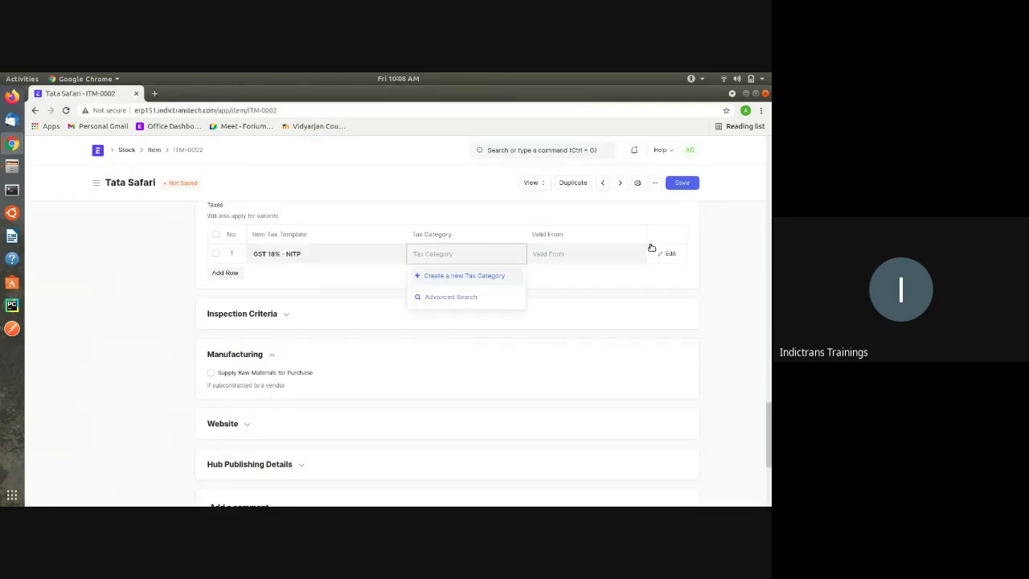
# - Save Tata Safari with its GST 18% - NITP item tax template
pyautogui.click(668, 185)
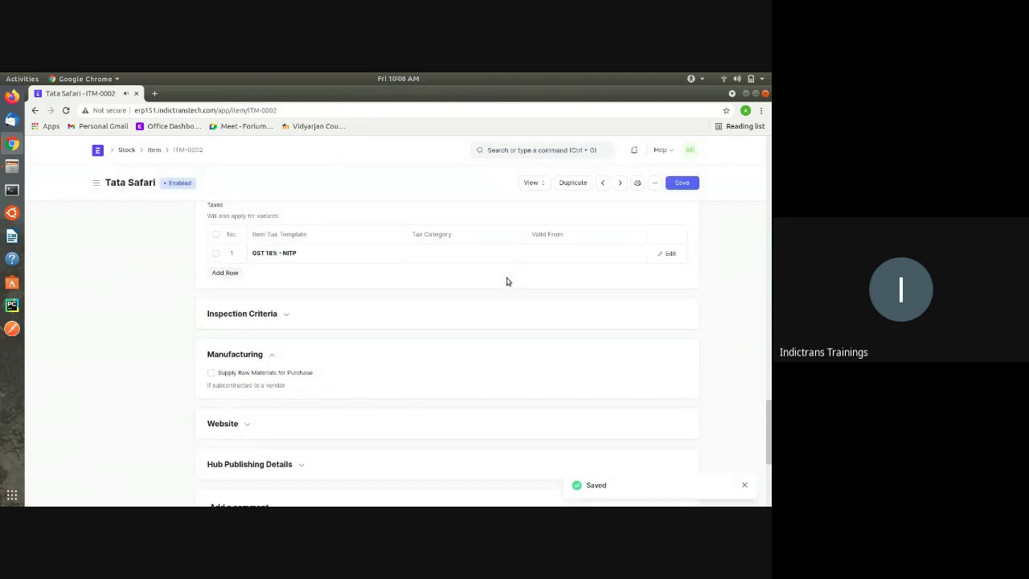
pyautogui.scroll(-2, 507, 282)
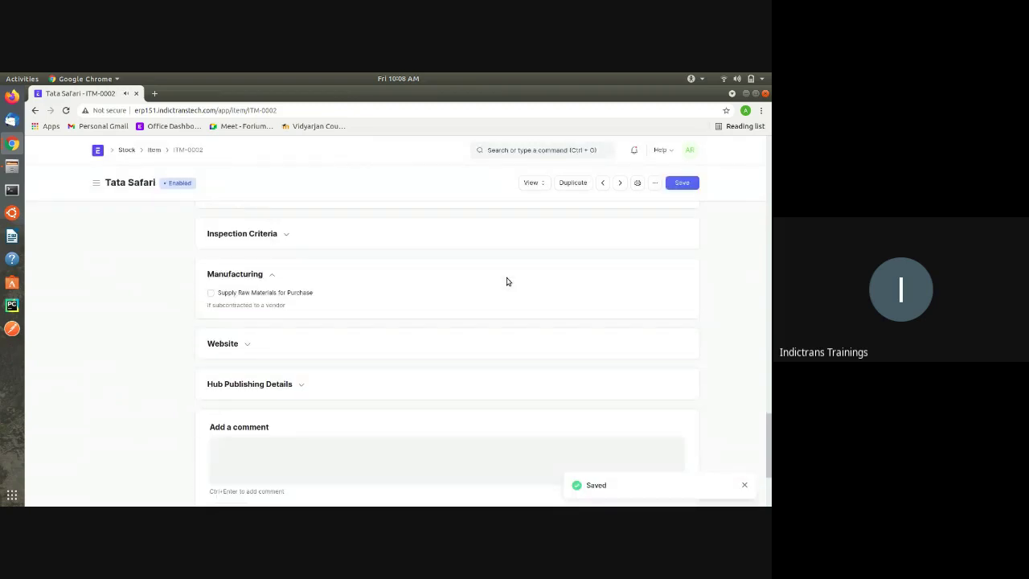
pyautogui.scroll(5, 508, 279)
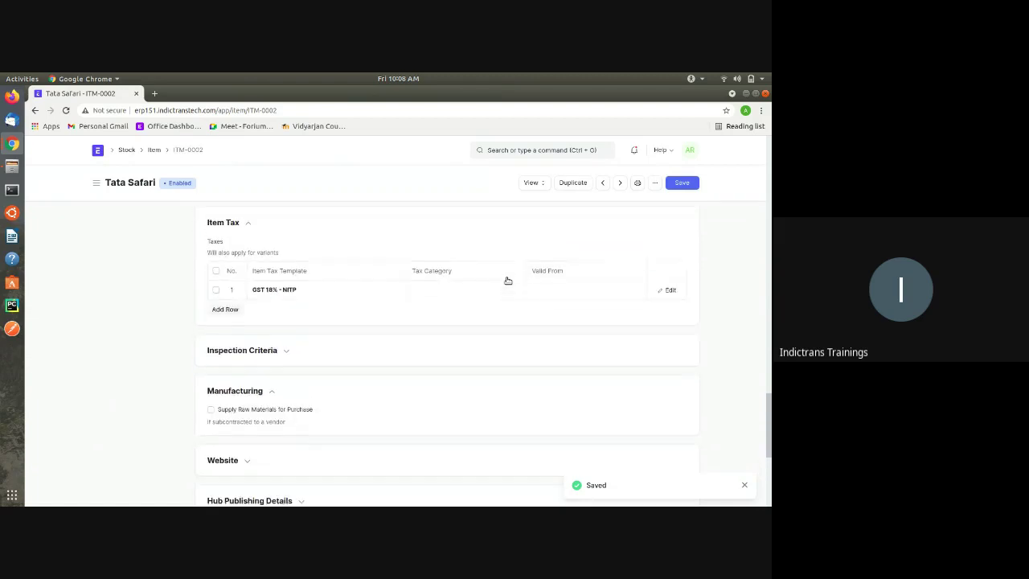
# - Leave the Tata Safari record and return to the Item list
pyautogui.scroll(20, 507, 279)
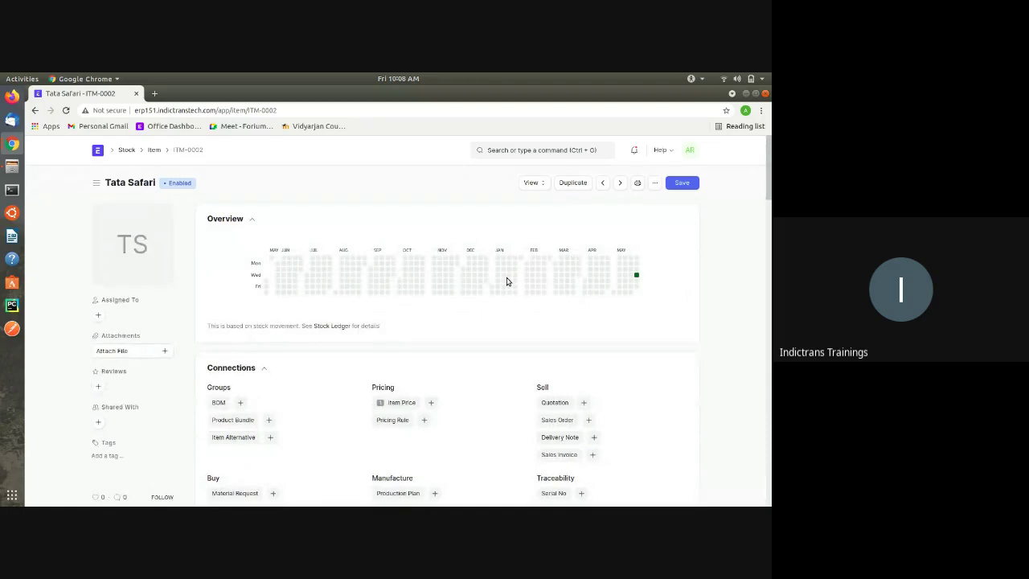
pyautogui.hotkey('alt', 'Left')
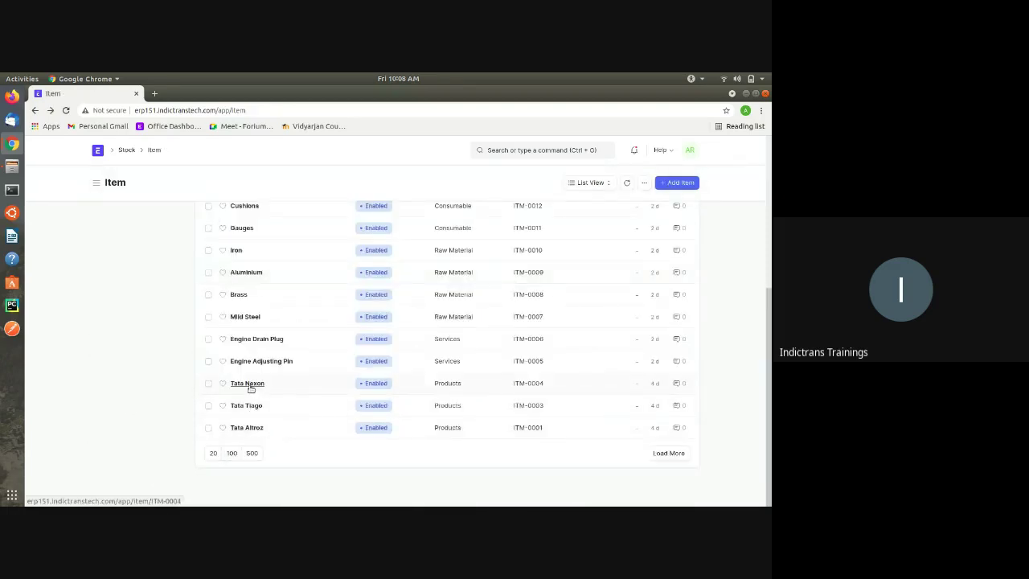
# - Give Tata Altroz the GST 18% - NITP item tax template, save, and return to the Item list
pyautogui.click(249, 427)
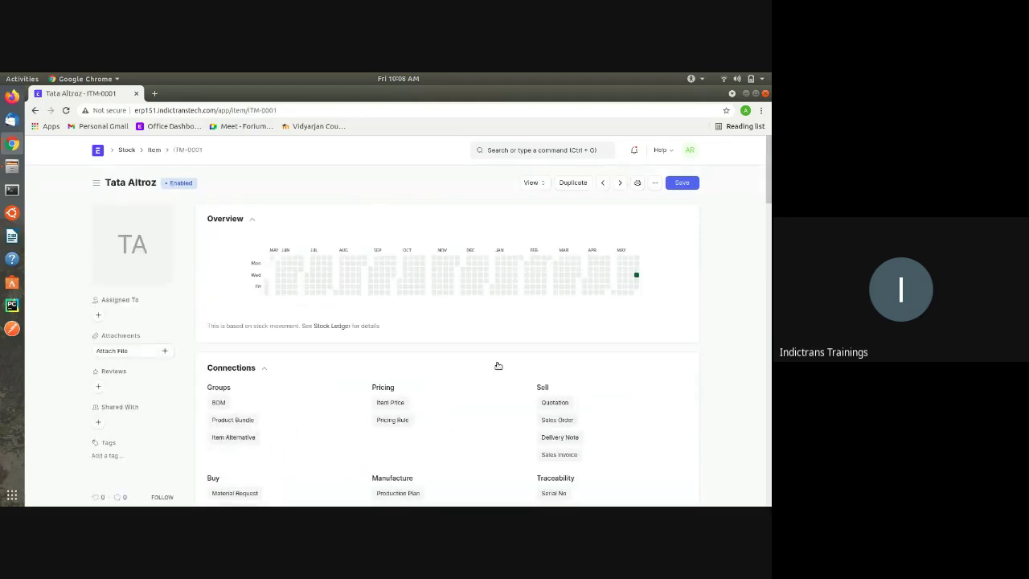
pyautogui.scroll(-10, 497, 366)
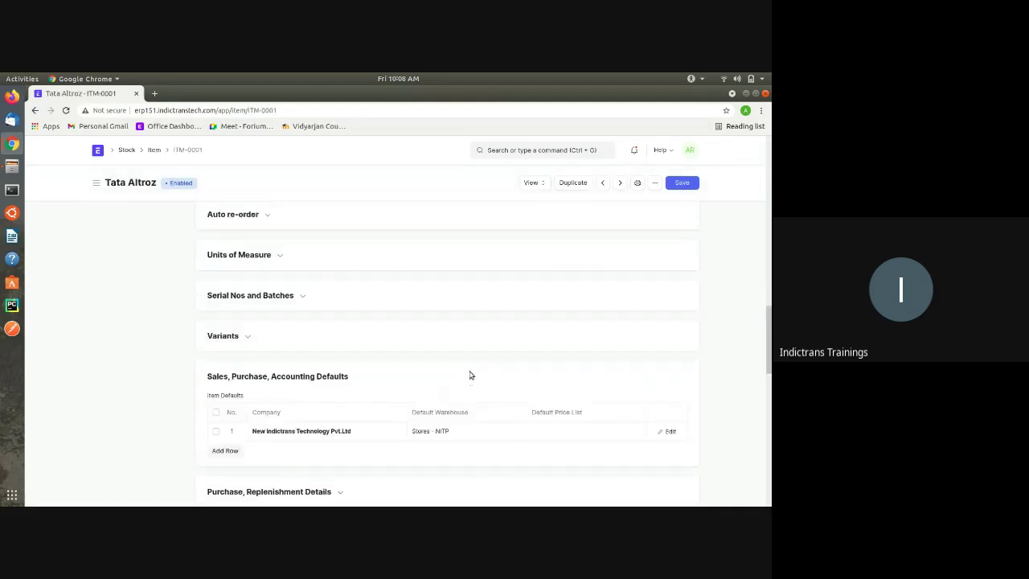
pyautogui.scroll(-5, 471, 375)
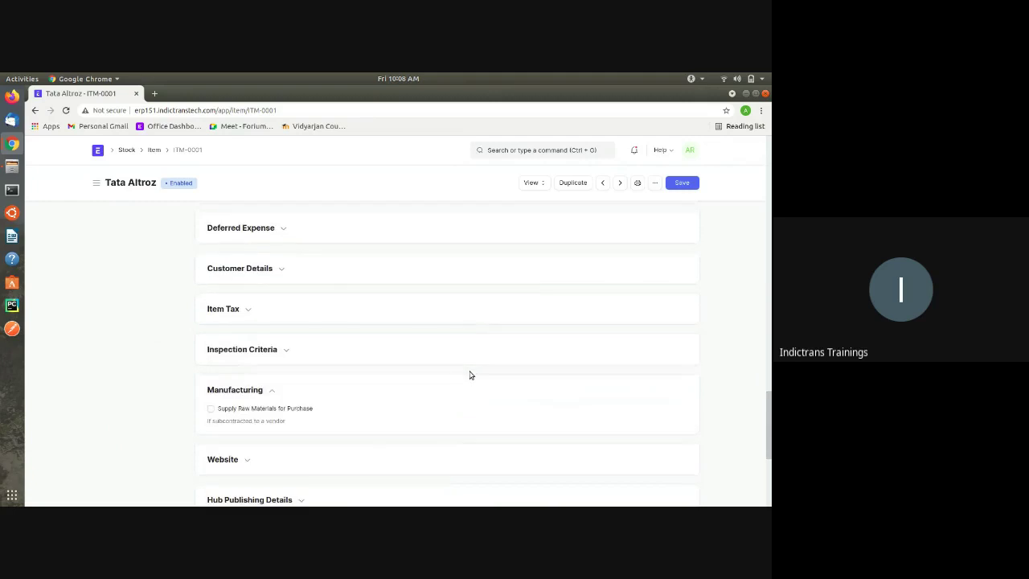
pyautogui.click(233, 313)
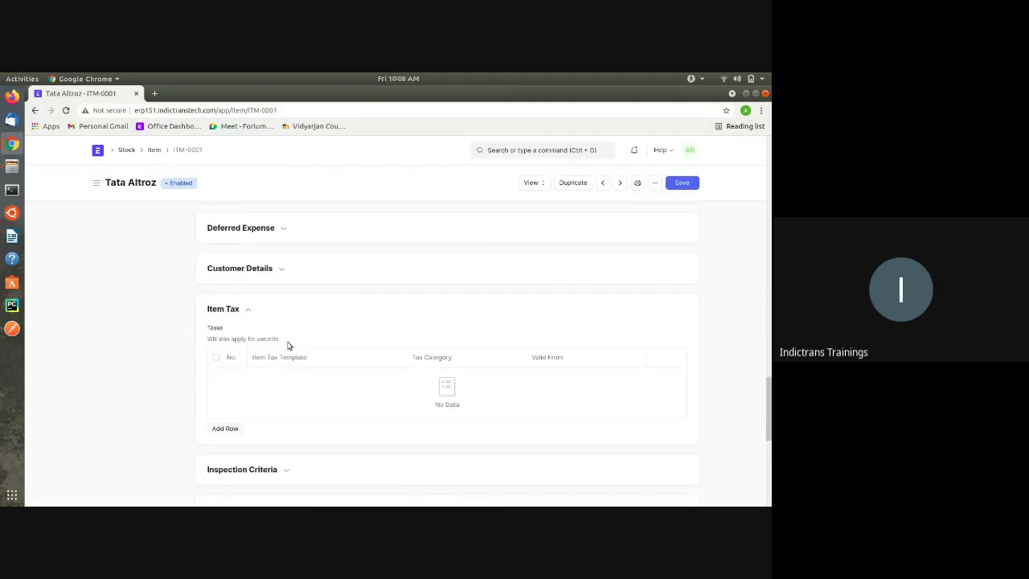
pyautogui.click(226, 428)
pyautogui.click(302, 254)
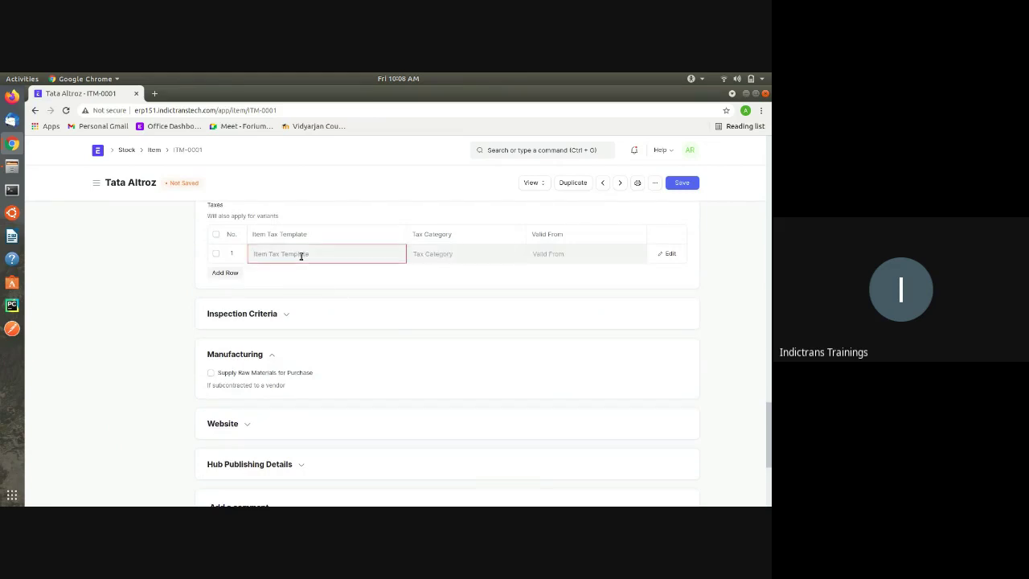
pyautogui.click(294, 277)
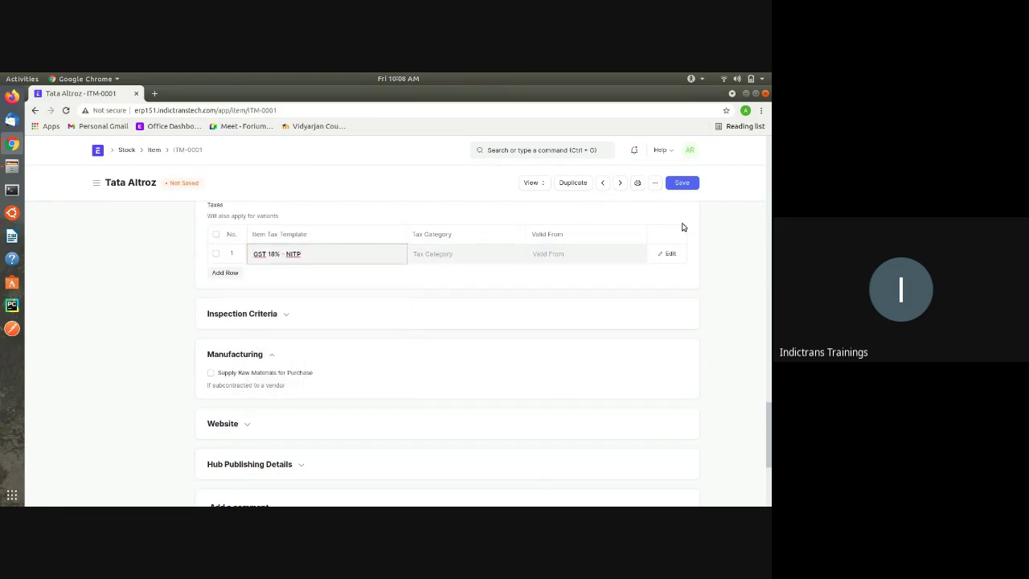
pyautogui.click(681, 184)
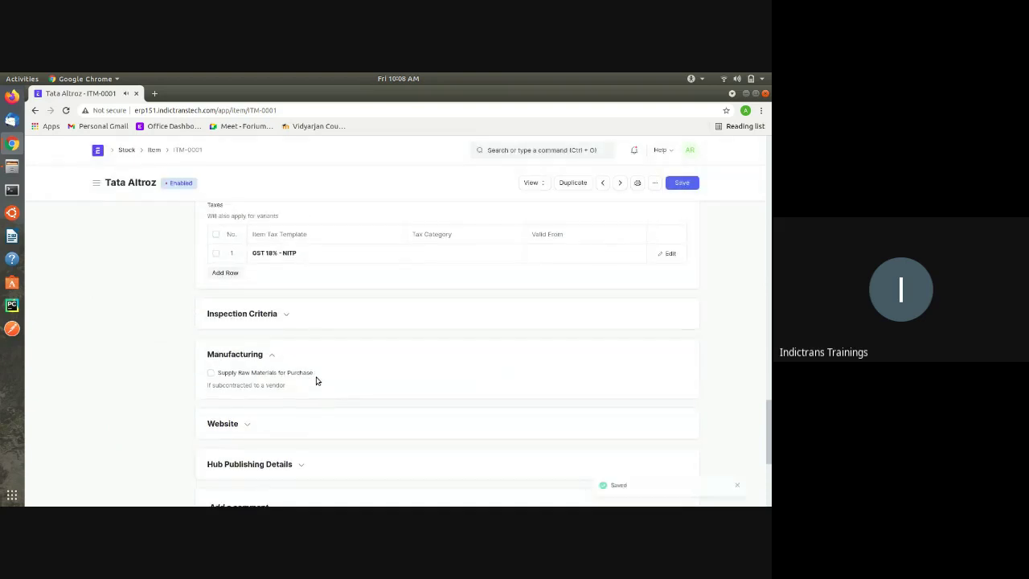
pyautogui.hotkey('alt', 'Left')
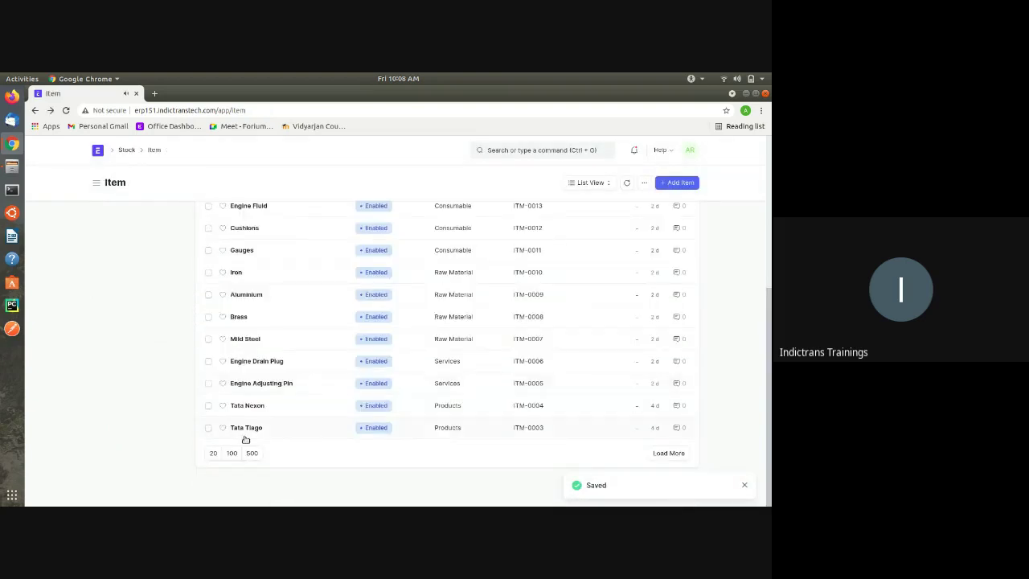
# - Add a GST 18% - NITP item tax template row to the Tata Tiago item and save it
pyautogui.click(247, 429)
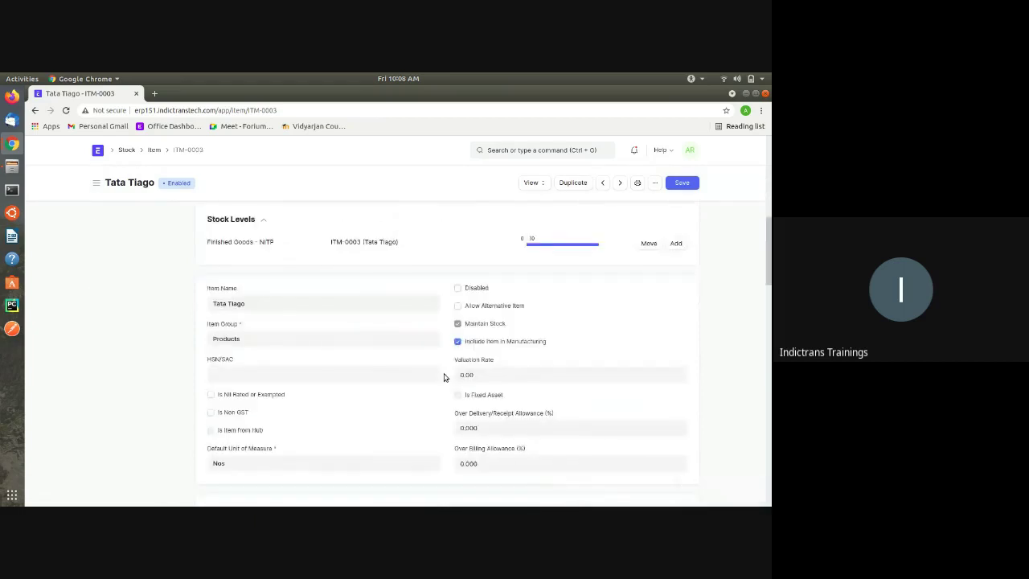
pyautogui.scroll(-10, 443, 377)
pyautogui.scroll(-3, 444, 377)
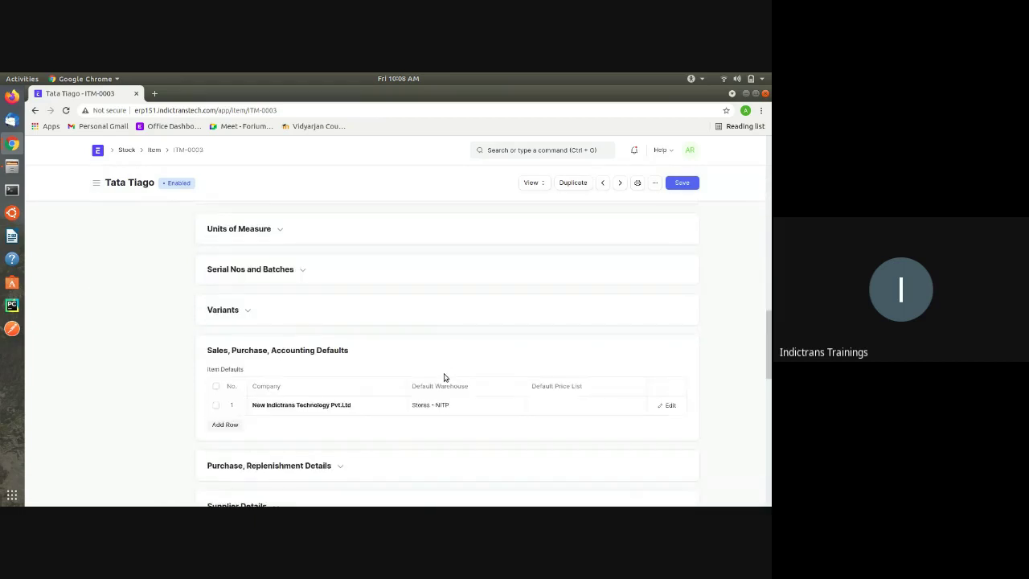
pyautogui.scroll(-3, 444, 377)
pyautogui.scroll(-2, 443, 374)
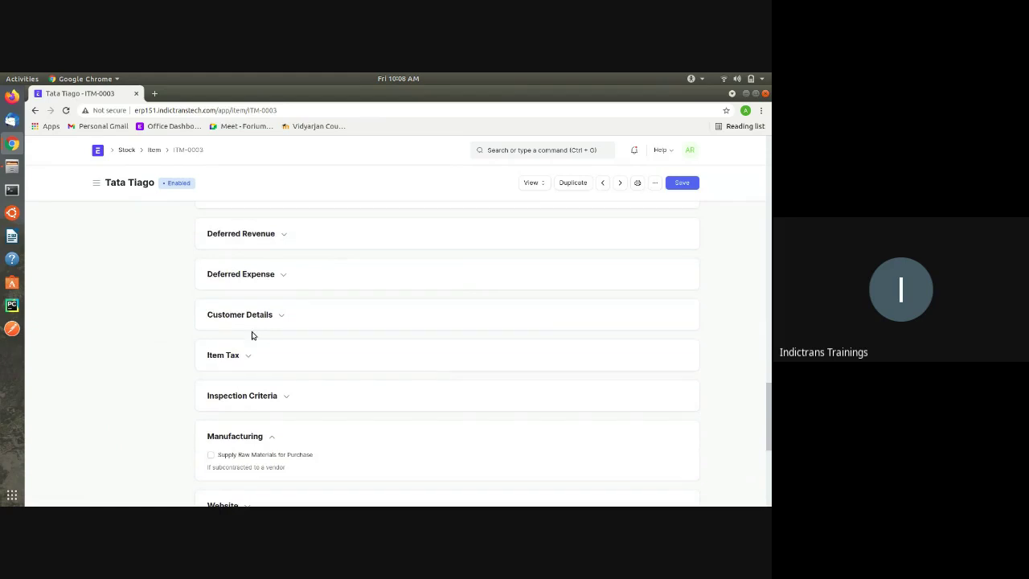
pyautogui.click(232, 358)
pyautogui.scroll(-2, 344, 390)
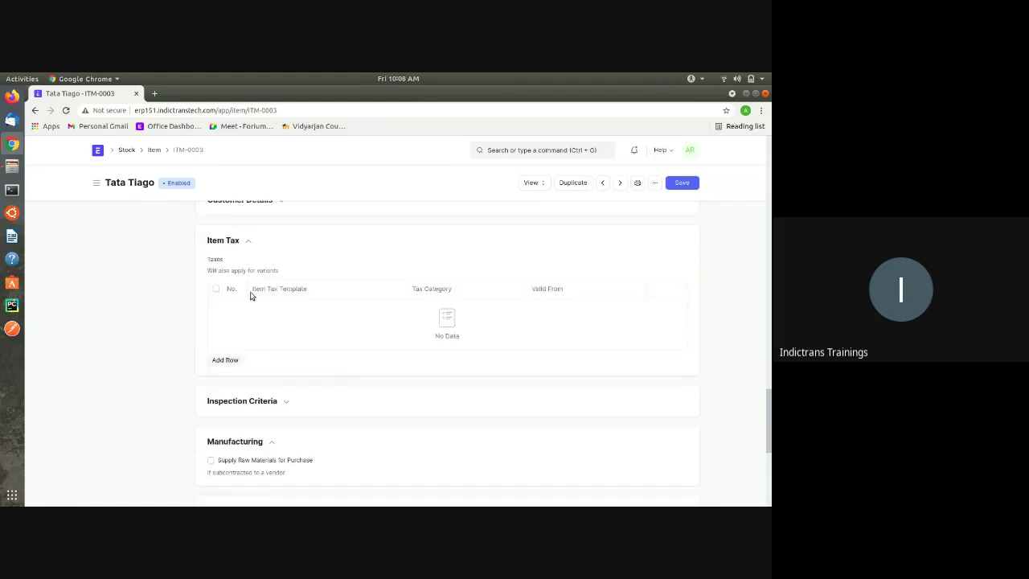
pyautogui.click(229, 361)
pyautogui.scroll(-1, 310, 244)
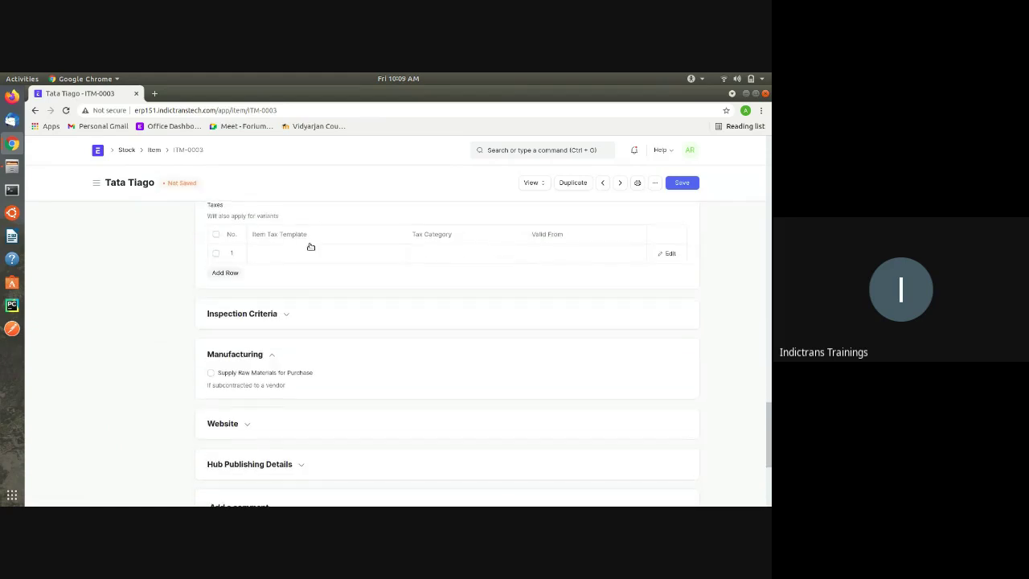
pyautogui.click(275, 257)
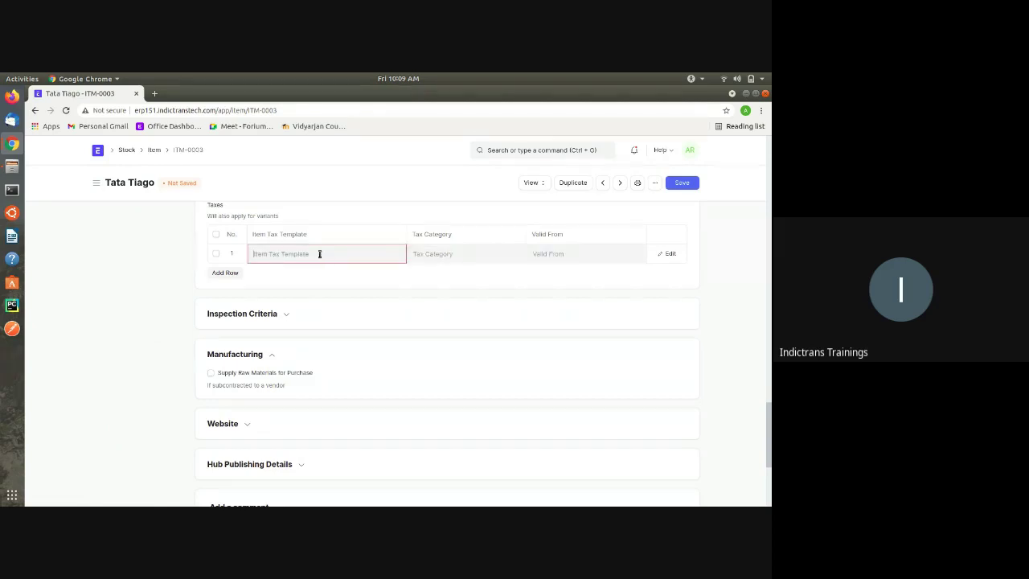
pyautogui.click(282, 283)
pyautogui.click(680, 181)
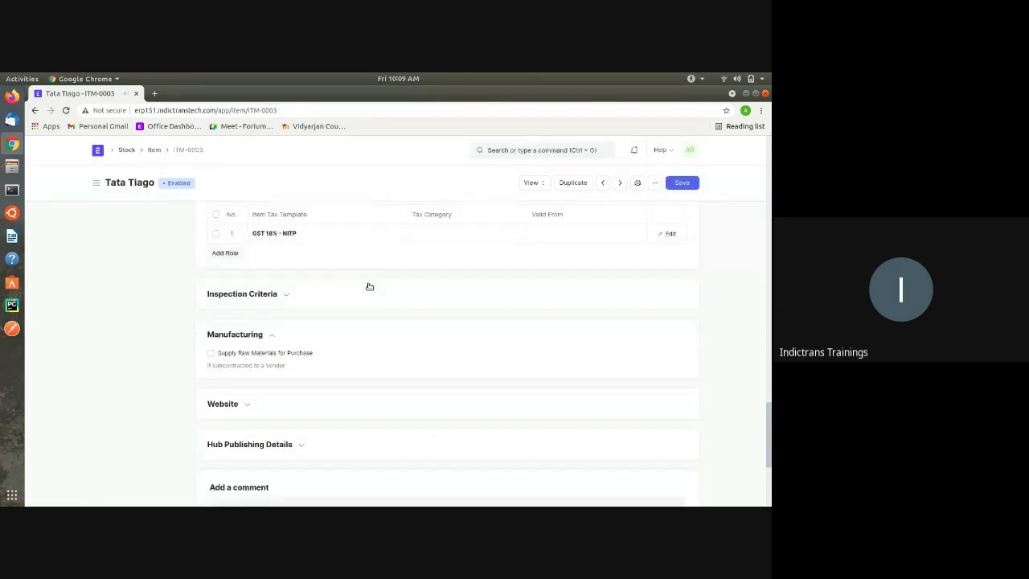
# - Review the Tata Tiago form and save the item again
pyautogui.scroll(3, 369, 287)
pyautogui.scroll(15, 369, 287)
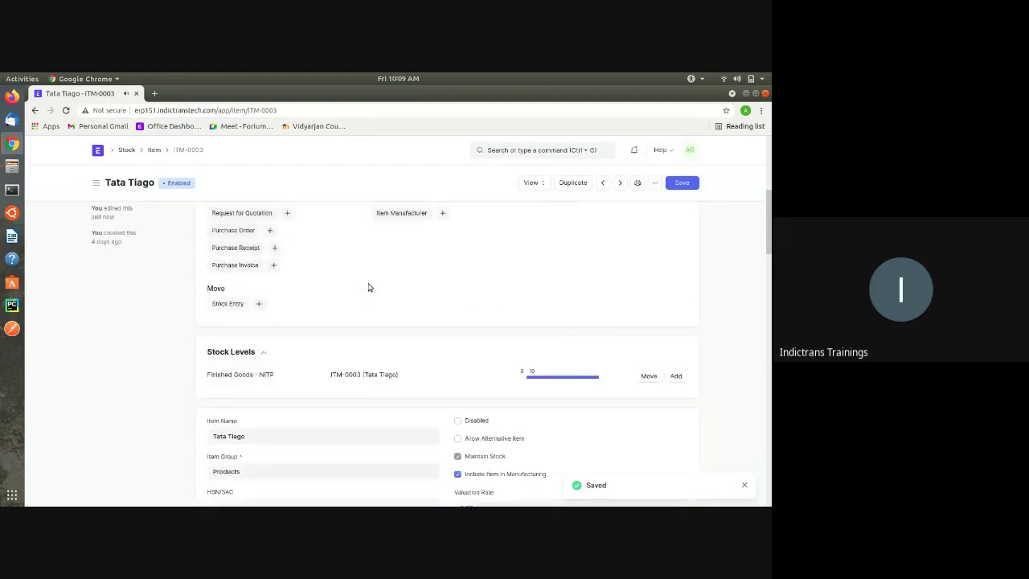
pyautogui.scroll(-12, 369, 287)
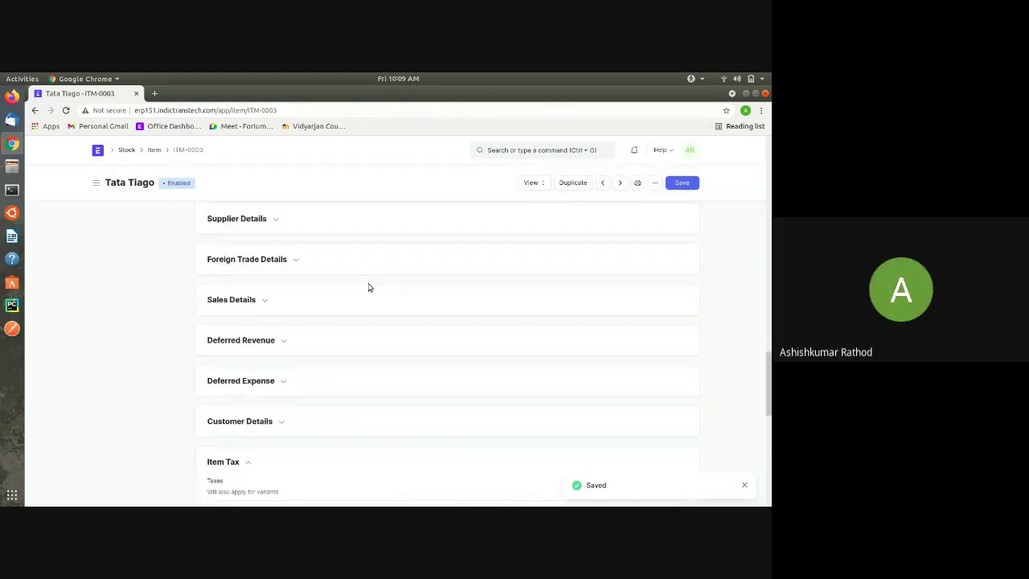
pyautogui.click(682, 183)
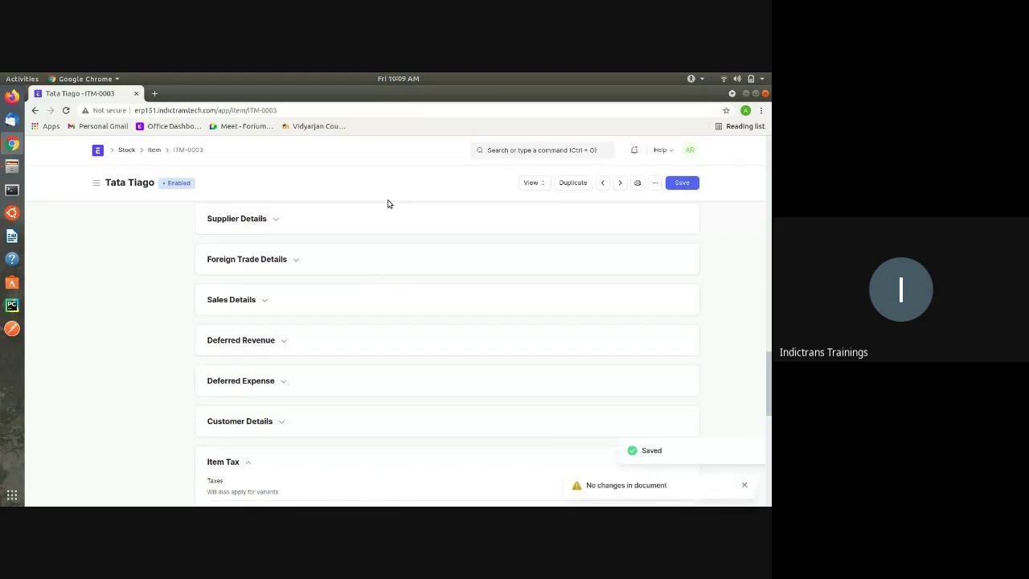
# - Bring the GST blog article forward and scroll to Step 4 on In State and Out State categories
pyautogui.hotkey('alt', 'Tab')
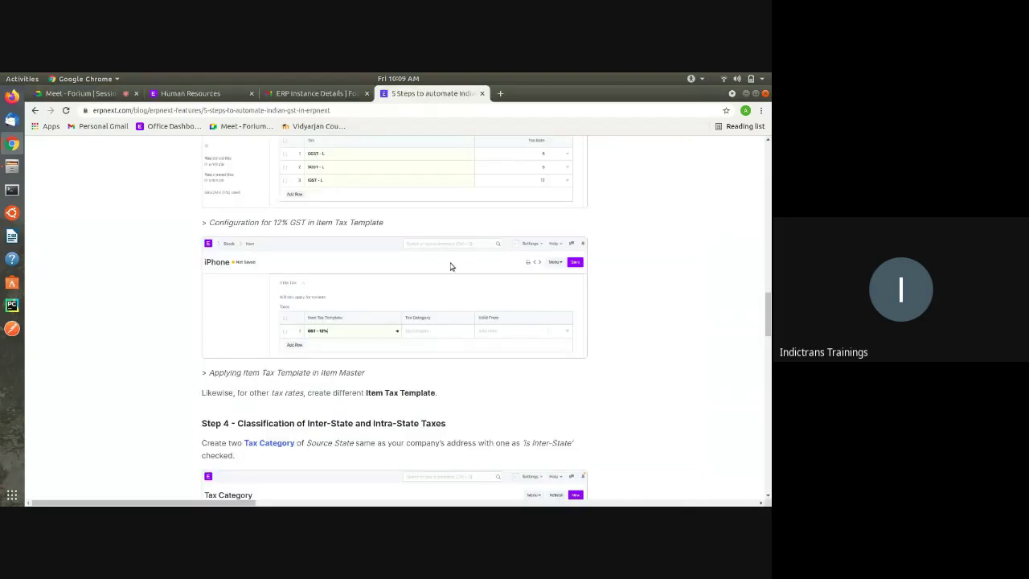
pyautogui.scroll(-1, 604, 314)
pyautogui.scroll(-3, 606, 316)
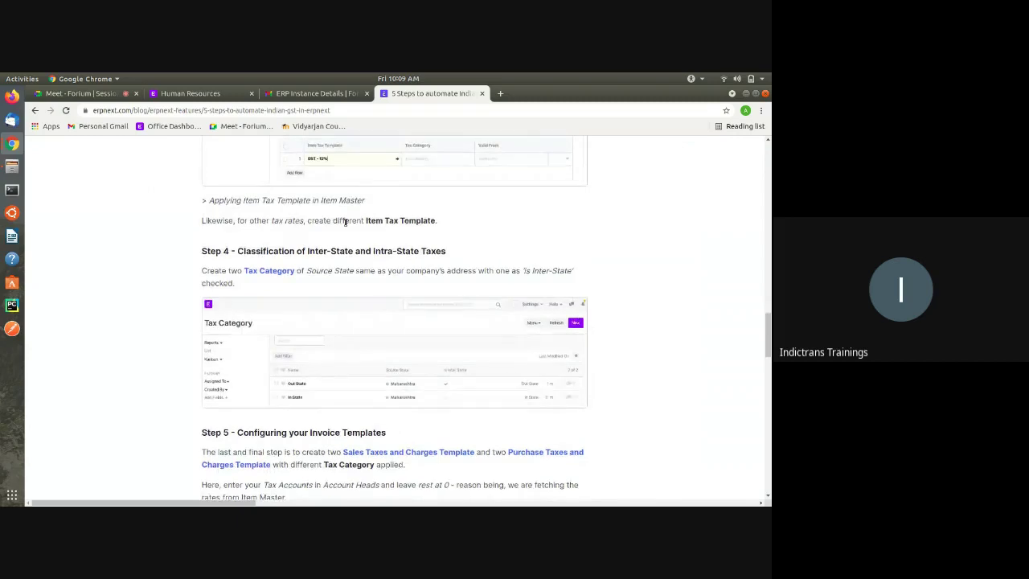
pyautogui.scroll(2, 343, 221)
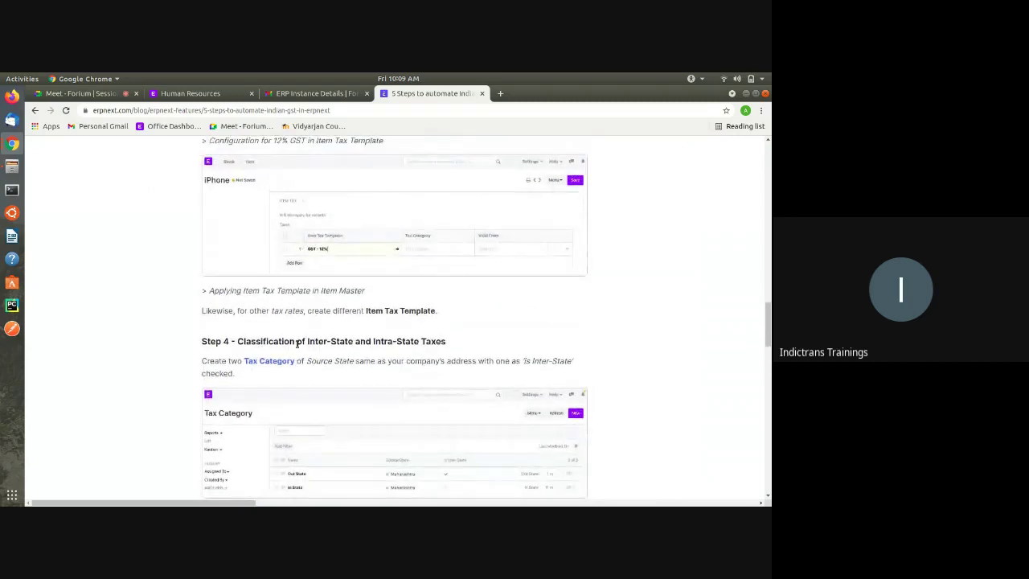
pyautogui.press('XF86MonBrightnessUp')
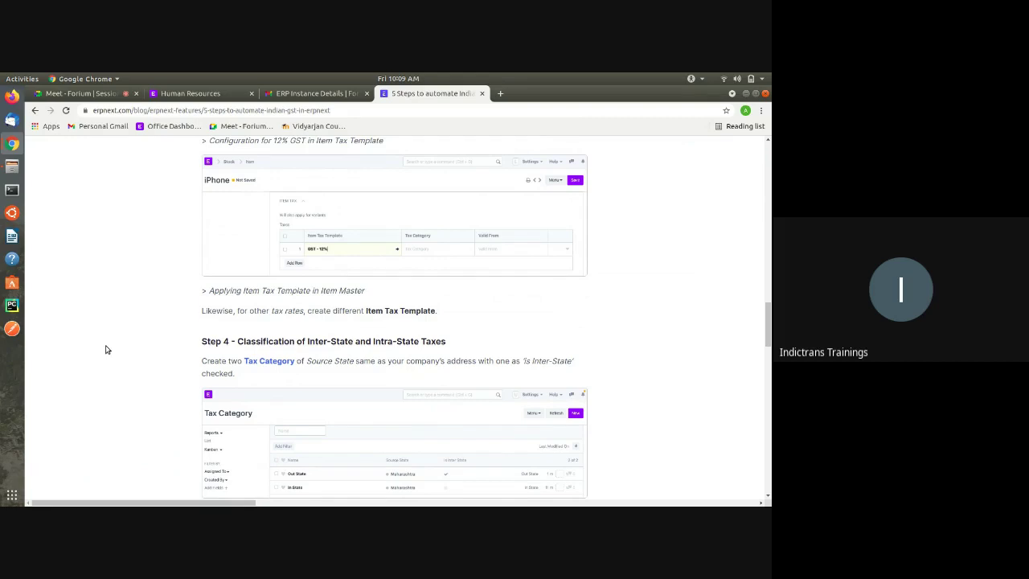
pyautogui.scroll(-4, 106, 349)
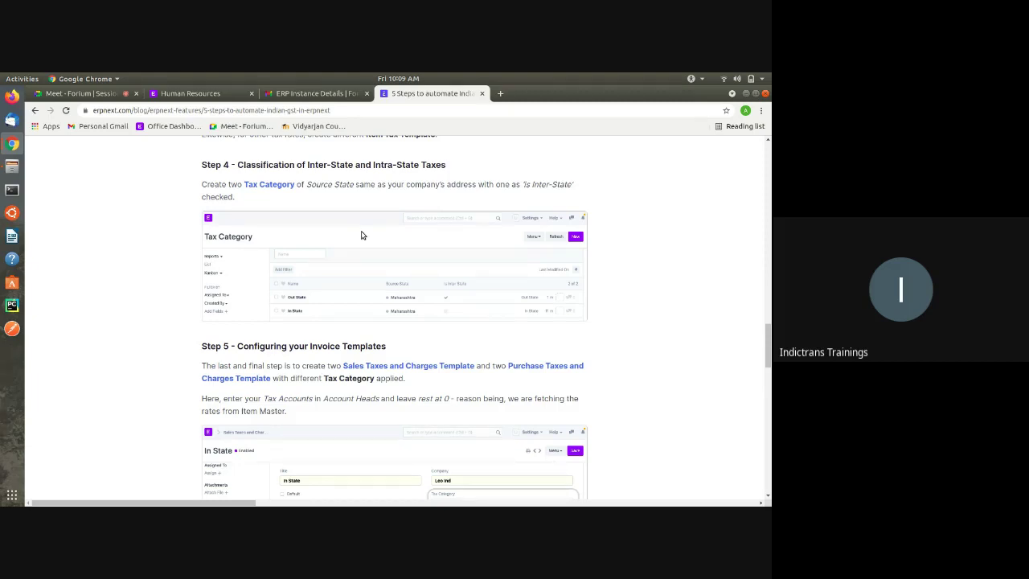
# - Move between the meeting, GST blog and Gmail tabs, ending on the ERP Instance Details email
pyautogui.click(77, 94)
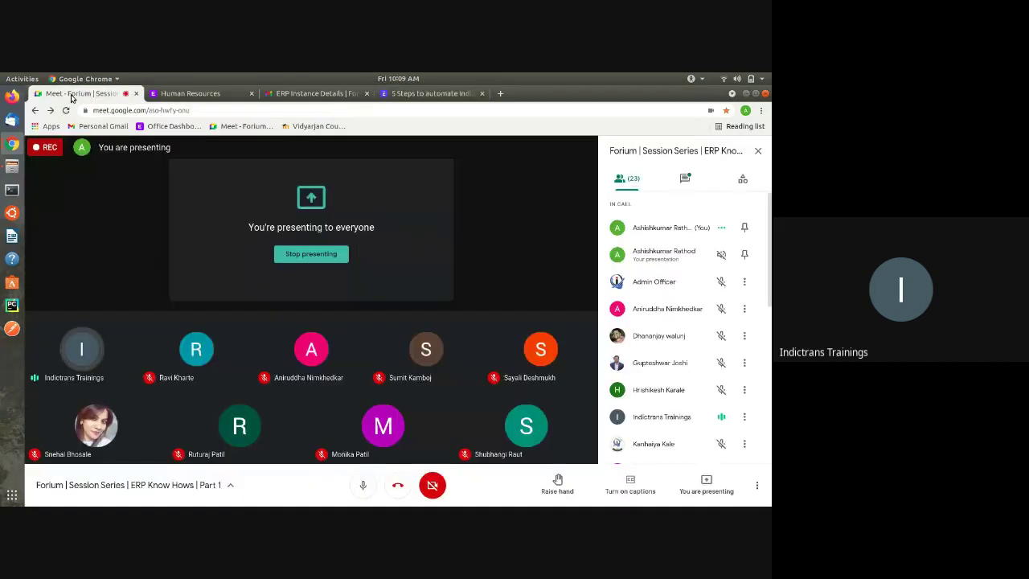
pyautogui.click(414, 93)
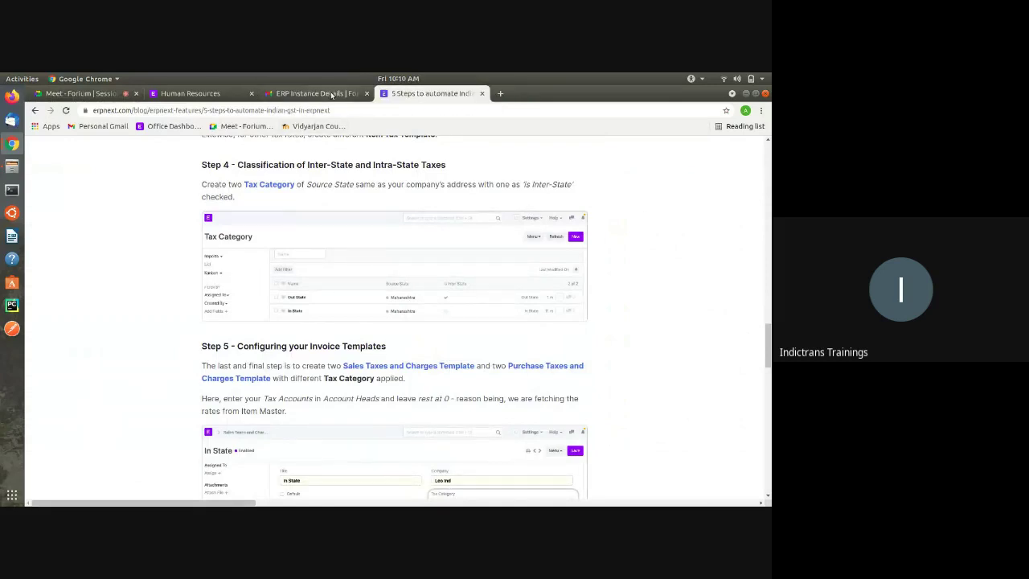
pyautogui.click(331, 94)
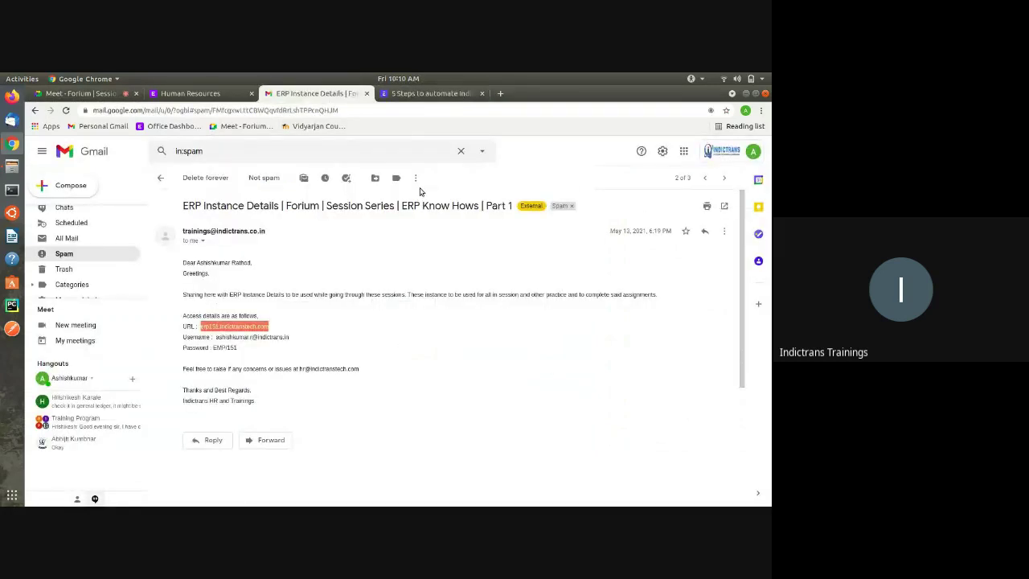
pyautogui.click(420, 97)
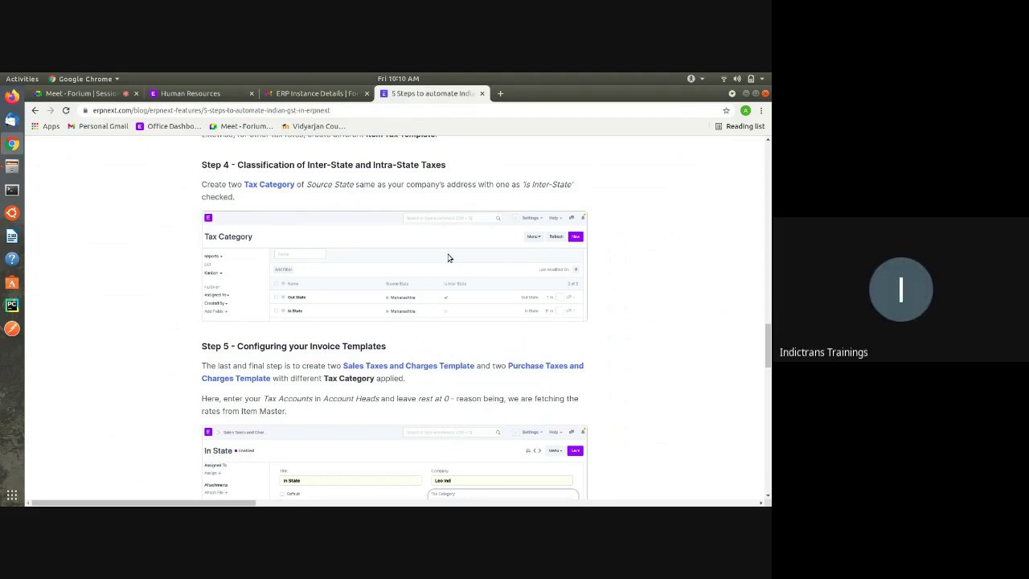
pyautogui.click(314, 93)
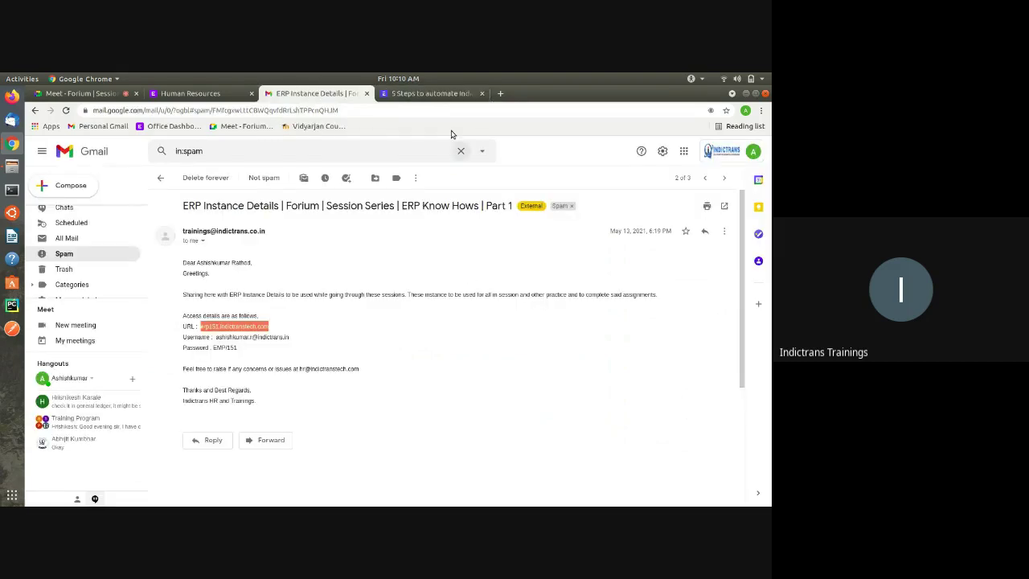
# - Back in ERPNext, search 'tax cat' and open the Tax Category List
pyautogui.click(438, 94)
pyautogui.hotkey('alt', 'Tab')
pyautogui.click(532, 148)
pyautogui.write('ta')
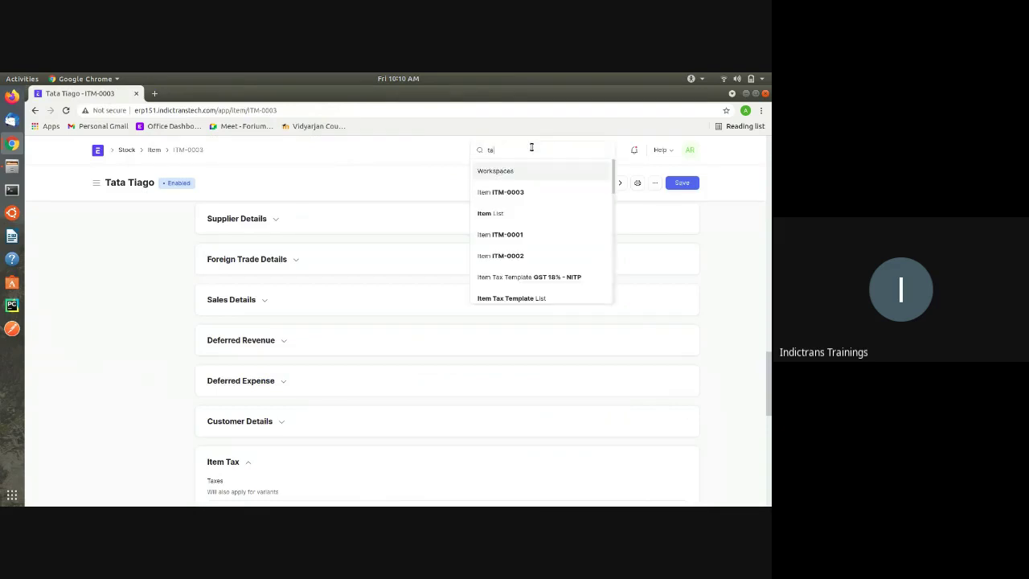
pyautogui.write('x cat')
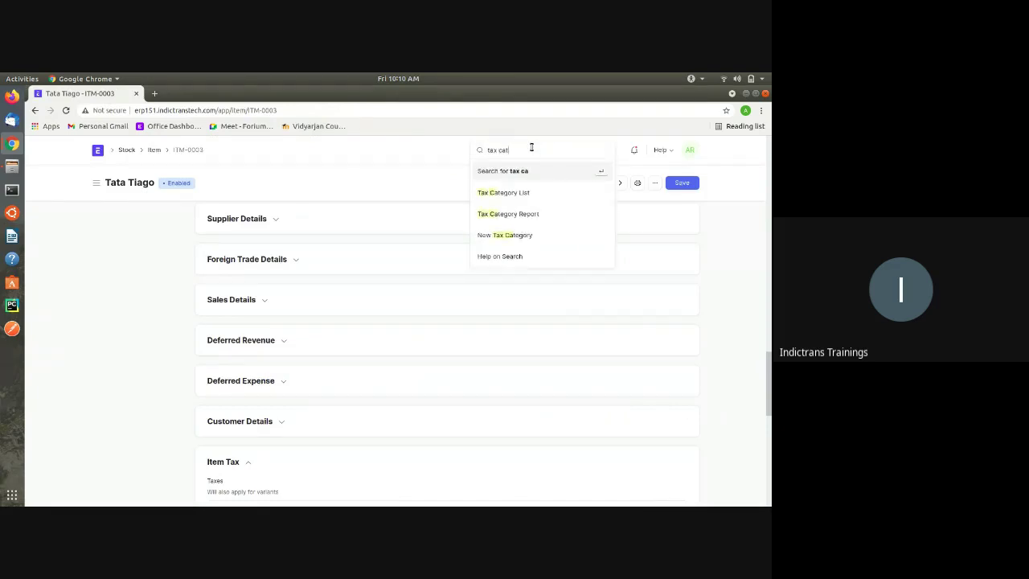
pyautogui.press('Down')
pyautogui.press('Return')
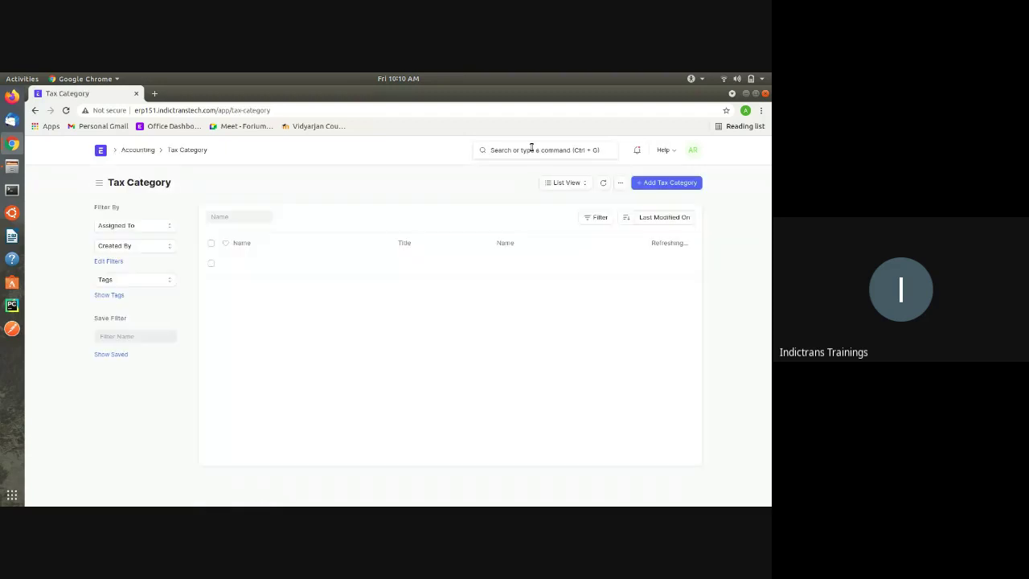
# - Create the first tax category, titled In State, and save it with Source State empty
pyautogui.click(432, 369)
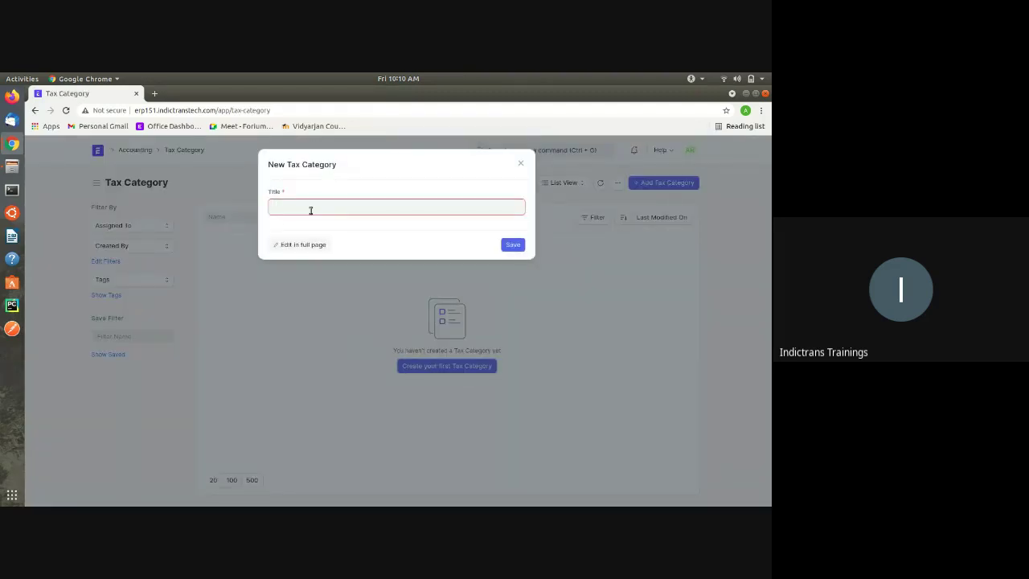
pyautogui.hotkey('alt', 'Tab')
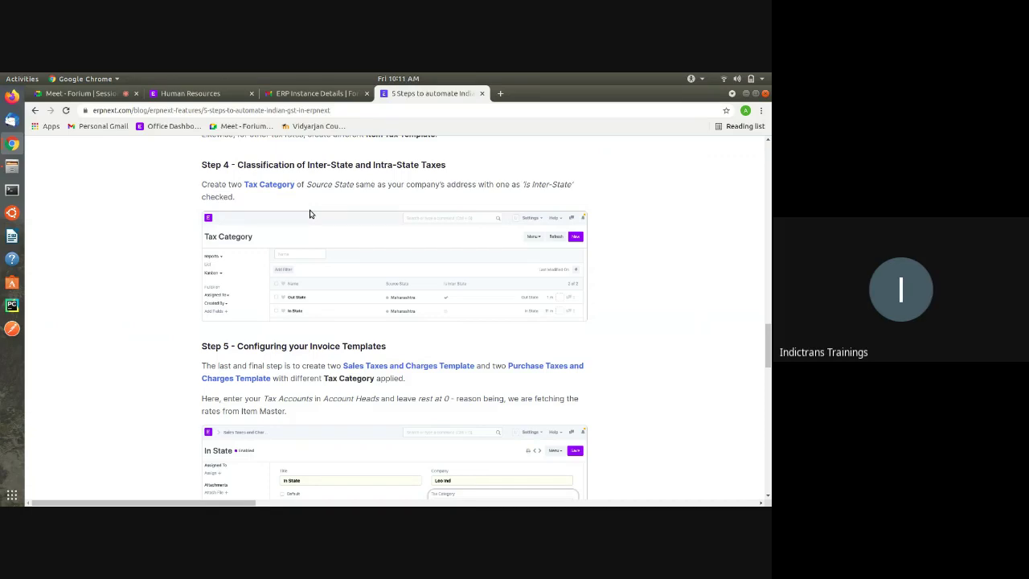
pyautogui.hotkey('alt', 'Tab')
pyautogui.write('Ou')
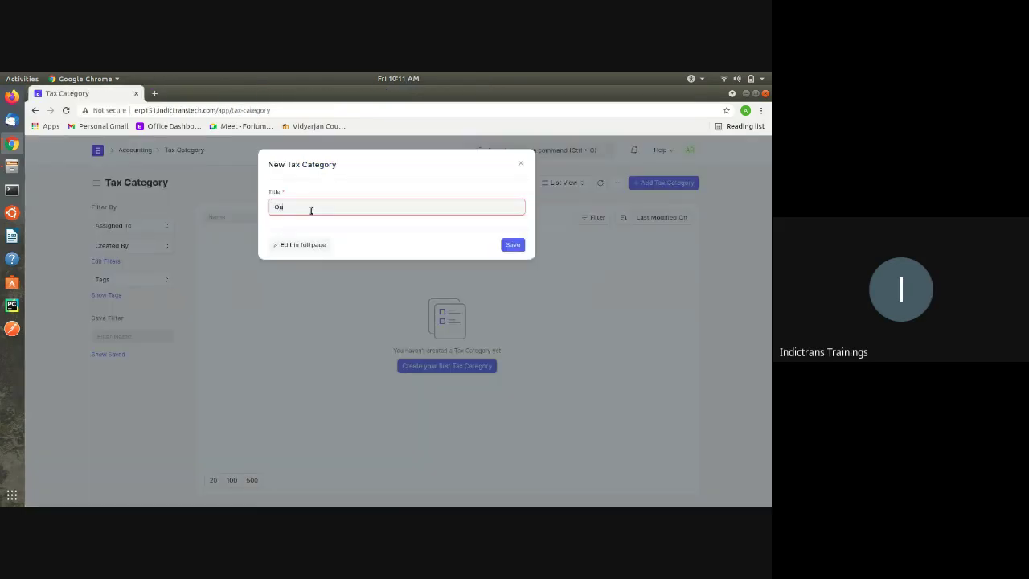
pyautogui.write('t Statate')
pyautogui.hotkey('shift', 'Home')
pyautogui.write('In')
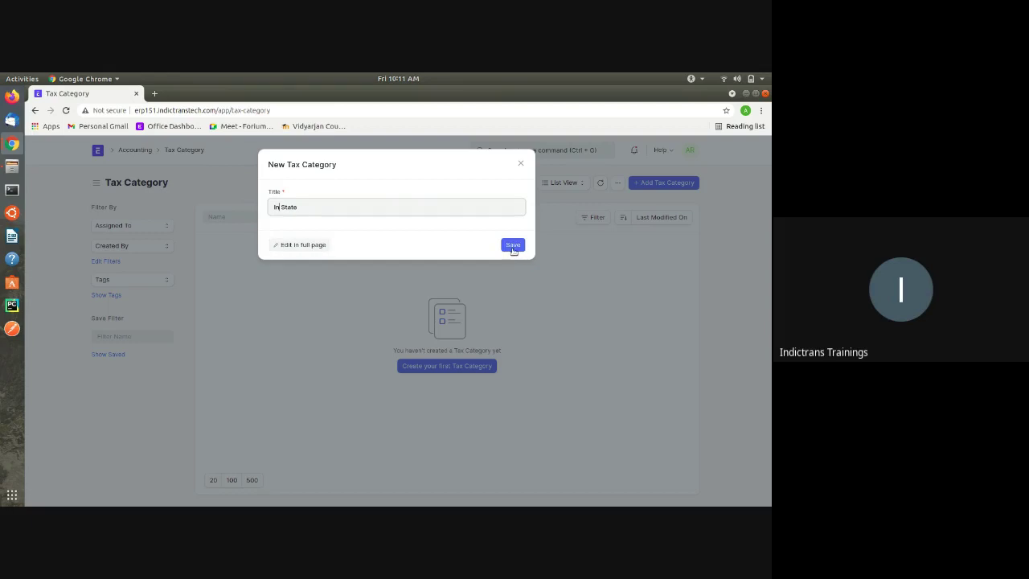
pyautogui.click(513, 246)
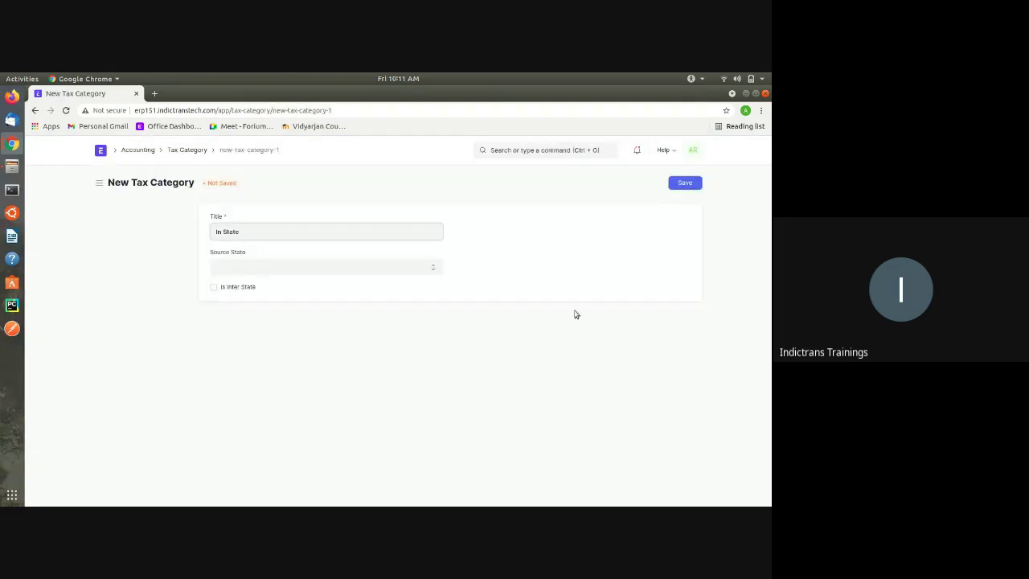
pyautogui.click(686, 183)
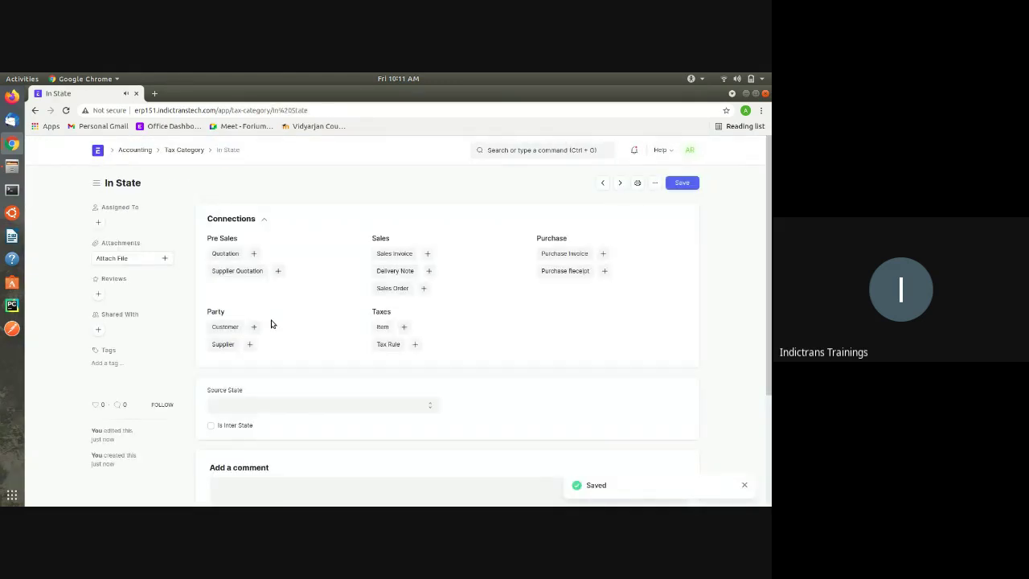
pyautogui.scroll(-2, 271, 324)
pyautogui.scroll(2, 271, 324)
# - Set the In State category's Source State to Maharashtra and save it
pyautogui.scroll(-3, 271, 324)
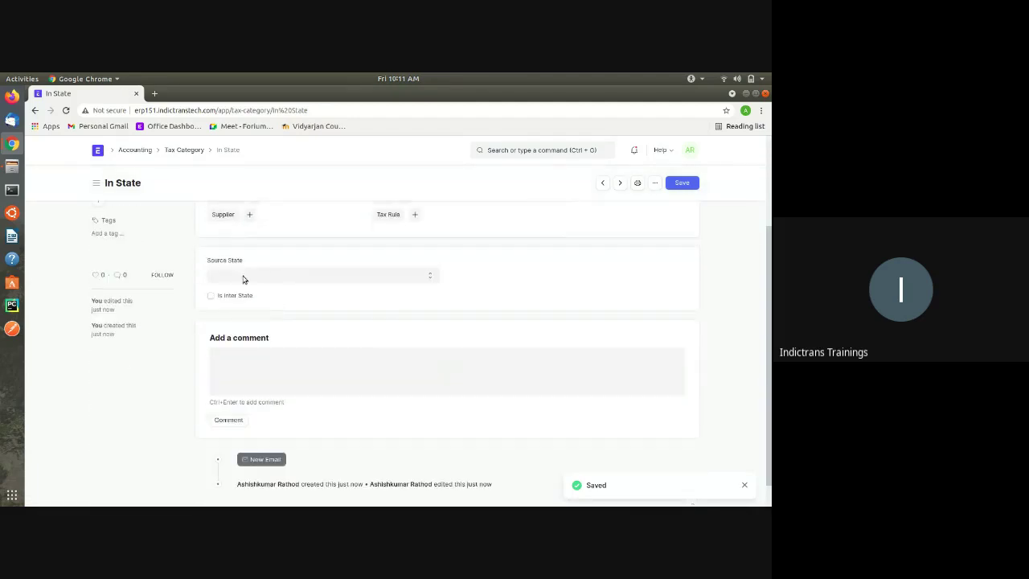
pyautogui.click(265, 275)
pyautogui.press('m')
pyautogui.press('Down')
pyautogui.press('Return')
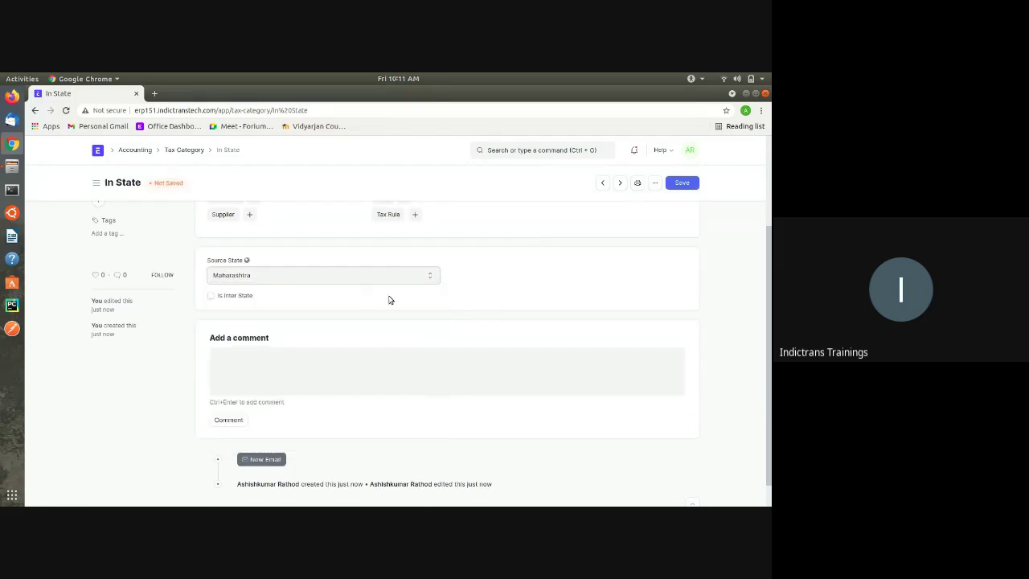
pyautogui.scroll(3, 389, 299)
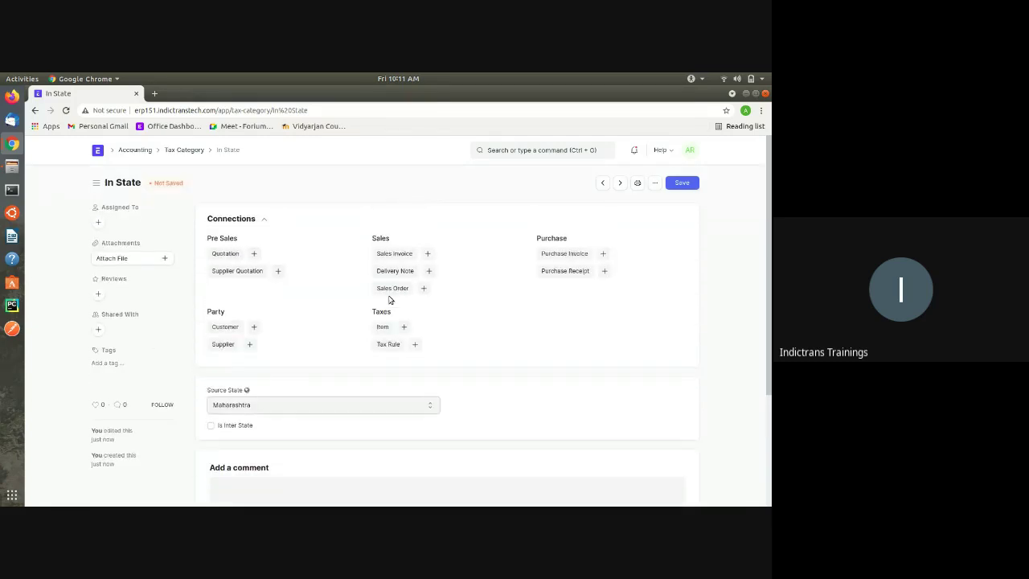
pyautogui.click(687, 187)
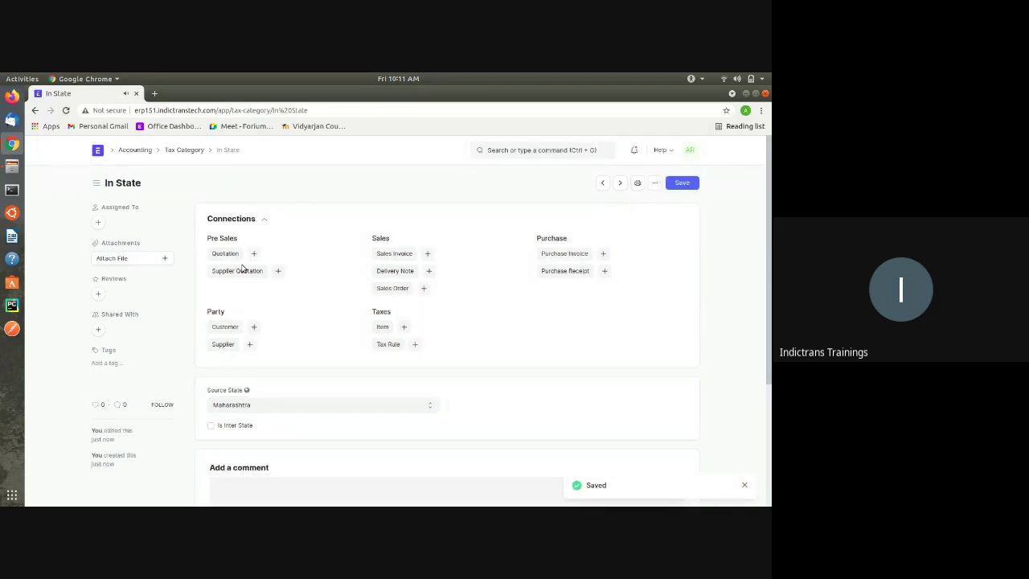
# - From the Tax Category list, start a new category titled Out State in the full-page form
pyautogui.click(537, 148)
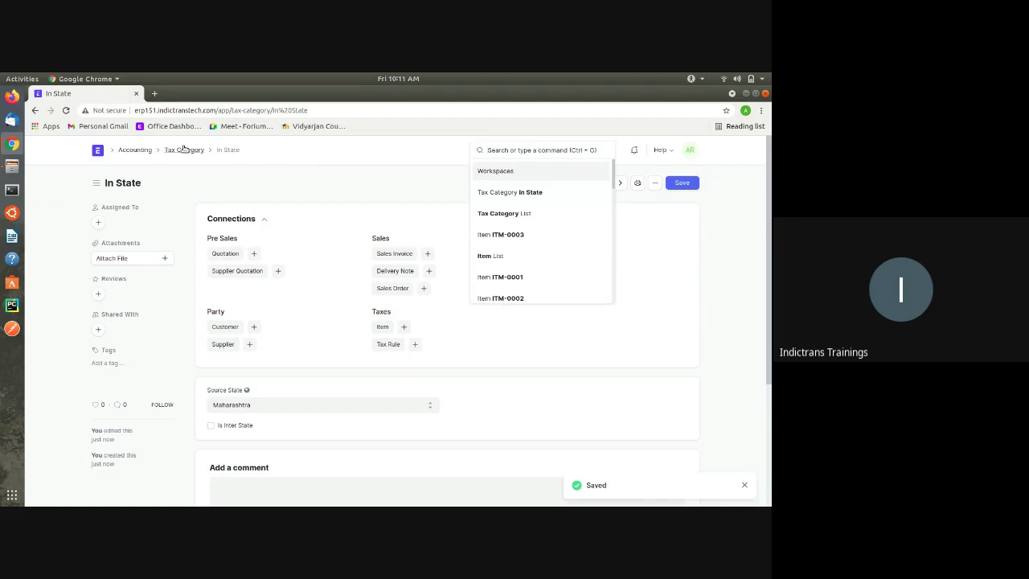
pyautogui.click(184, 150)
pyautogui.click(659, 187)
pyautogui.write('Out State')
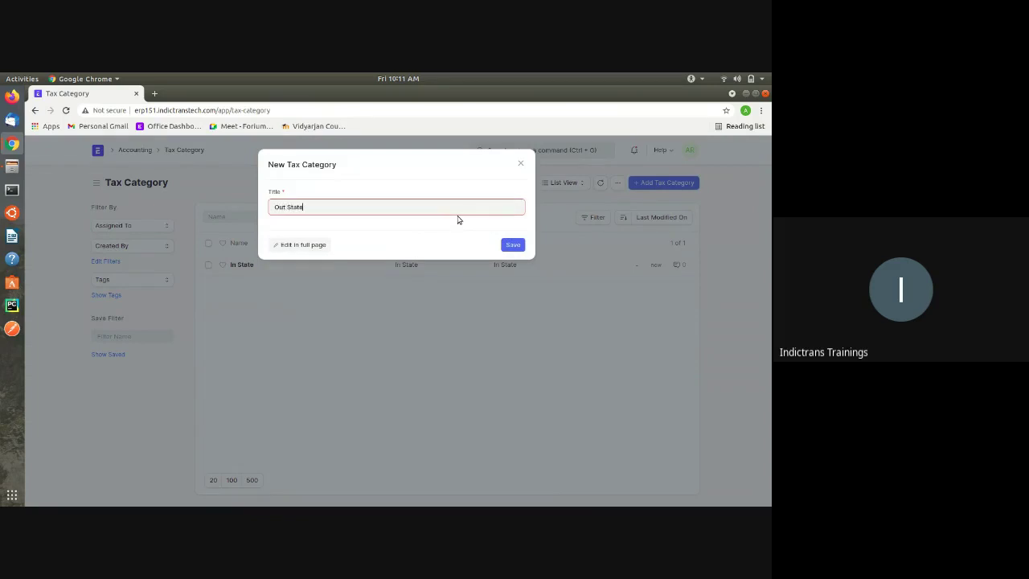
pyautogui.click(298, 244)
pyautogui.hotkey('alt', 'Tab')
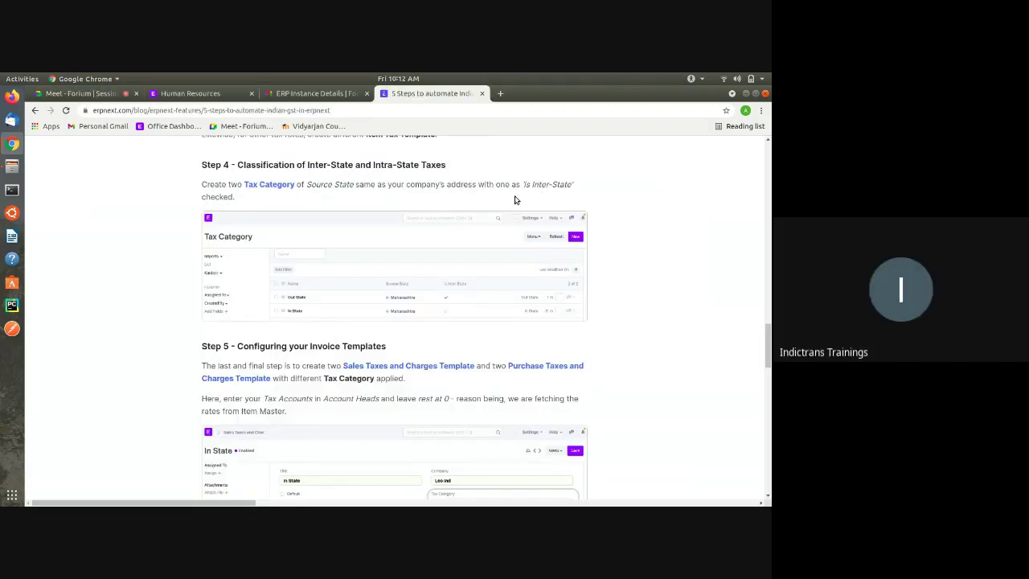
pyautogui.hotkey('alt', 'Tab')
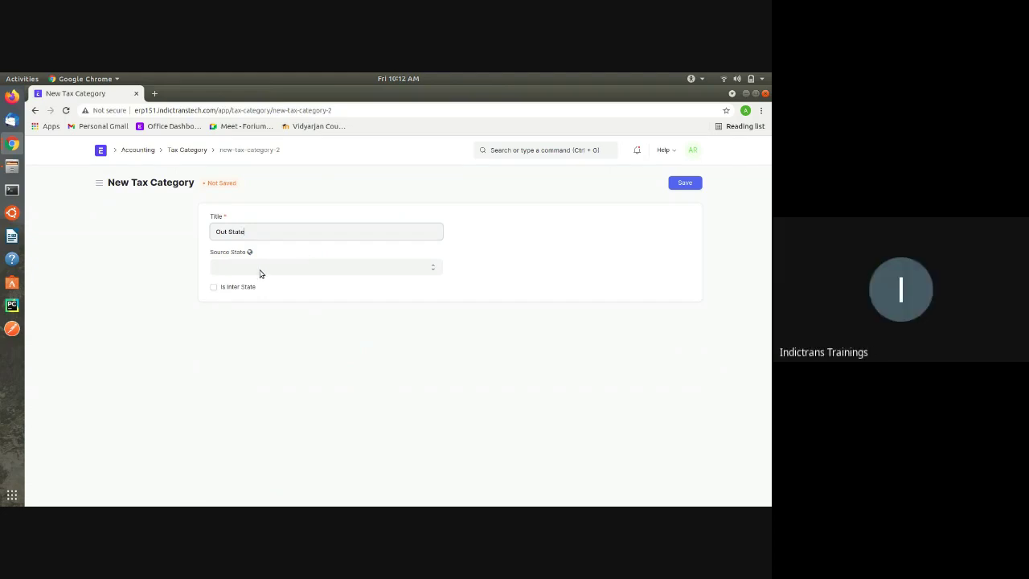
# - Give Out State Source State Maharashtra, tick Is Inter State, save, and return to the list
pyautogui.click(290, 270)
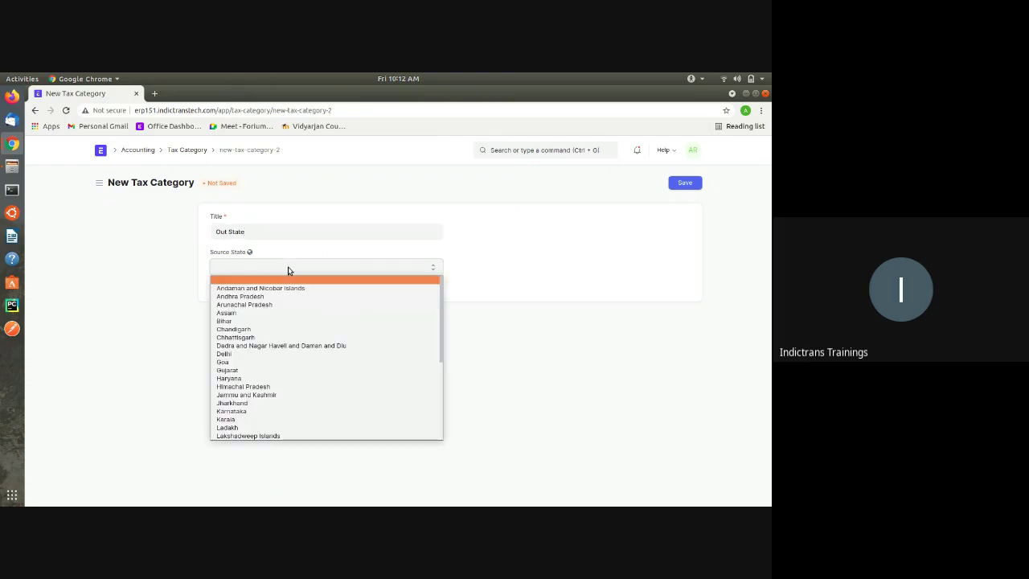
pyautogui.press('m')
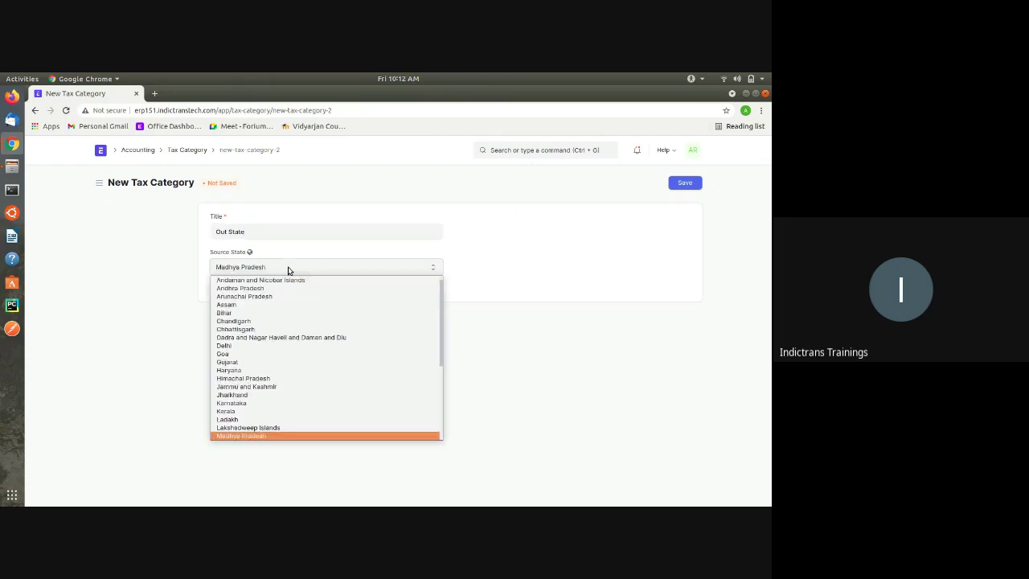
pyautogui.press('Down')
pyautogui.press('Return')
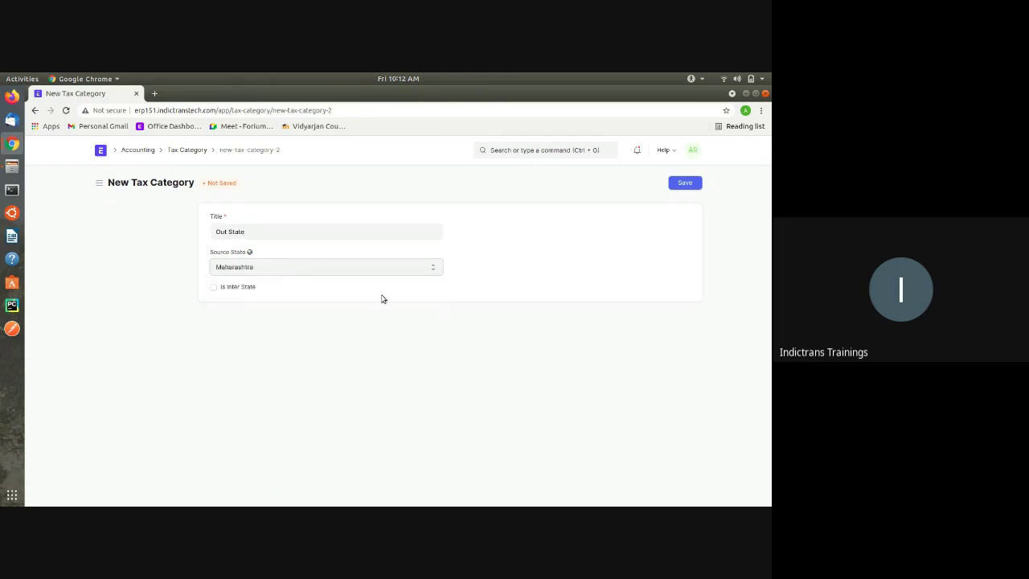
pyautogui.click(214, 289)
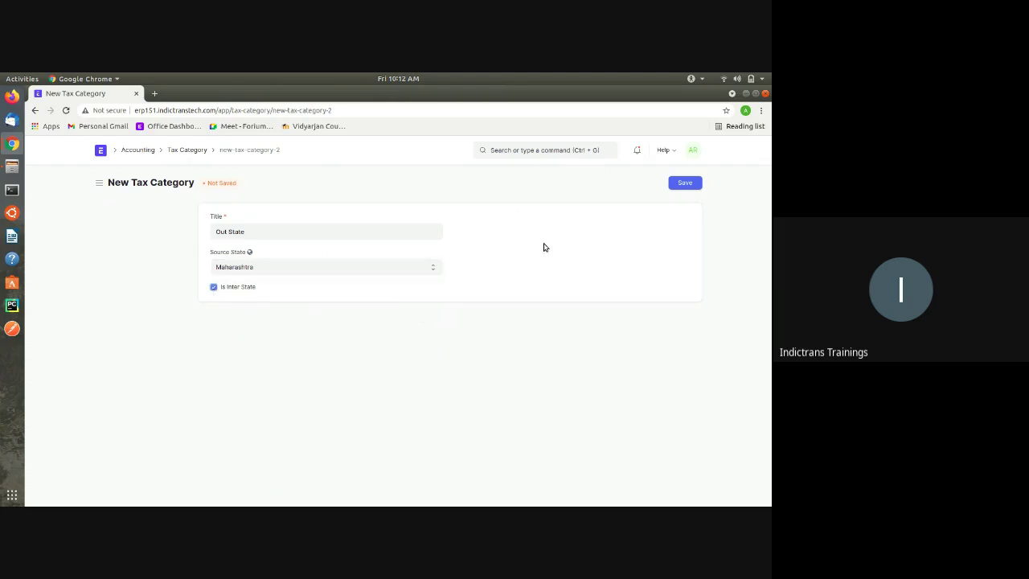
pyautogui.click(685, 183)
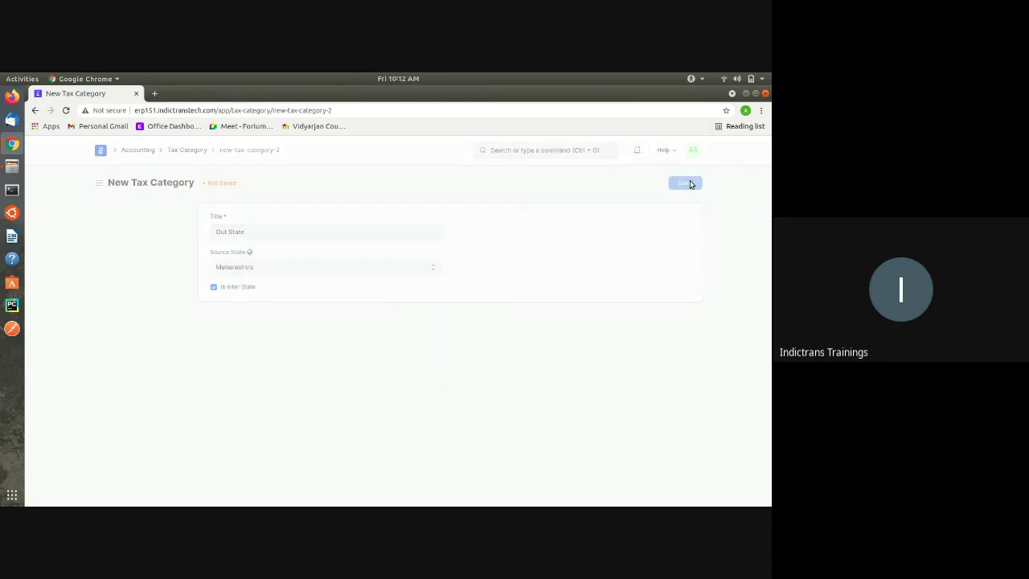
pyautogui.scroll(-3, 324, 370)
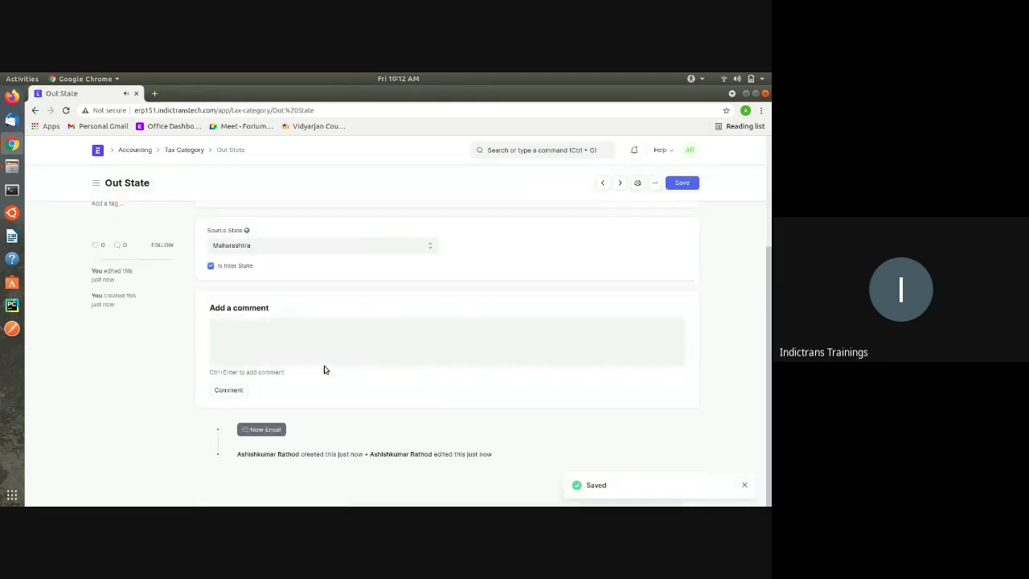
pyautogui.click(184, 151)
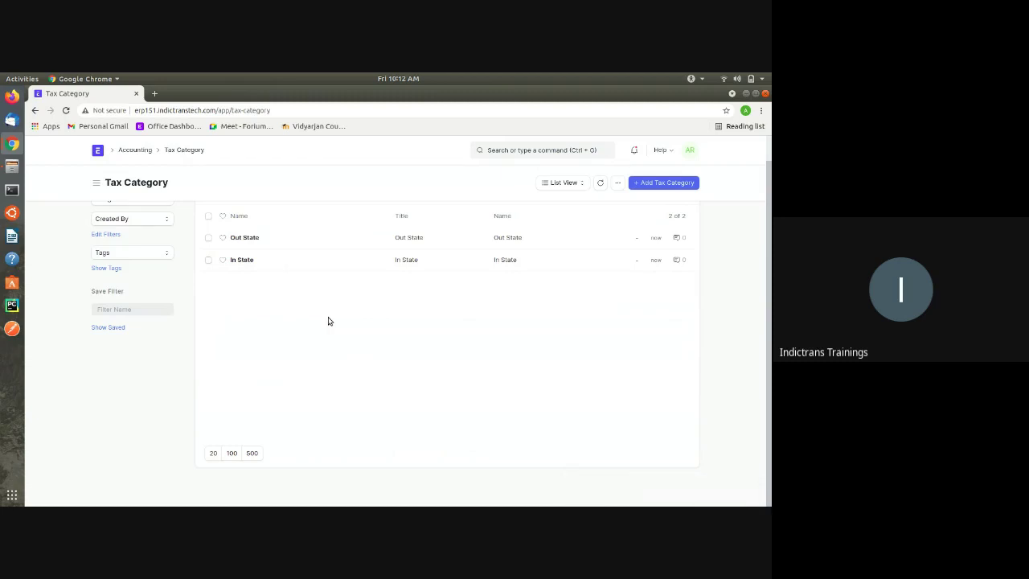
pyautogui.hotkey('alt', 'Tab')
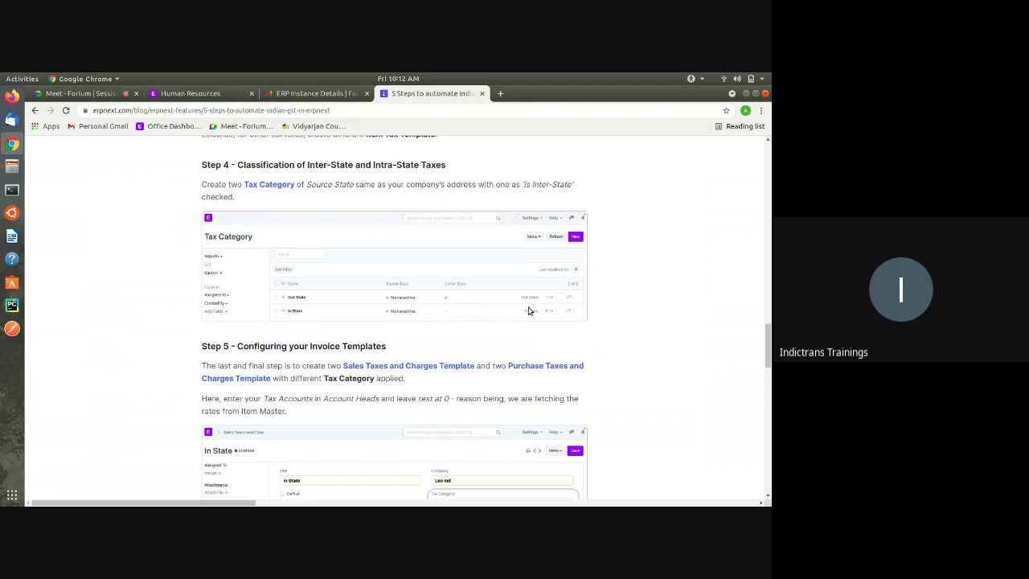
pyautogui.hotkey('alt', 'Tab')
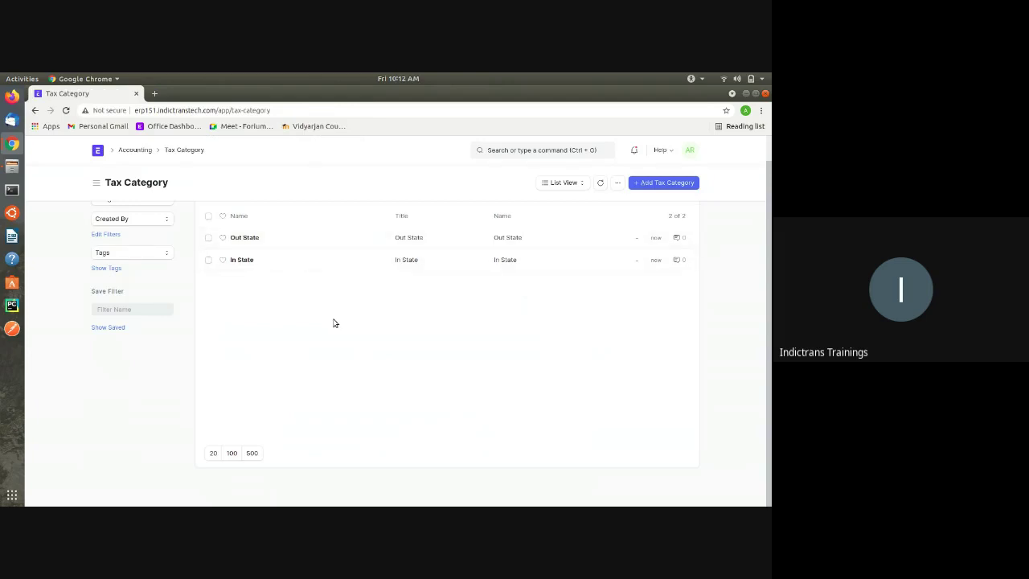
pyautogui.hotkey('alt', 'Tab')
pyautogui.hotkey('alt', 'Tab')
pyautogui.scroll(1, 334, 322)
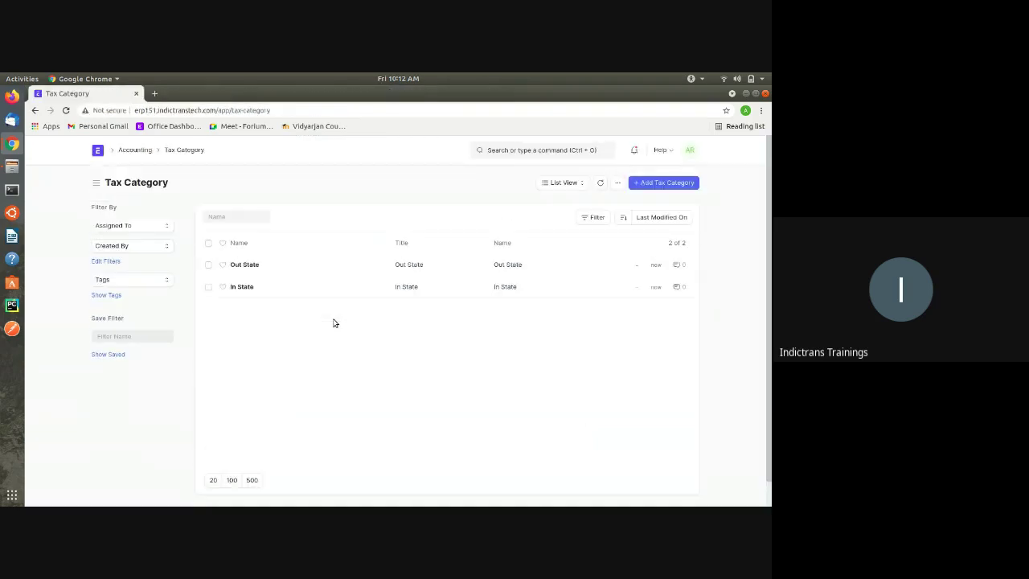
pyautogui.click(601, 184)
pyautogui.hotkey('alt', 'Tab')
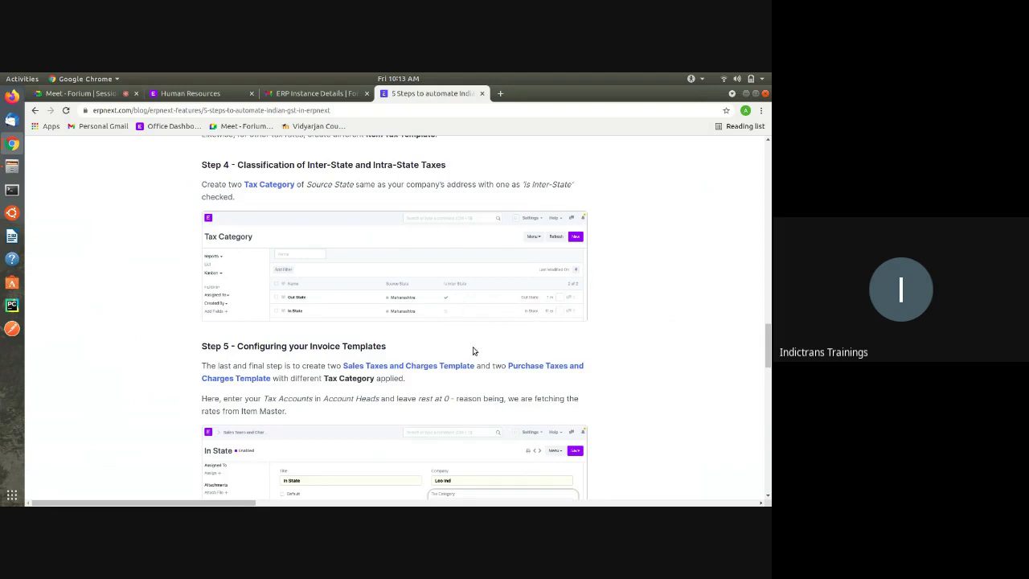
pyautogui.scroll(-4, 473, 351)
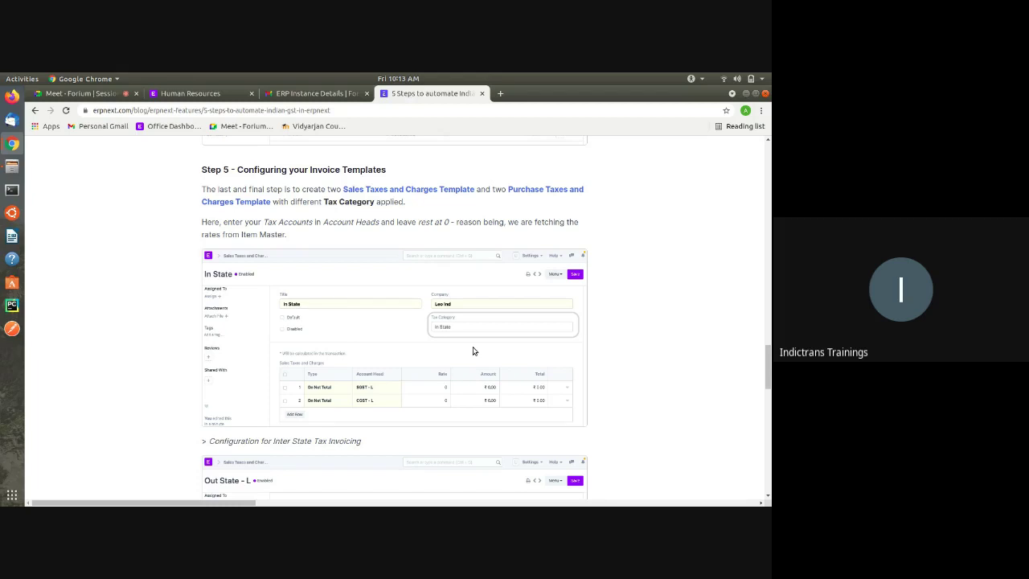
pyautogui.hotkey('alt', 'Tab')
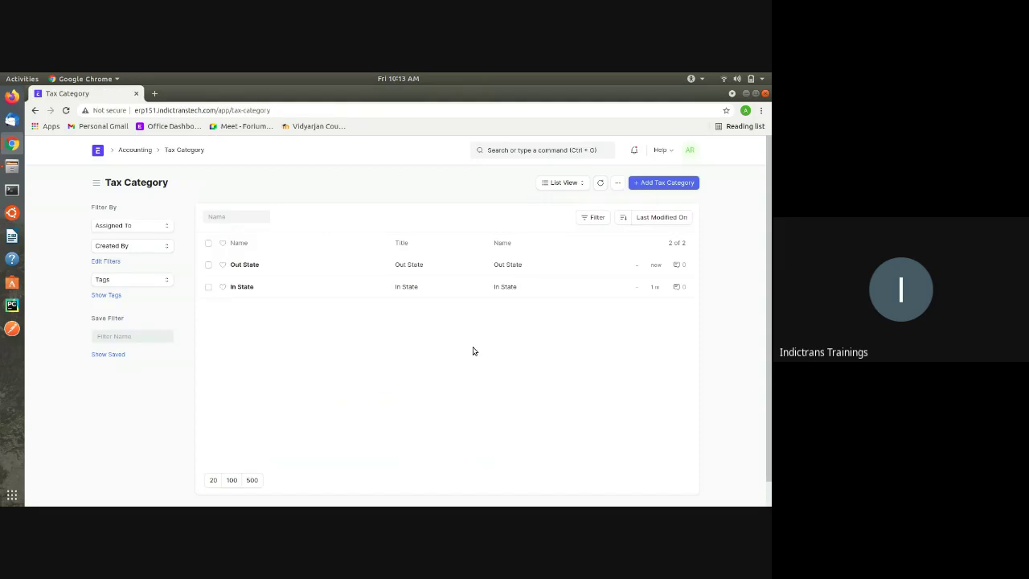
# - Search 'Sales tax' to open the Sales Taxes and Charges Template list, then dismiss the not-permitted message
pyautogui.click(532, 147)
pyautogui.write('Sale')
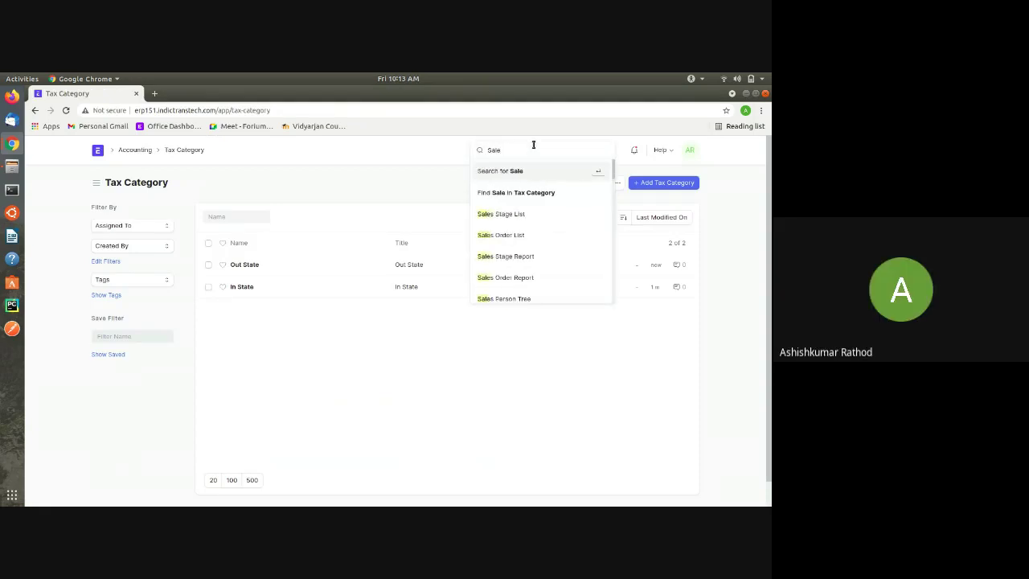
pyautogui.write('s tax')
pyautogui.press('Down')
pyautogui.press('Down')
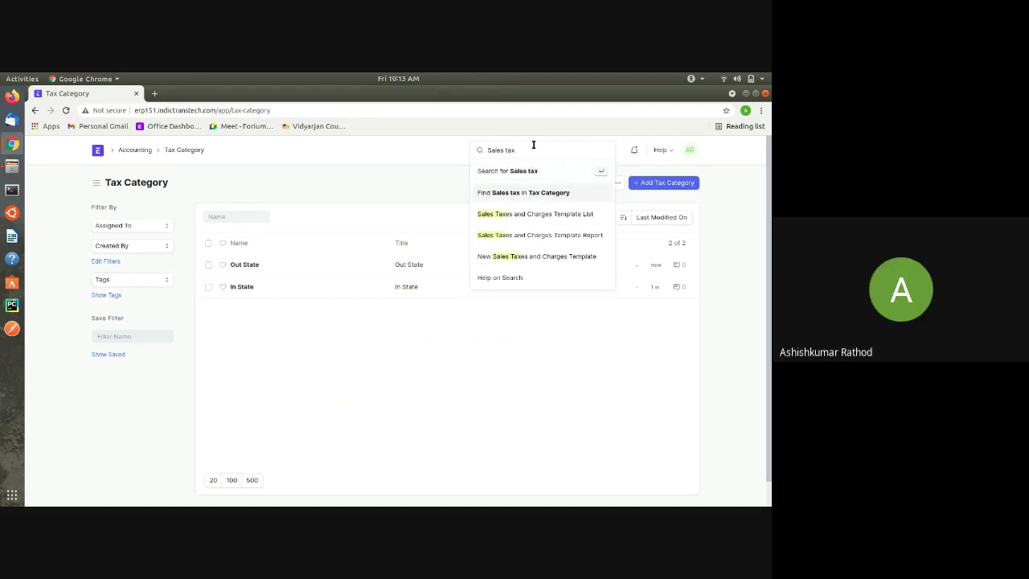
pyautogui.press('Return')
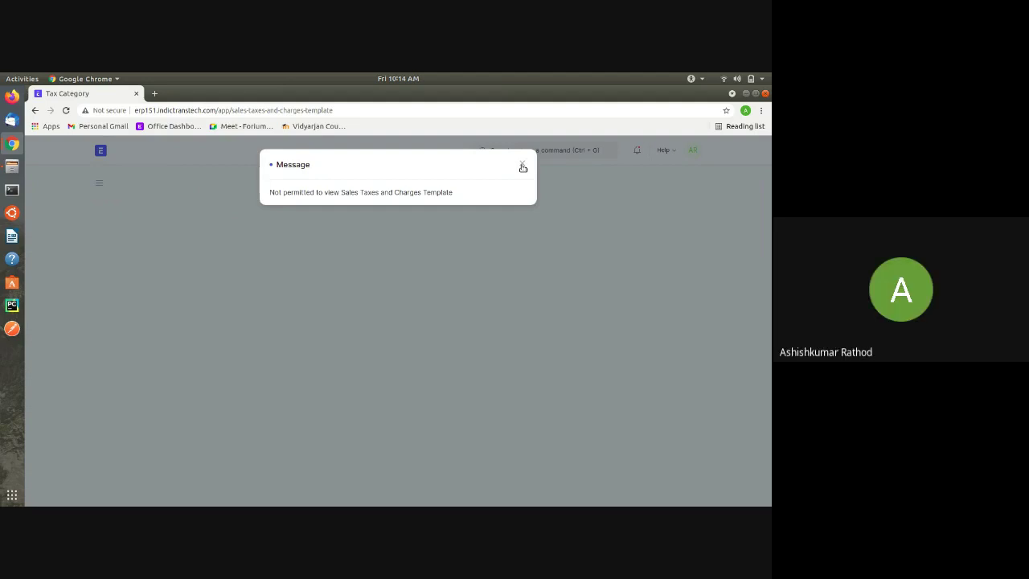
pyautogui.click(522, 166)
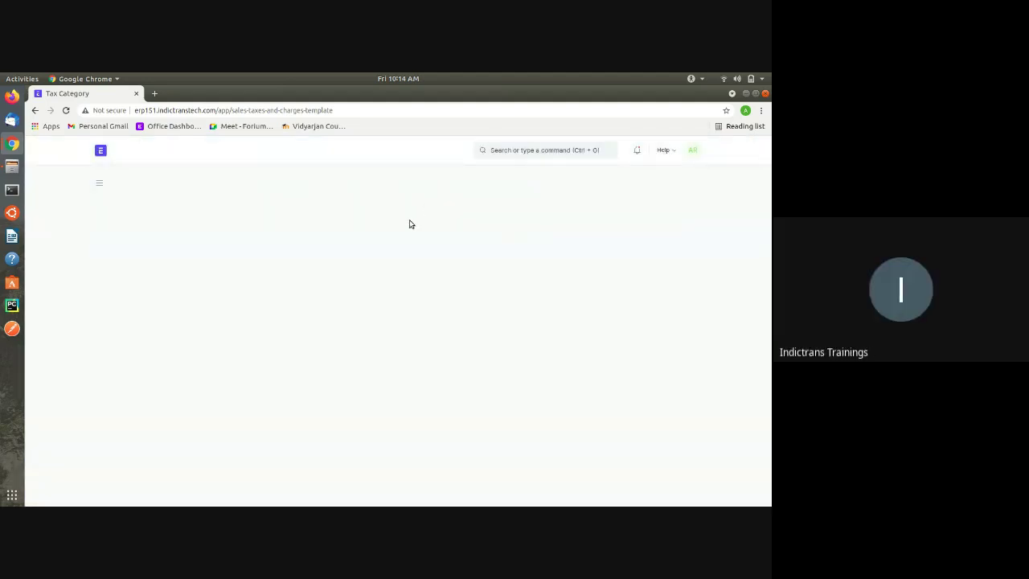
# - Retry opening the Sales Taxes and Charges Template list, dismiss the refusal, and search 'Sales' again
pyautogui.click(511, 152)
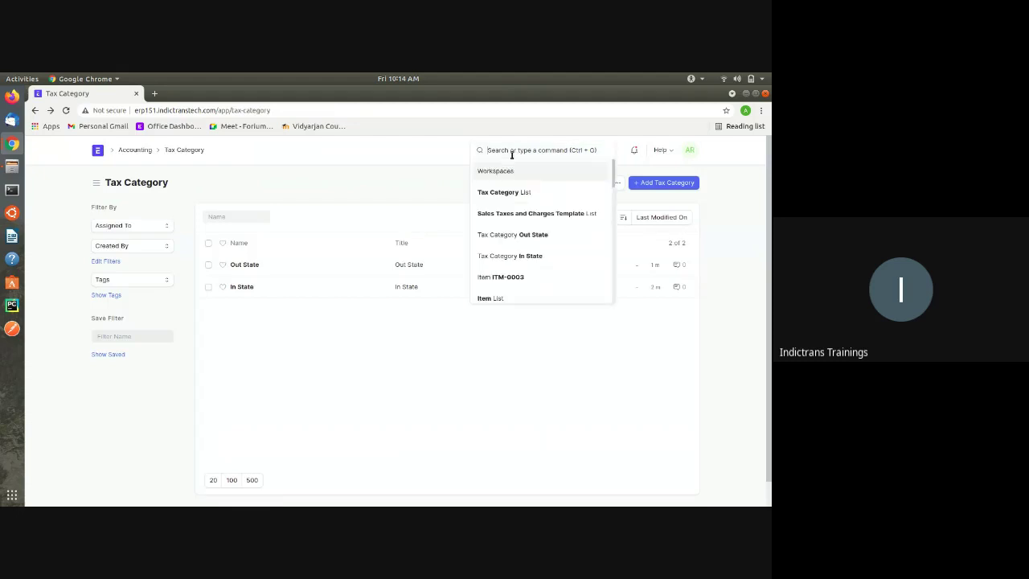
pyautogui.write('Sales')
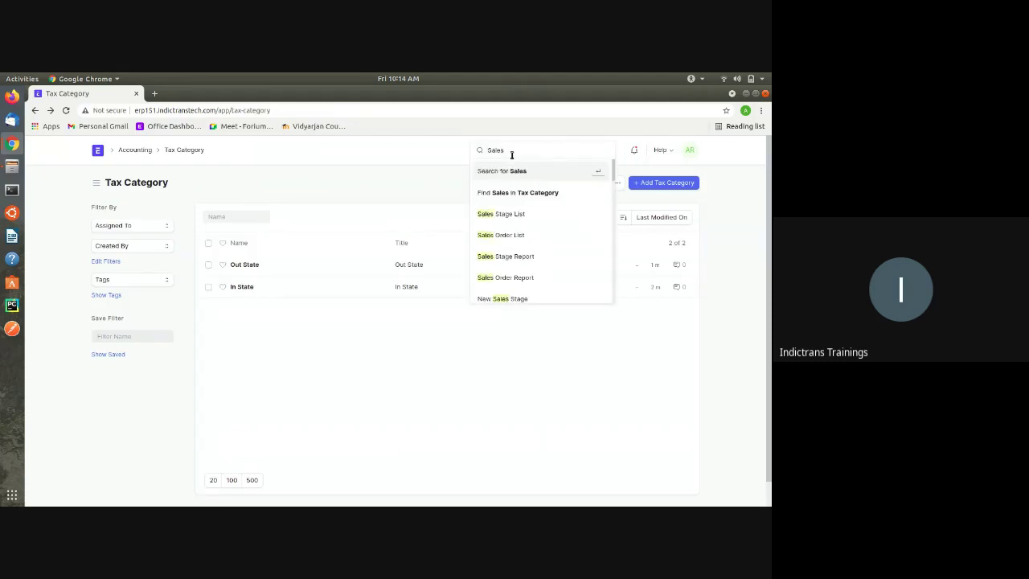
pyautogui.press('Down')
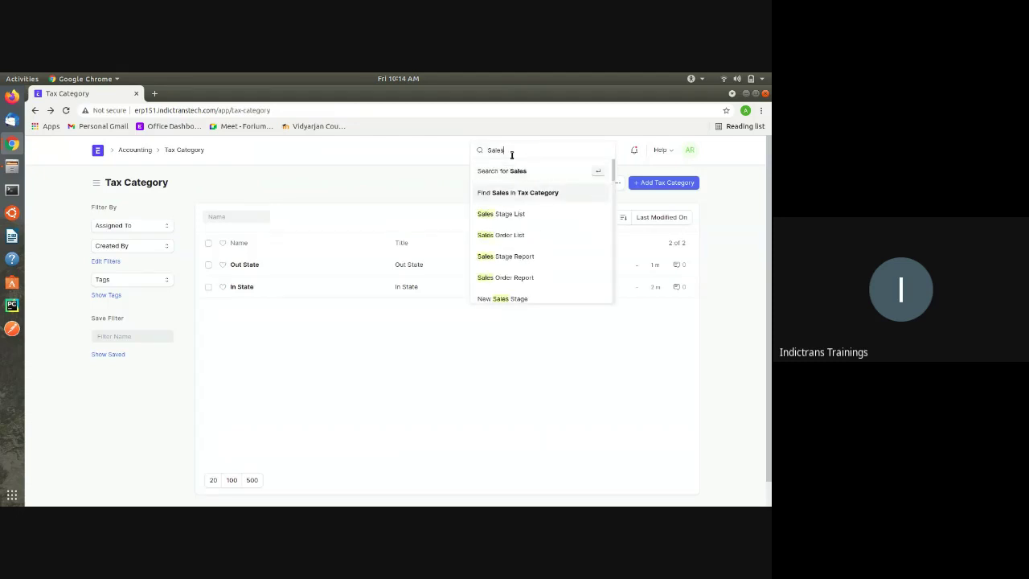
pyautogui.write('tax')
pyautogui.press('Down')
pyautogui.press('Down')
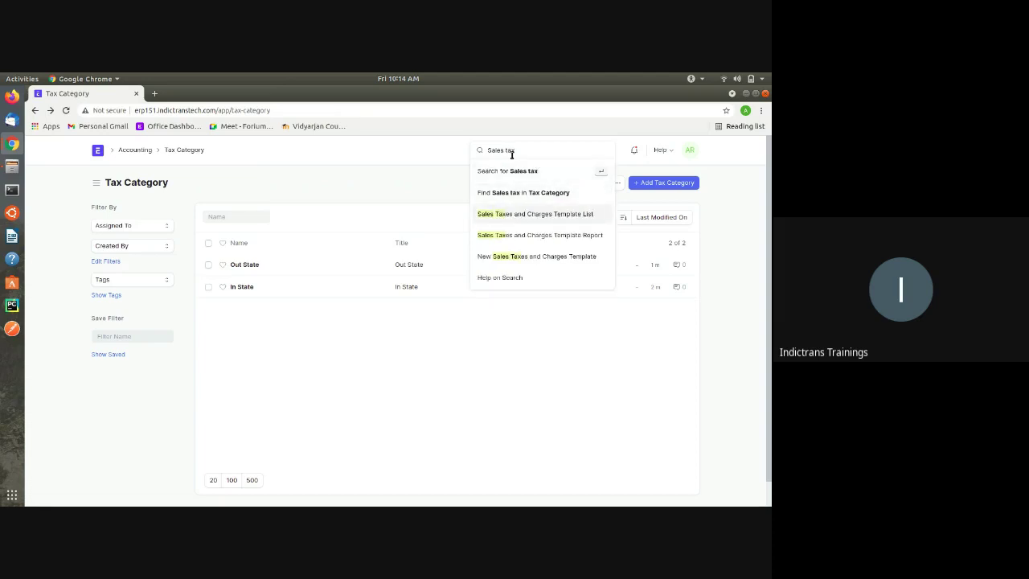
pyautogui.press('Return')
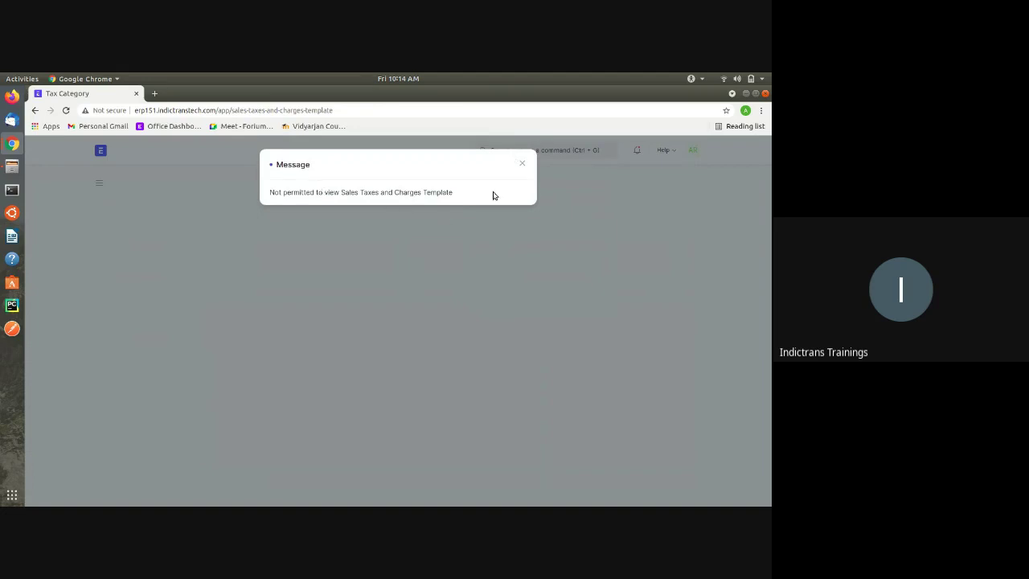
pyautogui.click(522, 163)
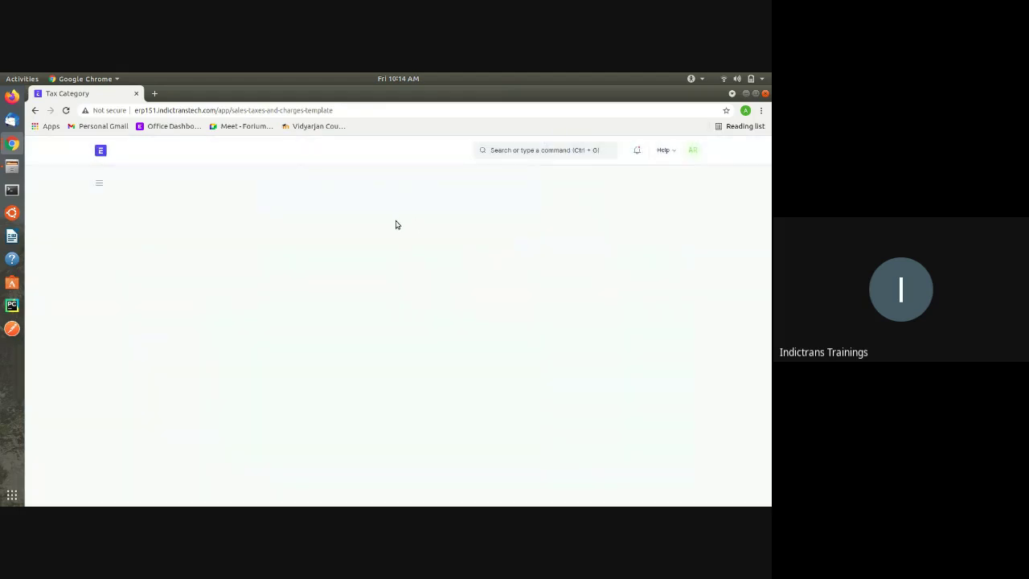
pyautogui.click(517, 154)
pyautogui.write('Sales')
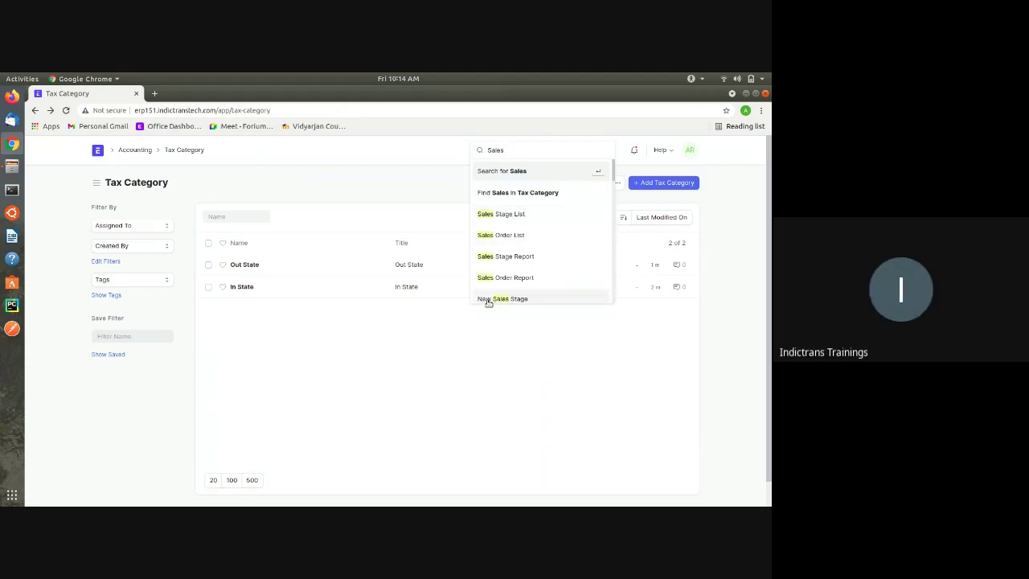
# - Try the Sales Taxes and Charges Template list from Selling, then dismiss the not-permitted message
pyautogui.click(97, 149)
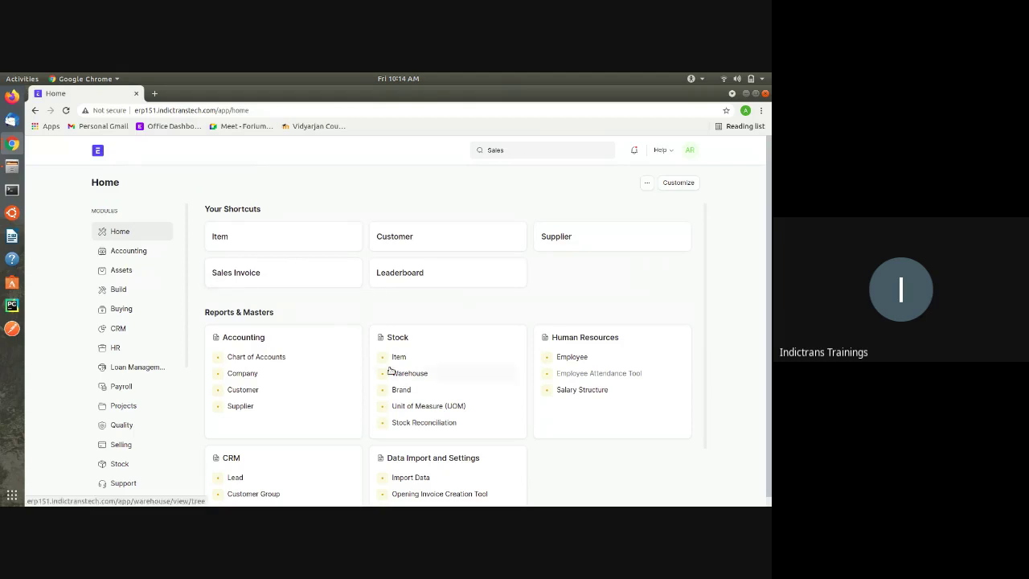
pyautogui.scroll(-2, 390, 370)
pyautogui.scroll(-1, 175, 381)
pyautogui.scroll(-2, 177, 382)
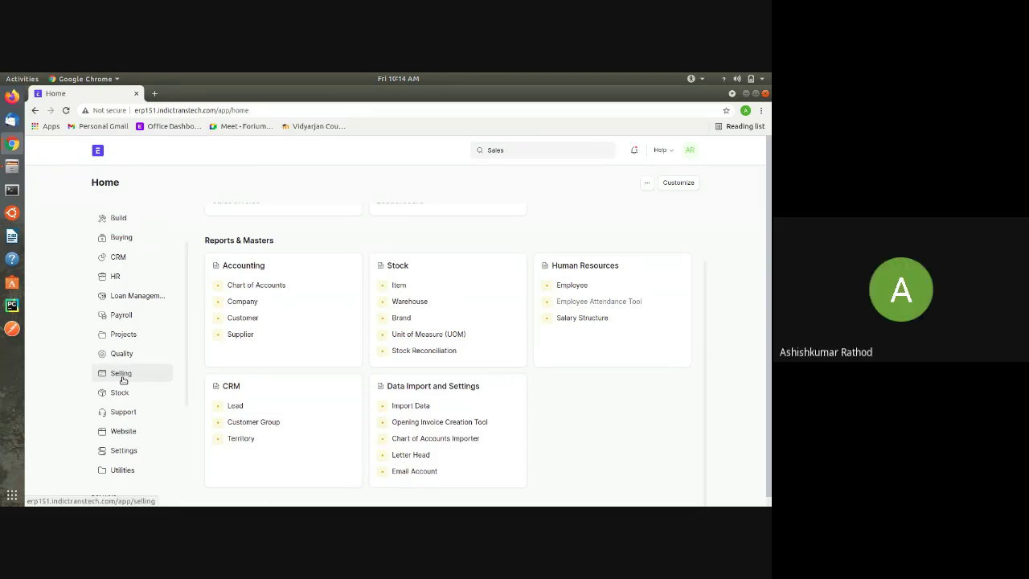
pyautogui.click(123, 378)
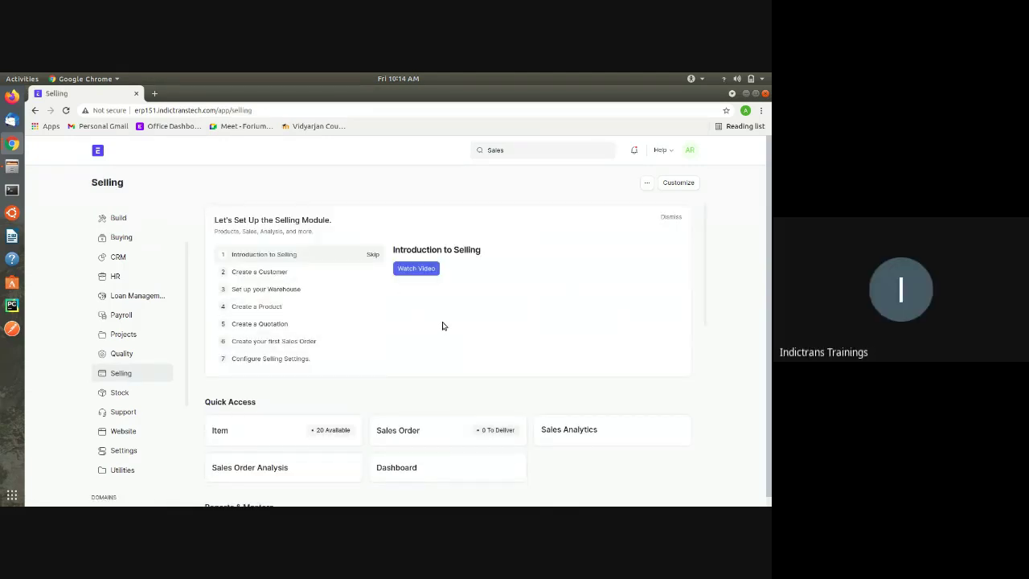
pyautogui.scroll(-1, 462, 338)
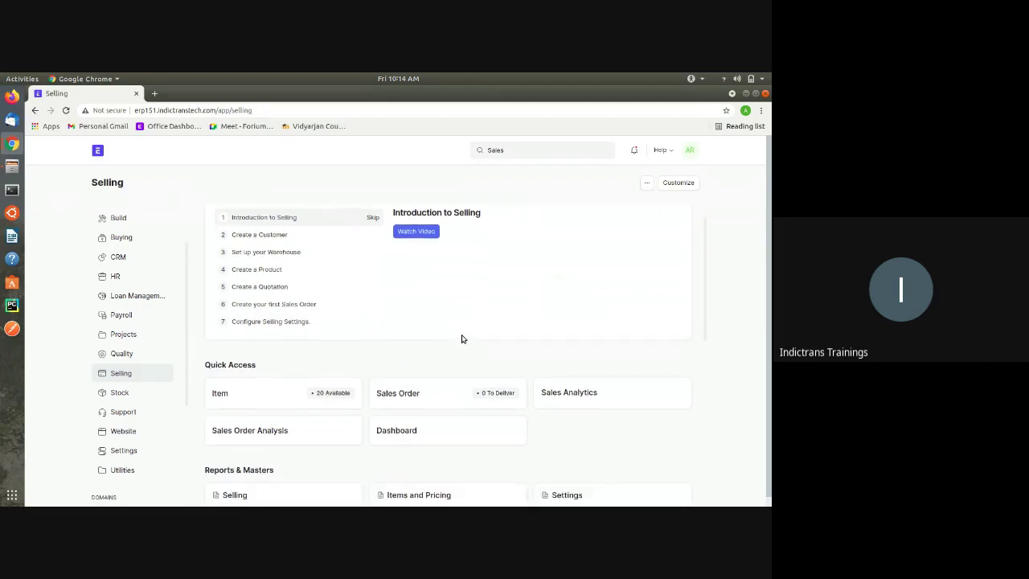
pyautogui.scroll(-4, 461, 338)
pyautogui.scroll(-3, 462, 339)
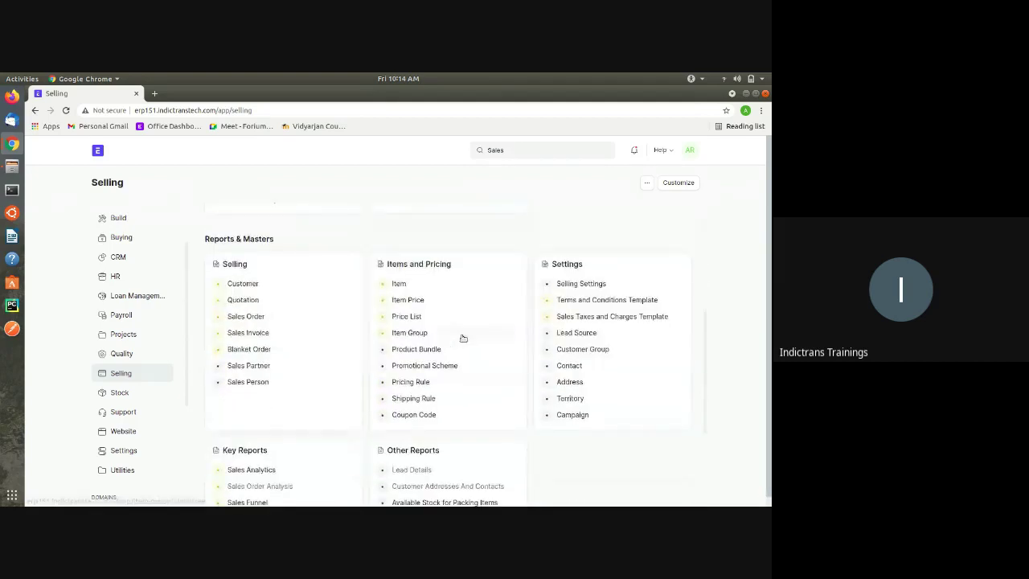
pyautogui.scroll(-3, 463, 338)
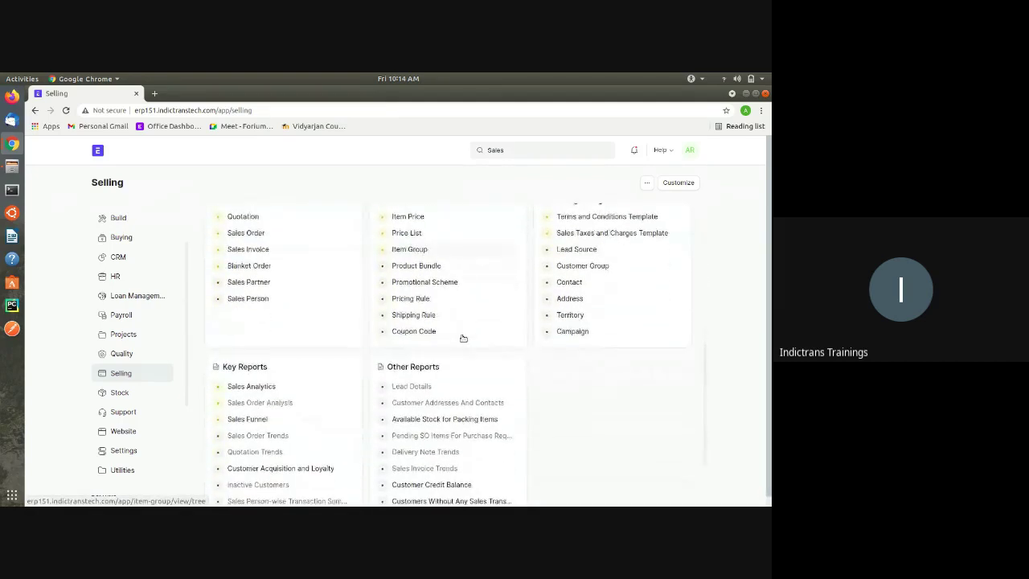
pyautogui.scroll(4, 463, 338)
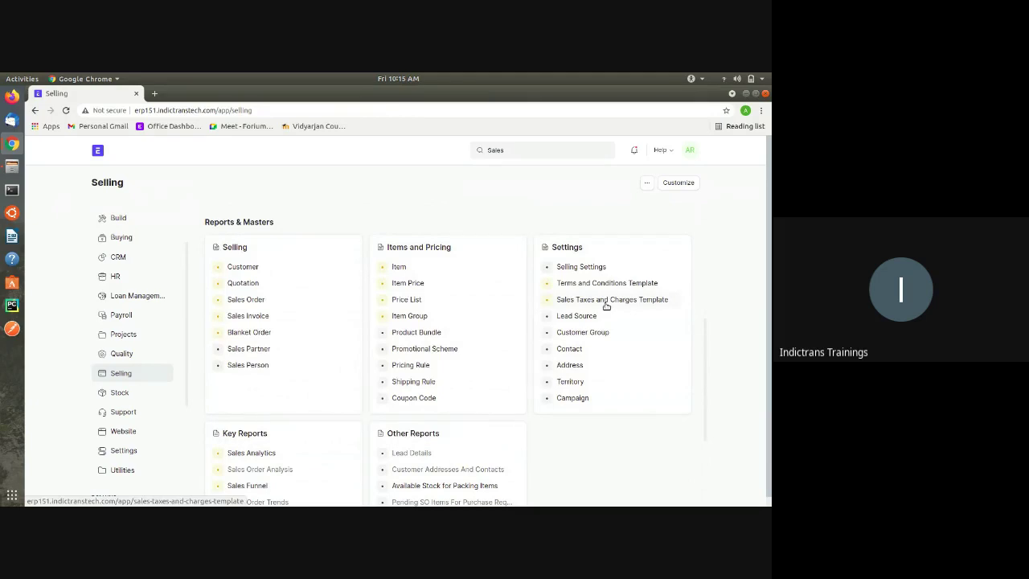
pyautogui.click(606, 300)
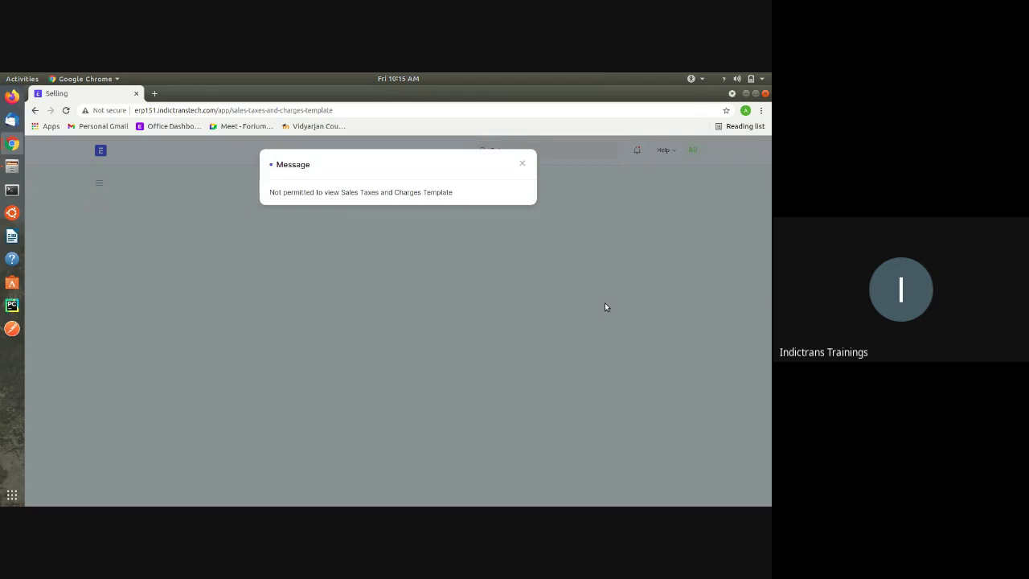
pyautogui.click(524, 166)
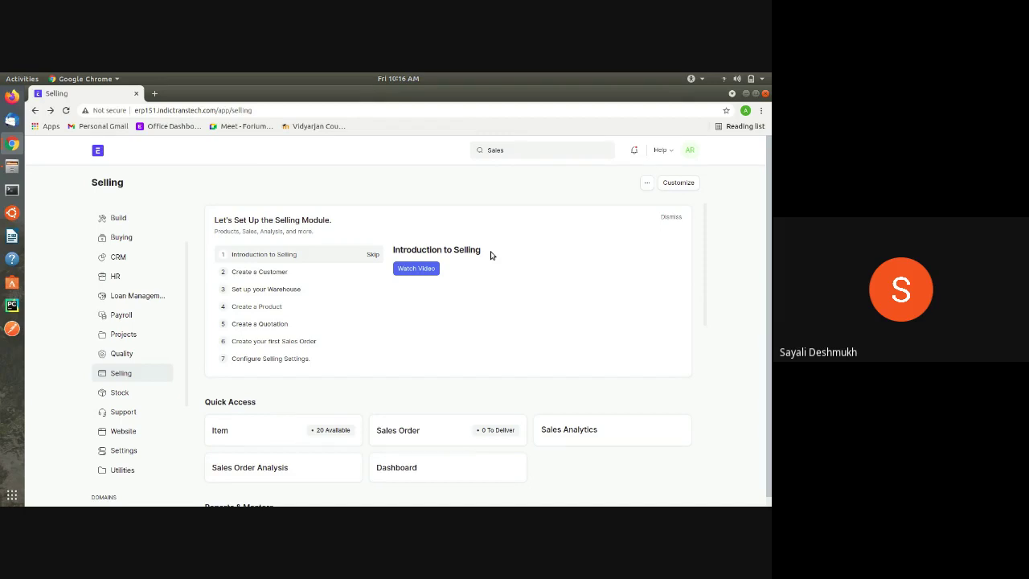
# - Return to the Home workspace, browse its links, and open the Buying workspace
pyautogui.hotkey('alt', 'Left')
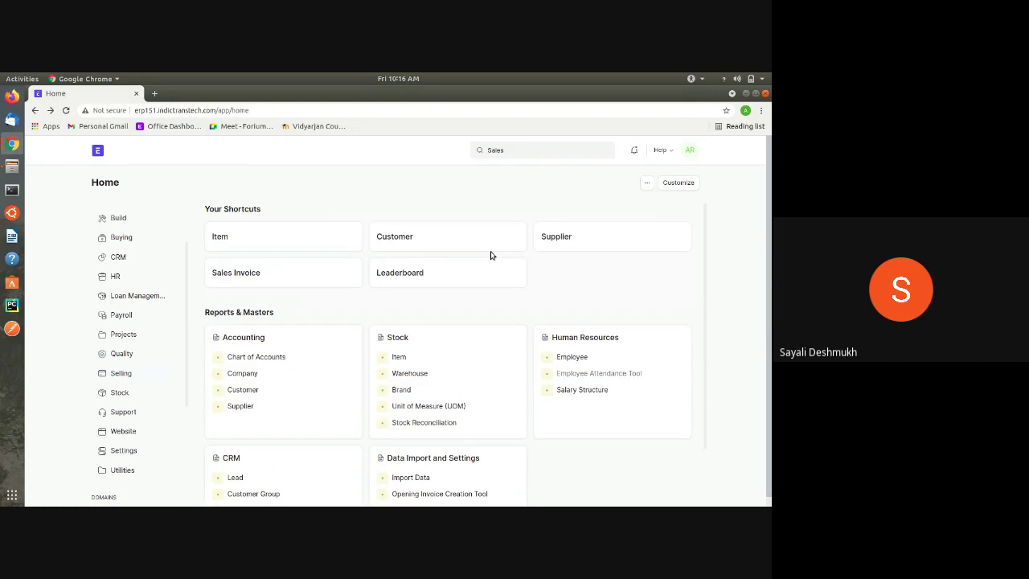
pyautogui.scroll(-2, 492, 256)
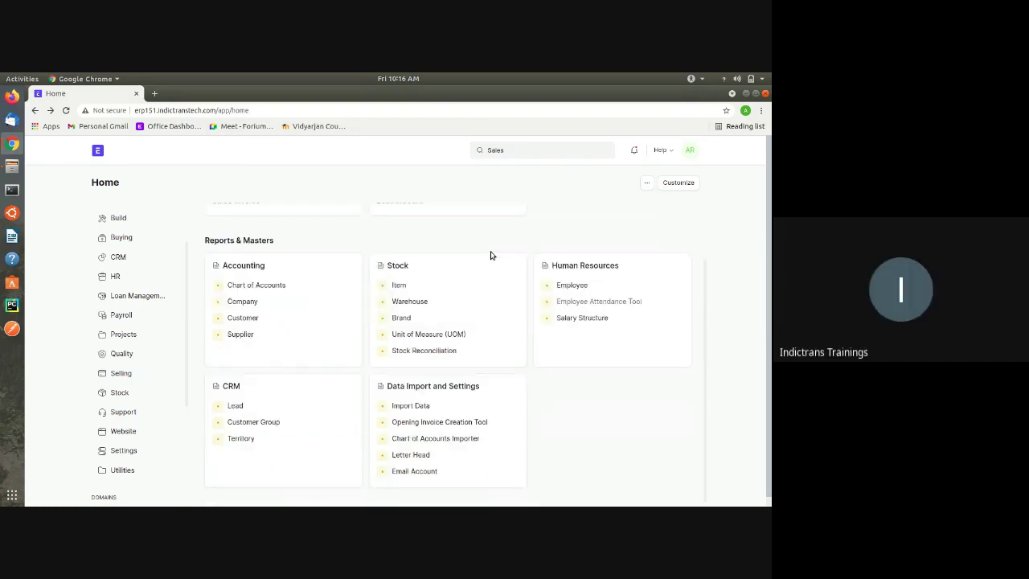
pyautogui.scroll(2, 491, 256)
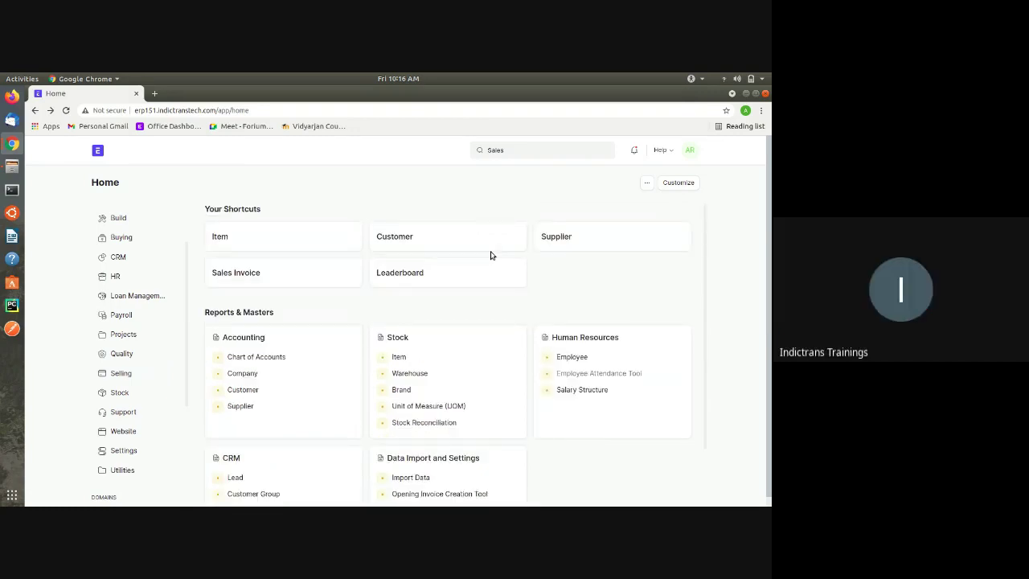
pyautogui.scroll(-2, 492, 256)
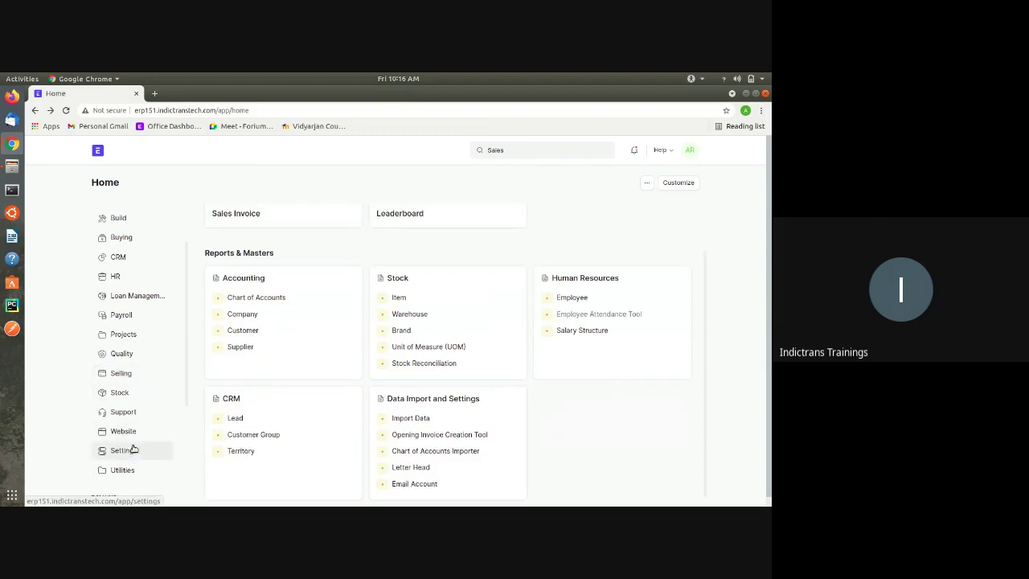
pyautogui.scroll(-4, 127, 398)
pyautogui.scroll(2, 129, 400)
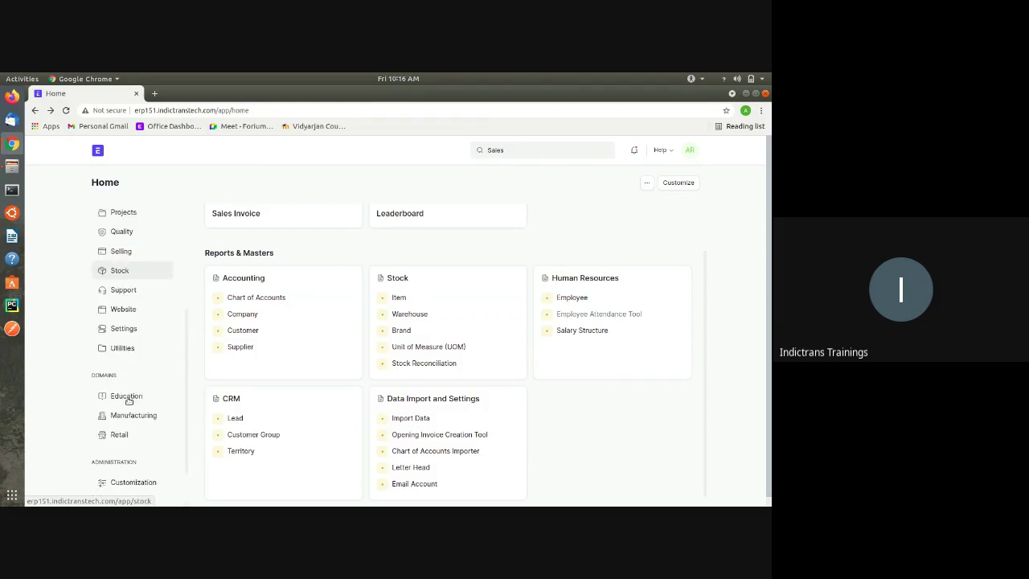
pyautogui.scroll(-2, 128, 400)
pyautogui.scroll(4, 129, 400)
pyautogui.scroll(1, 129, 400)
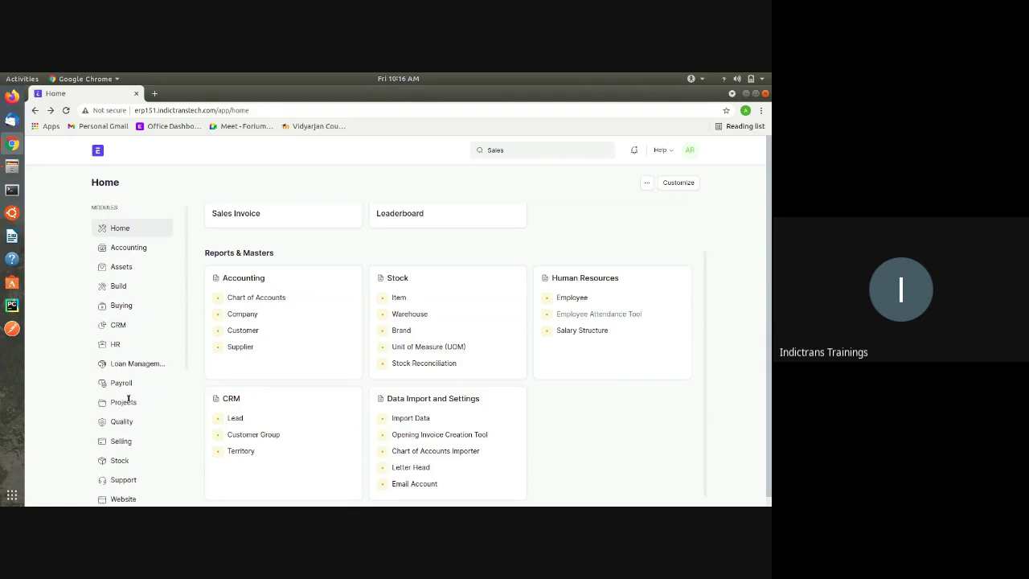
pyautogui.scroll(-2, 128, 399)
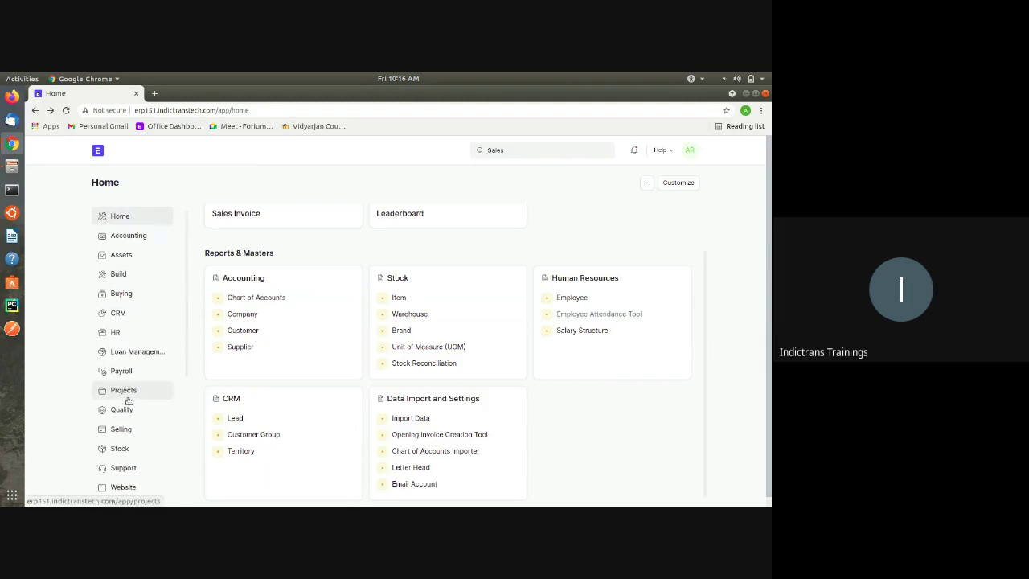
pyautogui.scroll(-2, 128, 402)
pyautogui.scroll(3, 128, 401)
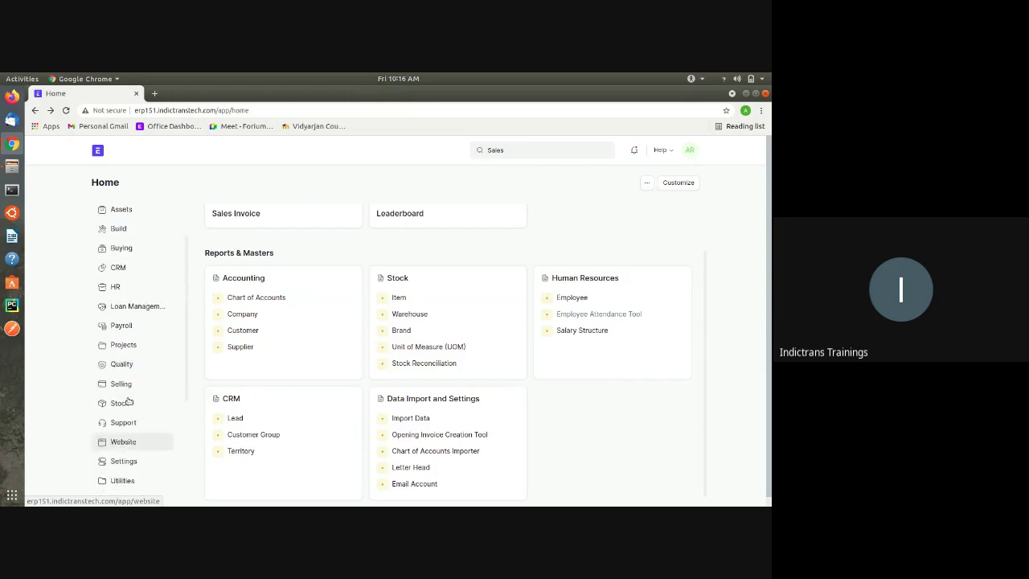
pyautogui.scroll(2, 129, 401)
pyautogui.scroll(1, 129, 401)
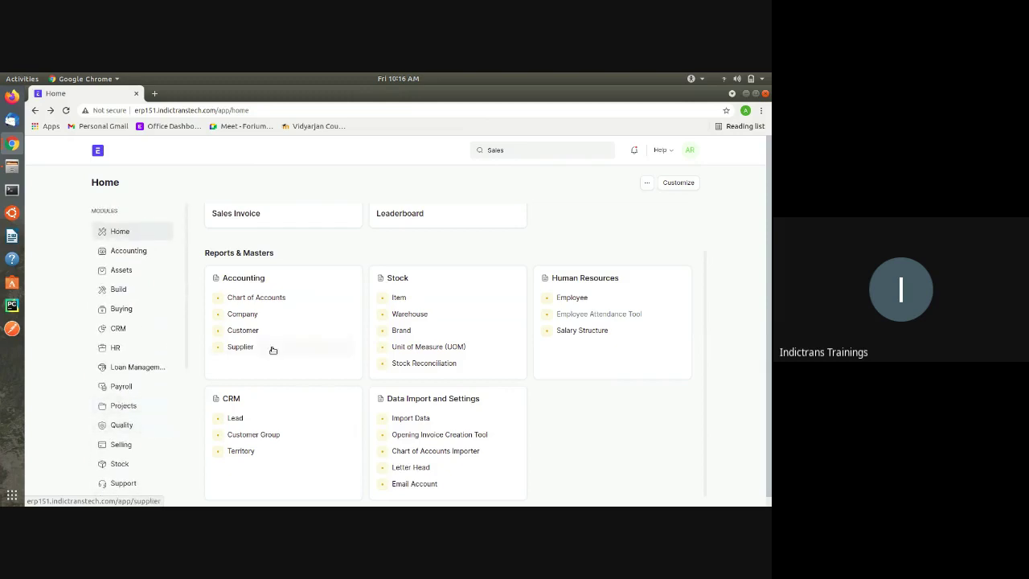
pyautogui.scroll(1, 272, 349)
pyautogui.scroll(-2, 273, 349)
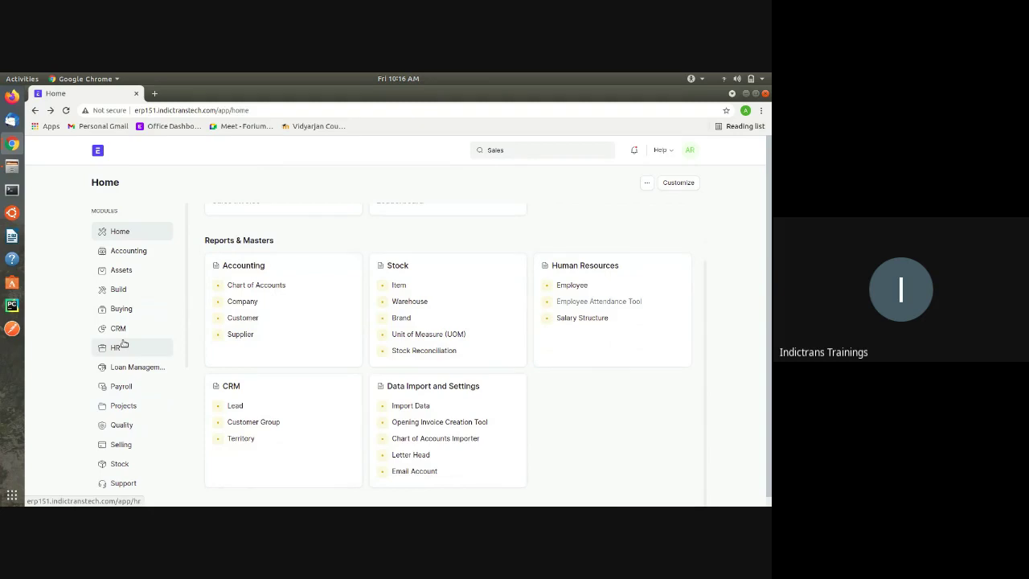
pyautogui.scroll(-2, 123, 344)
pyautogui.scroll(2, 123, 344)
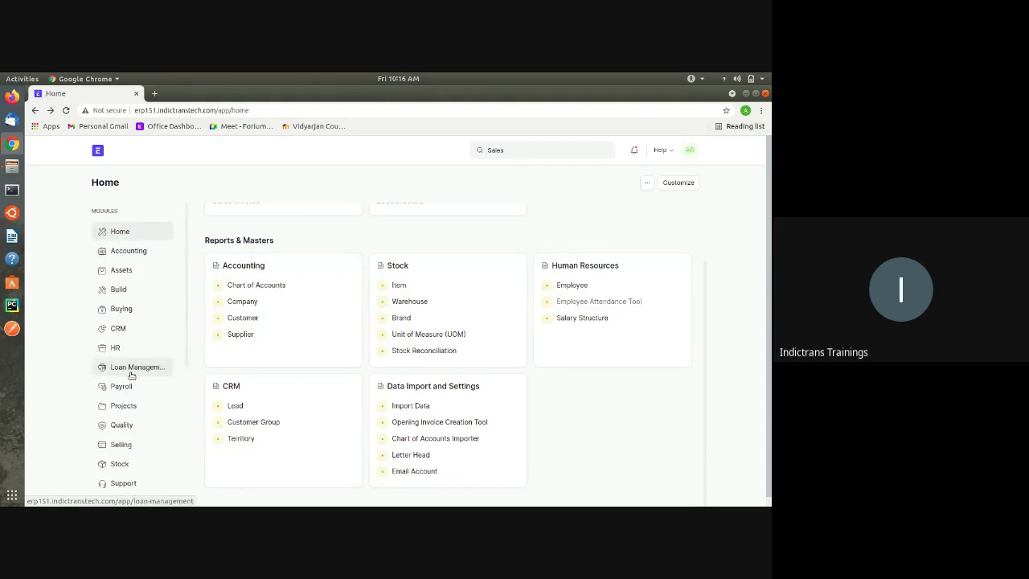
pyautogui.click(121, 312)
# - Open the Purchase Taxes and Charges Template list and dismiss its not-permitted message
pyautogui.scroll(-3, 379, 349)
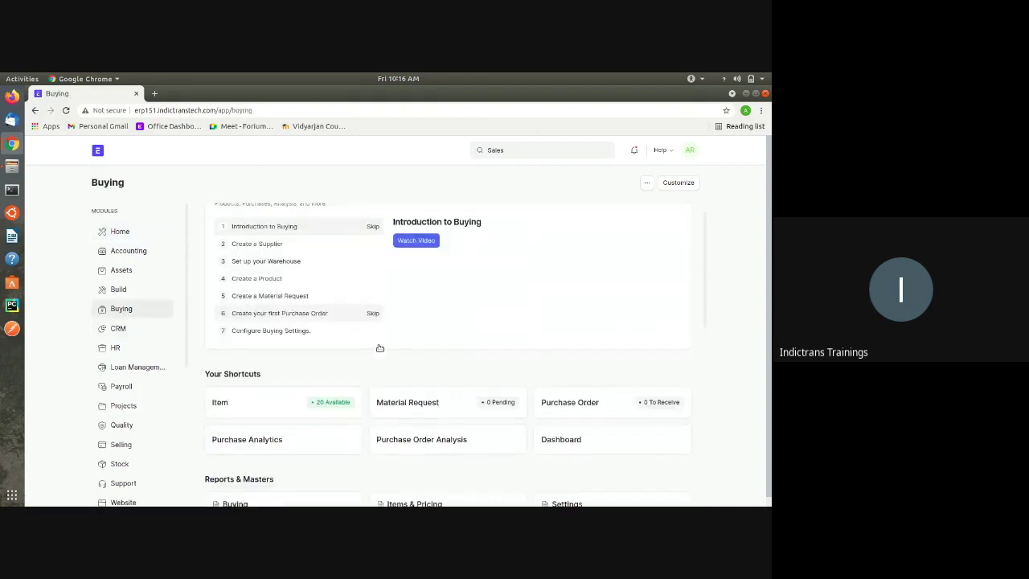
pyautogui.scroll(-2, 380, 347)
pyautogui.scroll(-2, 379, 347)
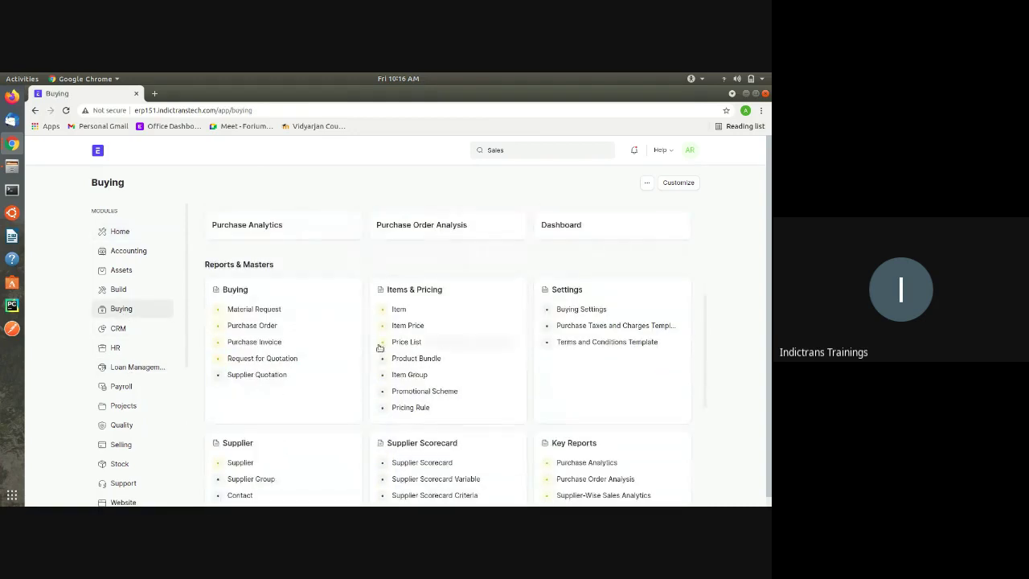
pyautogui.scroll(-3, 379, 348)
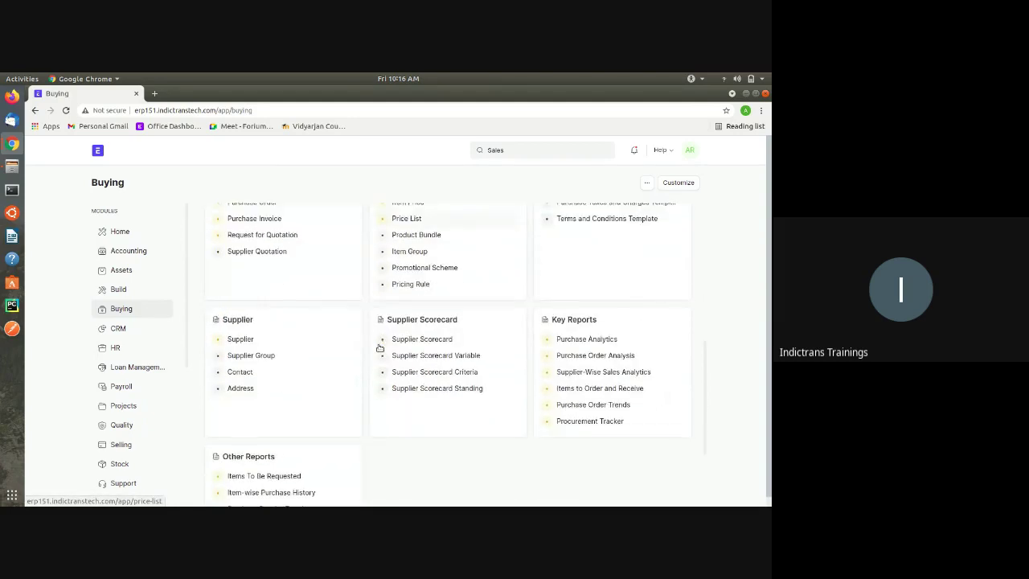
pyautogui.scroll(1, 379, 347)
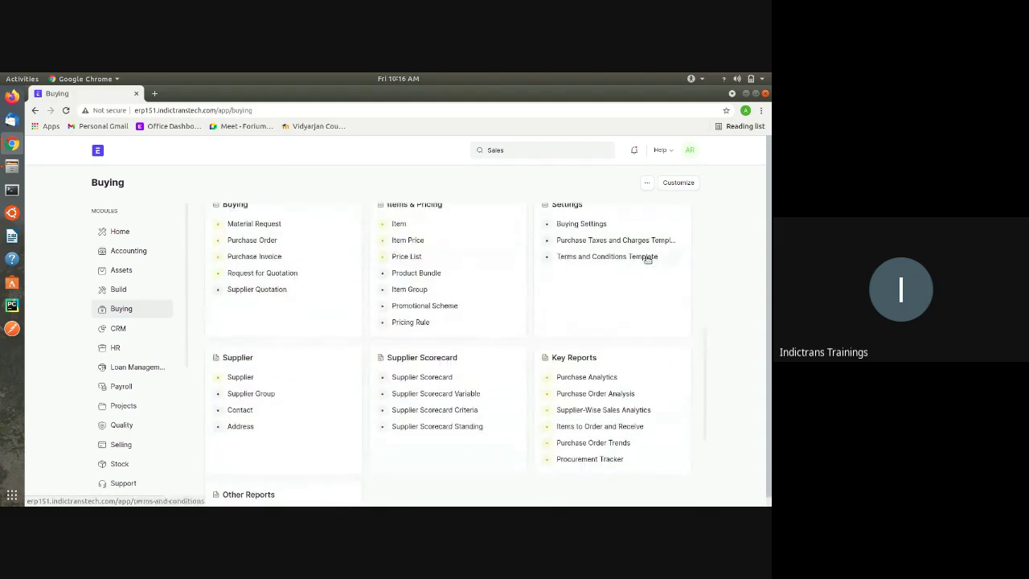
pyautogui.click(609, 240)
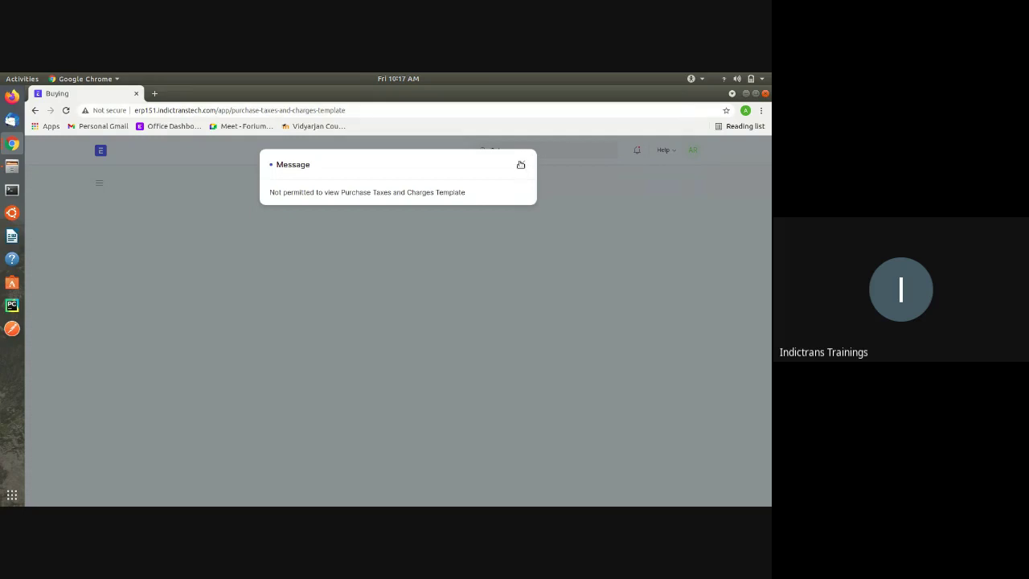
pyautogui.click(524, 164)
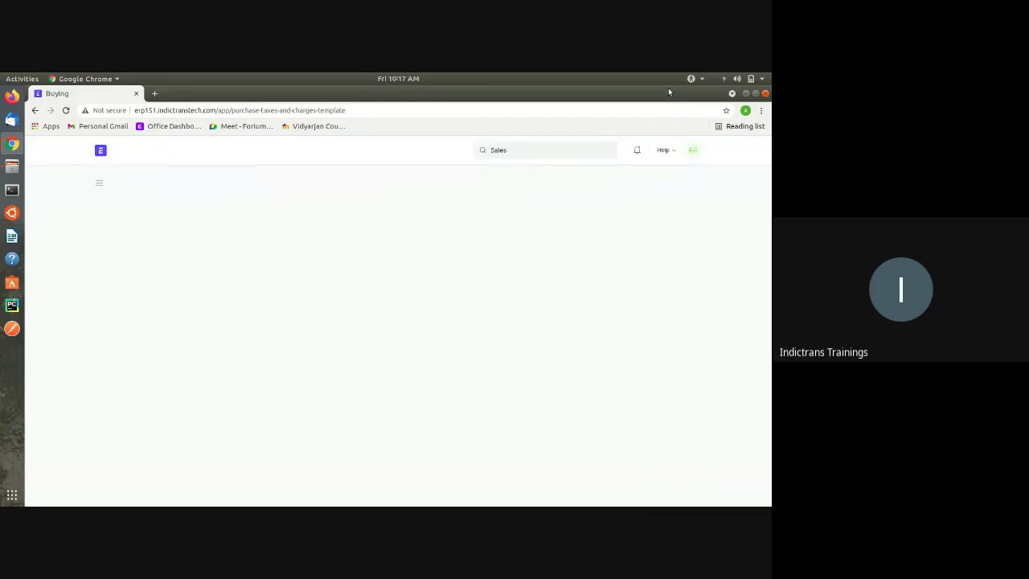
# - Check the system status menu and reload the current page
pyautogui.click(724, 79)
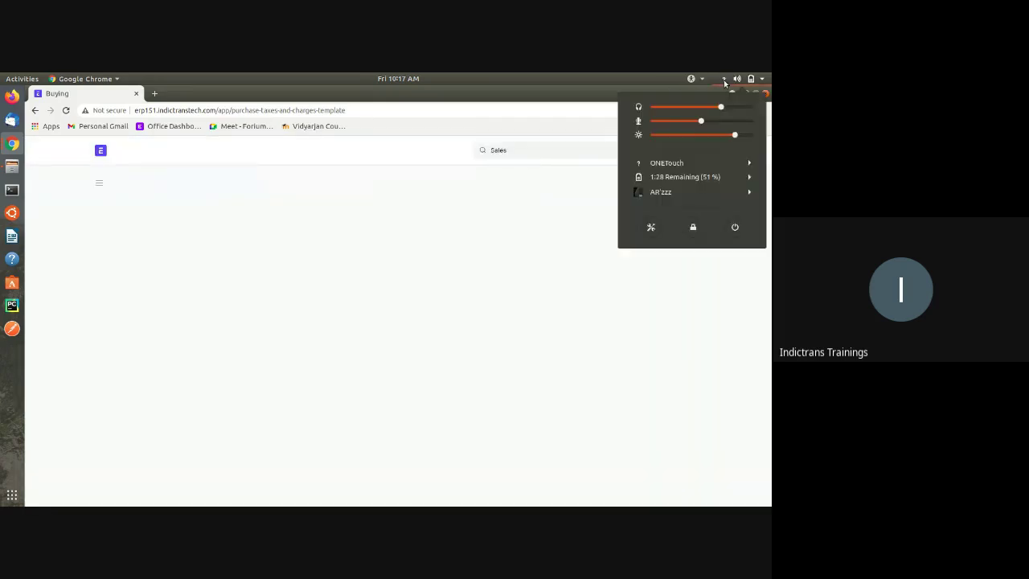
pyautogui.click(607, 261)
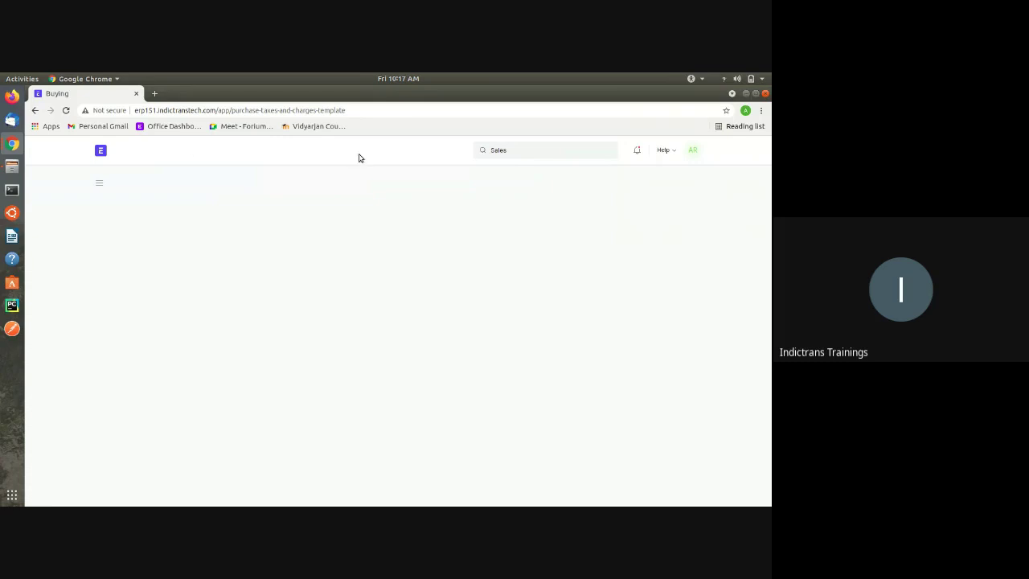
pyautogui.click(66, 112)
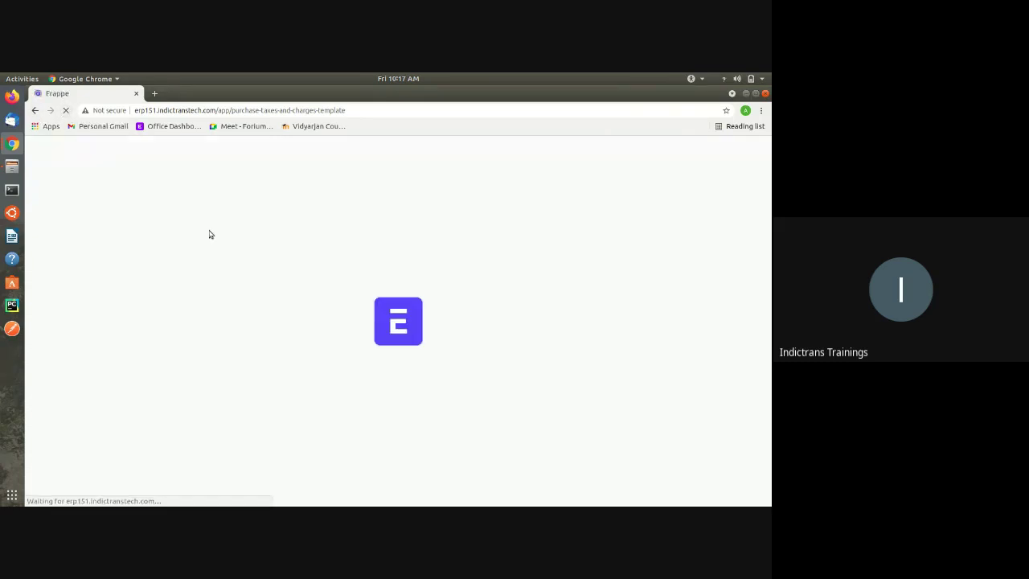
# - Switch to the GST blog article and scroll to Step 5's In State and Out State examples
pyautogui.hotkey('alt', 'Tab')
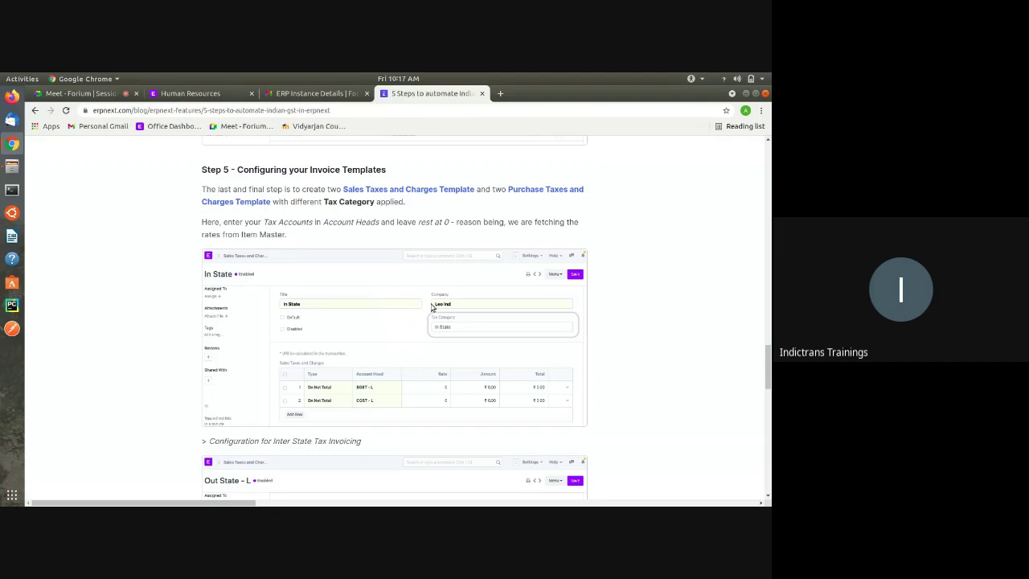
pyautogui.scroll(-2, 431, 307)
pyautogui.scroll(1, 431, 307)
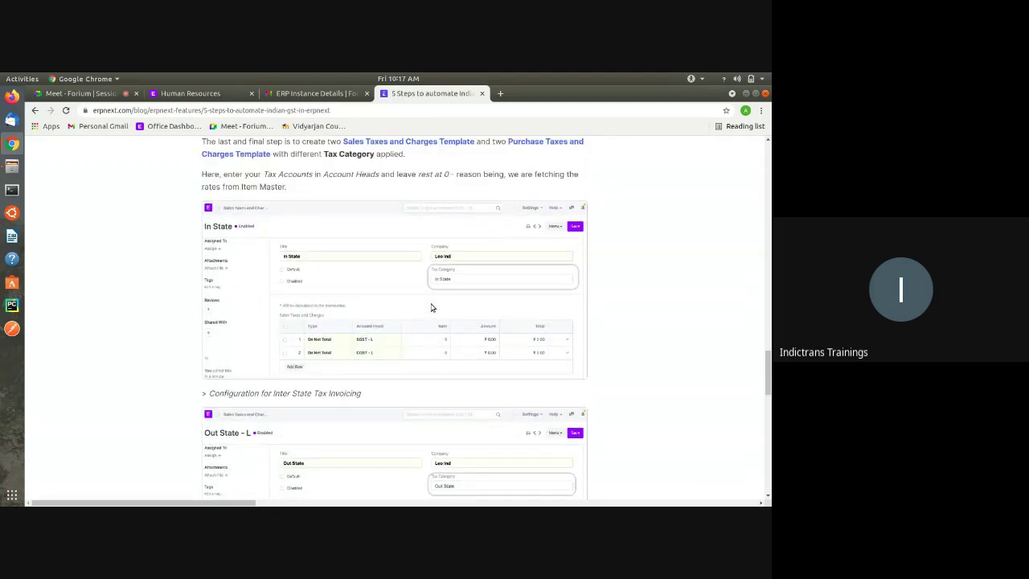
pyautogui.scroll(-3, 431, 307)
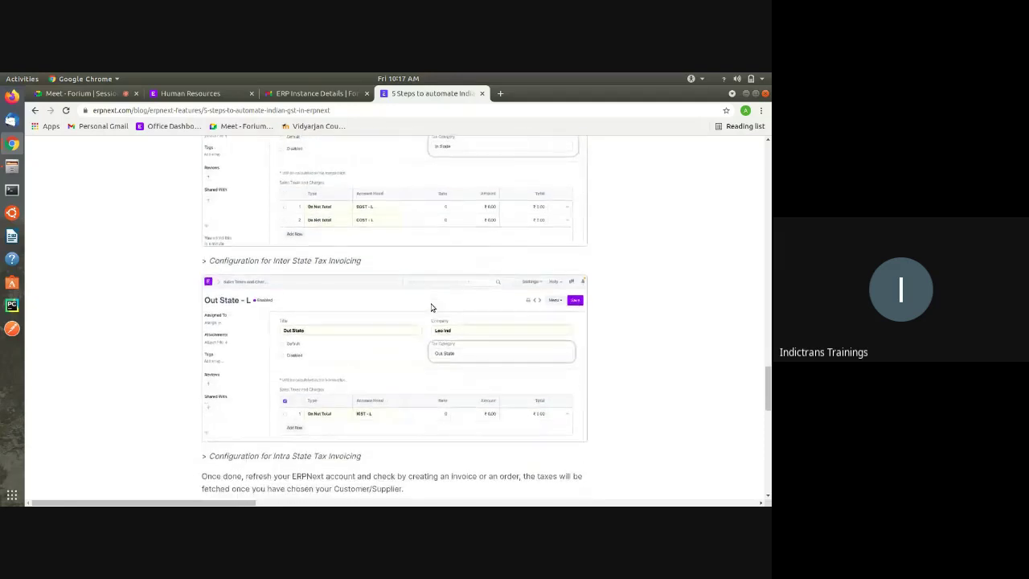
pyautogui.scroll(3, 431, 307)
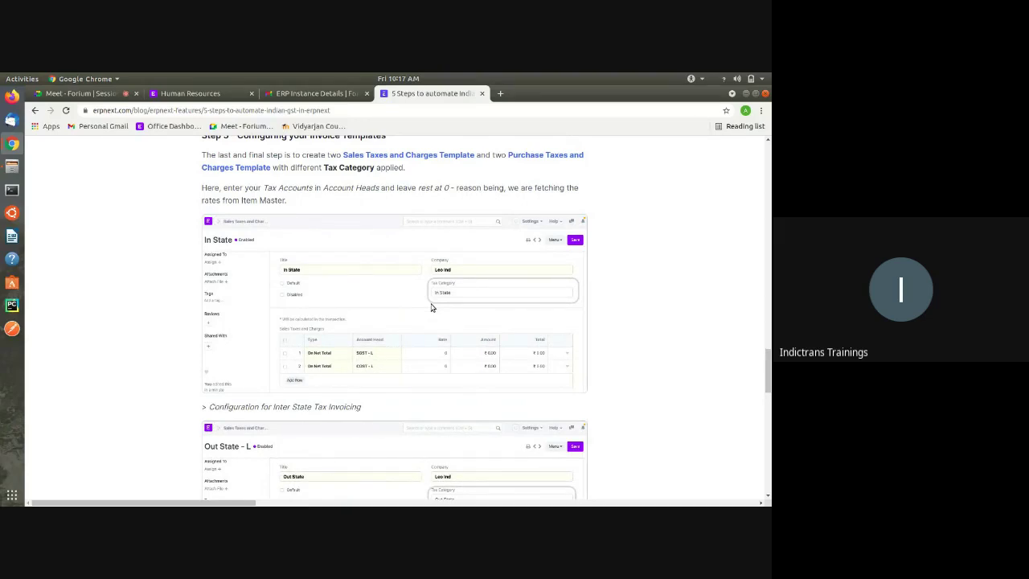
pyautogui.scroll(-3, 431, 307)
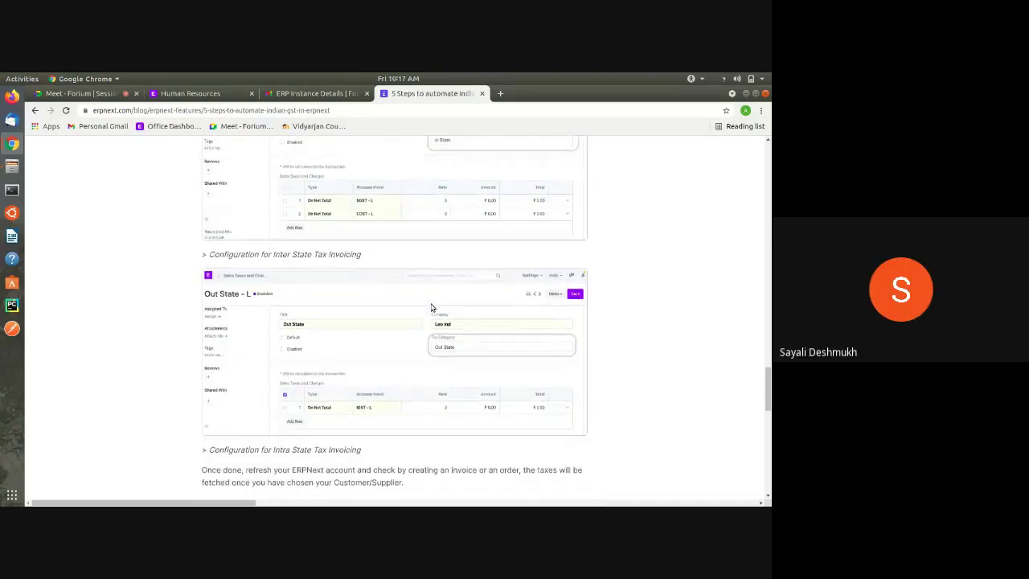
pyautogui.scroll(-1, 431, 307)
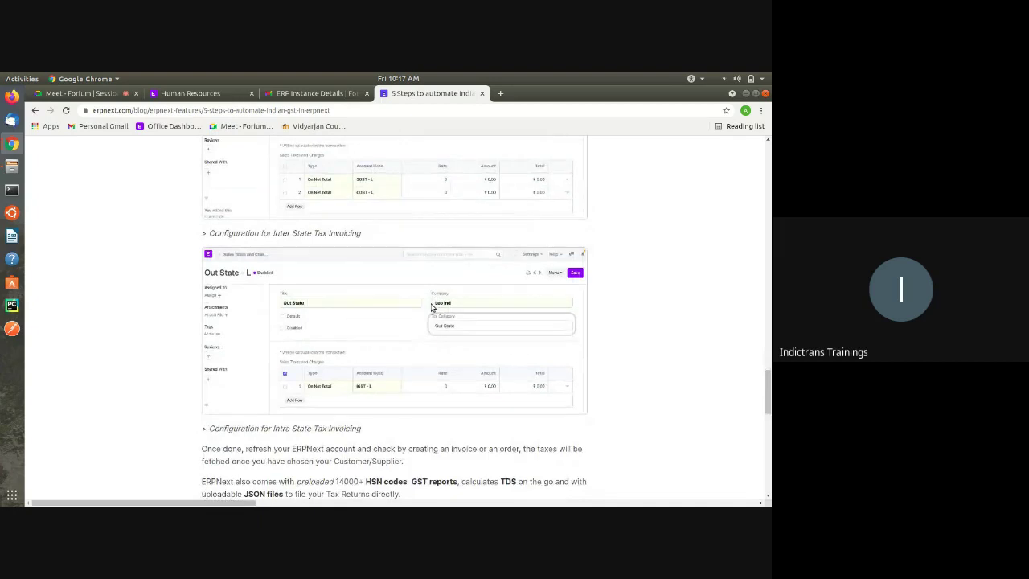
pyautogui.scroll(-1, 430, 307)
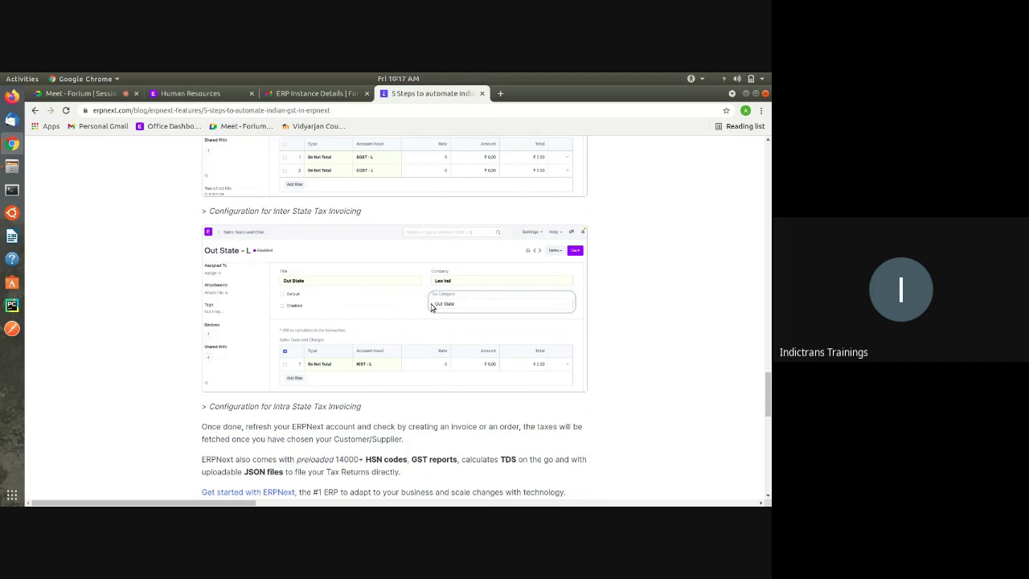
pyautogui.scroll(-4, 431, 307)
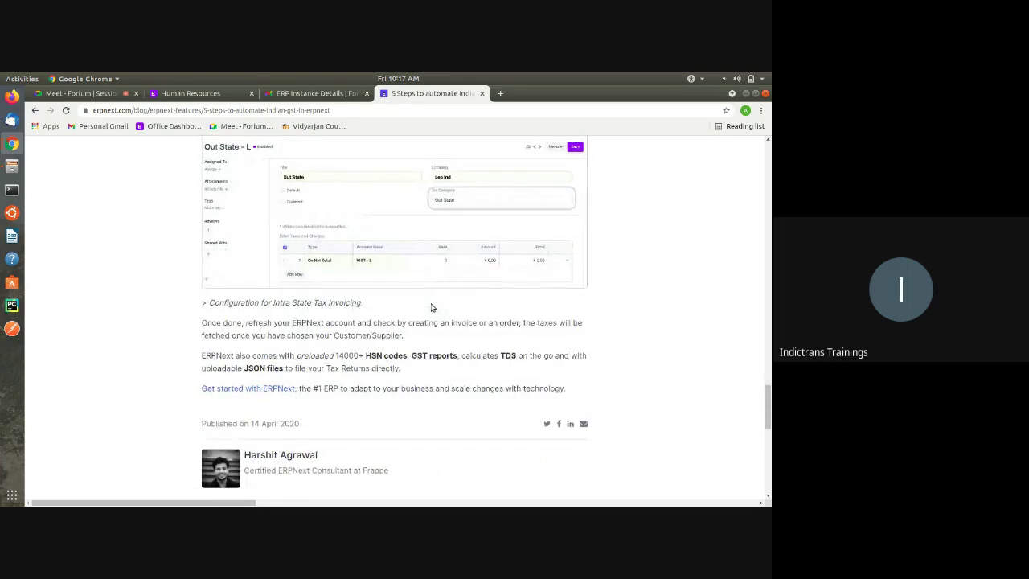
pyautogui.scroll(-2, 431, 307)
pyautogui.scroll(4, 431, 307)
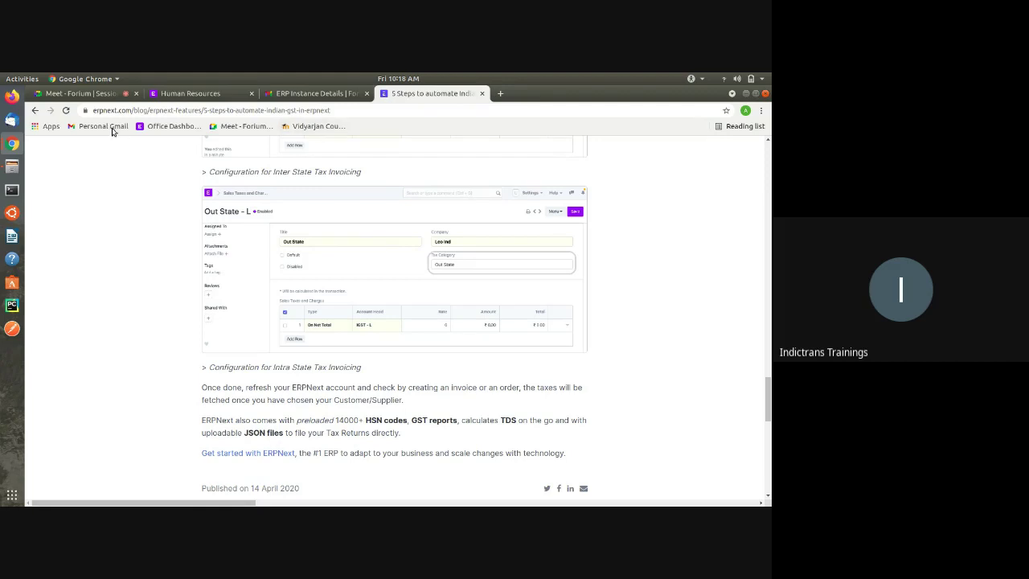
# - Return to the Google Meet call and stop presenting the screen
pyautogui.click(83, 93)
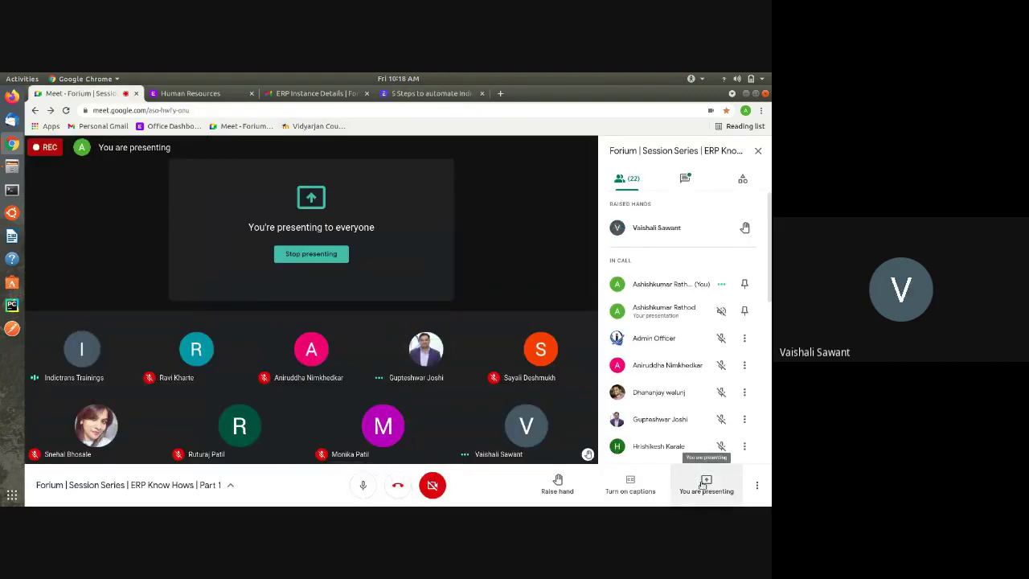
pyautogui.click(318, 263)
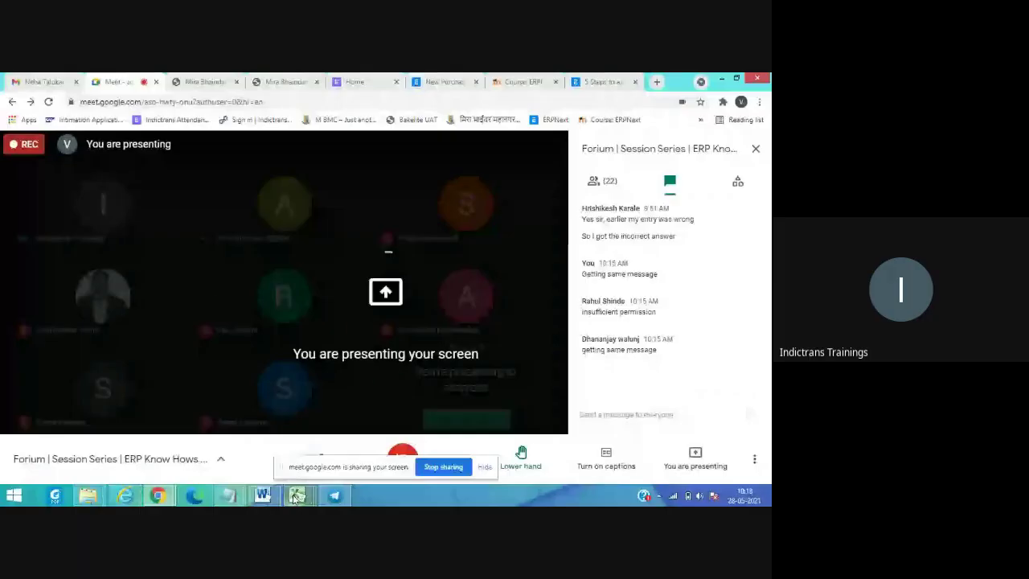
pyautogui.moveTo(294, 498)
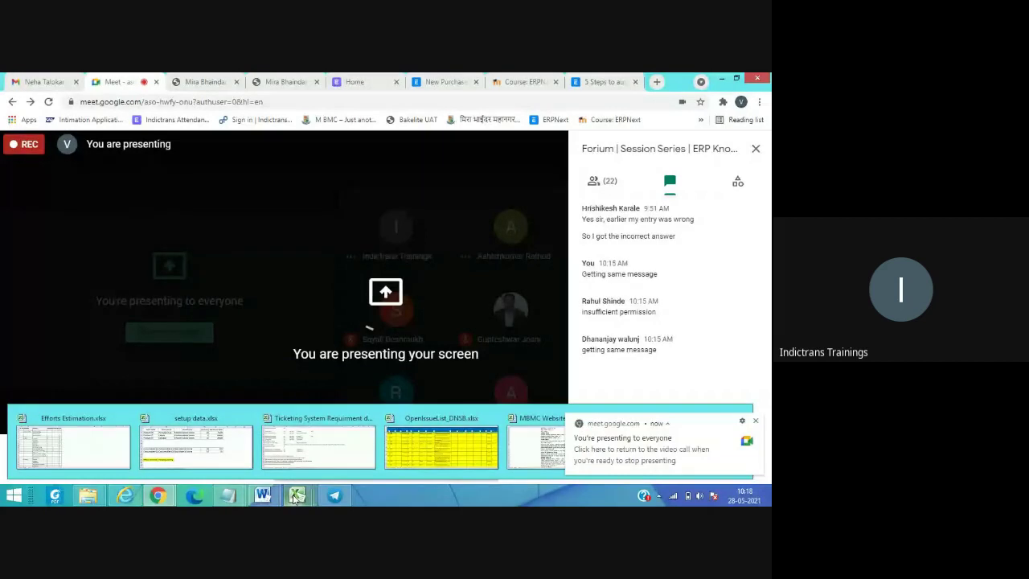
# - Bring the sales cycle.xlsx workbook to the front from Excel's taskbar thumbnails
pyautogui.click(535, 442)
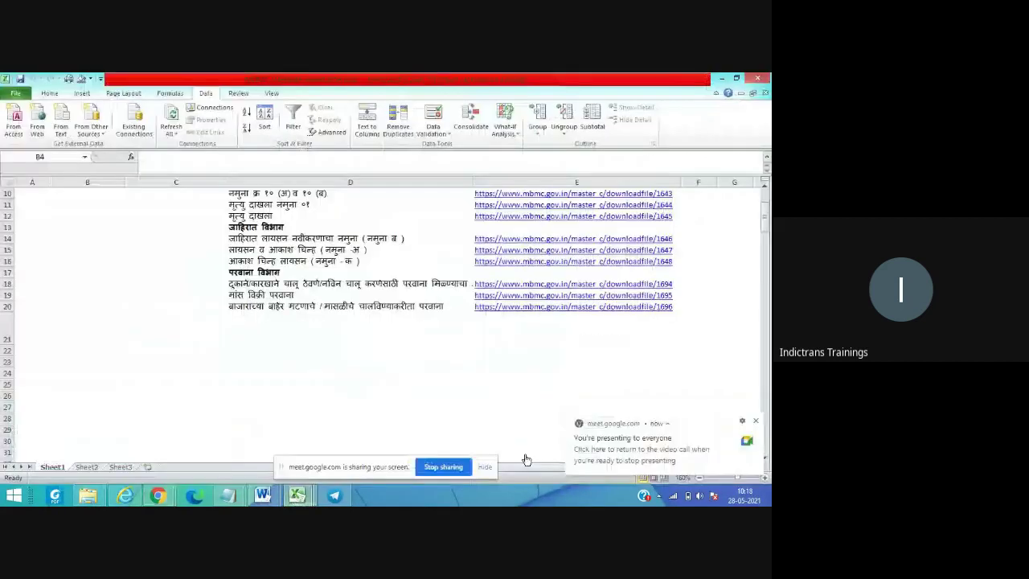
pyautogui.moveTo(296, 495)
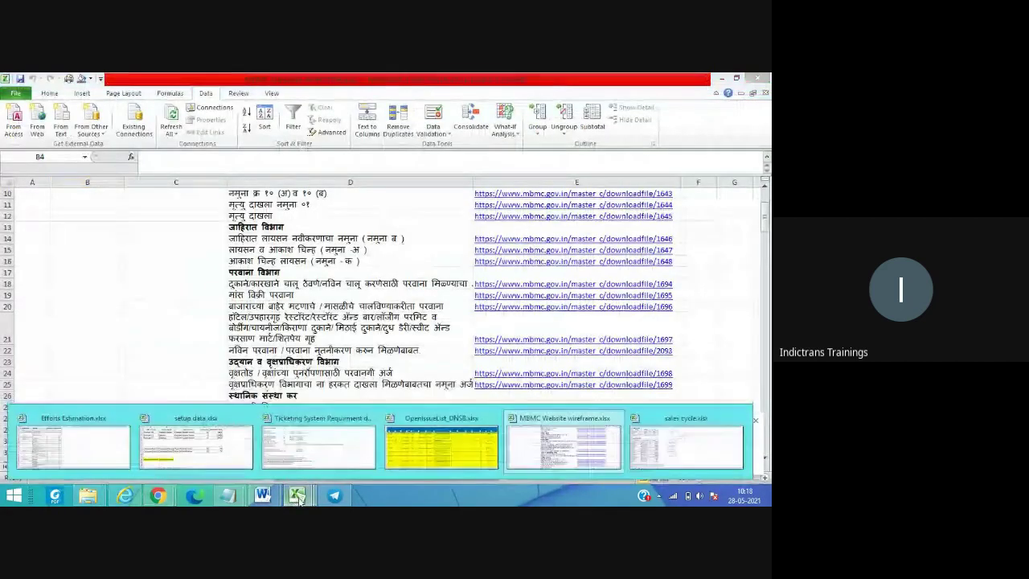
pyautogui.click(706, 462)
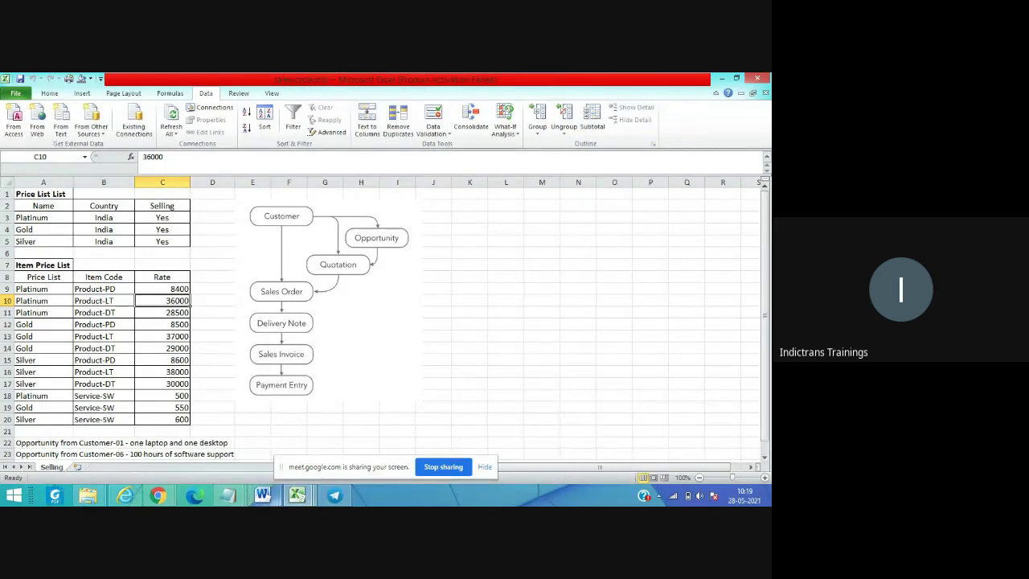
# - Step through the Silver Product-PD and Silver Product-LT rates, then return to the Google Meet window
pyautogui.moveTo(156, 497)
pyautogui.press('Down')
pyautogui.press('Down')
pyautogui.press('Down')
pyautogui.press('Down')
pyautogui.press('Down')
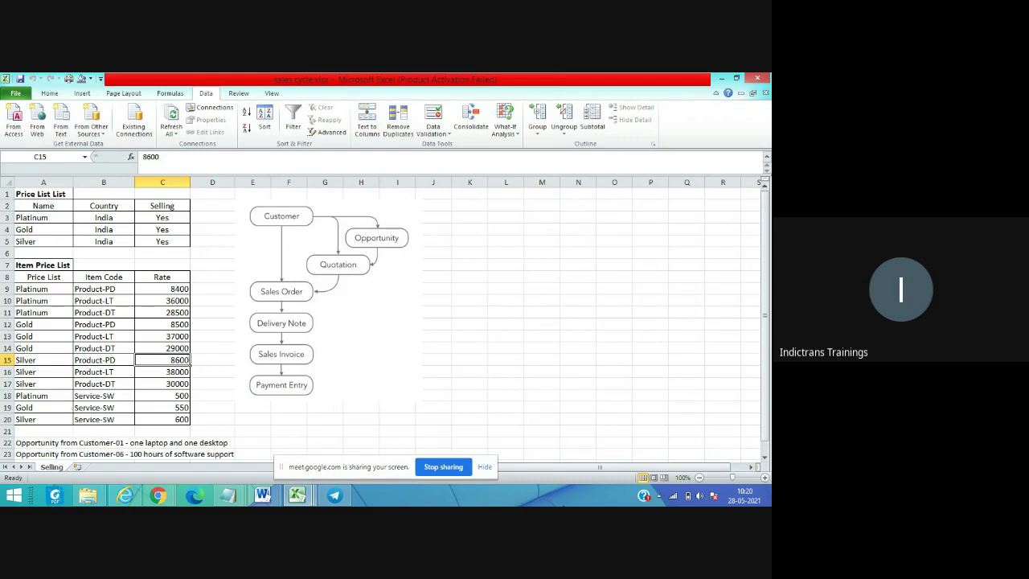
pyautogui.press('Down')
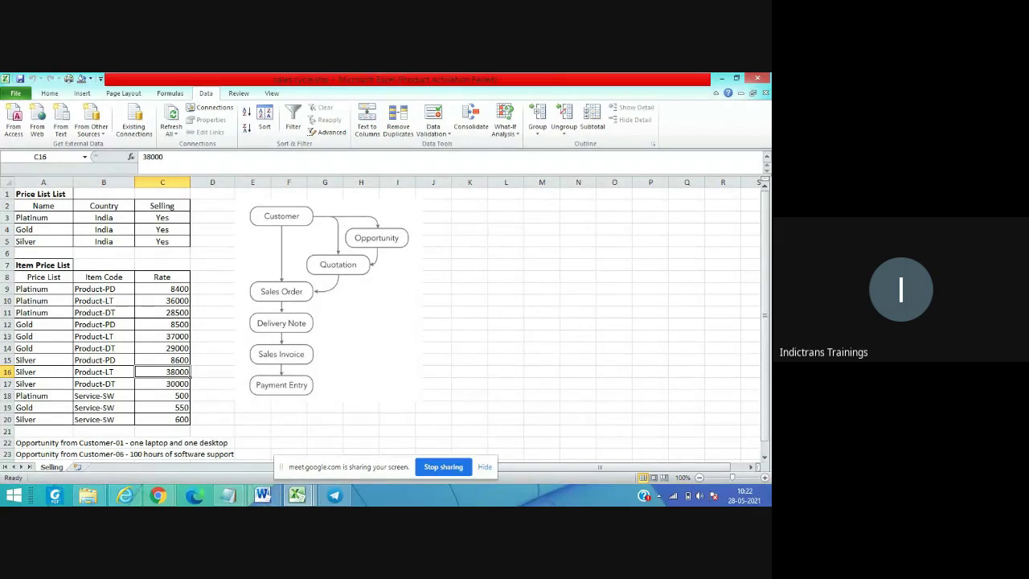
pyautogui.click(159, 497)
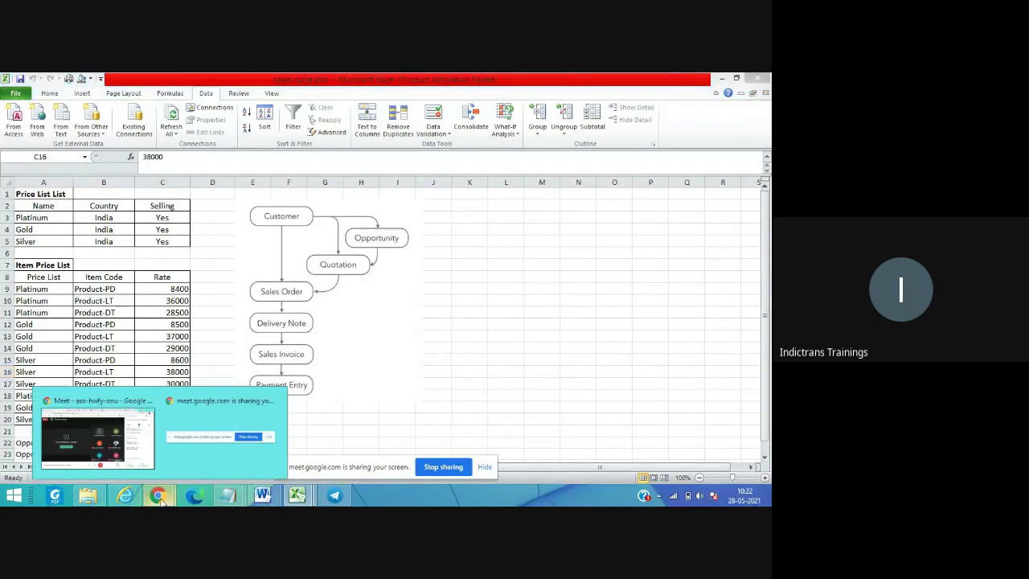
pyautogui.moveTo(172, 455)
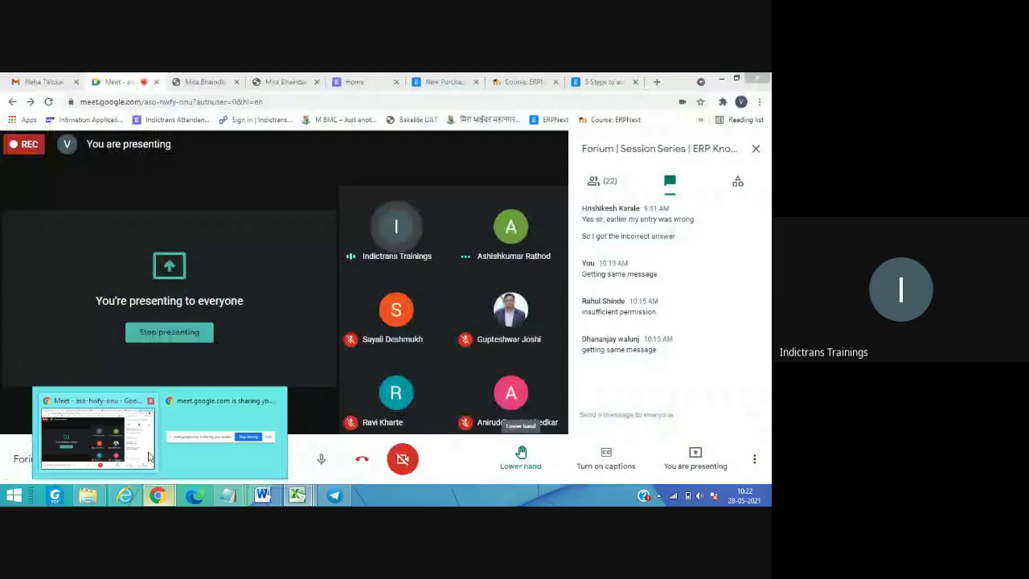
pyautogui.click(96, 438)
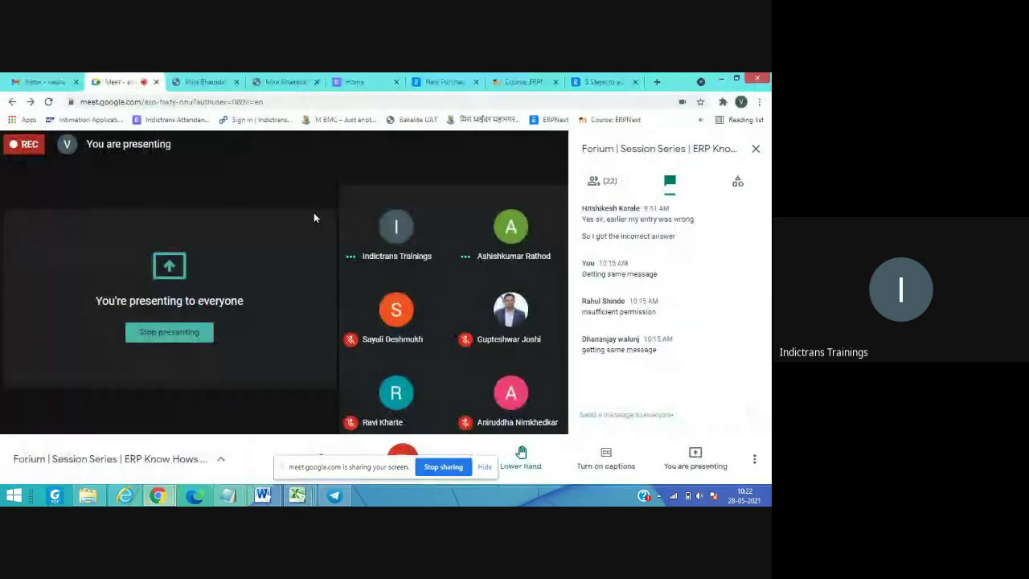
# - Switch to ERPNext, go through Accounting to the Selling workspace, and focus the search bar
pyautogui.click(456, 84)
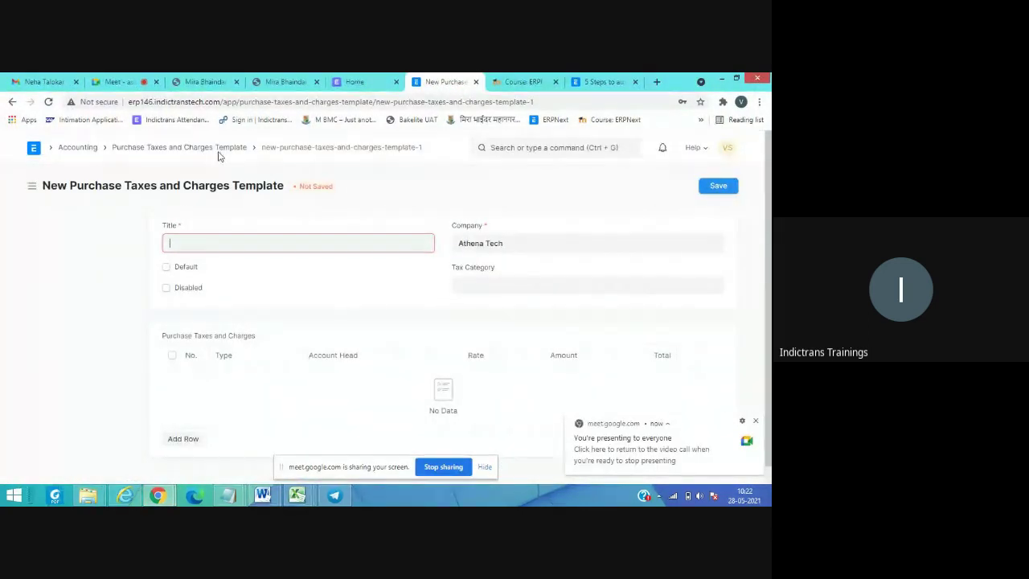
pyautogui.click(85, 150)
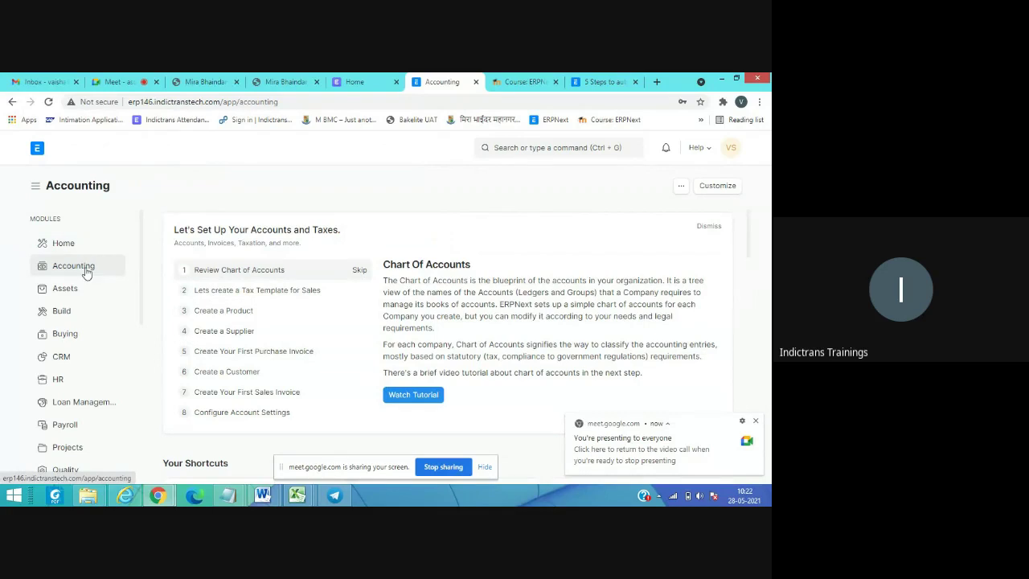
pyautogui.doubleClick(140, 312)
pyautogui.moveTo(140, 321); pyautogui.dragTo(141, 364)
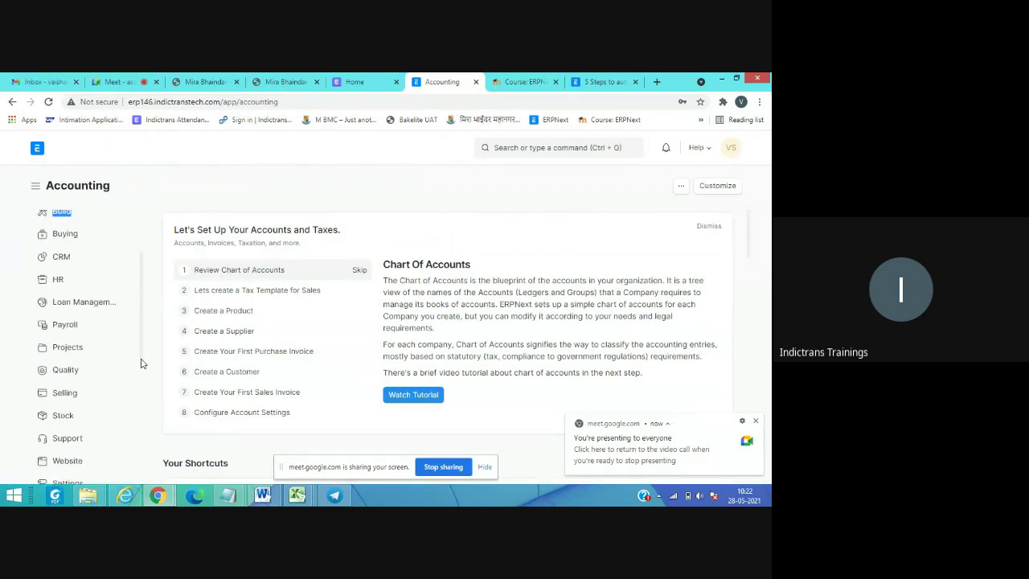
pyautogui.click(77, 397)
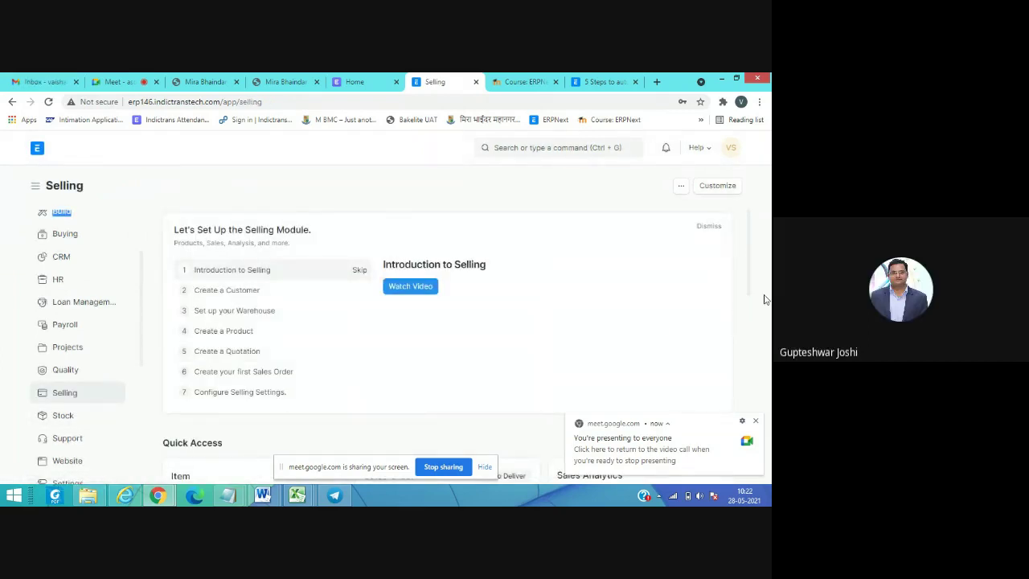
pyautogui.scroll(-1, 751, 288)
pyautogui.moveTo(751, 287); pyautogui.dragTo(748, 306)
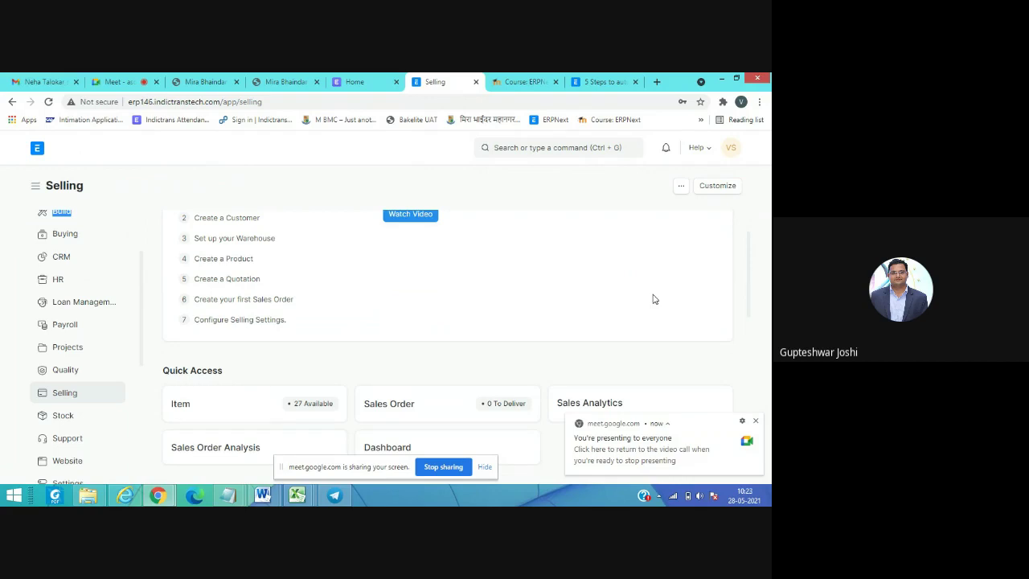
pyautogui.click(574, 148)
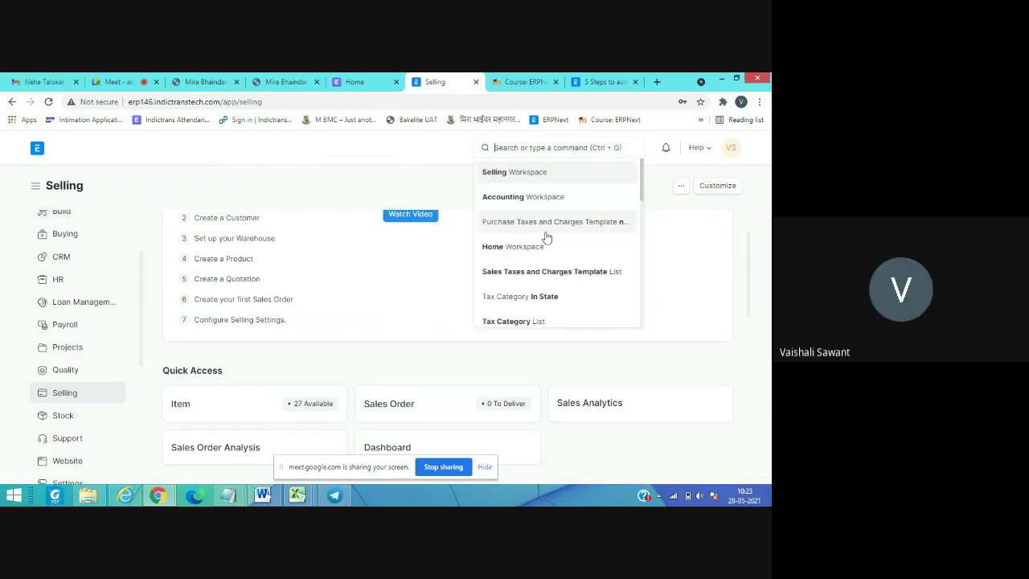
# - Open the Sales Taxes and Charges Template list and close the not-permitted message
pyautogui.click(542, 271)
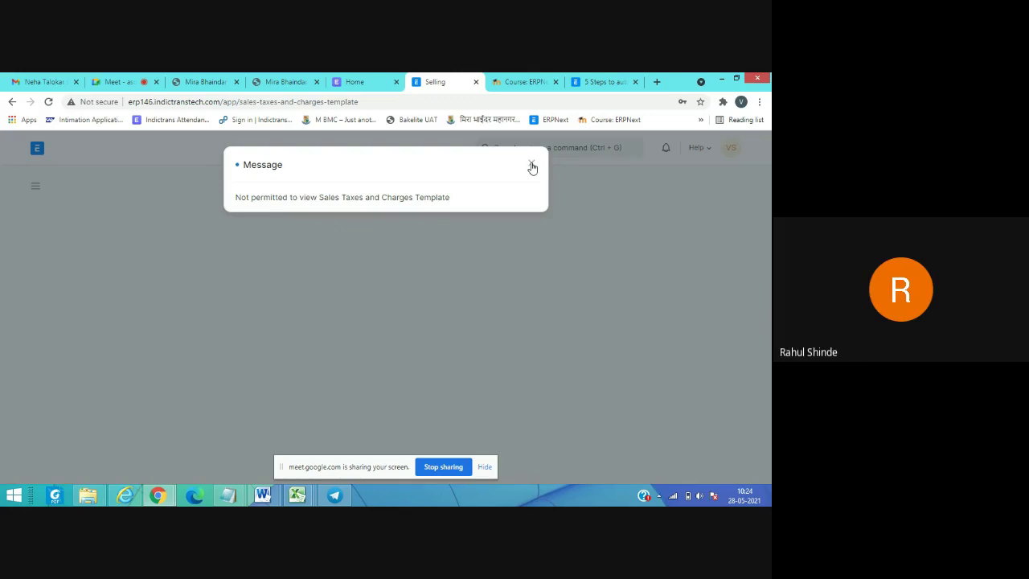
pyautogui.click(532, 166)
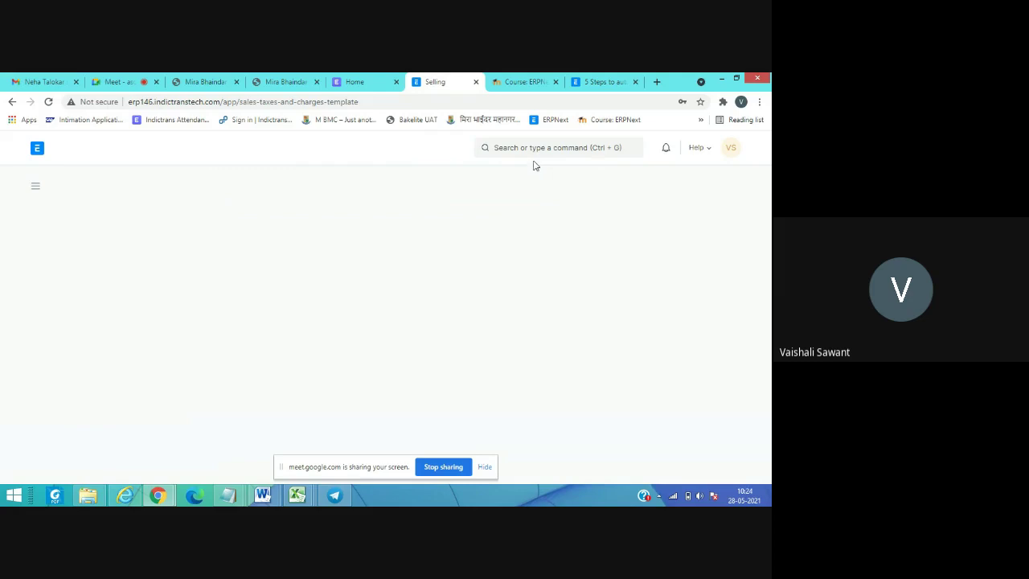
# - Search 'Global', clear it, and pick the Sales Taxes and Charges Template suggestion
pyautogui.click(537, 150)
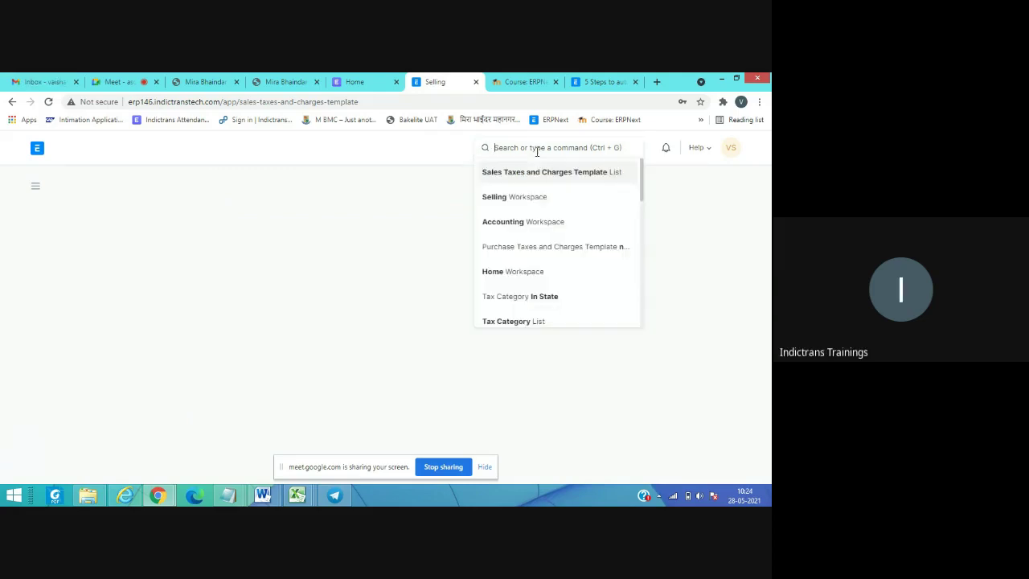
pyautogui.write('Global')
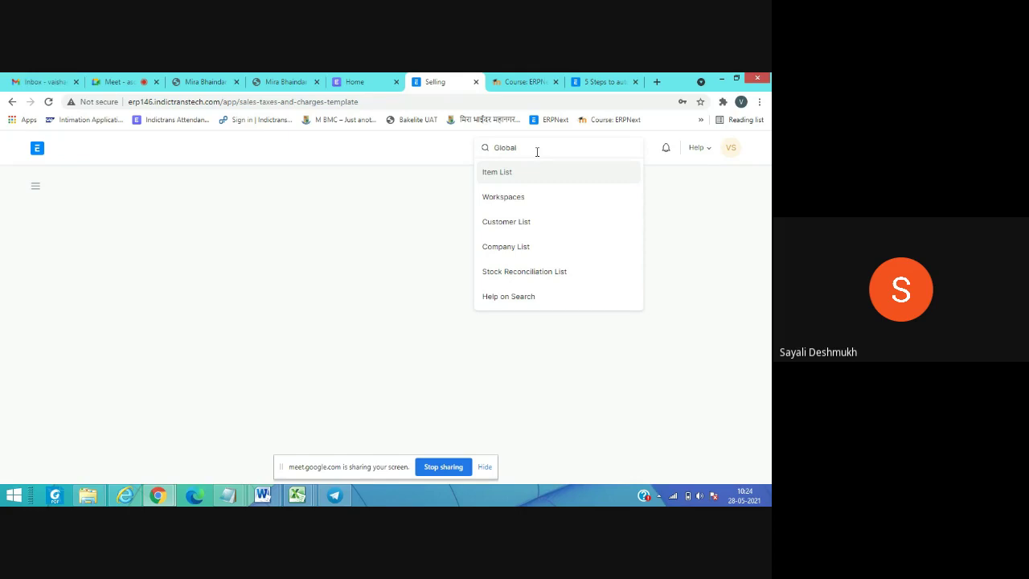
pyautogui.press('BackSpace')
pyautogui.press('BackSpace')
pyautogui.press('BackSpace')
pyautogui.press('BackSpace')
pyautogui.press('BackSpace')
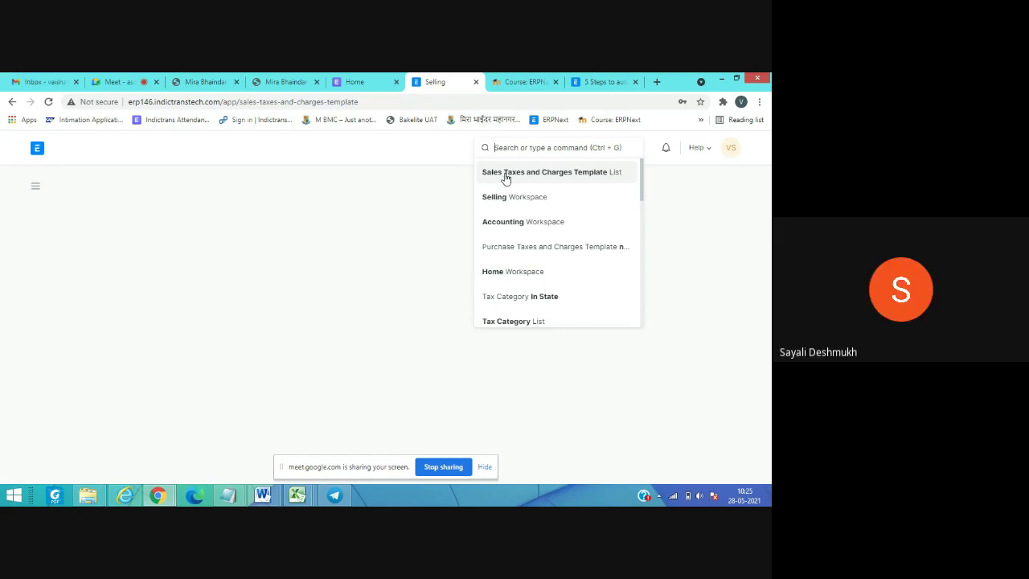
pyautogui.click(506, 175)
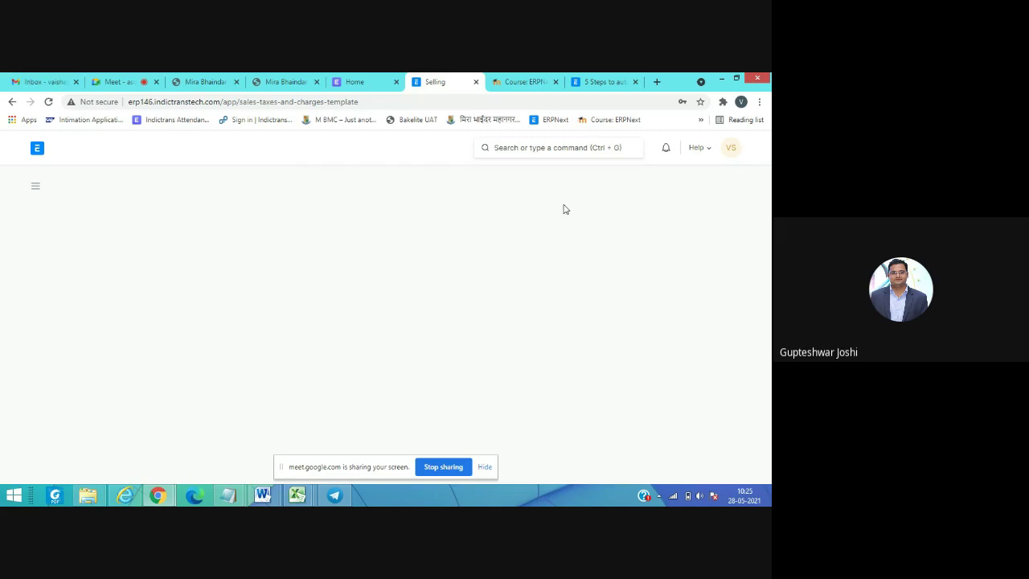
# - Type a search for the Purchase Taxes and Charges Template, ending with 'Purchase ta'
pyautogui.write('cu')
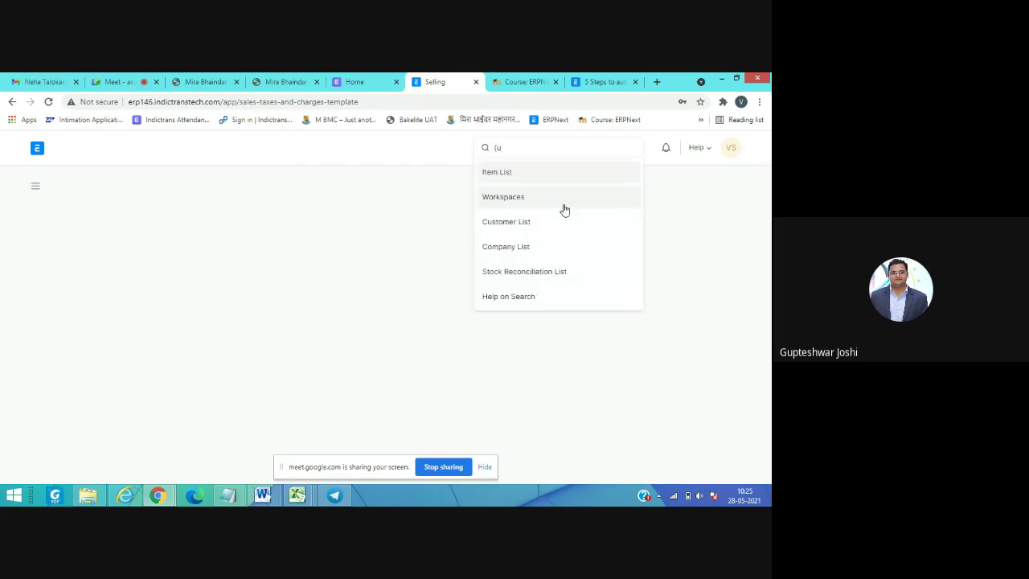
pyautogui.press('BackSpace')
pyautogui.press('BackSpace')
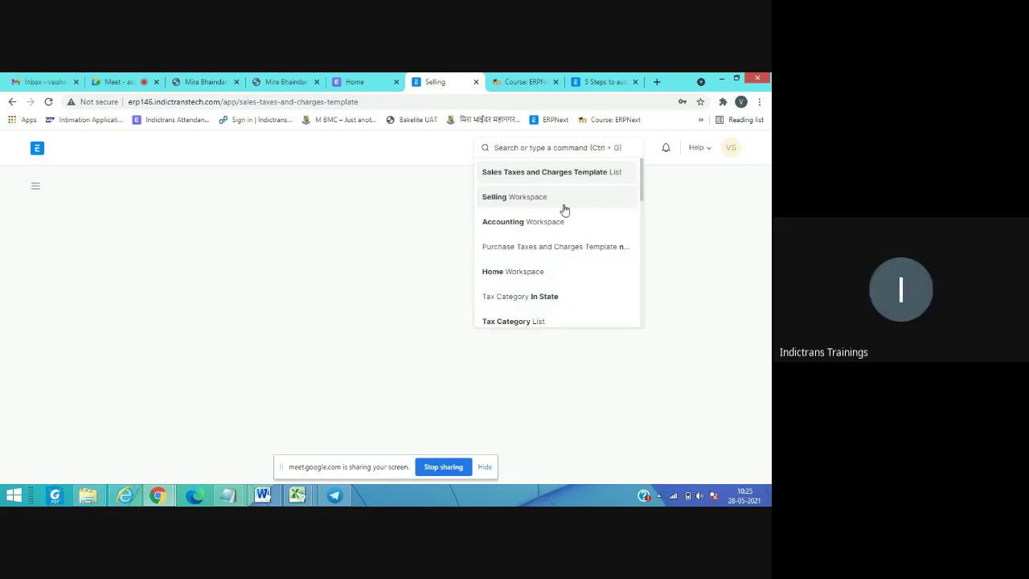
pyautogui.write('Purchase')
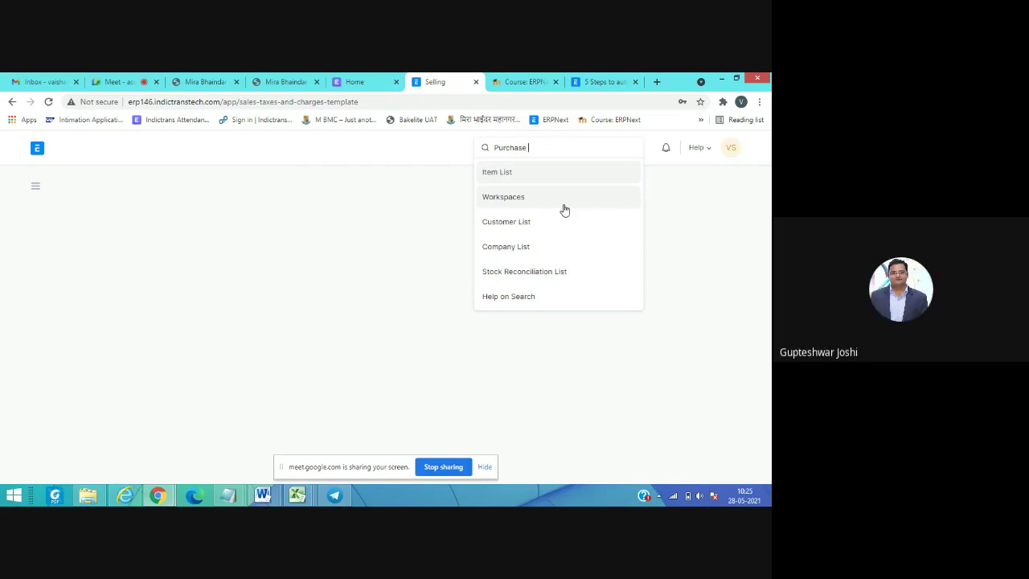
pyautogui.write('ta')
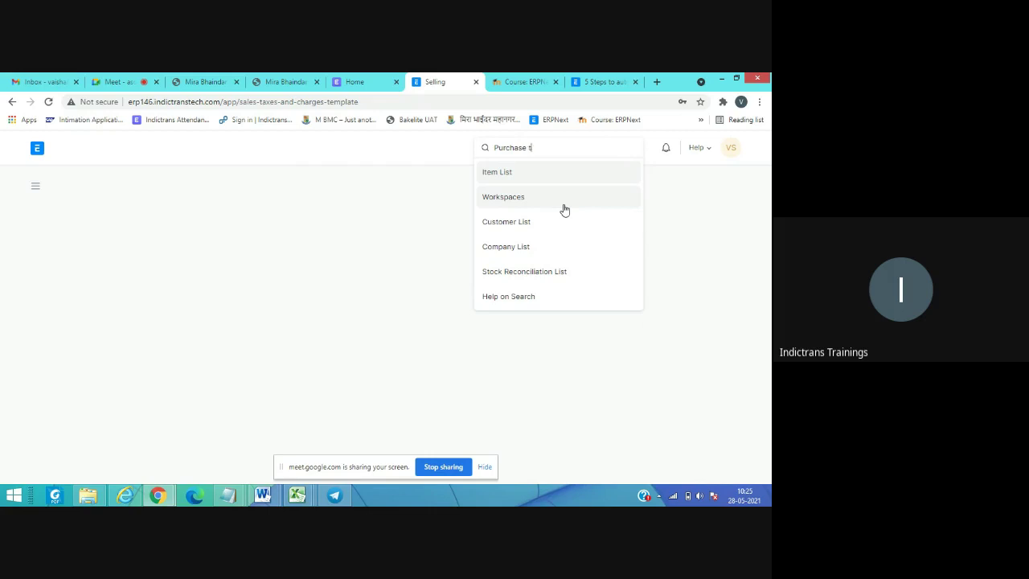
pyautogui.press('BackSpace')
pyautogui.write('e ')
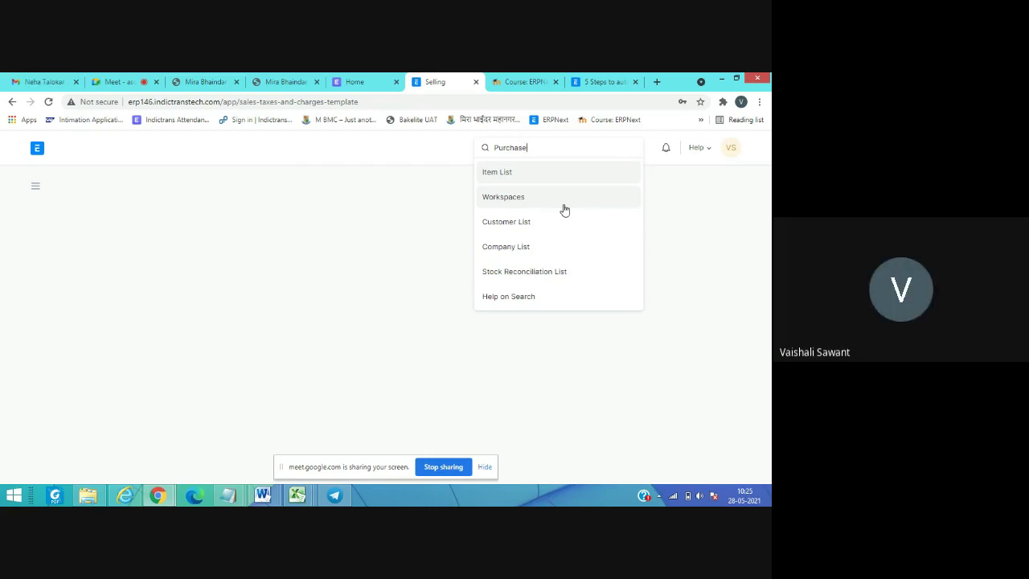
pyautogui.write('tax')
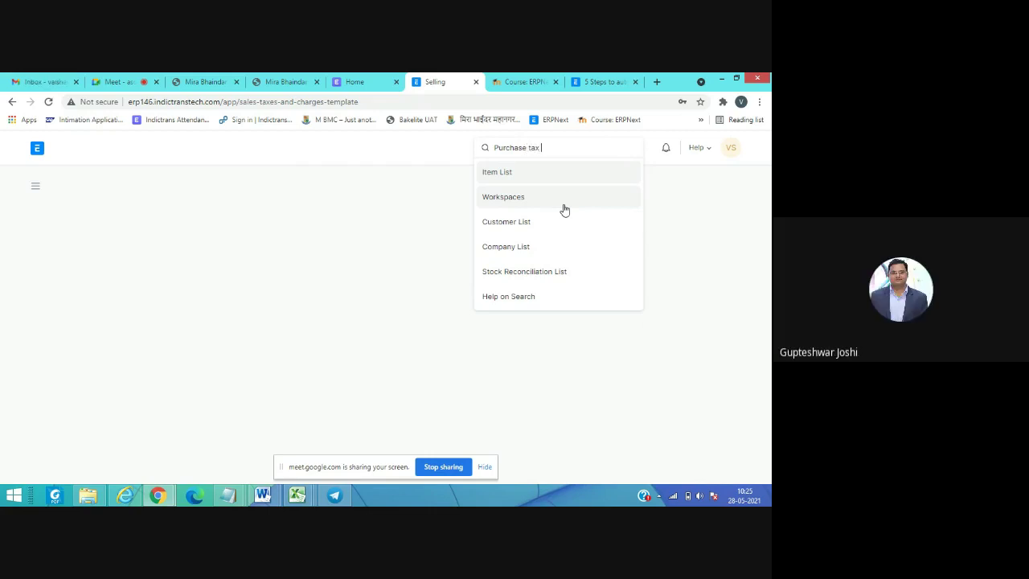
pyautogui.press('BackSpace')
pyautogui.press('BackSpace')
pyautogui.press('BackSpace')
pyautogui.press('BackSpace')
pyautogui.press('BackSpace')
pyautogui.press('BackSpace')
pyautogui.press('BackSpace')
pyautogui.press('BackSpace')
pyautogui.press('BackSpace')
pyautogui.press('BackSpace')
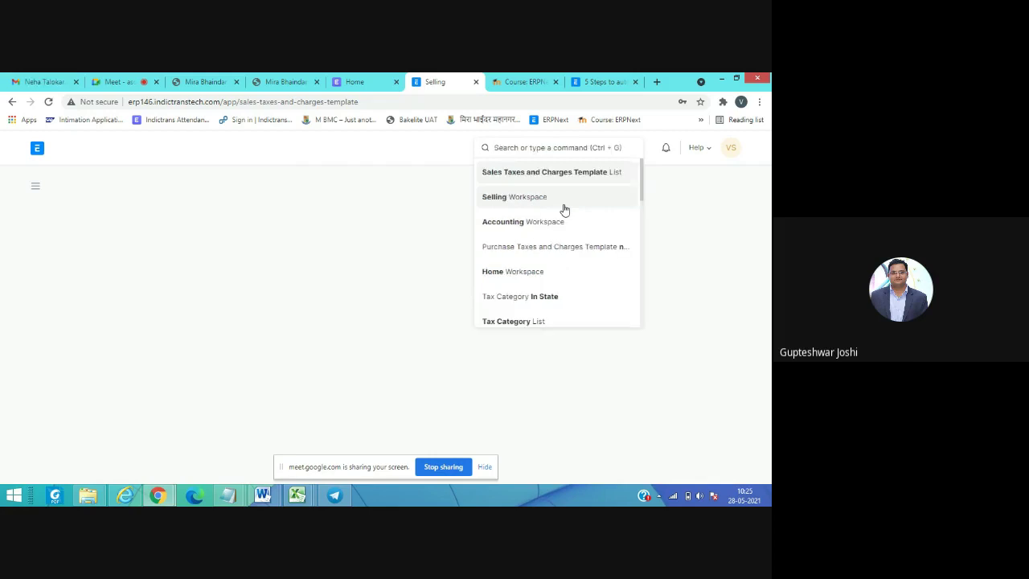
pyautogui.write('Purc')
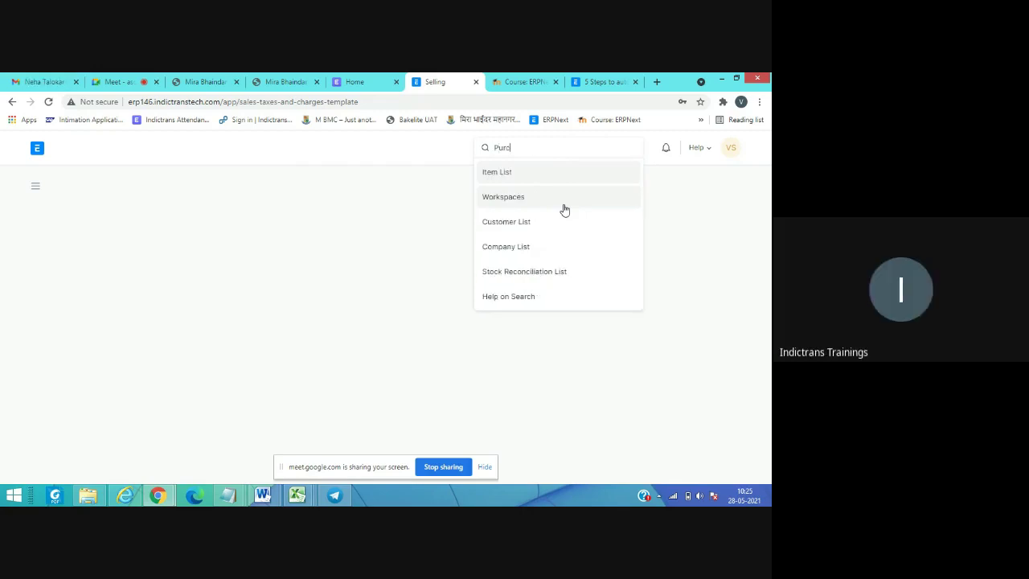
pyautogui.write('hase tax')
# - Search 'Purchase ta', dismiss the not-permitted list, and start a new Purchase Taxes and Charges Template
pyautogui.press('Return')
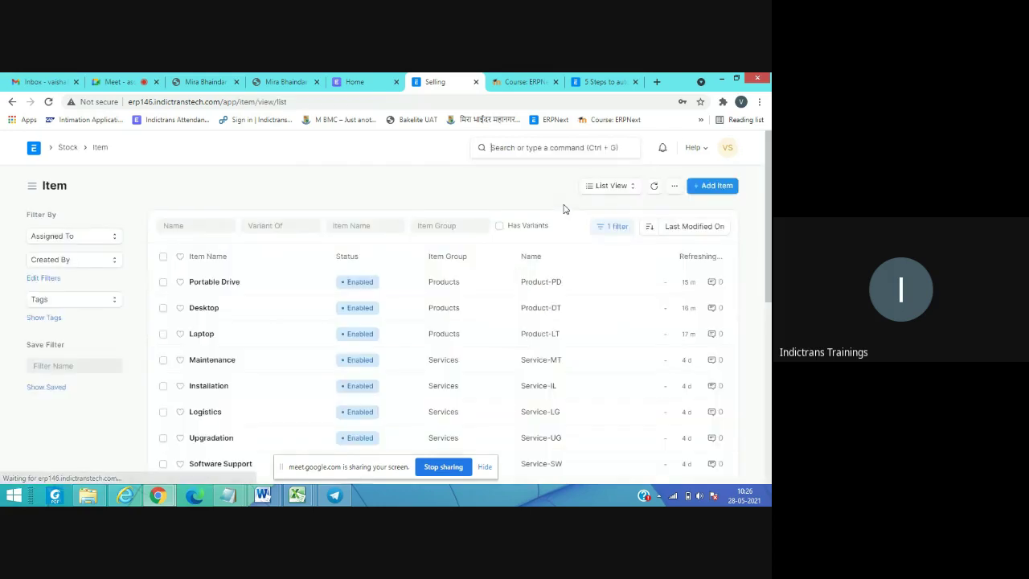
pyautogui.click(569, 148)
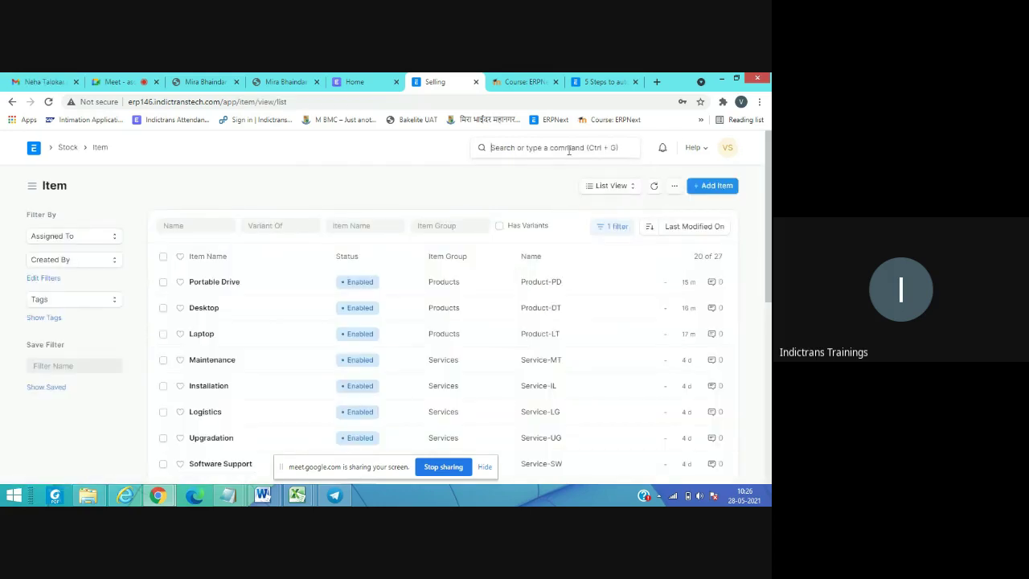
pyautogui.write('Pur')
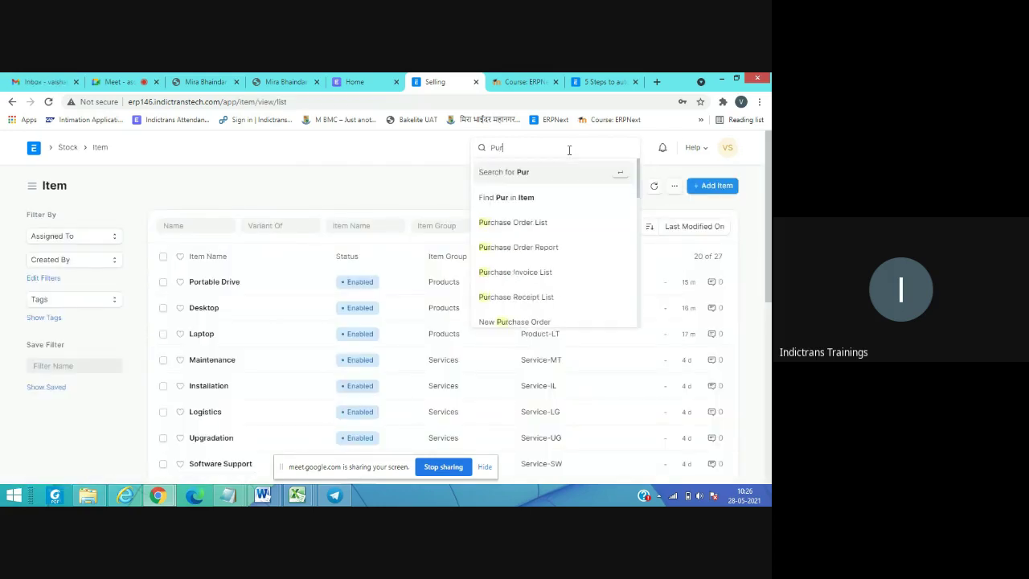
pyautogui.write('chas')
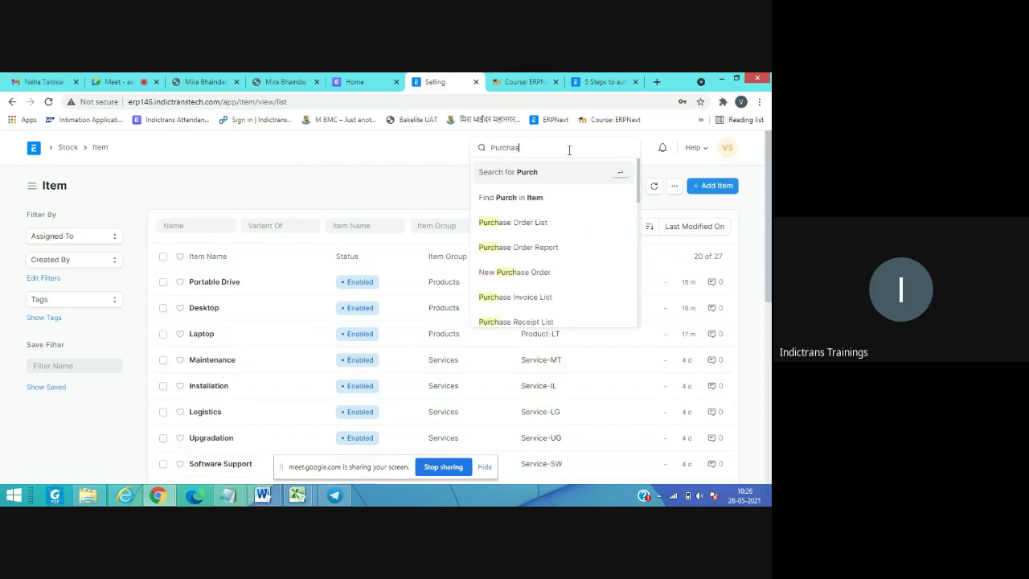
pyautogui.write('e ta')
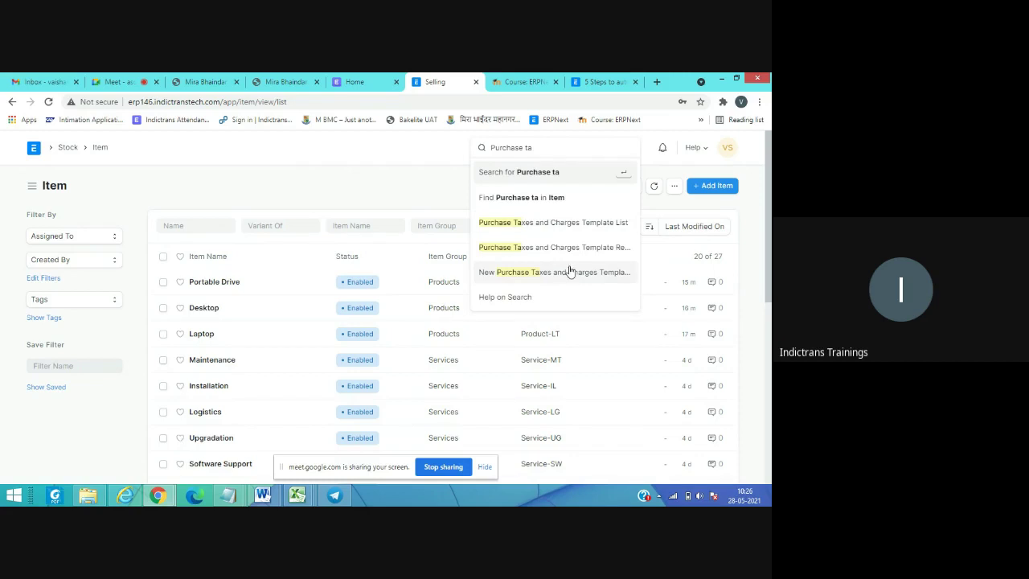
pyautogui.click(577, 223)
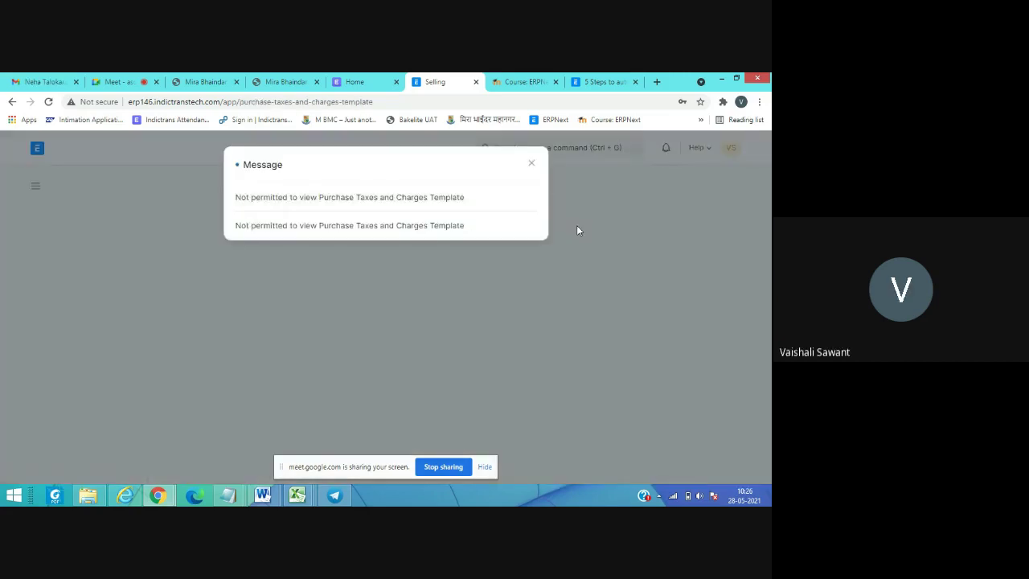
pyautogui.click(531, 163)
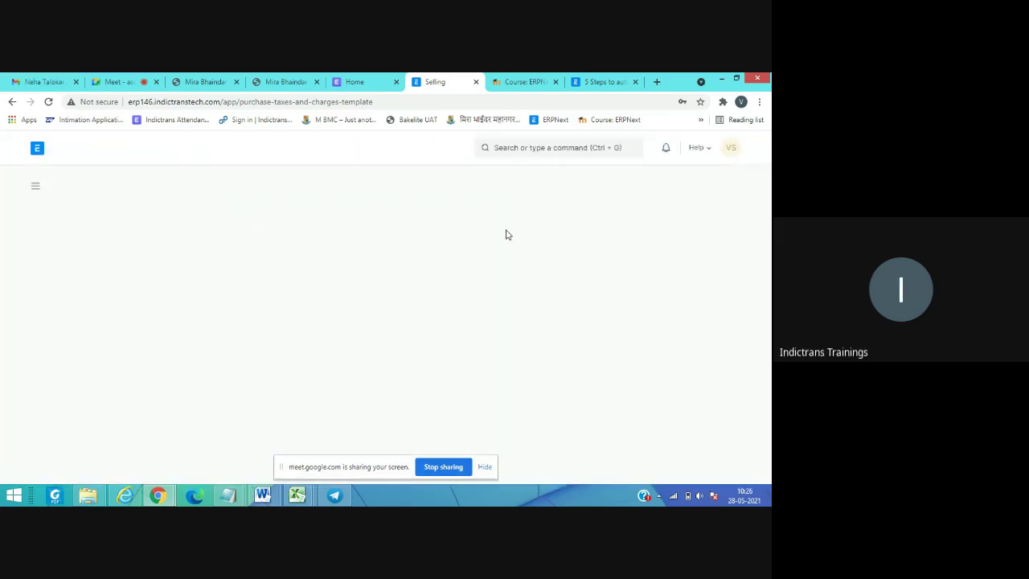
pyautogui.click(587, 150)
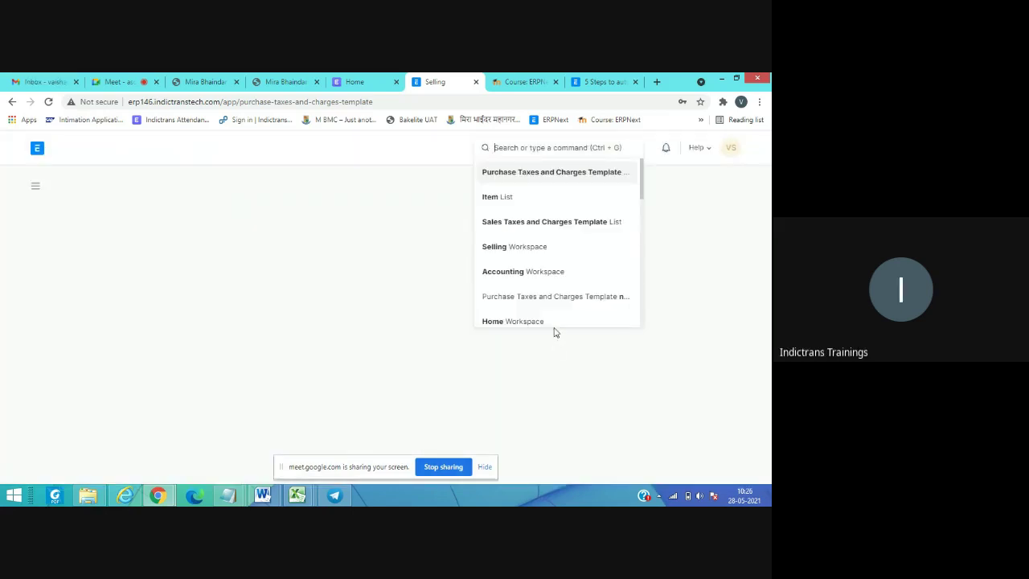
pyautogui.click(558, 297)
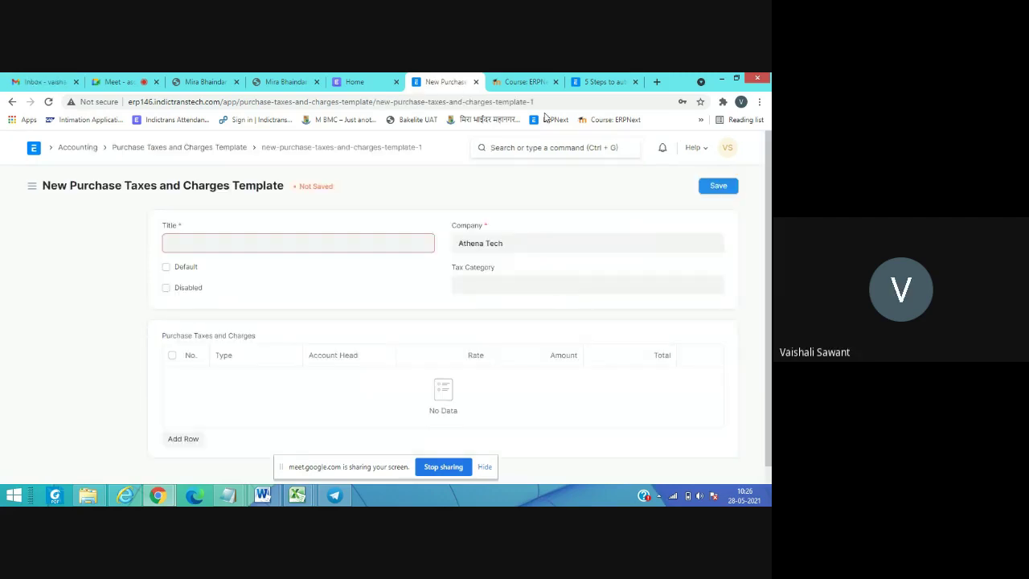
# - Search the awesome bar for 'Sales tax' and start a new Sales Taxes and Charges Template for Athena Tech
pyautogui.click(543, 148)
pyautogui.write('Sale')
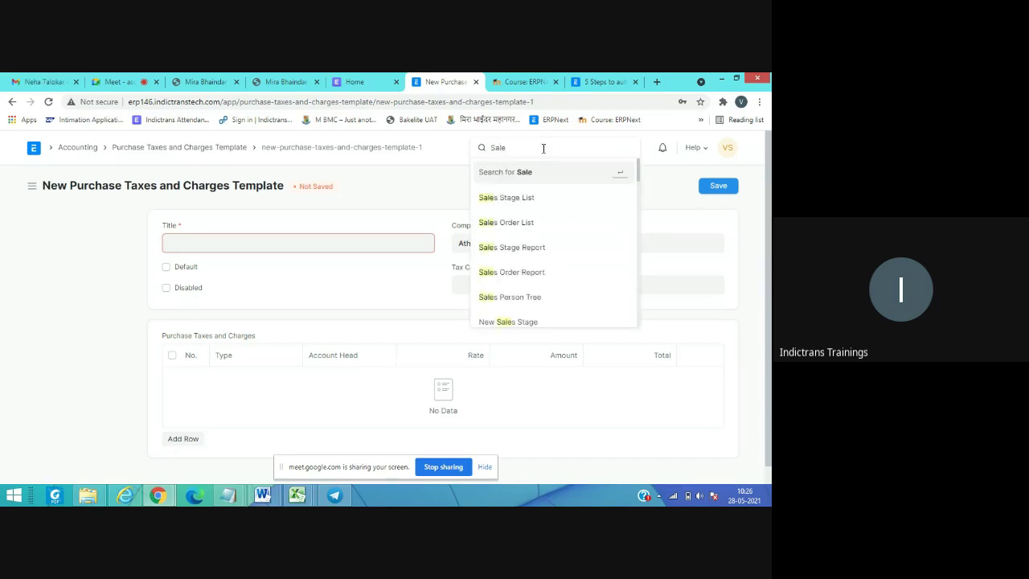
pyautogui.write('s tax')
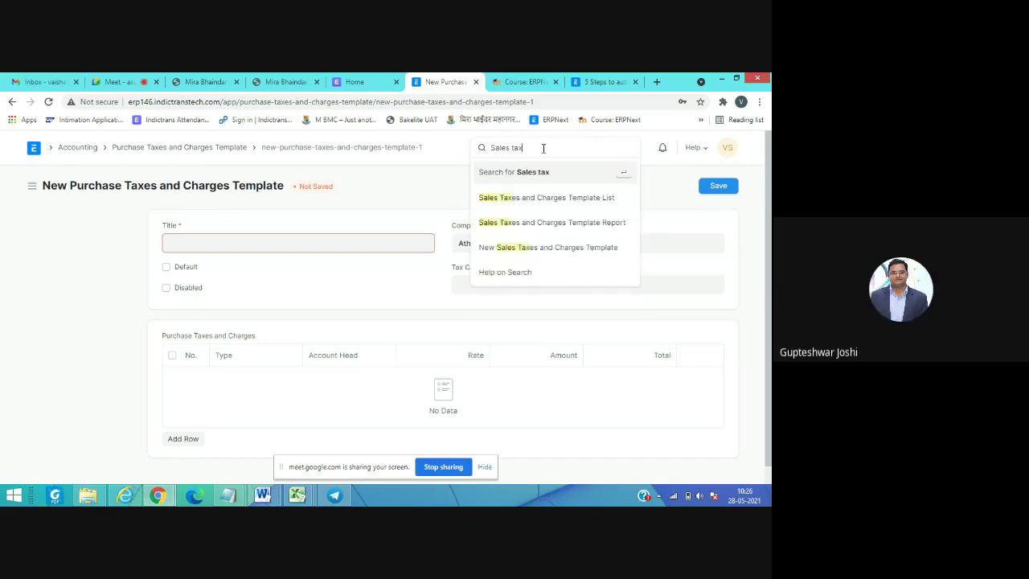
pyautogui.click(539, 248)
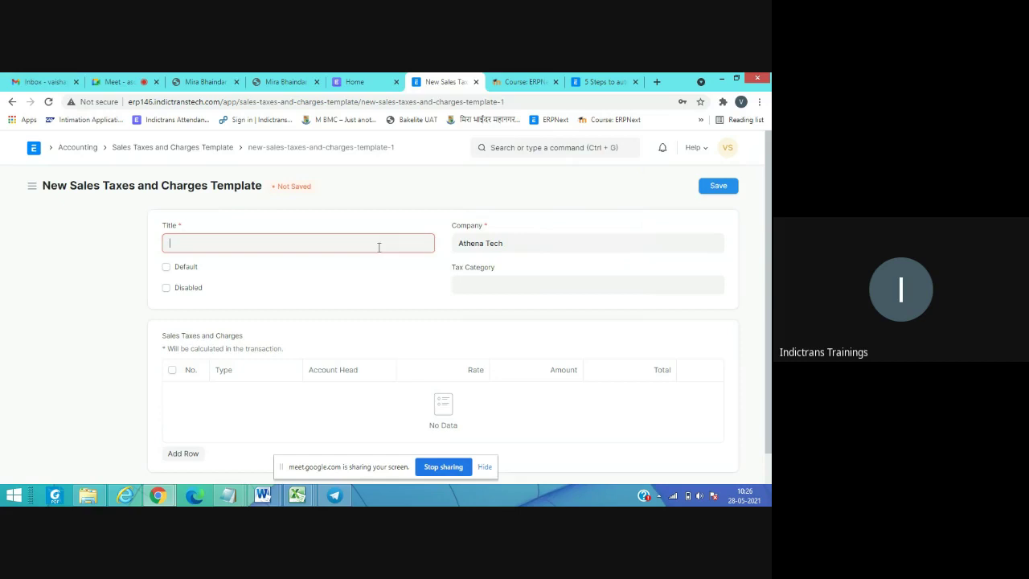
pyautogui.click(214, 148)
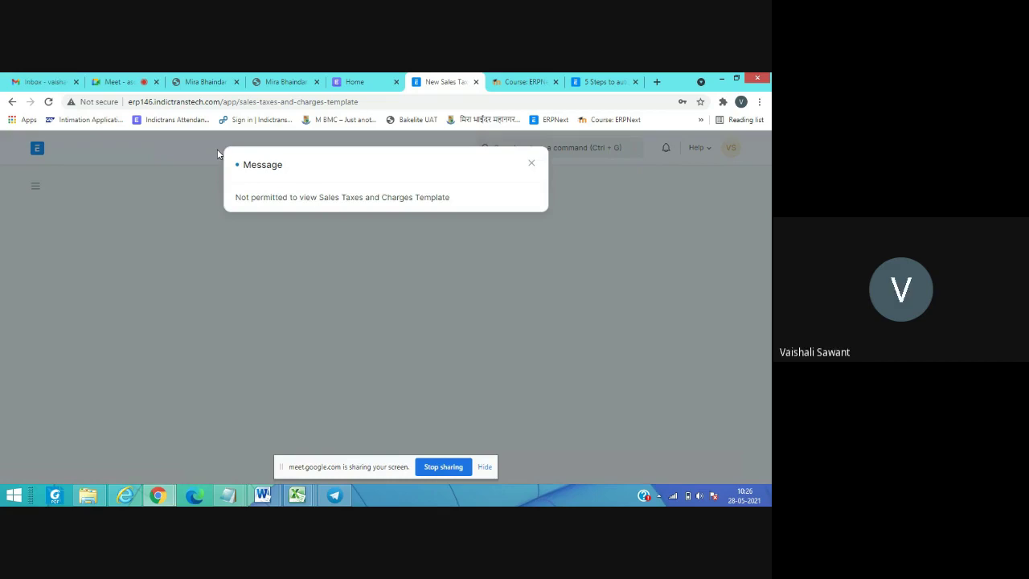
pyautogui.click(531, 165)
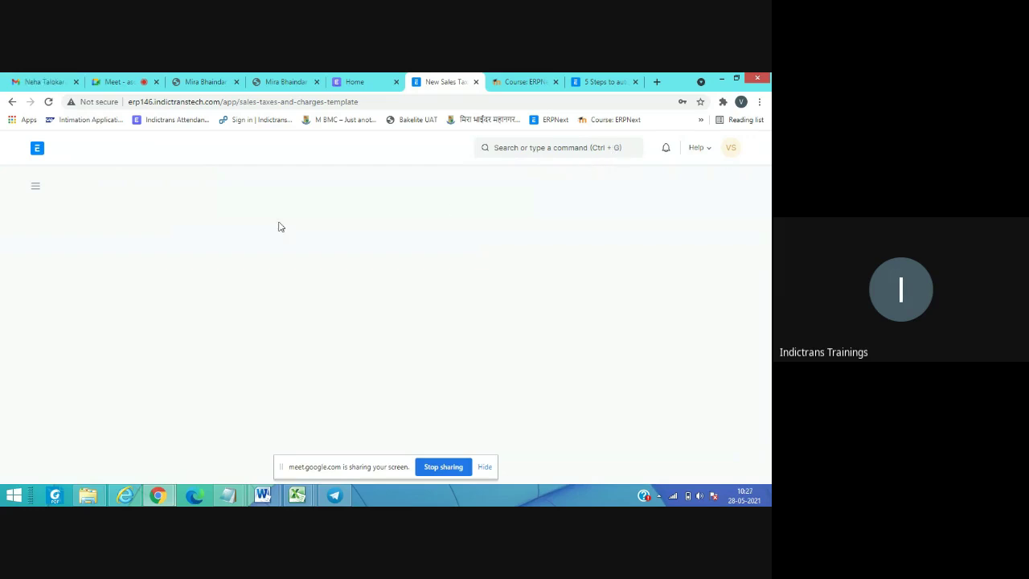
pyautogui.click(508, 147)
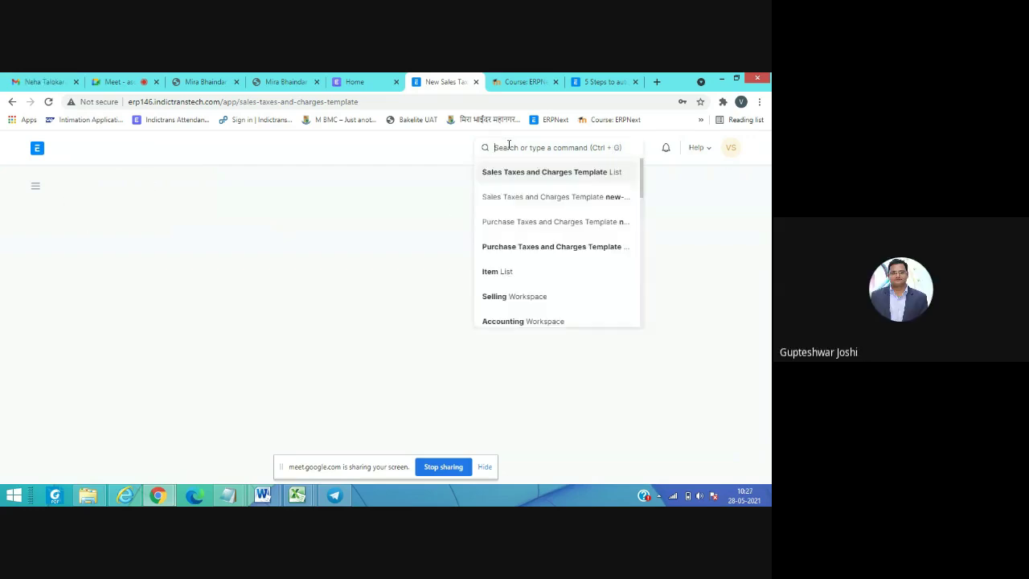
pyautogui.click(522, 201)
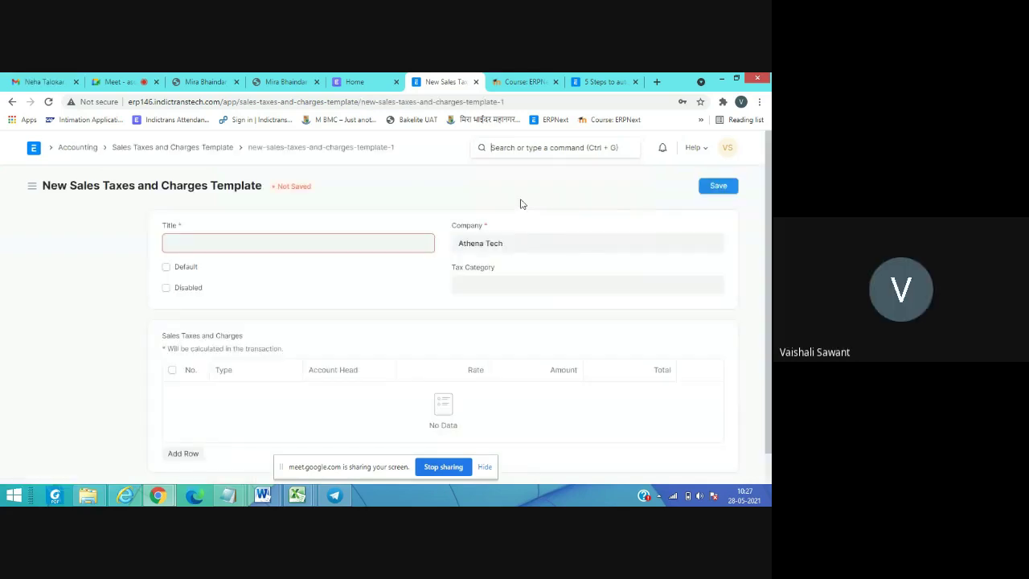
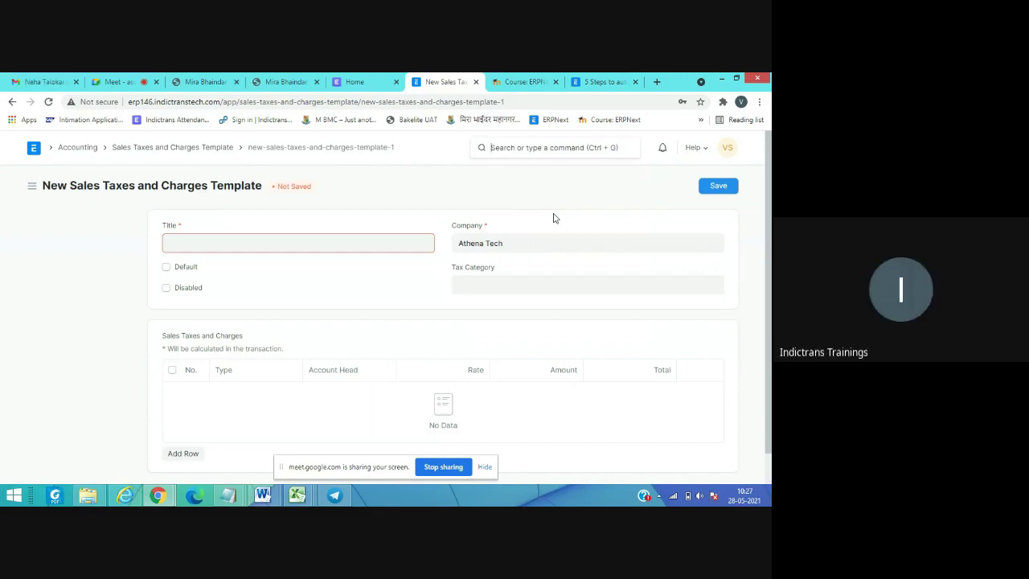
# - Copy the ERPNext site address and load it in a second Edge window
pyautogui.click(193, 497)
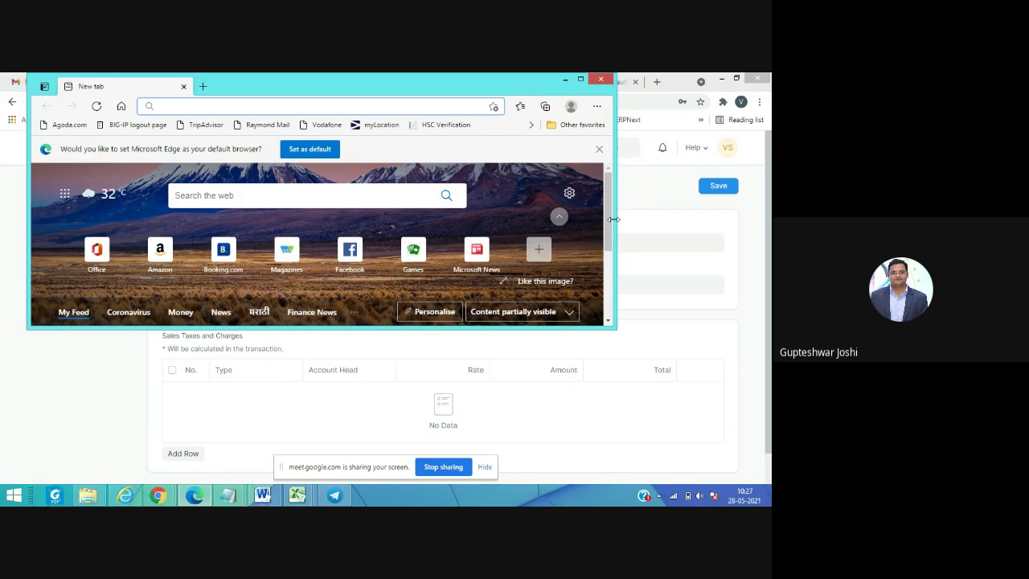
pyautogui.click(683, 291)
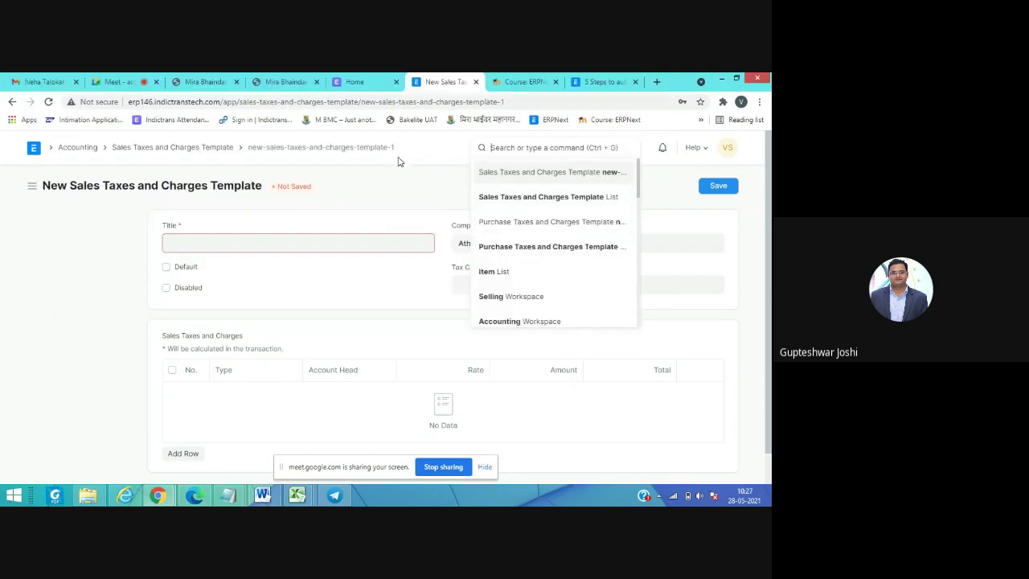
pyautogui.moveTo(223, 102); pyautogui.dragTo(125, 111)
pyautogui.hotkey('ctrl', 'c')
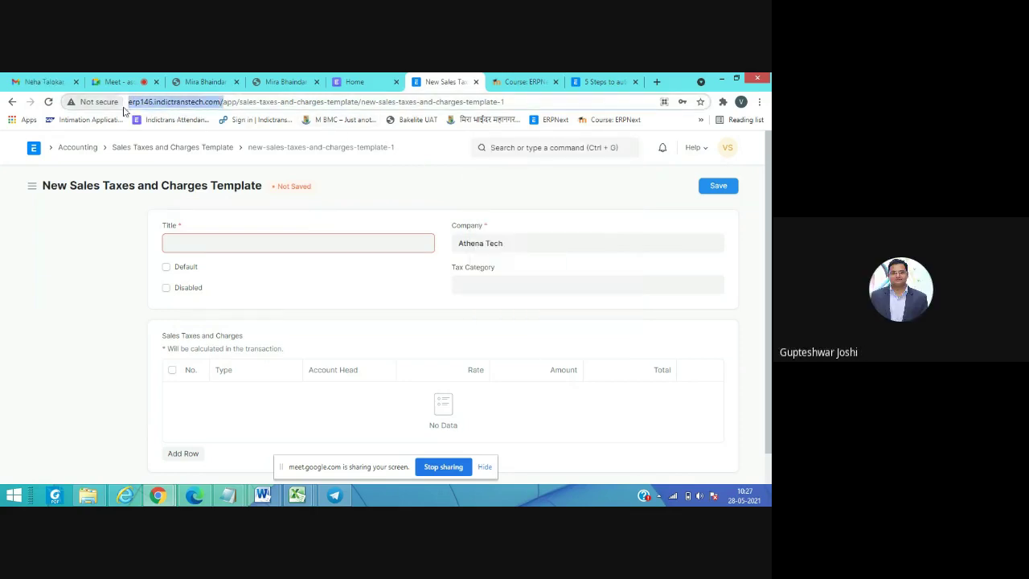
pyautogui.click(197, 496)
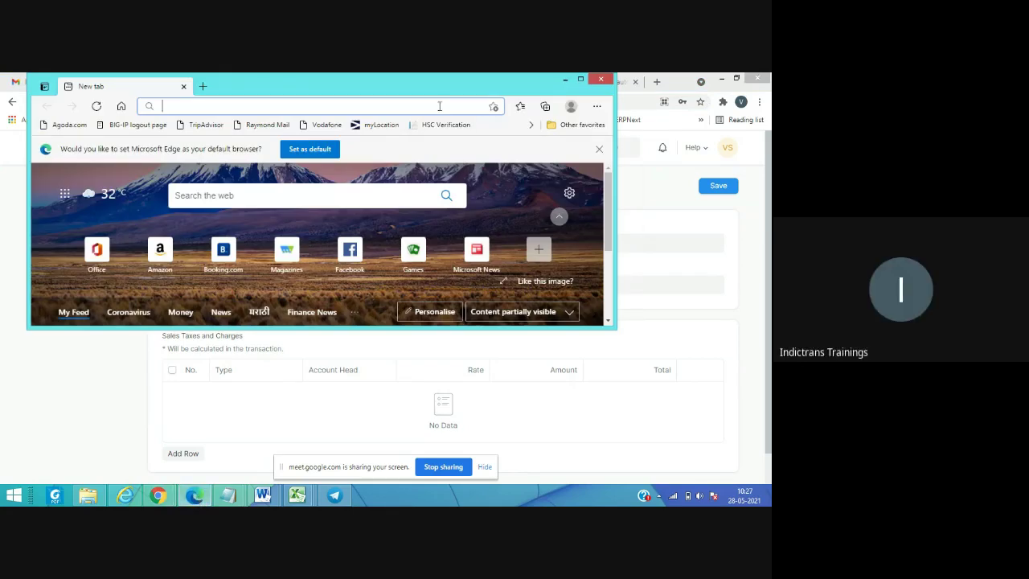
pyautogui.hotkey('ctrl', 'v')
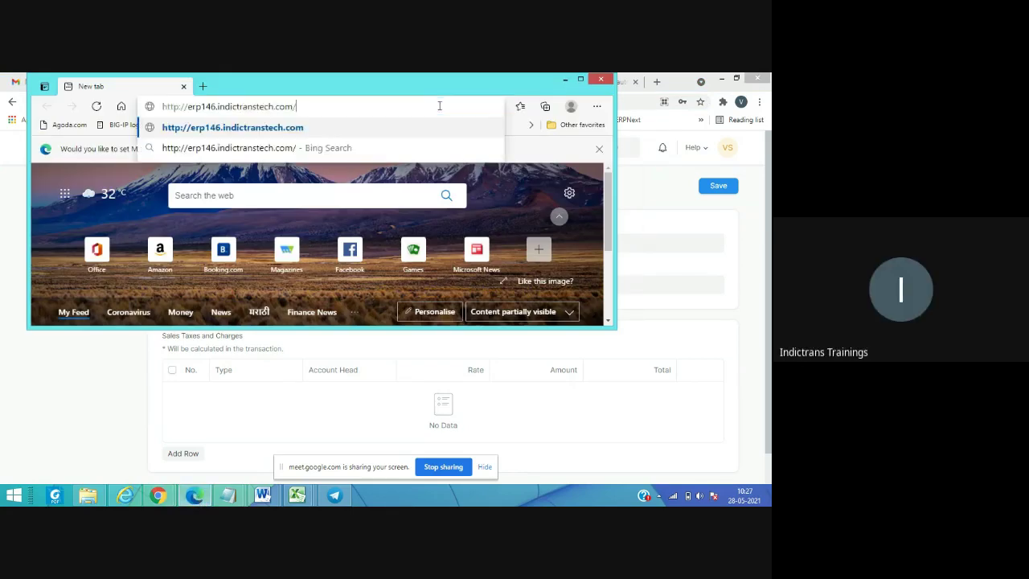
pyautogui.press('Return')
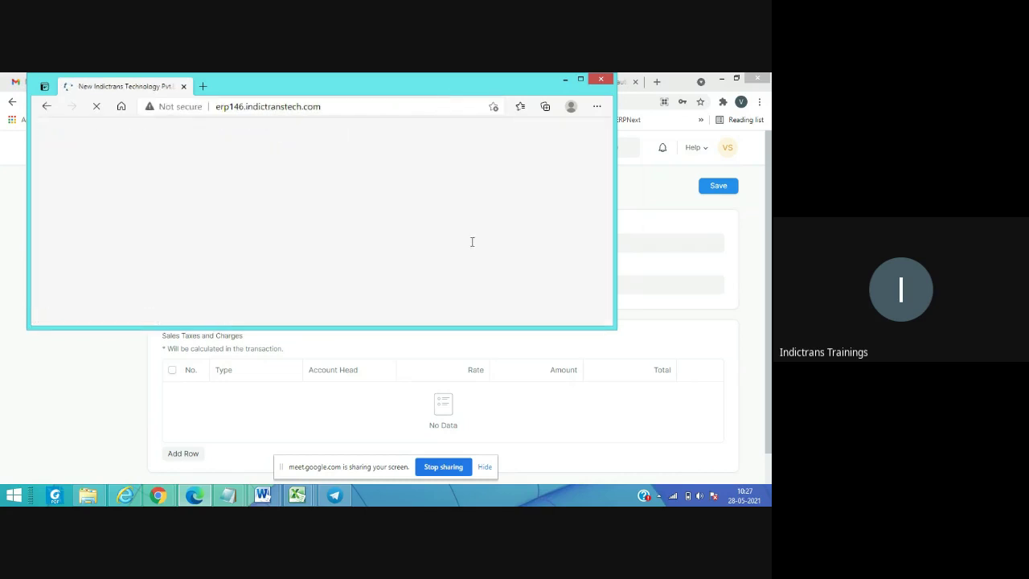
# - Log in with the user's e-mail and password, maximize the window, and decline saving the password
pyautogui.click(562, 139)
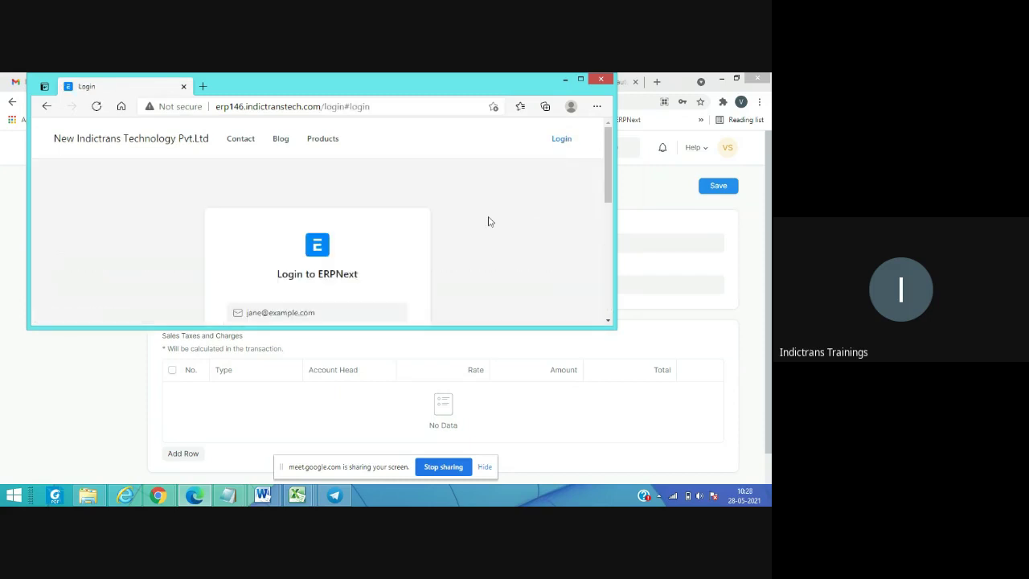
pyautogui.scroll(-1, 609, 211)
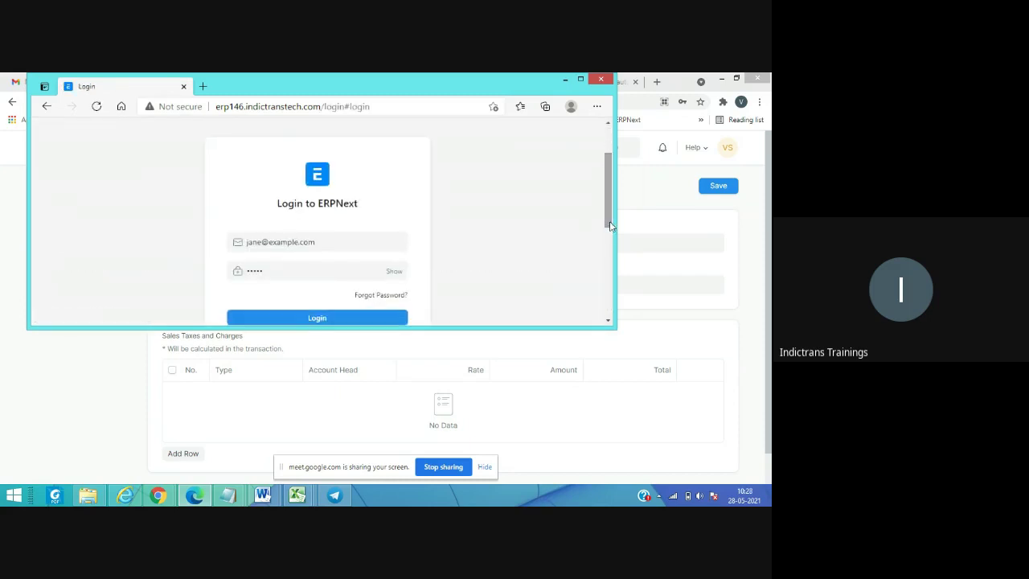
pyautogui.click(357, 239)
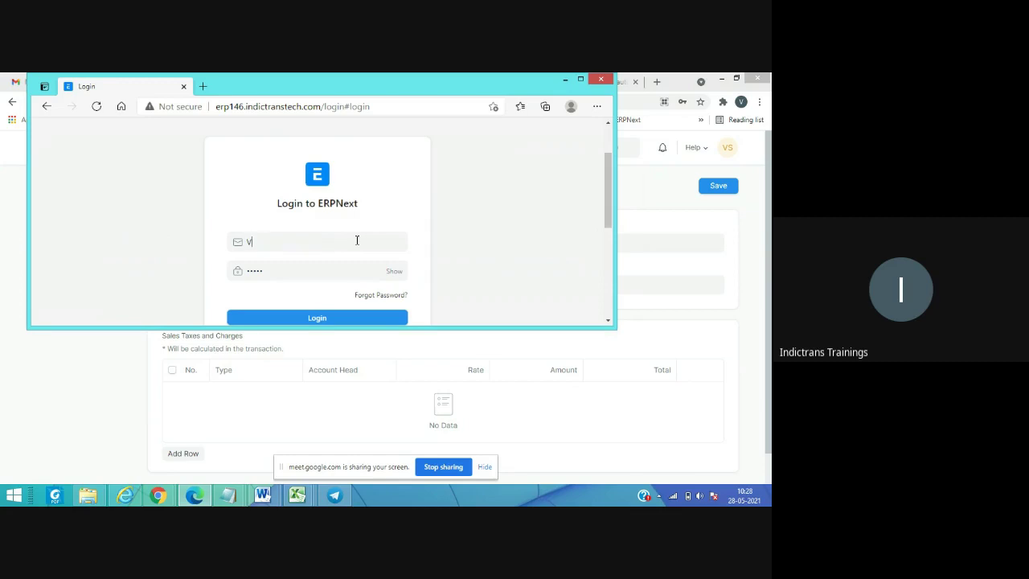
pyautogui.press('Tab')
pyautogui.write('a')
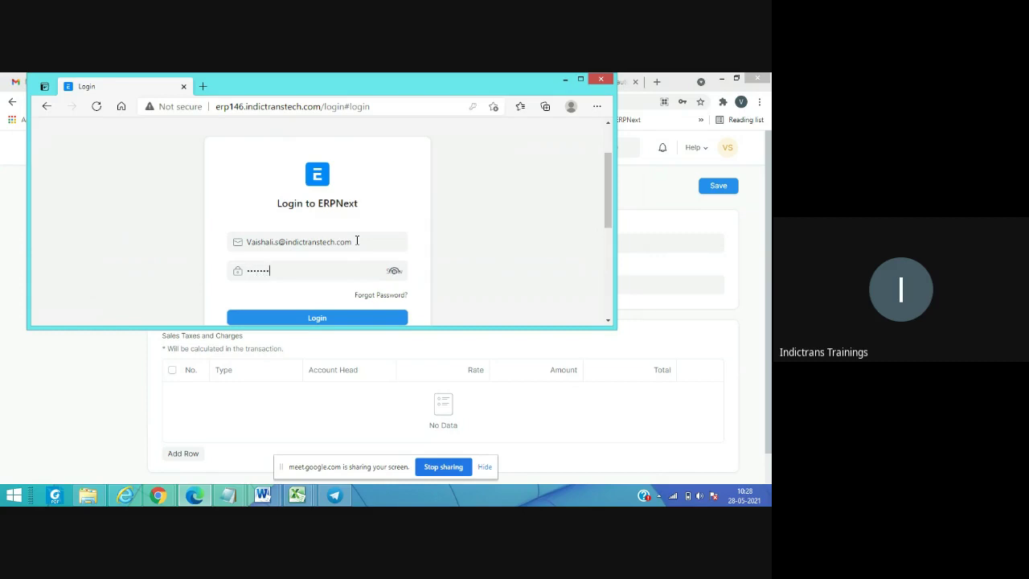
pyautogui.press('Return')
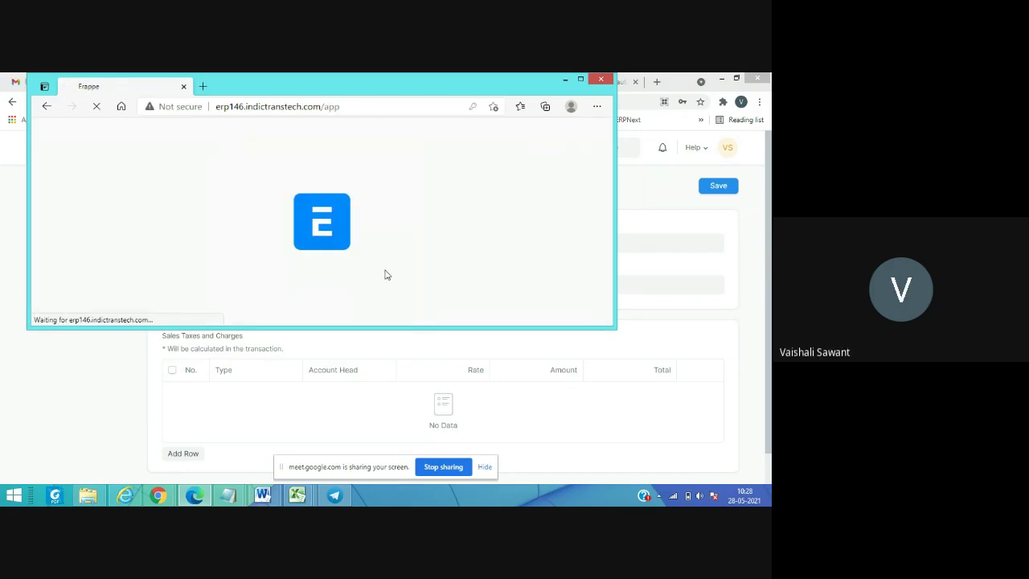
pyautogui.click(580, 79)
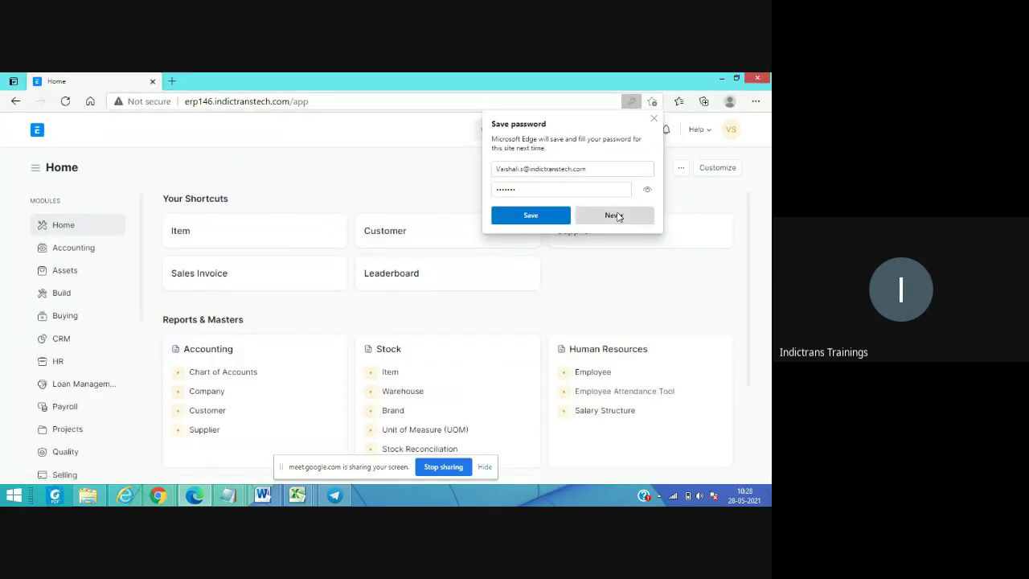
pyautogui.click(614, 216)
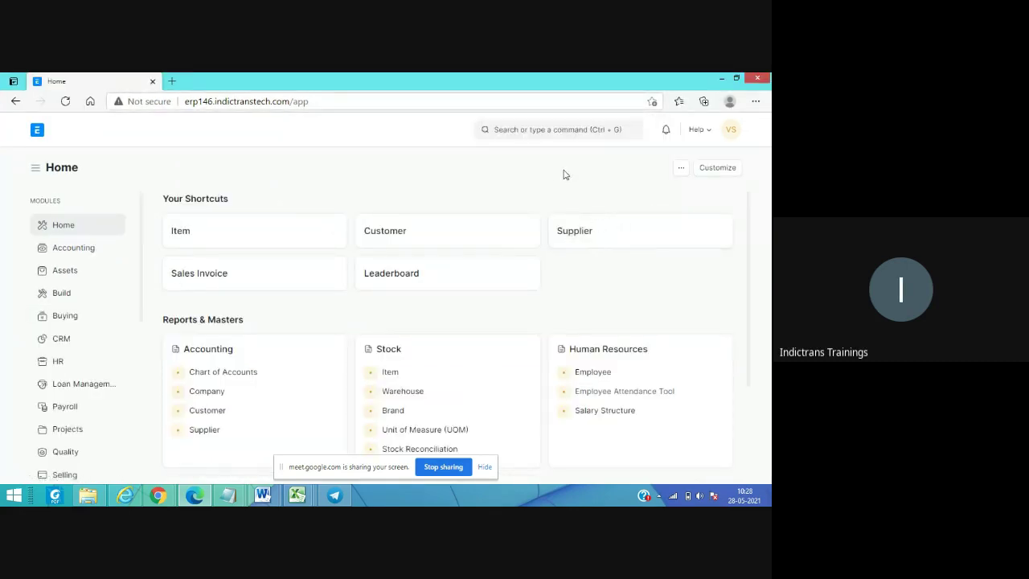
# - Review the Sales Taxes and Charges Template list via a 'Sales t' search, then return to the new template form
pyautogui.click(580, 130)
pyautogui.write('Sales')
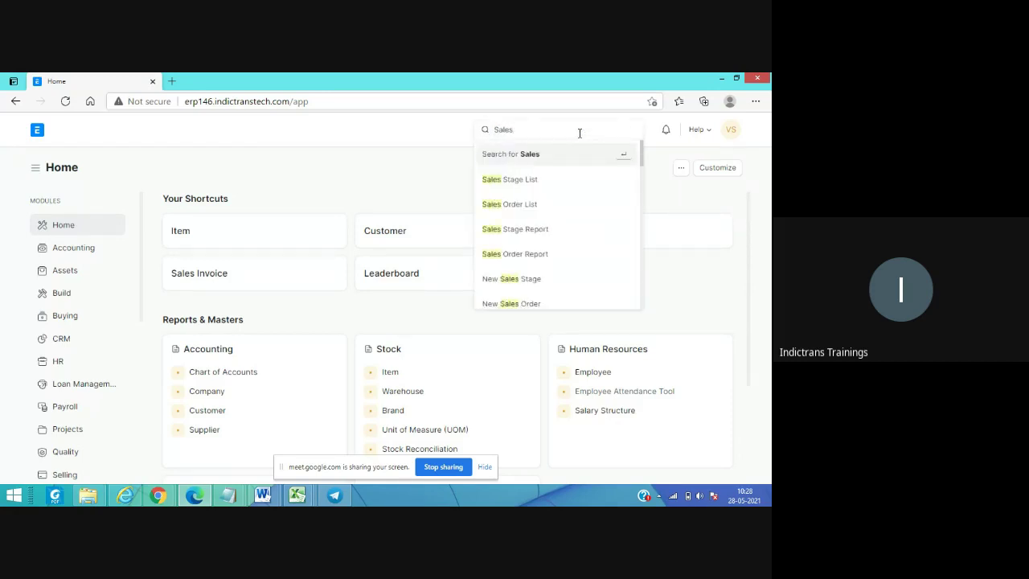
pyautogui.write(' t')
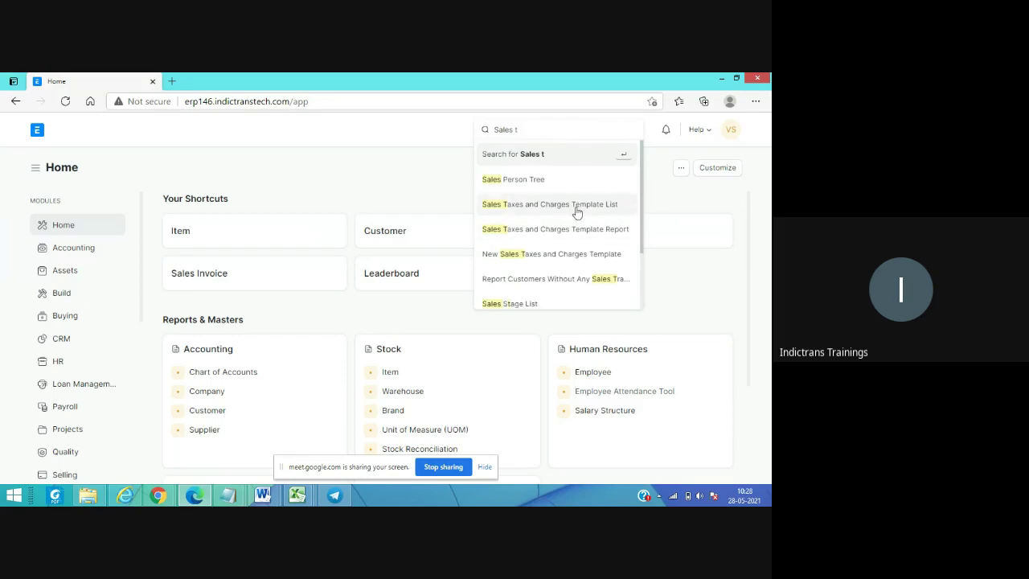
pyautogui.click(576, 210)
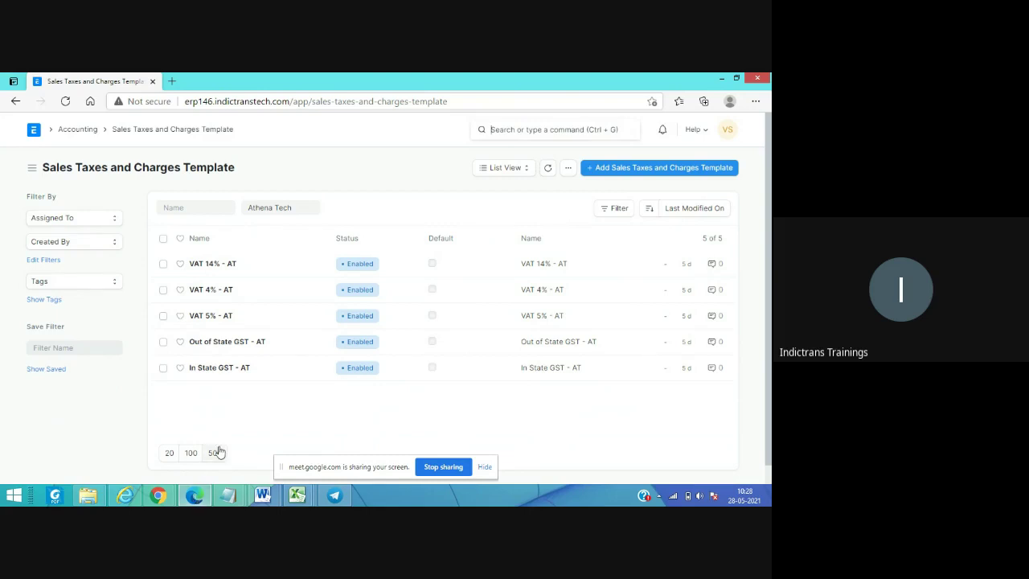
pyautogui.click(160, 493)
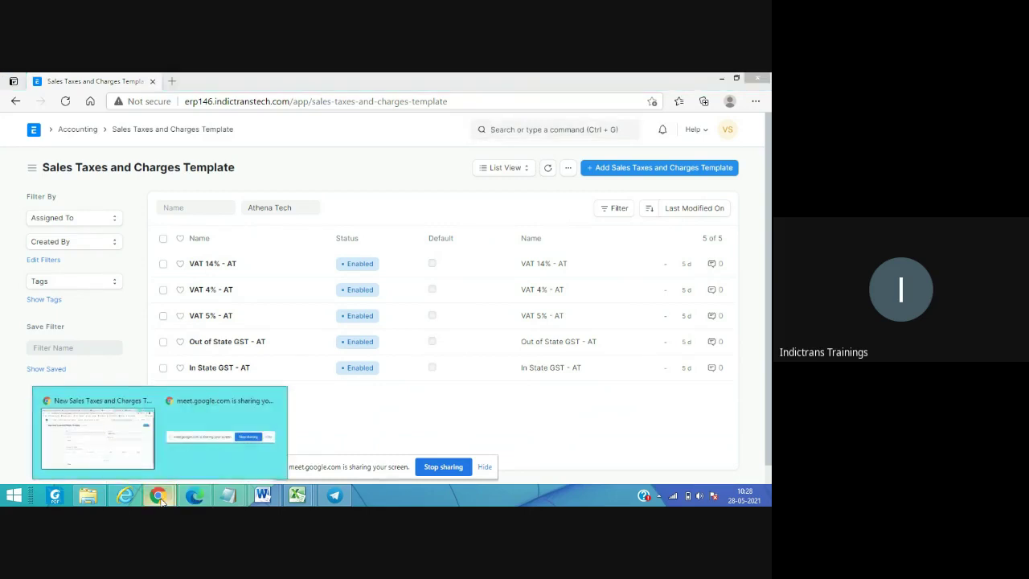
pyautogui.click(147, 458)
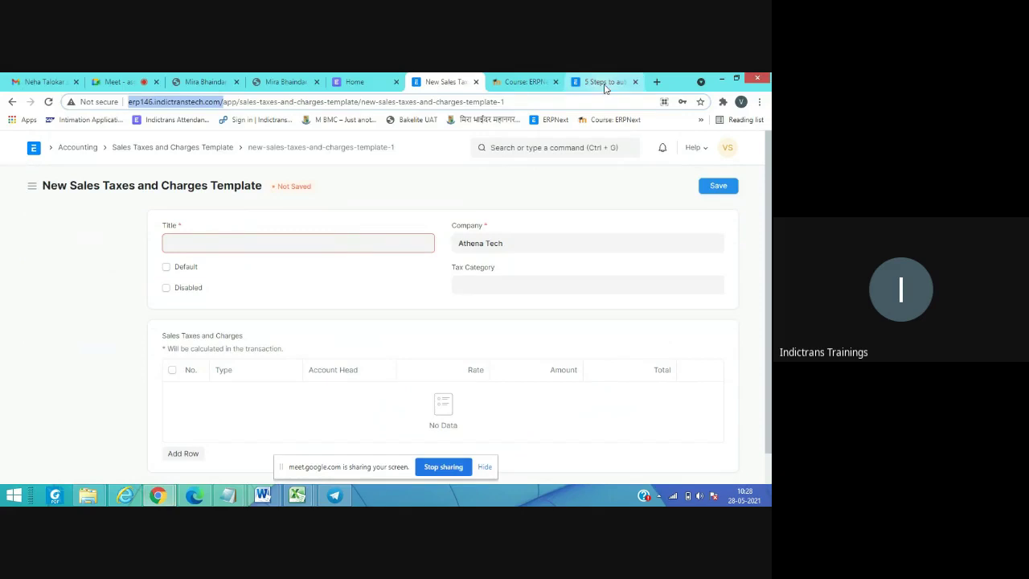
# - Read the blog's Step 5 and Tax Category screenshot, then return to the new template form
pyautogui.click(604, 83)
pyautogui.click(767, 365)
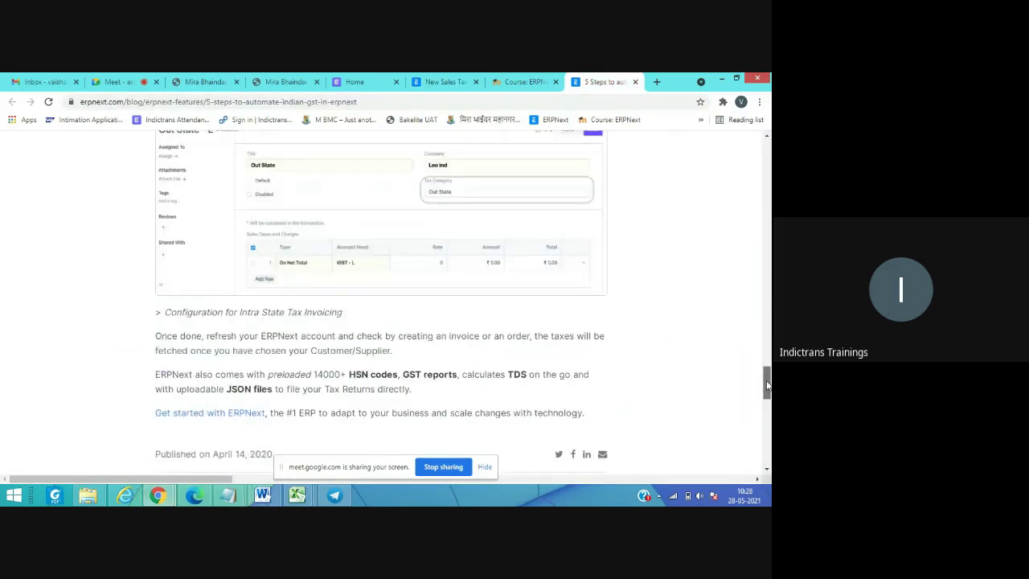
pyautogui.moveTo(768, 372); pyautogui.dragTo(765, 348)
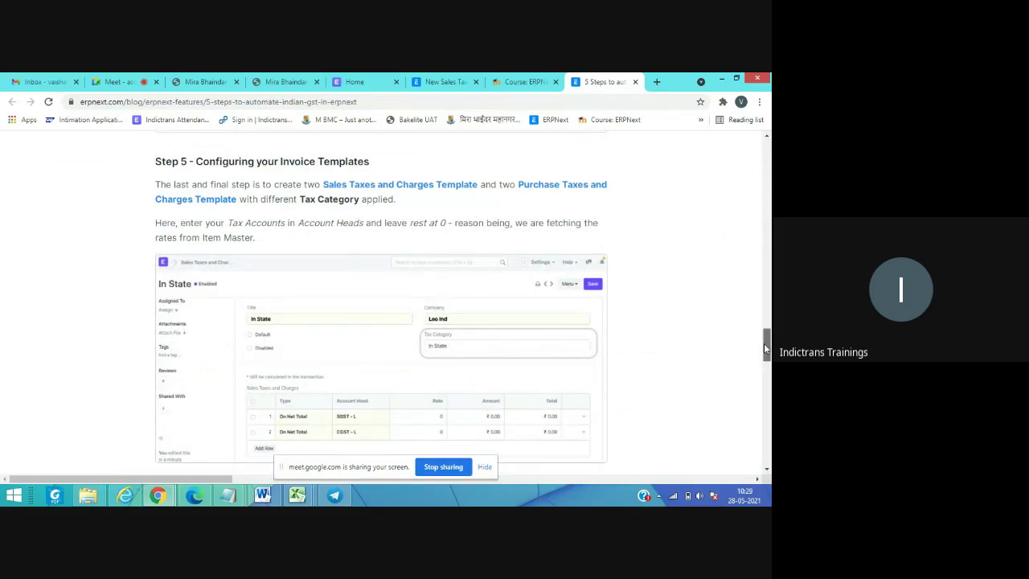
pyautogui.moveTo(765, 345); pyautogui.dragTo(763, 331)
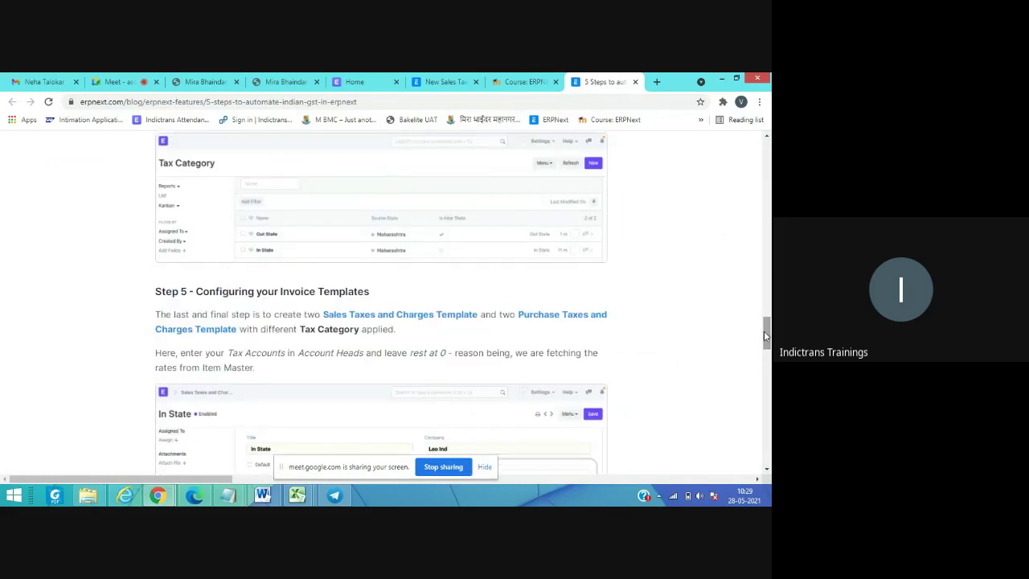
pyautogui.click(449, 84)
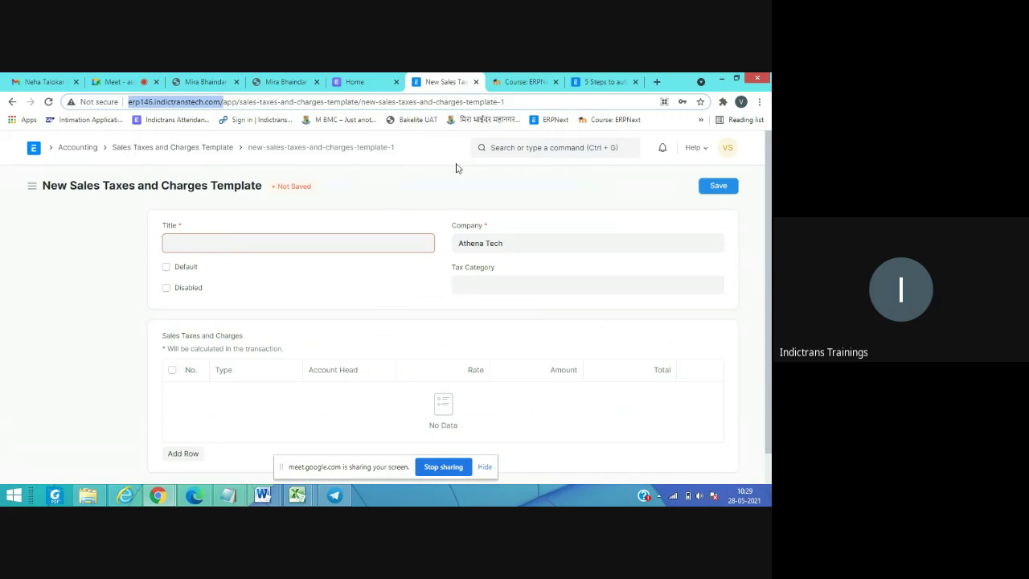
# - Open the Software Support (Service-SW) item from the Item list
pyautogui.click(505, 149)
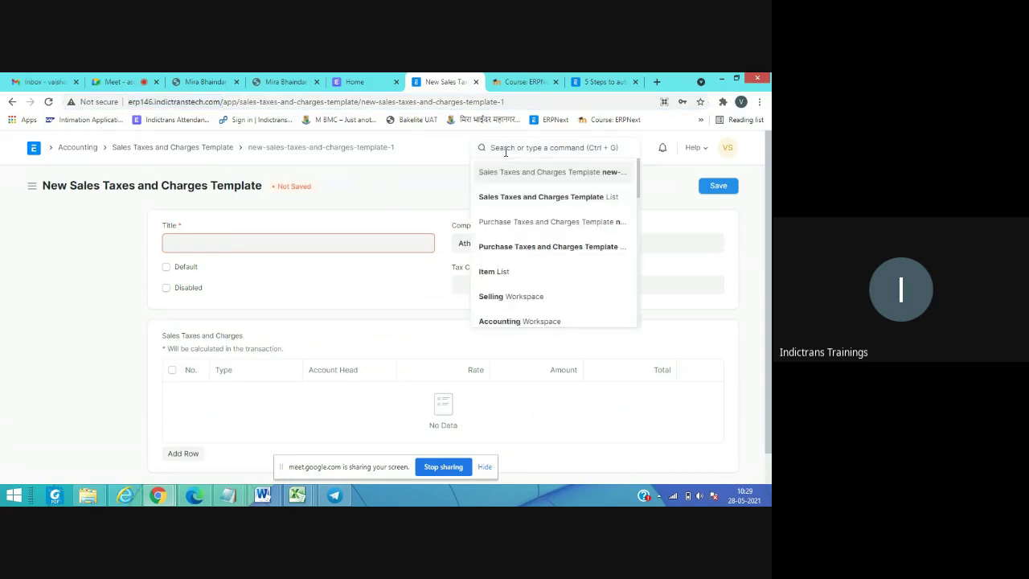
pyautogui.write('Item')
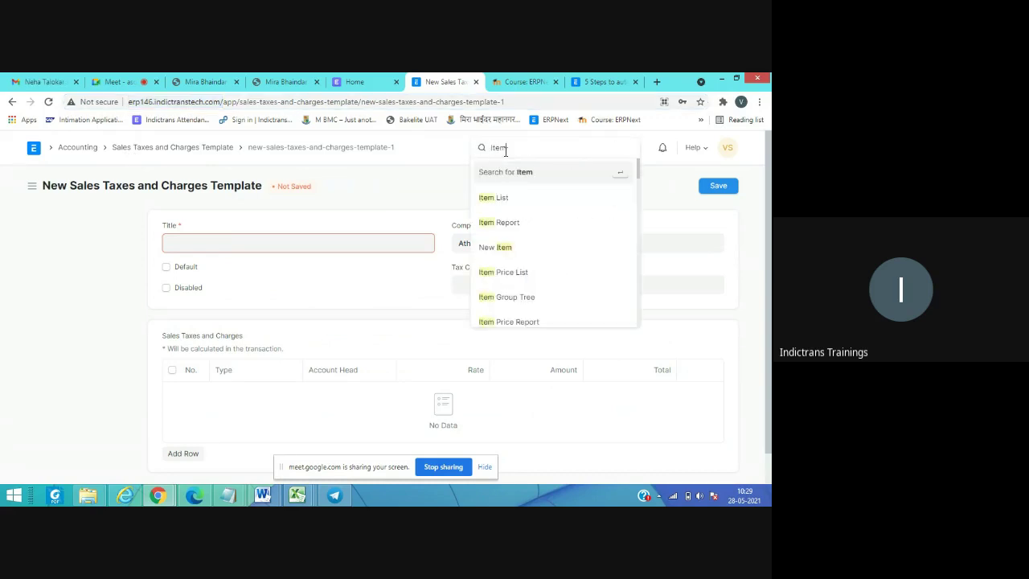
pyautogui.write(' list')
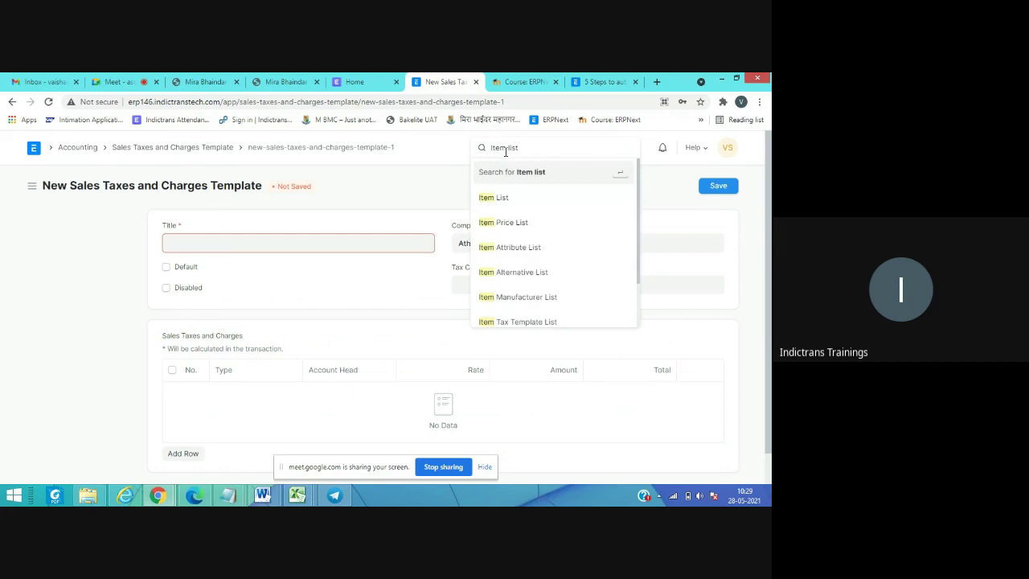
pyautogui.click(494, 199)
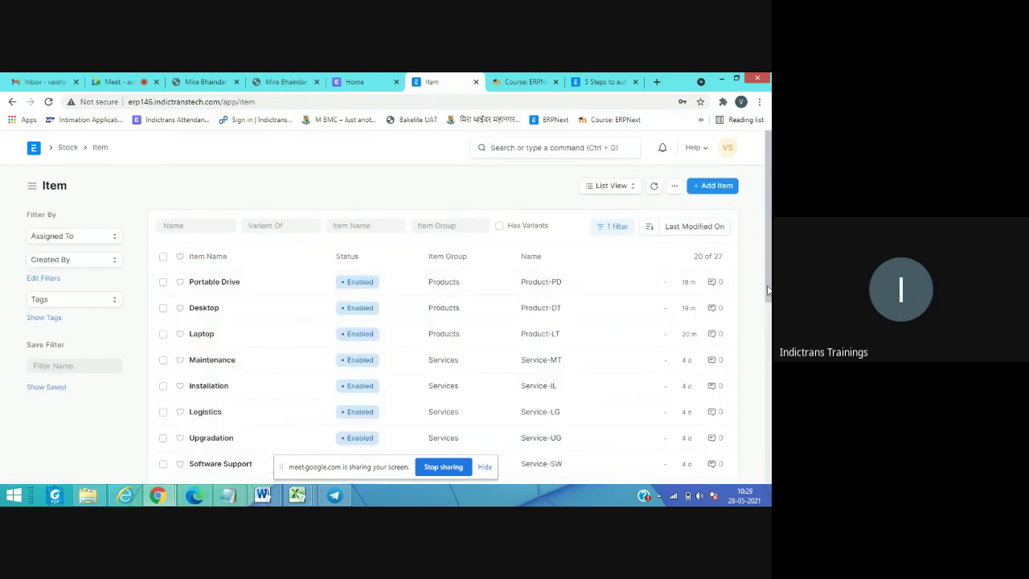
pyautogui.scroll(-1, 767, 317)
pyautogui.moveTo(768, 318); pyautogui.dragTo(770, 372)
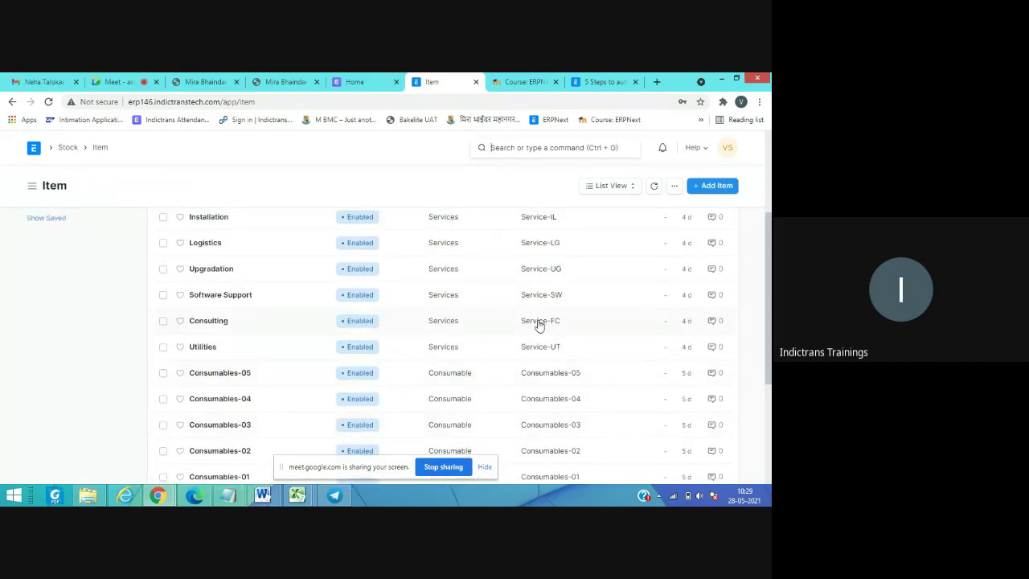
pyautogui.click(229, 299)
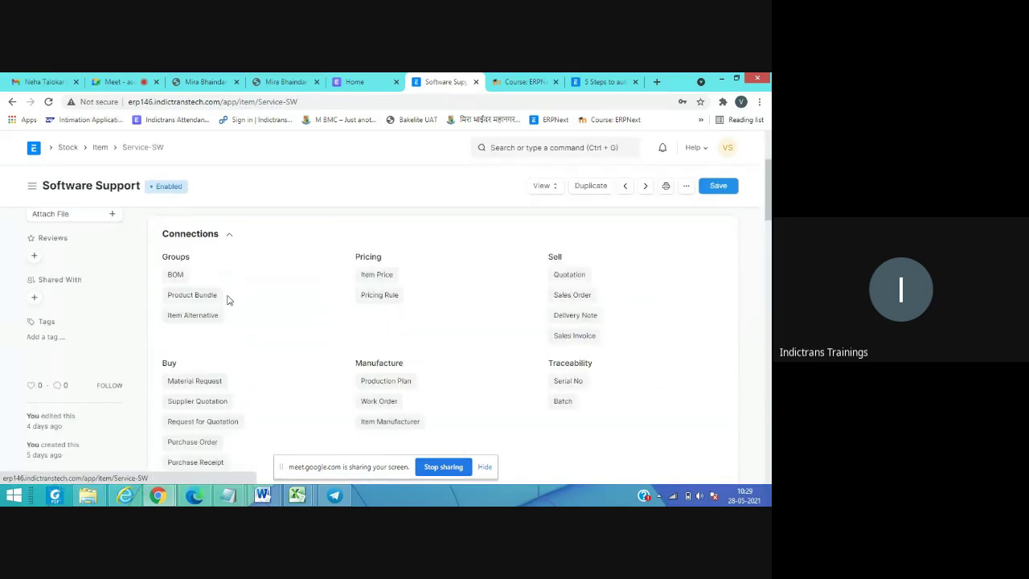
# - Expand the Software Support item's Item Tax section and add a blank tax row
pyautogui.moveTo(768, 195); pyautogui.dragTo(769, 277)
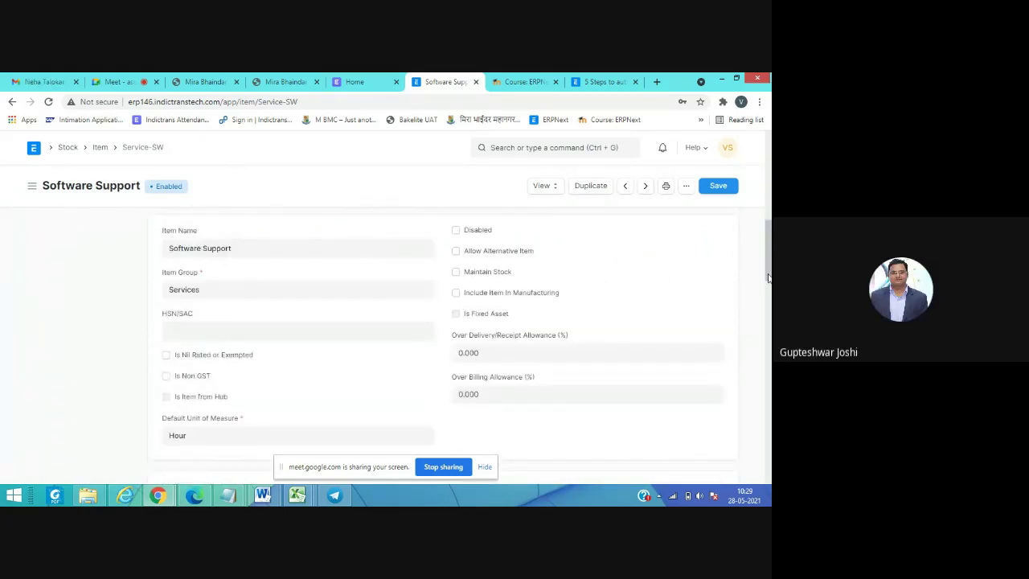
pyautogui.moveTo(768, 279); pyautogui.dragTo(768, 283)
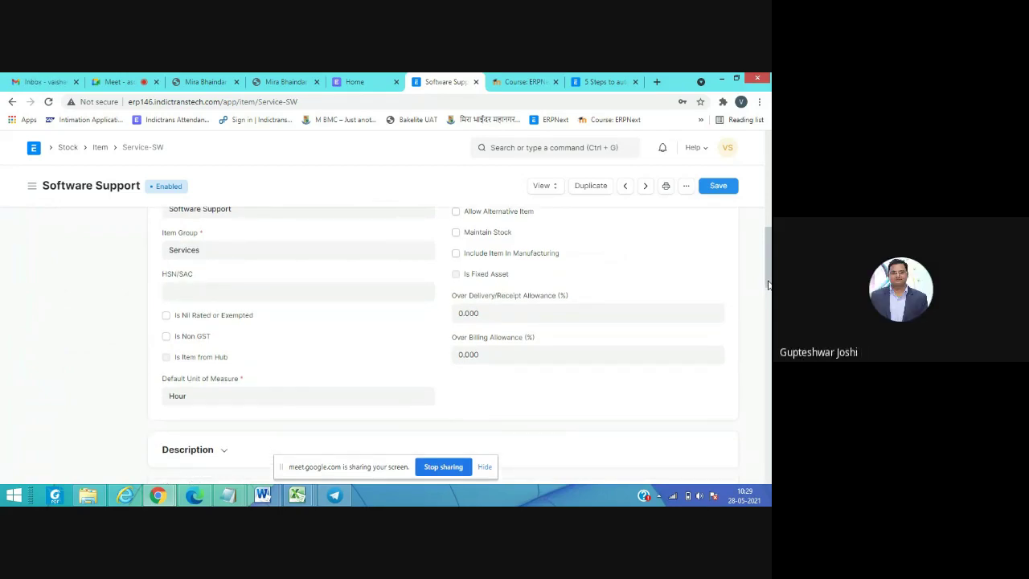
pyautogui.moveTo(768, 284); pyautogui.dragTo(768, 396)
pyautogui.click(208, 420)
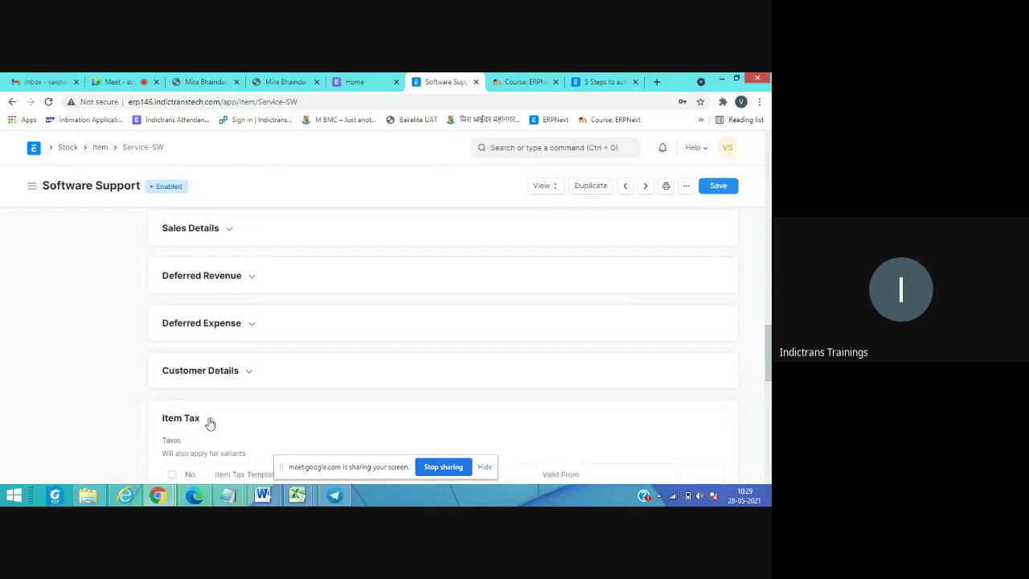
pyautogui.moveTo(769, 364); pyautogui.dragTo(768, 394)
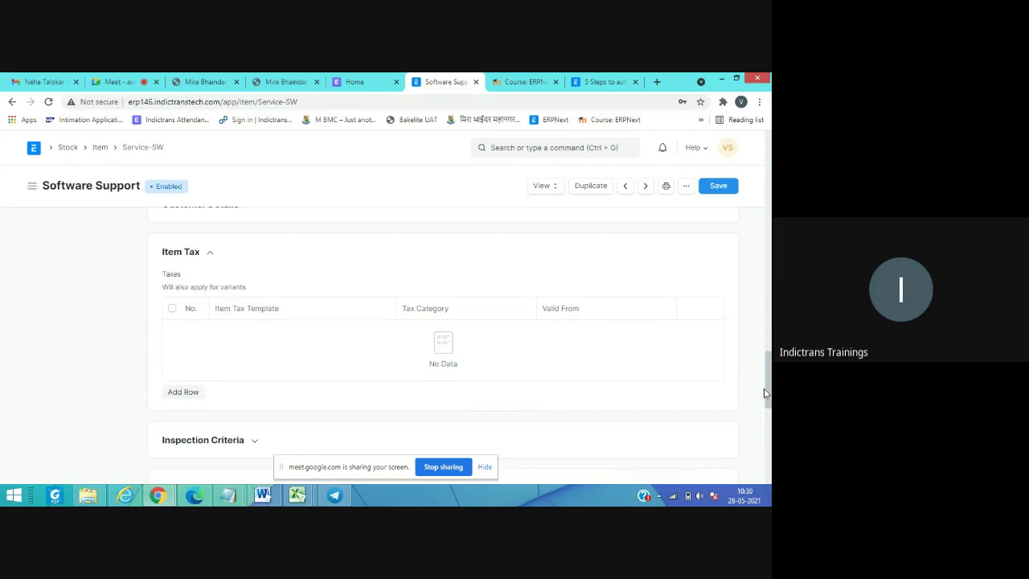
pyautogui.click(183, 393)
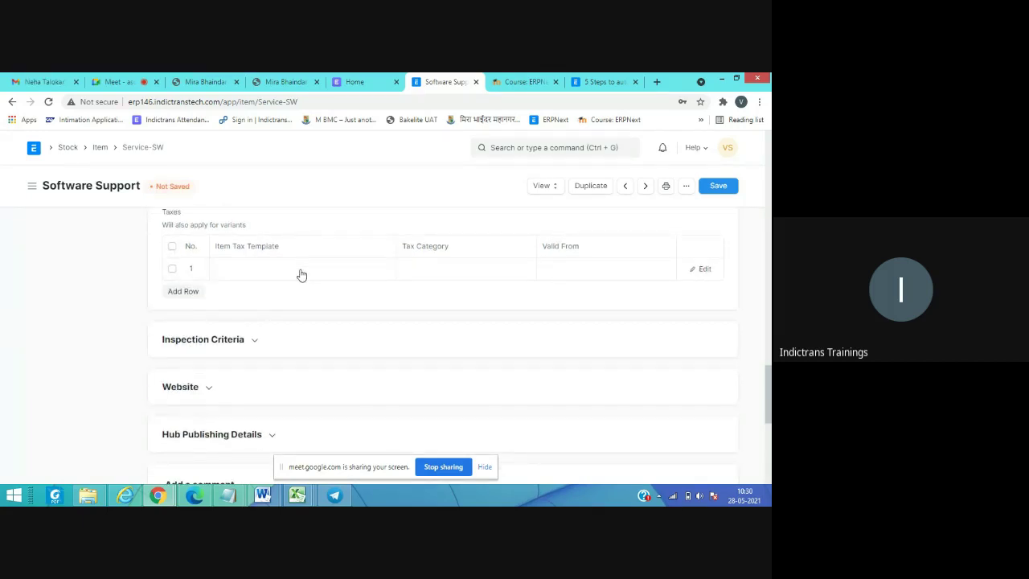
# - Set row 1's Item Tax Template to GST 18% - AT and save the item
pyautogui.click(300, 269)
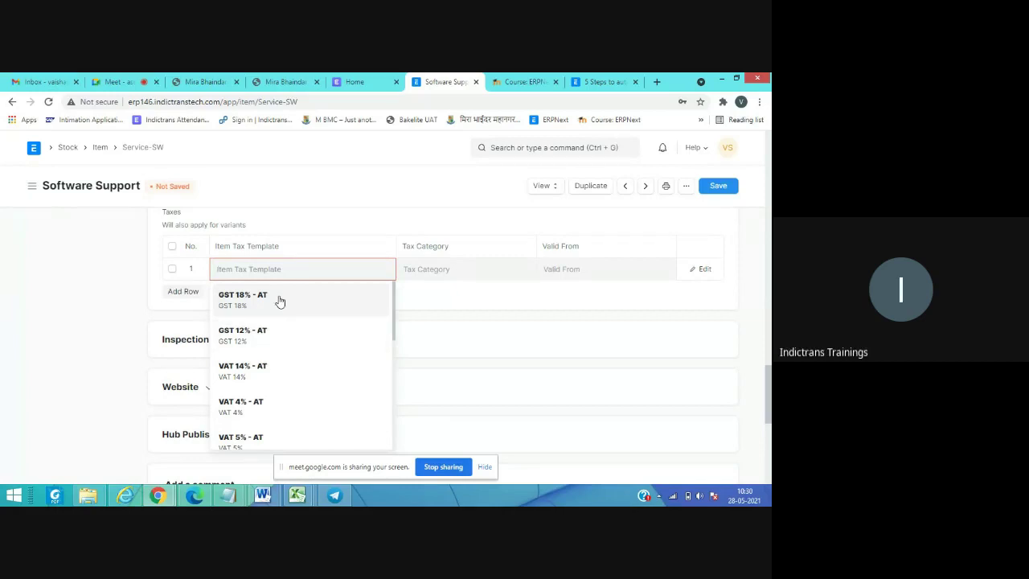
pyautogui.click(281, 299)
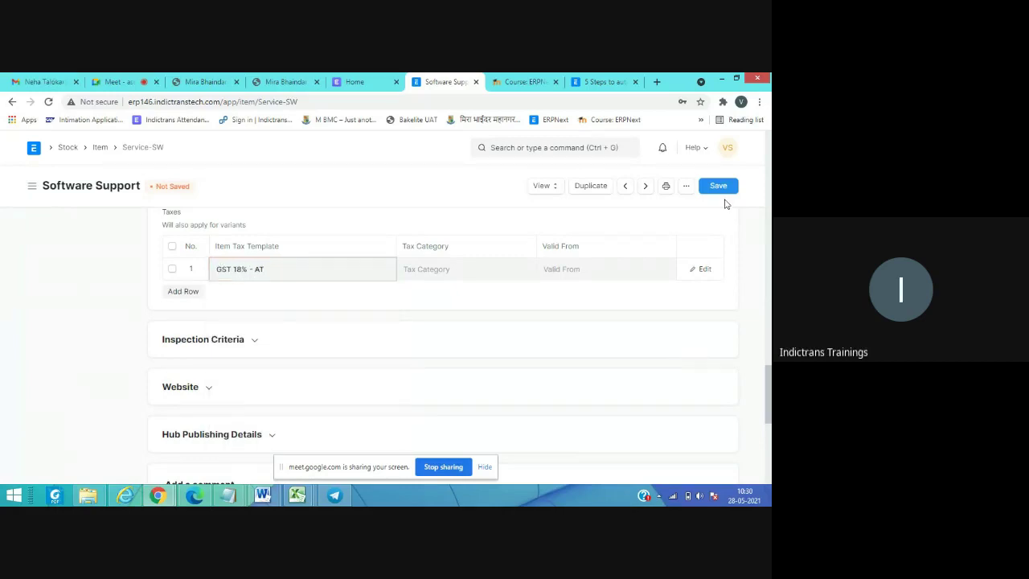
pyautogui.click(721, 187)
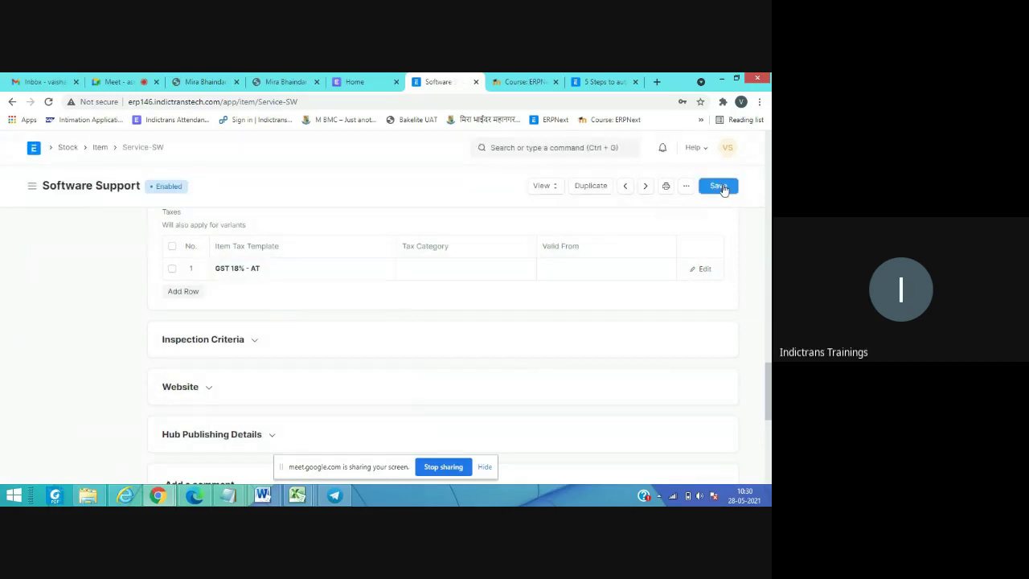
pyautogui.click(546, 147)
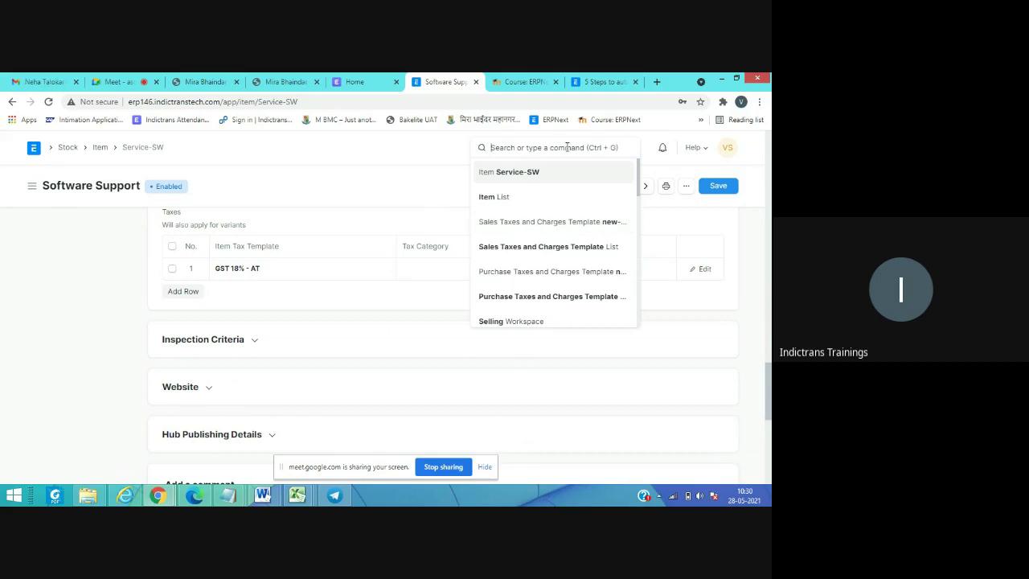
# - Start a new Item Price for item code Product-LT from the Item Price list
pyautogui.write('Price')
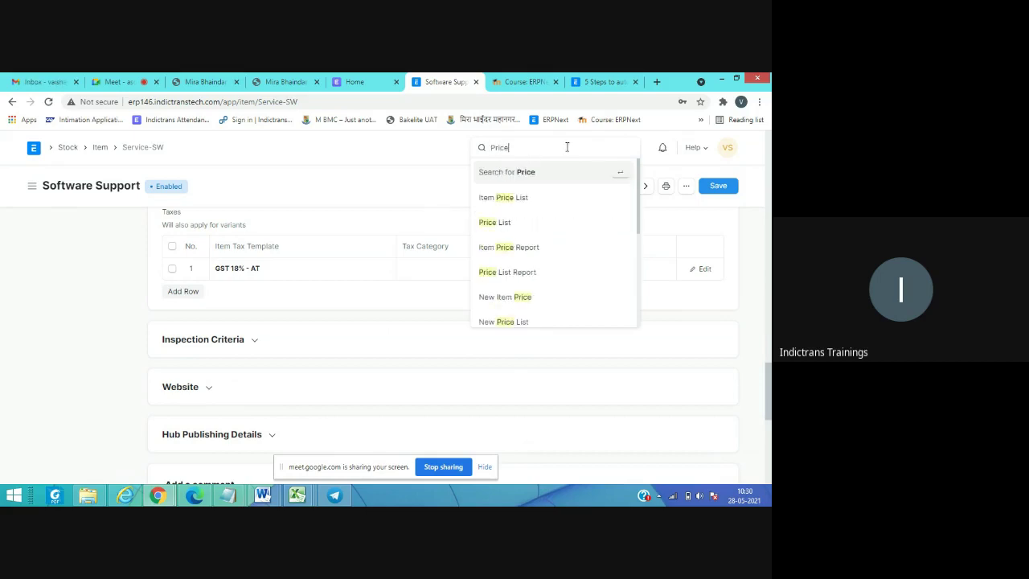
pyautogui.click(532, 201)
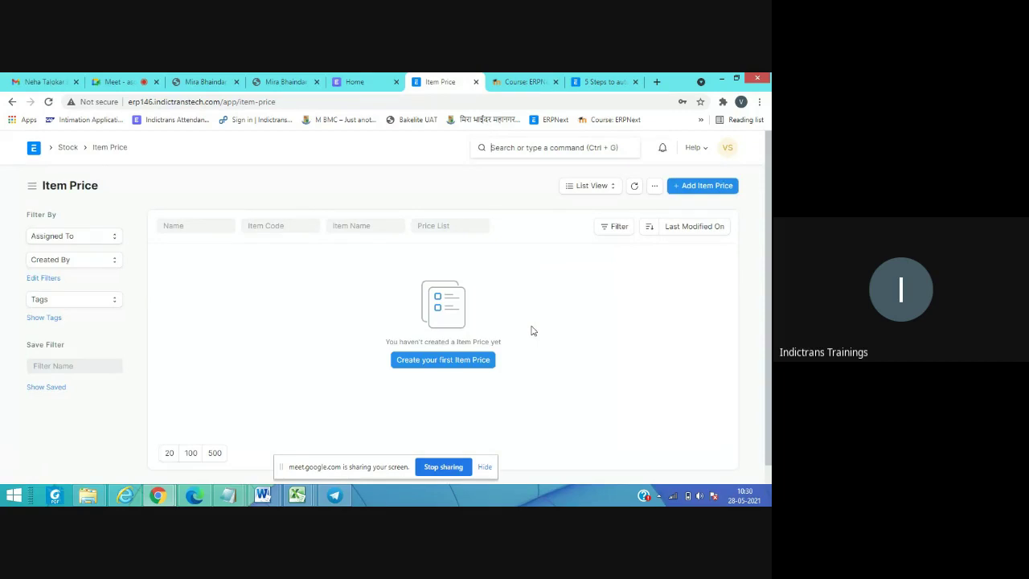
pyautogui.click(714, 191)
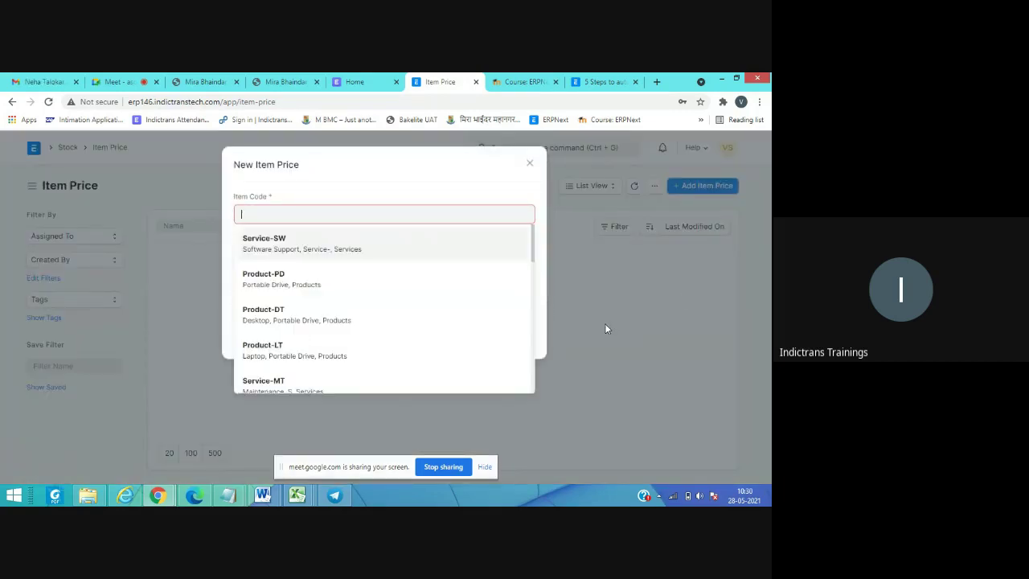
pyautogui.click(424, 348)
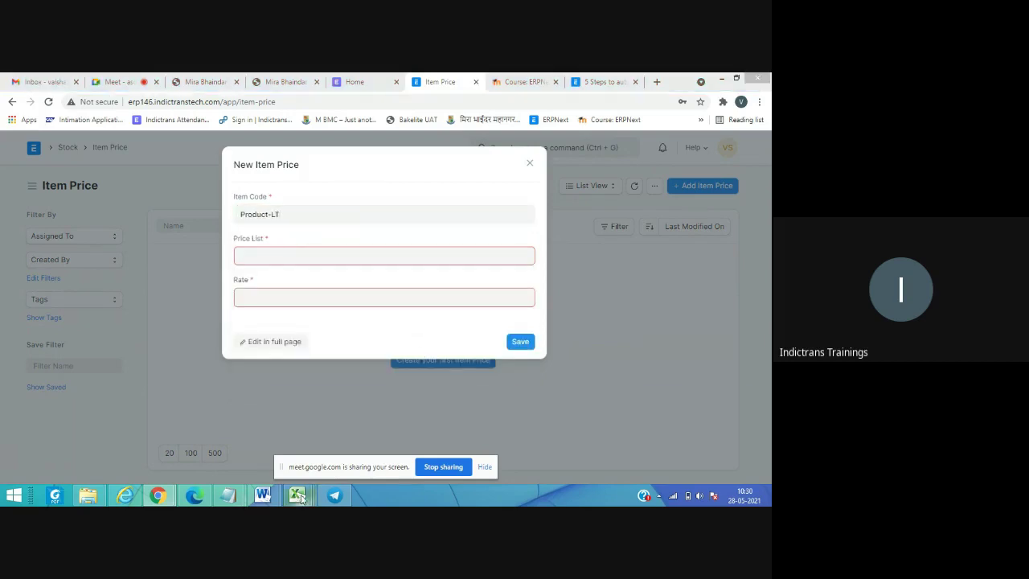
pyautogui.moveTo(299, 500)
pyautogui.click(683, 446)
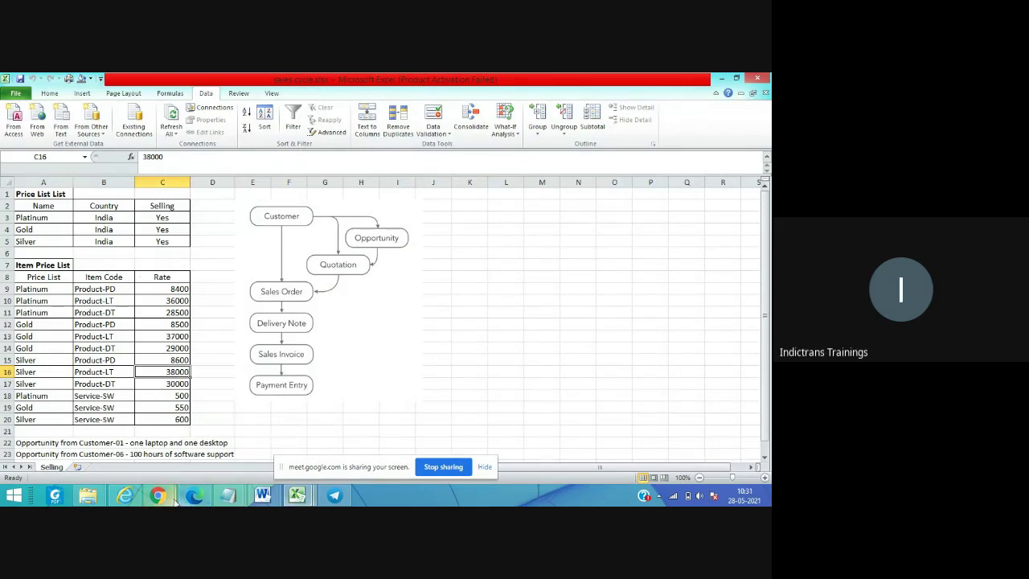
# - Check the Excel price sheet, then close the unsaved Product-LT Item Price dialog
pyautogui.moveTo(161, 497)
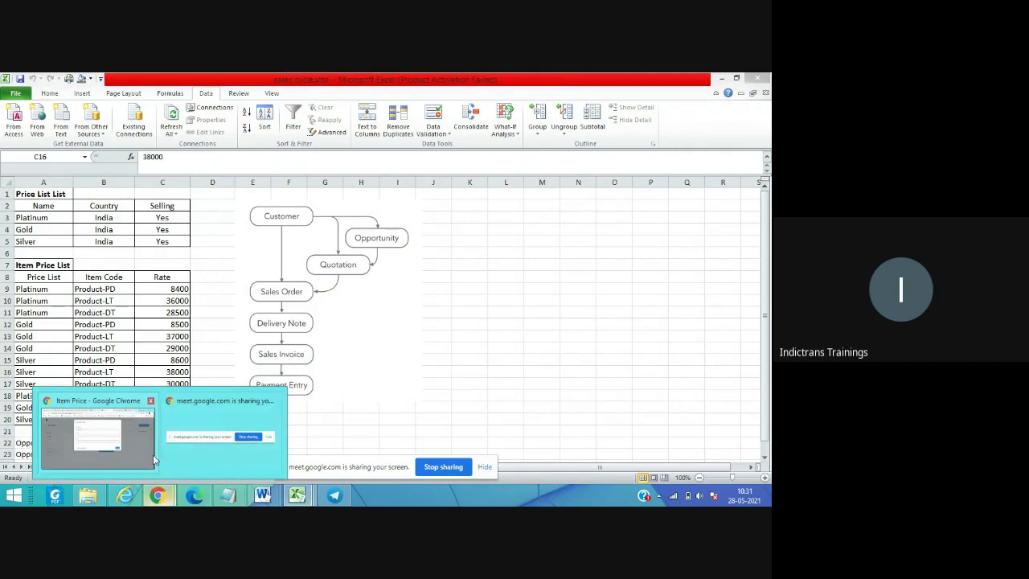
pyautogui.click(144, 453)
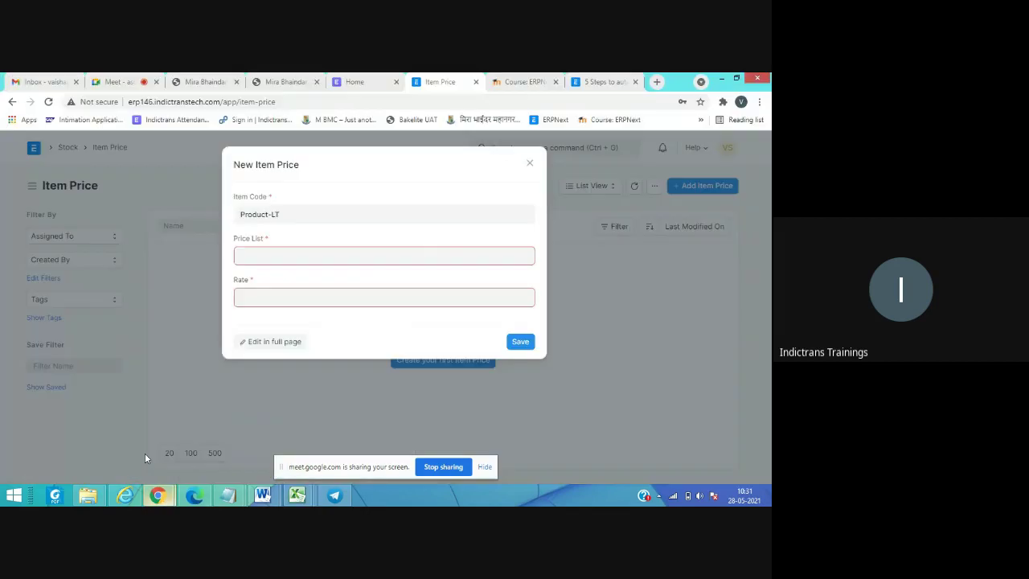
pyautogui.click(530, 165)
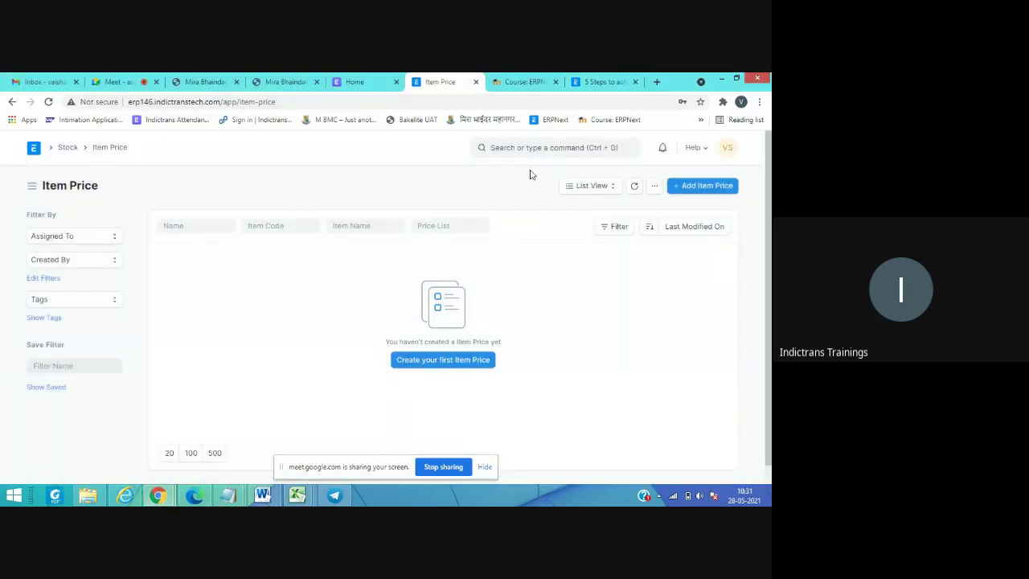
pyautogui.click(534, 150)
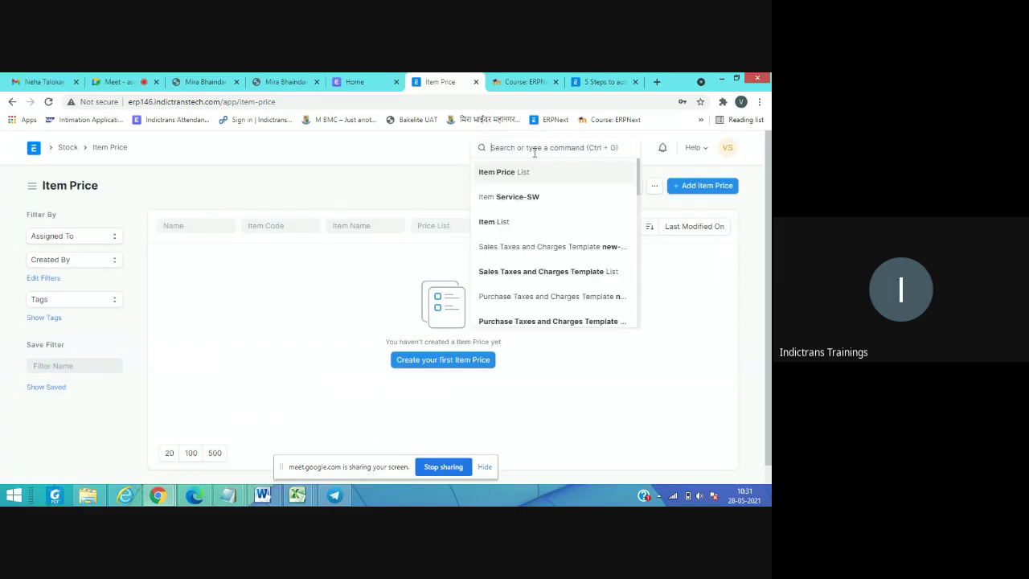
# - Create and save the Plantinum selling price list in INR, applicable to India
pyautogui.write('Price')
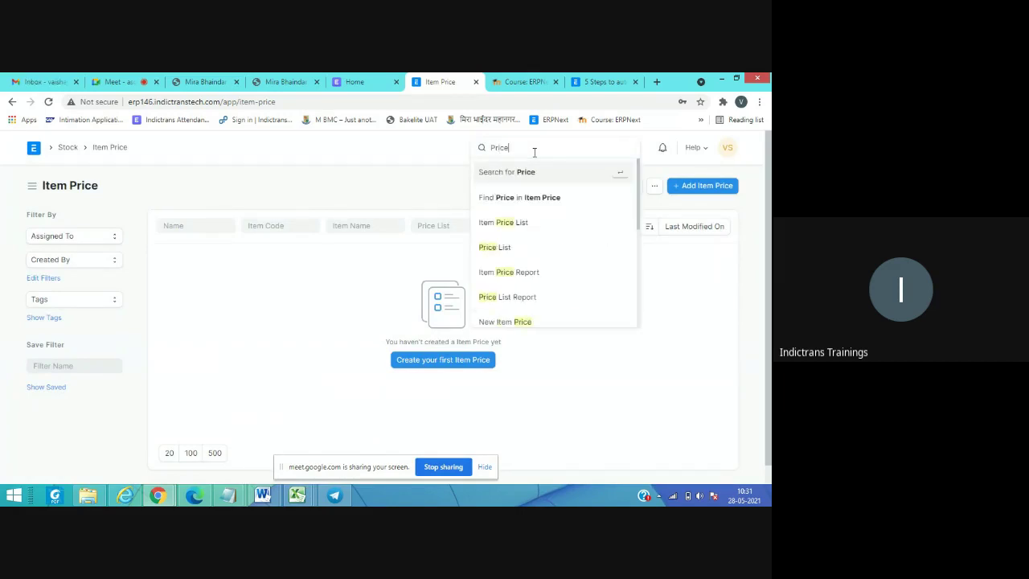
pyautogui.write(' list')
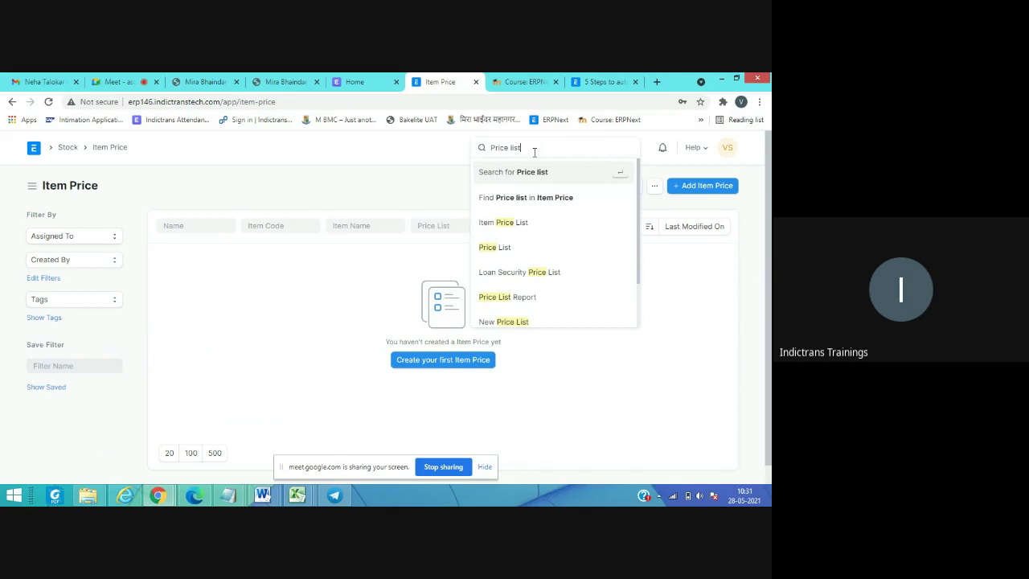
pyautogui.click(492, 249)
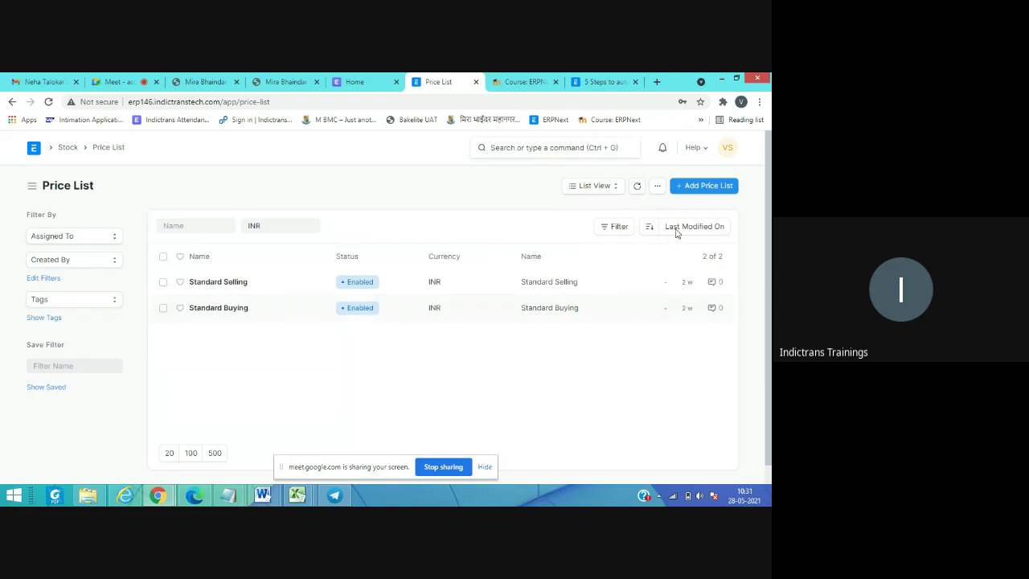
pyautogui.click(707, 186)
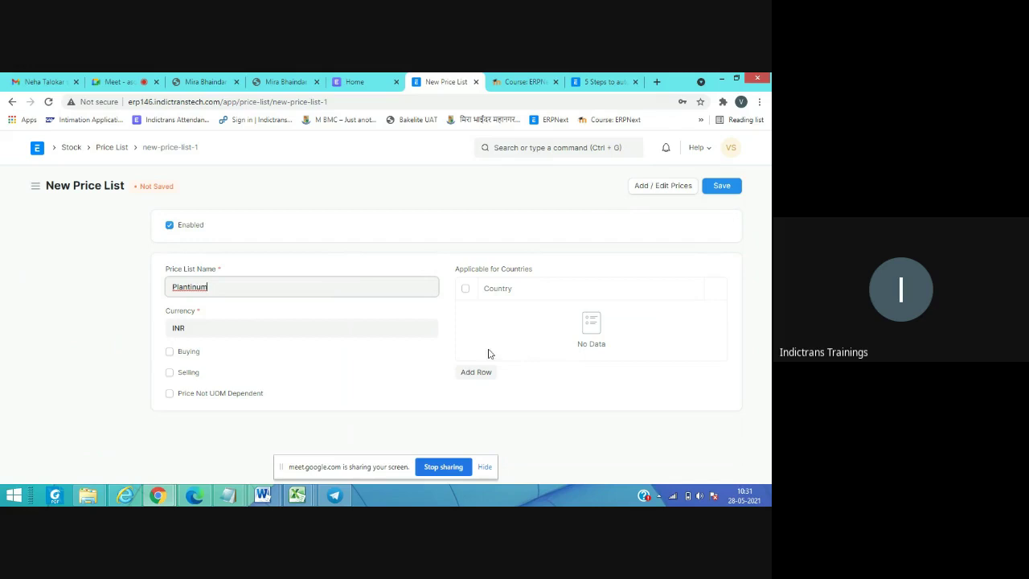
pyautogui.click(478, 373)
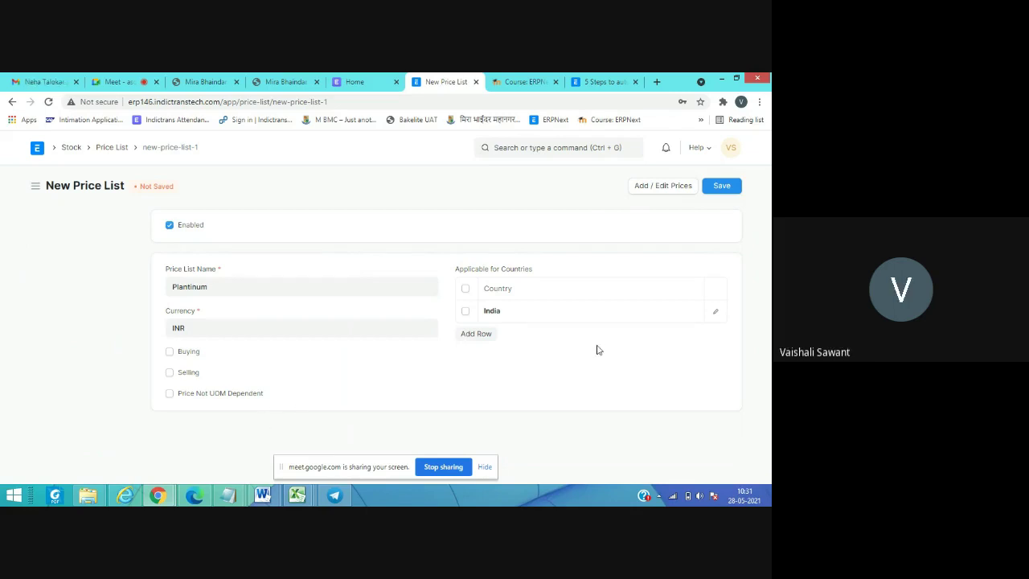
pyautogui.click(170, 374)
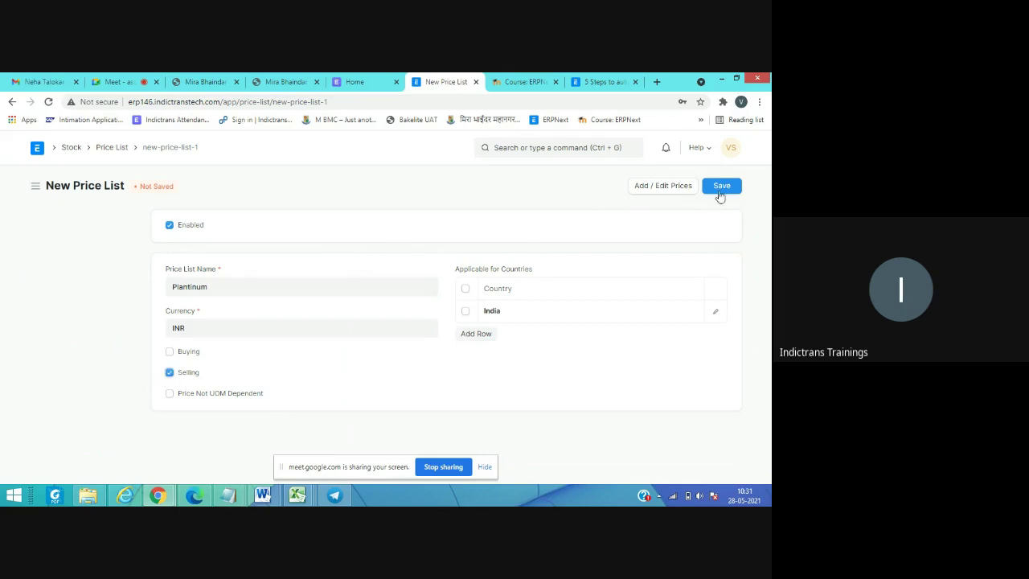
pyautogui.click(721, 189)
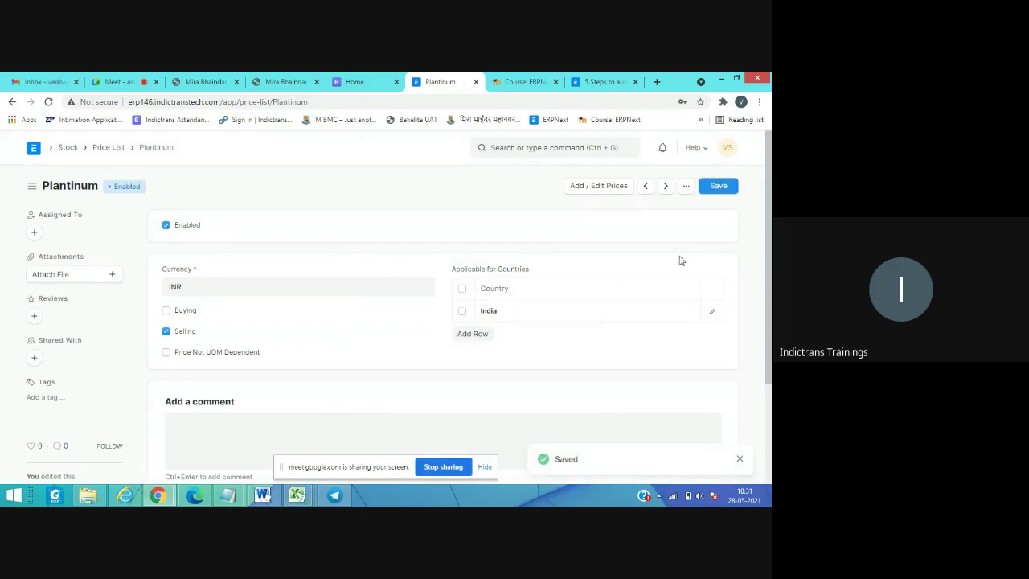
# - Create and save a Gold selling price list applicable to India
pyautogui.click(111, 149)
pyautogui.click(708, 193)
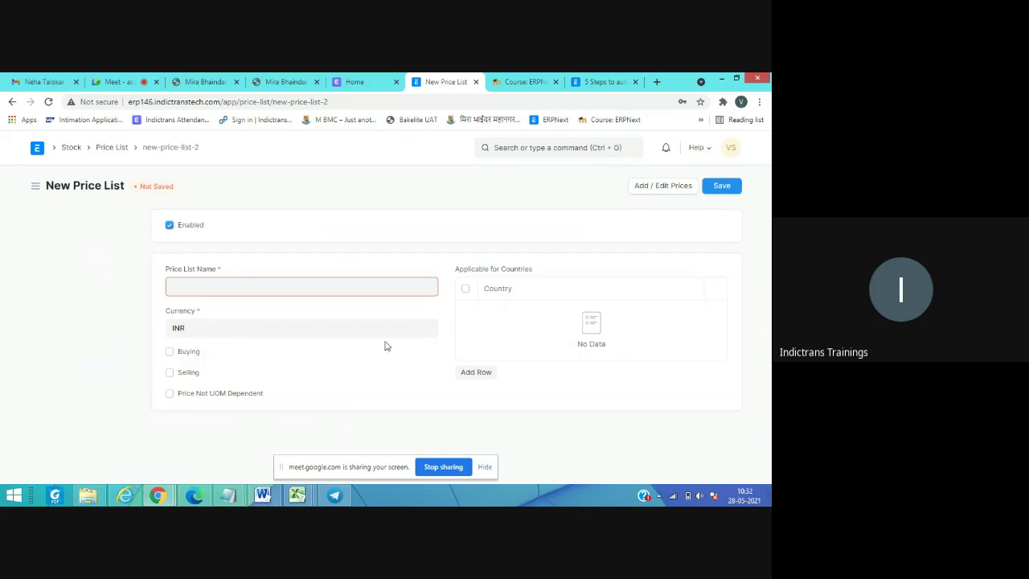
pyautogui.click(349, 284)
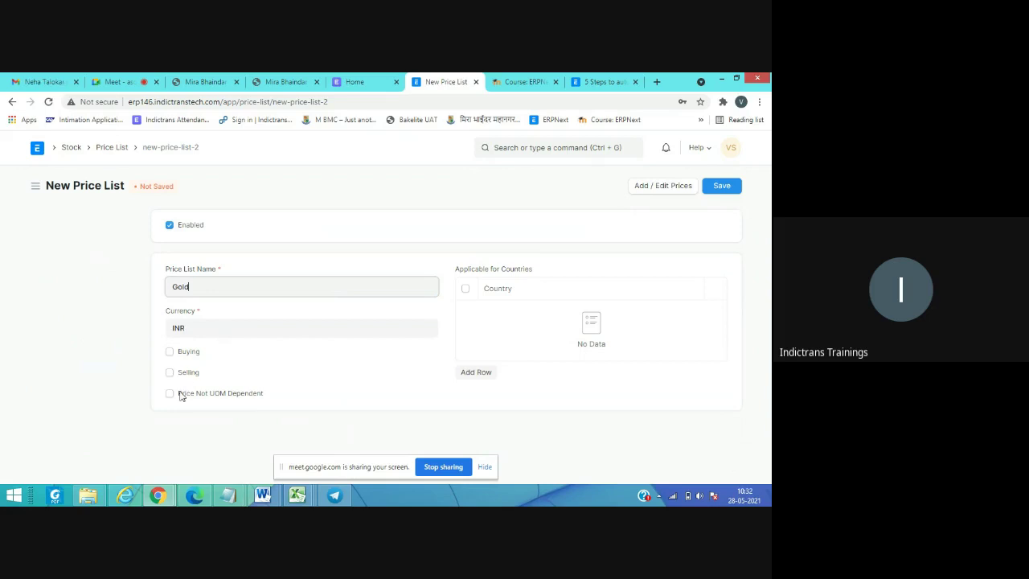
pyautogui.click(188, 375)
pyautogui.click(487, 373)
pyautogui.click(724, 189)
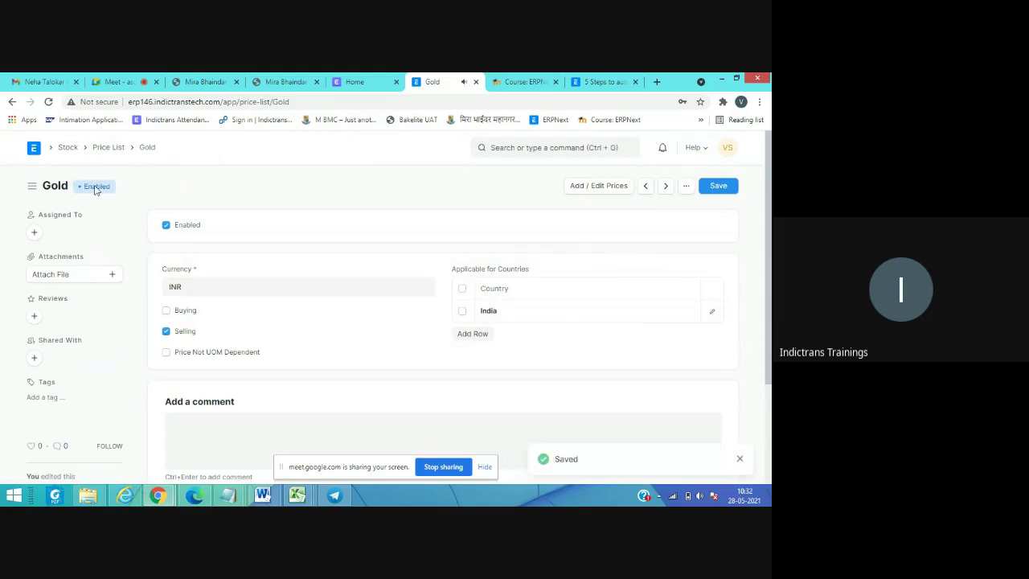
# - Create and save a Silver selling price list applicable to India
pyautogui.click(107, 147)
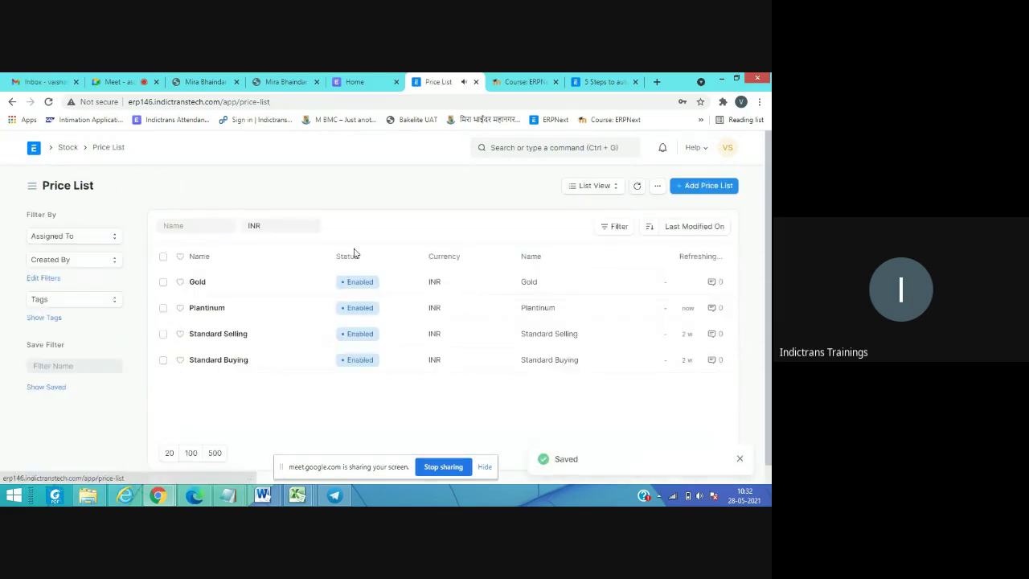
pyautogui.click(712, 190)
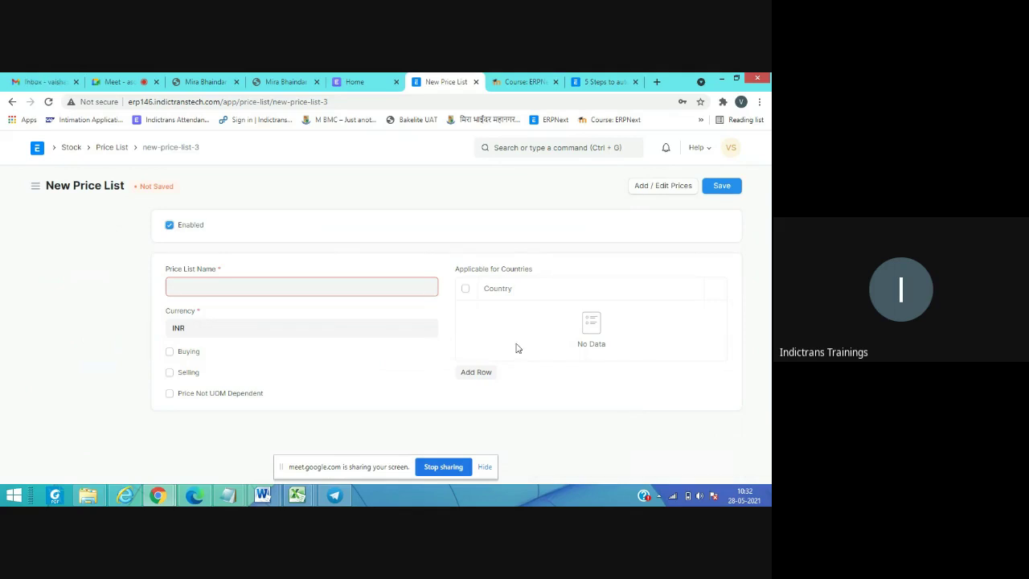
pyautogui.write('Silver')
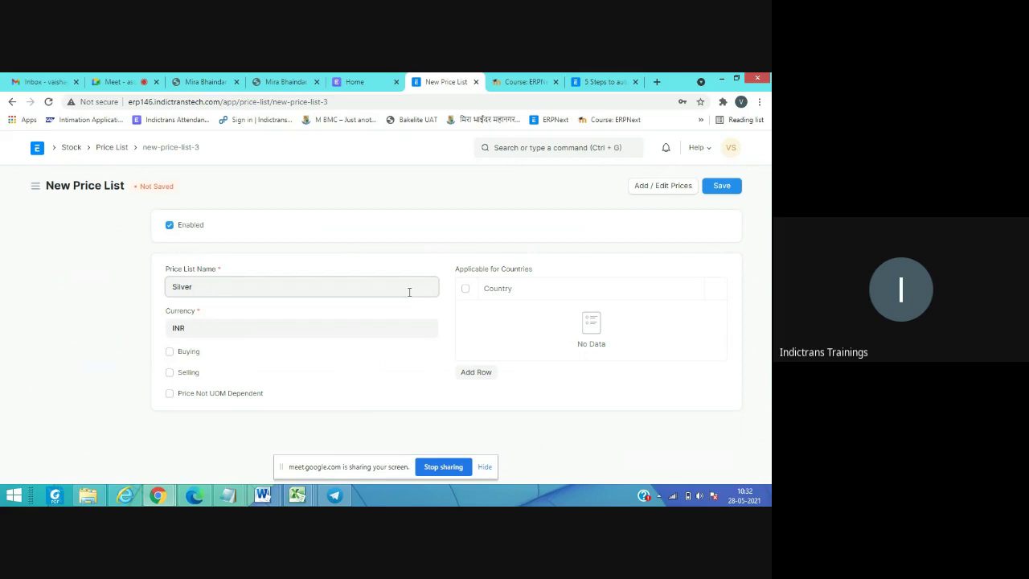
pyautogui.click(198, 375)
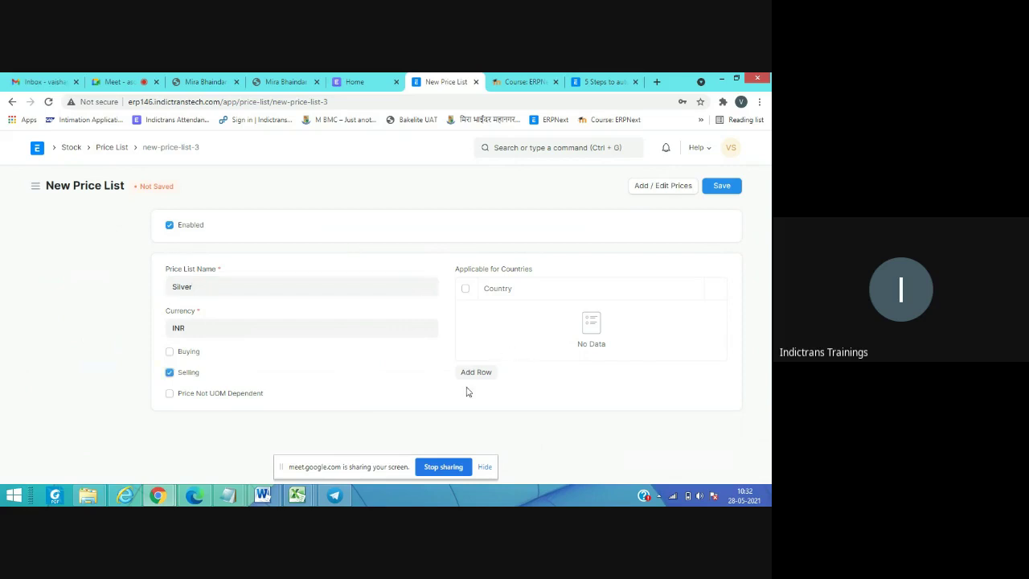
pyautogui.click(473, 374)
pyautogui.click(725, 187)
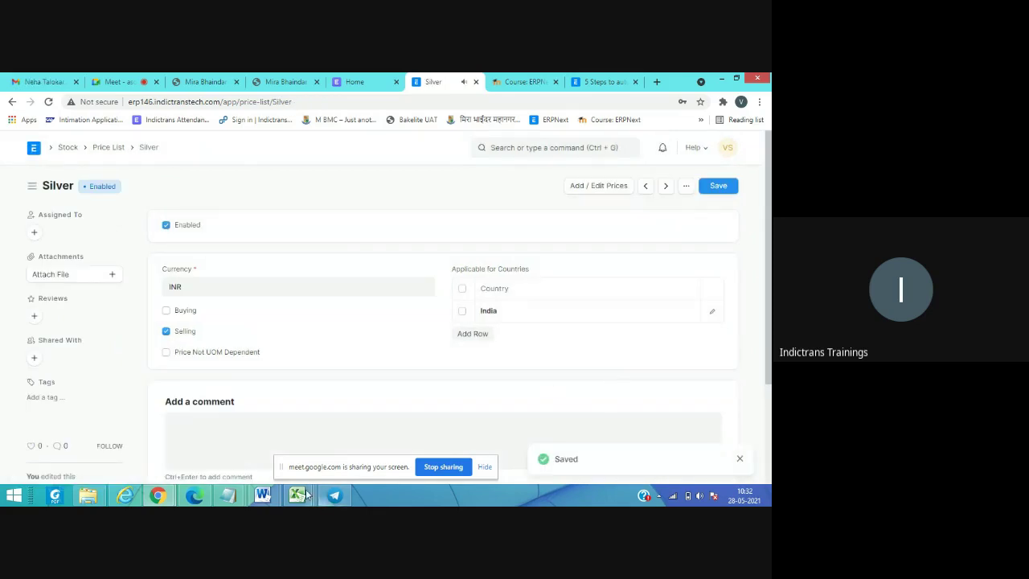
# - Check the rates in the sales cycle workbook, then open ERPNext's Item Price list via search
pyautogui.moveTo(296, 495)
pyautogui.click(672, 448)
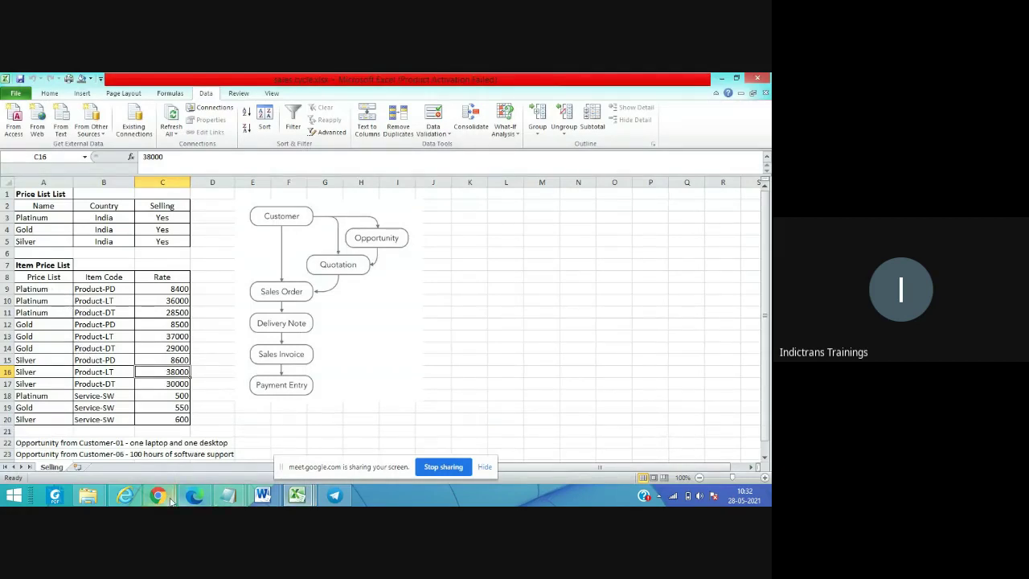
pyautogui.moveTo(159, 494)
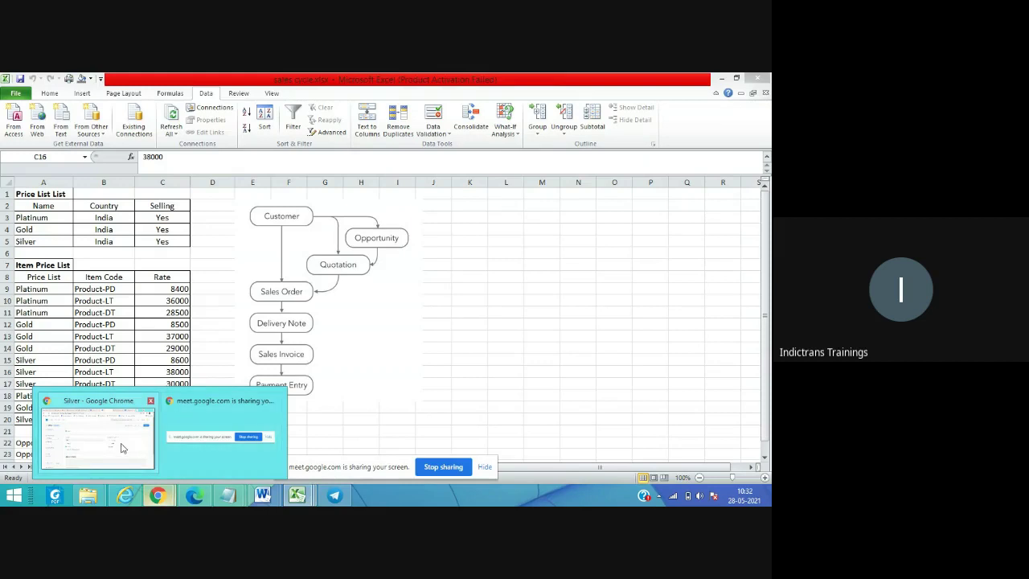
pyautogui.click(120, 445)
pyautogui.click(581, 148)
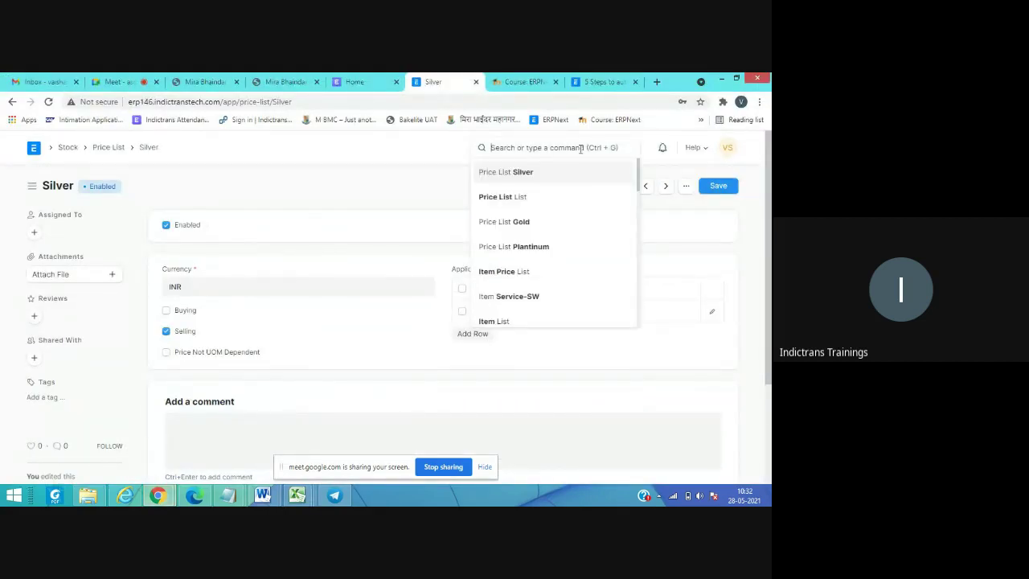
pyautogui.click(522, 273)
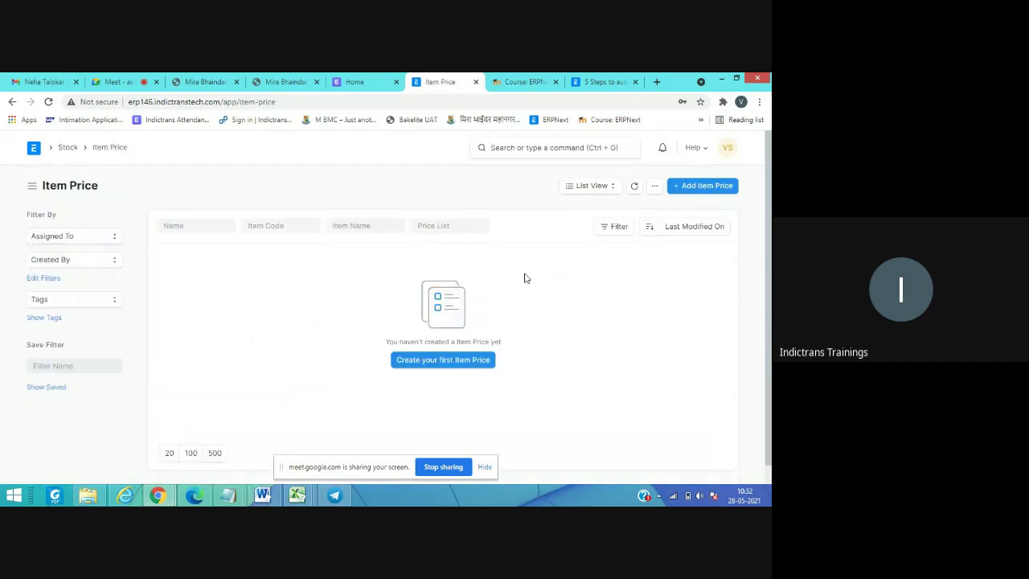
# - Start a new item price for Product-PD and look up its rate in the sales cycle workbook
pyautogui.click(701, 189)
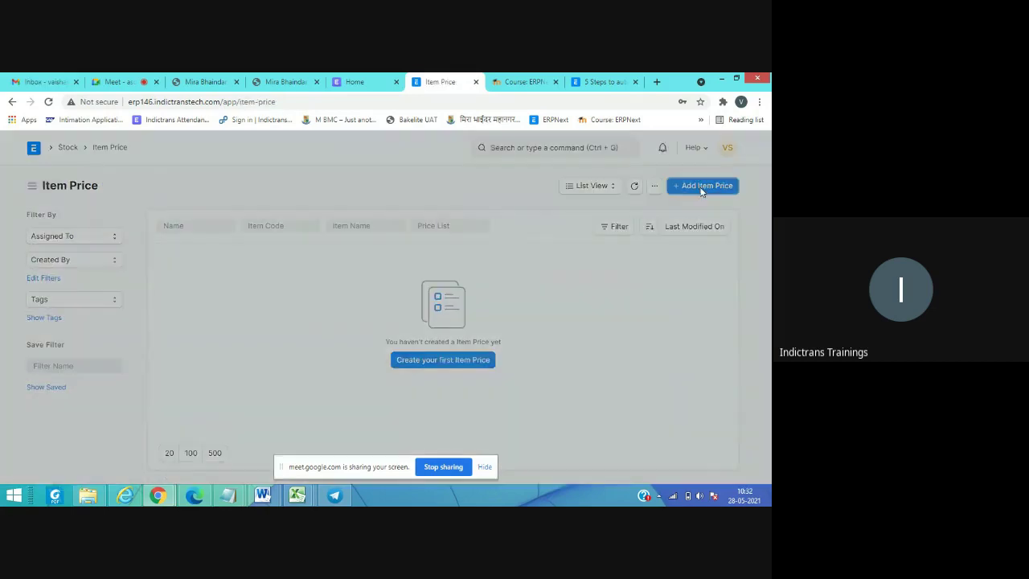
pyautogui.click(421, 214)
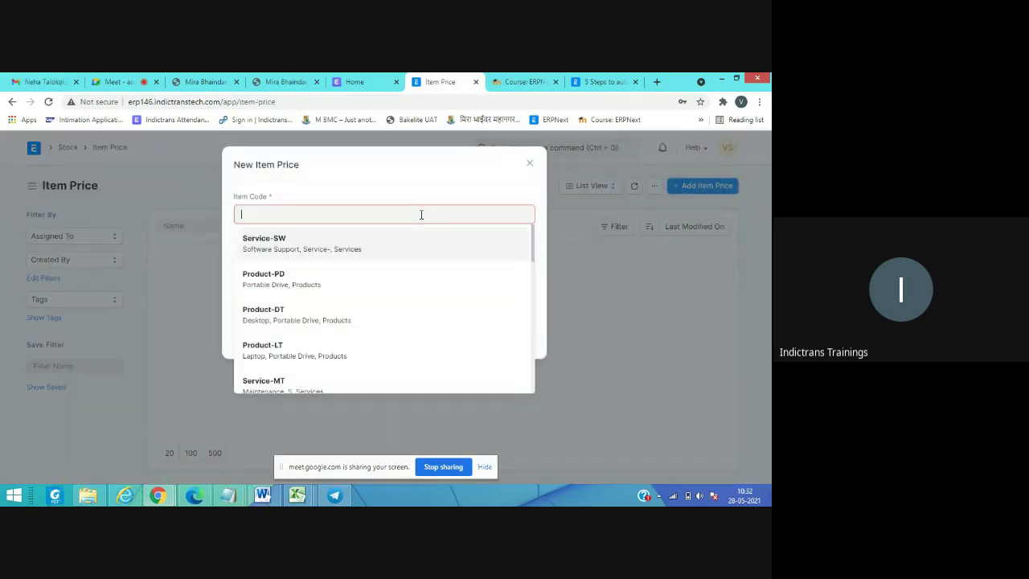
pyautogui.click(396, 282)
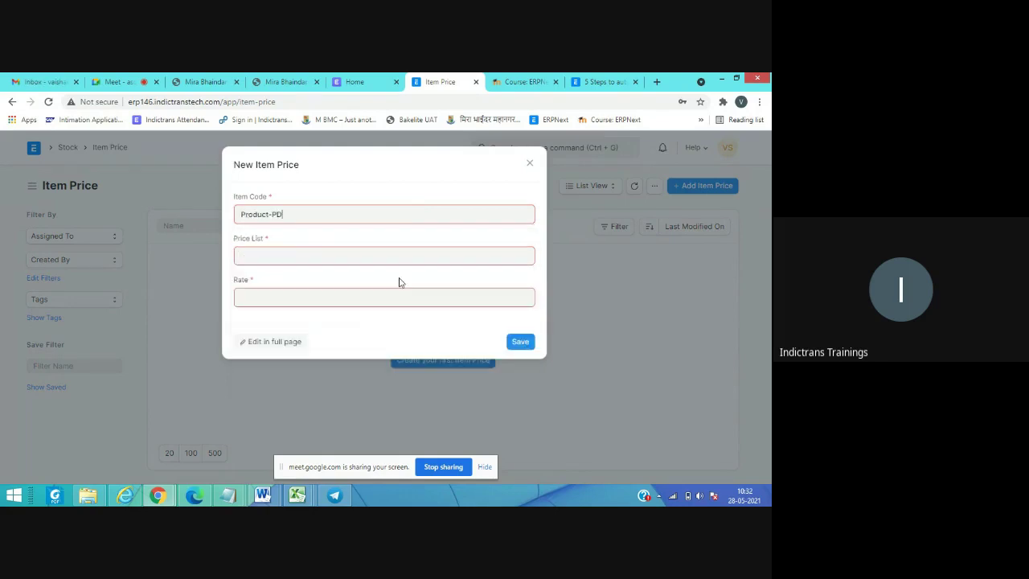
pyautogui.click(397, 256)
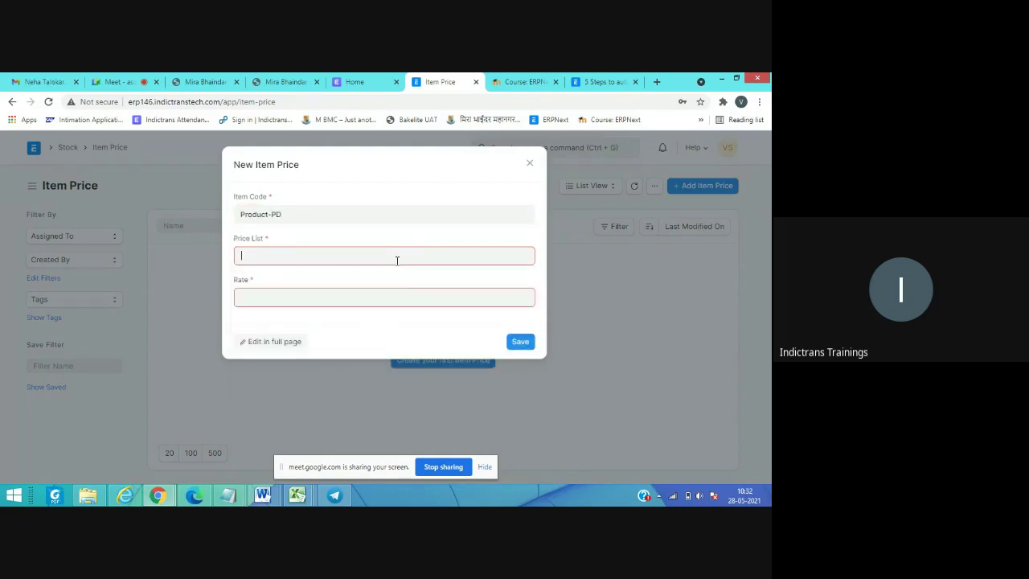
pyautogui.click(298, 496)
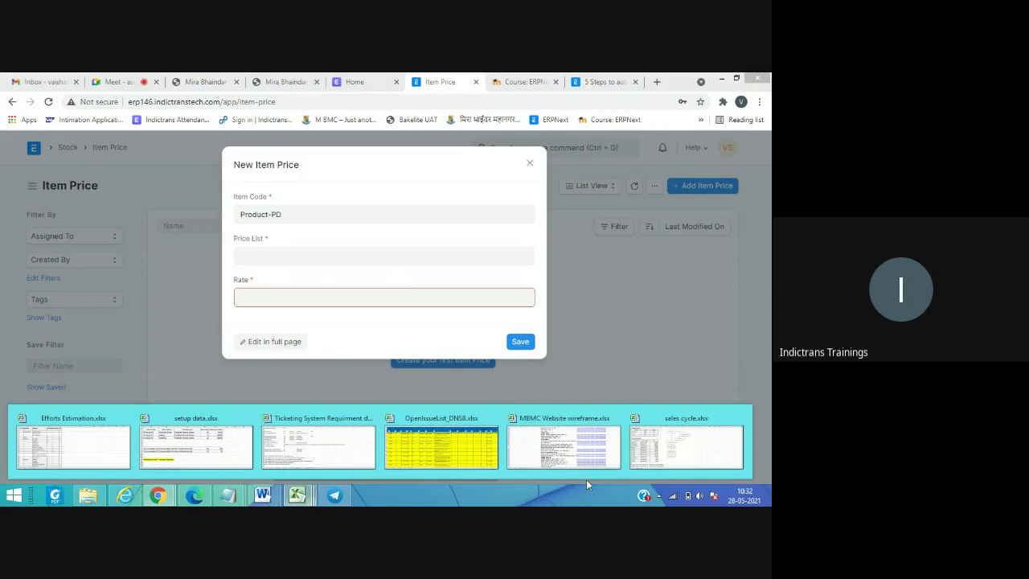
pyautogui.click(673, 465)
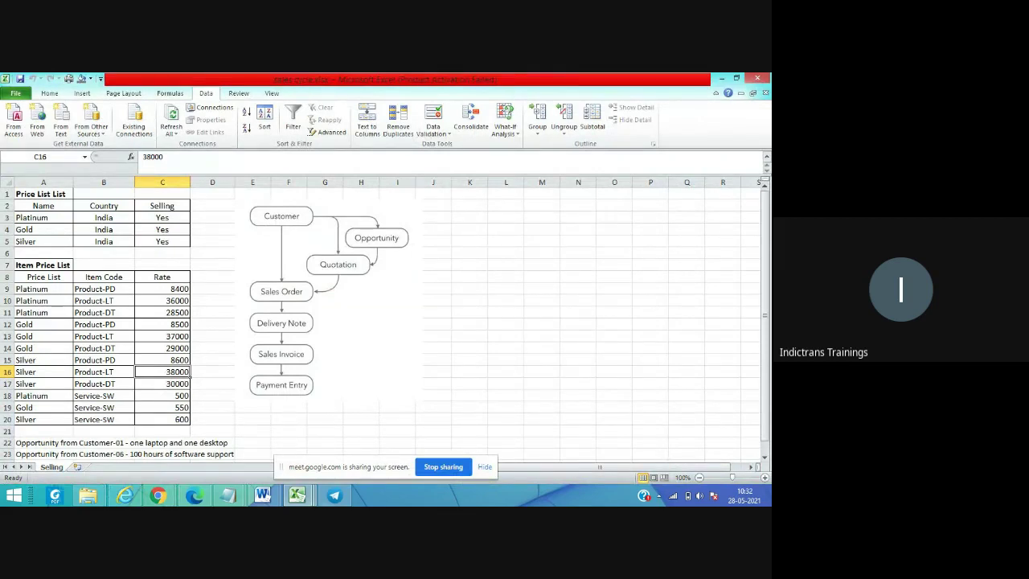
pyautogui.click(160, 498)
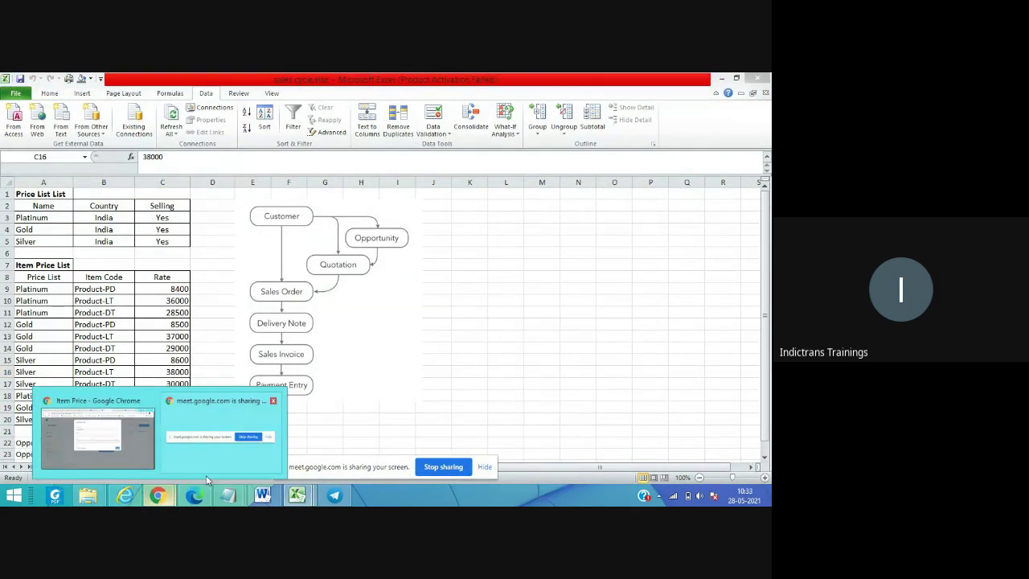
pyautogui.click(106, 454)
# - Price Product-PD at 8,400 in the Plantinum price list and save it
pyautogui.click(402, 253)
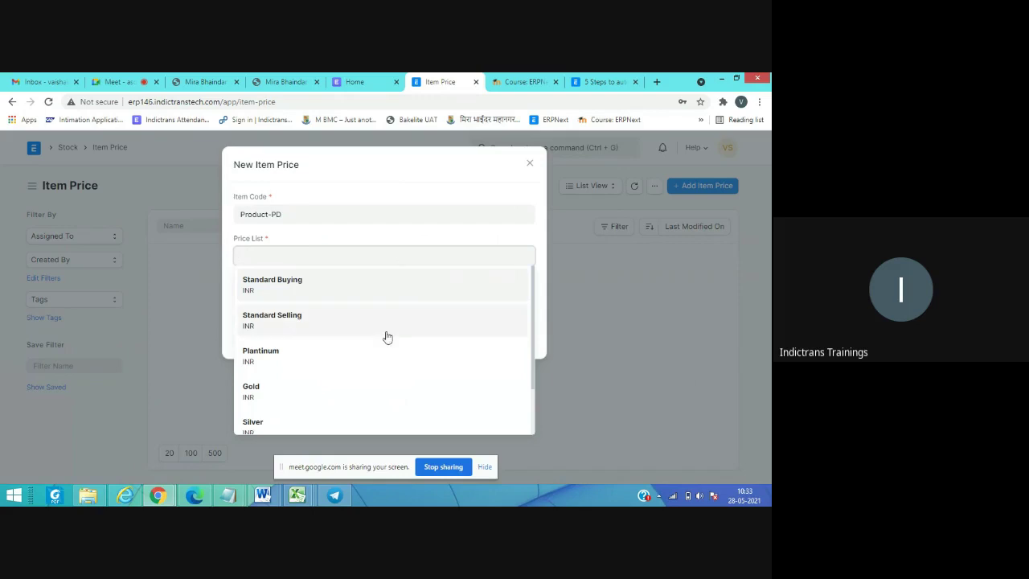
pyautogui.click(379, 362)
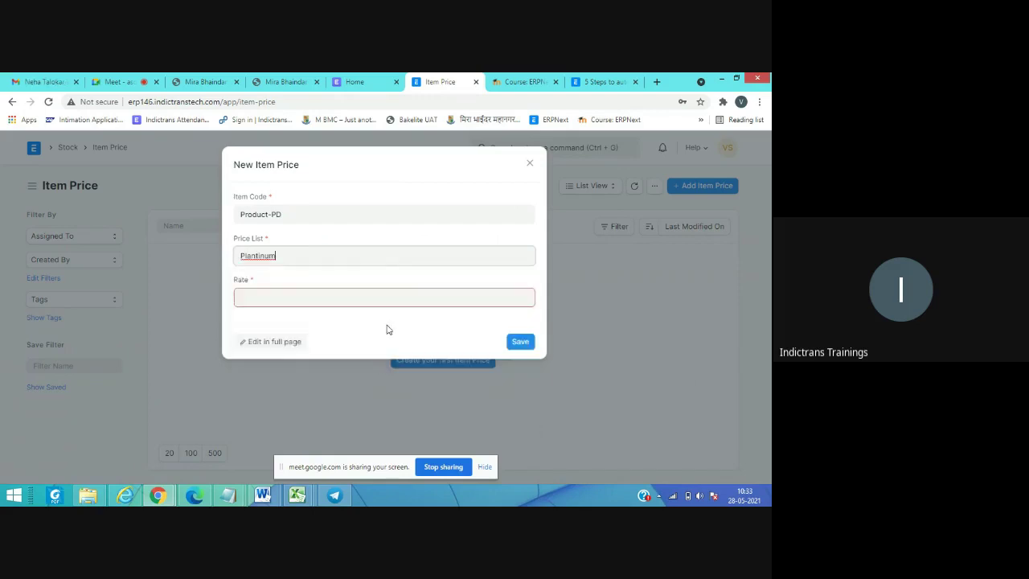
pyautogui.click(407, 297)
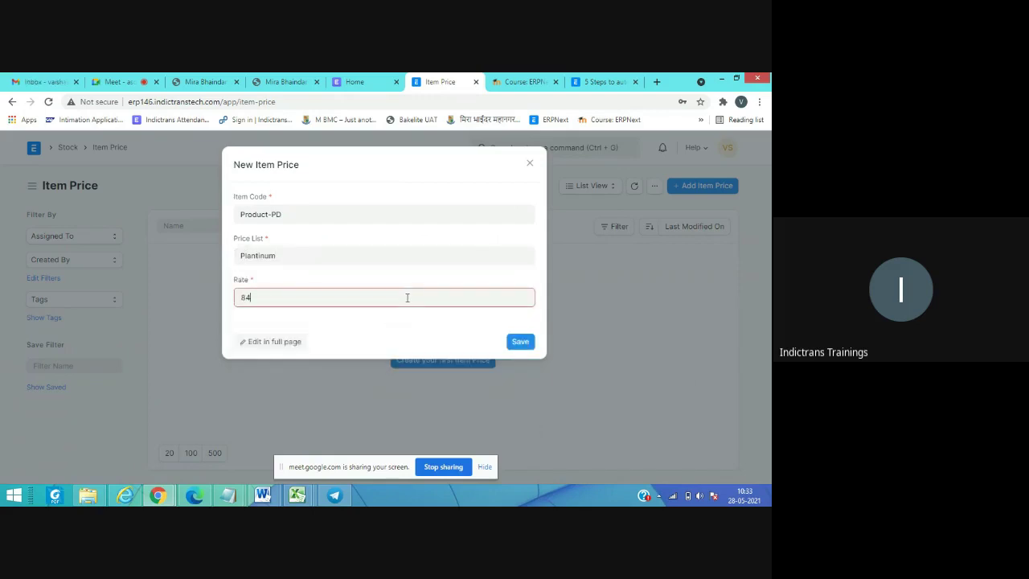
pyautogui.click(523, 344)
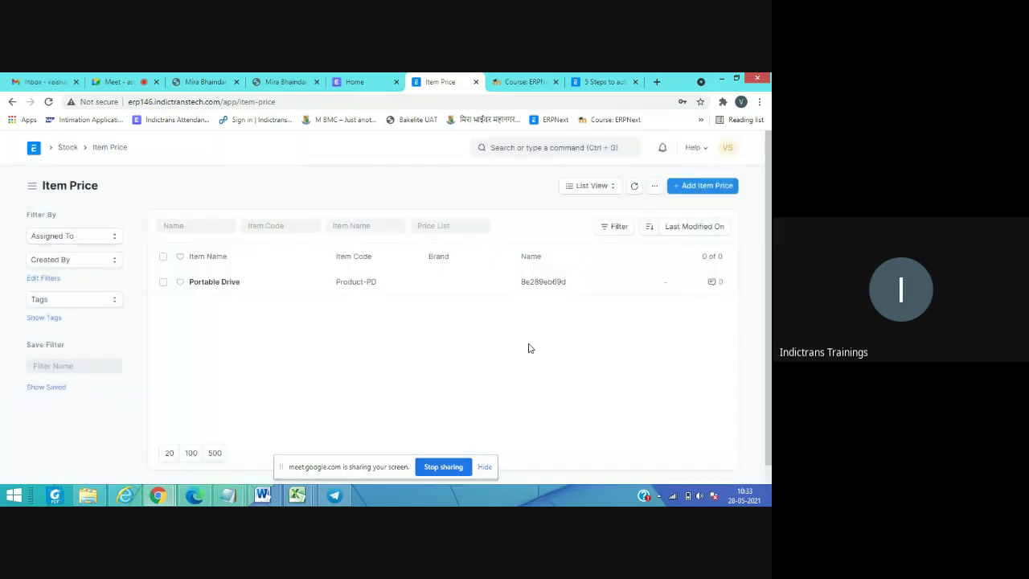
pyautogui.click(718, 187)
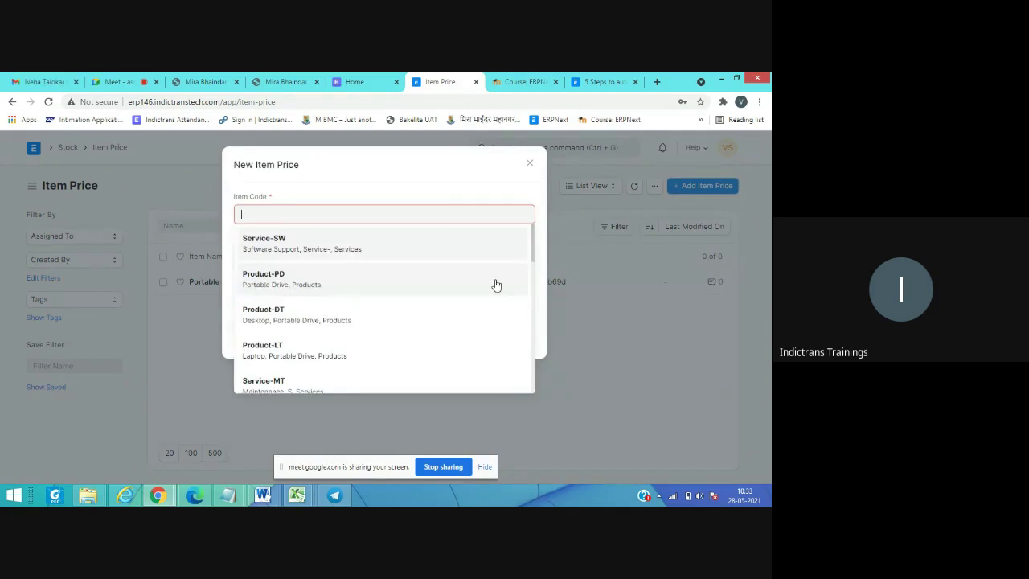
# - Save a Product-PD item price of 8500 in the Gold price list
pyautogui.click(496, 284)
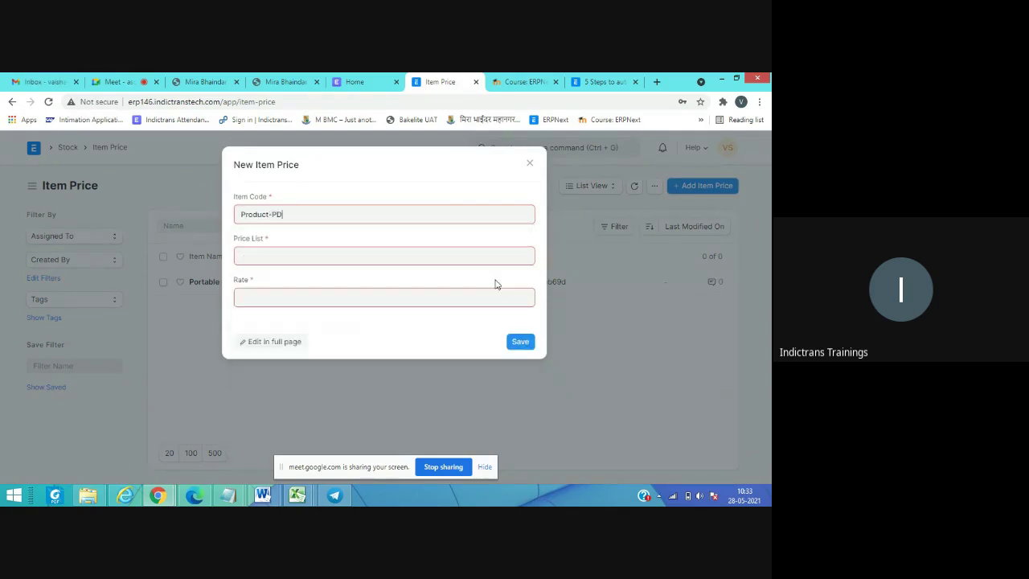
pyautogui.click(460, 256)
pyautogui.write('GOld')
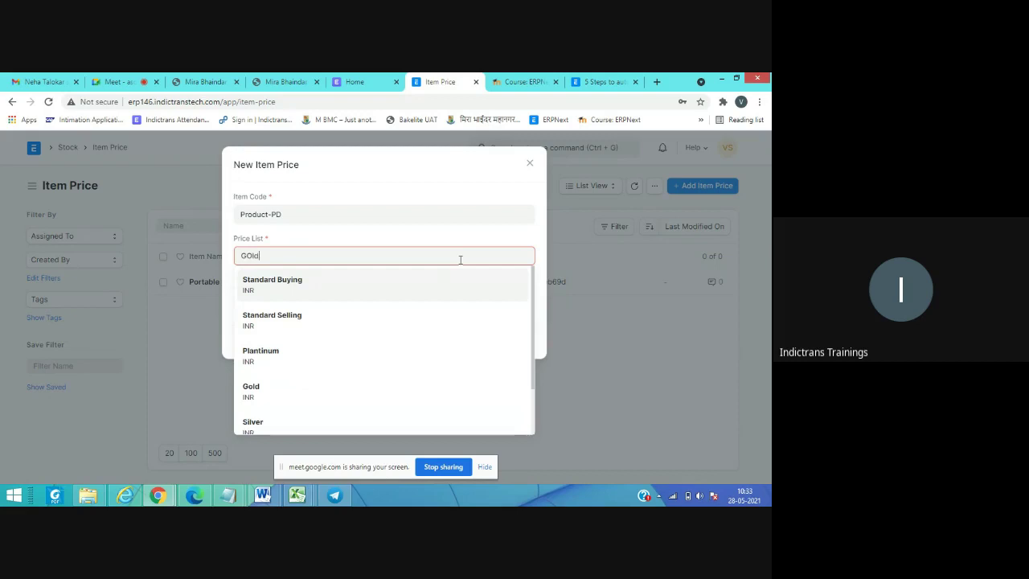
pyautogui.write('old')
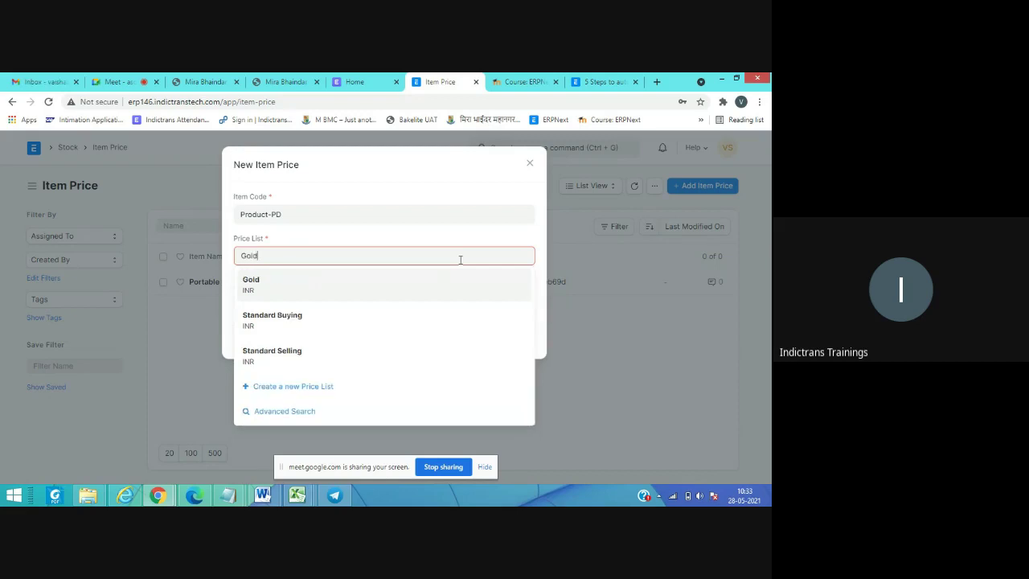
pyautogui.click(446, 287)
pyautogui.click(415, 297)
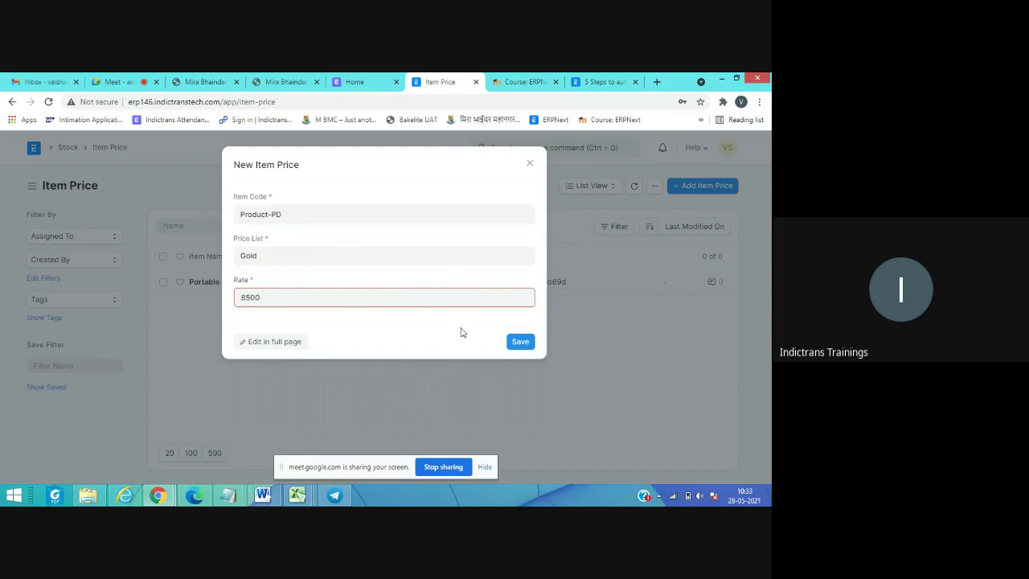
pyautogui.click(520, 341)
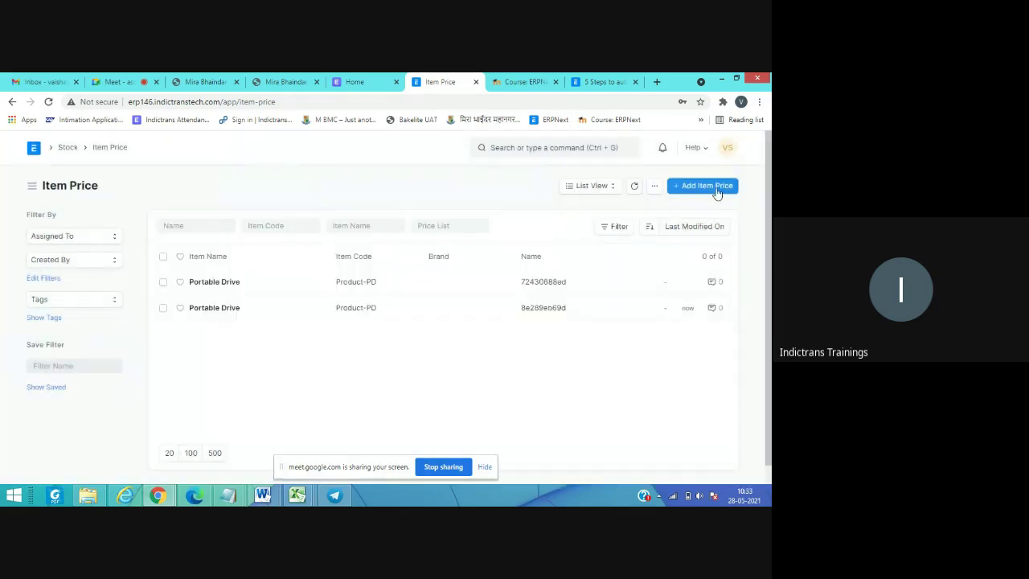
# - Add and save a Product-PD item price in the Silver price list
pyautogui.click(714, 187)
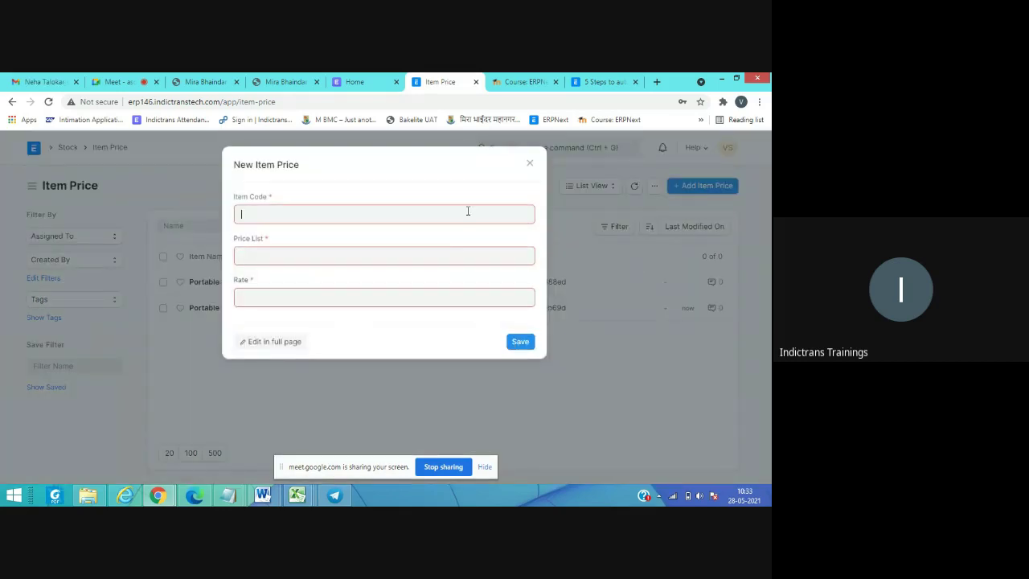
pyautogui.write('S')
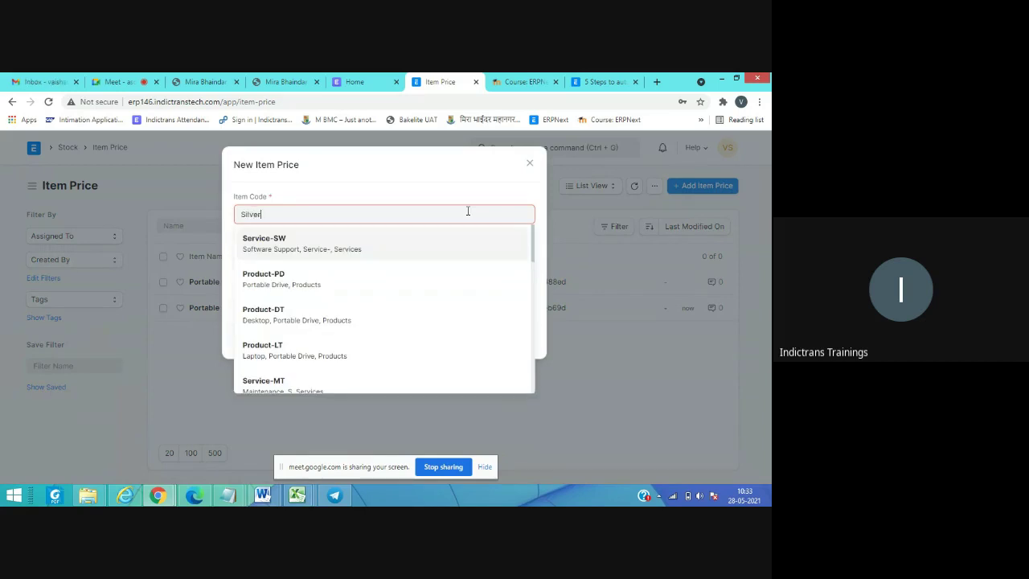
pyautogui.write('il')
pyautogui.press('BackSpace')
pyautogui.press('BackSpace')
pyautogui.press('BackSpace')
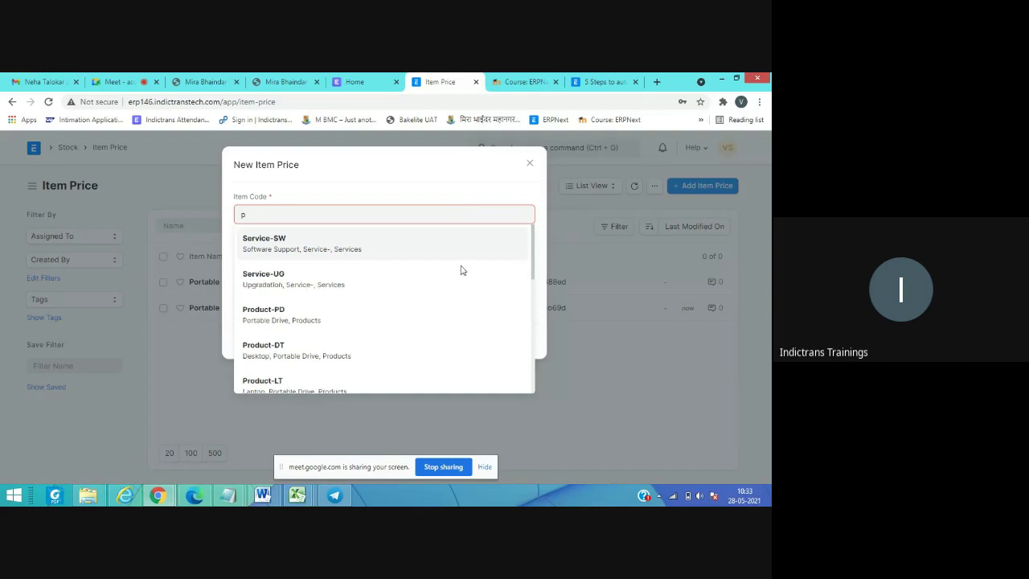
pyautogui.click(395, 320)
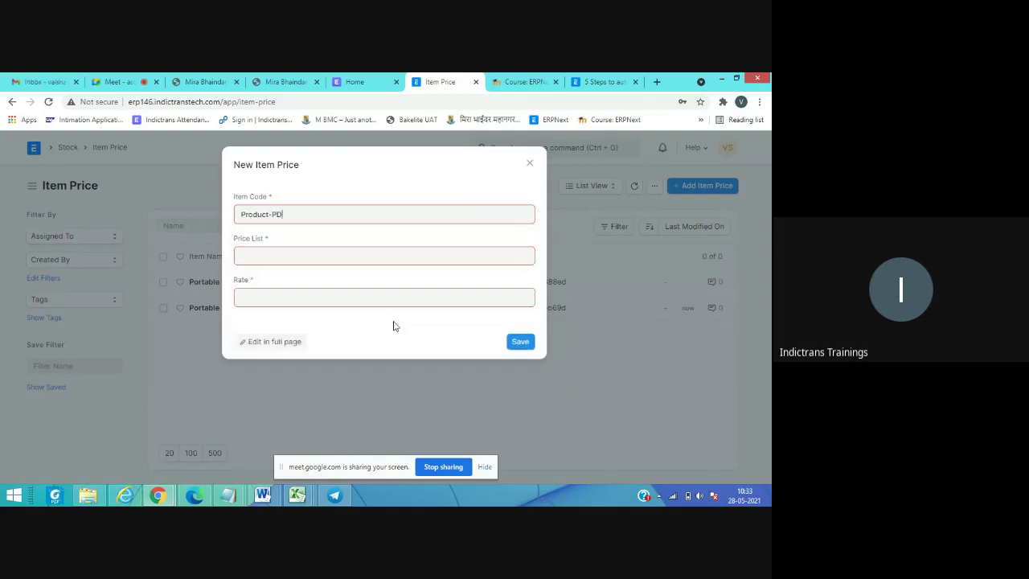
pyautogui.click(413, 252)
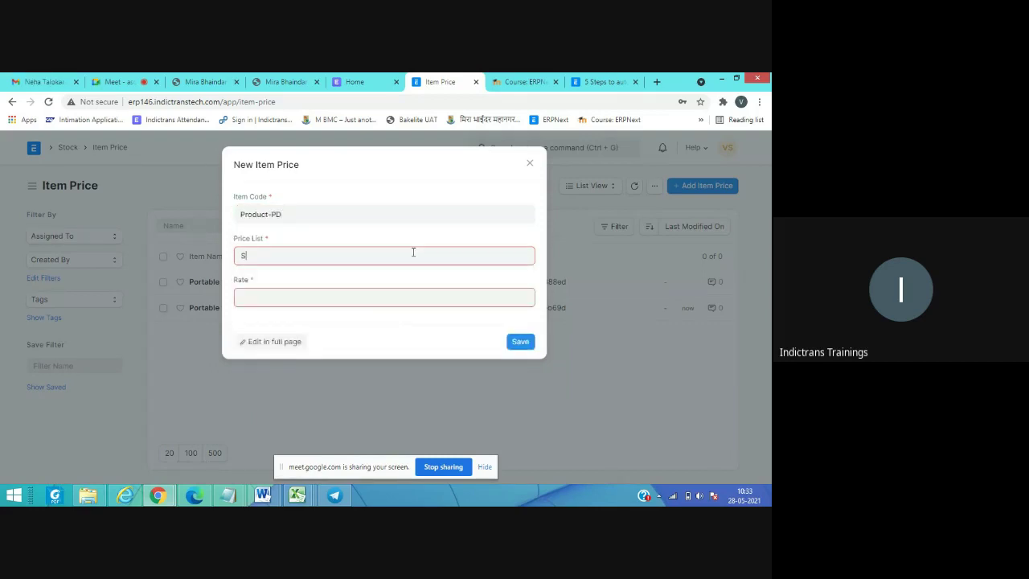
pyautogui.write('Silver')
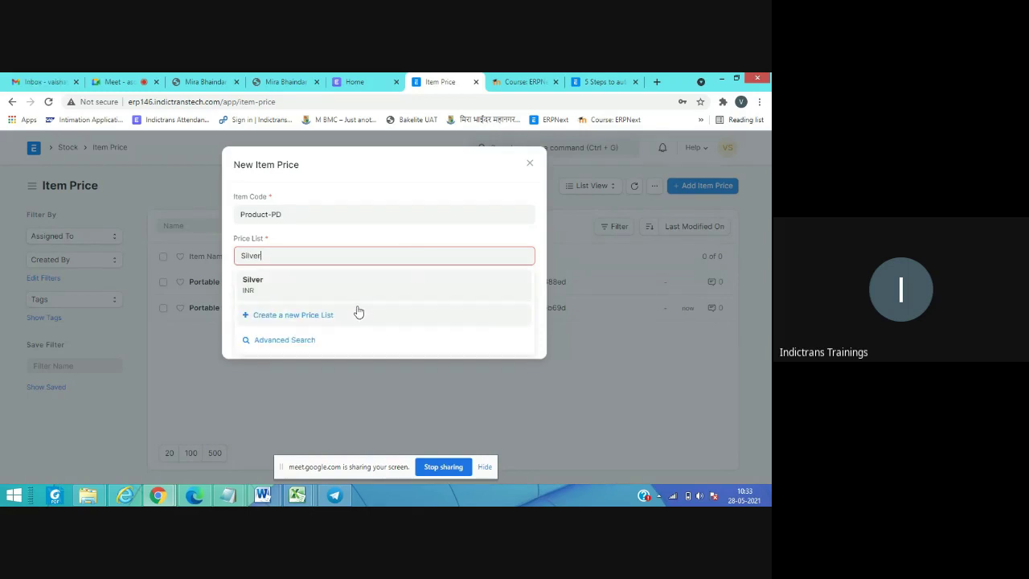
pyautogui.click(357, 291)
pyautogui.click(358, 300)
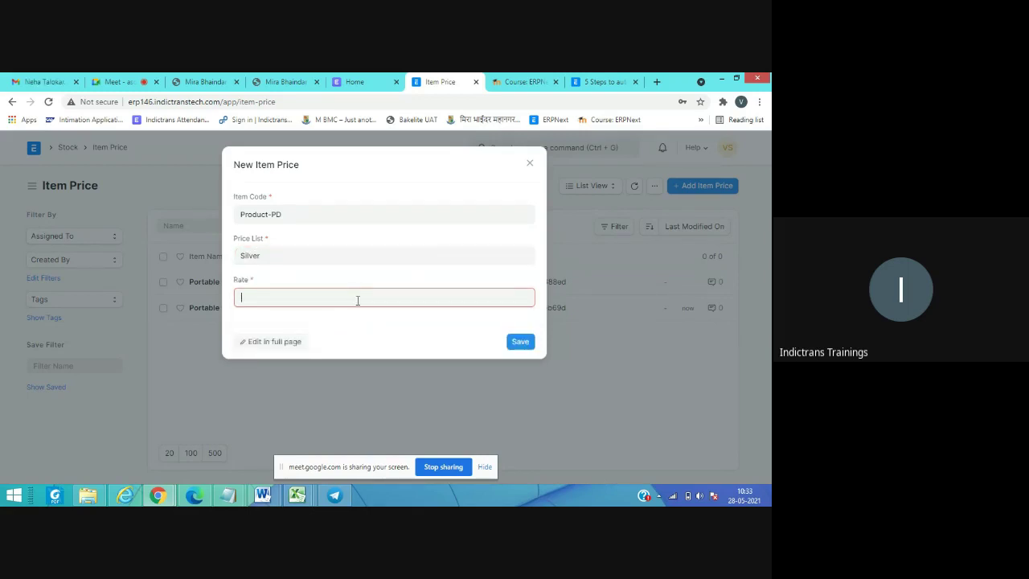
pyautogui.write('8500')
pyautogui.press('BackSpace')
pyautogui.click(534, 344)
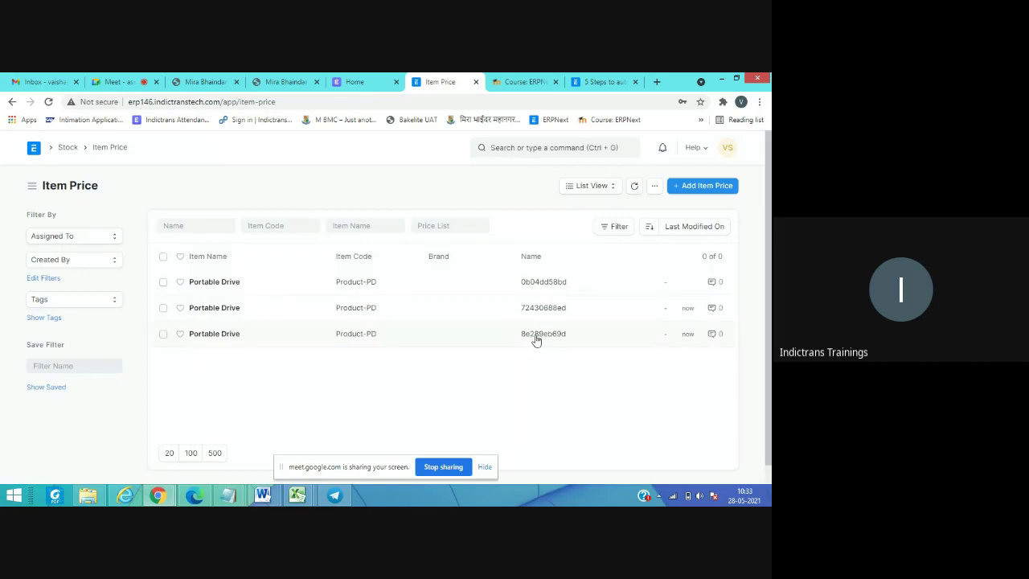
pyautogui.click(700, 186)
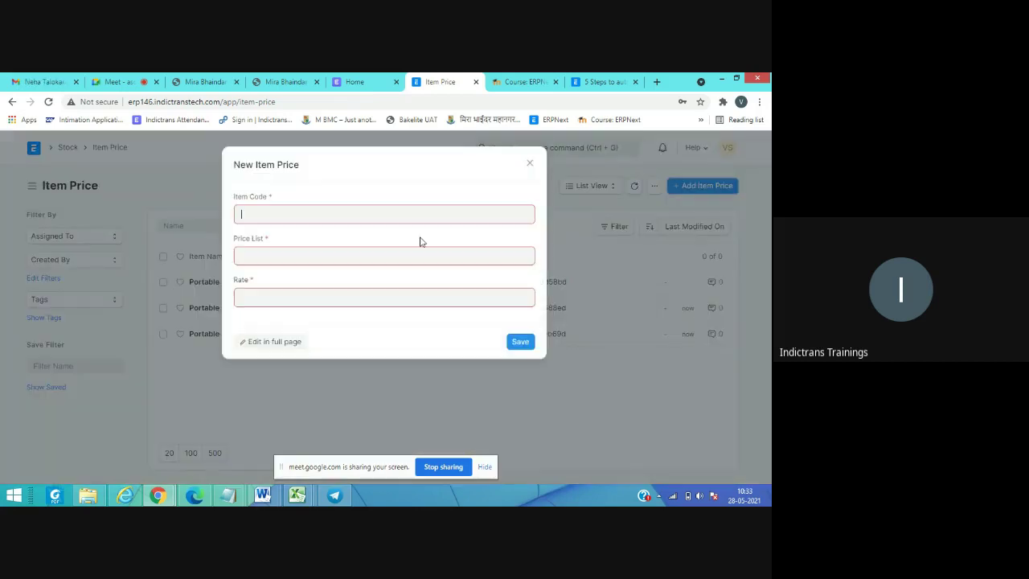
pyautogui.click(426, 214)
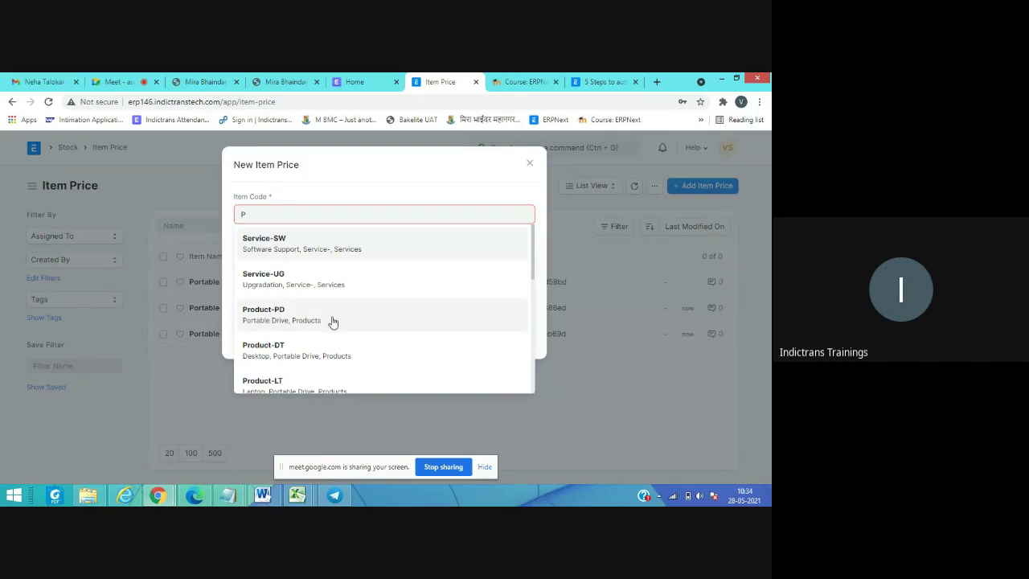
# - Save a Product-LT item price of 36000 in the Plantinum price list
pyautogui.click(307, 384)
pyautogui.click(352, 255)
pyautogui.write('P')
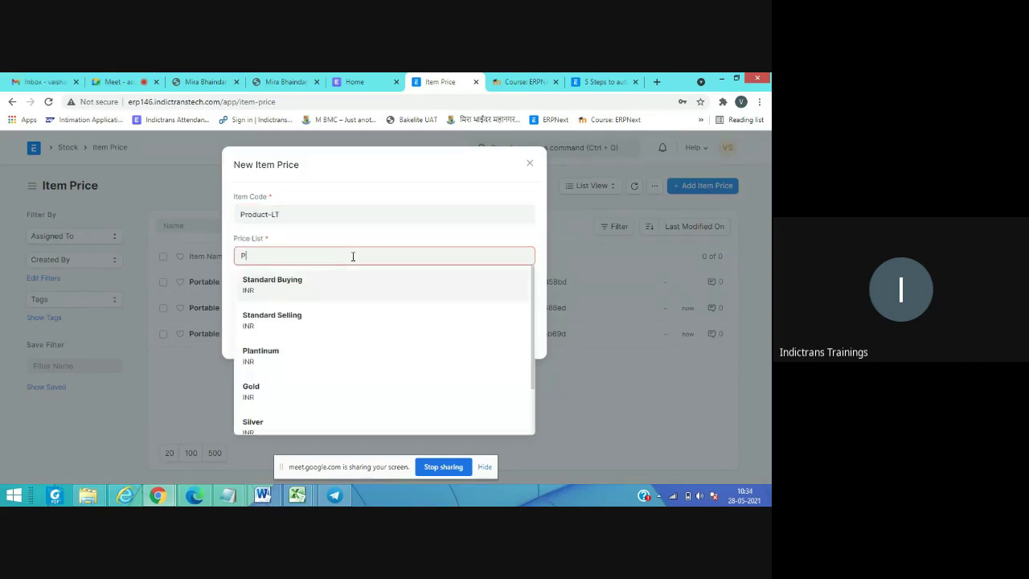
pyautogui.click(346, 289)
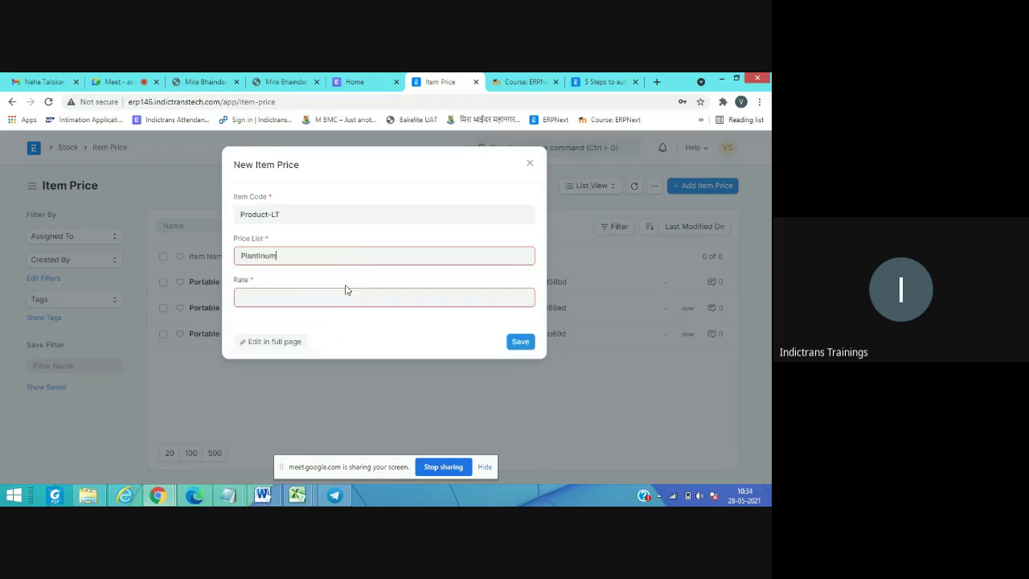
pyautogui.click(329, 298)
pyautogui.write('36000')
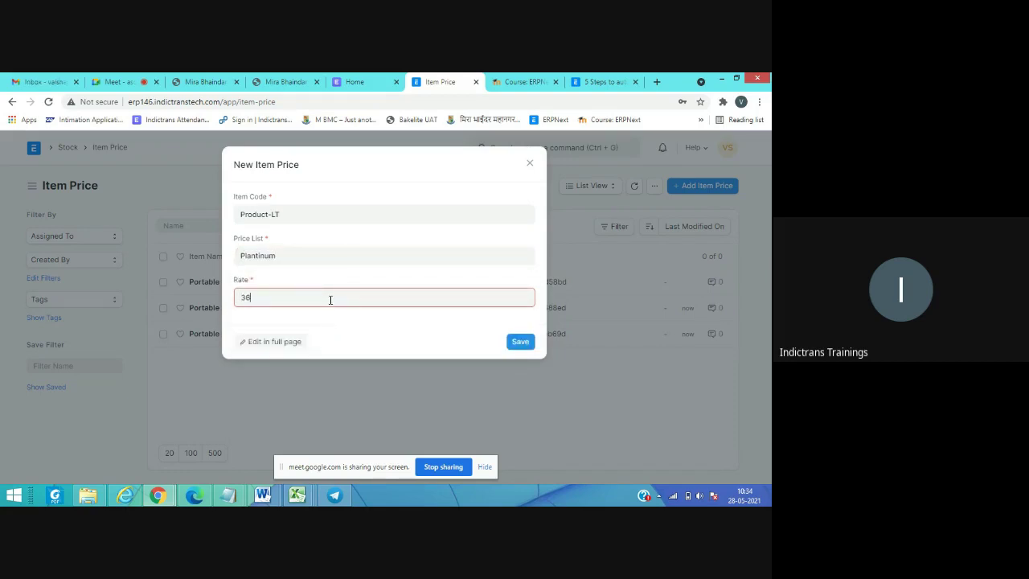
pyautogui.click(520, 341)
# - Add a Product-LT item price of 37000 in the Gold price list
pyautogui.click(723, 193)
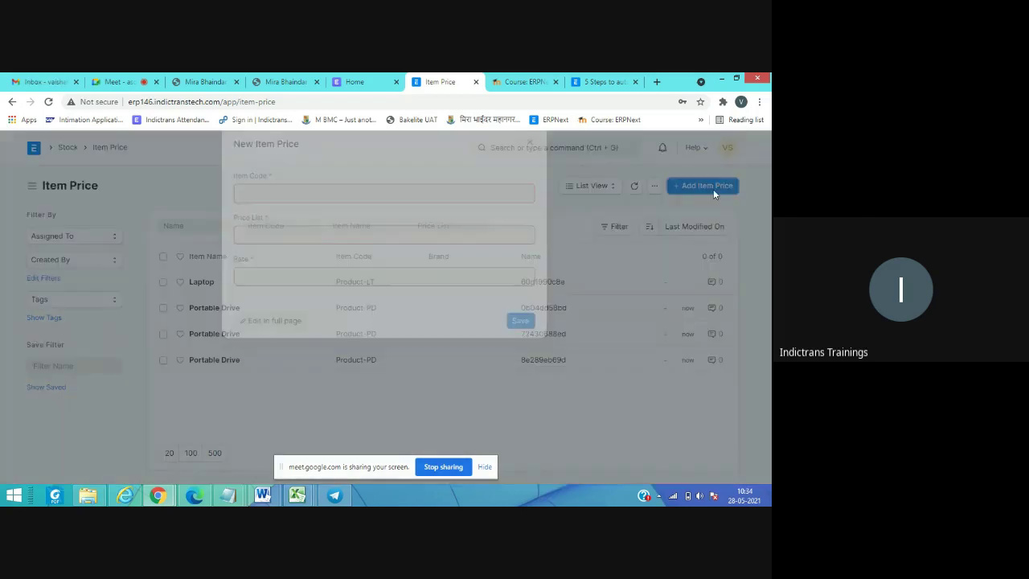
pyautogui.click(426, 213)
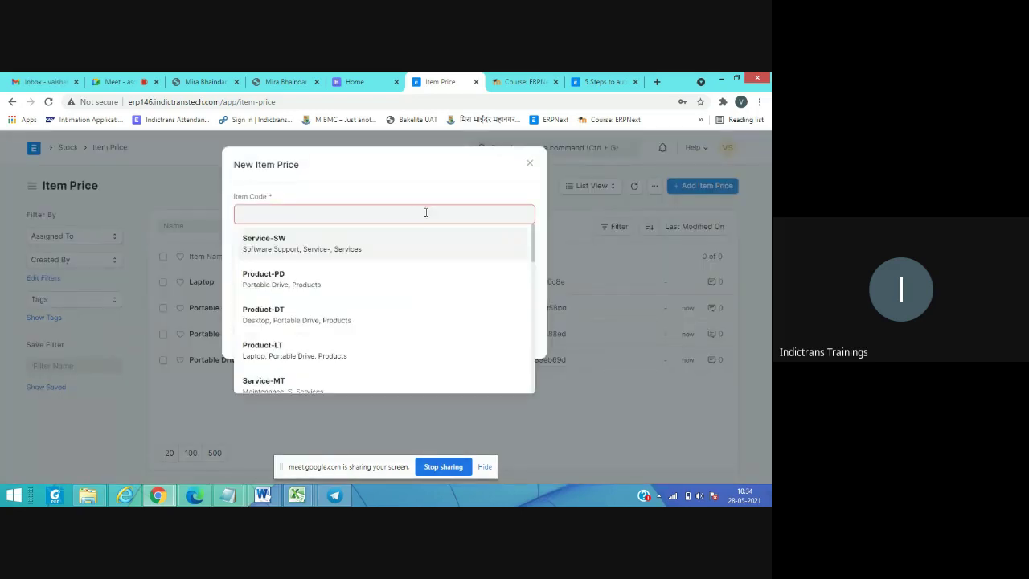
pyautogui.click(310, 352)
pyautogui.click(371, 254)
pyautogui.write('Gold')
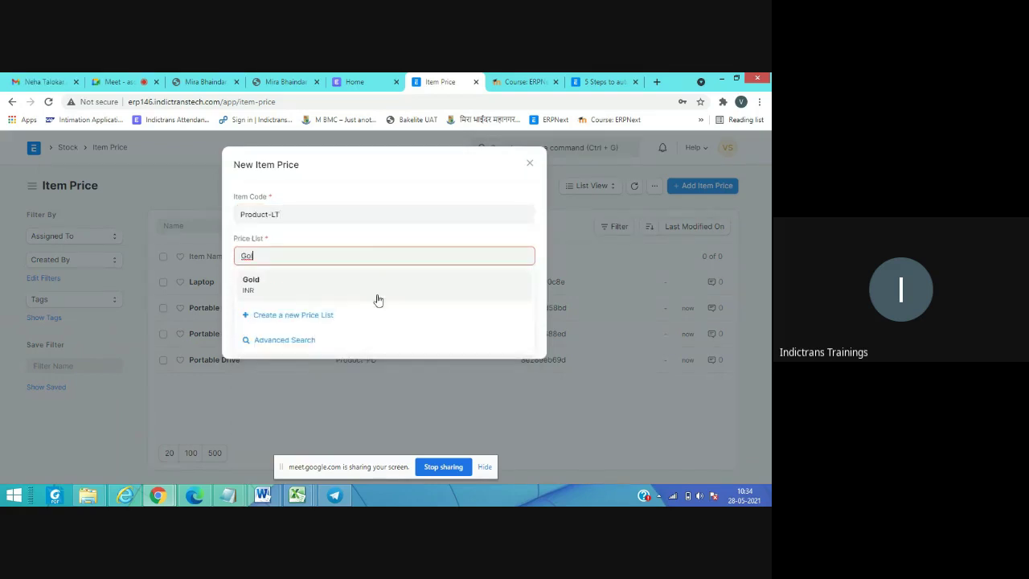
pyautogui.click(377, 299)
pyautogui.click(364, 299)
pyautogui.write('37000')
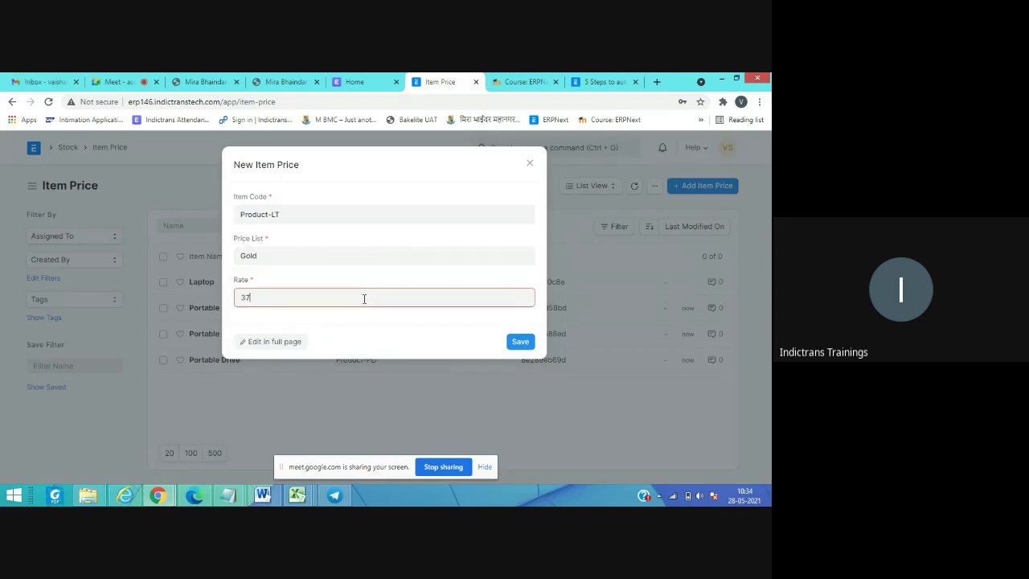
pyautogui.click(518, 342)
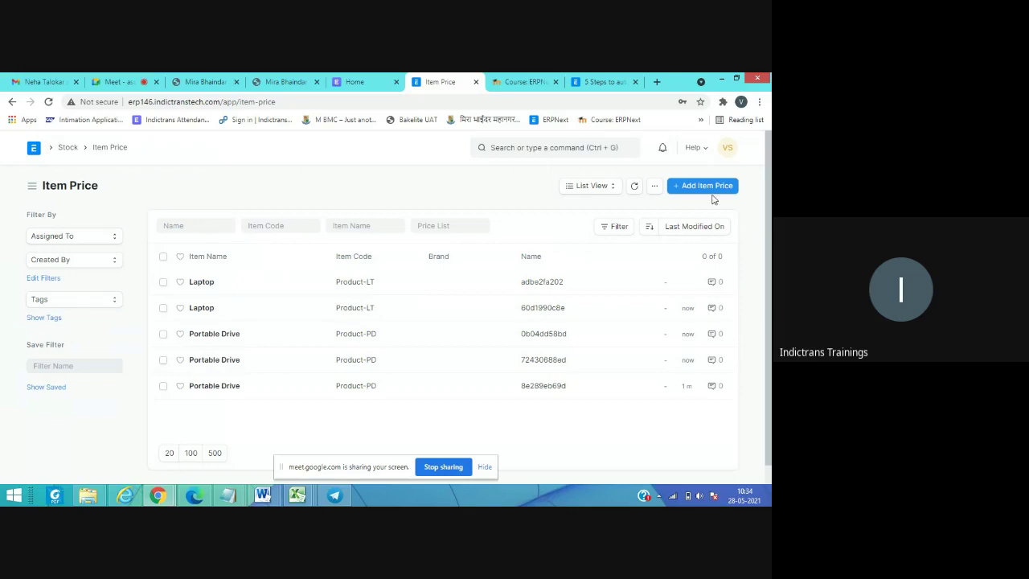
# - Add a Product-LT item price in the Silver price list and save it
pyautogui.click(718, 191)
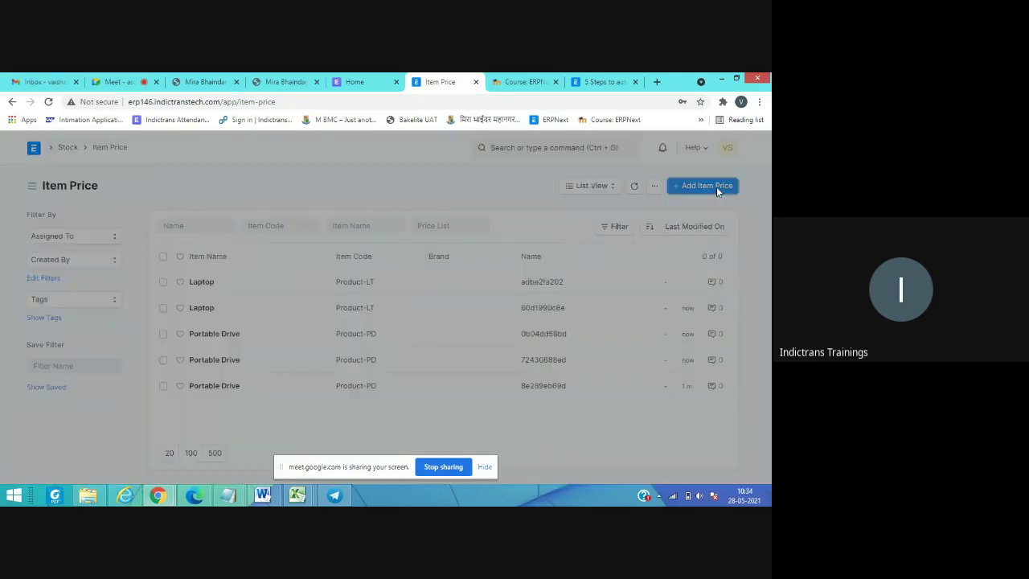
pyautogui.click(398, 212)
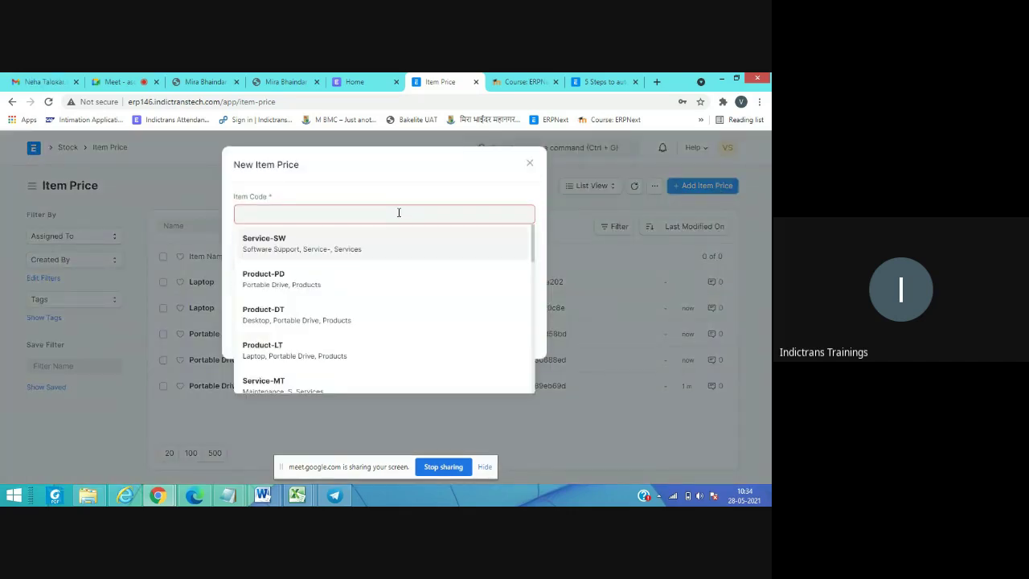
pyautogui.click(312, 357)
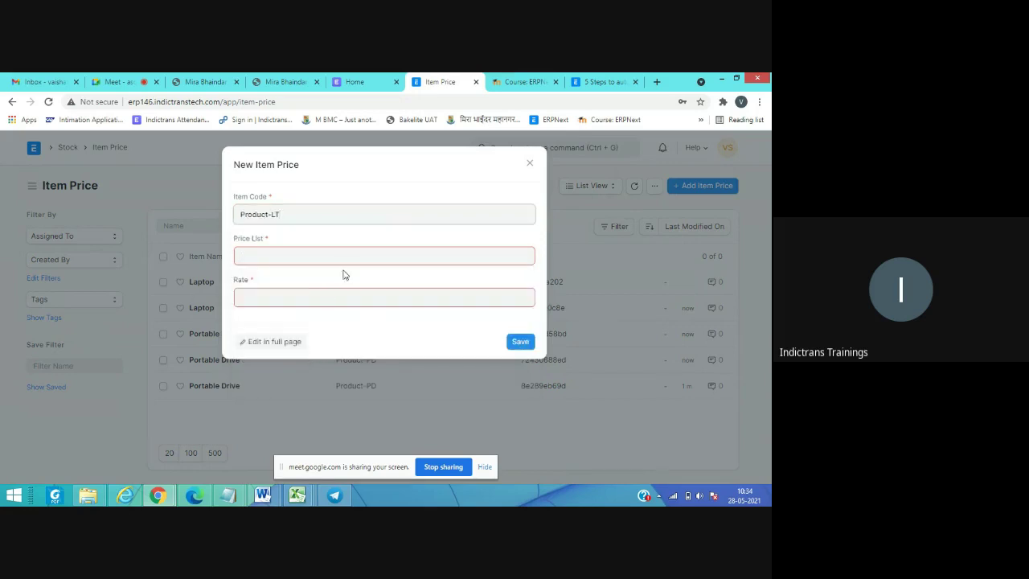
pyautogui.click(363, 253)
pyautogui.write('Silver')
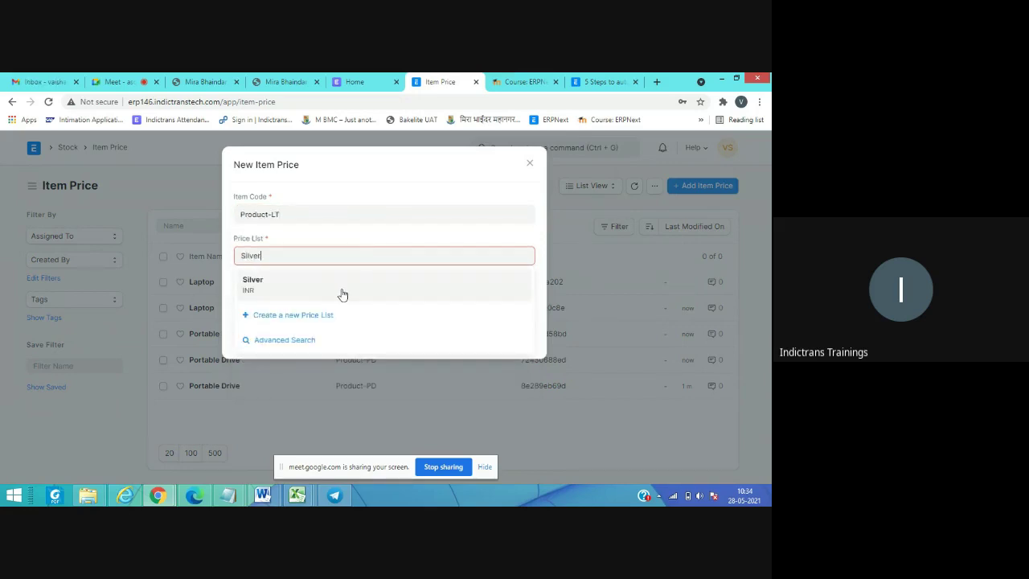
pyautogui.click(339, 294)
pyautogui.write('38000')
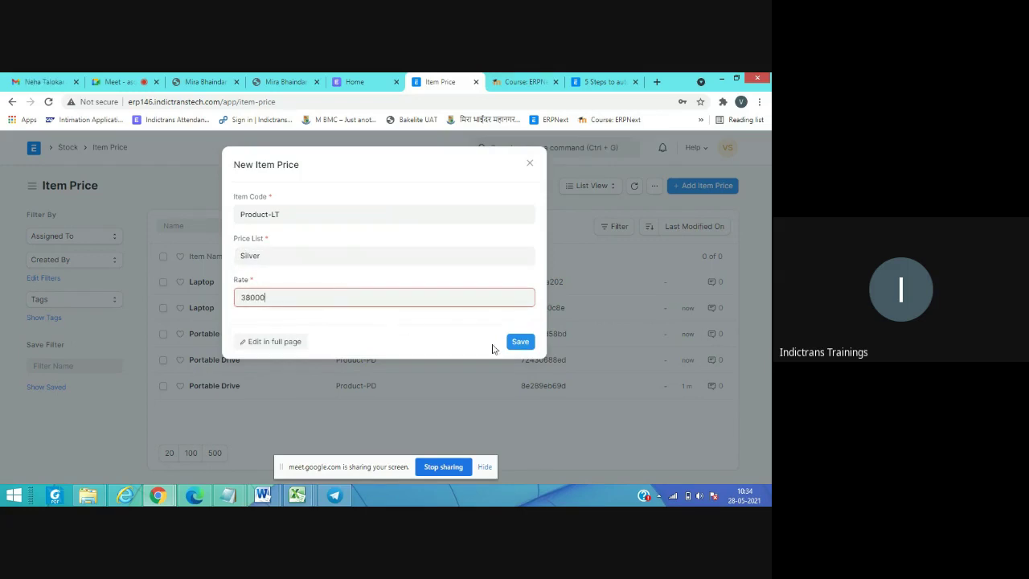
pyautogui.click(513, 341)
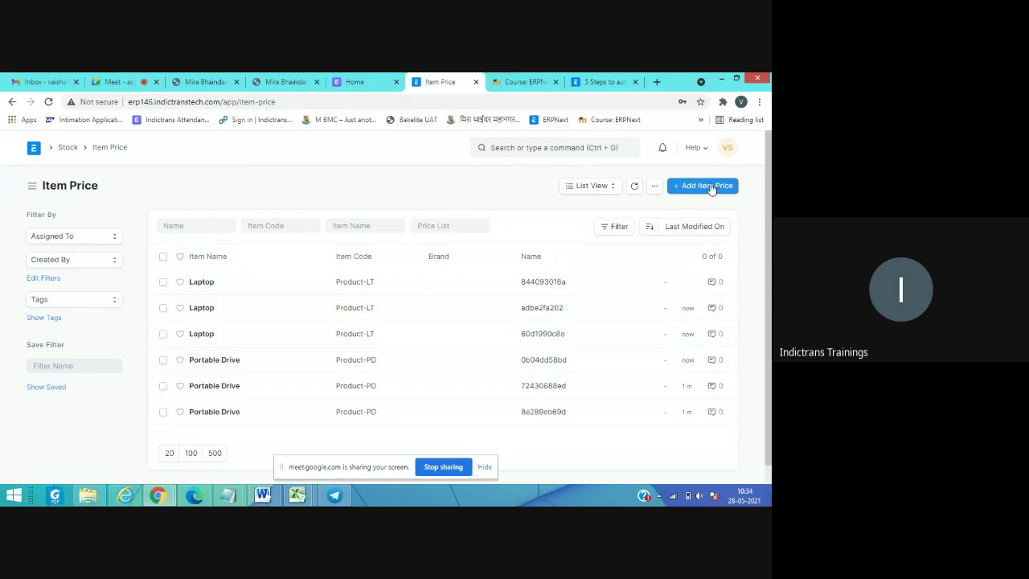
# - Save a Product-DT item price of 28500 in the Plantinum price list
pyautogui.click(711, 187)
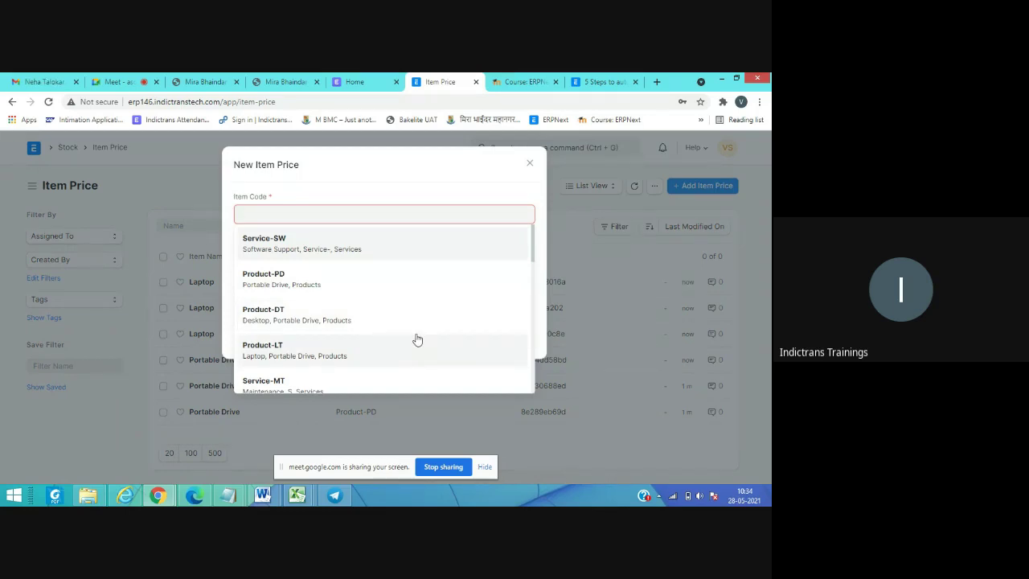
pyautogui.click(417, 325)
pyautogui.click(419, 256)
pyautogui.write('Pl')
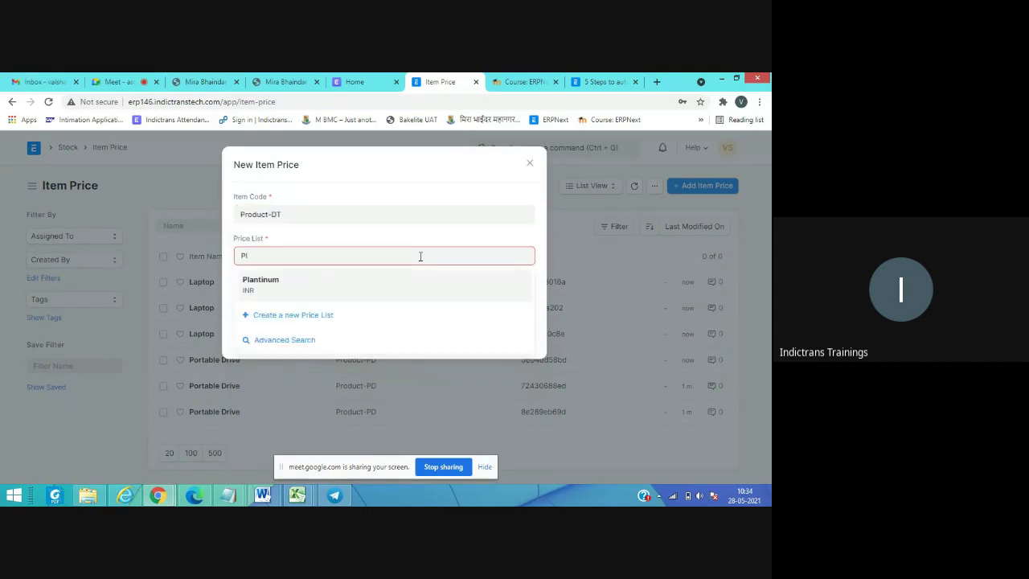
pyautogui.click(407, 288)
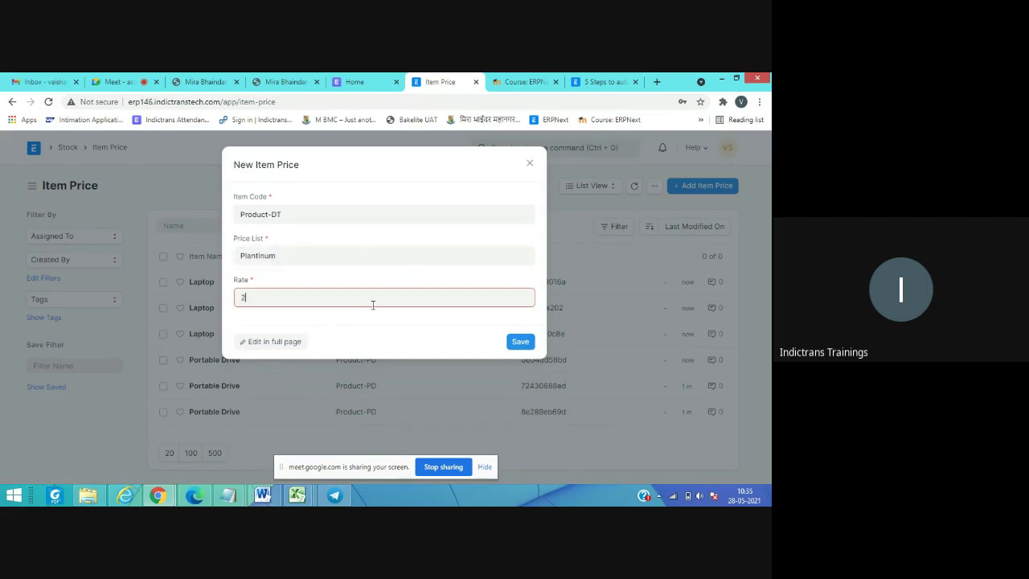
pyautogui.write('28500')
pyautogui.click(523, 342)
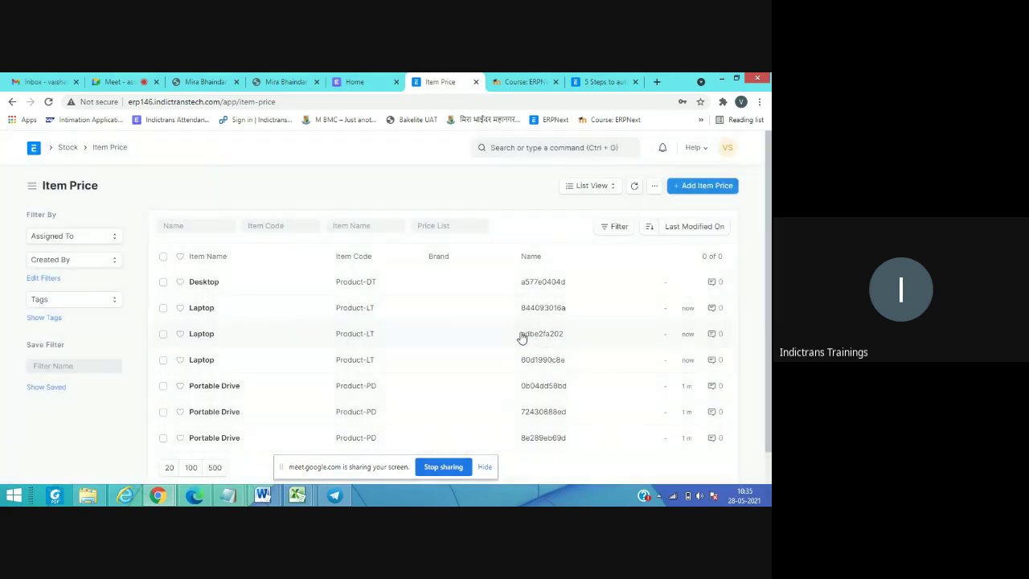
# - Add a Product-DT item price of 29,000 in the Gold price list
pyautogui.click(714, 185)
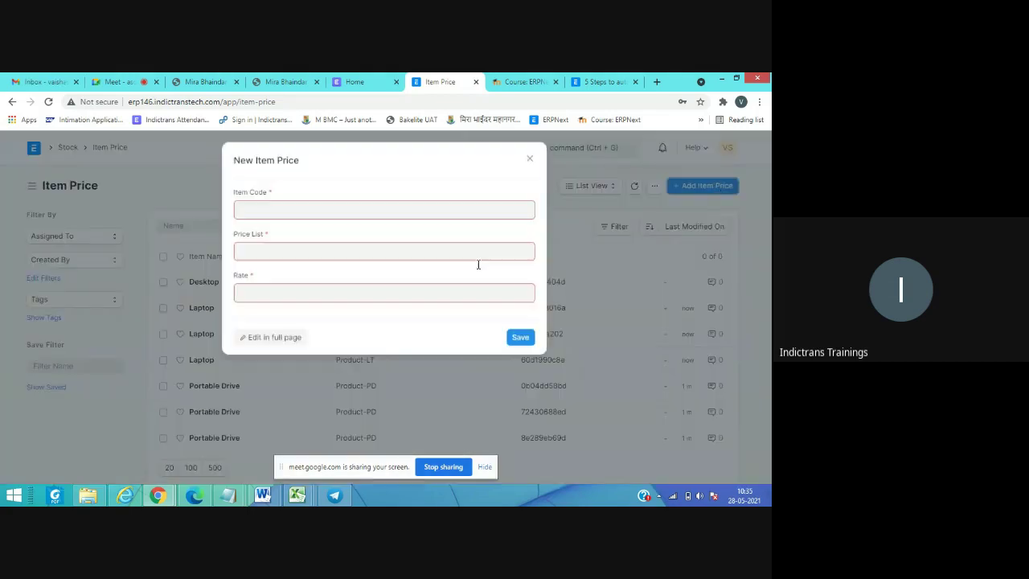
pyautogui.click(454, 213)
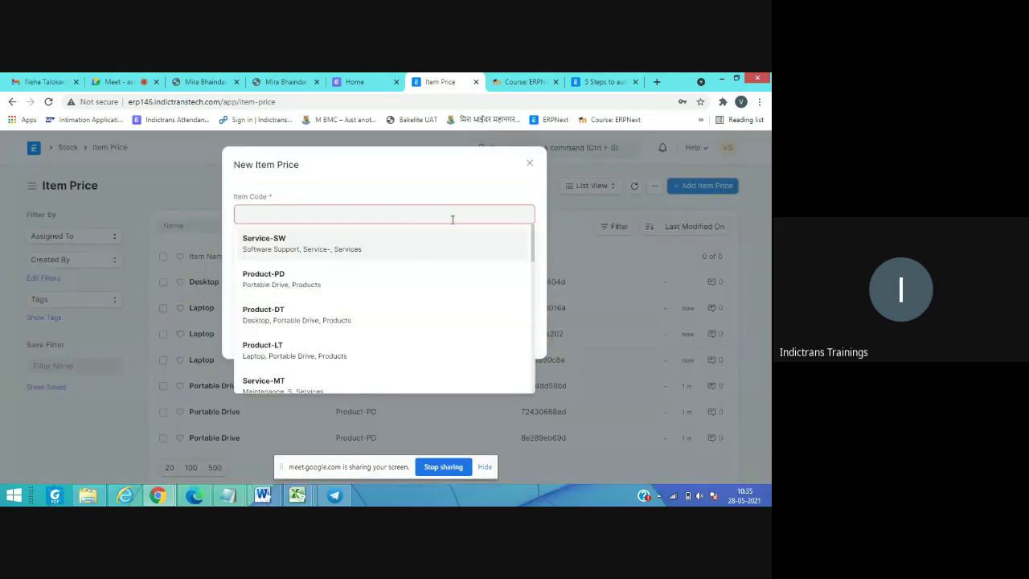
pyautogui.click(415, 316)
pyautogui.click(422, 254)
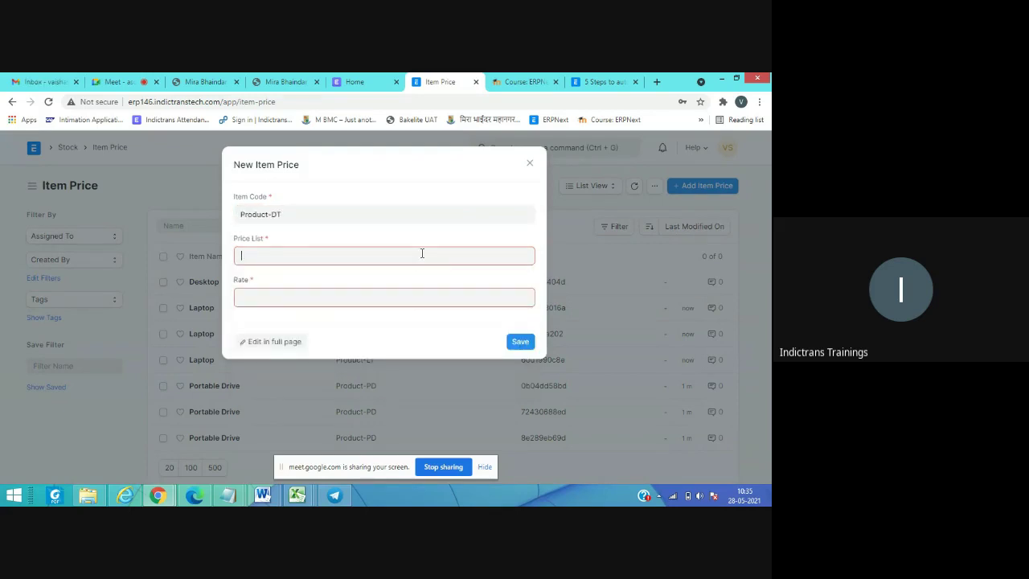
pyautogui.write('Go')
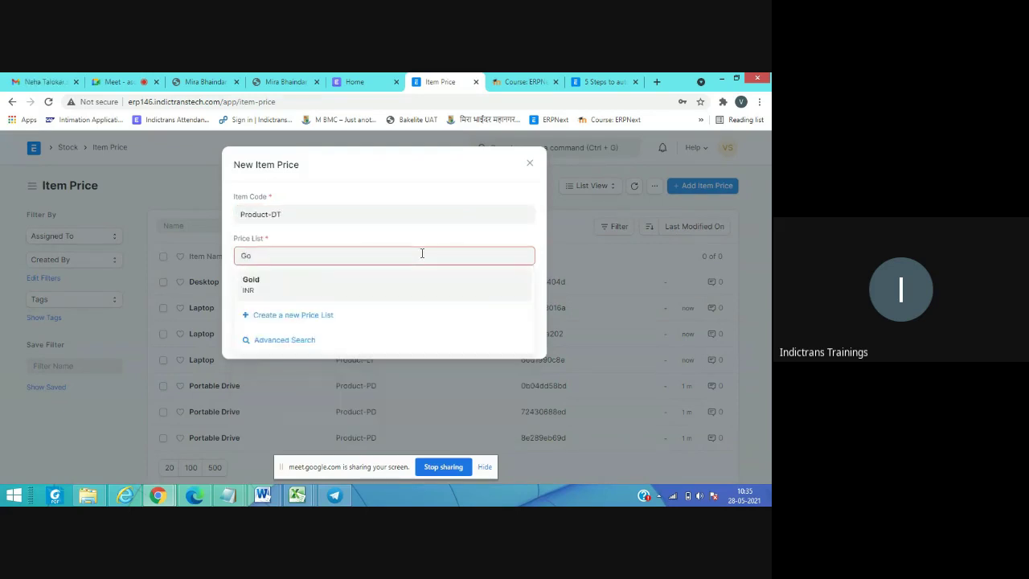
pyautogui.click(396, 293)
pyautogui.click(388, 297)
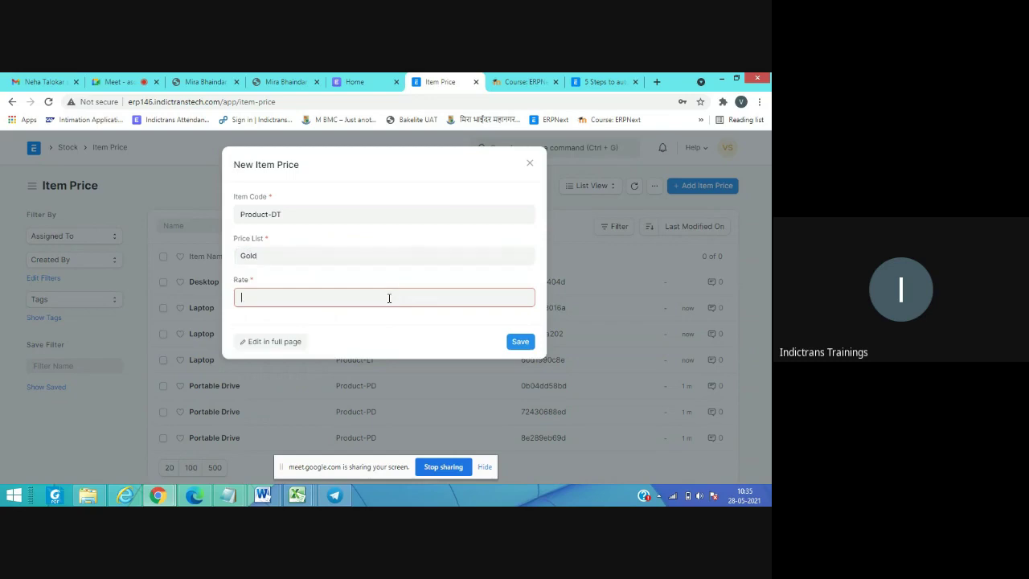
pyautogui.write('29000')
pyautogui.click(520, 341)
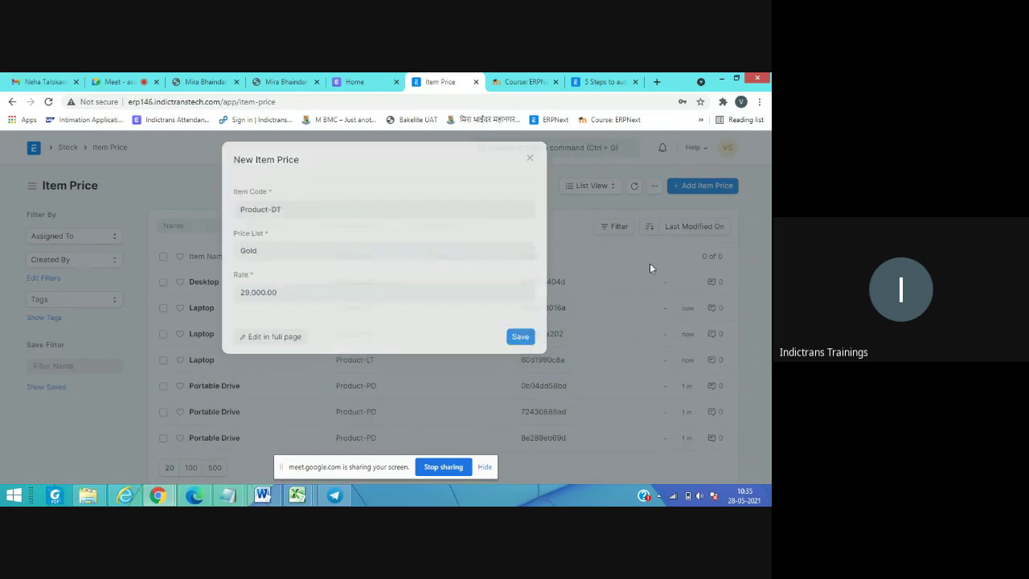
# - Add a Product-DT item price of 30,000 in the Silver price list
pyautogui.click(703, 186)
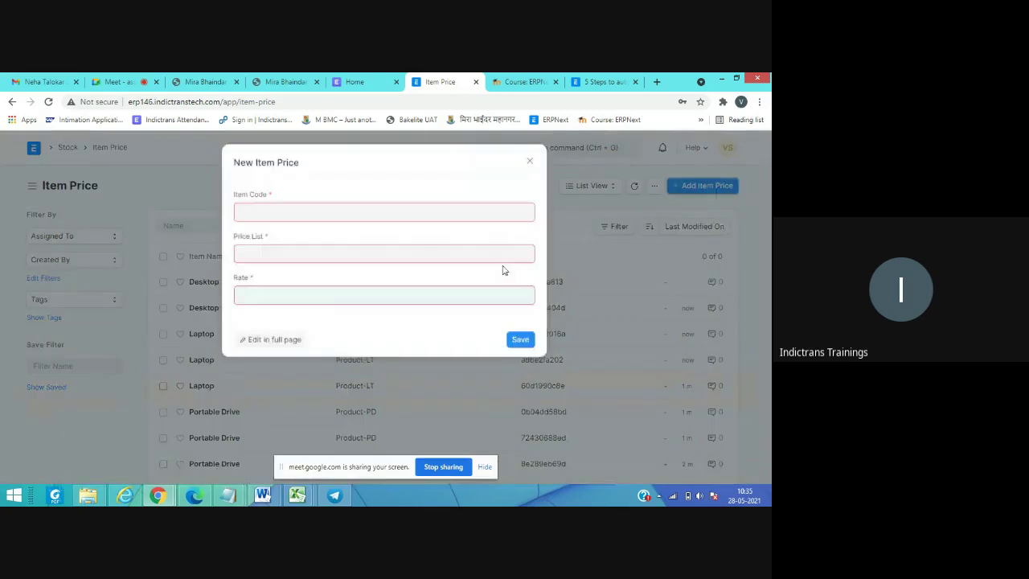
pyautogui.click(482, 214)
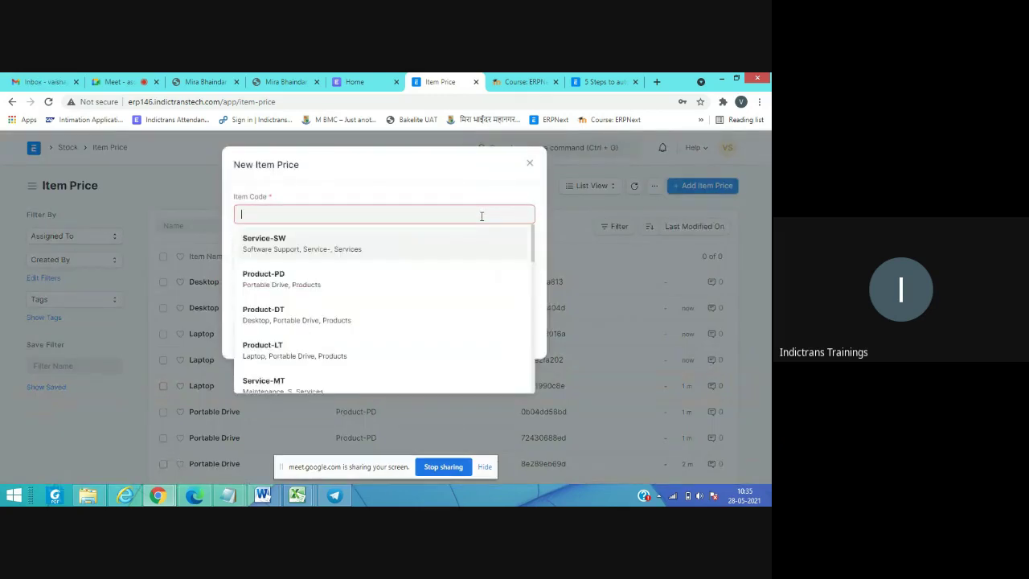
pyautogui.click(408, 336)
pyautogui.click(388, 256)
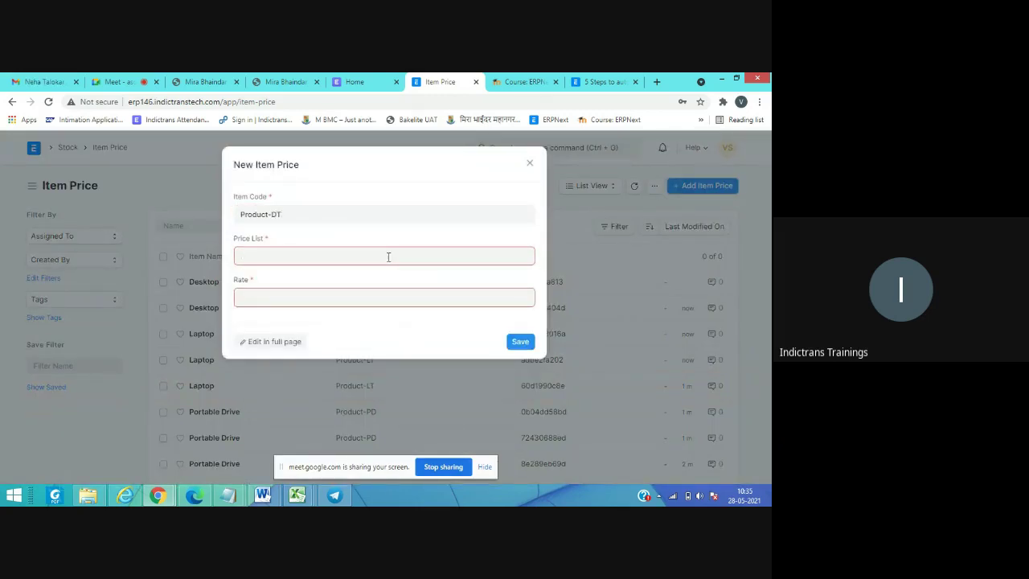
pyautogui.write('Si')
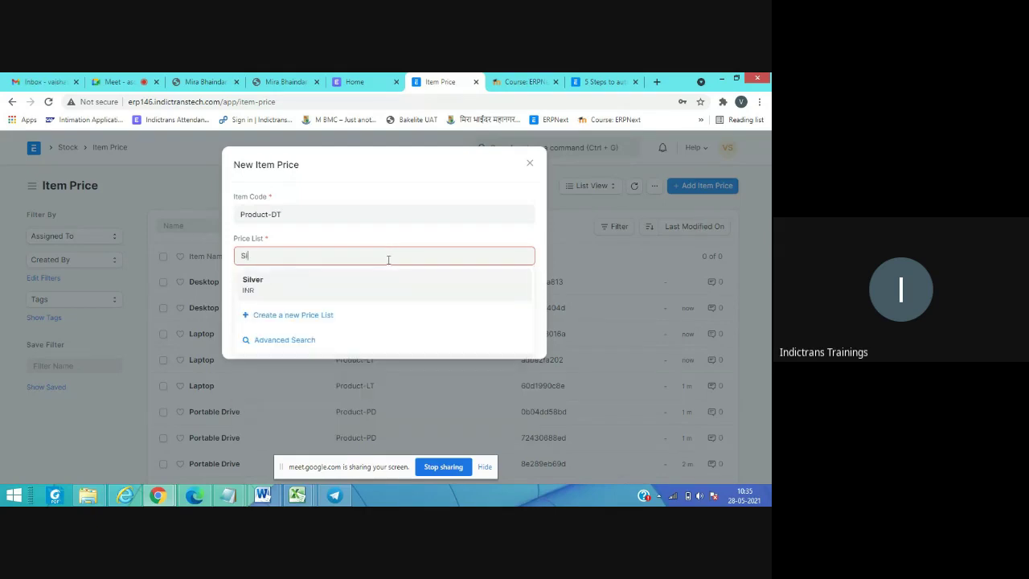
pyautogui.click(363, 285)
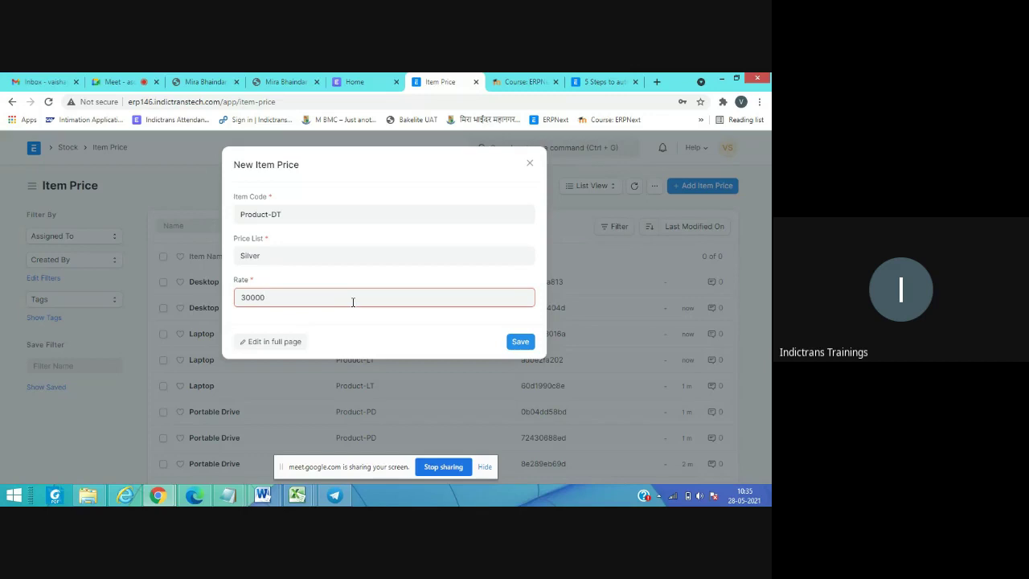
pyautogui.click(520, 341)
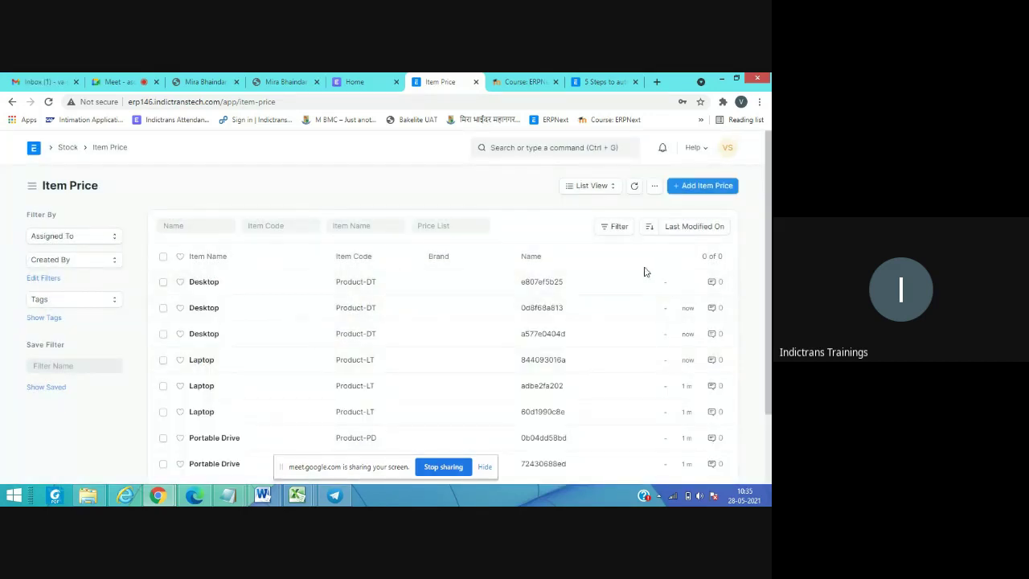
# - Save a Service-SW item price of 500 in the Plantinum price list
pyautogui.click(700, 186)
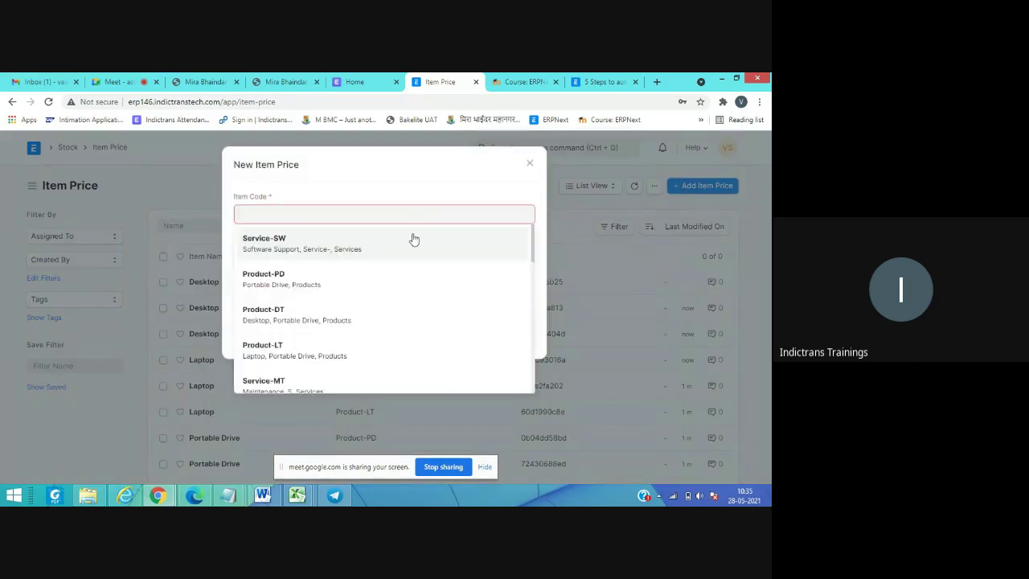
pyautogui.click(409, 244)
pyautogui.click(386, 253)
pyautogui.write('P')
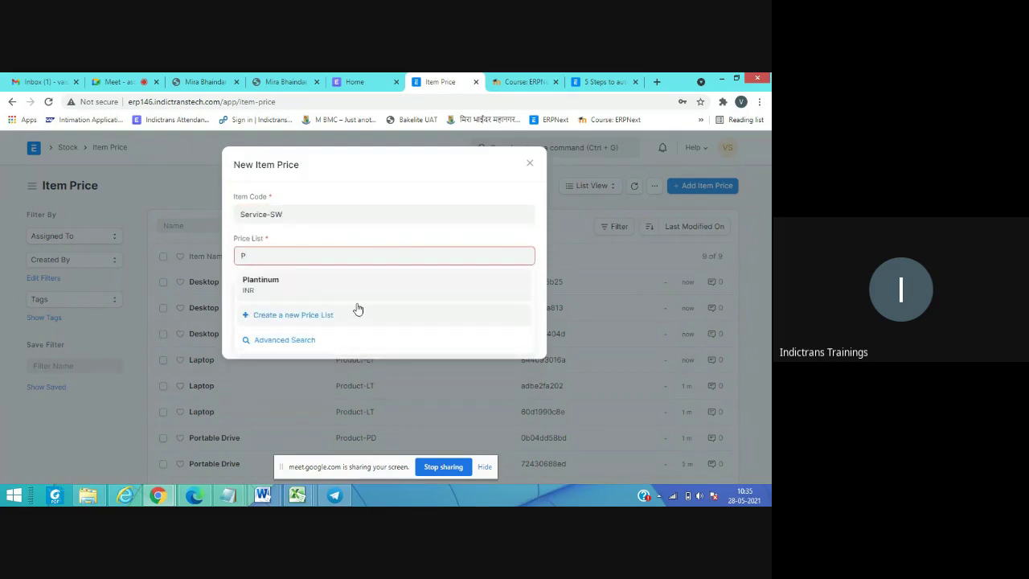
pyautogui.click(368, 293)
pyautogui.click(367, 298)
pyautogui.write('500')
pyautogui.click(523, 341)
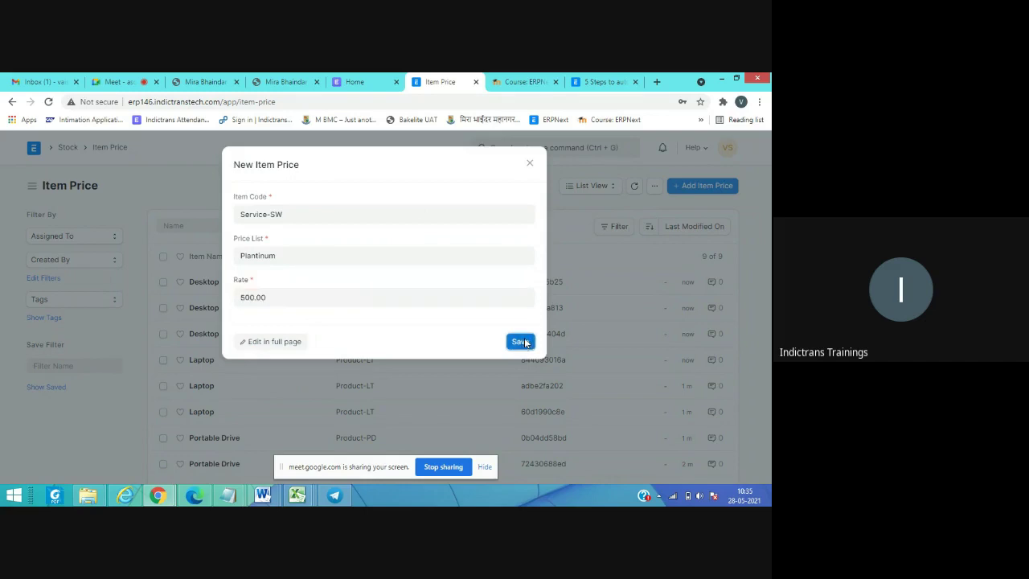
# - Add a Service-SW item price of 550 in the Gold price list
pyautogui.click(711, 186)
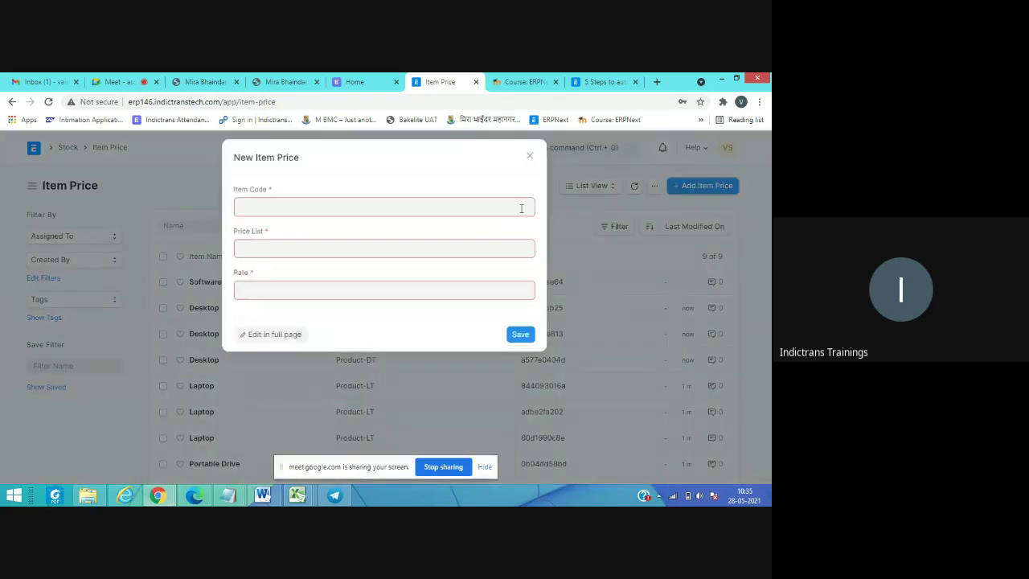
pyautogui.write('s')
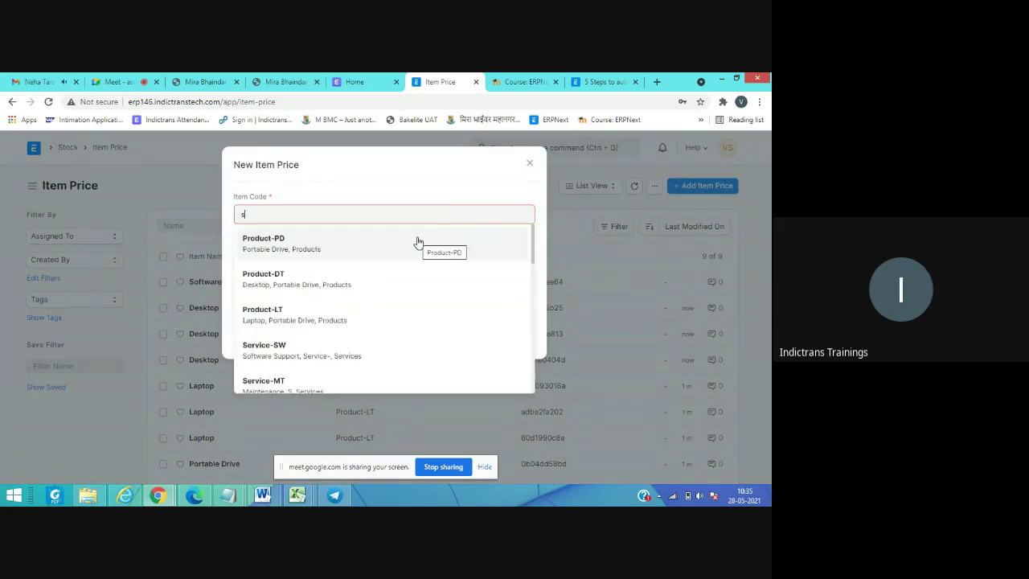
pyautogui.click(295, 360)
pyautogui.click(340, 255)
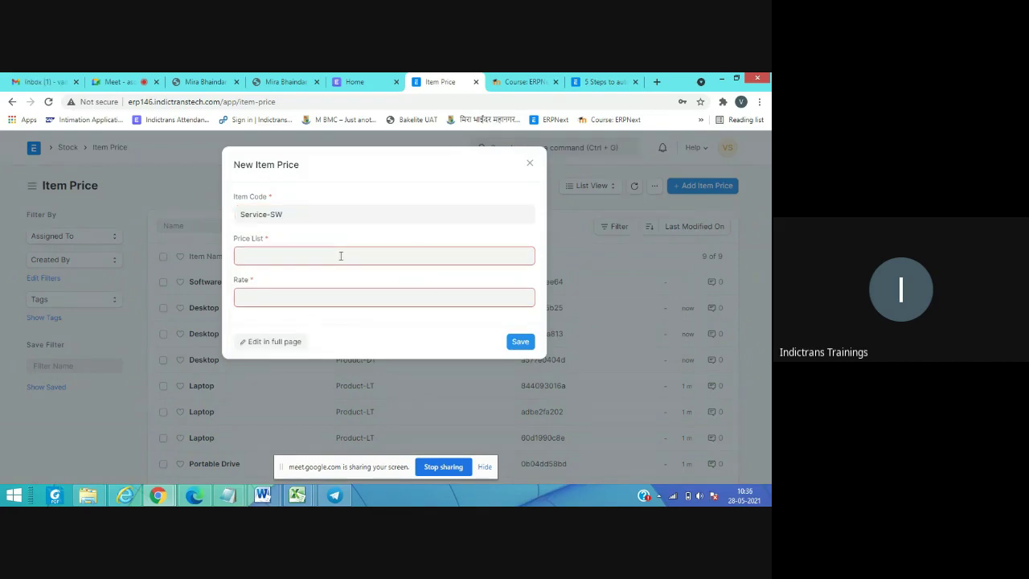
pyautogui.write('Gol')
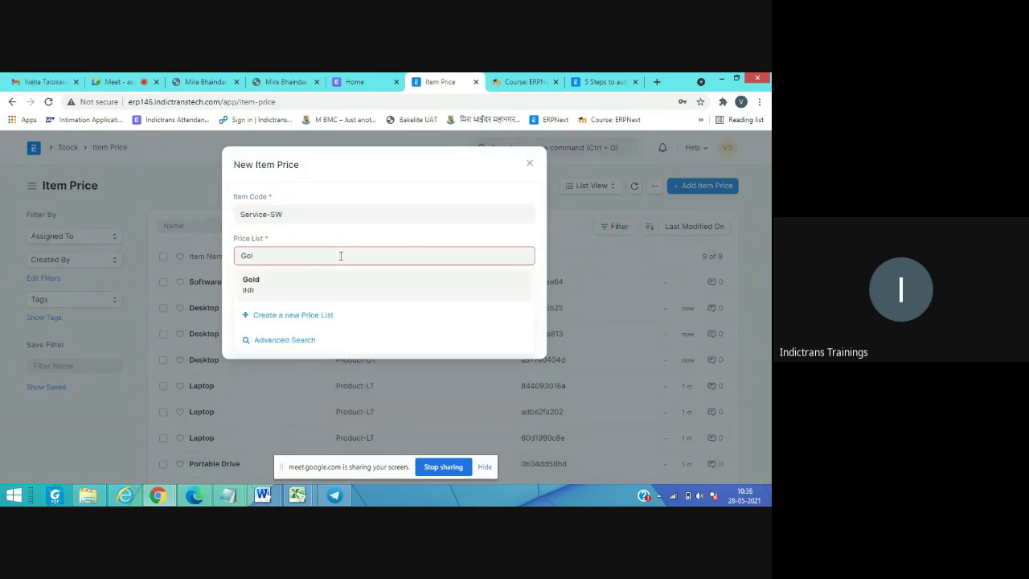
pyautogui.click(321, 285)
pyautogui.click(313, 299)
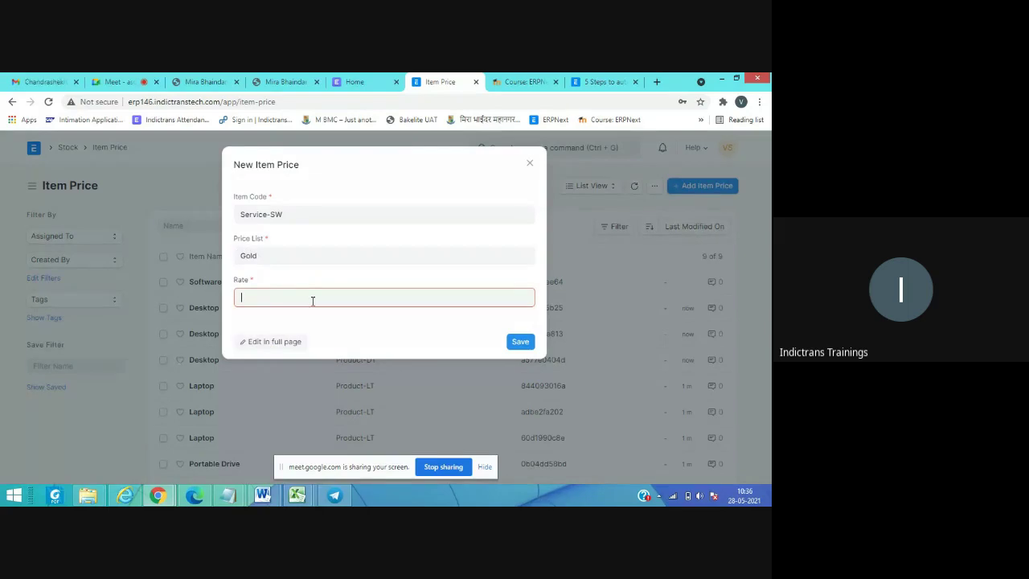
pyautogui.write('550')
pyautogui.click(519, 342)
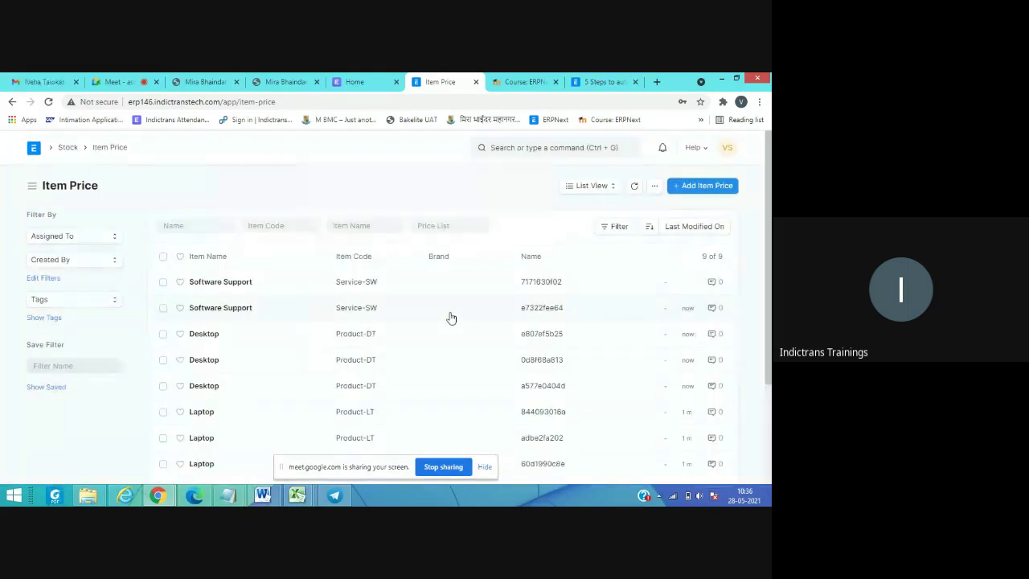
# - Add a Service-SW item price of 600 in the Silver price list
pyautogui.click(707, 190)
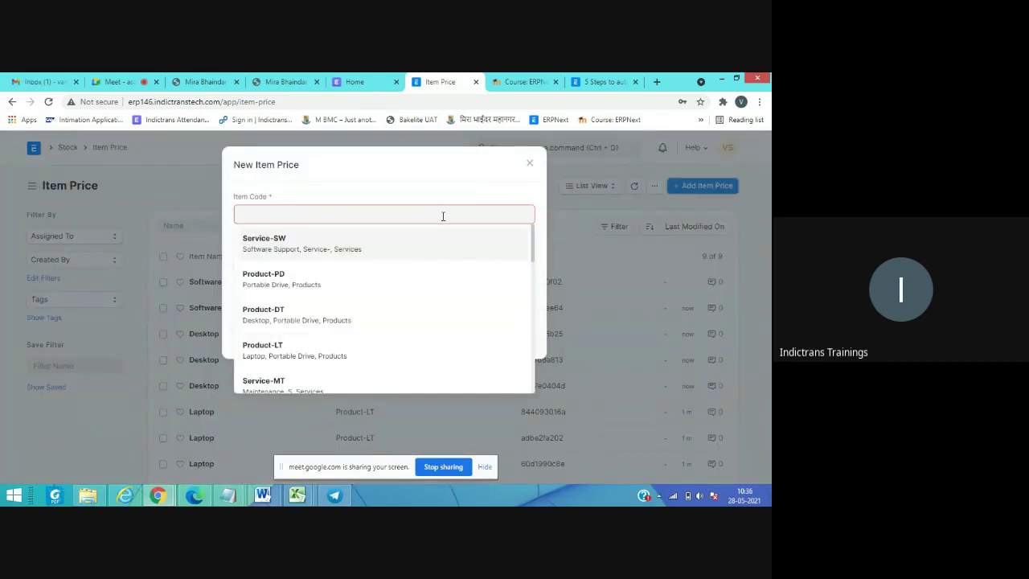
pyautogui.write('s')
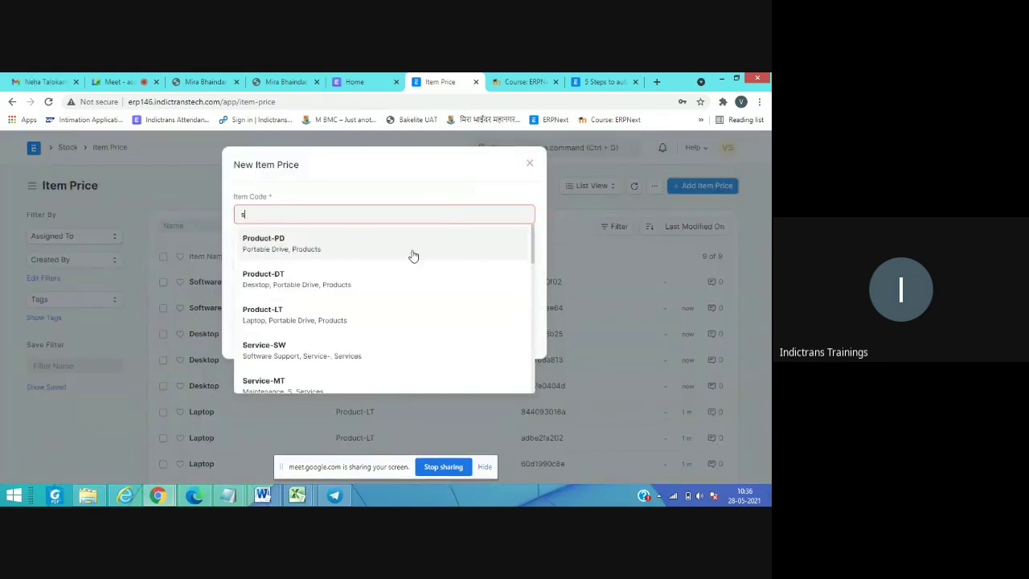
pyautogui.click(417, 360)
pyautogui.click(432, 258)
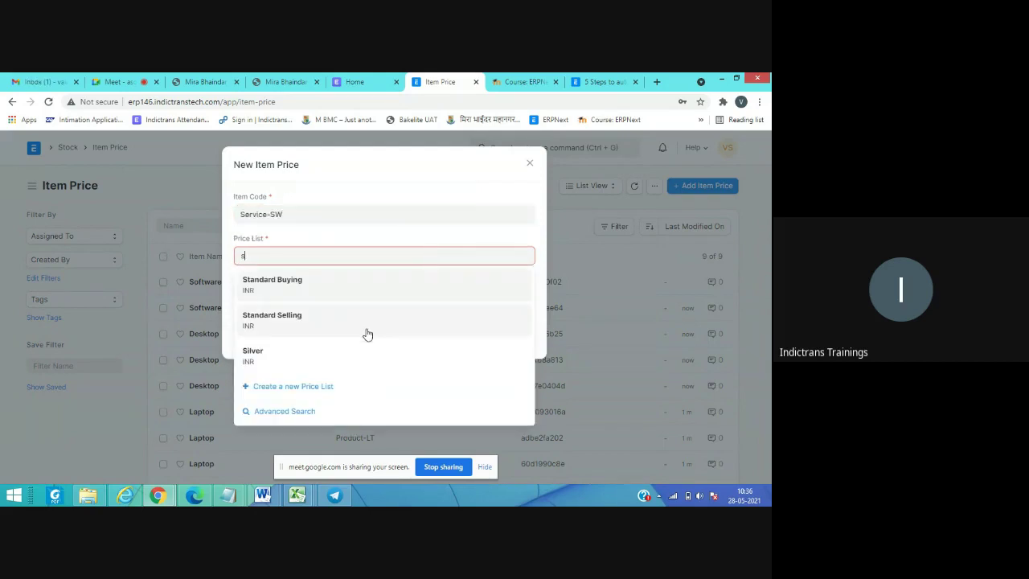
pyautogui.click(356, 366)
pyautogui.click(382, 295)
pyautogui.write('600')
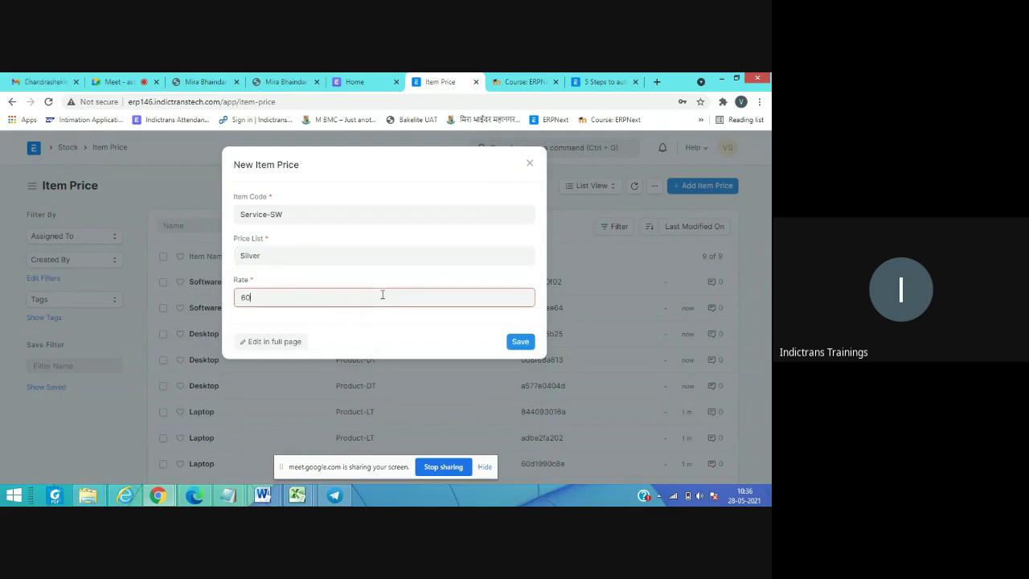
pyautogui.click(522, 346)
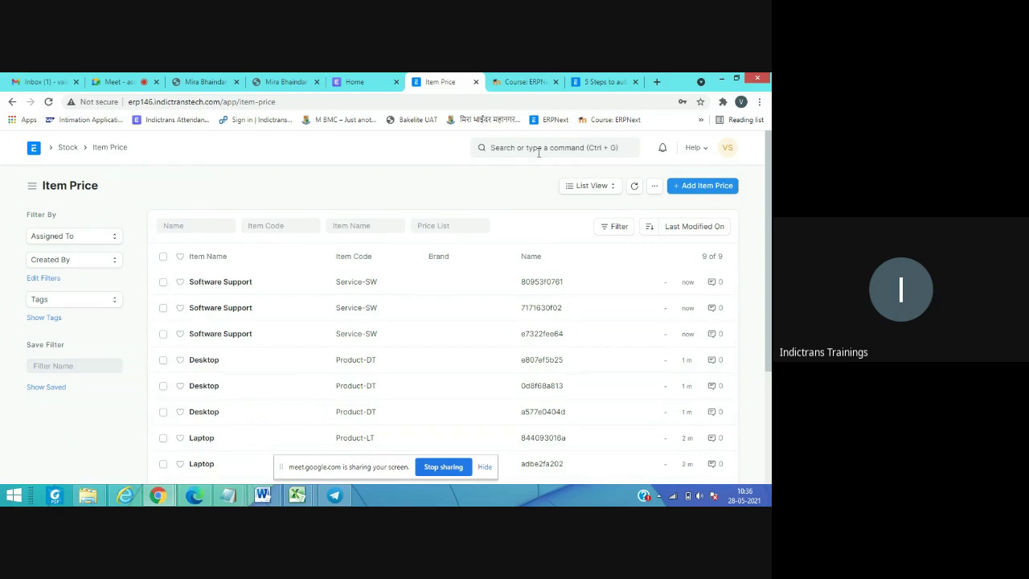
# - Search for 'Custo' and go to the Customer list
pyautogui.click(499, 150)
pyautogui.write('Custo')
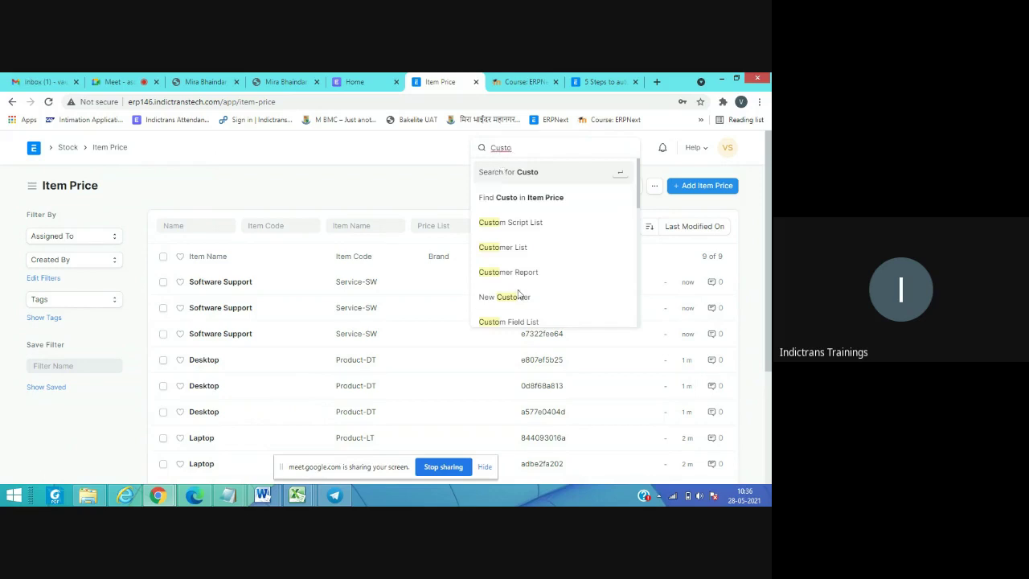
pyautogui.click(539, 248)
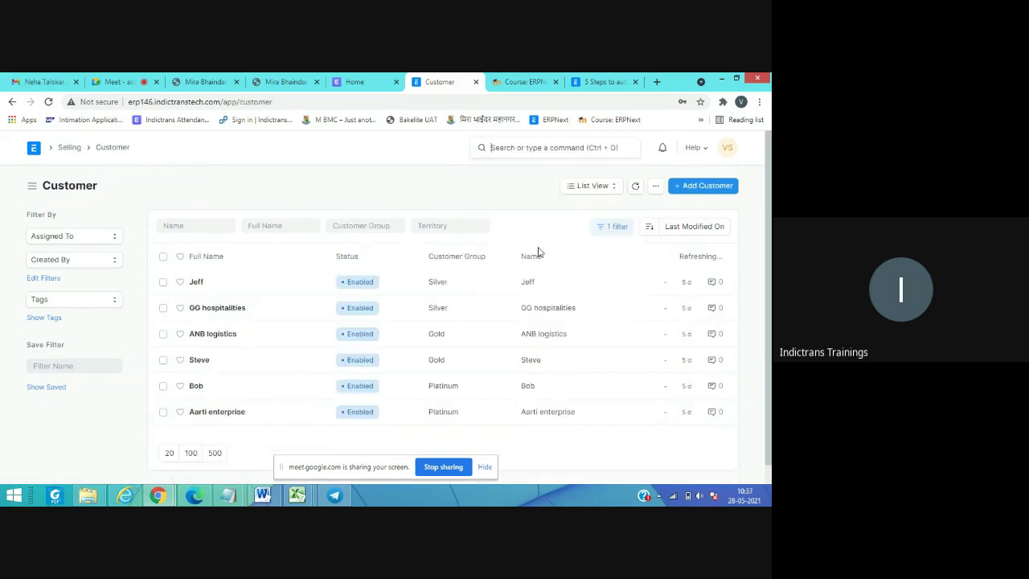
# - Open the fifth customer's record and follow its Opportunity connection
pyautogui.click(201, 390)
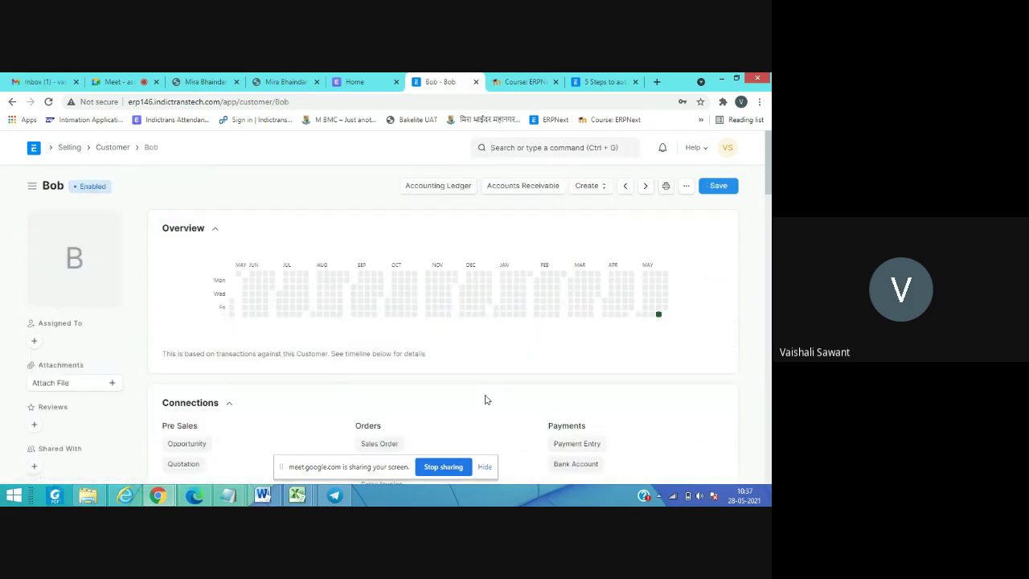
pyautogui.scroll(-3, 769, 207)
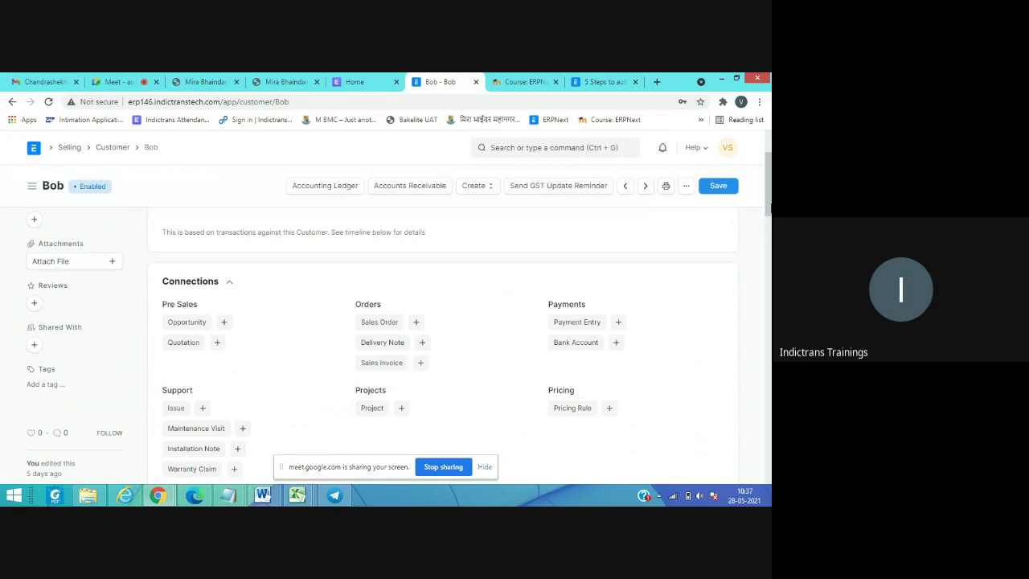
pyautogui.click(187, 324)
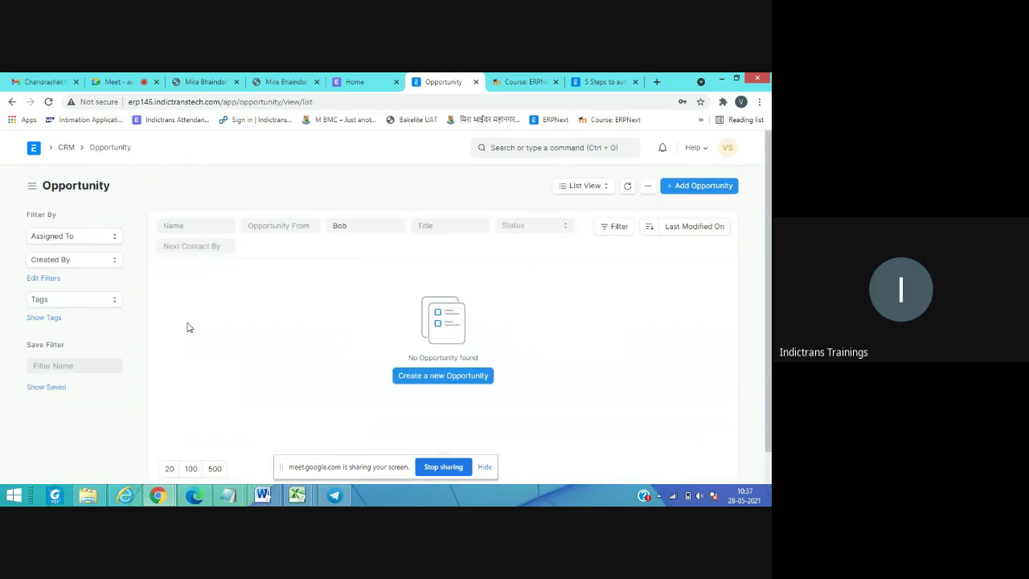
# - Start a new opportunity with Opportunity From set to Customer
pyautogui.click(449, 380)
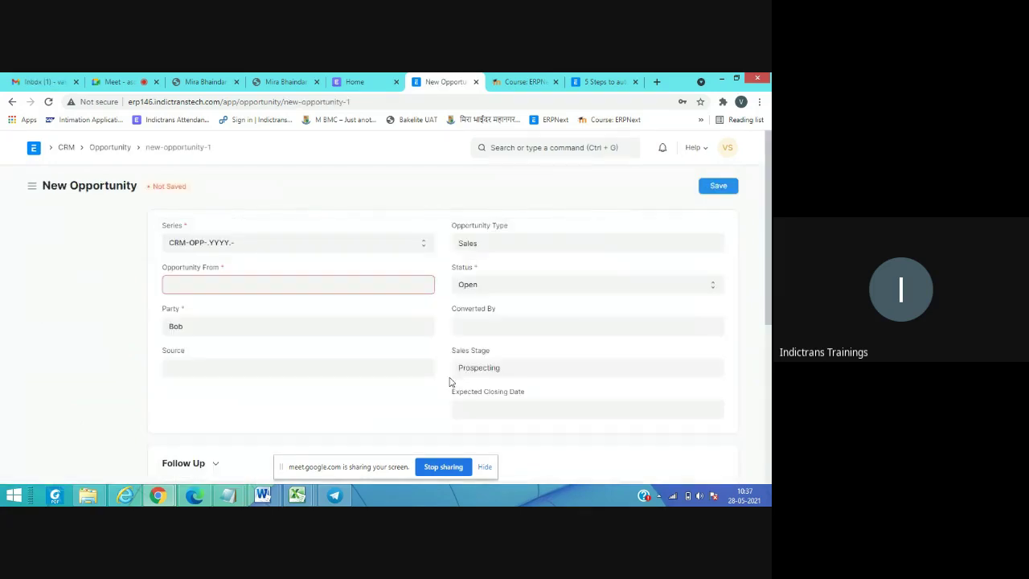
pyautogui.click(289, 284)
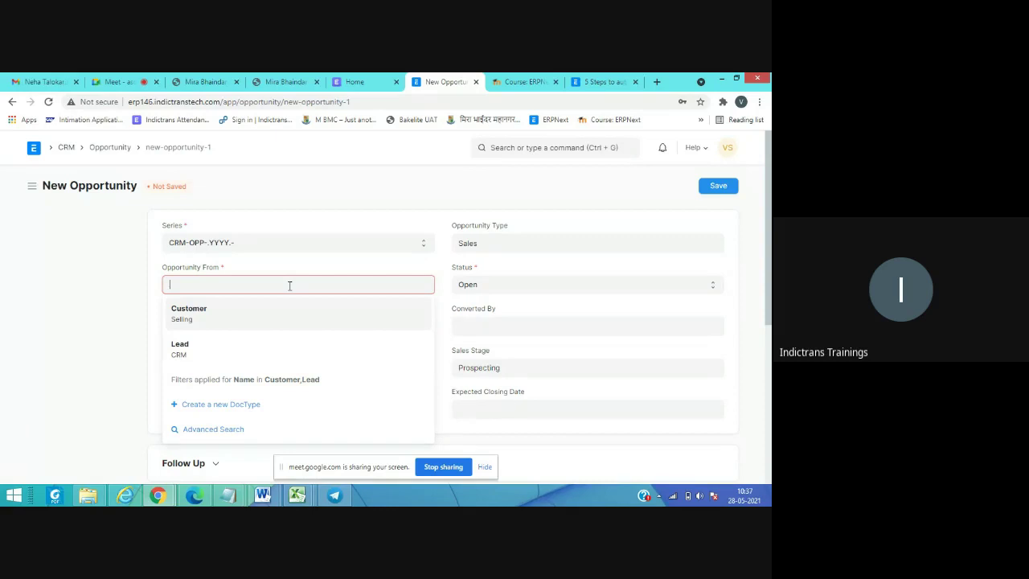
pyautogui.click(283, 318)
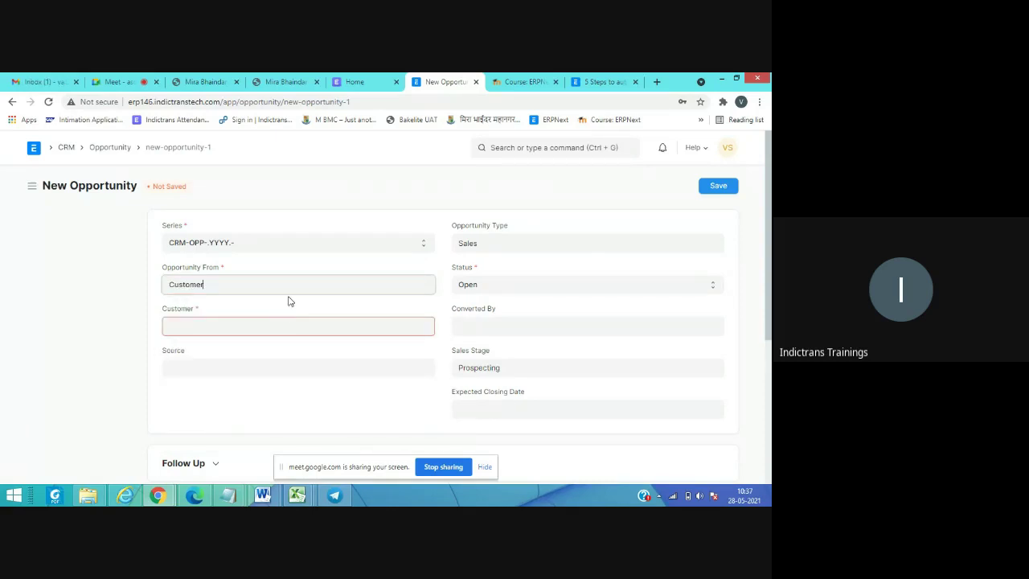
pyautogui.press('BackSpace')
pyautogui.press('BackSpace')
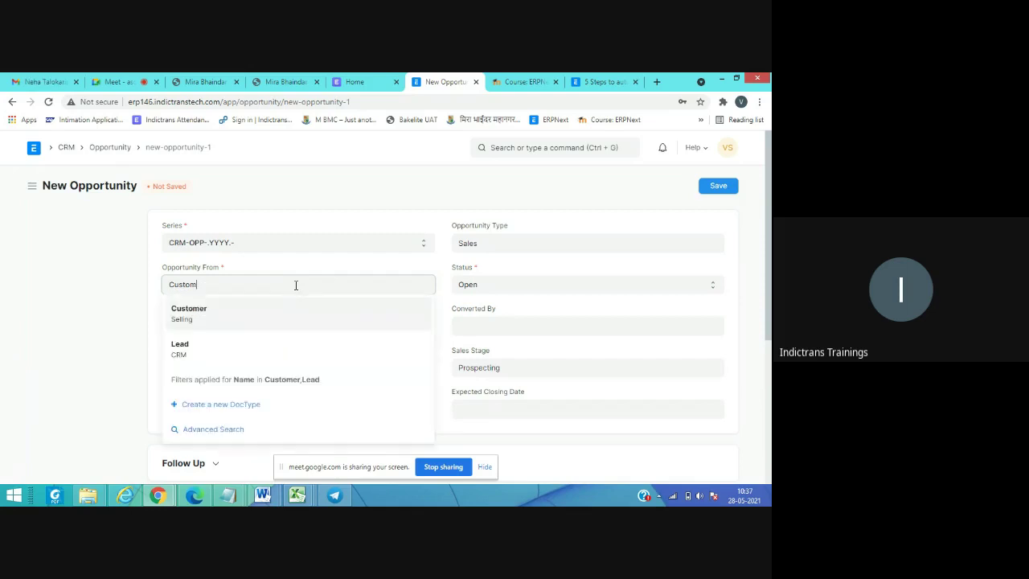
pyautogui.press('BackSpace')
pyautogui.press('BackSpace')
pyautogui.press('BackSpace')
pyautogui.press('BackSpace')
pyautogui.press('BackSpace')
pyautogui.press('BackSpace')
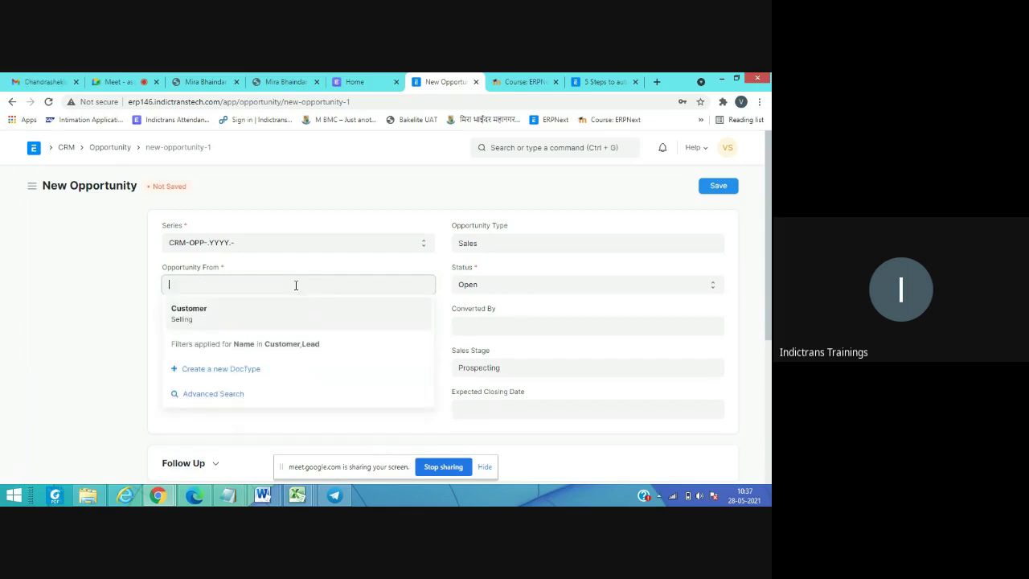
pyautogui.write('b')
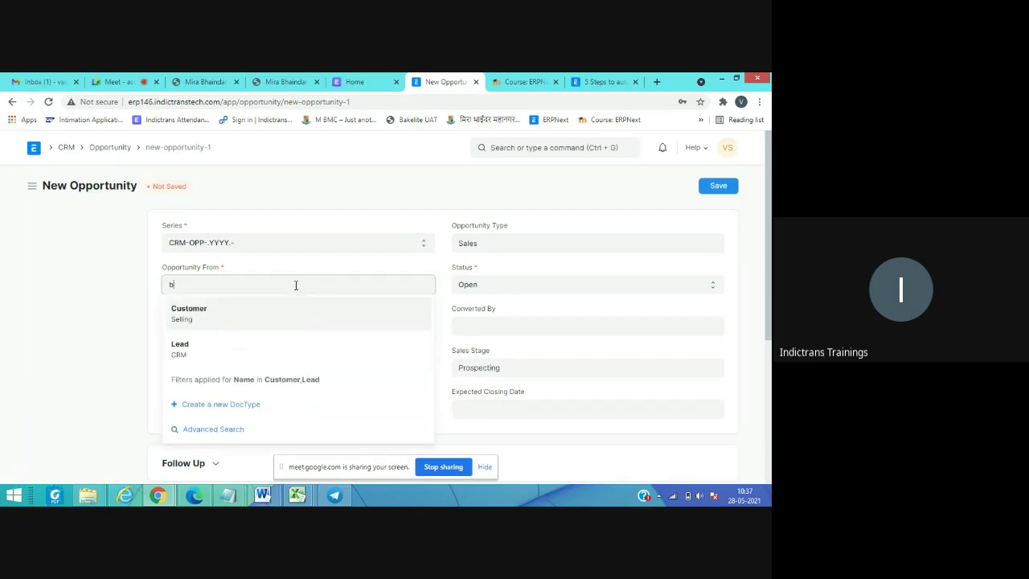
pyautogui.press('BackSpace')
pyautogui.click(274, 318)
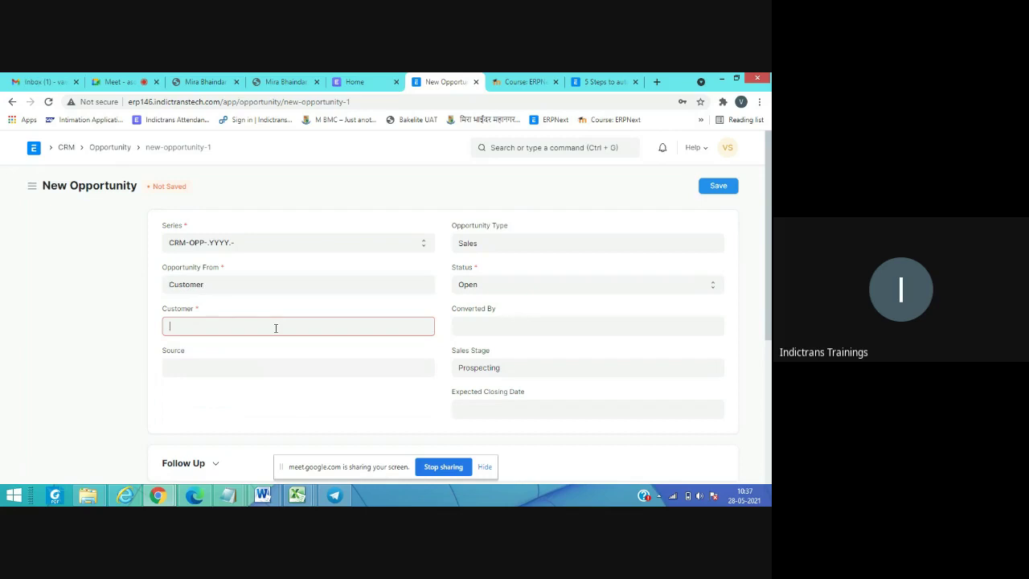
# - Select the customer and save the opportunity as CRM-OPP-2021-00001
pyautogui.write('bo')
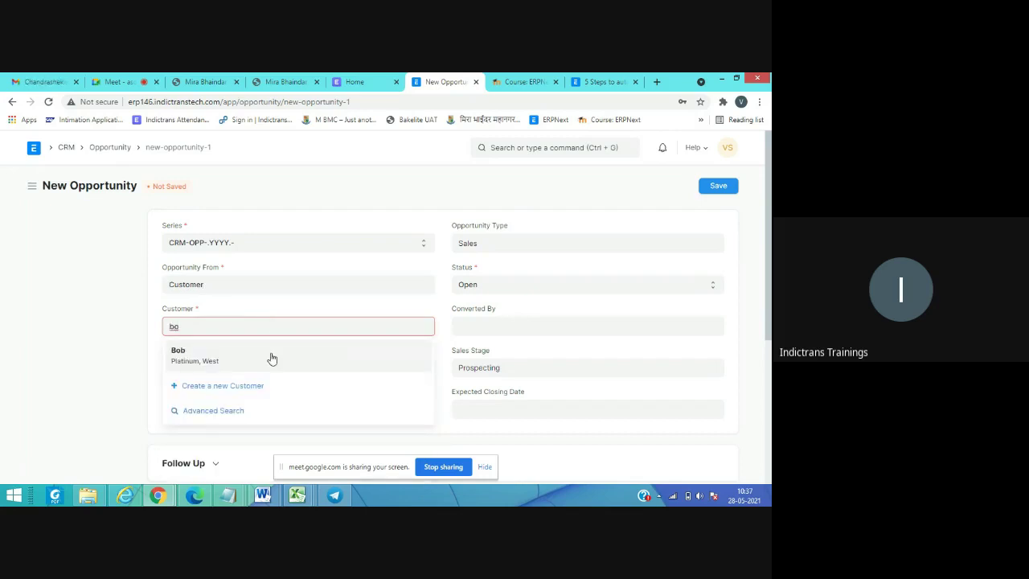
pyautogui.click(274, 360)
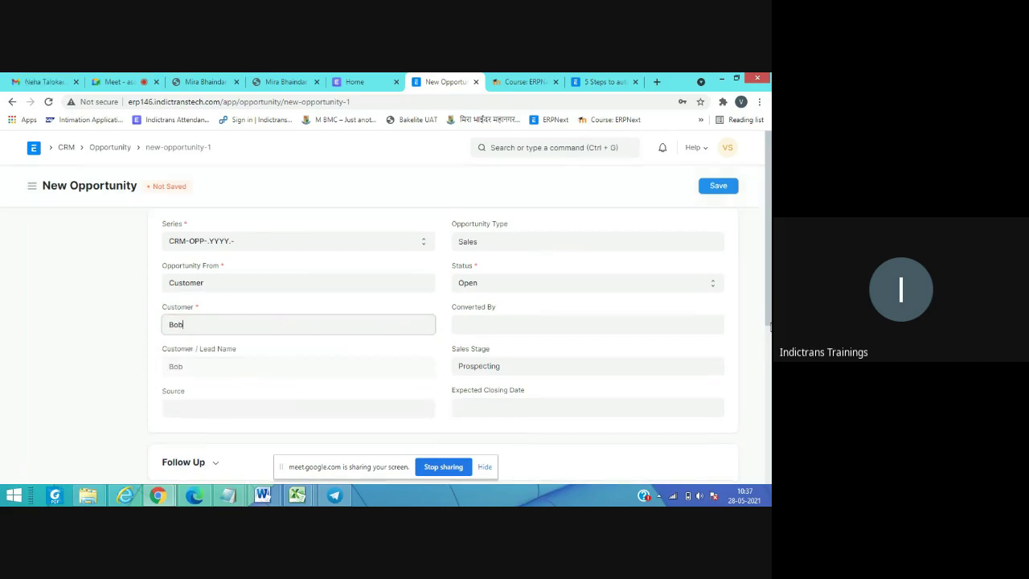
pyautogui.moveTo(770, 324)
pyautogui.mouseDown()
pyautogui.moveTo(771, 347)
pyautogui.moveTo(769, 330)
pyautogui.mouseUp()
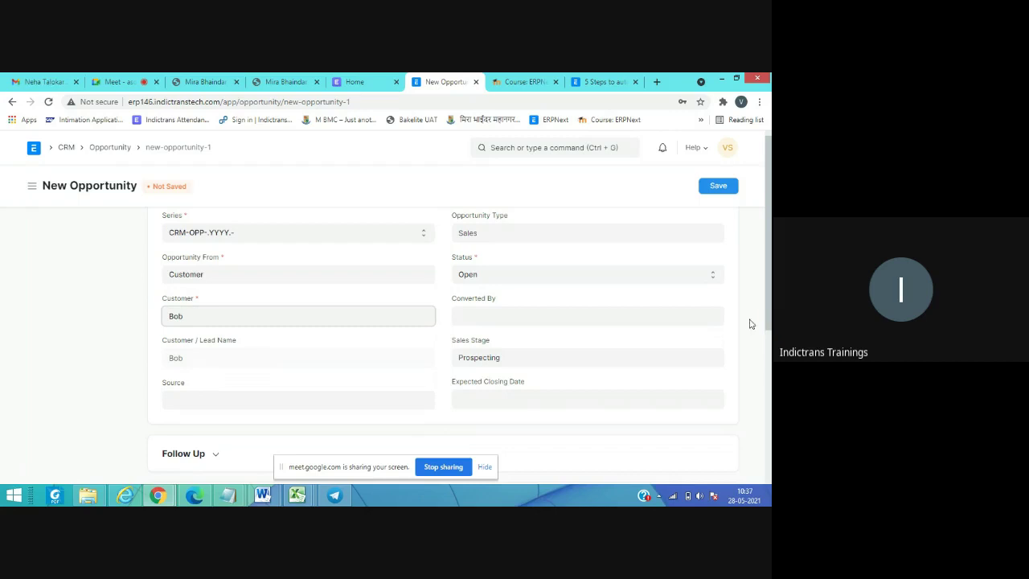
pyautogui.scroll(-1, 770, 325)
pyautogui.scroll(-3, 770, 325)
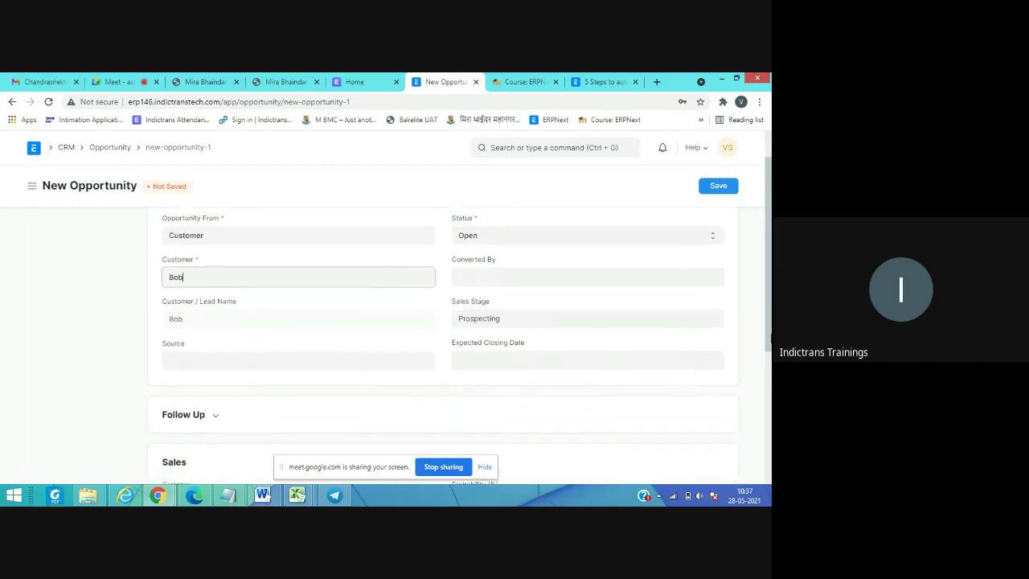
pyautogui.click(726, 189)
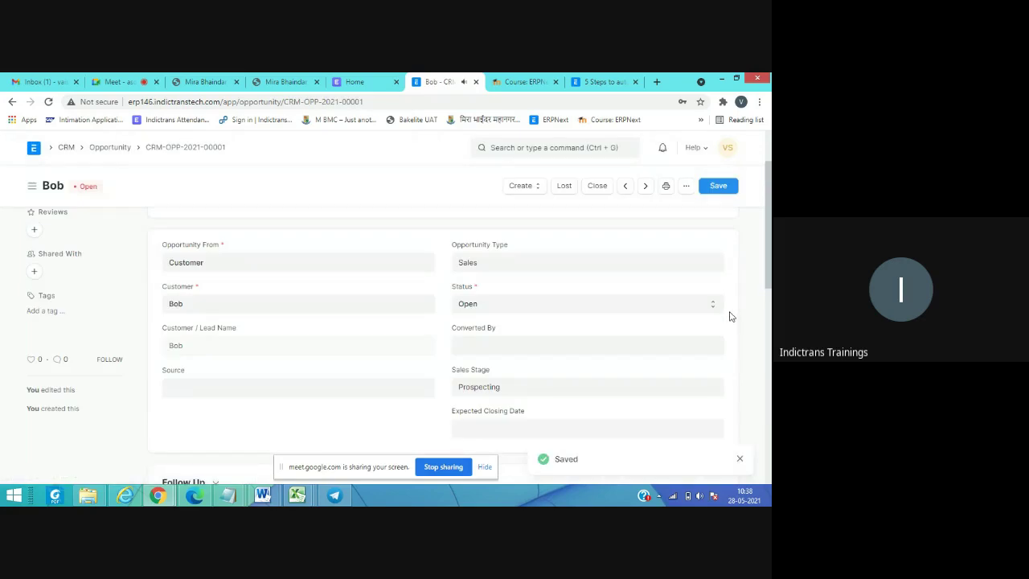
# - Create a Quotation from opportunity CRM-OPP-2021-00001
pyautogui.moveTo(770, 281)
pyautogui.mouseDown()
pyautogui.moveTo(770, 346)
pyautogui.moveTo(767, 283)
pyautogui.mouseUp()
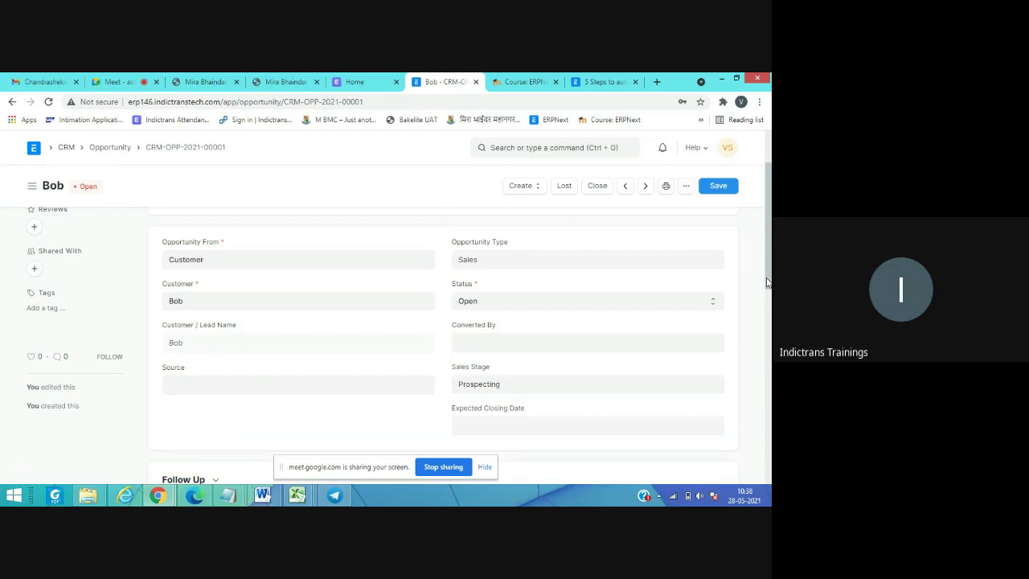
pyautogui.click(522, 186)
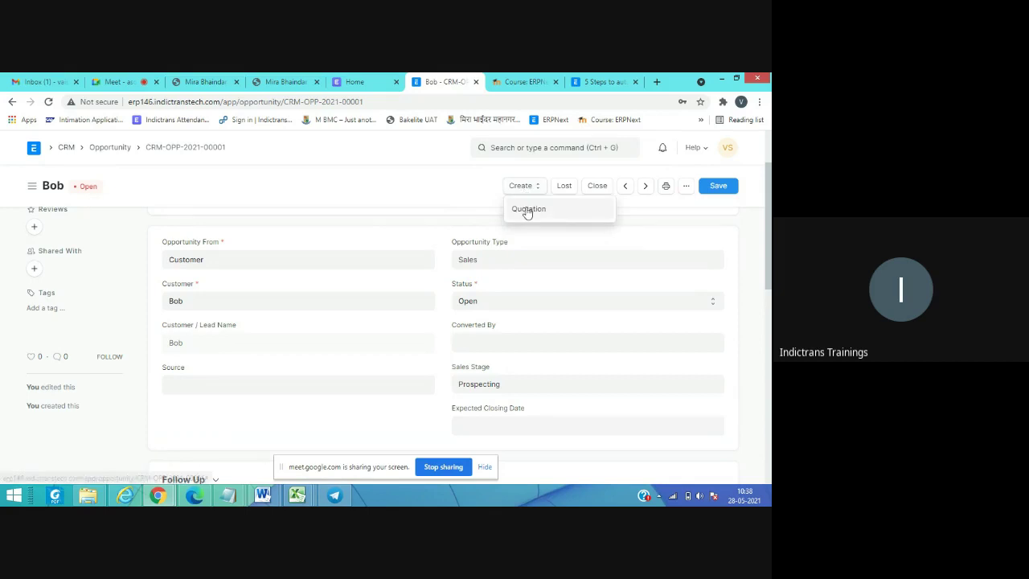
pyautogui.click(528, 209)
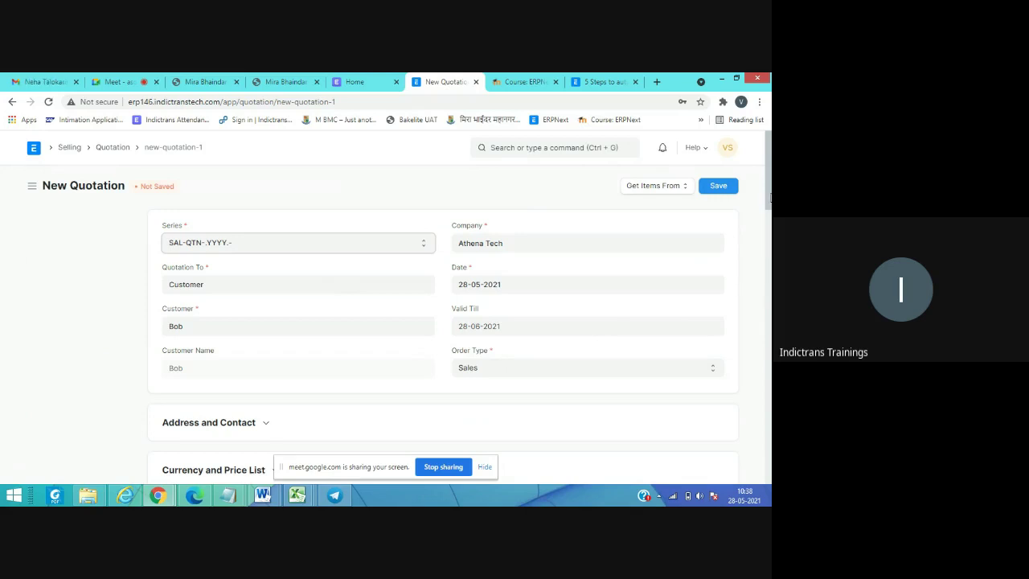
# - Change the new quotation's price list from Standard Selling to Plantinum
pyautogui.scroll(-3, 770, 233)
pyautogui.moveTo(769, 239)
pyautogui.mouseDown()
pyautogui.moveTo(770, 258)
pyautogui.moveTo(770, 250)
pyautogui.mouseUp()
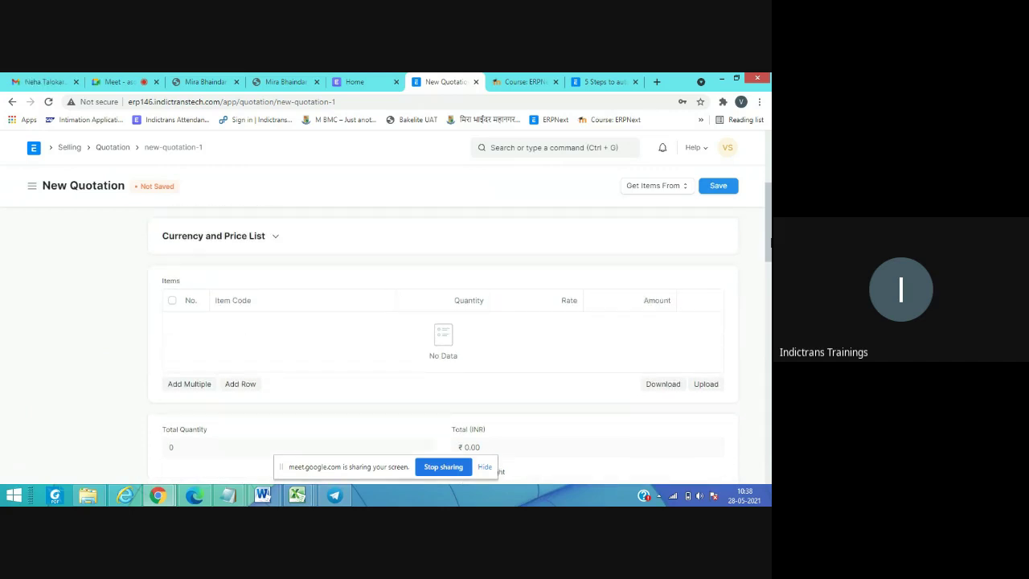
pyautogui.scroll(1, 769, 240)
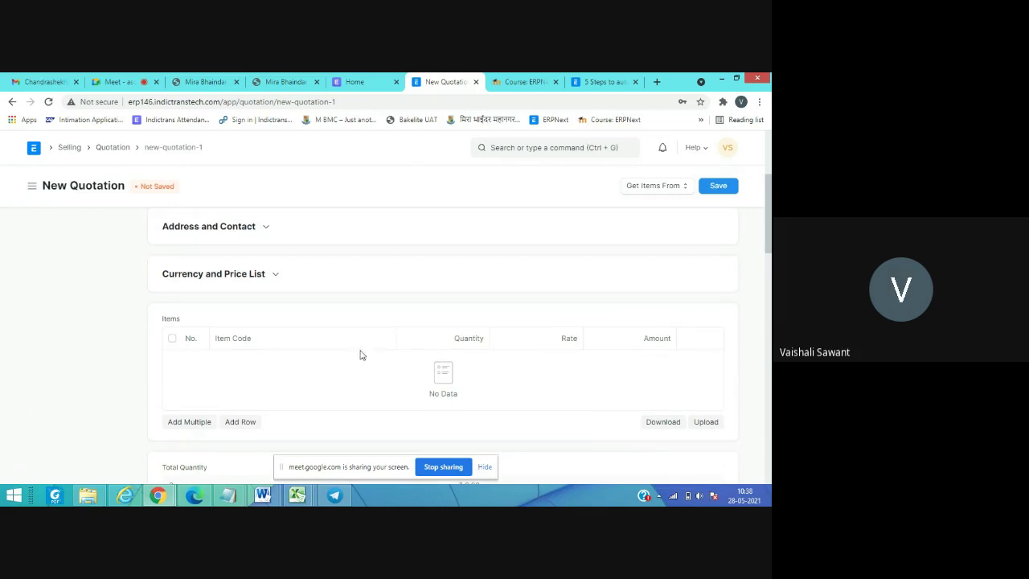
pyautogui.click(275, 276)
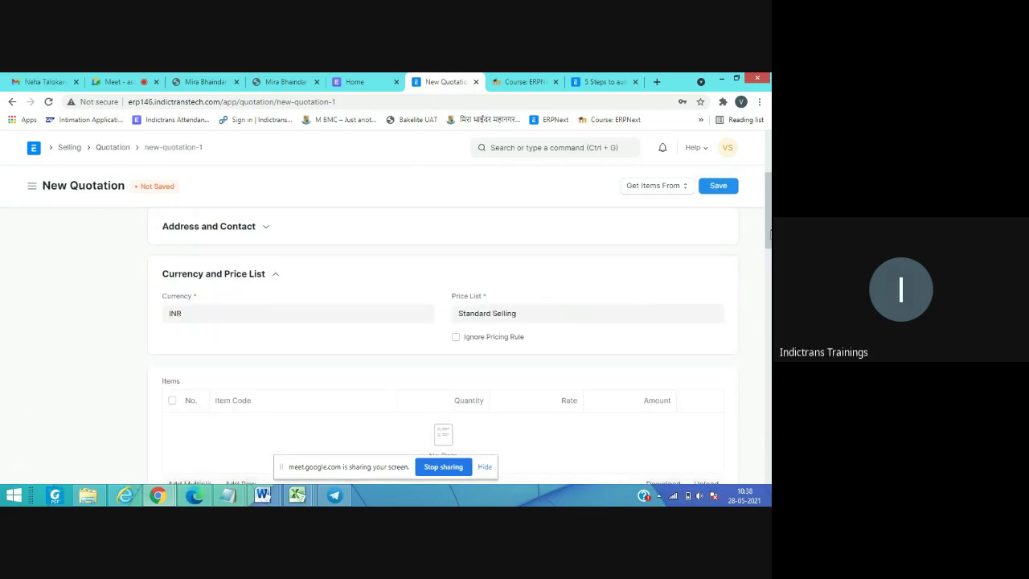
pyautogui.click(703, 314)
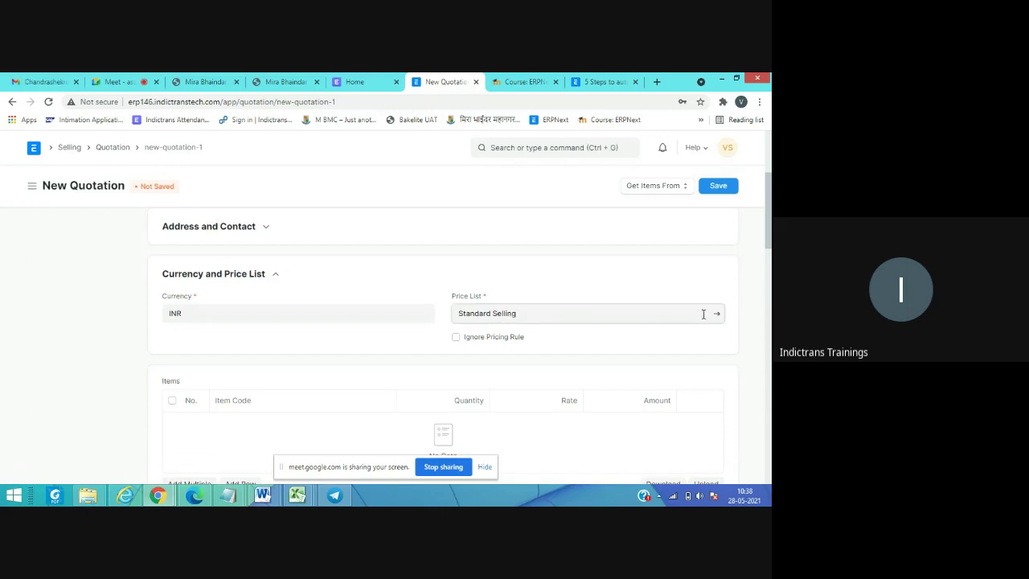
pyautogui.press('BackSpace')
pyautogui.press('BackSpace')
pyautogui.press('BackSpace')
pyautogui.press('BackSpace')
pyautogui.press('BackSpace')
pyautogui.press('BackSpace')
pyautogui.press('BackSpace')
pyautogui.press('BackSpace')
pyautogui.press('BackSpace')
pyautogui.press('BackSpace')
pyautogui.press('BackSpace')
pyautogui.press('BackSpace')
pyautogui.press('BackSpace')
pyautogui.press('BackSpace')
pyautogui.press('BackSpace')
pyautogui.write('P')
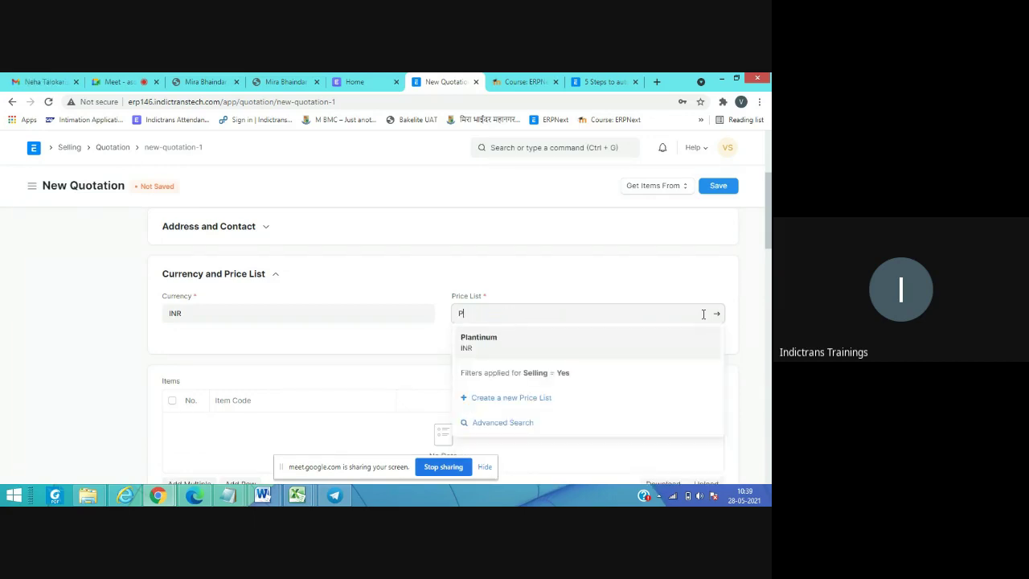
pyautogui.click(663, 345)
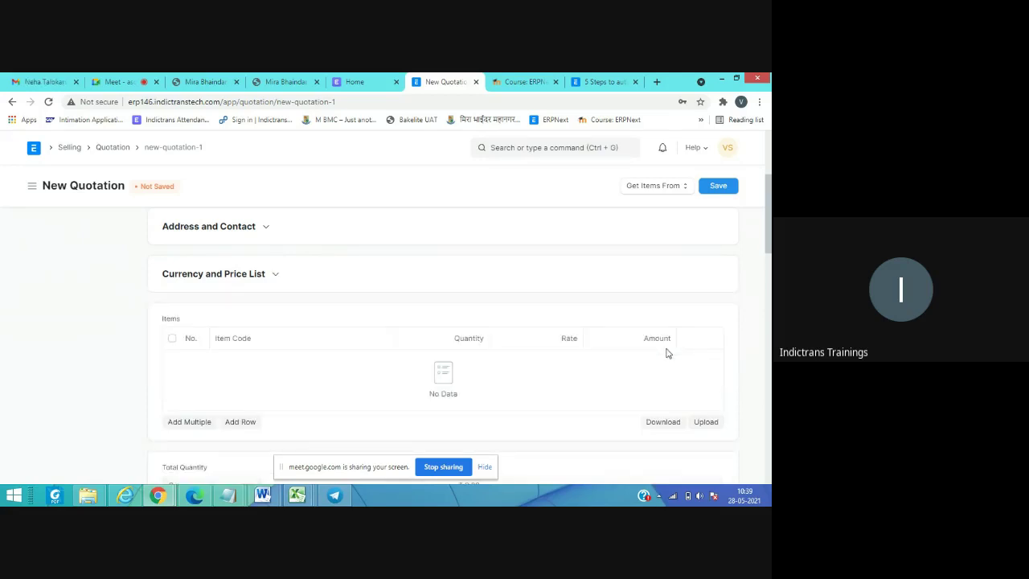
# - Add Product-LT: Laptop as the quotation's first item row
pyautogui.click(242, 425)
pyautogui.scroll(-2, 236, 424)
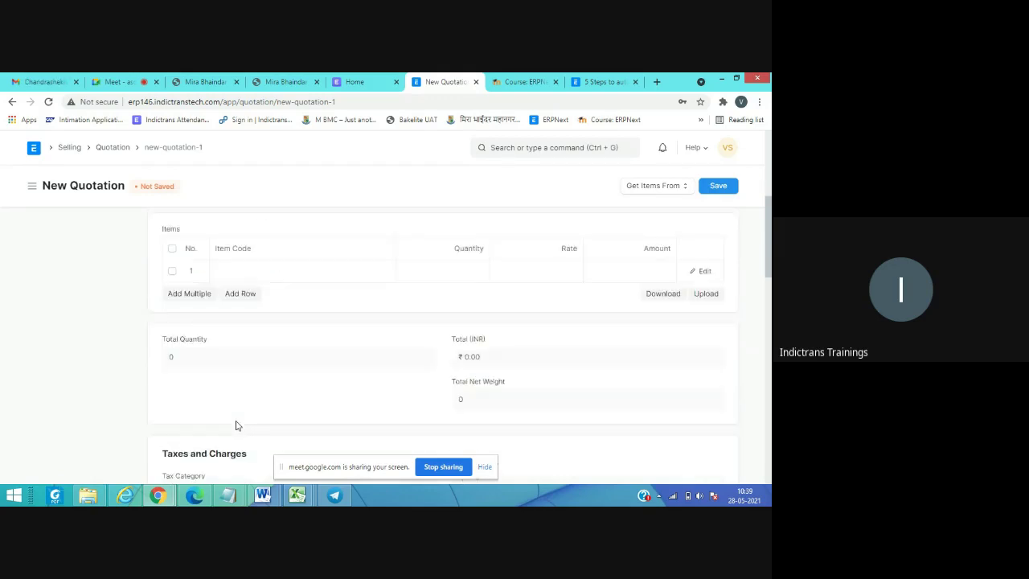
pyautogui.click(278, 255)
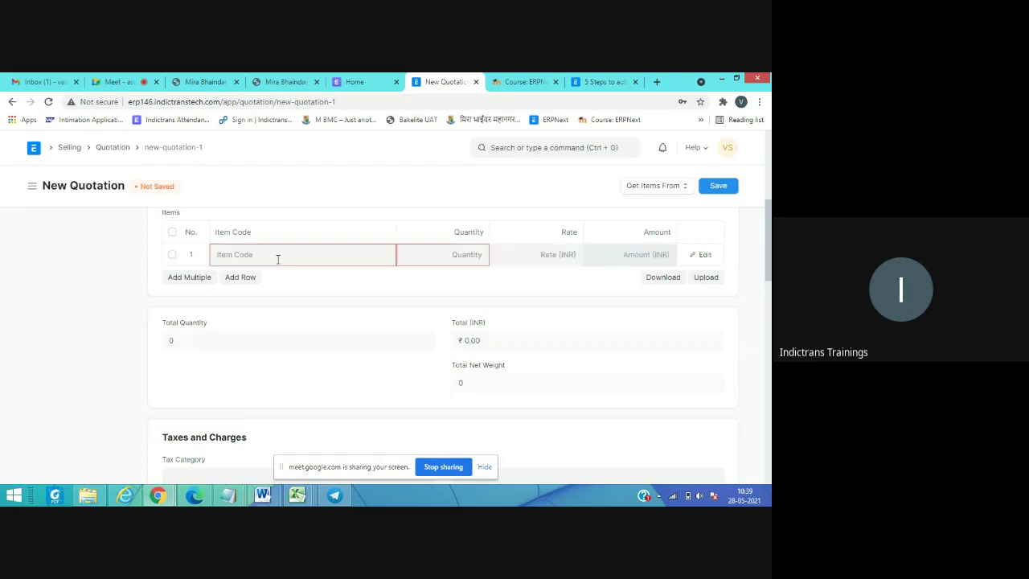
pyautogui.click(277, 256)
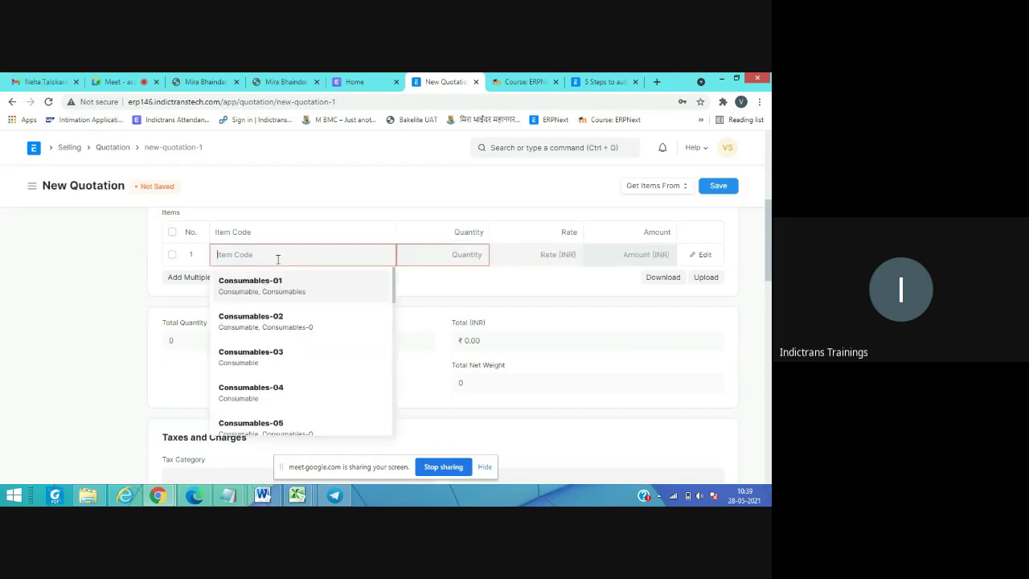
pyautogui.write('Pr')
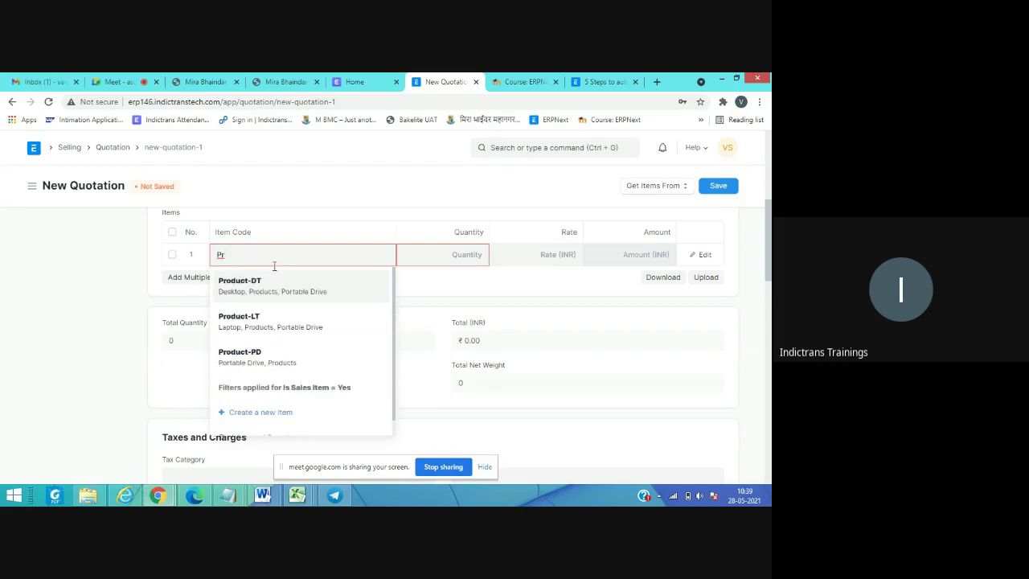
pyautogui.click(272, 328)
pyautogui.click(475, 264)
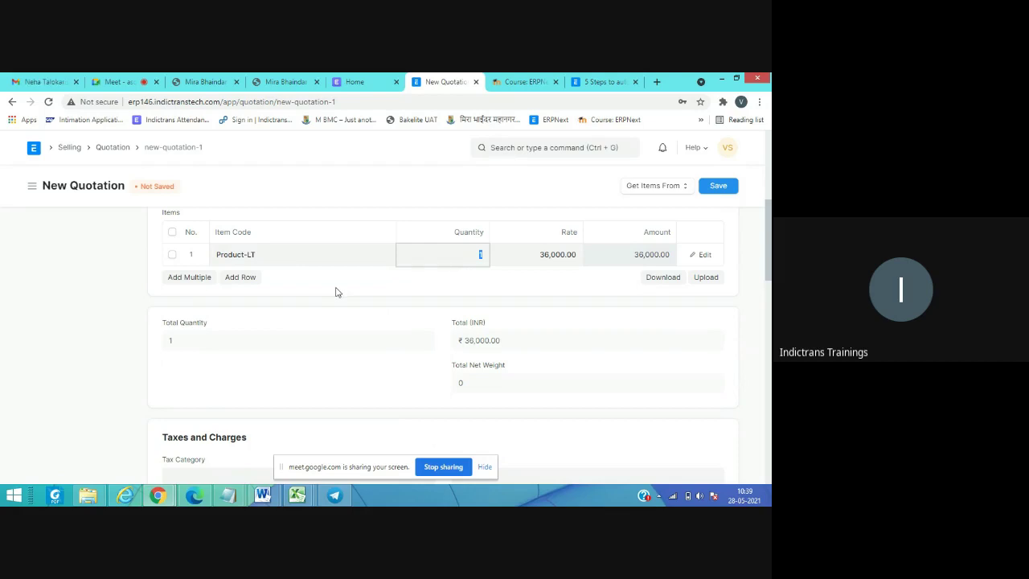
# - Add Product-DT: Desktop as the second item and save the quotation as draft SAL-QTN-2021-00001
pyautogui.click(247, 279)
pyautogui.click(272, 279)
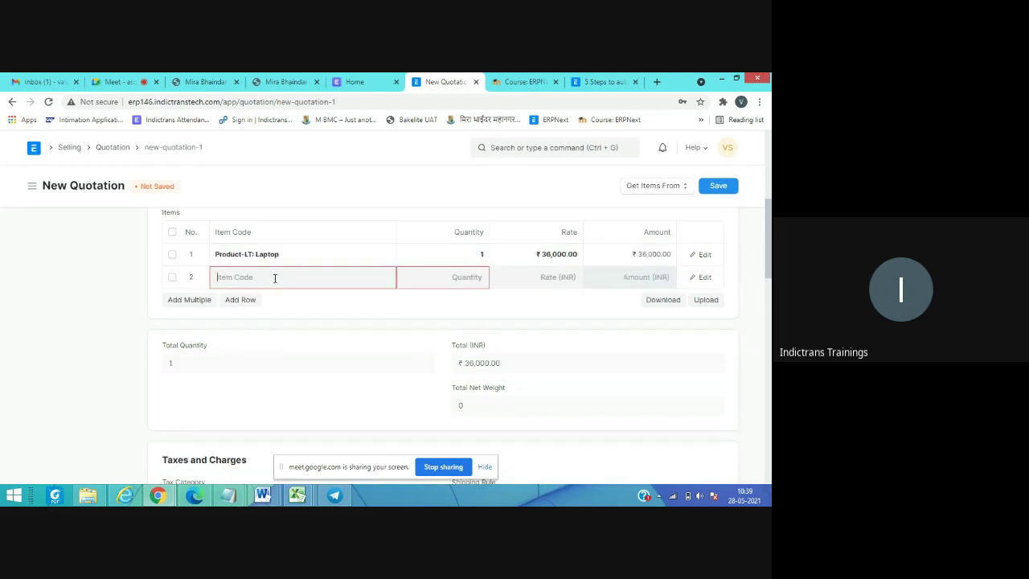
pyautogui.write('de')
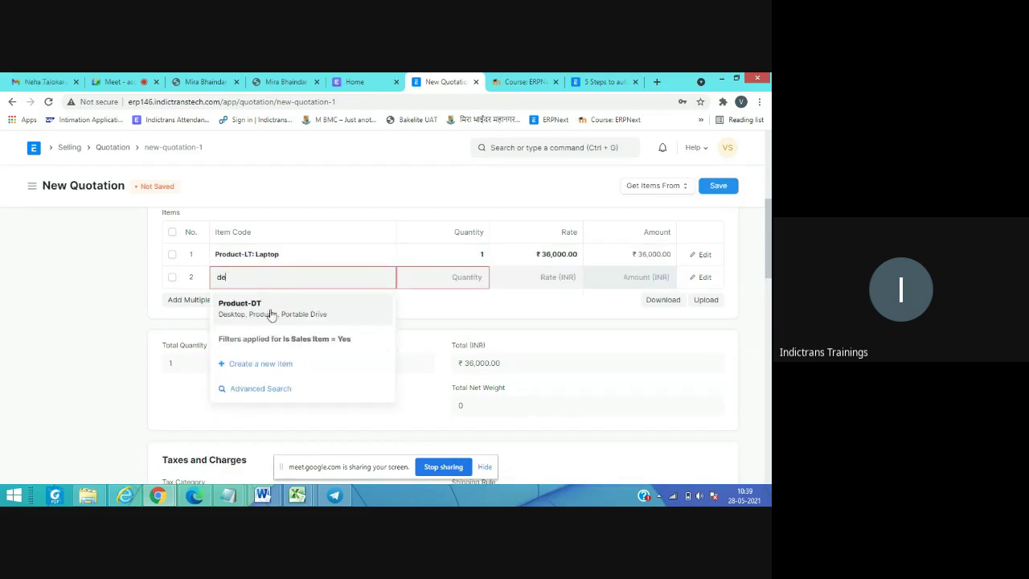
pyautogui.click(269, 311)
pyautogui.click(478, 278)
pyautogui.click(471, 325)
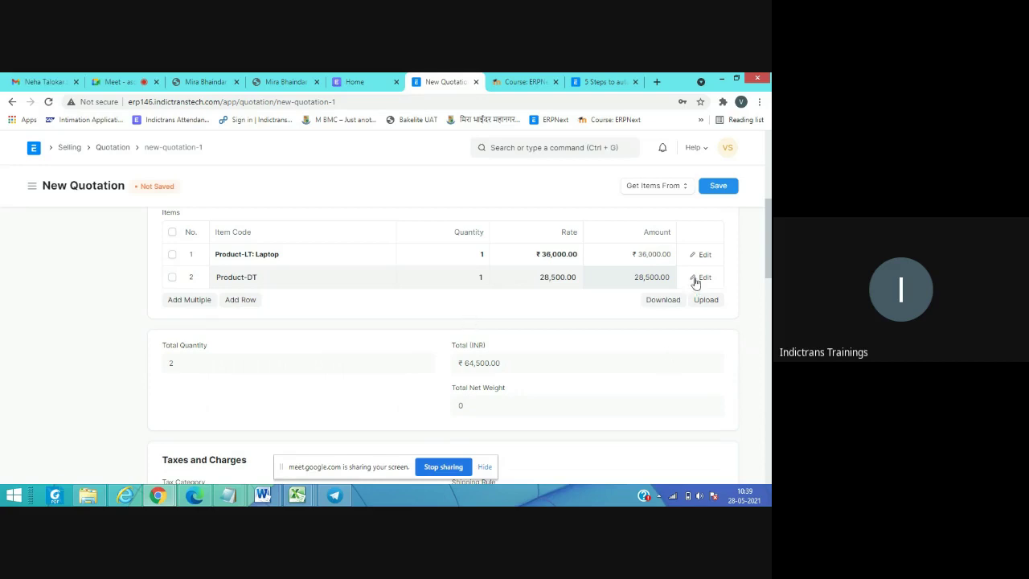
pyautogui.click(719, 186)
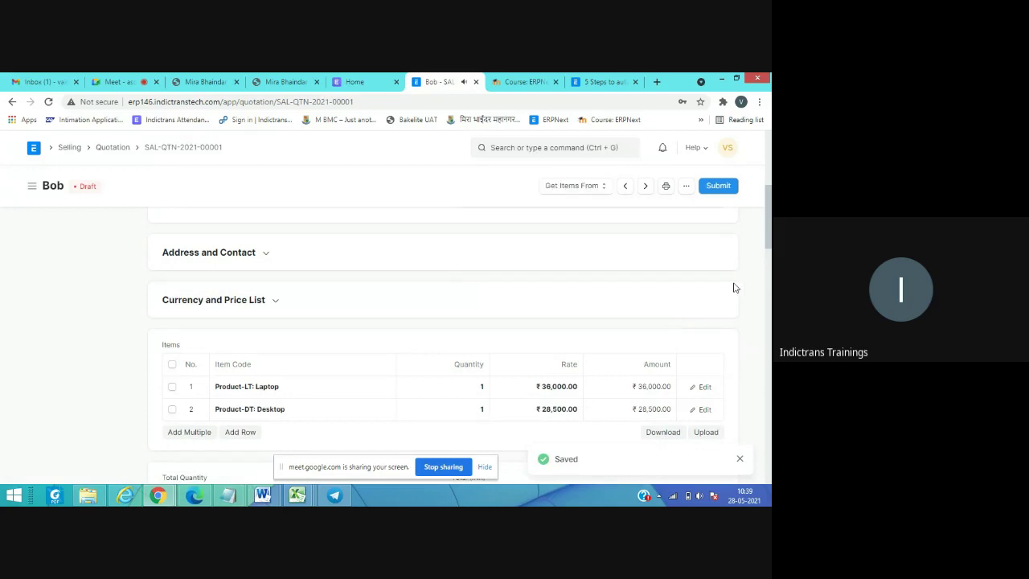
# - Set the quotation's Tax Category to In State, bringing in CGST, SGST and IGST rows totalling 87,720
pyautogui.moveTo(768, 209); pyautogui.dragTo(768, 283)
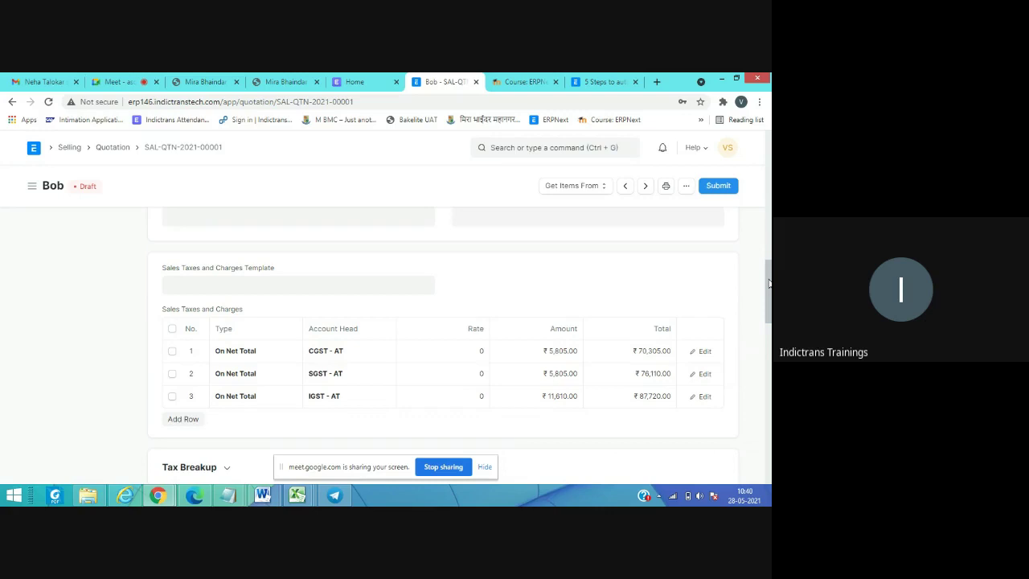
pyautogui.moveTo(767, 283); pyautogui.dragTo(768, 284)
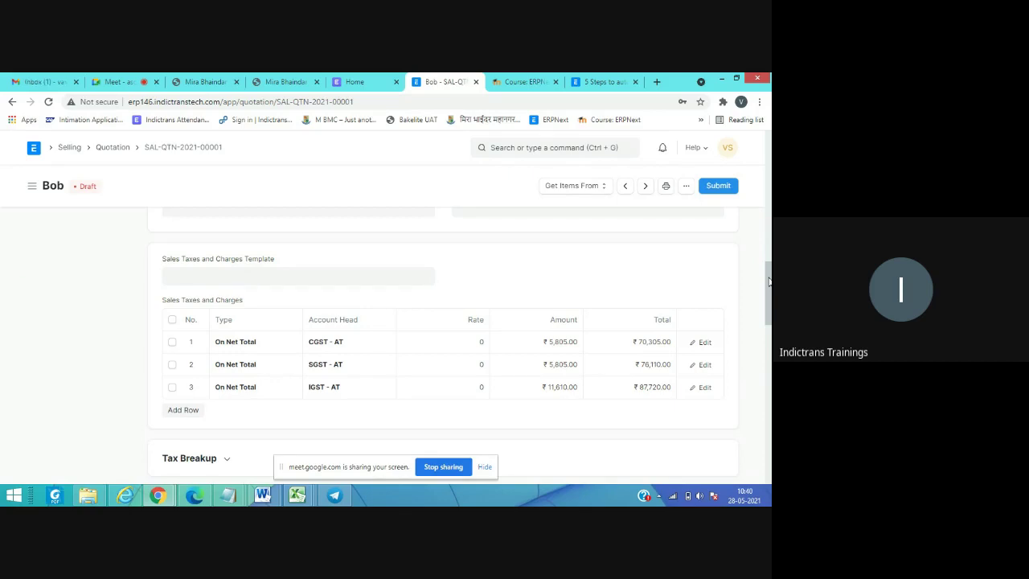
pyautogui.moveTo(769, 280)
pyautogui.mouseDown()
pyautogui.moveTo(770, 454)
pyautogui.moveTo(763, 284)
pyautogui.mouseUp()
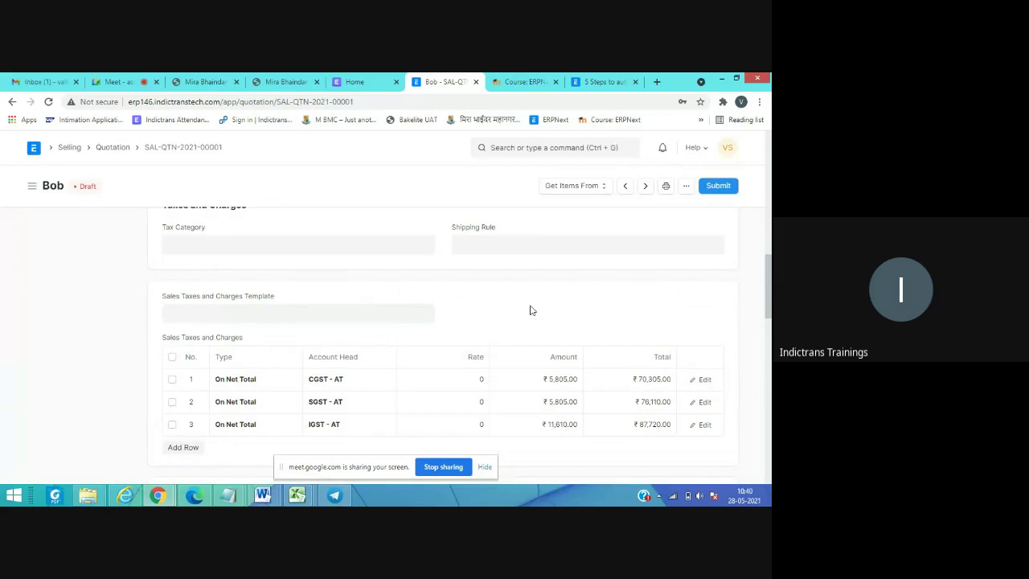
pyautogui.click(399, 249)
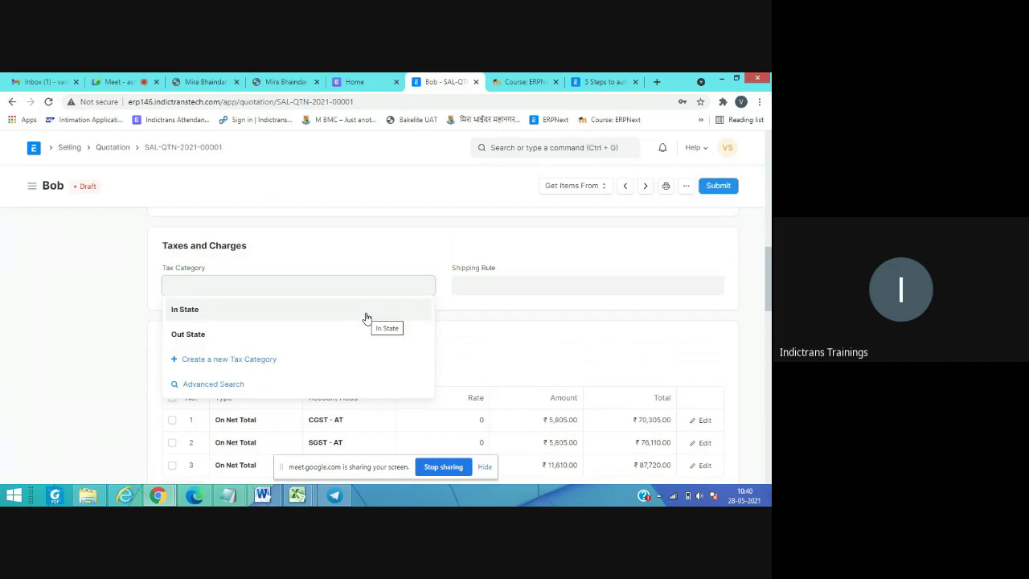
pyautogui.click(366, 317)
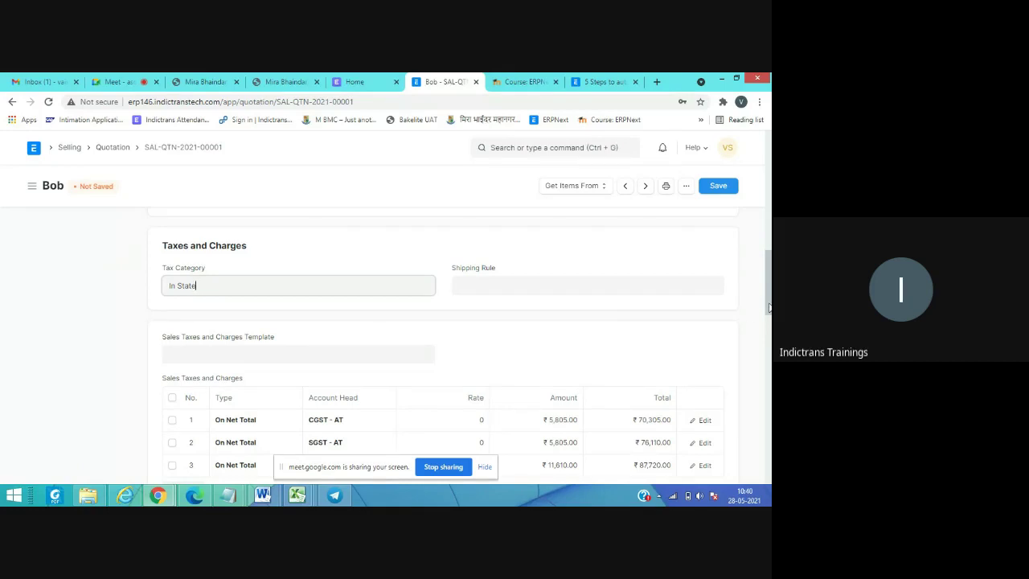
pyautogui.moveTo(769, 307)
pyautogui.mouseDown()
pyautogui.moveTo(769, 321)
pyautogui.moveTo(769, 307)
pyautogui.mouseUp()
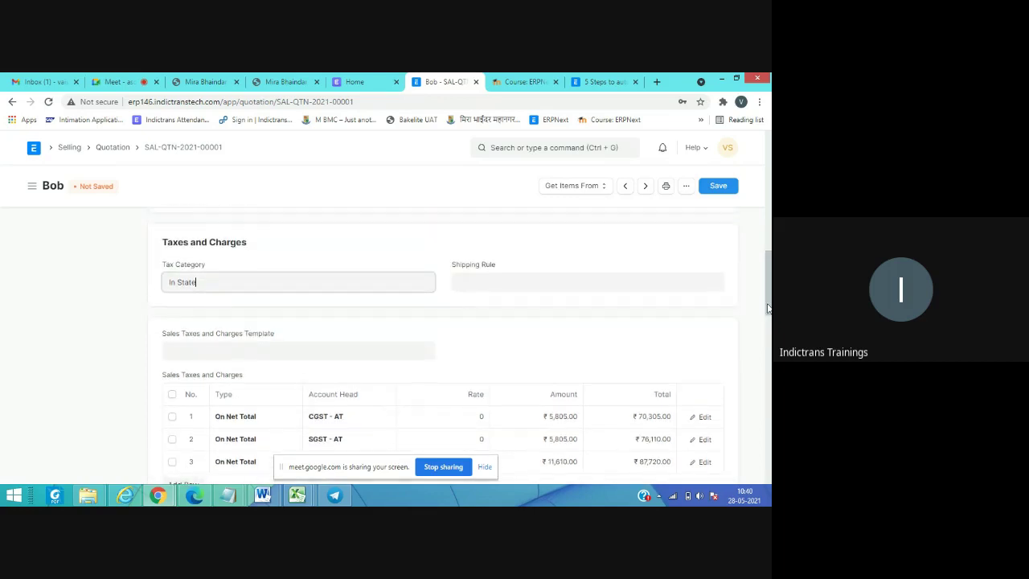
# - Show the quotation's print preview down to the CGST, SGST, IGST lines and ₹87,720.00 total
pyautogui.click(667, 188)
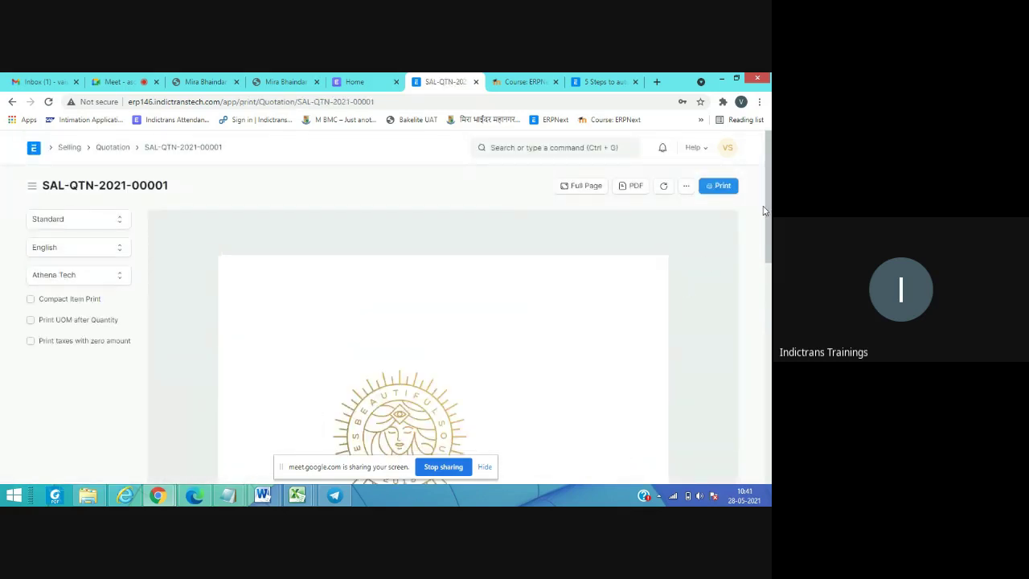
pyautogui.moveTo(767, 213); pyautogui.dragTo(770, 405)
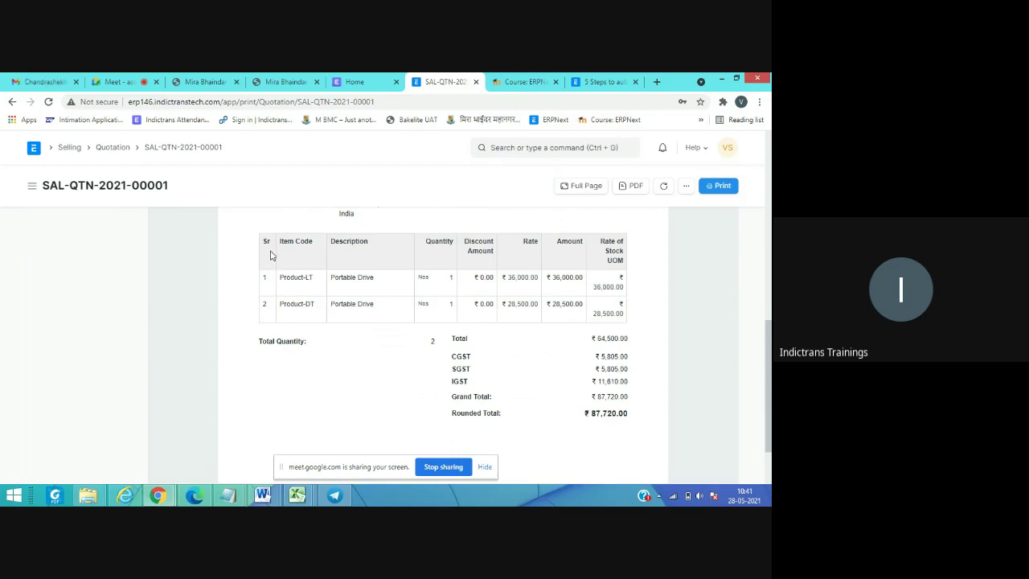
# - Return to quotation SAL-QTN-2021-00001 and scroll to its Taxes and Charges section
pyautogui.click(182, 150)
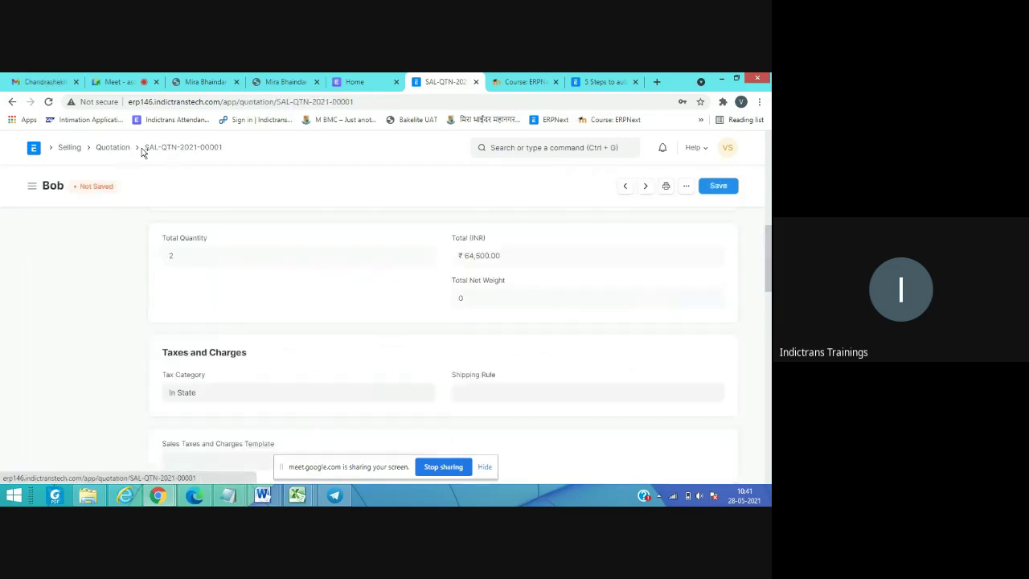
pyautogui.moveTo(768, 190); pyautogui.dragTo(770, 310)
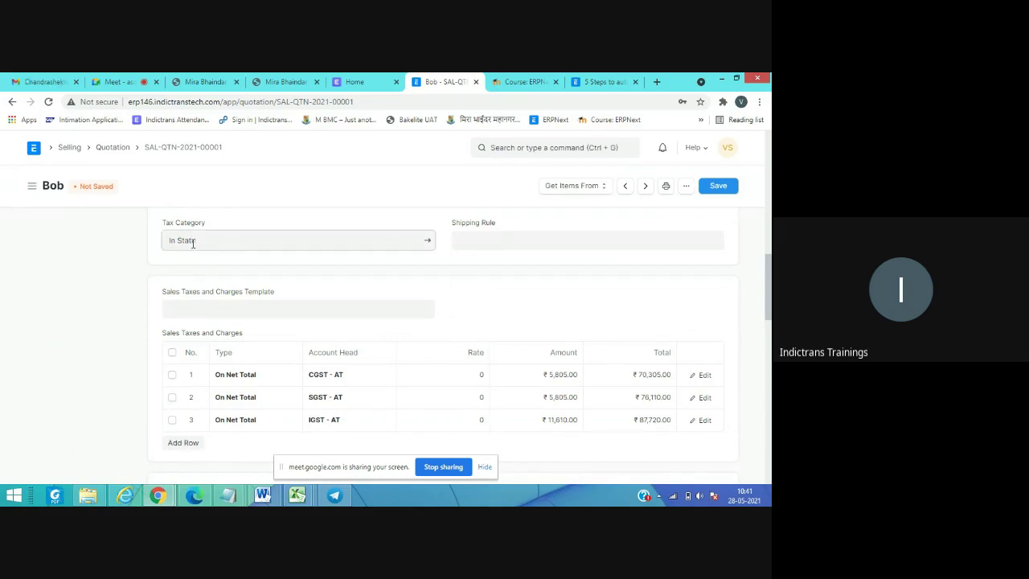
# - Open the In State tax category record to check source state Maharashtra and the Is Inter State flag
pyautogui.click(430, 245)
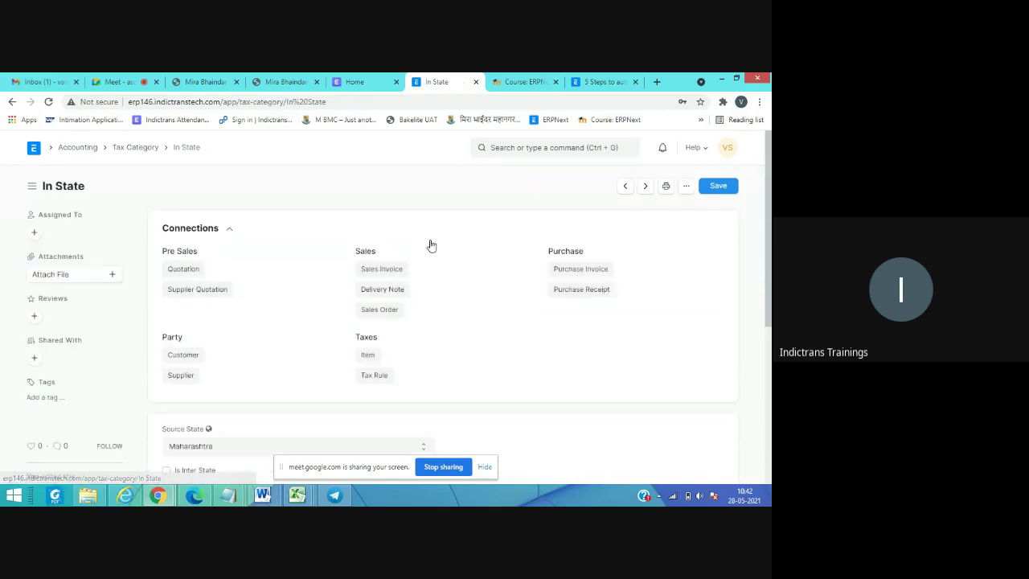
pyautogui.moveTo(767, 208); pyautogui.dragTo(770, 236)
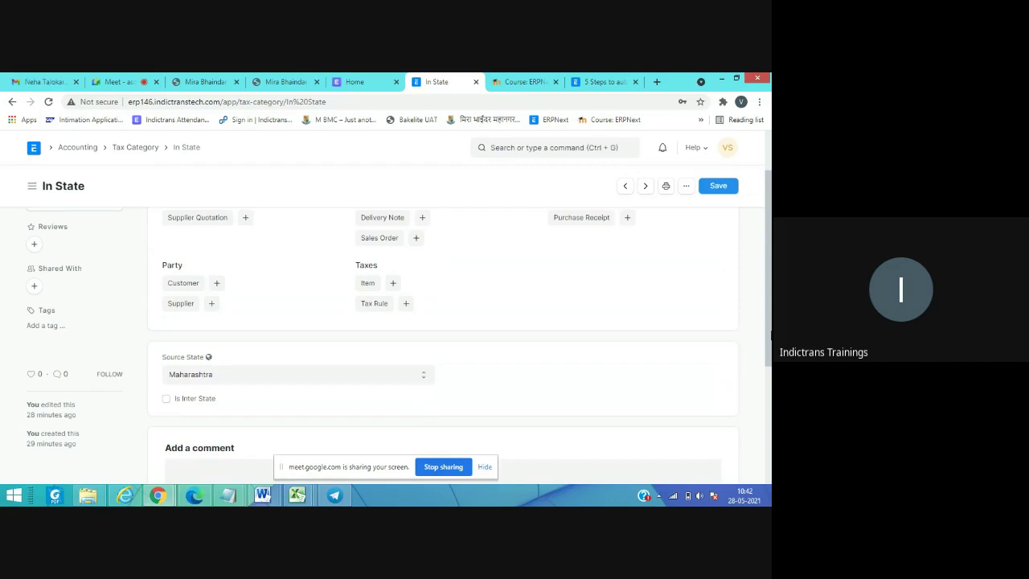
pyautogui.moveTo(769, 335); pyautogui.dragTo(771, 270)
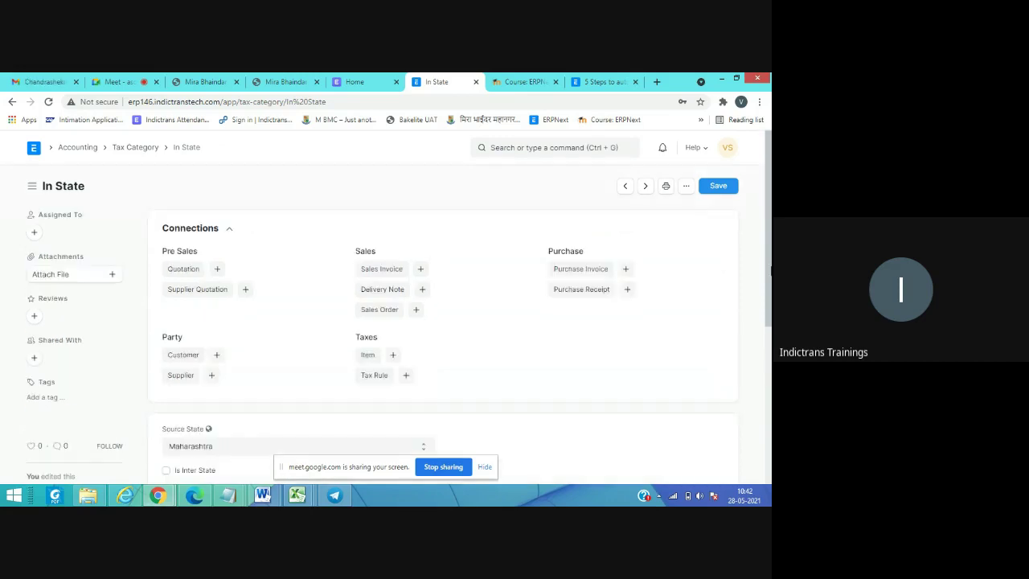
# - Search 'Sales tax' and start a new Sales Taxes and Charges Template
pyautogui.click(525, 148)
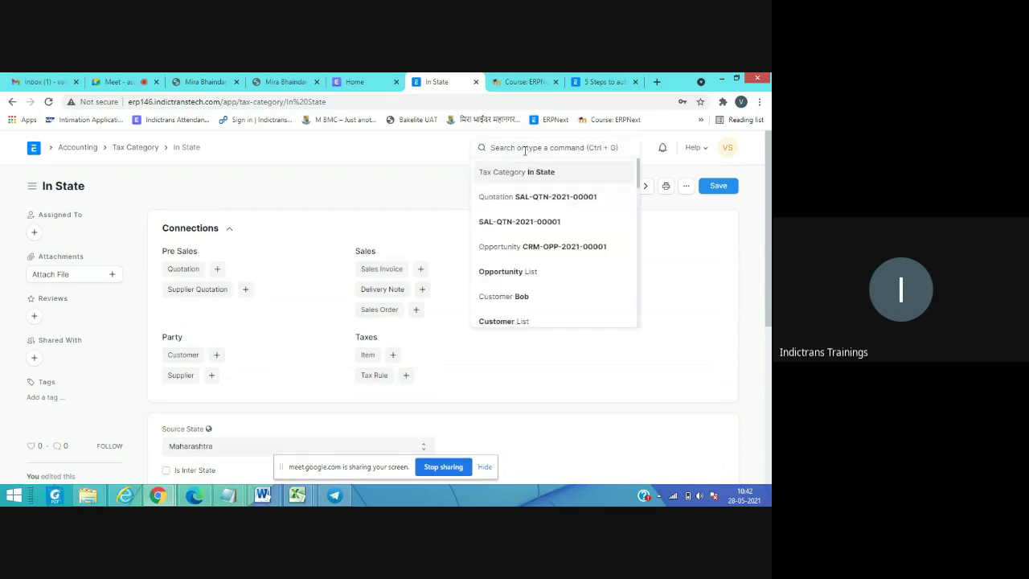
pyautogui.write('Sale')
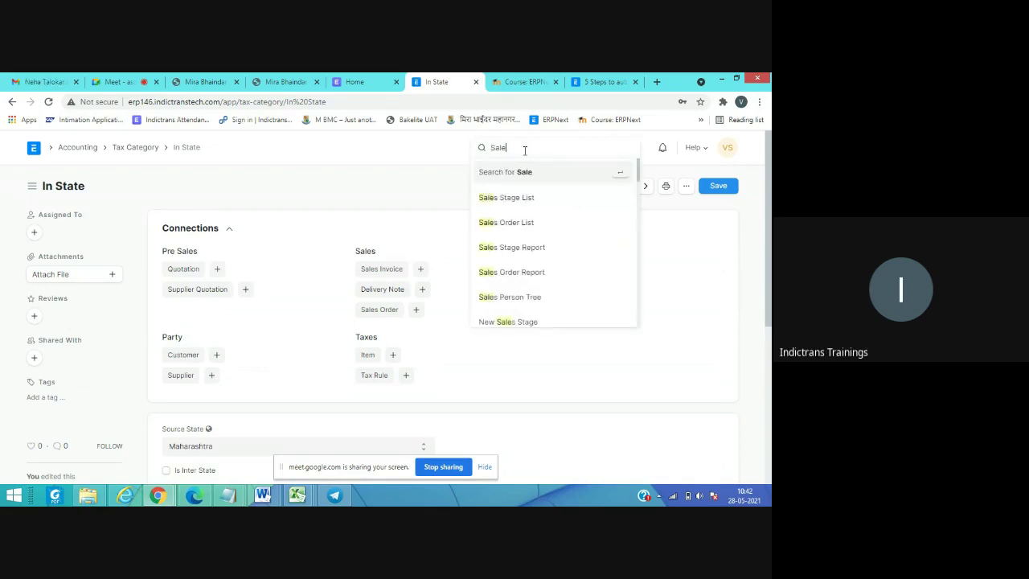
pyautogui.write('s tax')
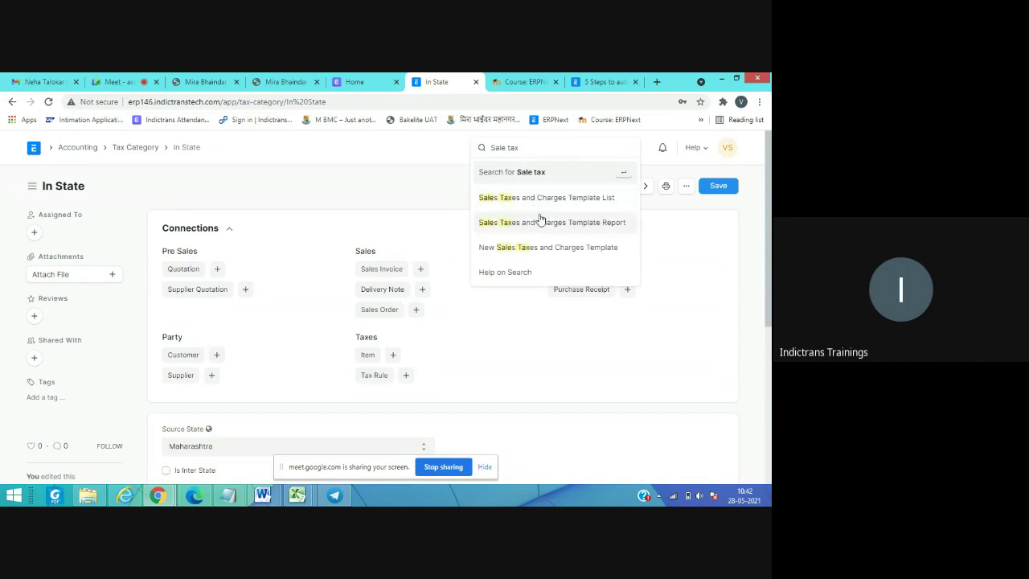
pyautogui.click(531, 249)
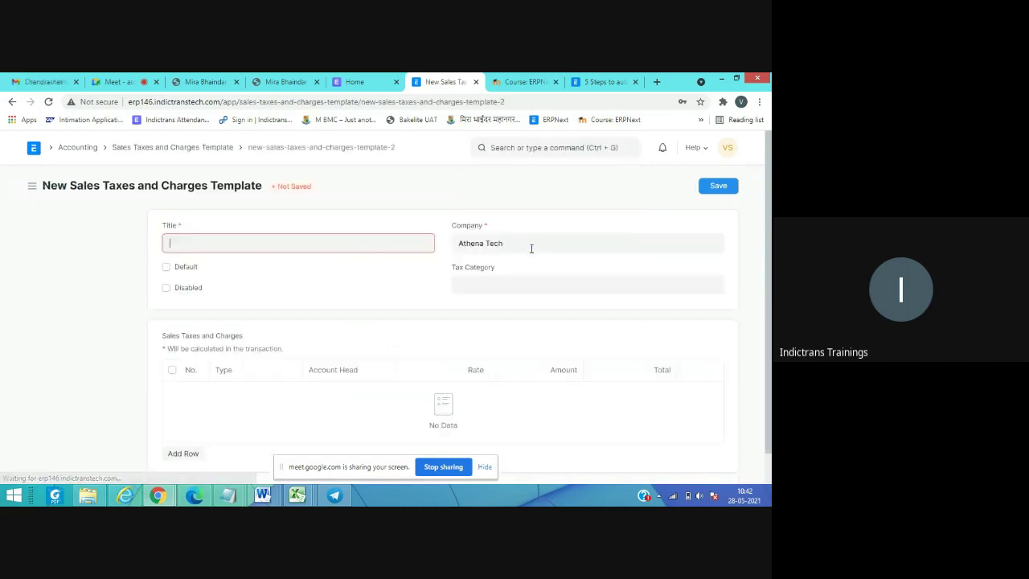
# - Enter the template title In State, referring to the guide's invoice template step
pyautogui.click(376, 245)
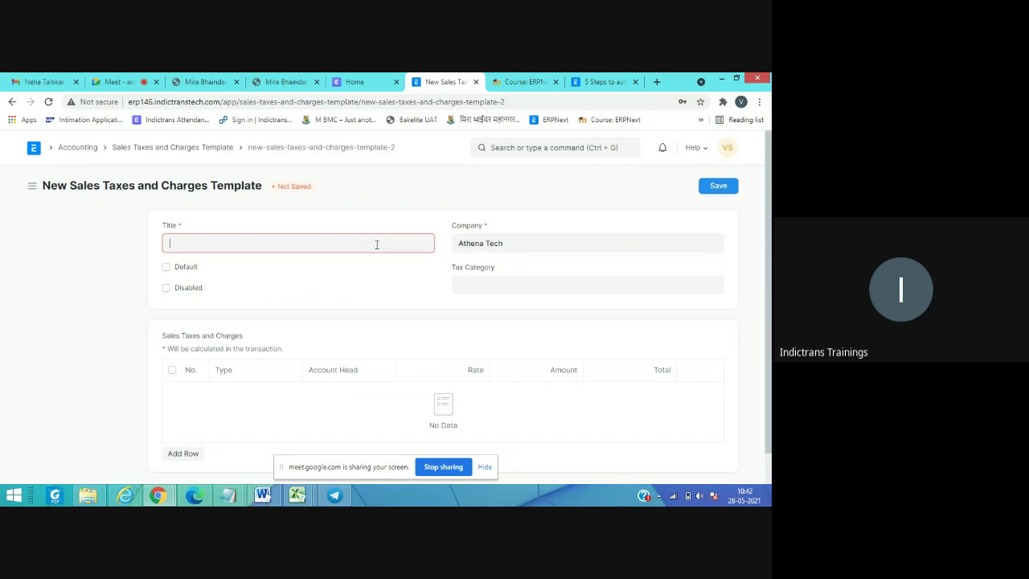
pyautogui.click(596, 81)
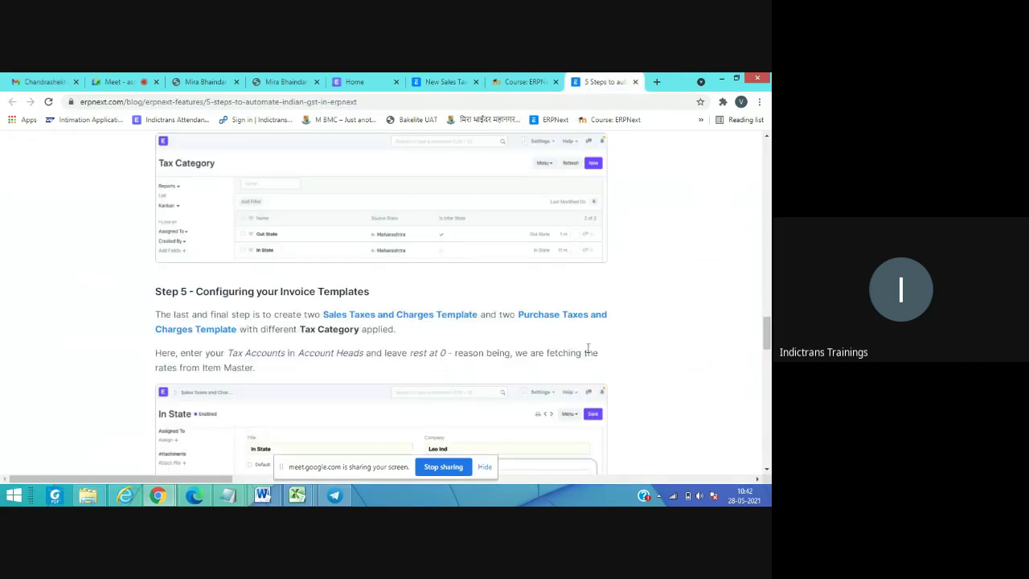
pyautogui.scroll(2, 768, 330)
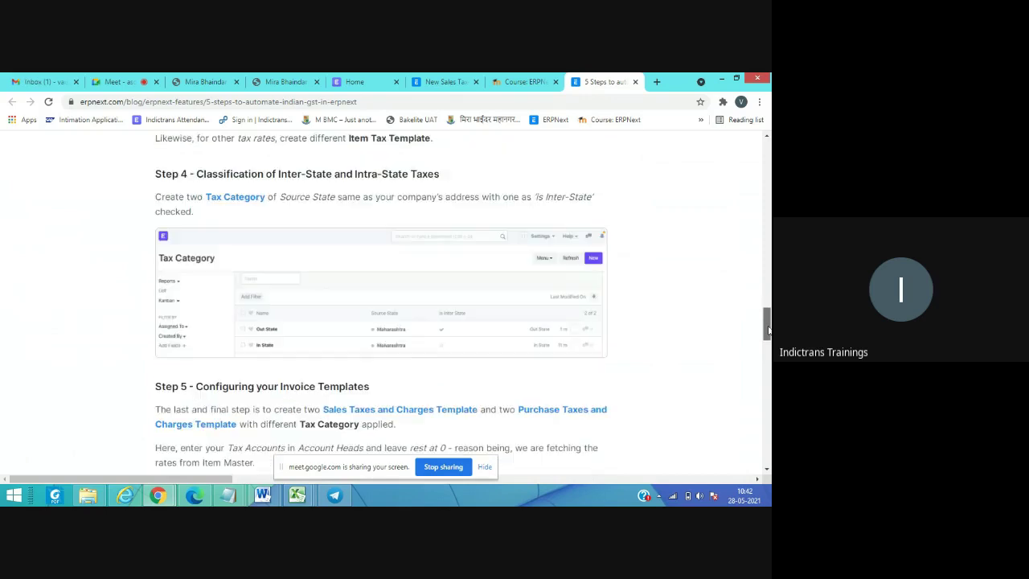
pyautogui.moveTo(769, 330); pyautogui.dragTo(768, 352)
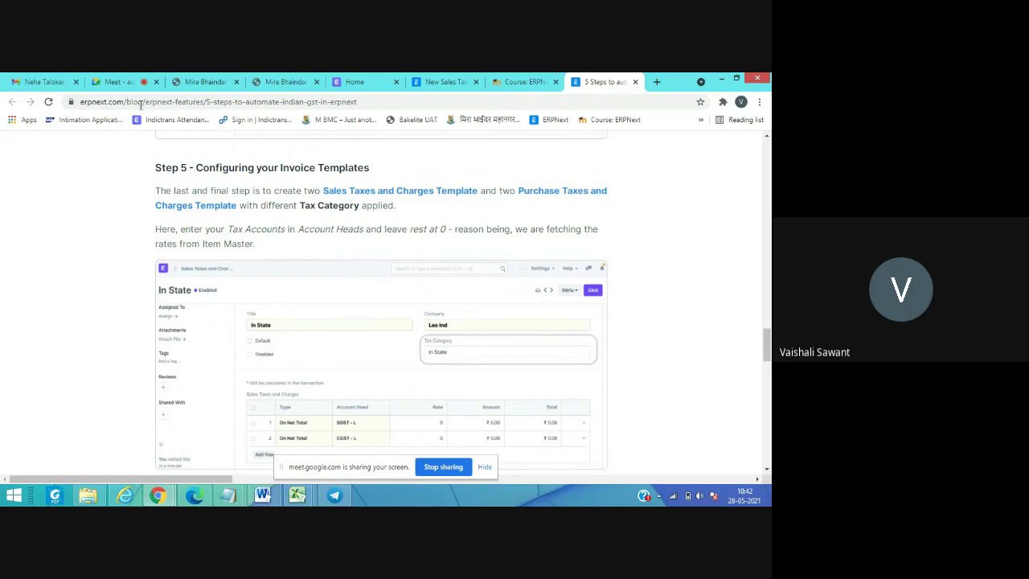
pyautogui.click(442, 81)
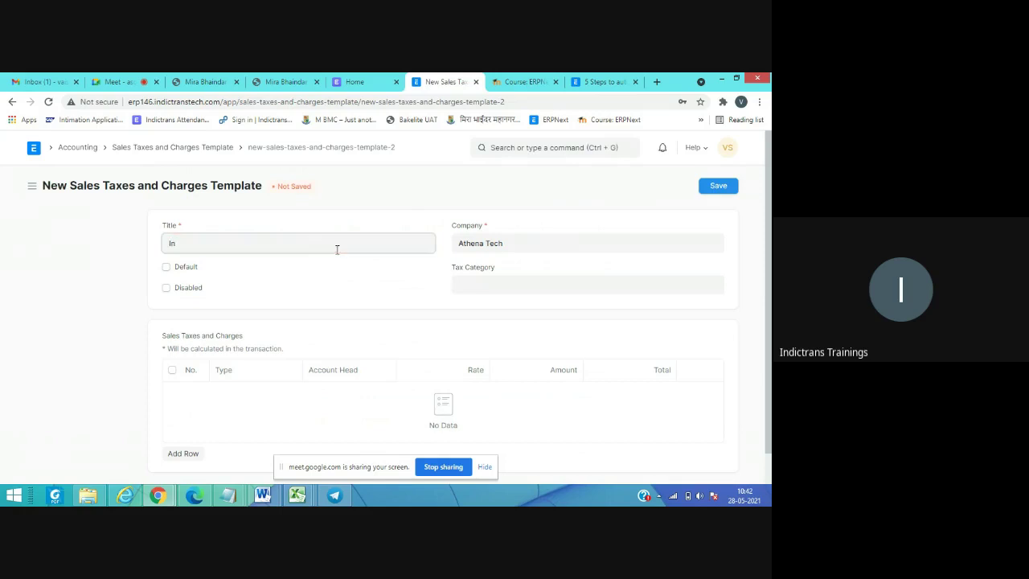
pyautogui.write('ate')
# - Set the template's Tax Category to In State and compare with the guide's example template
pyautogui.click(516, 285)
pyautogui.write('I')
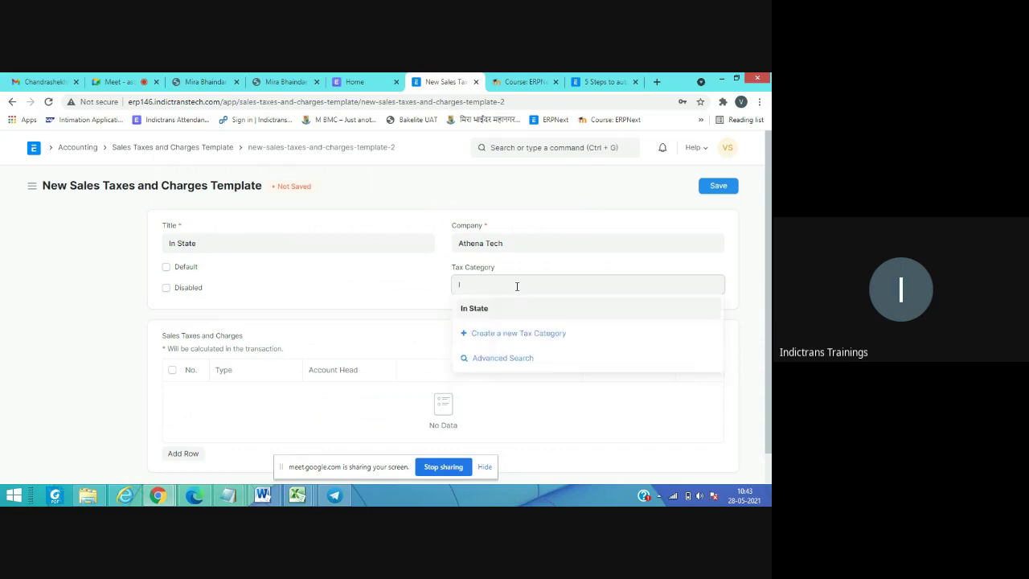
pyautogui.click(503, 310)
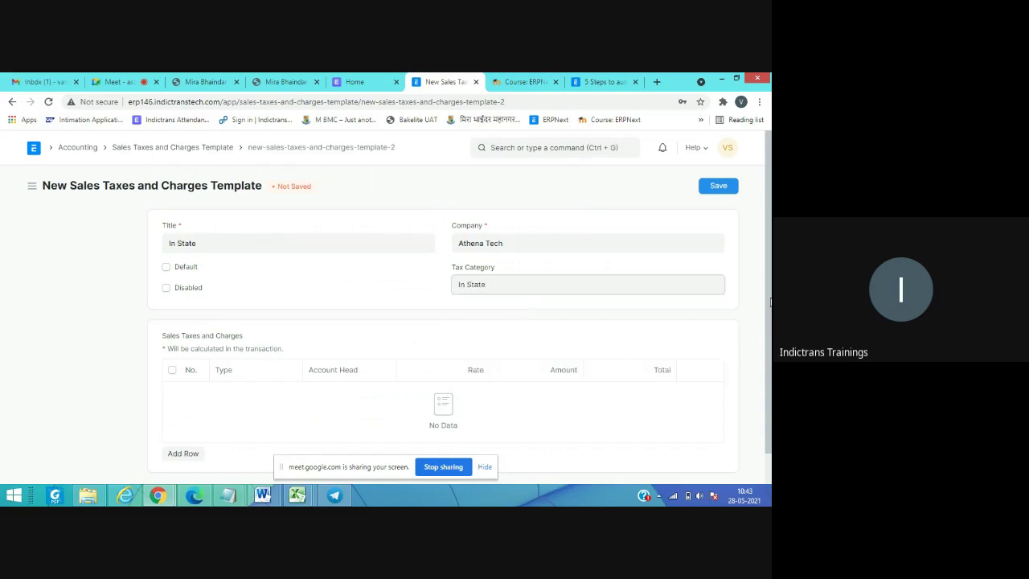
pyautogui.scroll(-1, 768, 334)
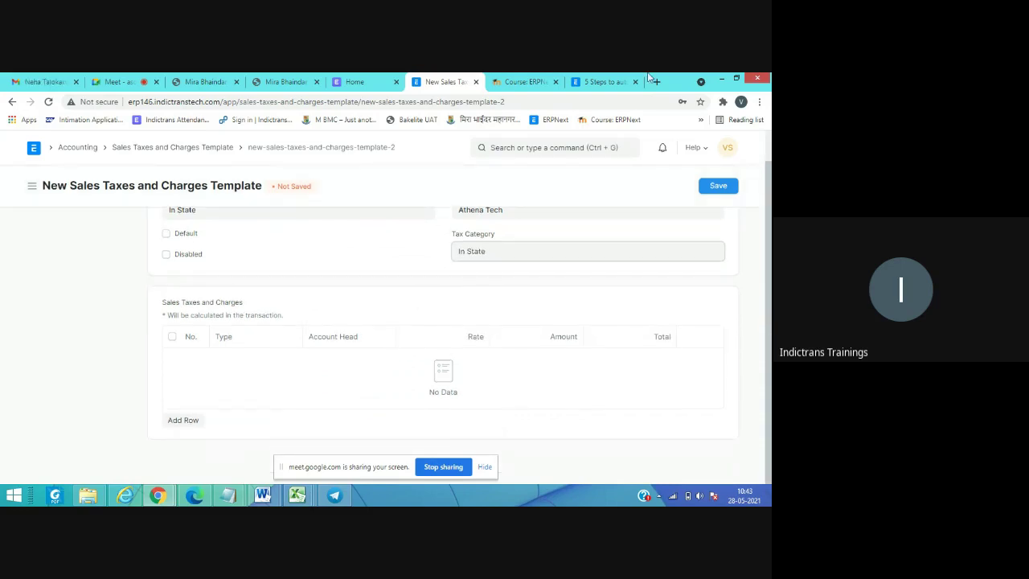
pyautogui.click(604, 82)
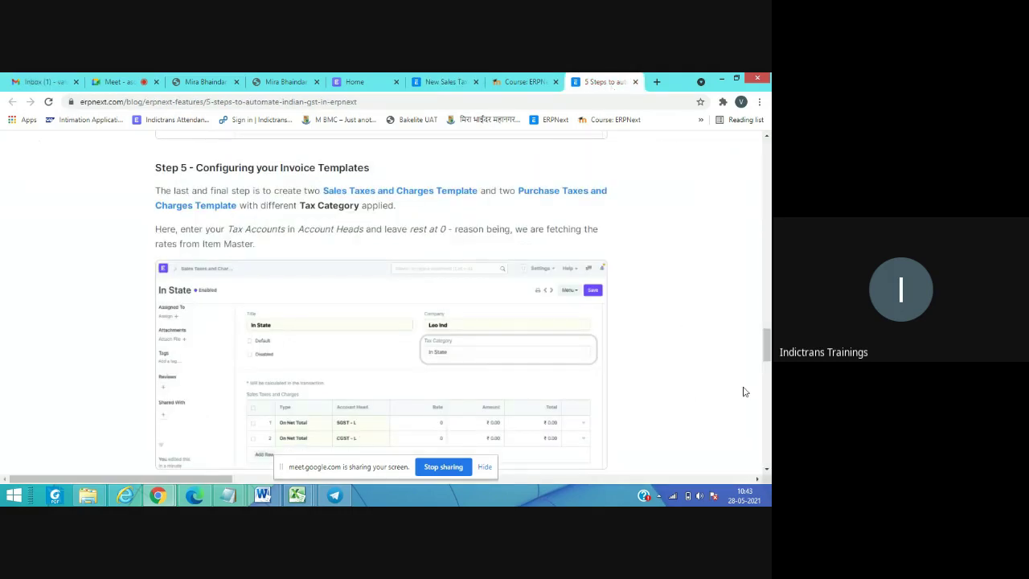
pyautogui.scroll(-1, 767, 364)
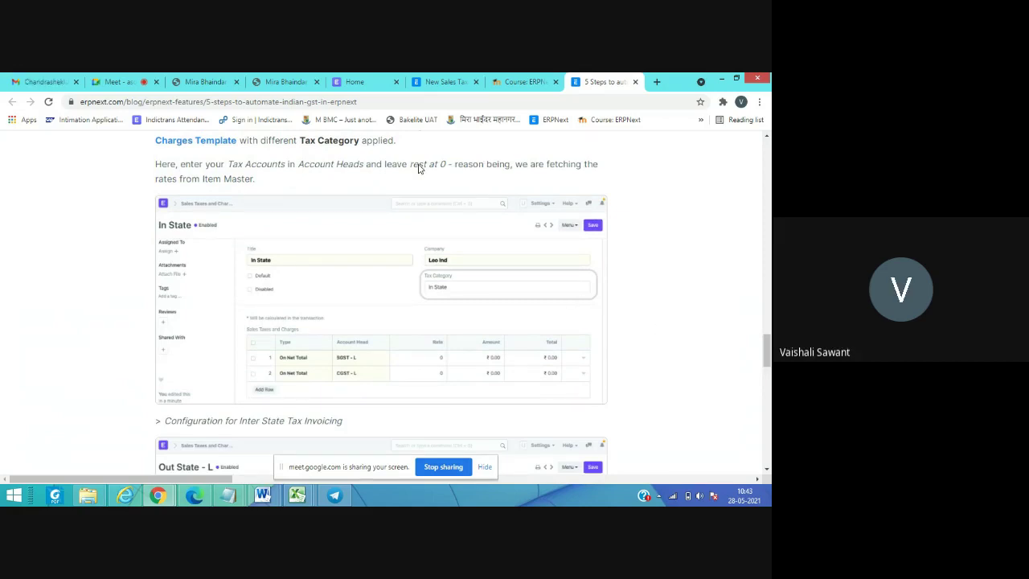
pyautogui.click(447, 82)
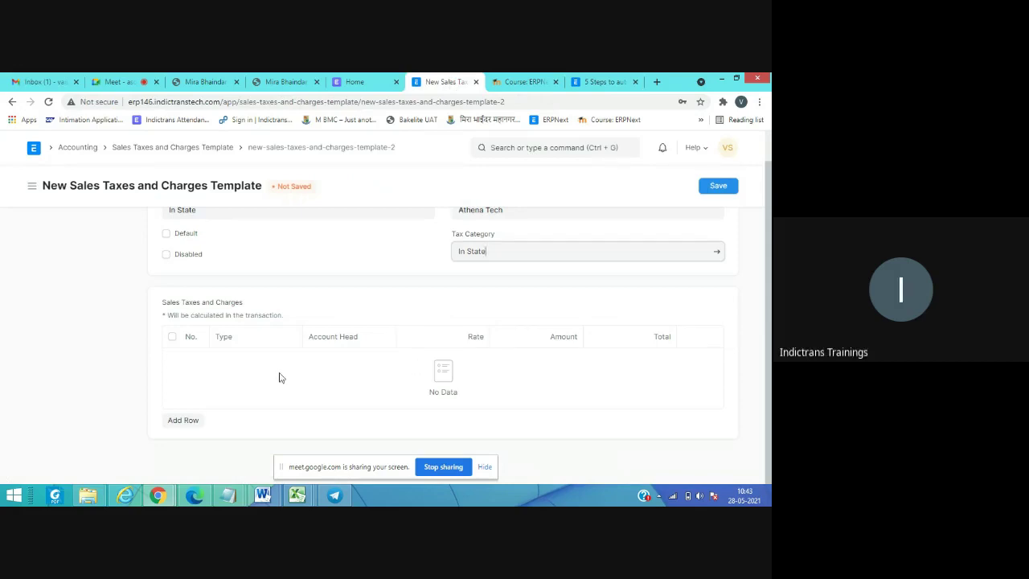
# - Add a first tax row On Net Total with account head CGST - AT
pyautogui.click(195, 421)
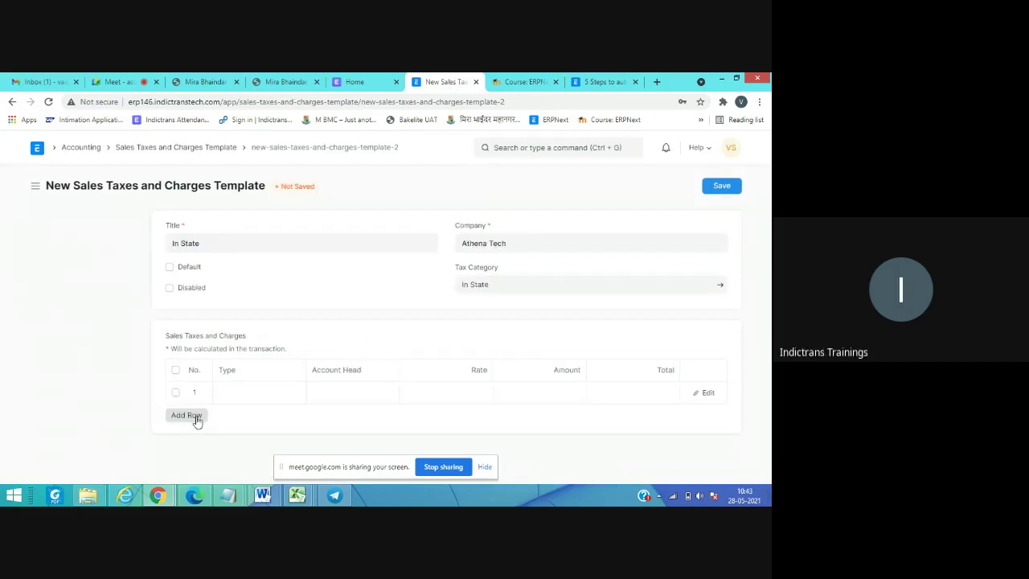
pyautogui.click(266, 396)
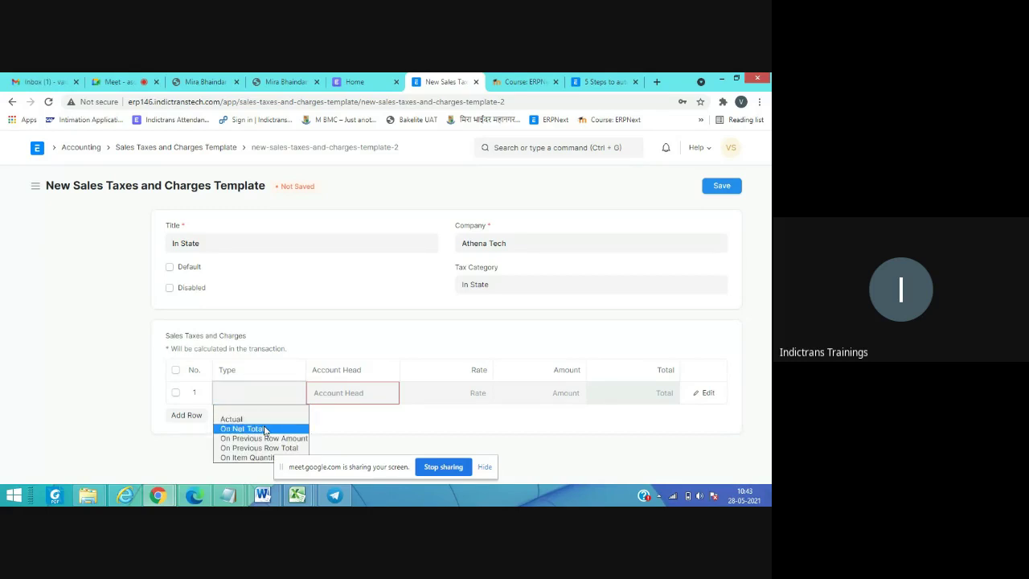
pyautogui.click(264, 427)
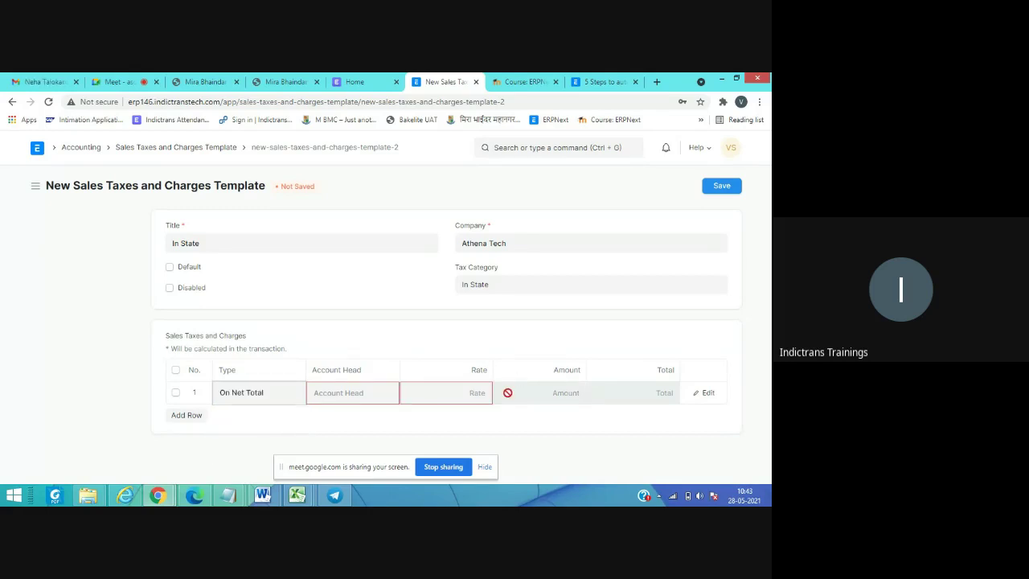
pyautogui.click(374, 394)
pyautogui.write('S')
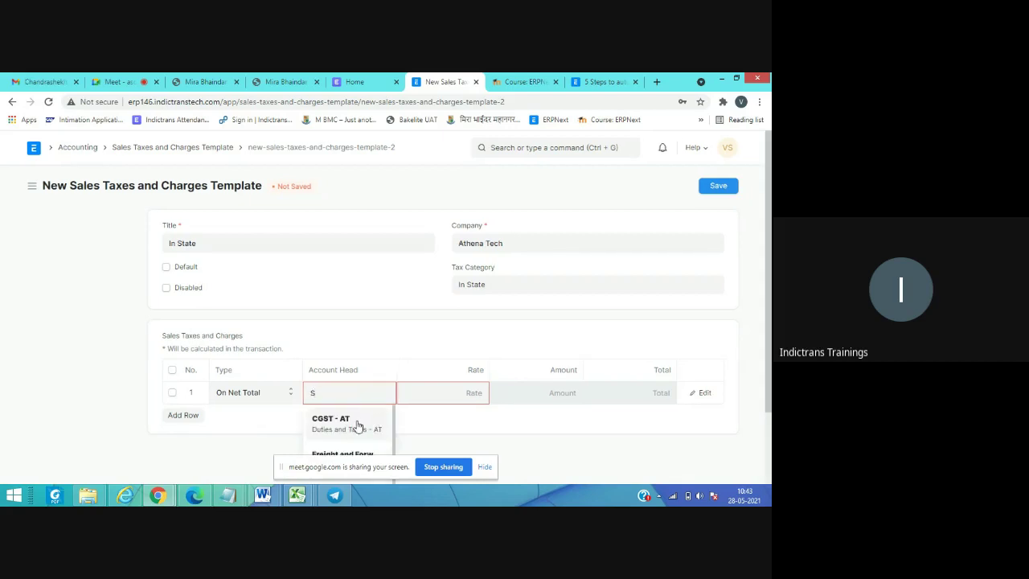
pyautogui.click(359, 425)
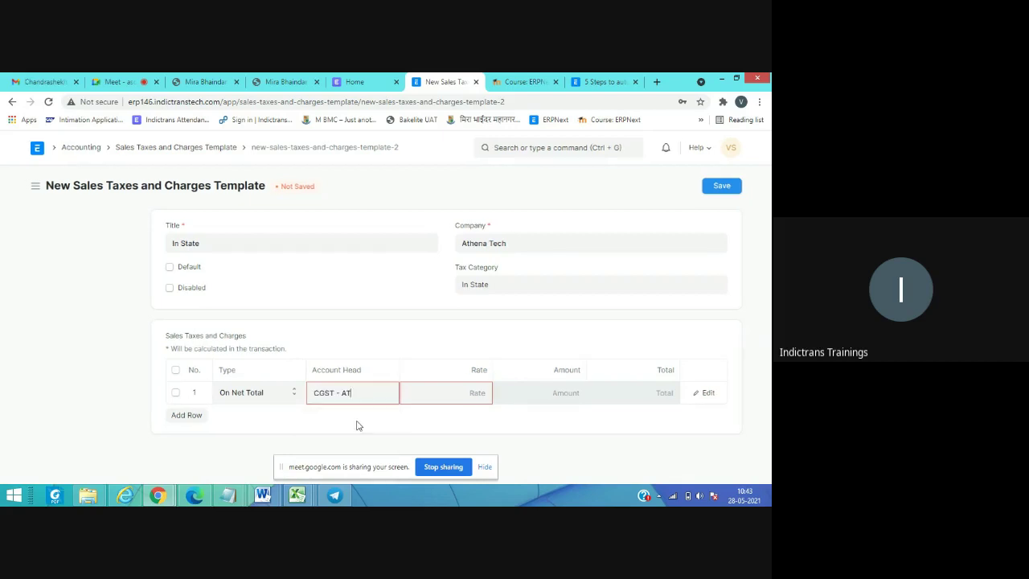
# - Add a second tax row On Net Total with account head SGST - AT
pyautogui.click(188, 416)
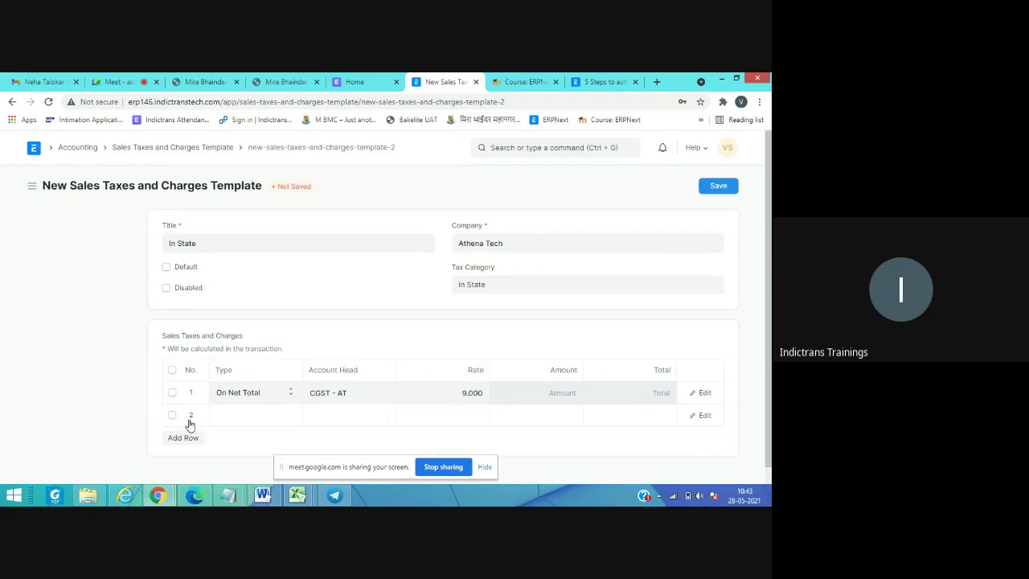
pyautogui.click(241, 420)
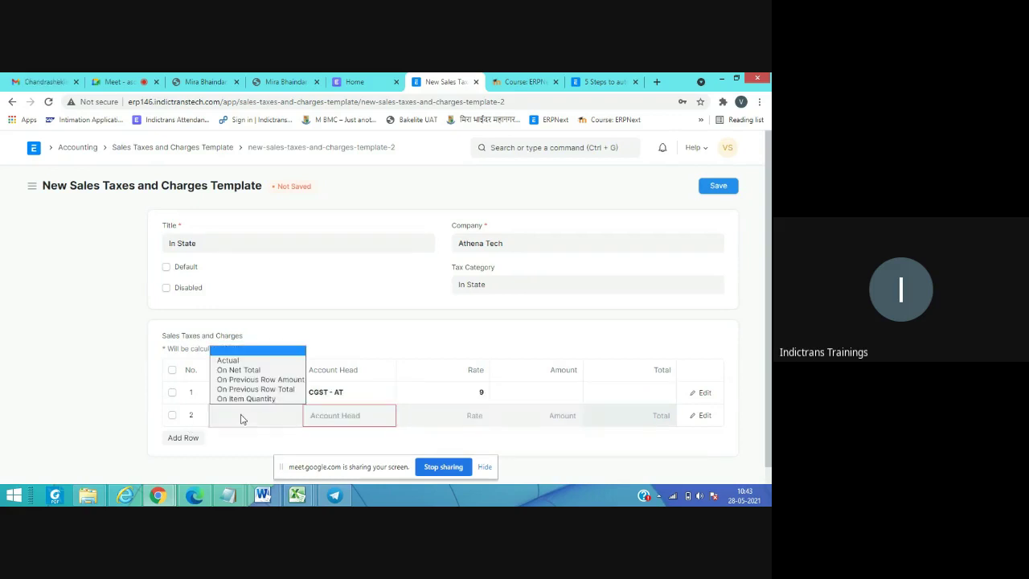
pyautogui.click(265, 370)
pyautogui.click(349, 414)
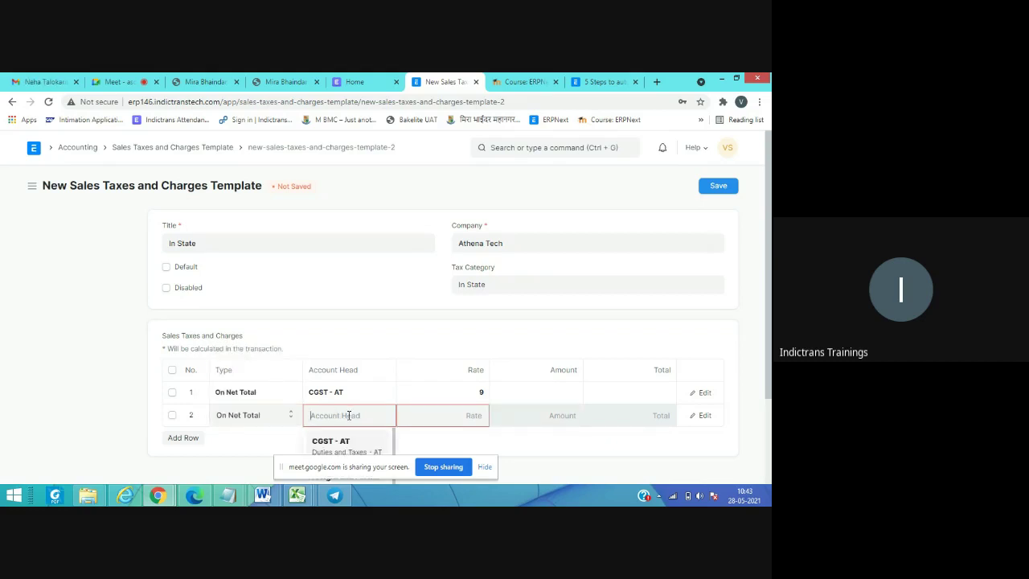
pyautogui.write('C')
pyautogui.press('BackSpace')
pyautogui.write('S')
pyautogui.moveTo(766, 381); pyautogui.dragTo(770, 443)
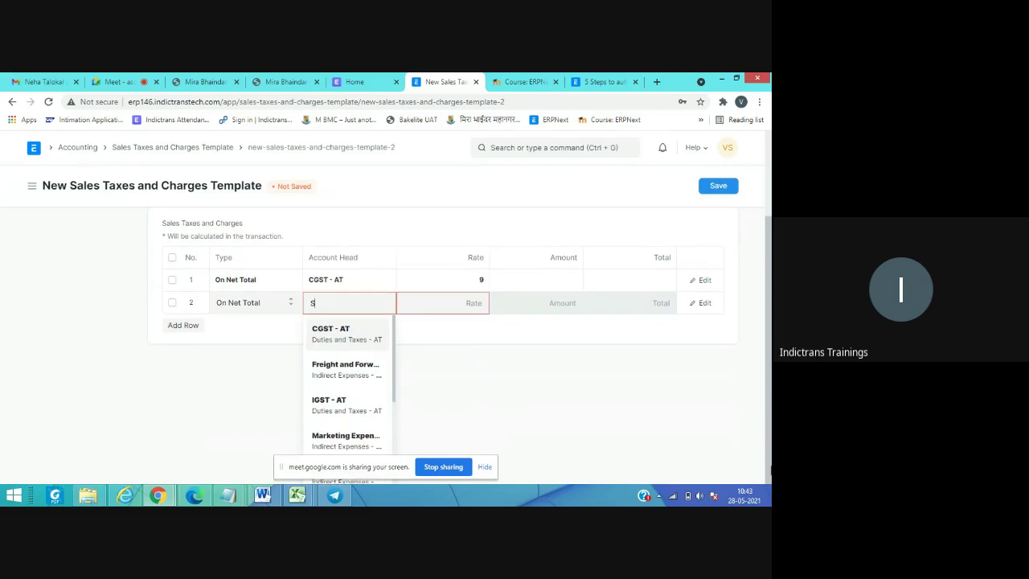
pyautogui.write('G')
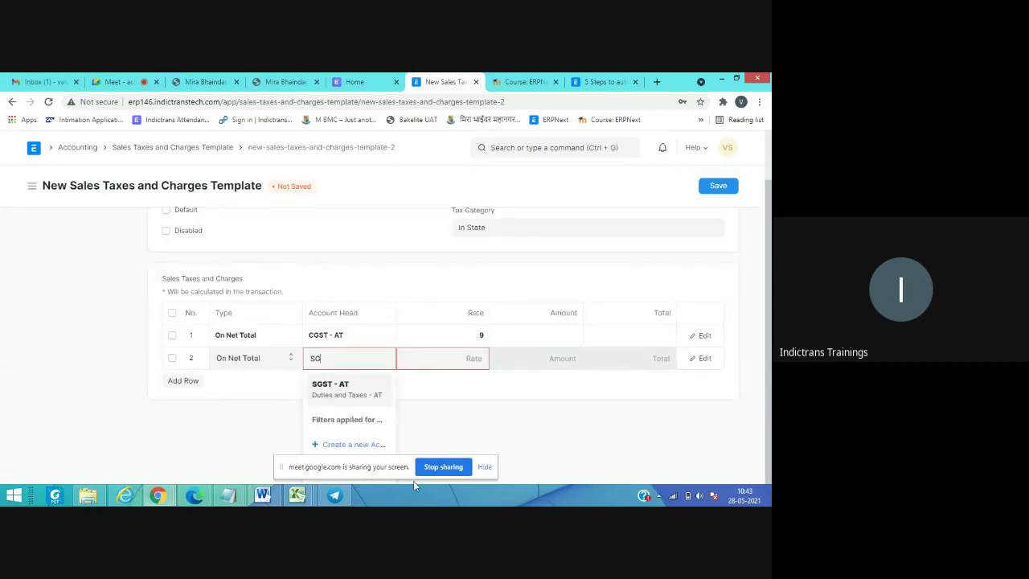
pyautogui.click(372, 394)
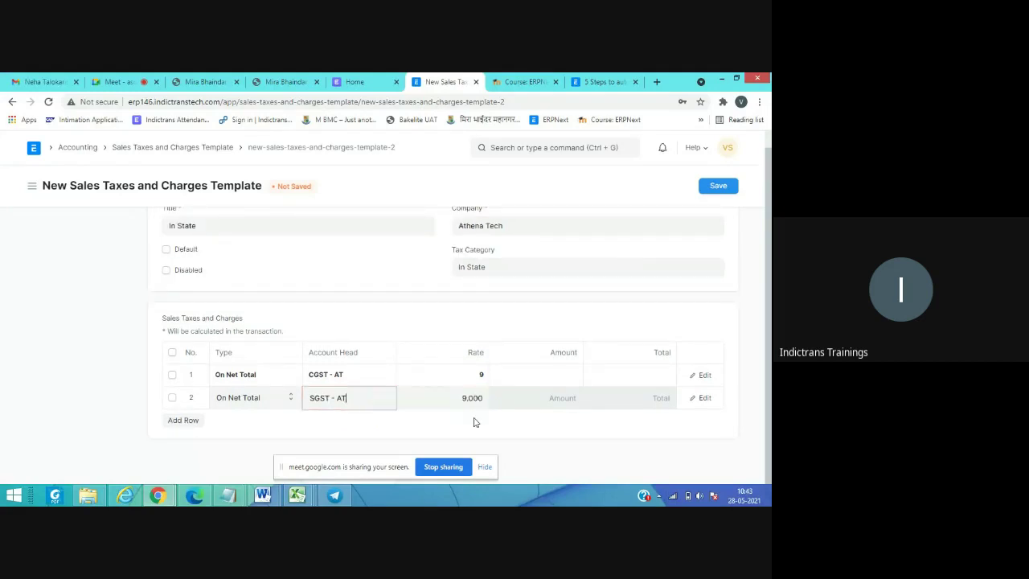
# - Set both tax rows' rates to 0 and save the In State template
pyautogui.click(481, 375)
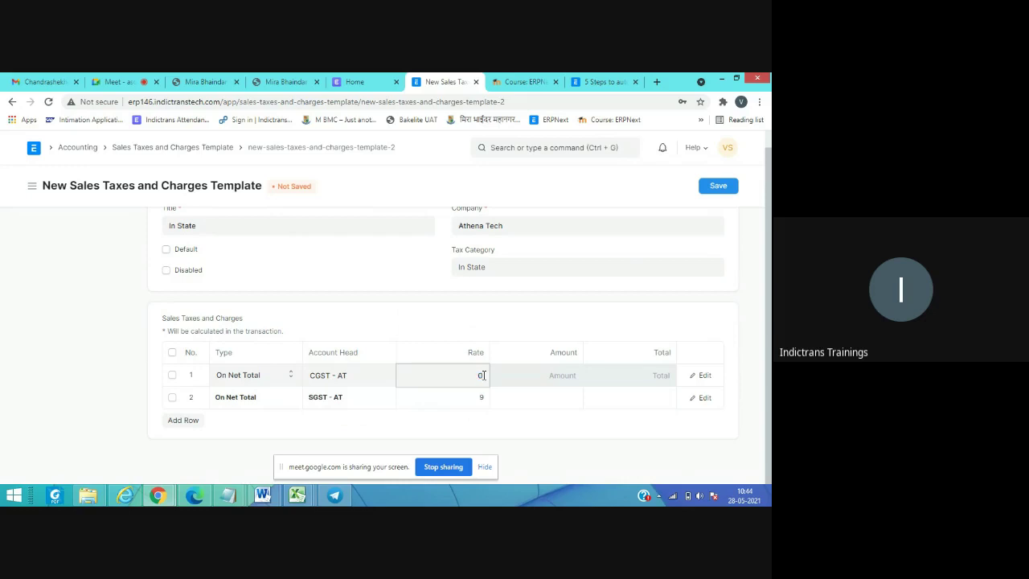
pyautogui.click(482, 398)
pyautogui.doubleClick(481, 397)
pyautogui.click(526, 440)
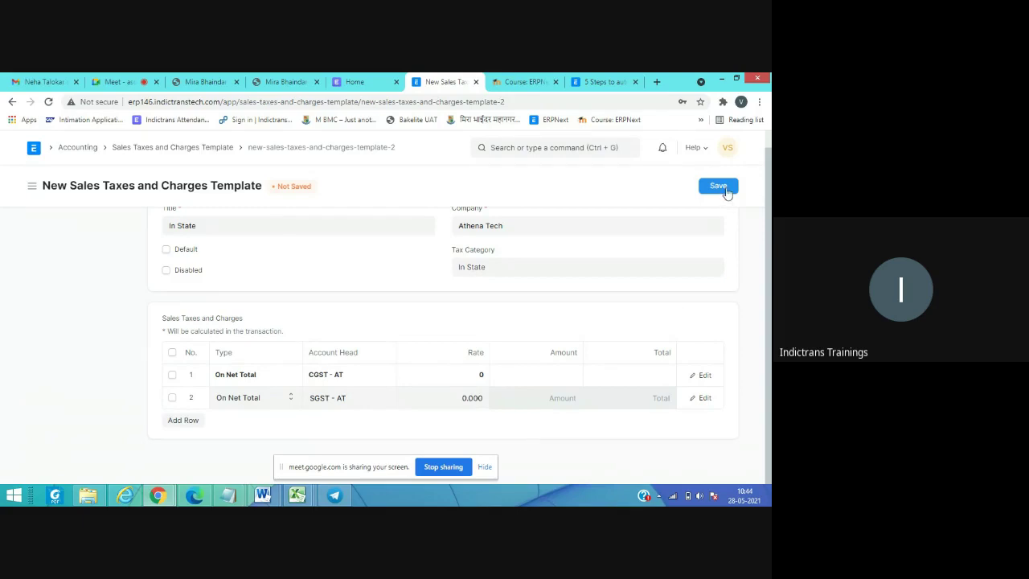
pyautogui.click(720, 187)
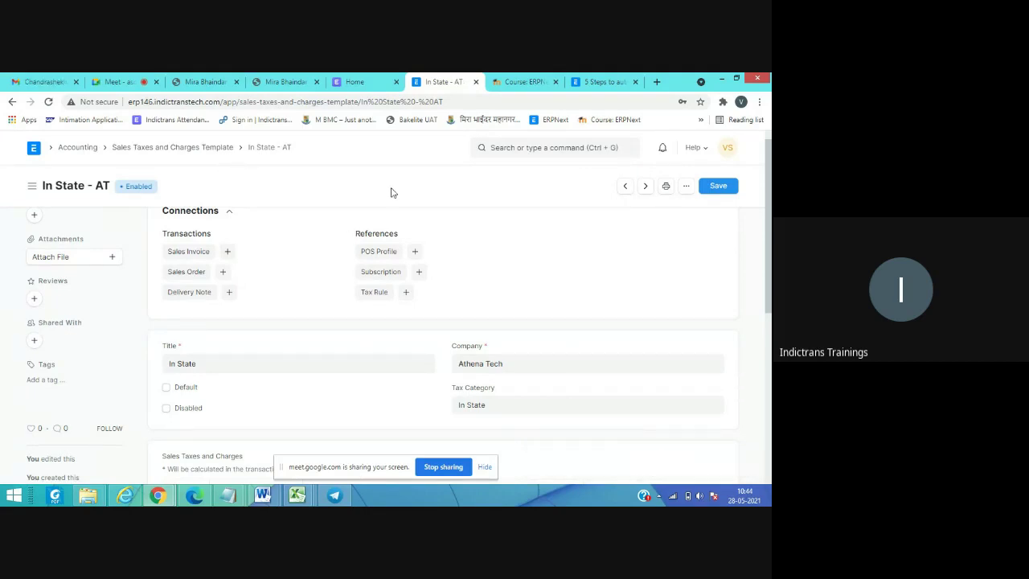
# - Reload the Sales Taxes and Charges Template list to show In State - AT, then start a new template
pyautogui.click(215, 148)
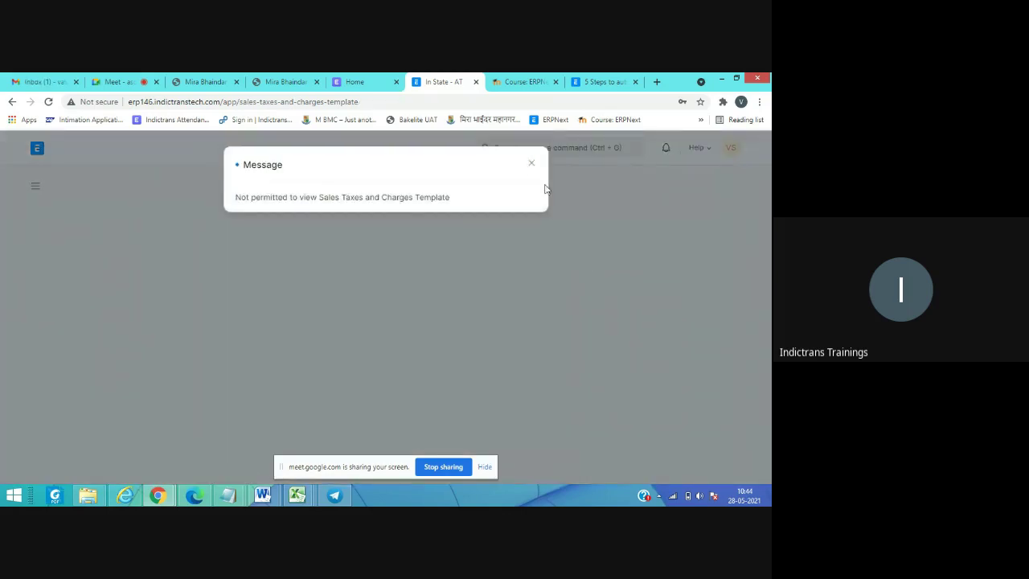
pyautogui.click(532, 166)
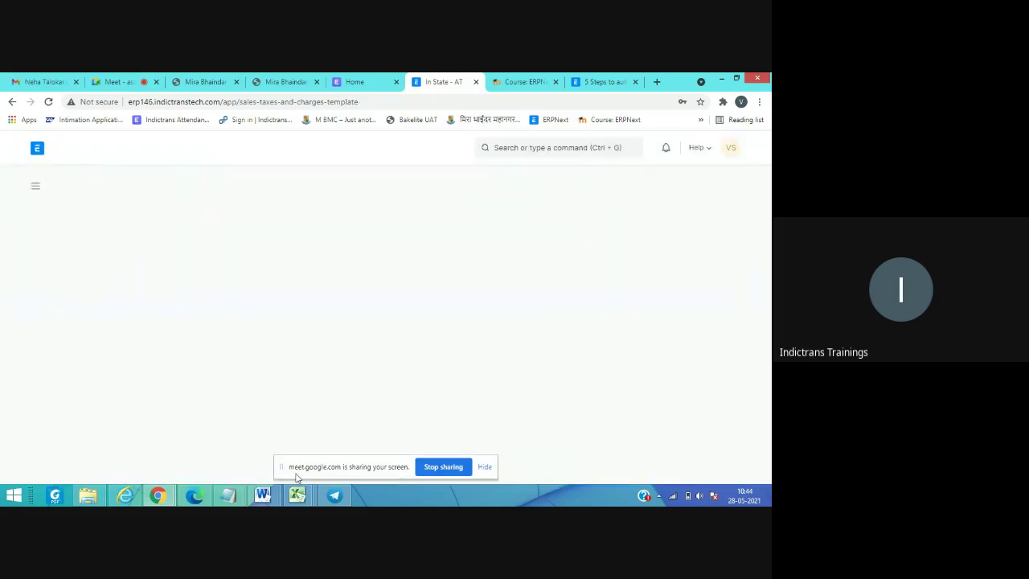
pyautogui.click(207, 496)
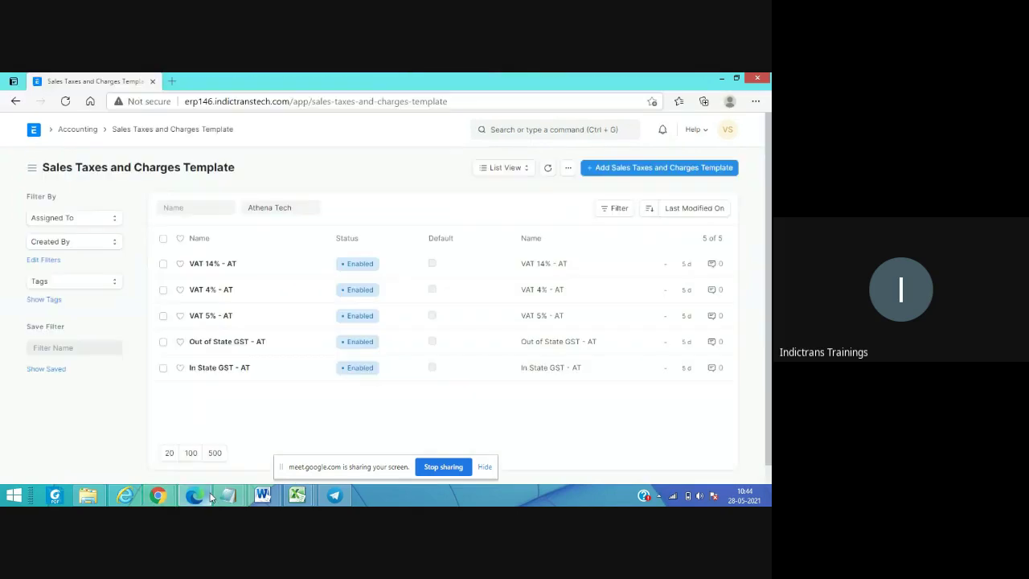
pyautogui.click(497, 414)
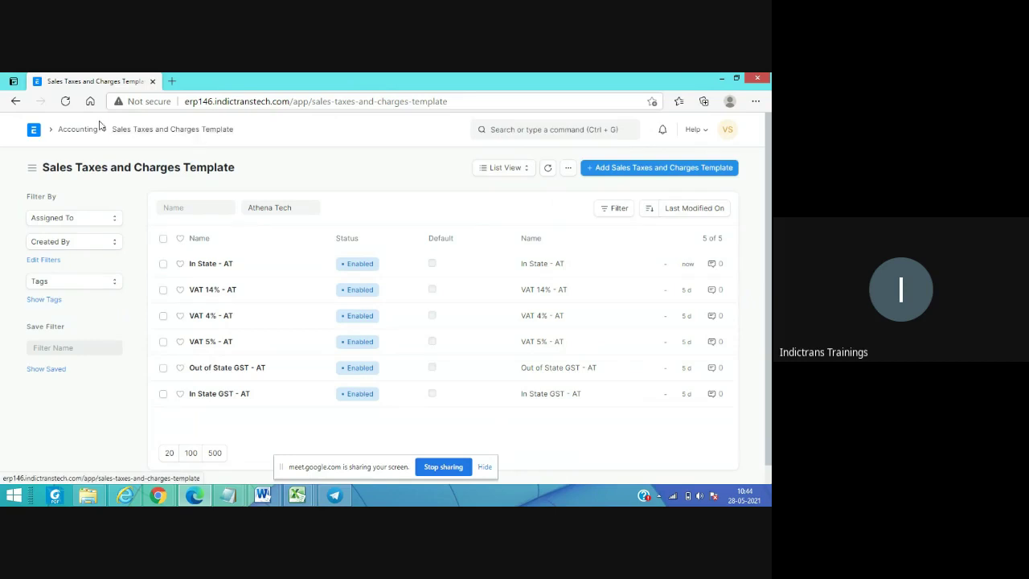
pyautogui.click(65, 102)
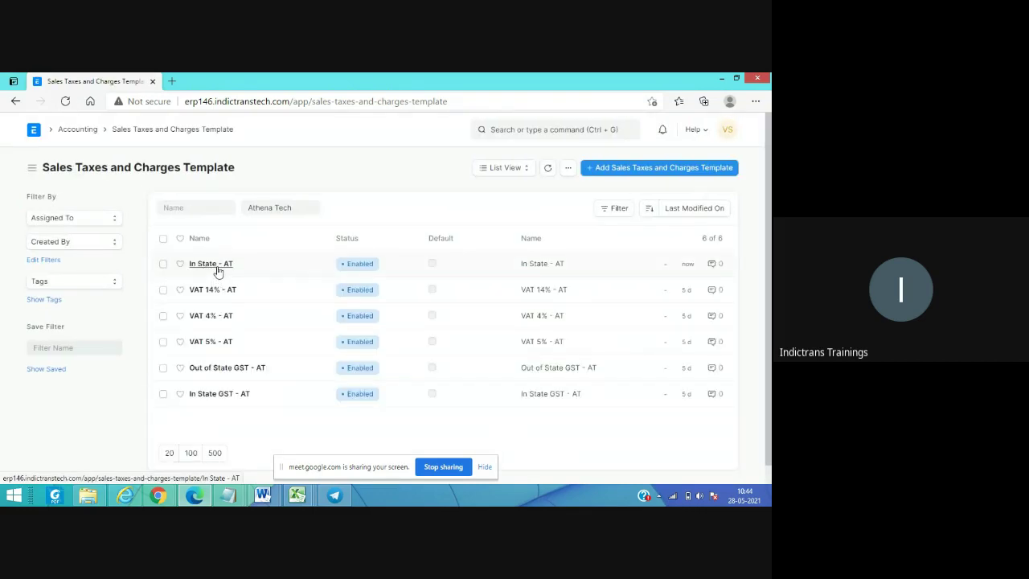
pyautogui.click(681, 171)
# - Title the new template Out State and set its tax category to Out State
pyautogui.write('Out Sayt')
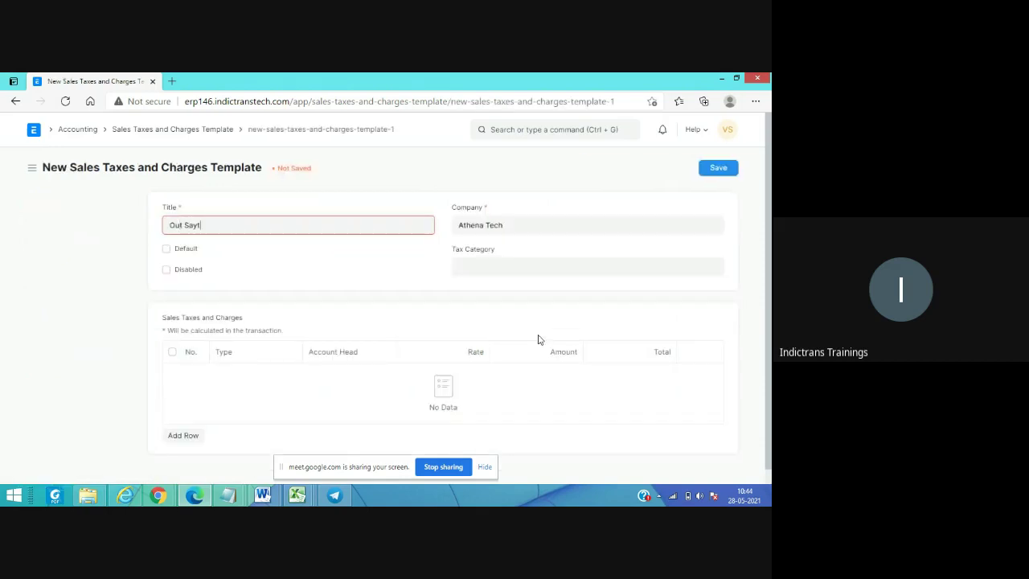
pyautogui.press('BackSpace')
pyautogui.press('BackSpace')
pyautogui.press('BackSpace')
pyautogui.write('tate')
pyautogui.click(628, 274)
pyautogui.write('O')
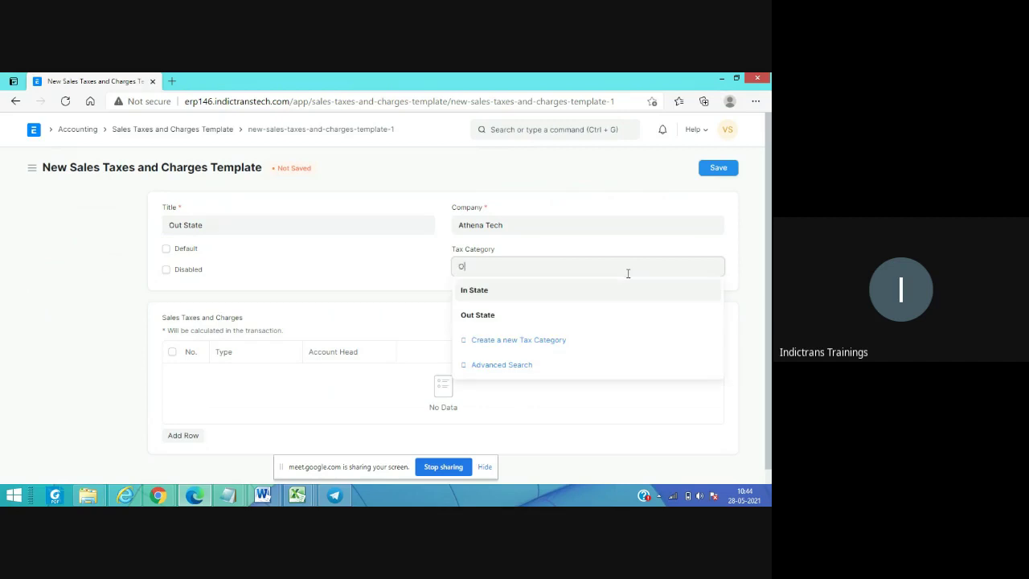
pyautogui.click(538, 293)
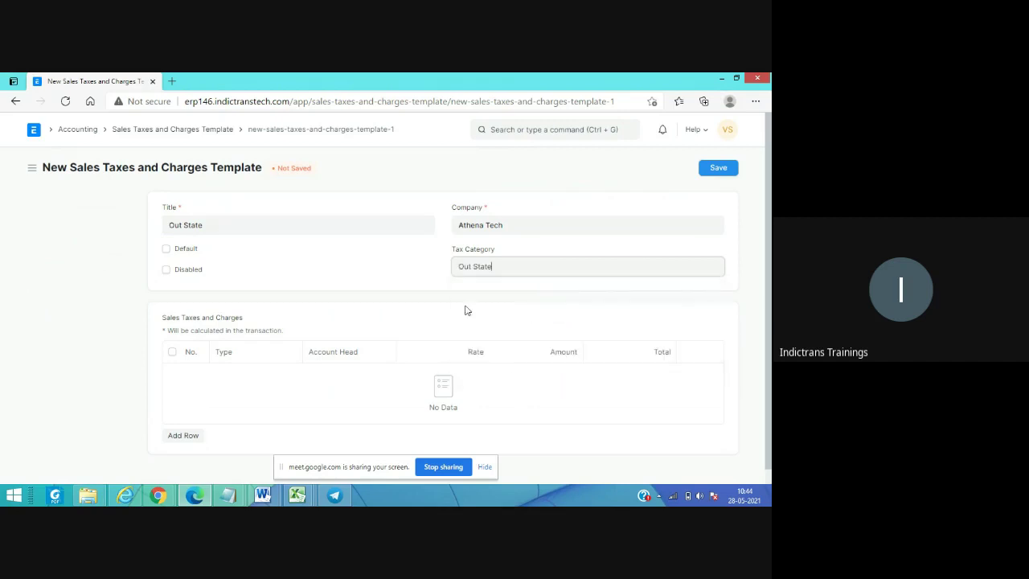
# - Add a tax row calculated On Net Total for account IGST - AT at rate 0
pyautogui.scroll(-1, 768, 300)
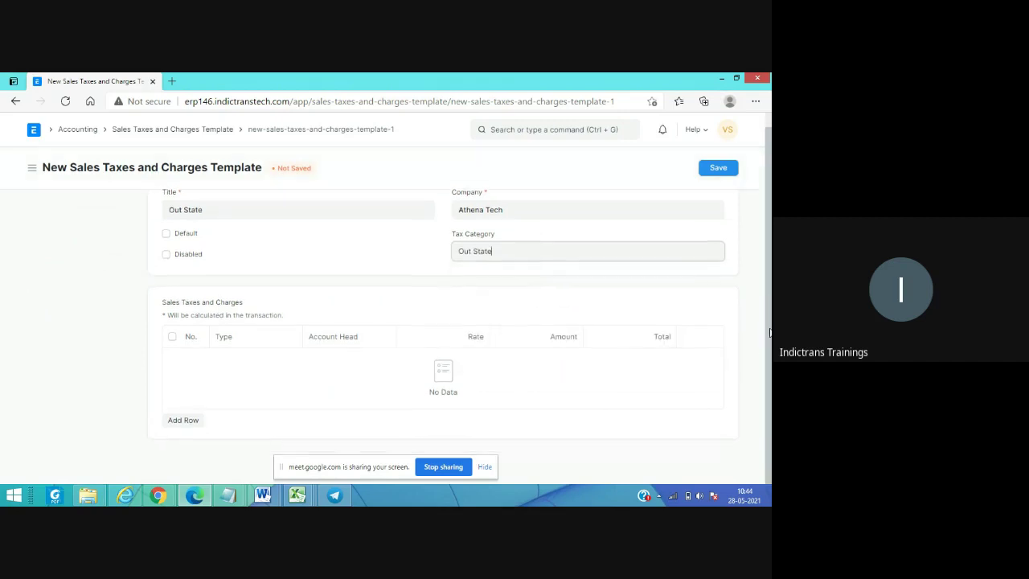
pyautogui.click(188, 423)
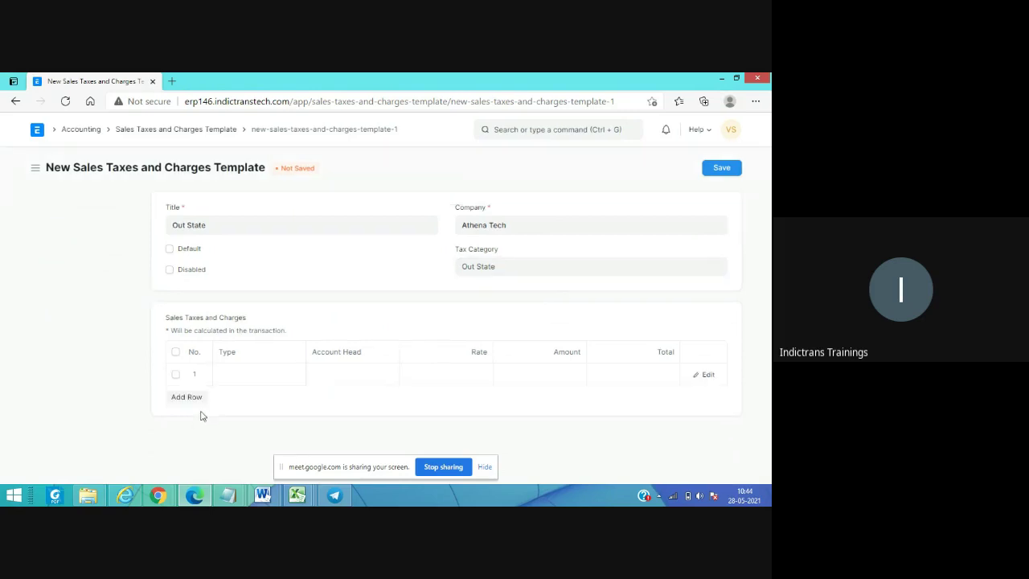
pyautogui.click(261, 377)
pyautogui.click(260, 377)
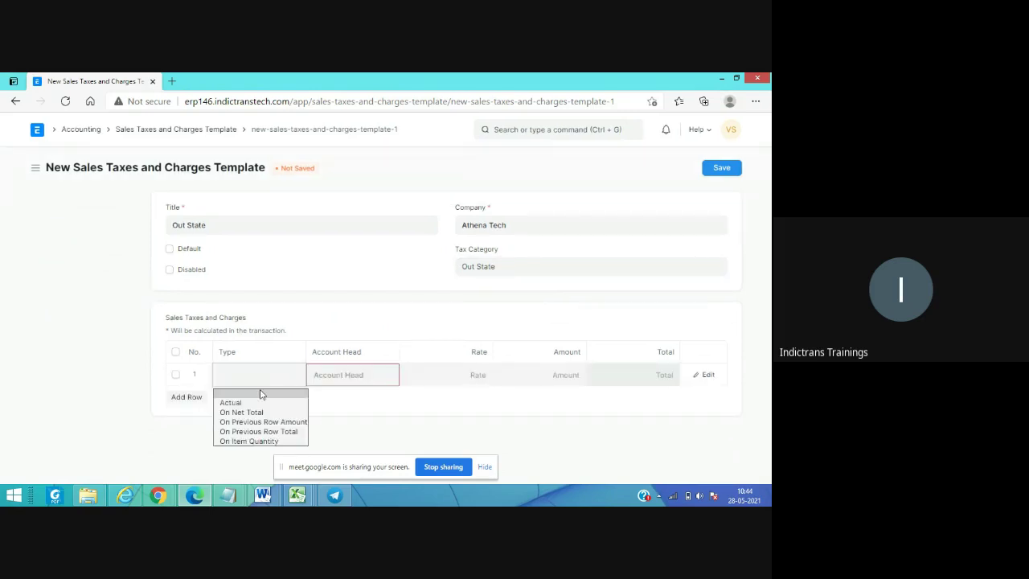
pyautogui.click(262, 411)
pyautogui.click(347, 374)
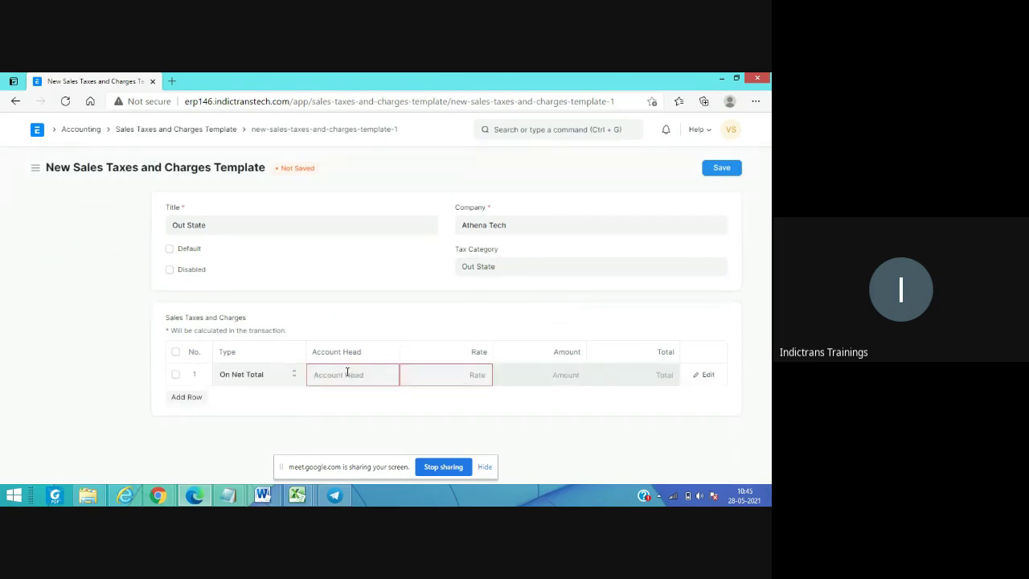
pyautogui.write('I')
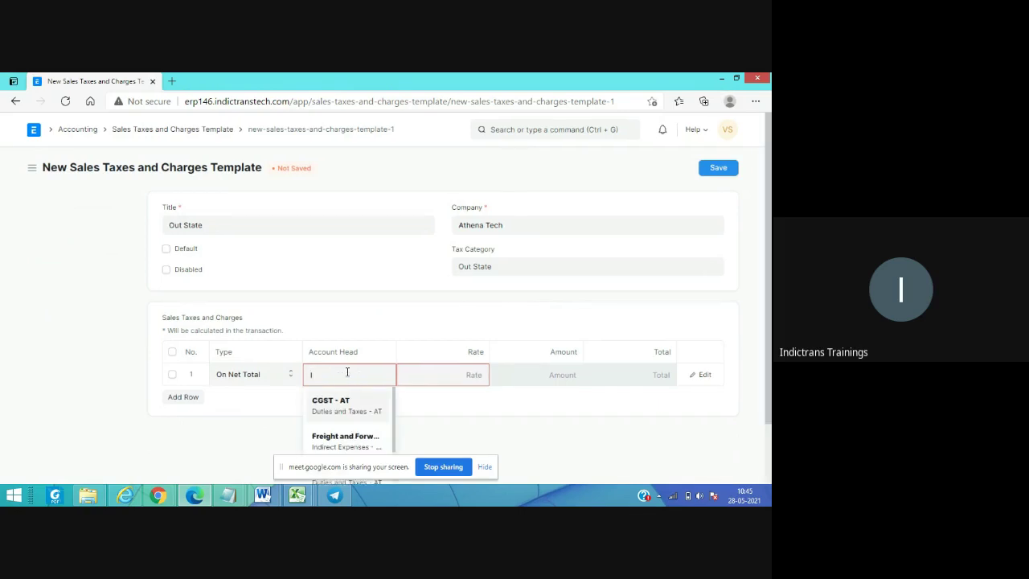
pyautogui.click(329, 442)
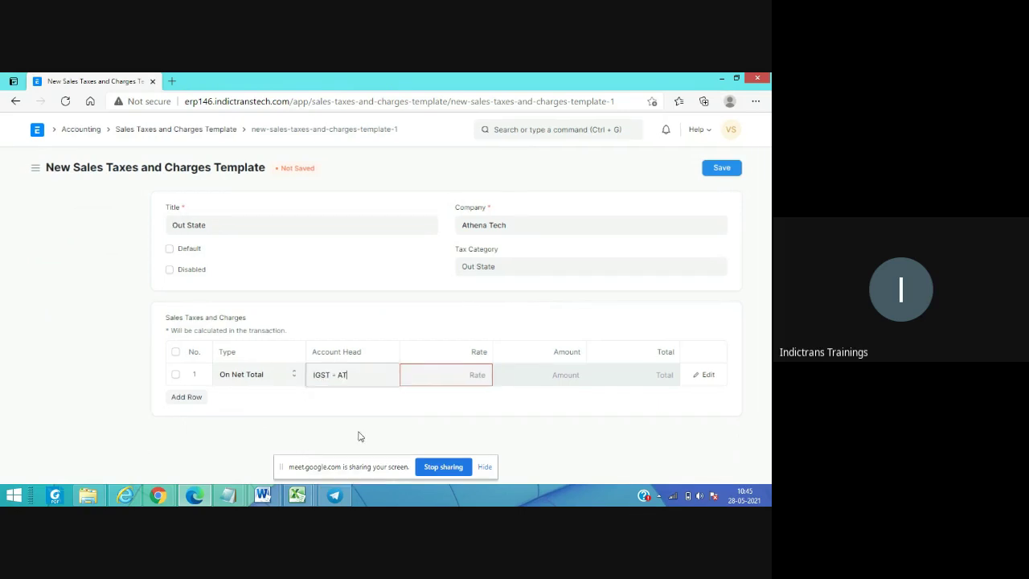
pyautogui.click(489, 375)
pyautogui.write('0')
pyautogui.click(438, 425)
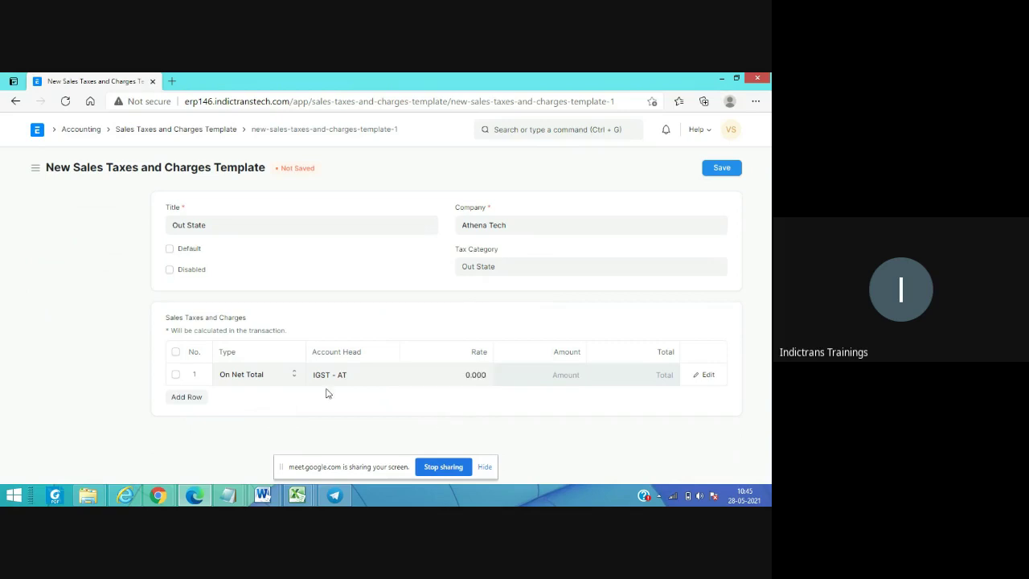
pyautogui.click(295, 377)
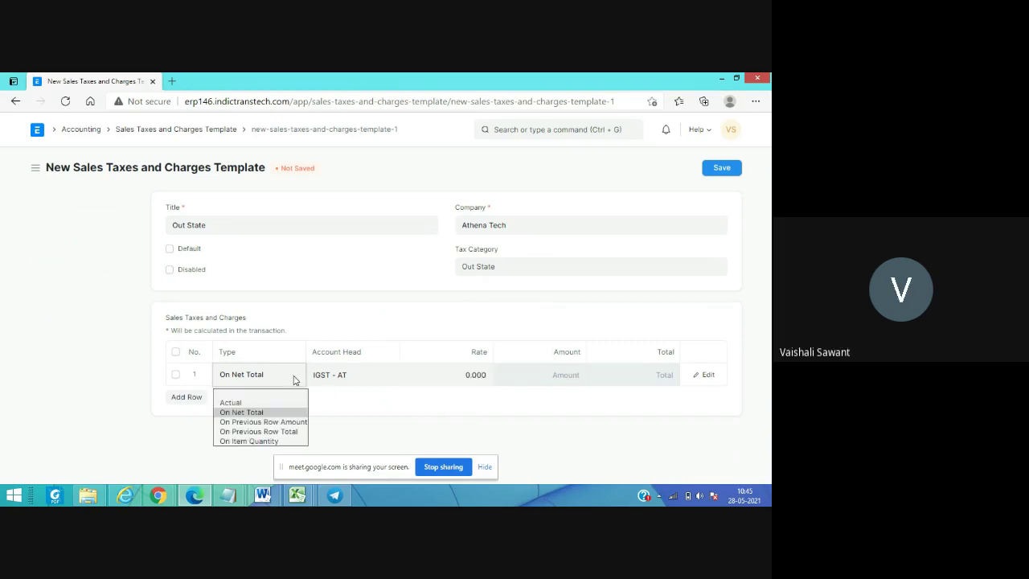
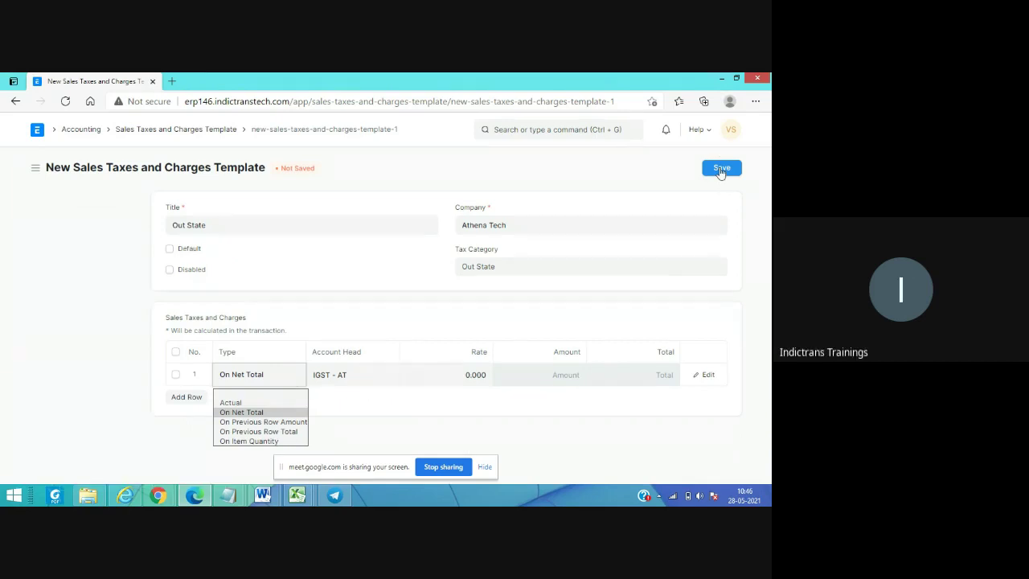
# - Save the Out State - AT tax template, return to the template list, and search for 'Quota'
pyautogui.click(721, 170)
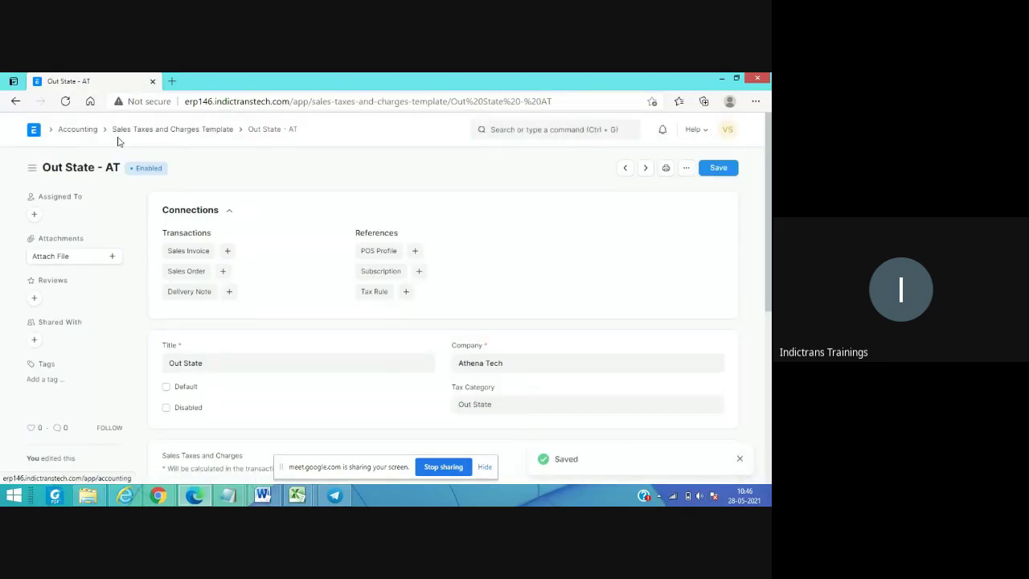
pyautogui.click(275, 131)
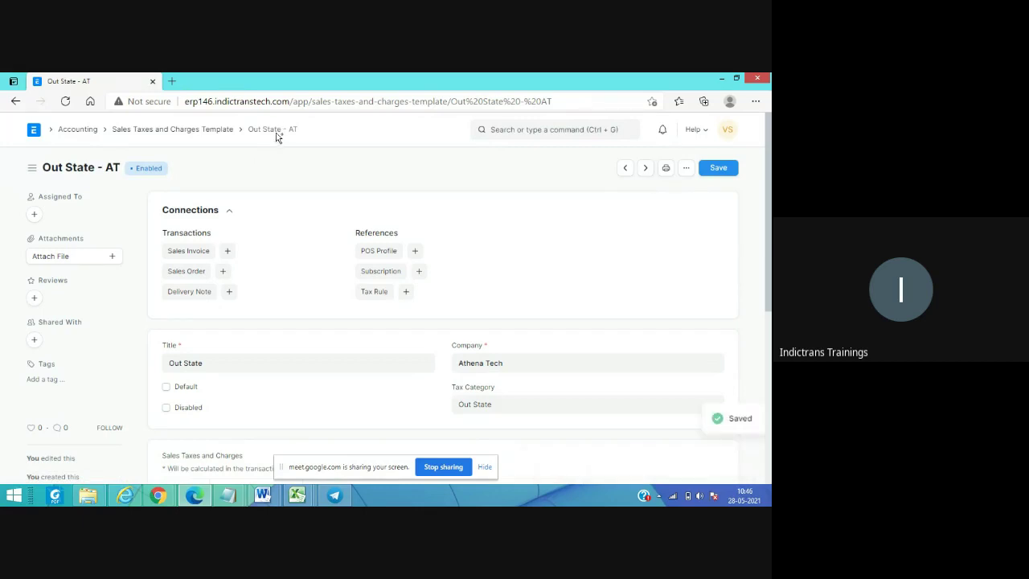
pyautogui.click(217, 134)
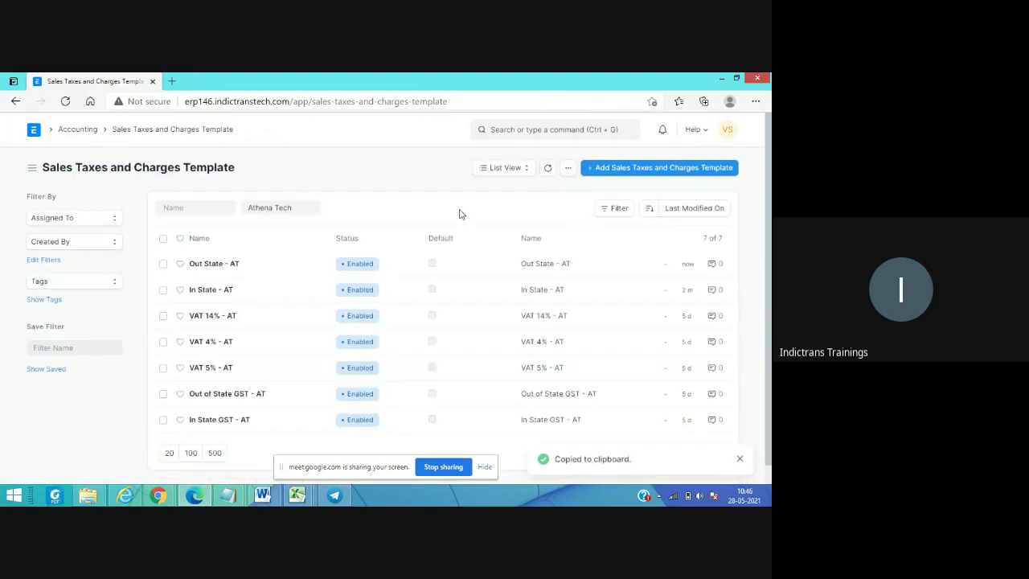
pyautogui.click(587, 132)
pyautogui.write('Quota')
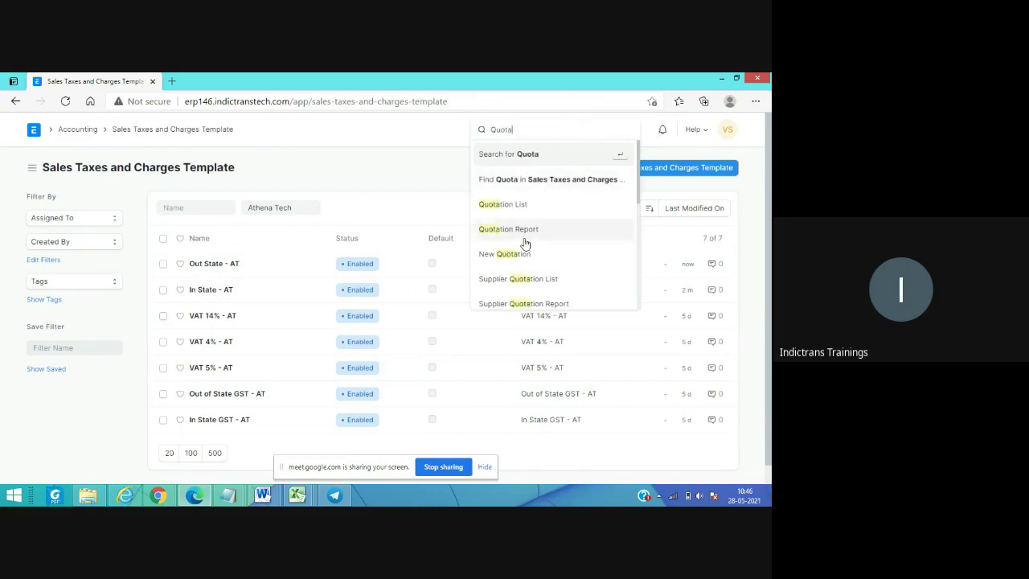
# - Open Bob's draft quotation SAL-QTN-2021-00001 from the Quotation list and delete it
pyautogui.click(519, 205)
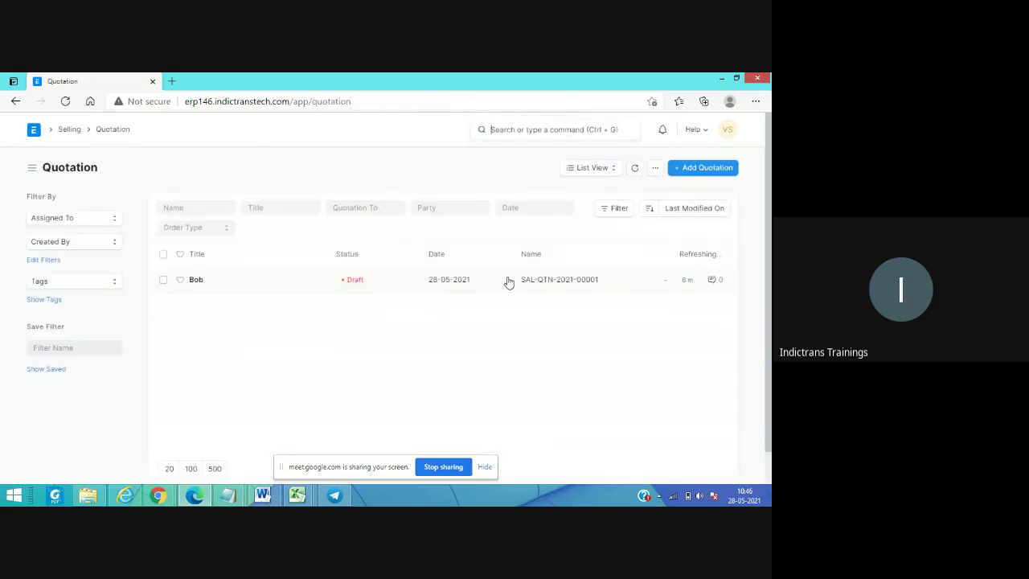
pyautogui.click(195, 281)
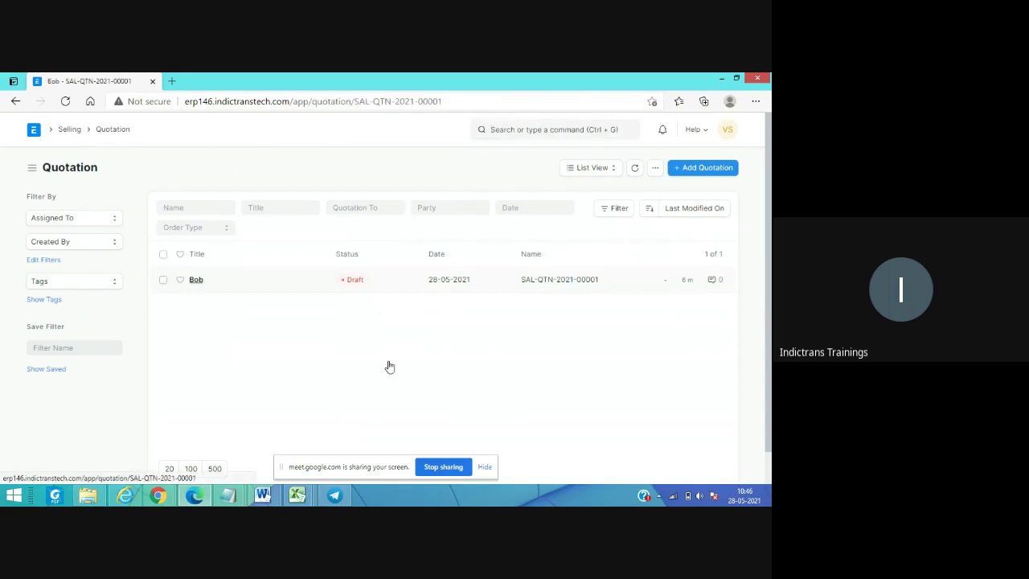
pyautogui.moveTo(769, 173); pyautogui.dragTo(769, 300)
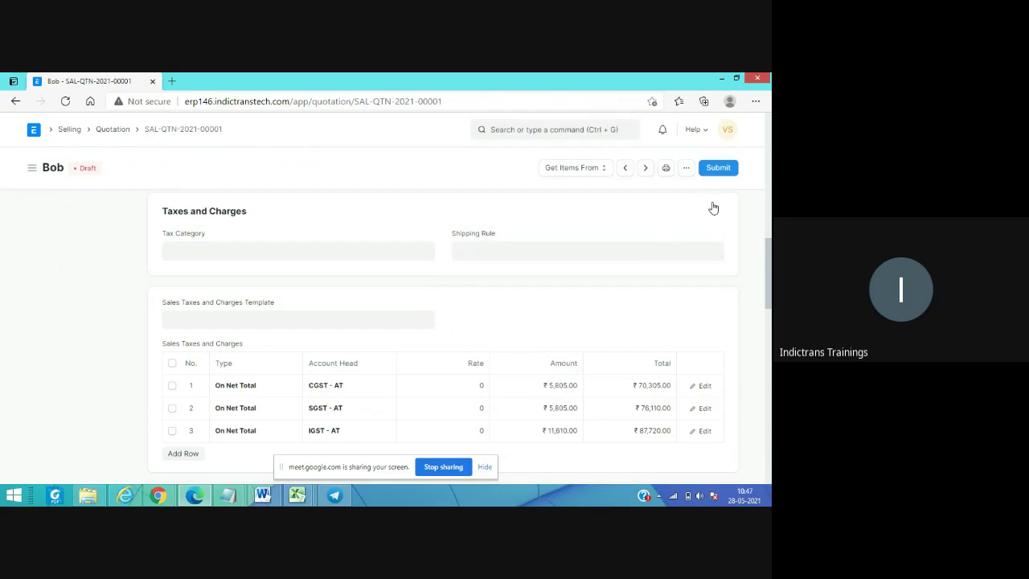
pyautogui.click(687, 168)
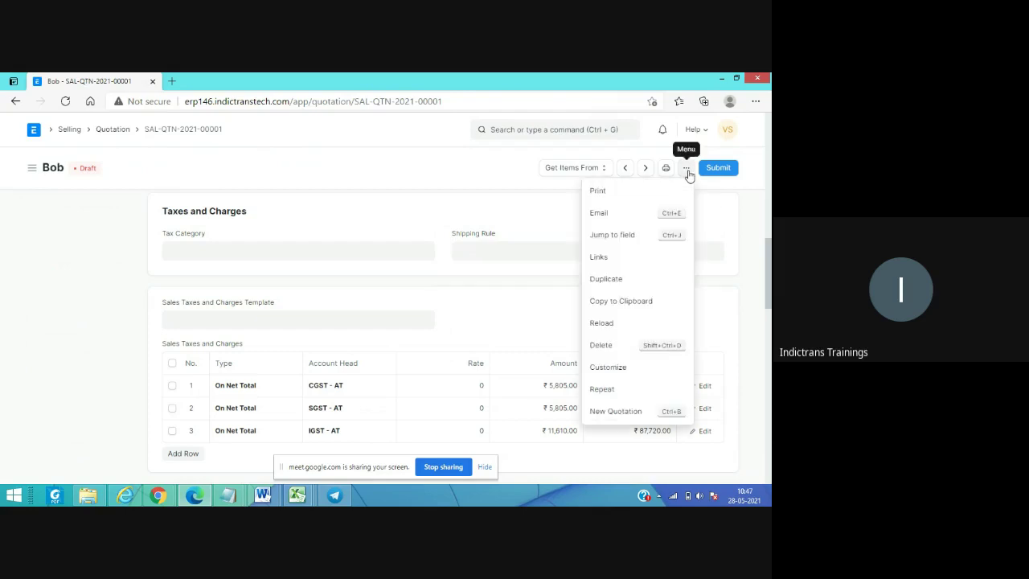
pyautogui.click(604, 347)
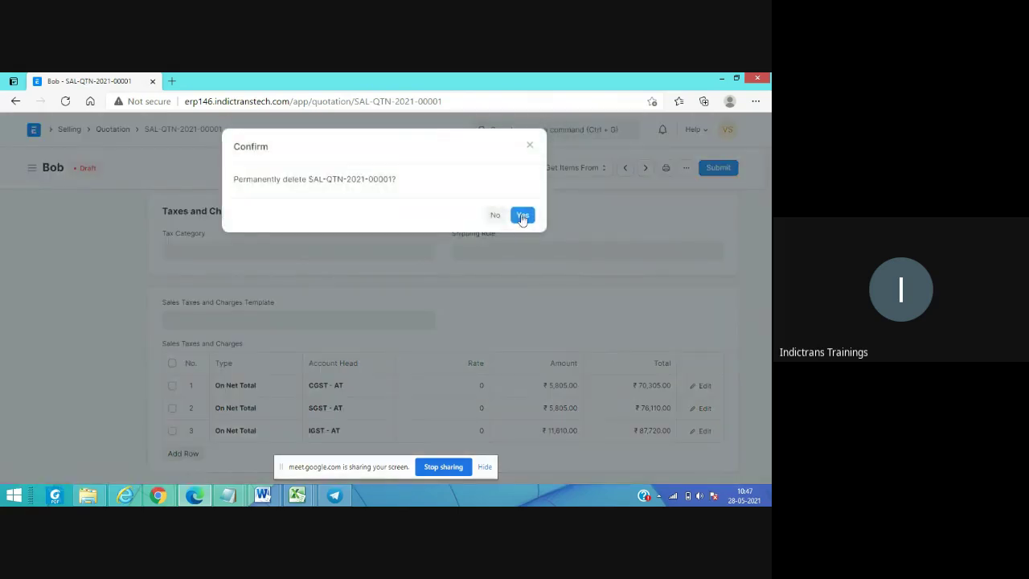
pyautogui.click(521, 215)
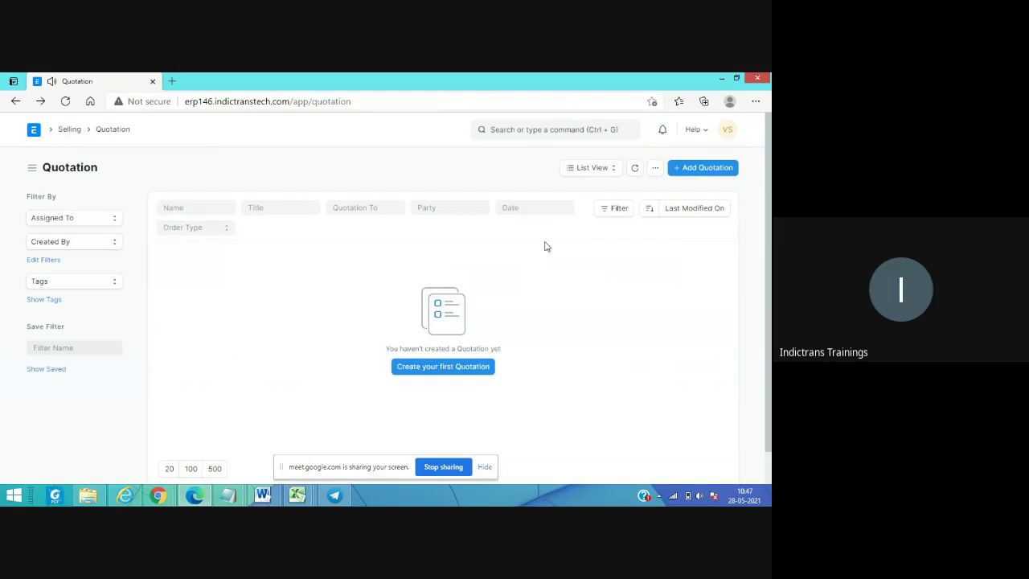
# - Start a new quotation for customer Bob, then leave it for the Selling workspace's Reports & Masters
pyautogui.click(690, 171)
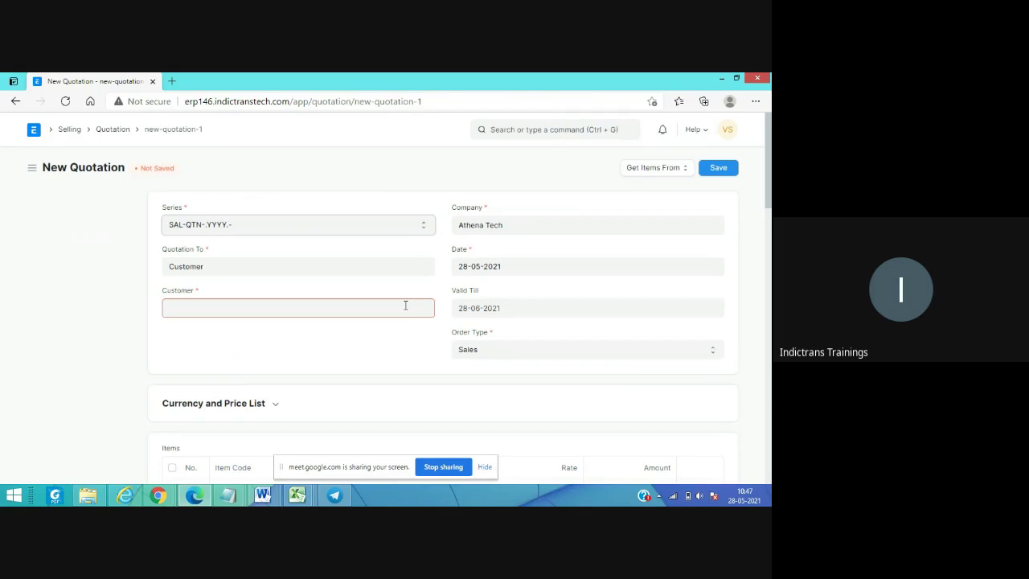
pyautogui.click(406, 305)
pyautogui.write('bo')
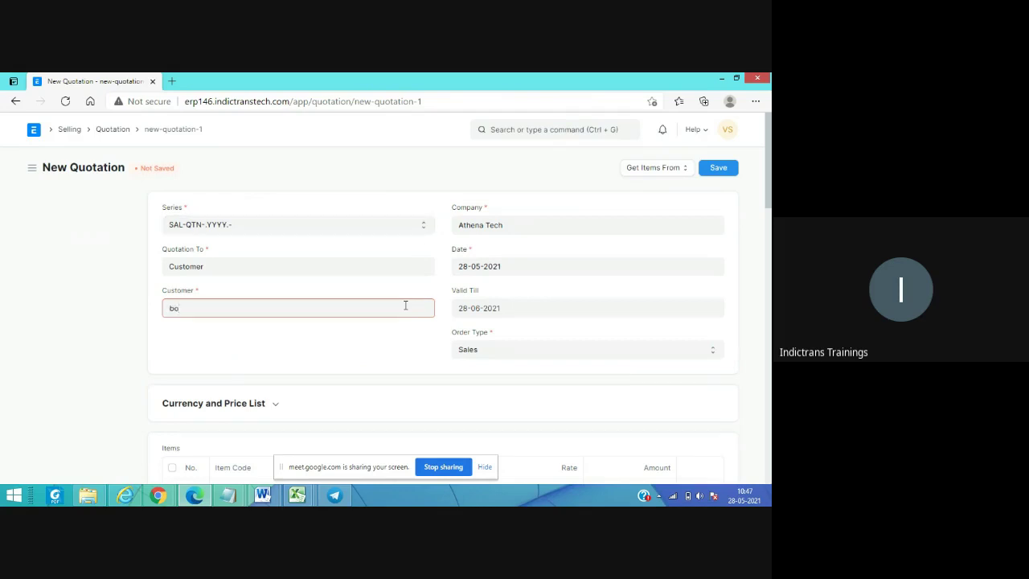
pyautogui.click(349, 351)
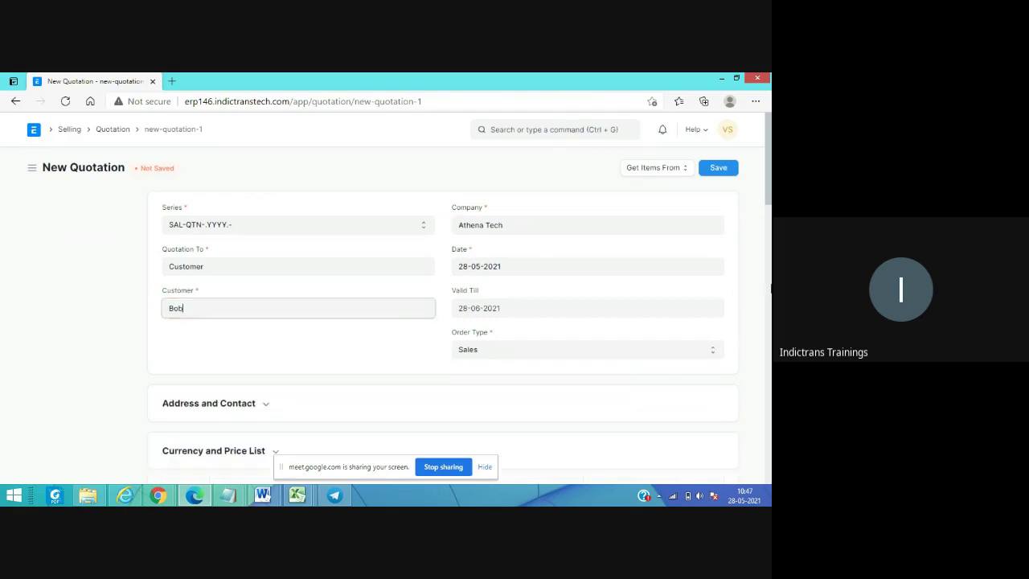
pyautogui.moveTo(770, 190)
pyautogui.mouseDown()
pyautogui.moveTo(770, 228)
pyautogui.moveTo(766, 180)
pyautogui.mouseUp()
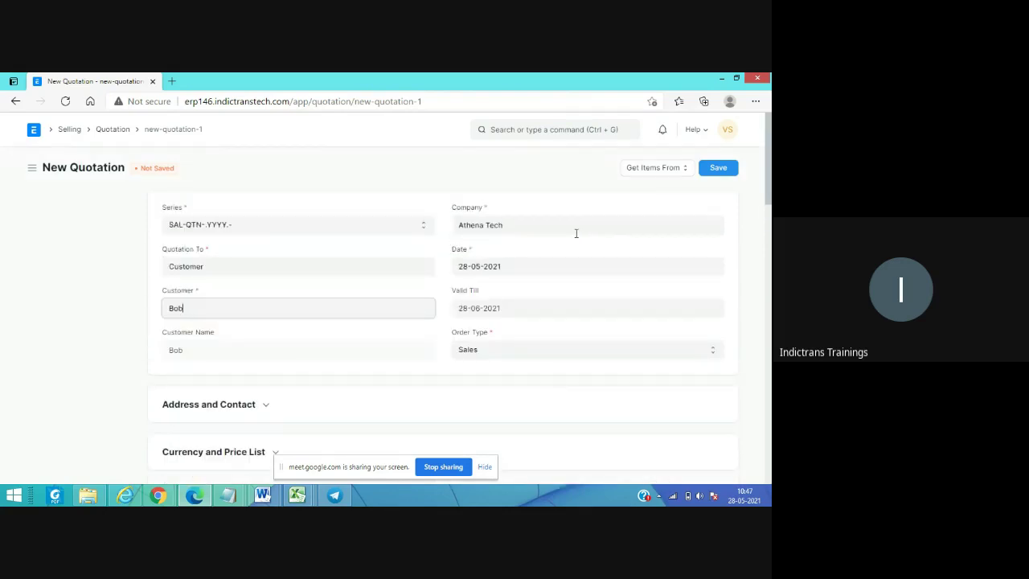
pyautogui.click(75, 134)
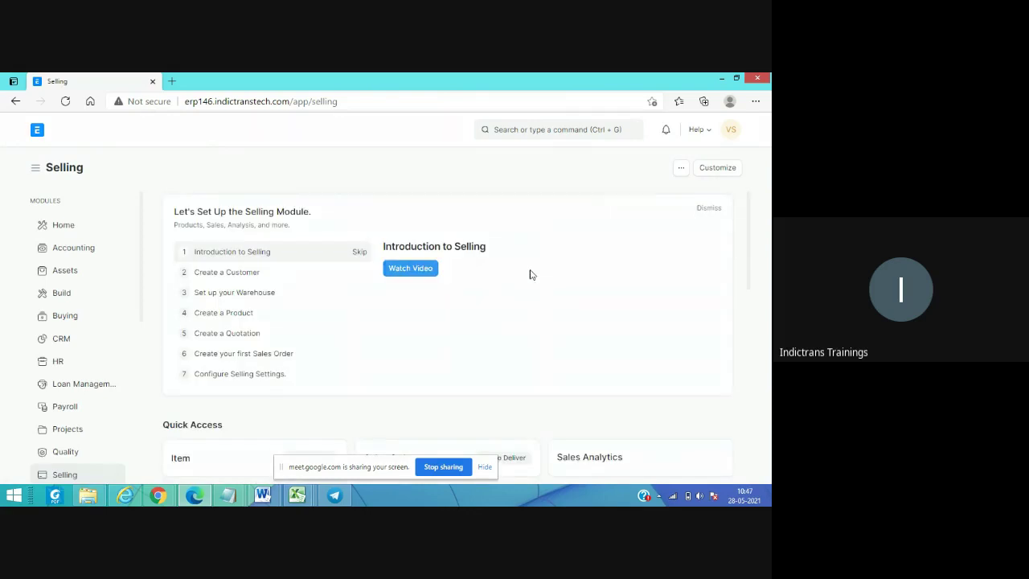
pyautogui.moveTo(749, 241); pyautogui.dragTo(755, 329)
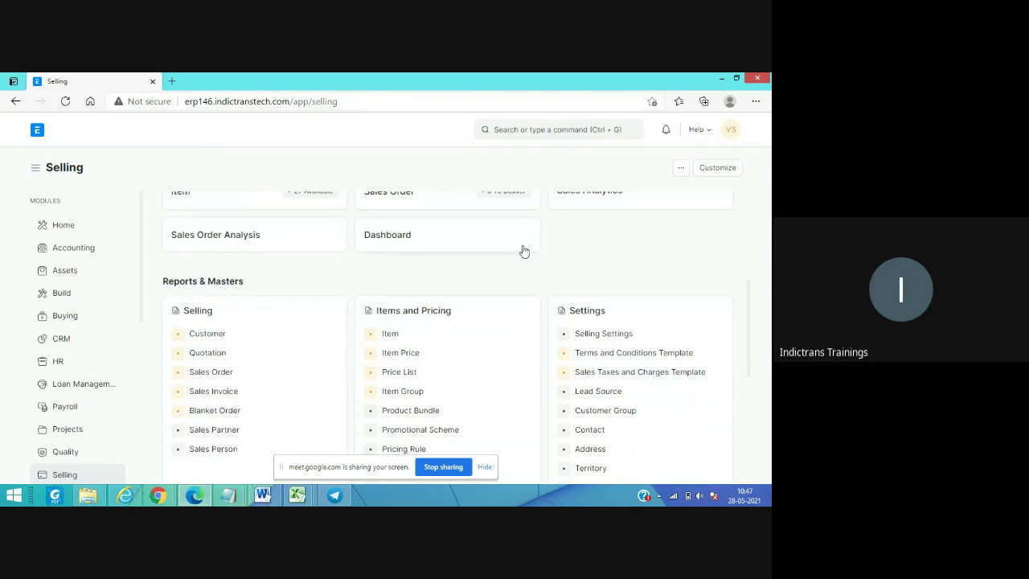
# - Open Bob's opportunity CRM-OPP-2021-00001 and create a quotation from it
pyautogui.click(576, 132)
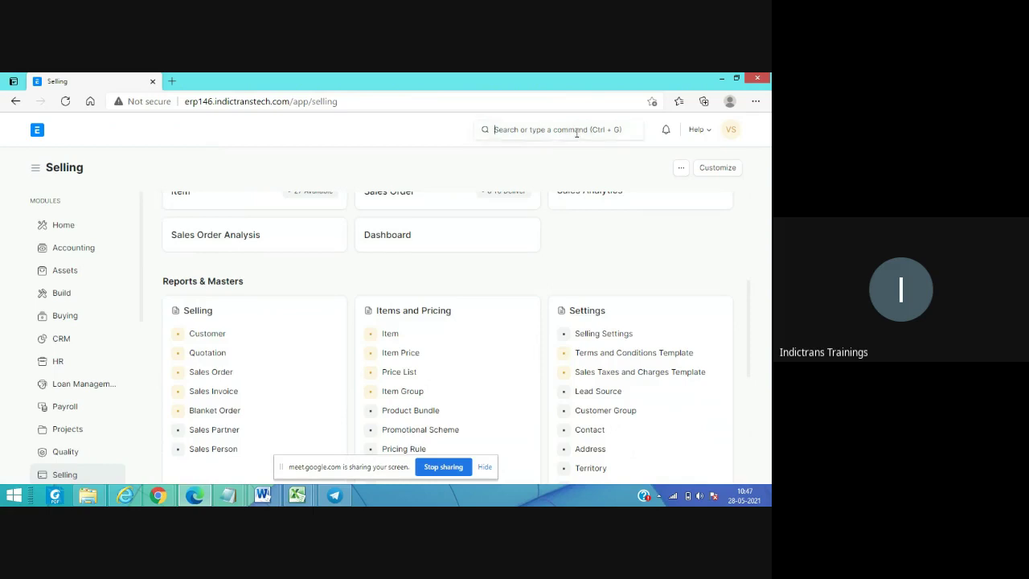
pyautogui.write('Opp')
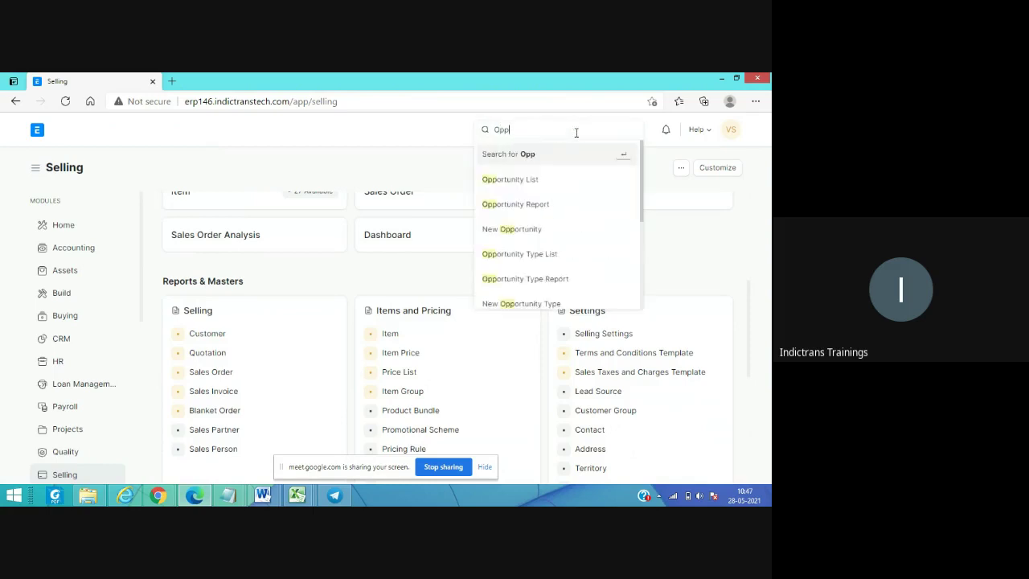
pyautogui.click(515, 183)
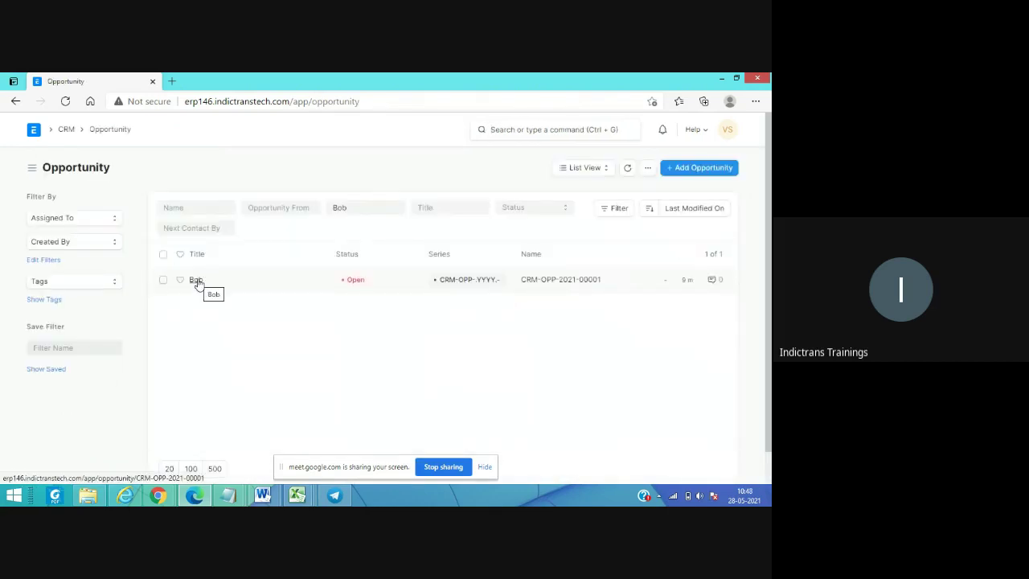
pyautogui.click(197, 282)
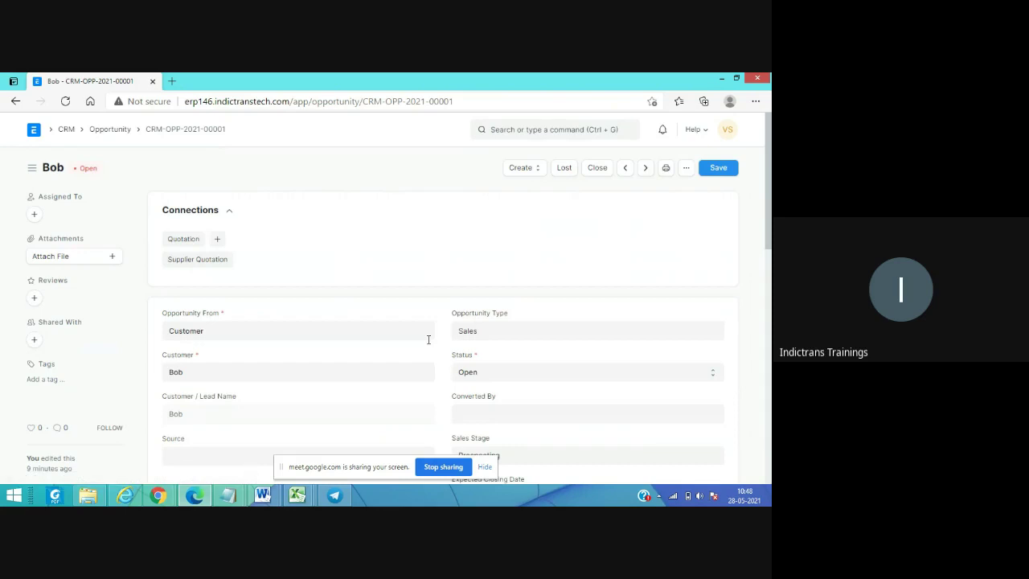
pyautogui.click(520, 171)
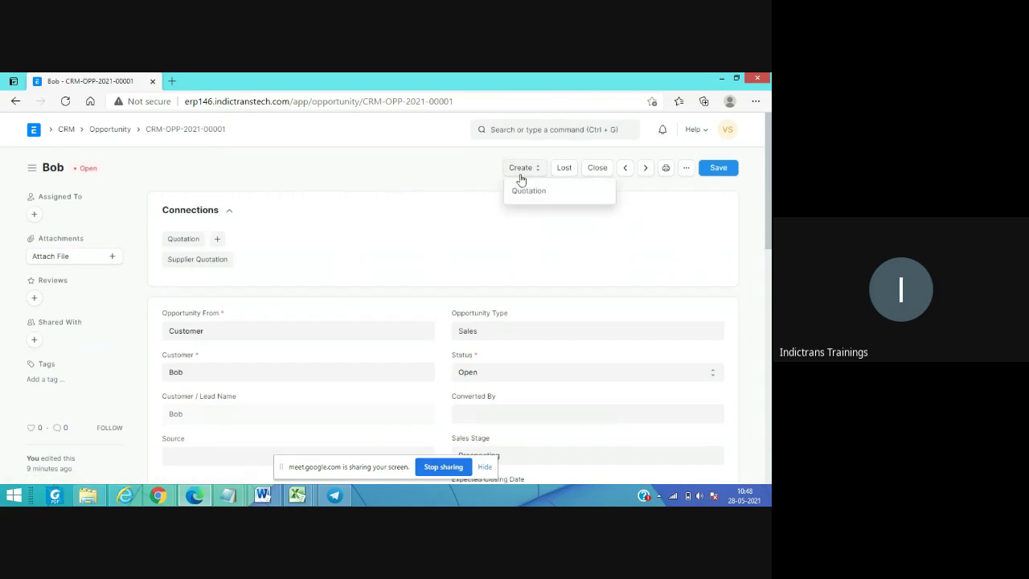
pyautogui.click(521, 193)
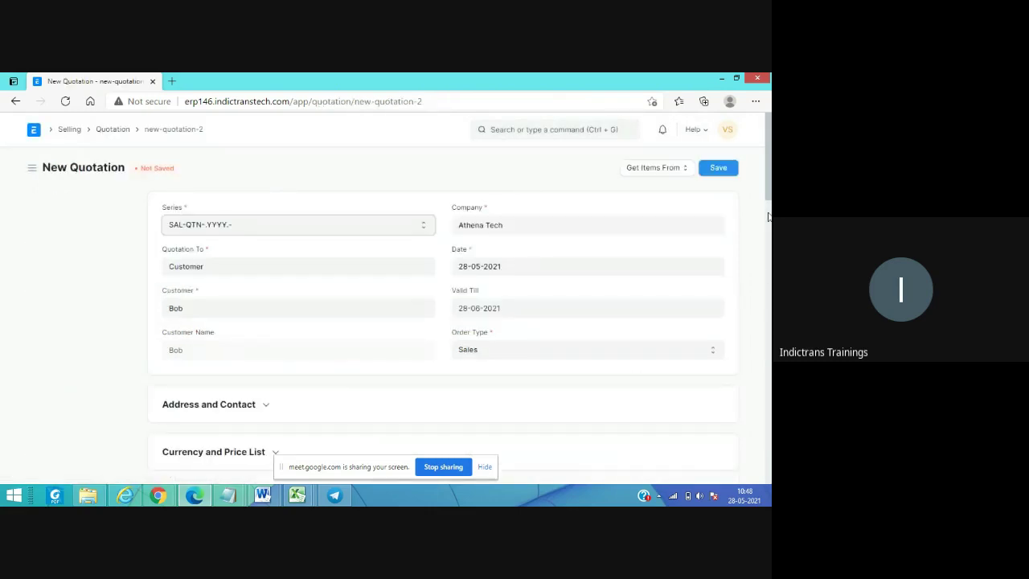
pyautogui.scroll(-1, 768, 205)
pyautogui.moveTo(768, 201); pyautogui.dragTo(770, 242)
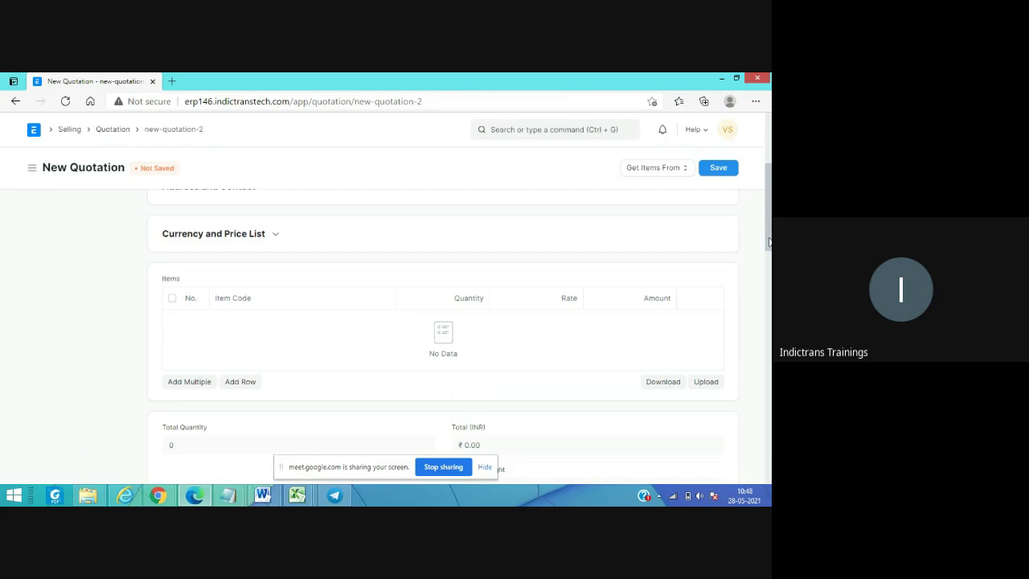
pyautogui.moveTo(768, 241)
pyautogui.mouseDown()
pyautogui.moveTo(768, 223)
pyautogui.moveTo(769, 246)
pyautogui.mouseUp()
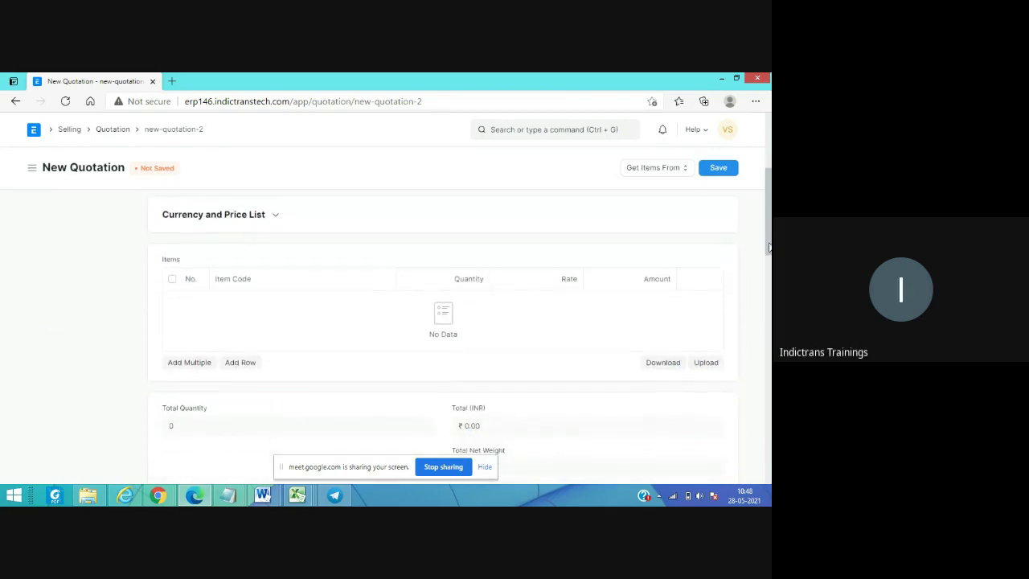
# - Add Product-LT as the first item row with quantity 1
pyautogui.click(244, 362)
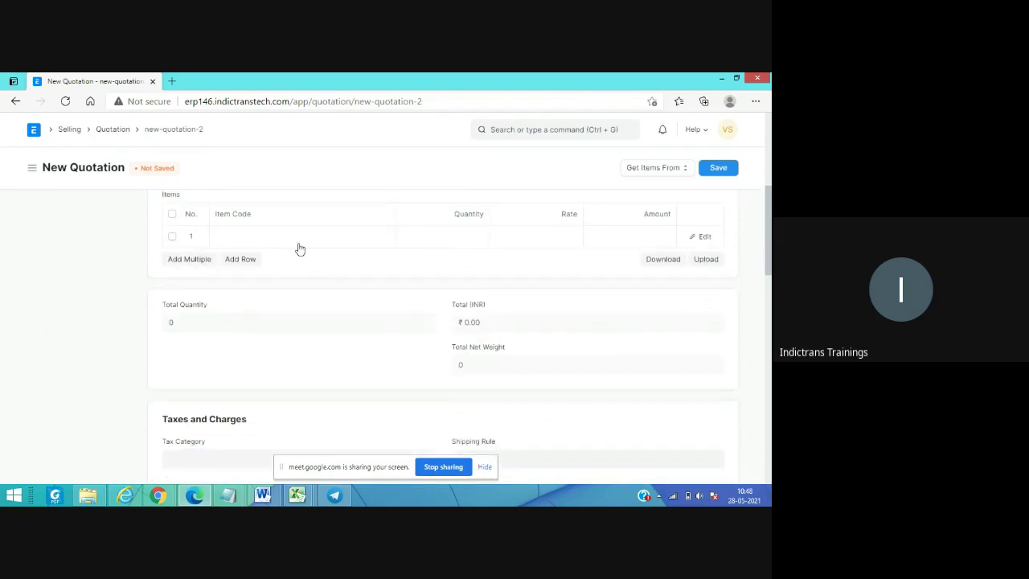
pyautogui.click(306, 237)
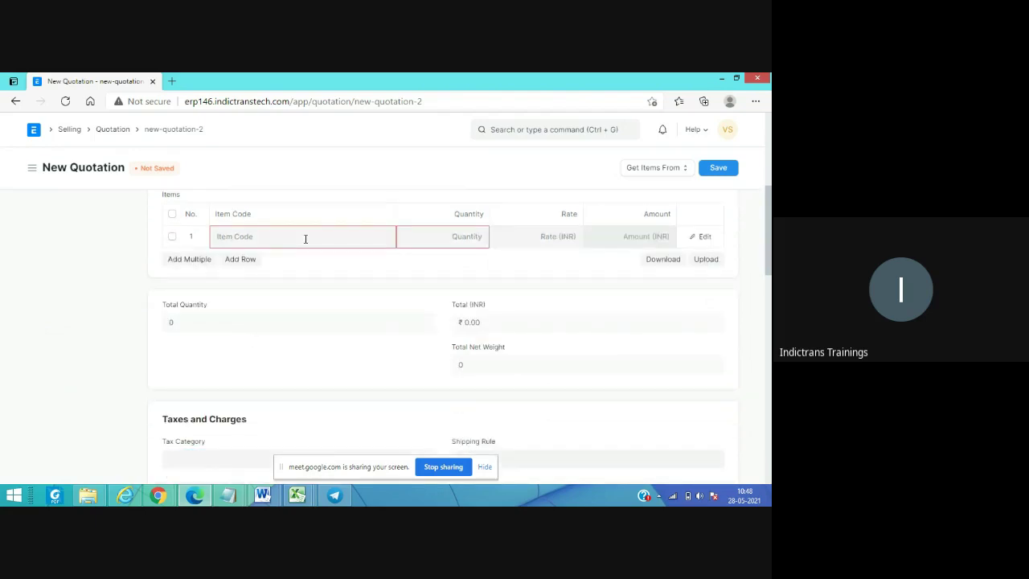
pyautogui.click(306, 237)
pyautogui.write('la')
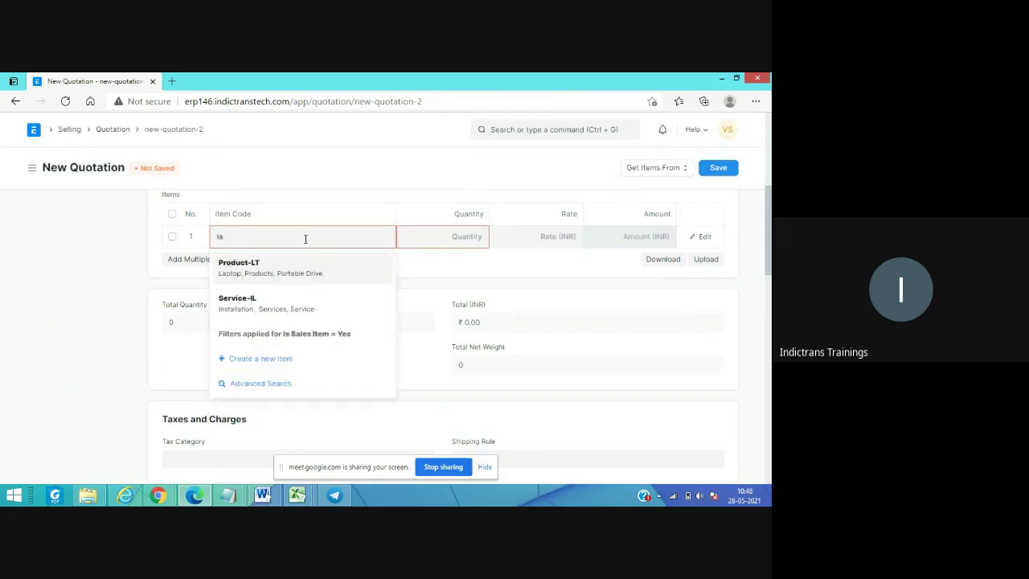
pyautogui.click(295, 274)
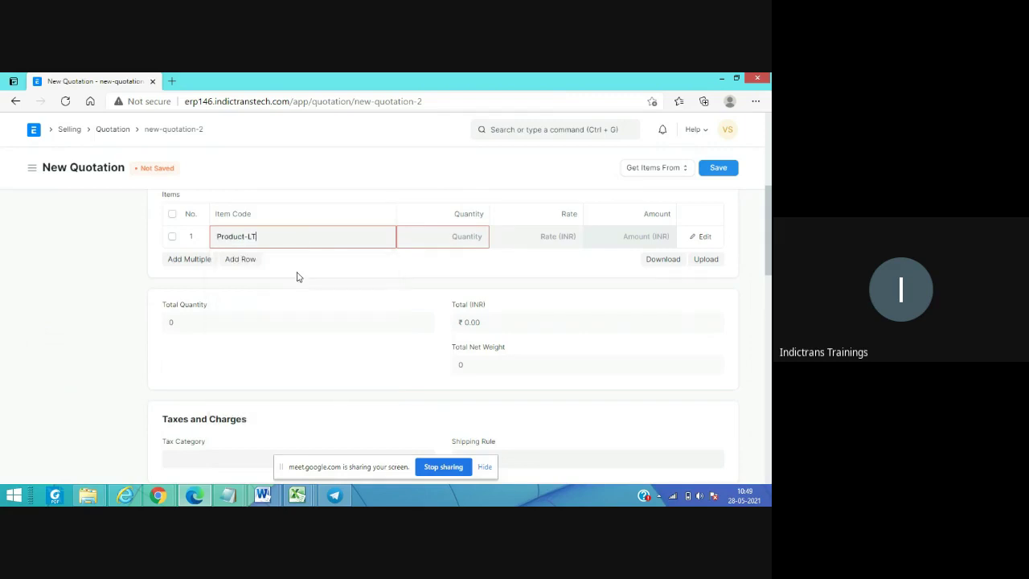
pyautogui.click(415, 234)
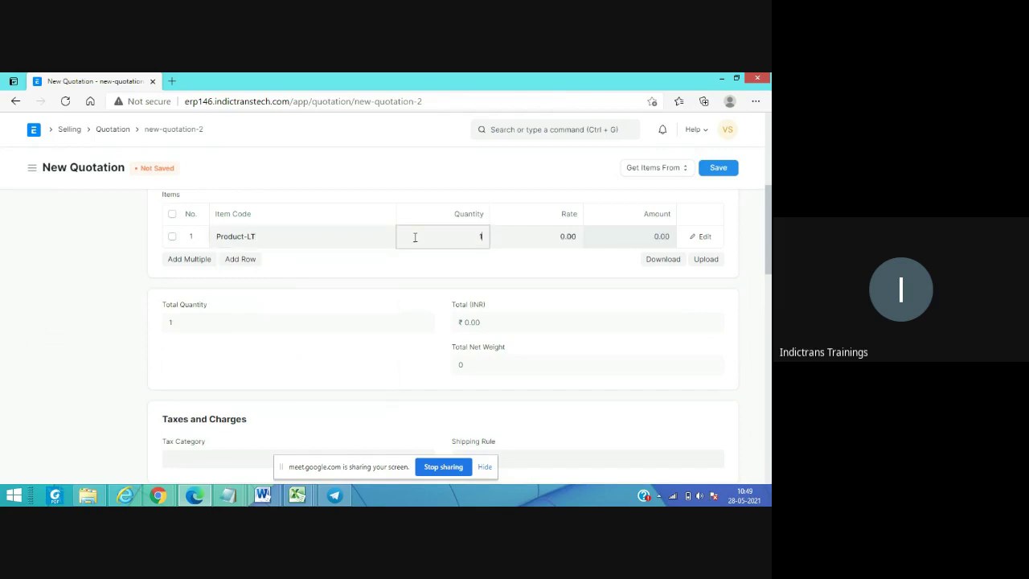
# - Add Product-DT as a second item row and expand the Currency and Price List section
pyautogui.click(241, 260)
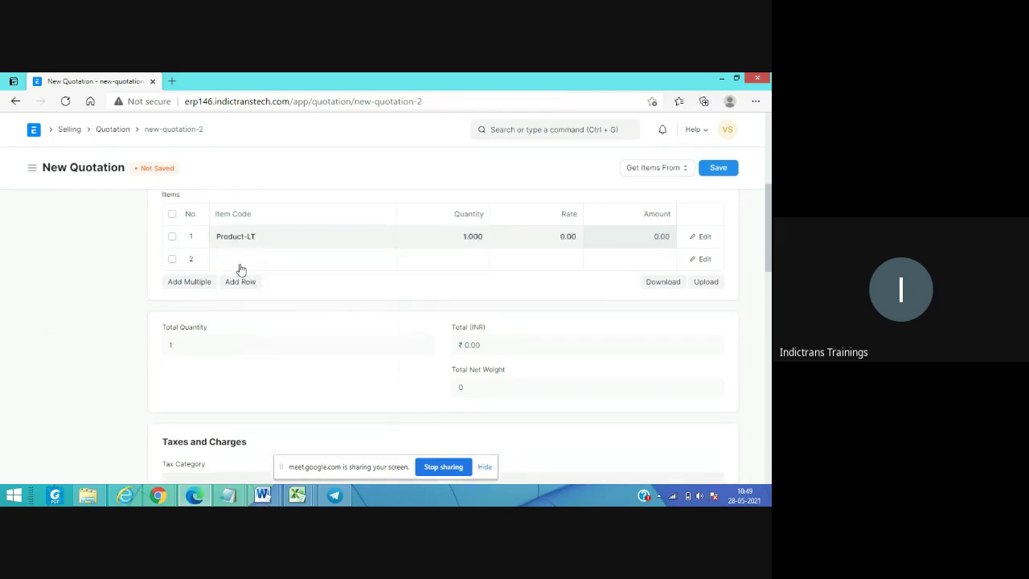
pyautogui.click(244, 260)
pyautogui.write('de')
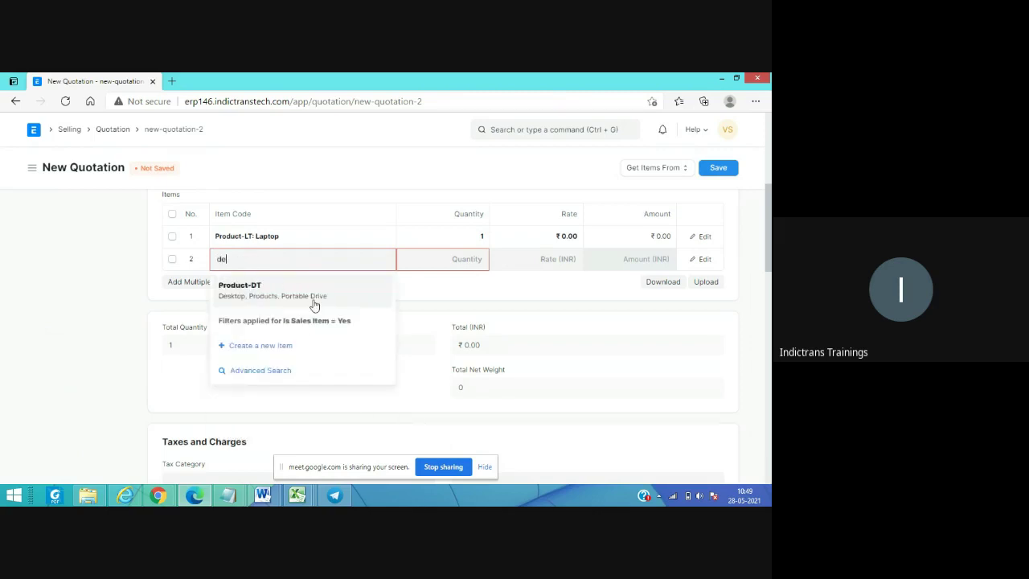
pyautogui.click(312, 299)
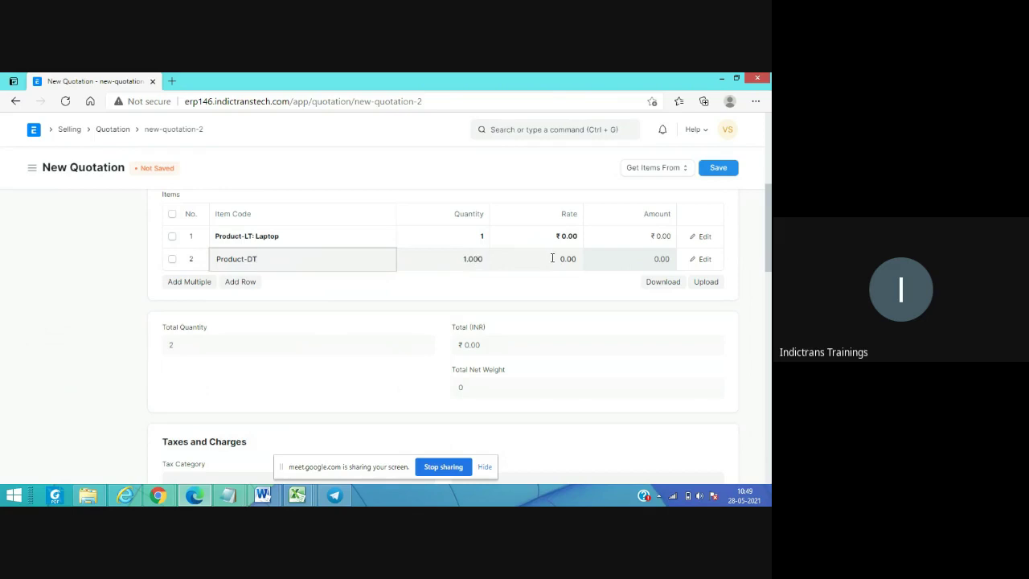
pyautogui.moveTo(768, 260); pyautogui.dragTo(768, 211)
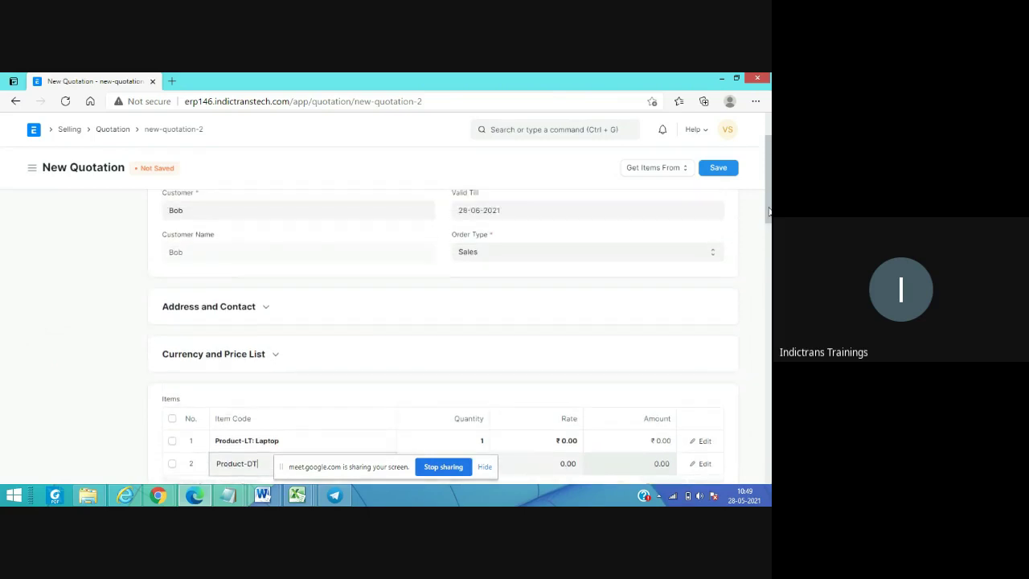
pyautogui.click(274, 356)
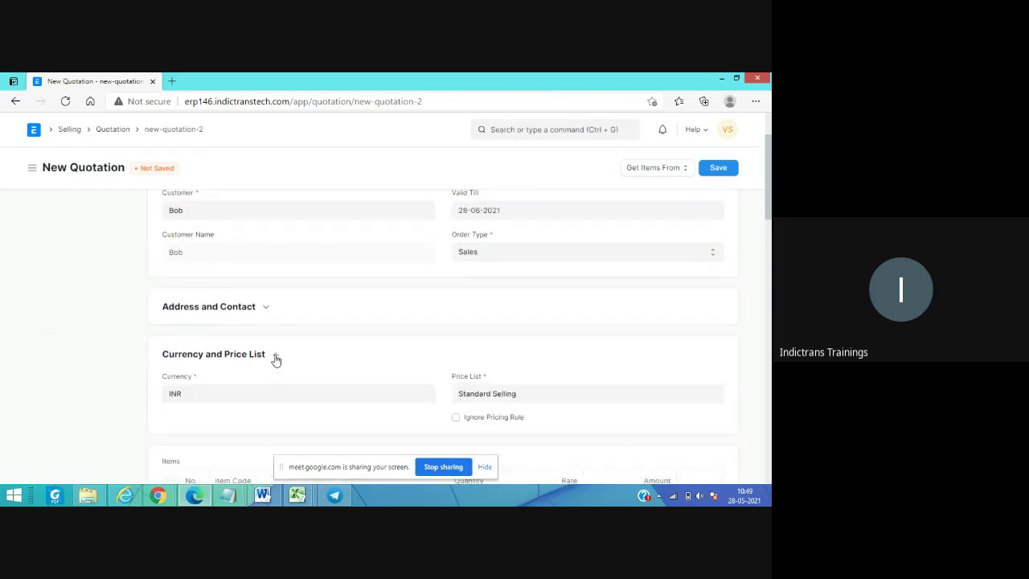
# - Replace the Standard Selling price list with Plantinum, pricing items at 36,000 and 28,500
pyautogui.click(628, 390)
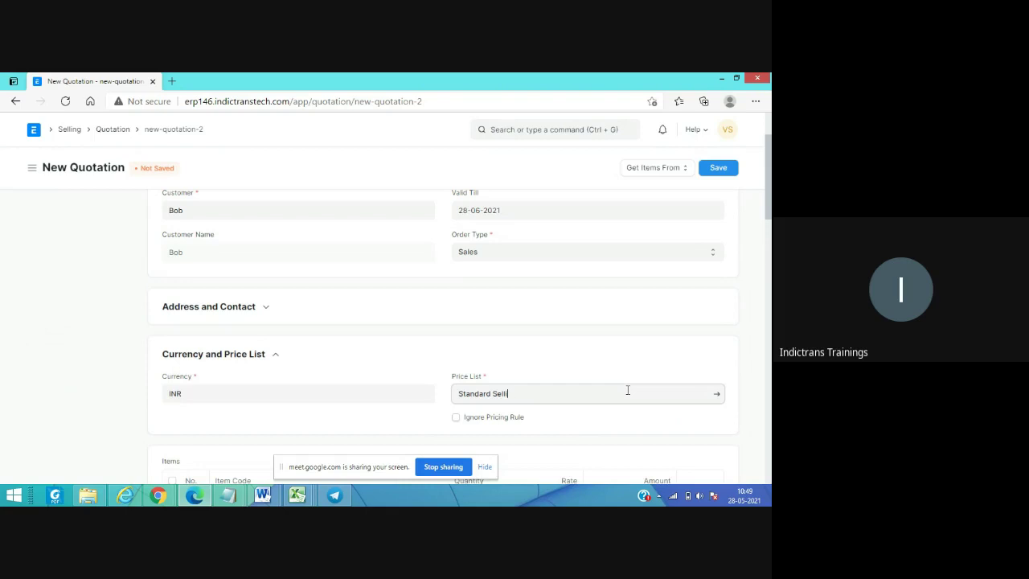
pyautogui.hotkey('ctrl', 'a')
pyautogui.press('BackSpace')
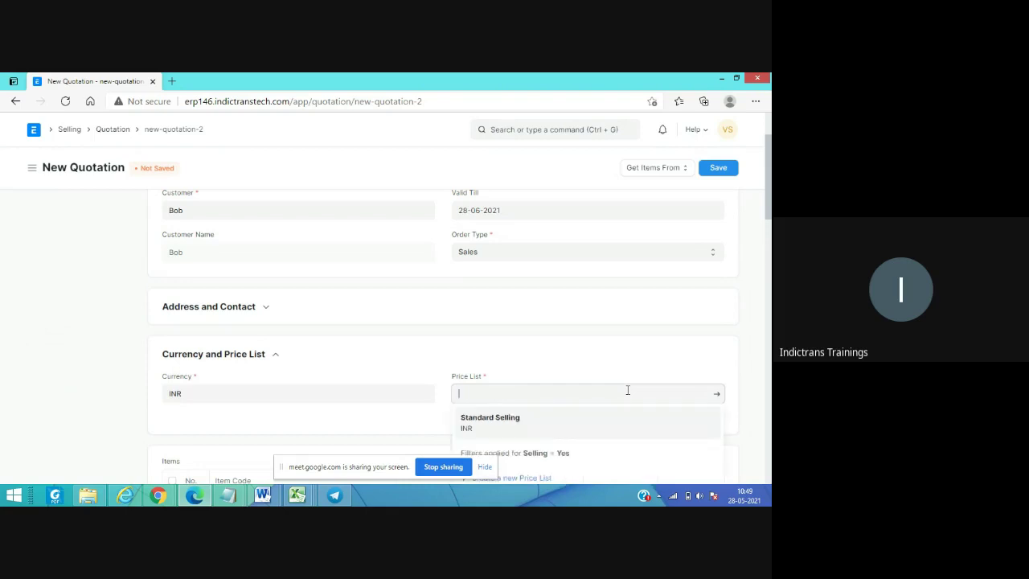
pyautogui.click(605, 450)
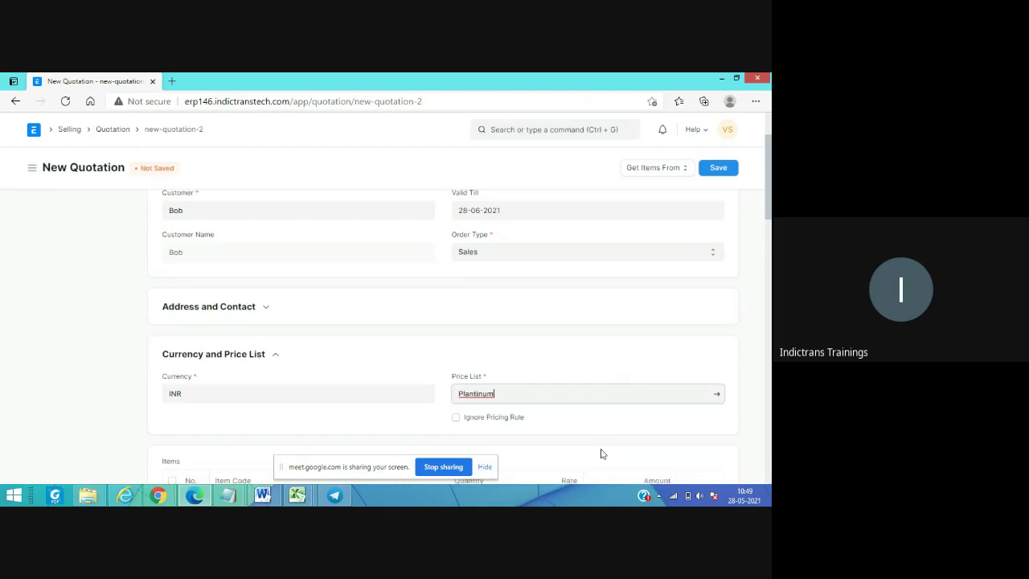
pyautogui.scroll(-2, 770, 246)
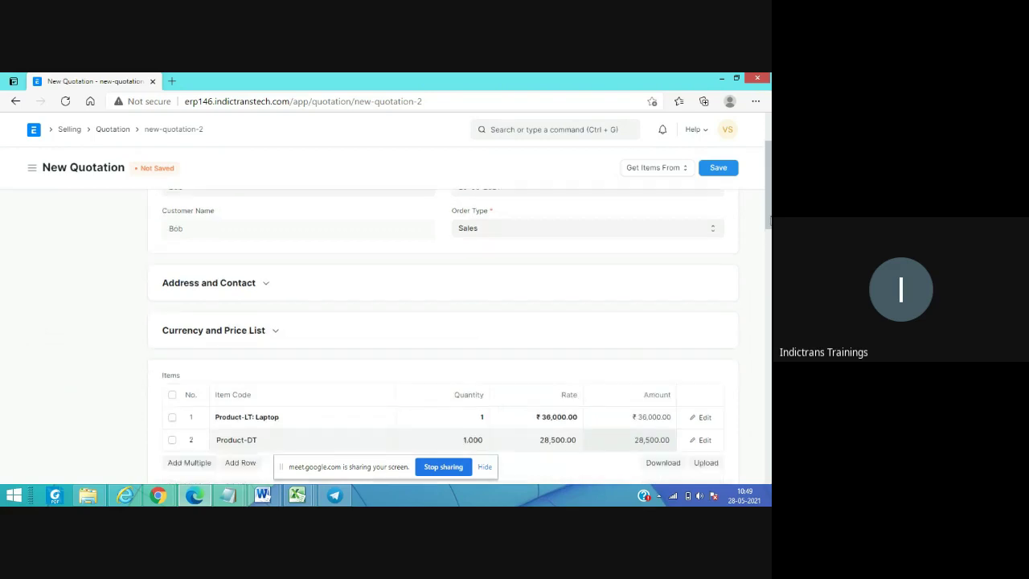
pyautogui.moveTo(770, 243); pyautogui.dragTo(770, 316)
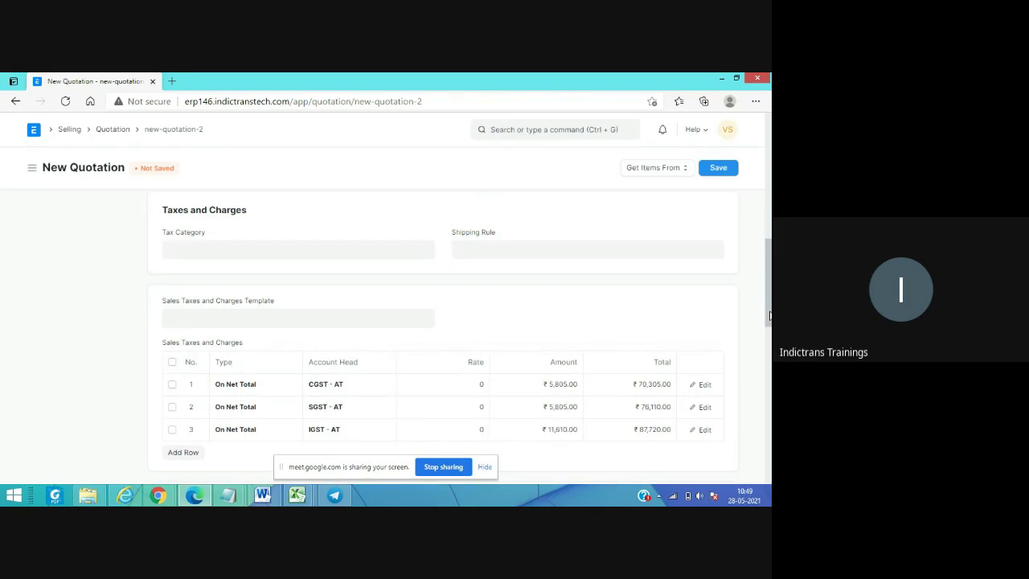
pyautogui.moveTo(769, 316); pyautogui.dragTo(766, 285)
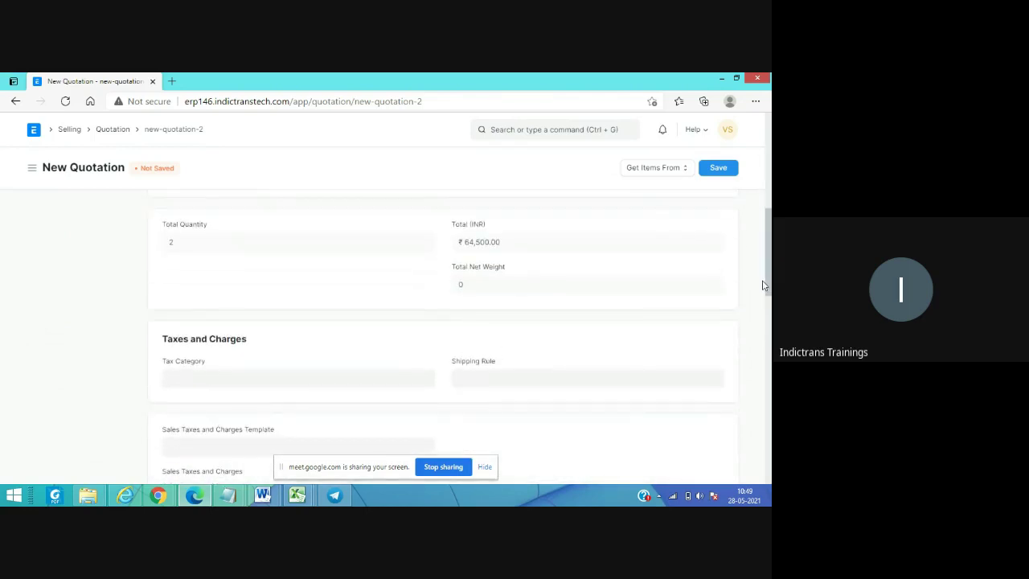
# - Apply the In State GST - AT tax template, adding 9% SGST and 9% CGST
pyautogui.click(365, 376)
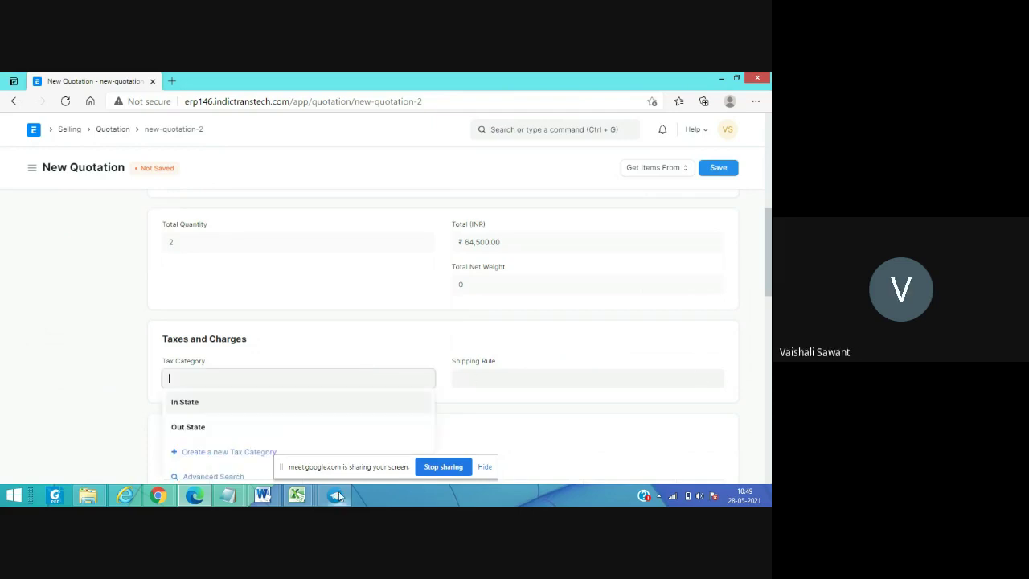
pyautogui.click(531, 431)
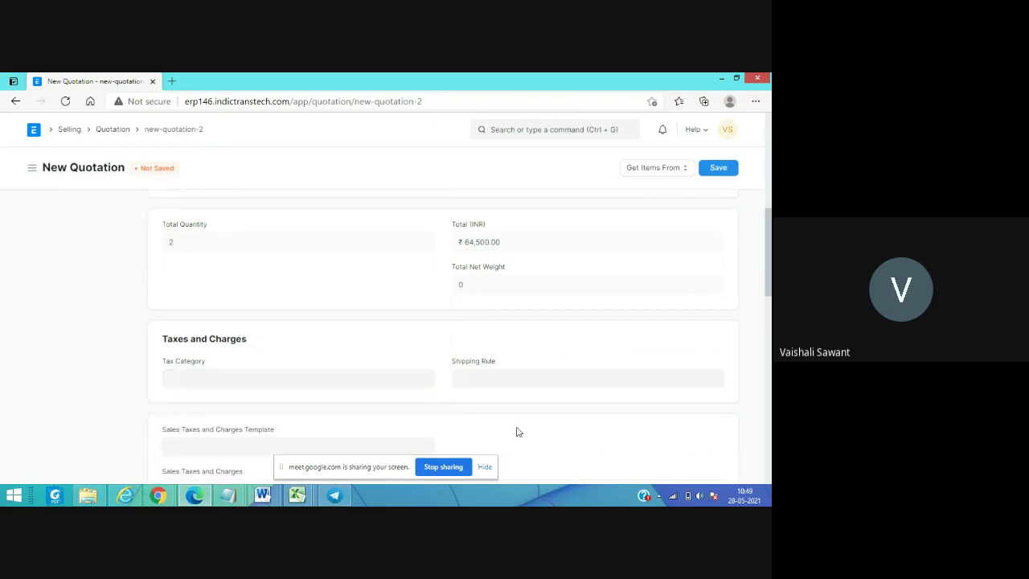
pyautogui.click(312, 443)
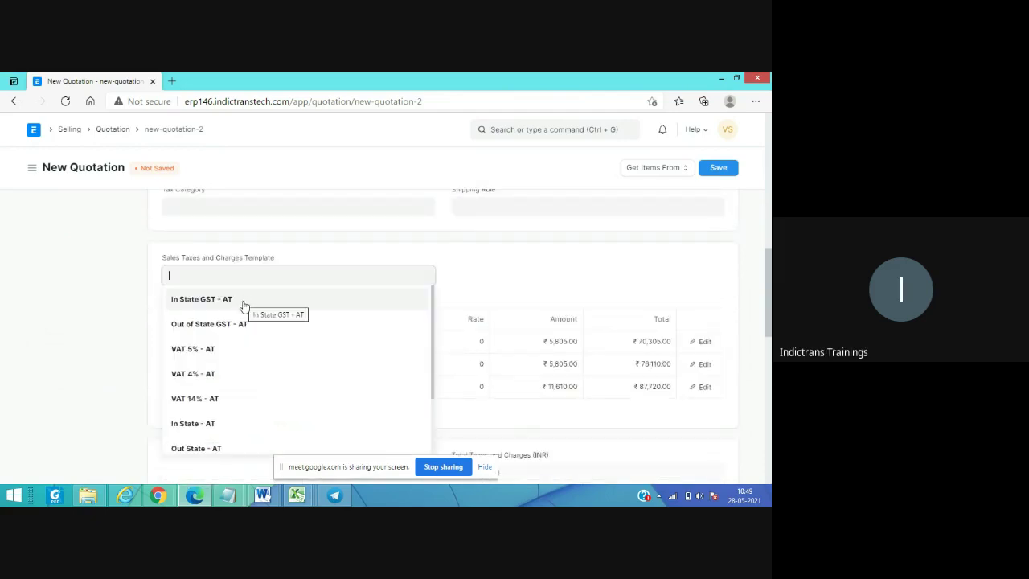
pyautogui.click(203, 302)
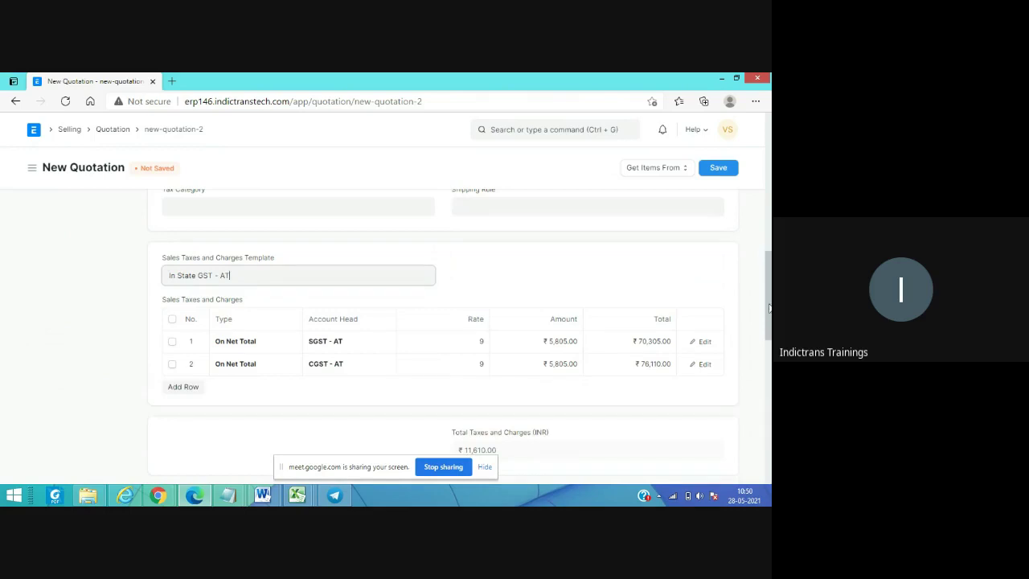
pyautogui.moveTo(769, 316); pyautogui.dragTo(769, 324)
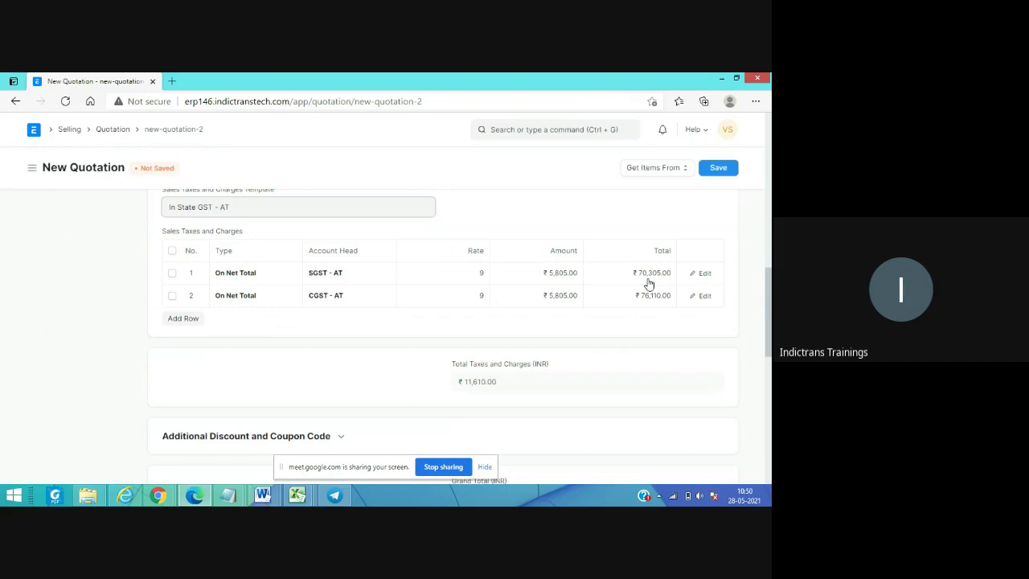
pyautogui.moveTo(770, 315); pyautogui.dragTo(768, 138)
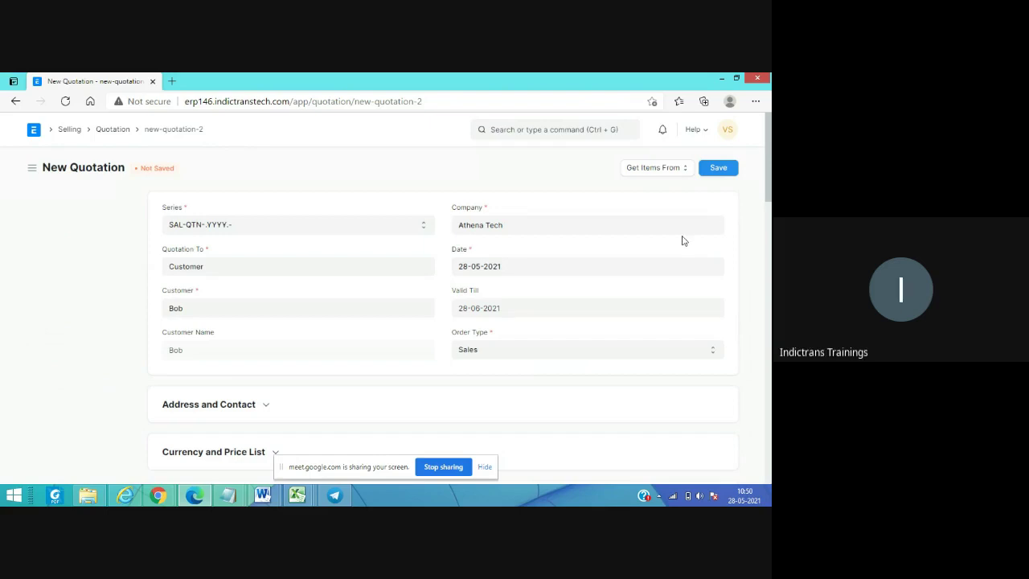
# - Save the quotation as SAL-QTN-2021-00001 and review its ₹76,110 print preview
pyautogui.click(720, 169)
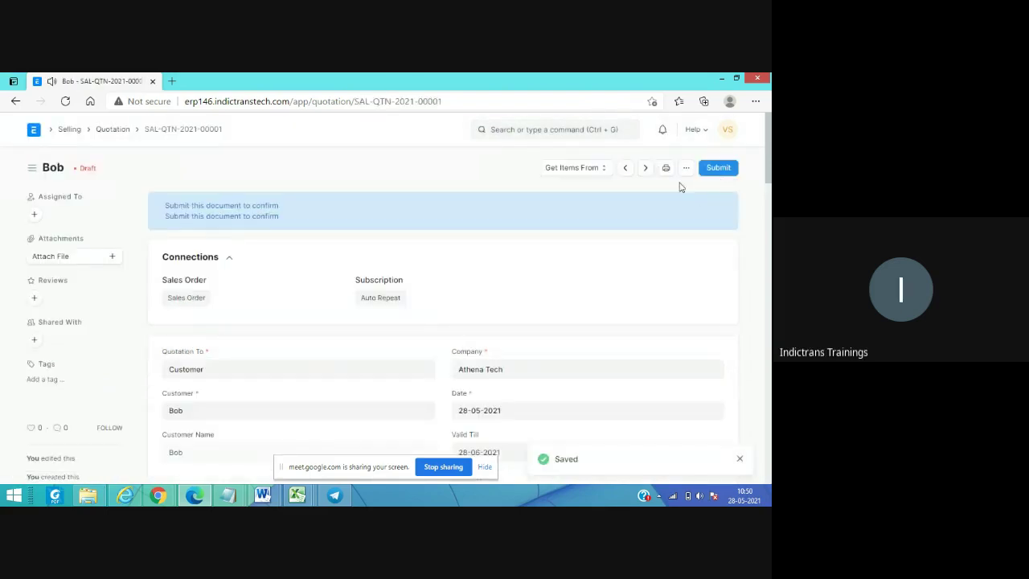
pyautogui.click(666, 169)
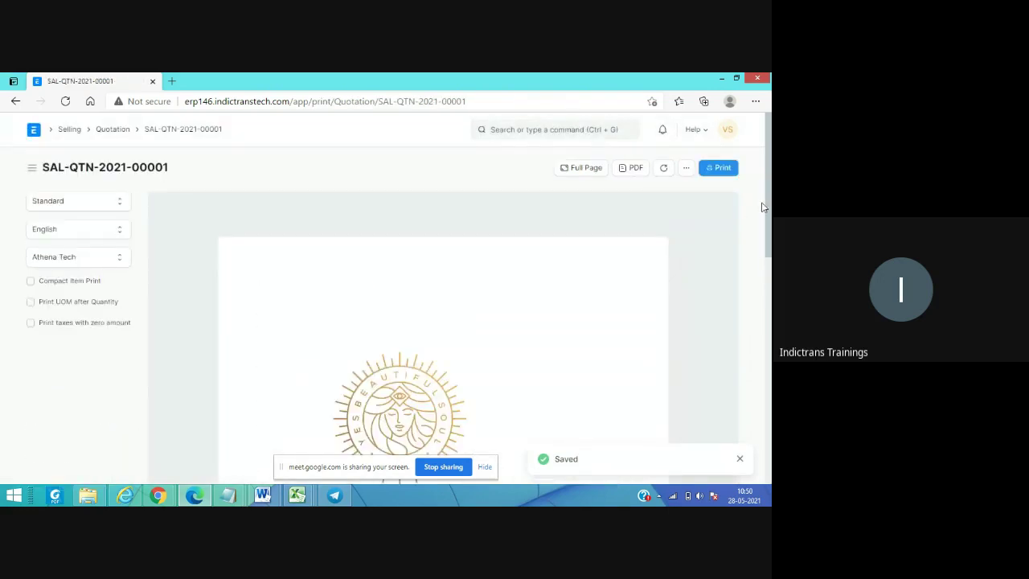
pyautogui.moveTo(766, 230); pyautogui.dragTo(769, 410)
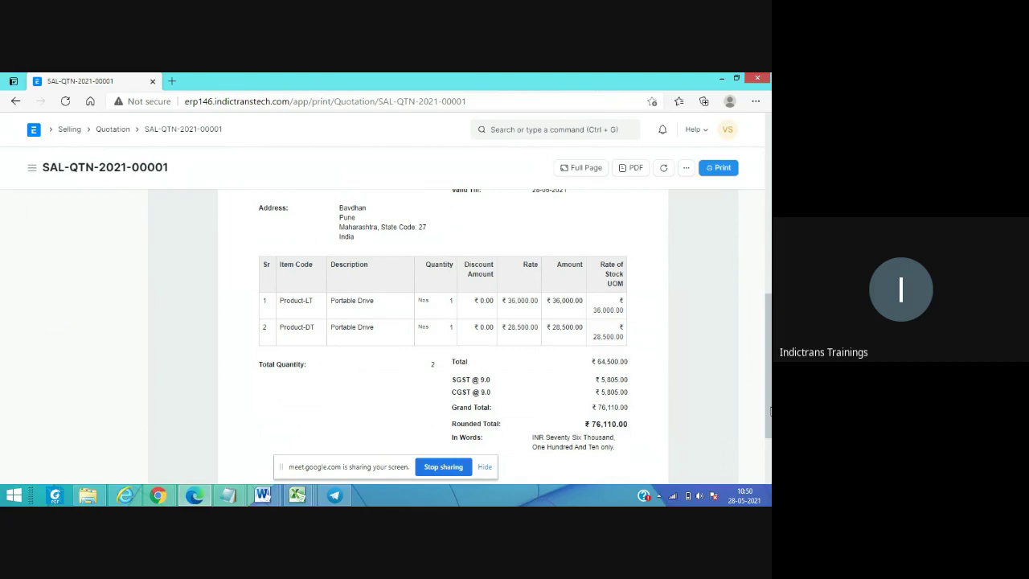
pyautogui.moveTo(770, 403); pyautogui.dragTo(770, 423)
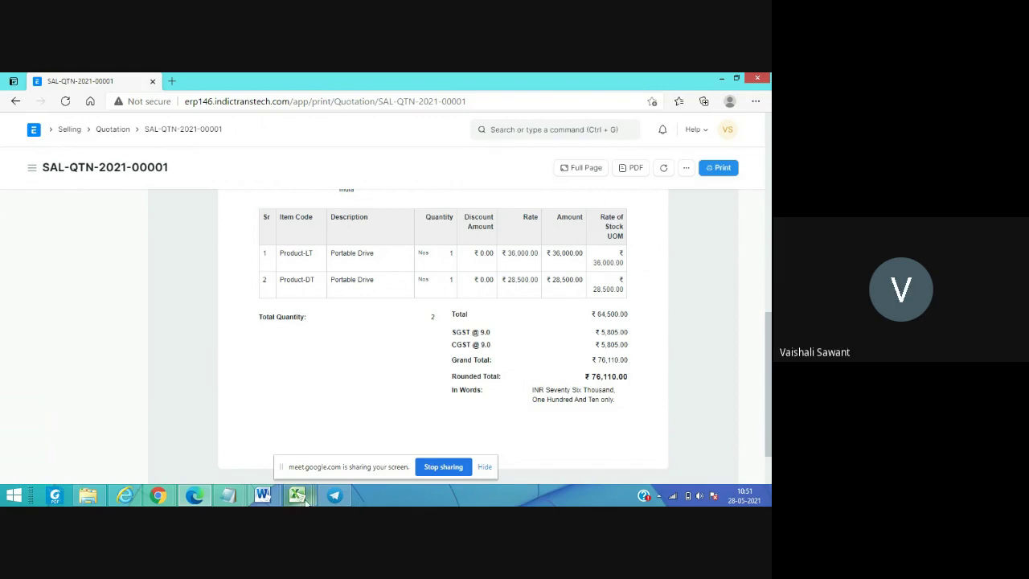
# - Enter =64000*18% in cell N11 of the sales cycle spreadsheet, giving 11520
pyautogui.moveTo(305, 500)
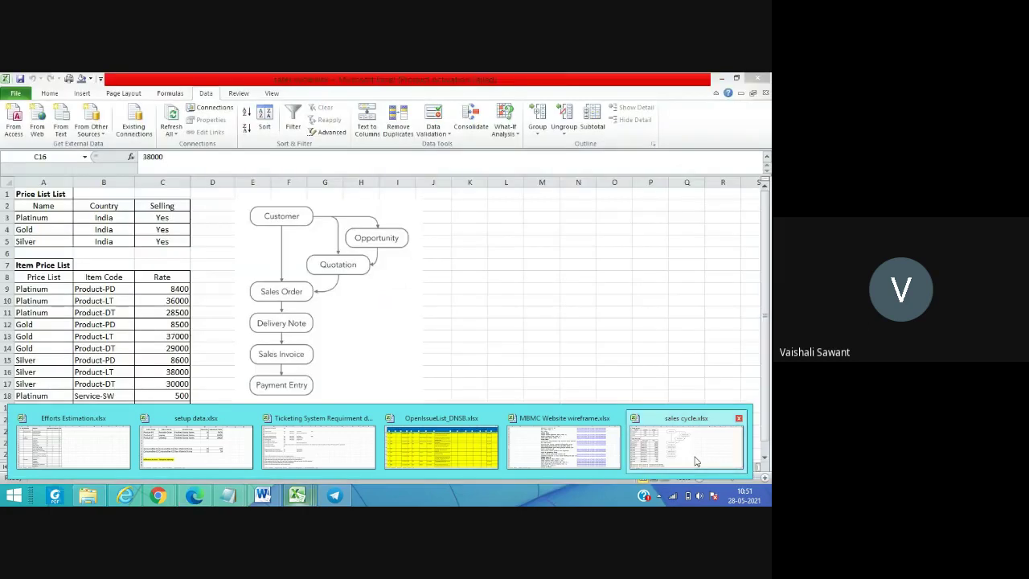
pyautogui.click(685, 444)
pyautogui.click(566, 312)
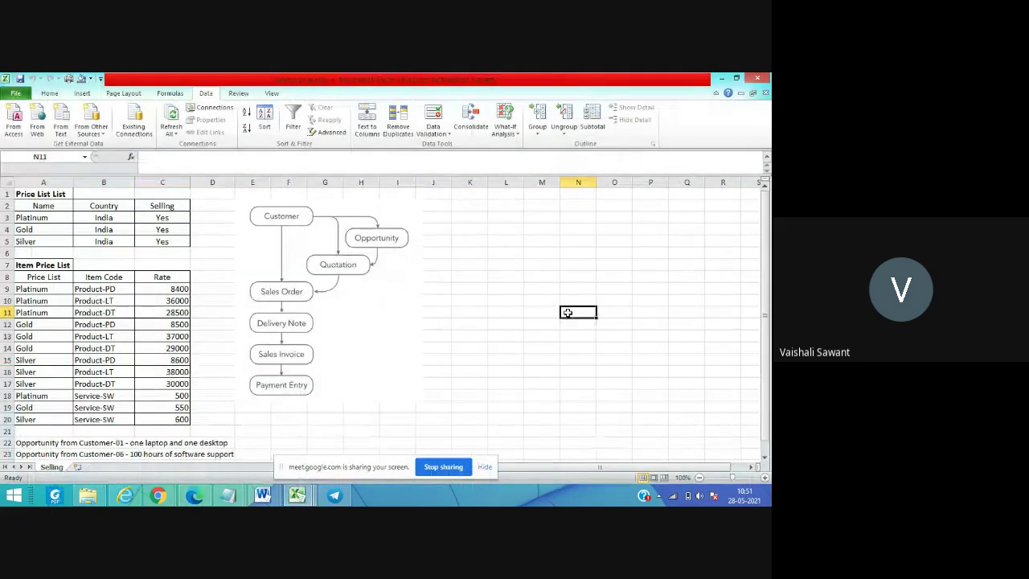
pyautogui.write('=')
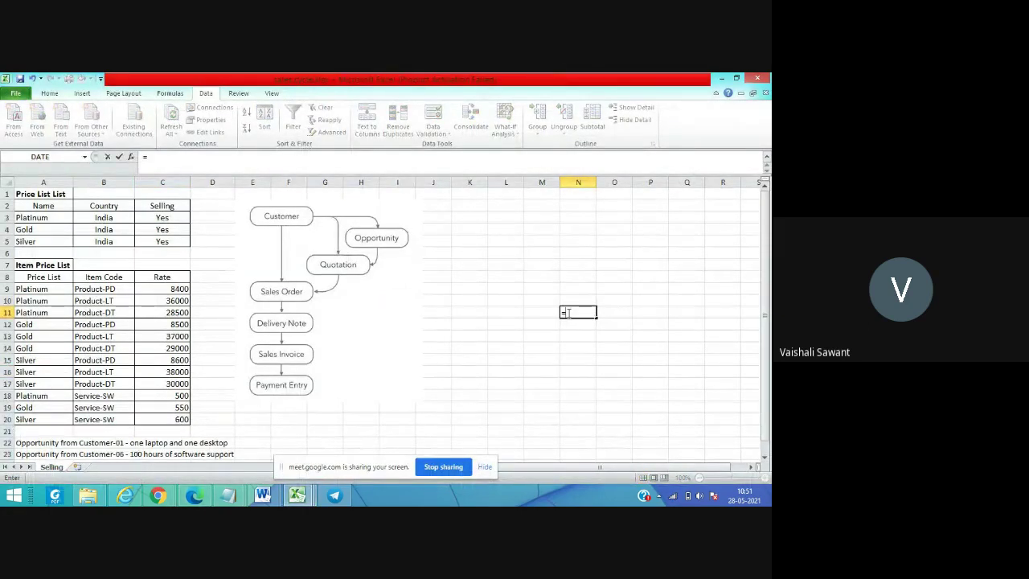
pyautogui.write('64000')
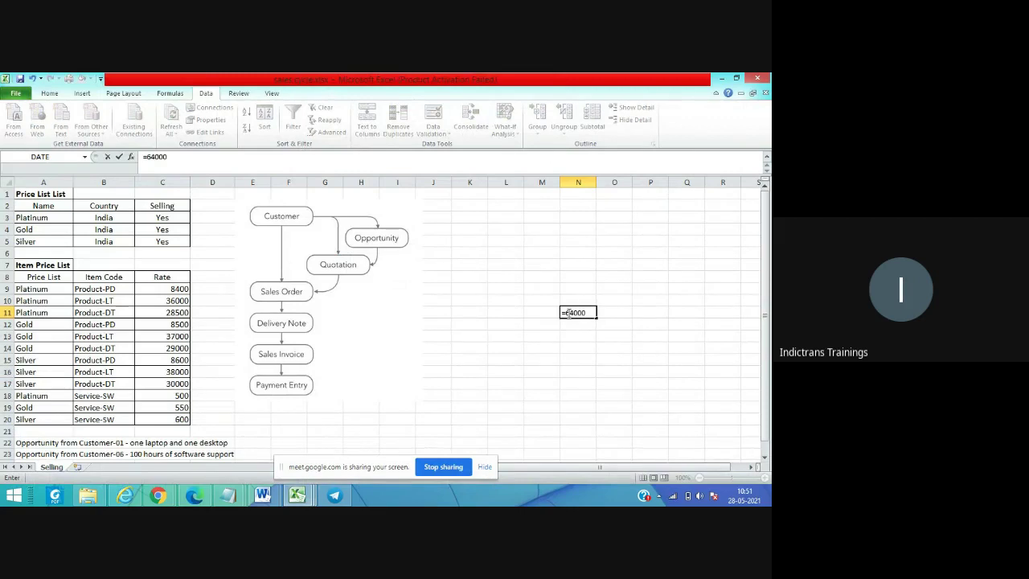
pyautogui.write('*18%')
pyautogui.press('Return')
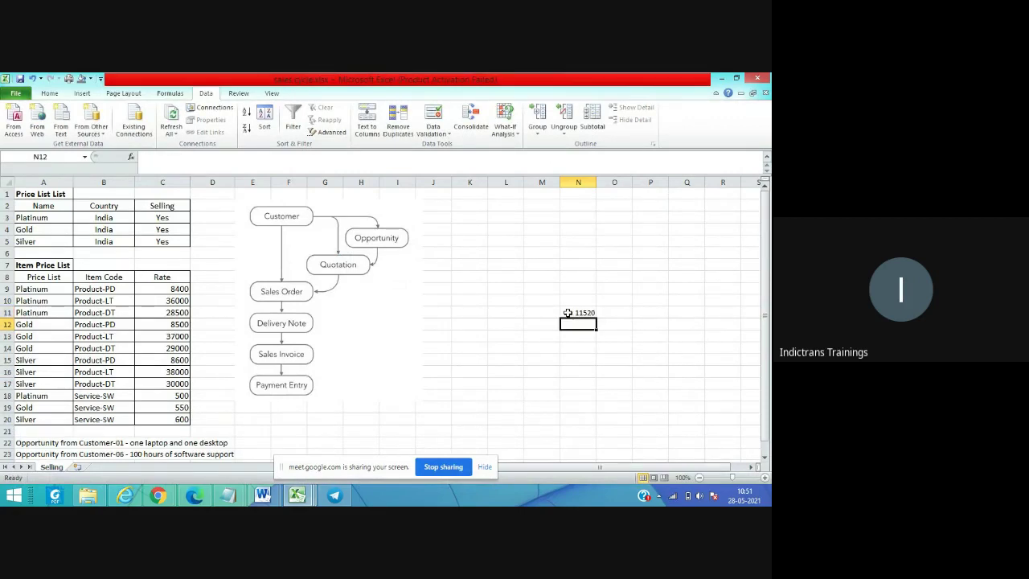
# - Change N11's rate from 18% to 9%, so it shows 5760
pyautogui.click(587, 312)
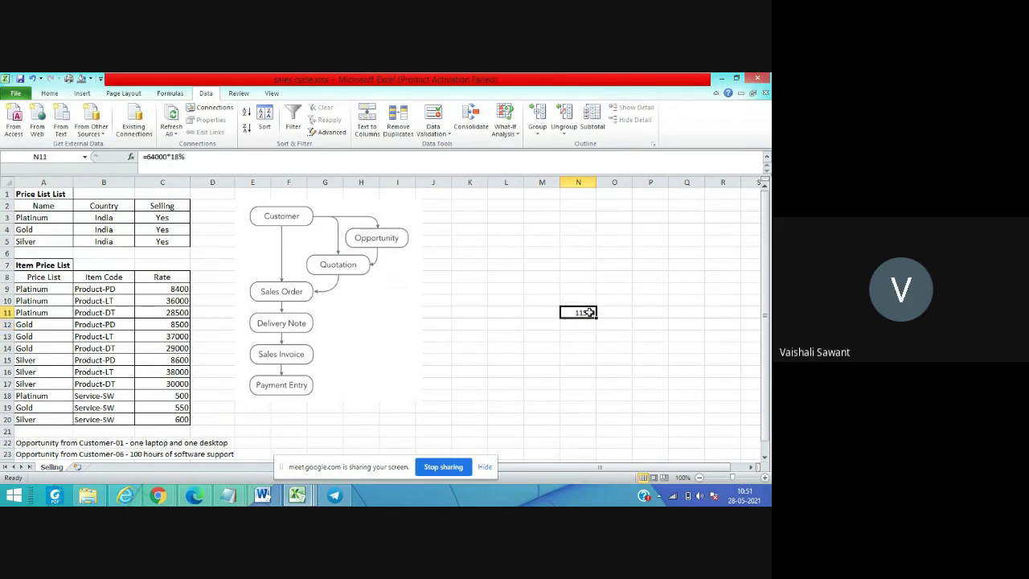
pyautogui.moveTo(170, 157); pyautogui.dragTo(180, 158)
pyautogui.write('9%')
pyautogui.press('Return')
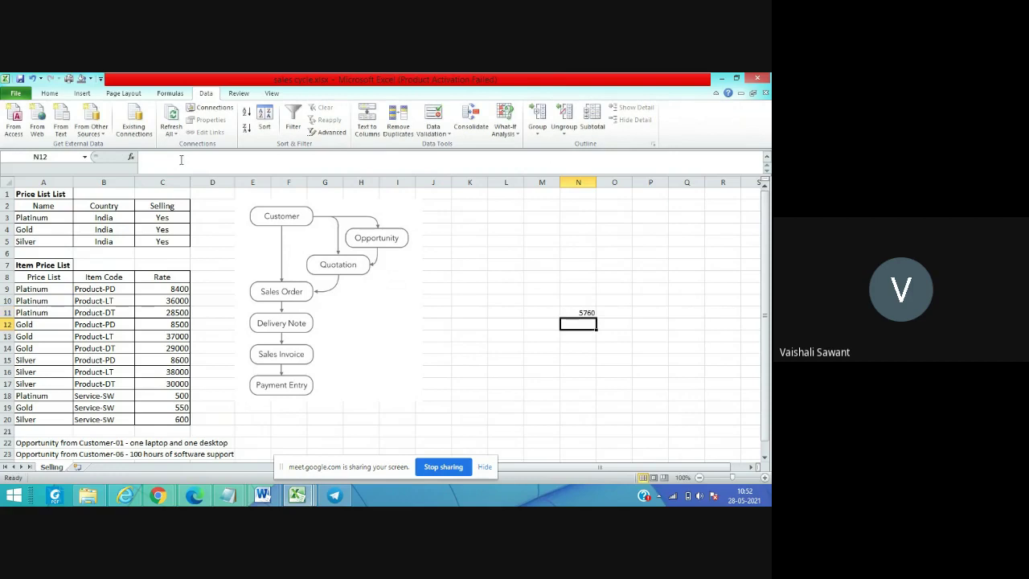
pyautogui.moveTo(159, 497)
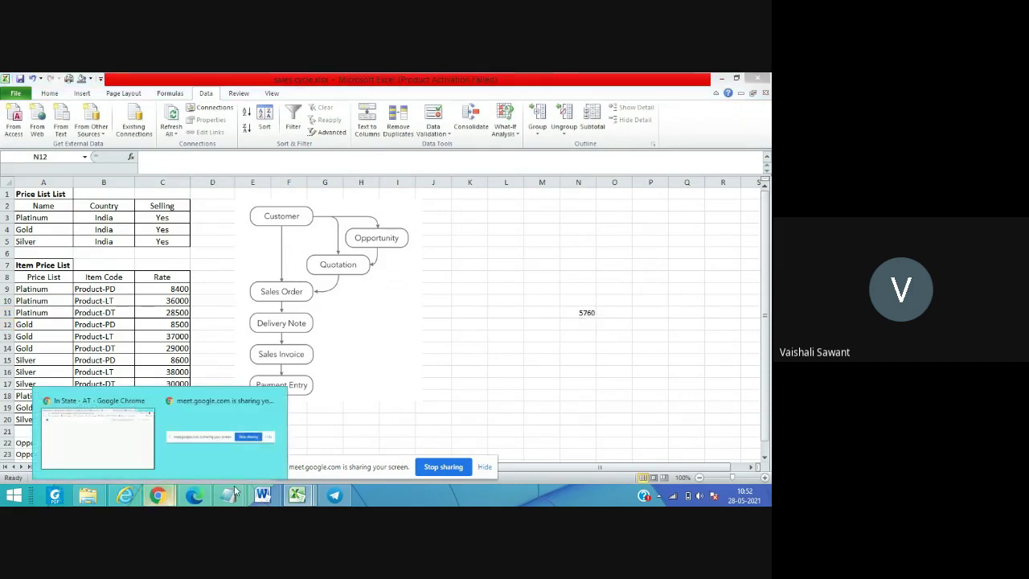
pyautogui.click(125, 448)
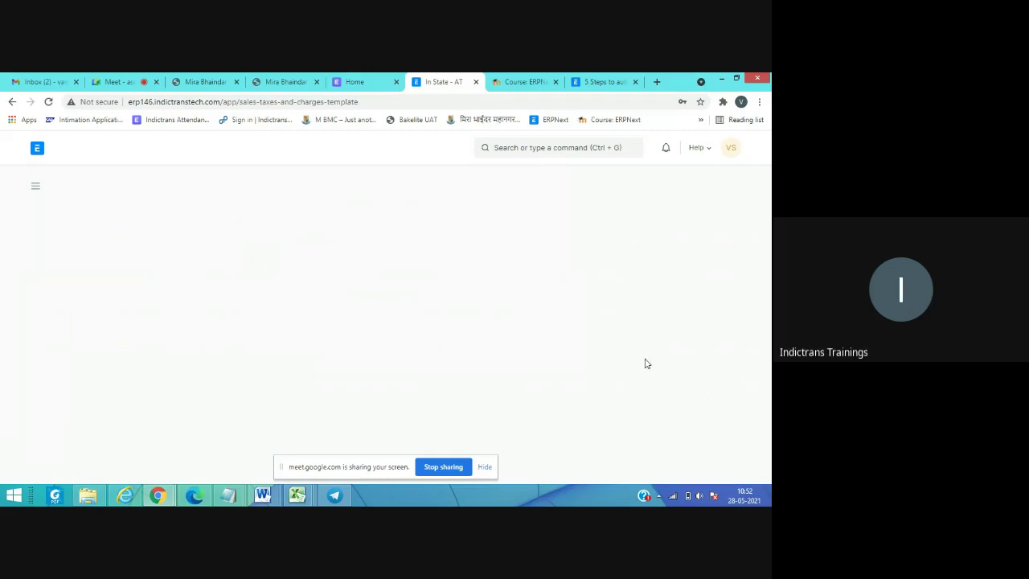
pyautogui.click(192, 495)
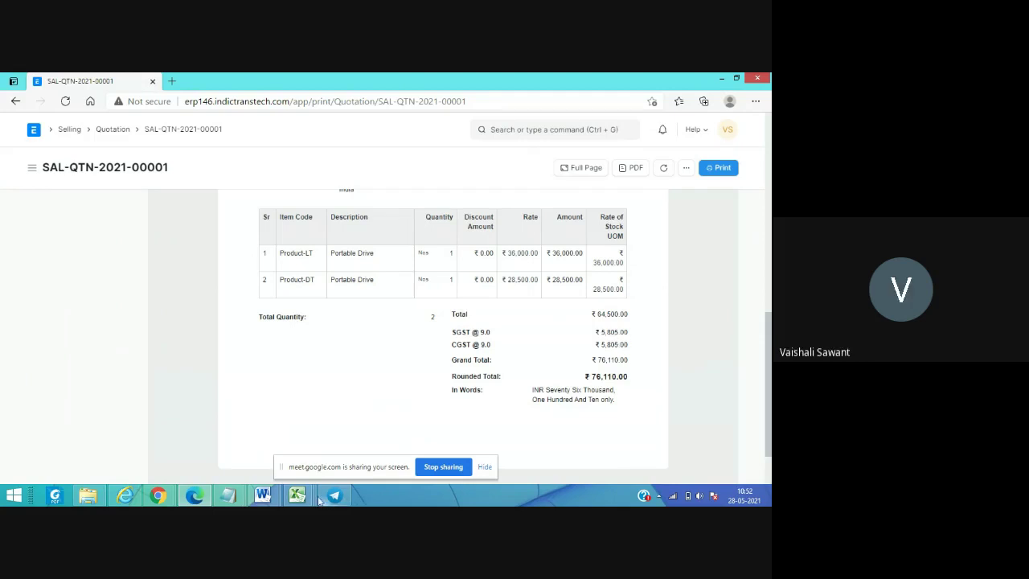
pyautogui.moveTo(304, 499)
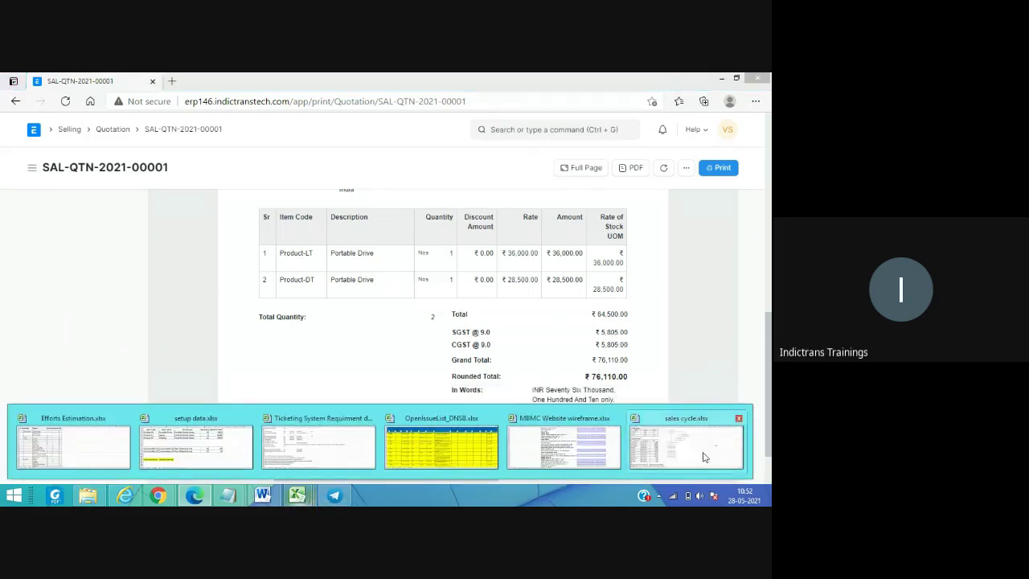
pyautogui.click(703, 452)
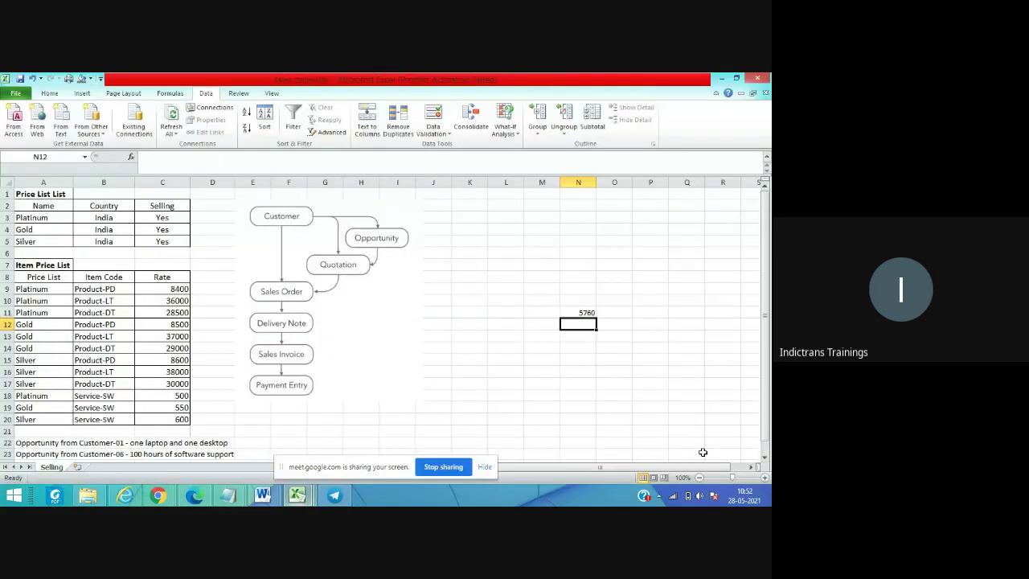
# - Select N11, compare with the quotation print view, and return to the sales cycle workbook
pyautogui.click(587, 315)
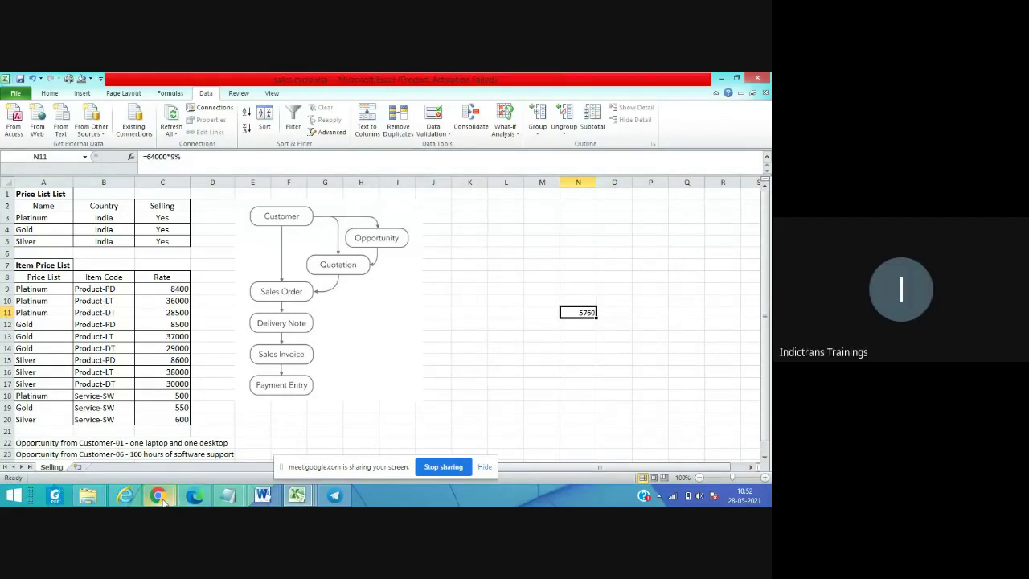
pyautogui.moveTo(162, 498)
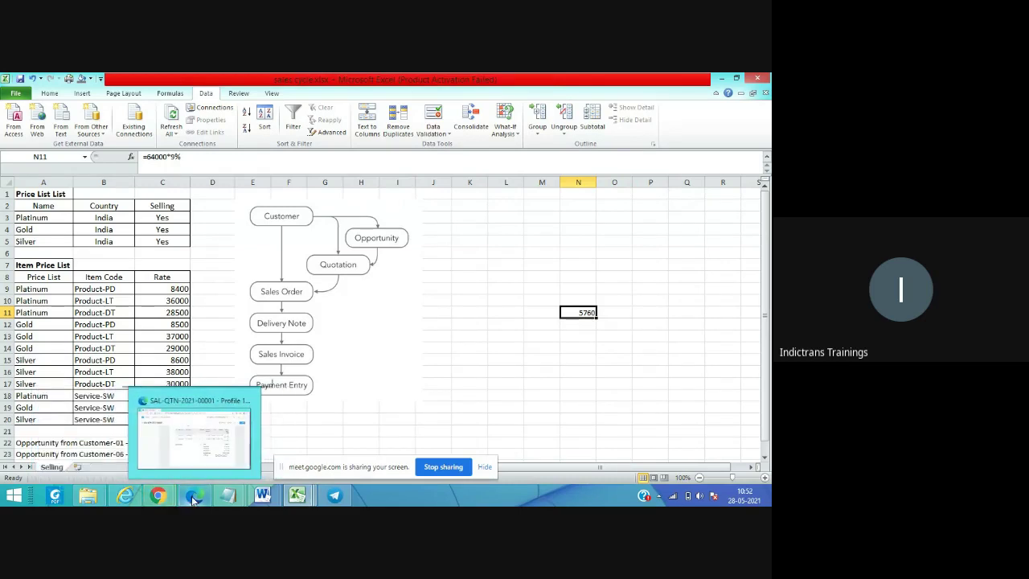
pyautogui.click(191, 496)
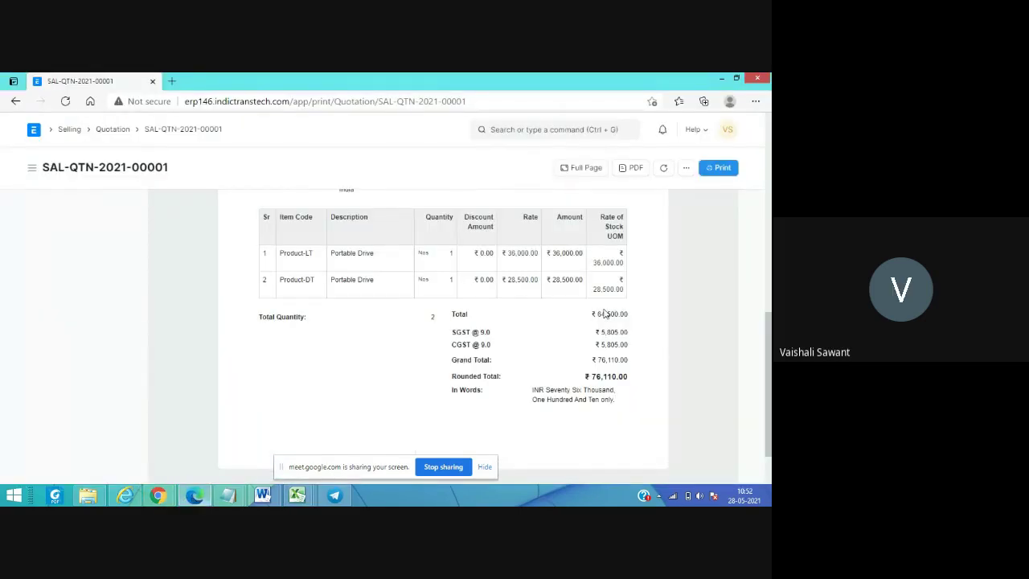
pyautogui.click(296, 499)
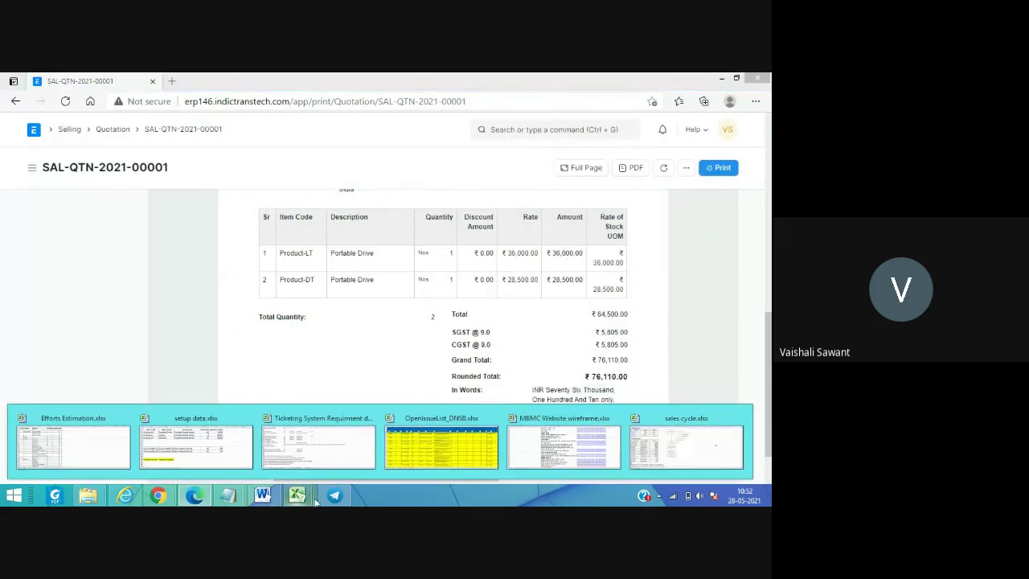
pyautogui.click(659, 468)
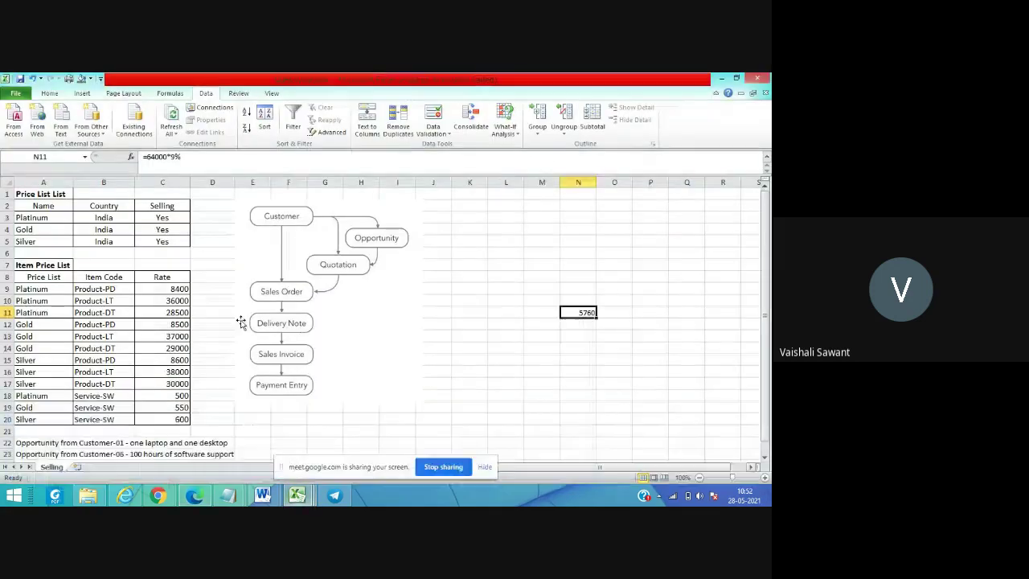
# - Change N11's formula to =64500*9% (5805) and bring back the quotation print view
pyautogui.click(160, 156)
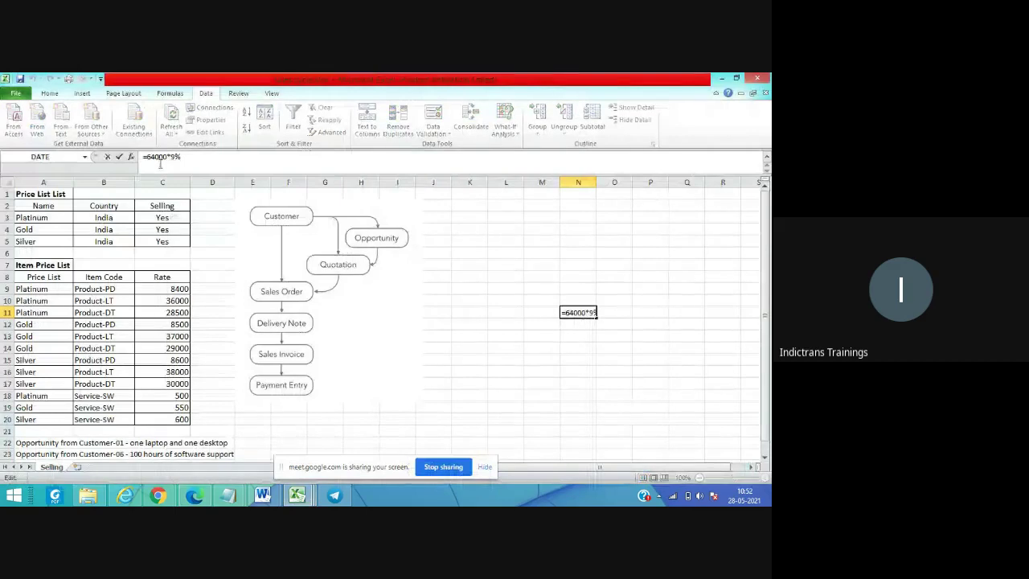
pyautogui.press('BackSpace')
pyautogui.write('5')
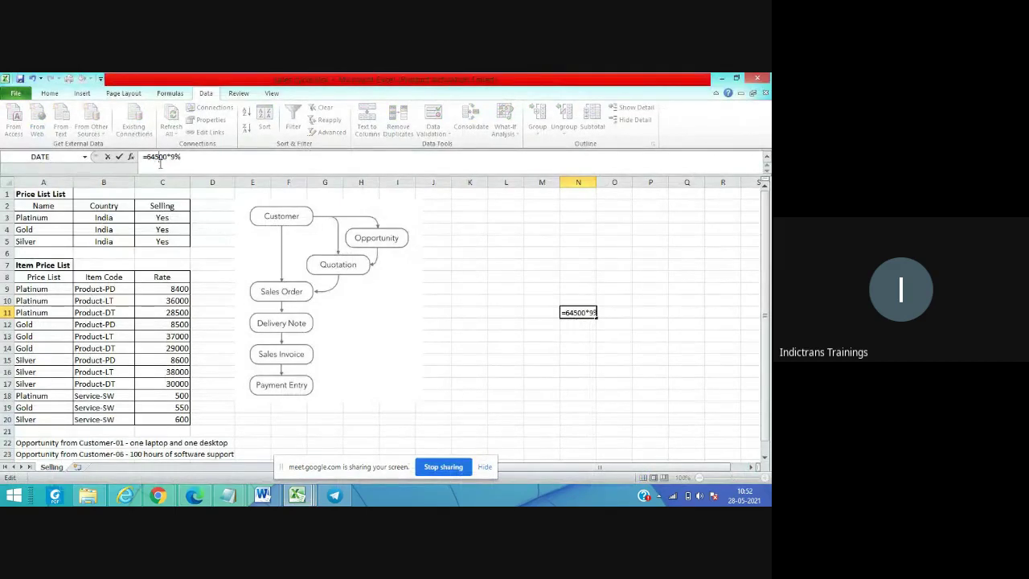
pyautogui.press('Return')
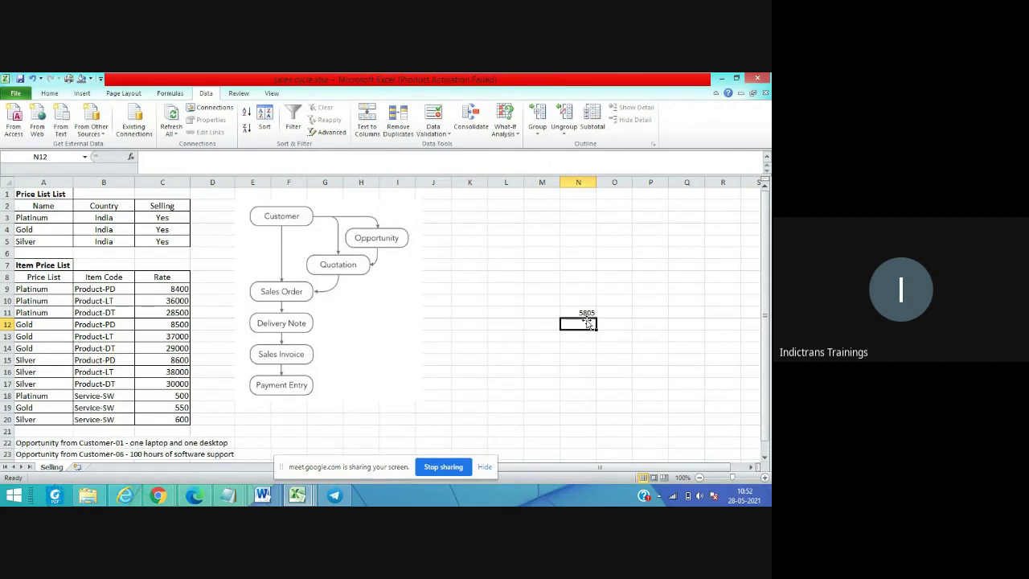
pyautogui.click(194, 498)
pyautogui.click(194, 498)
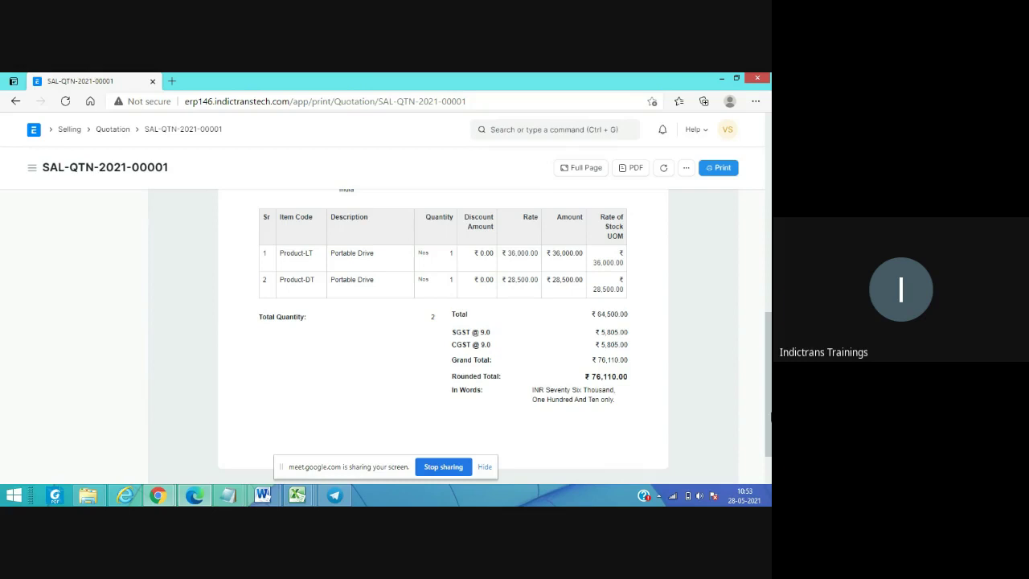
pyautogui.moveTo(769, 352); pyautogui.dragTo(767, 327)
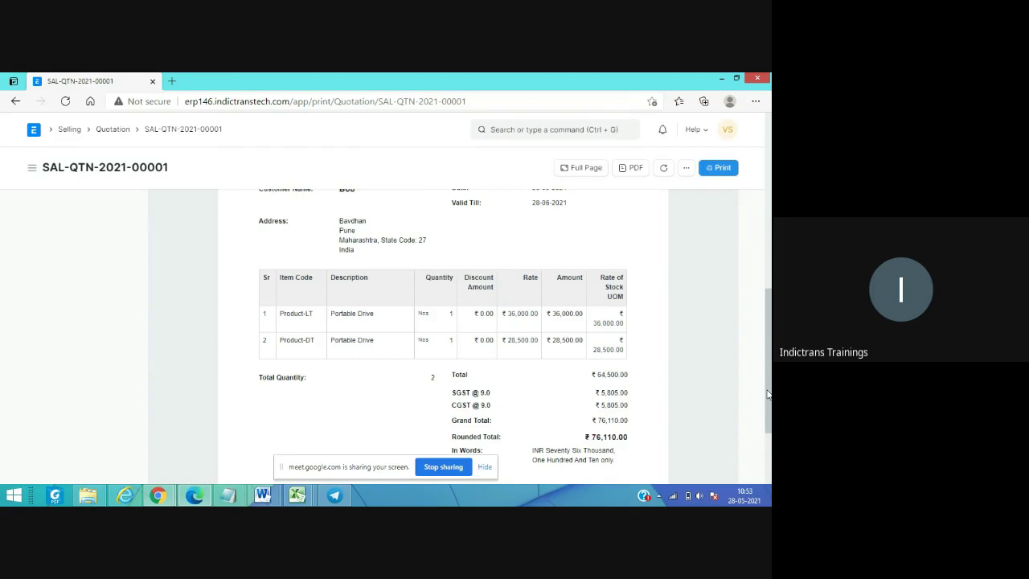
pyautogui.scroll(1, 770, 389)
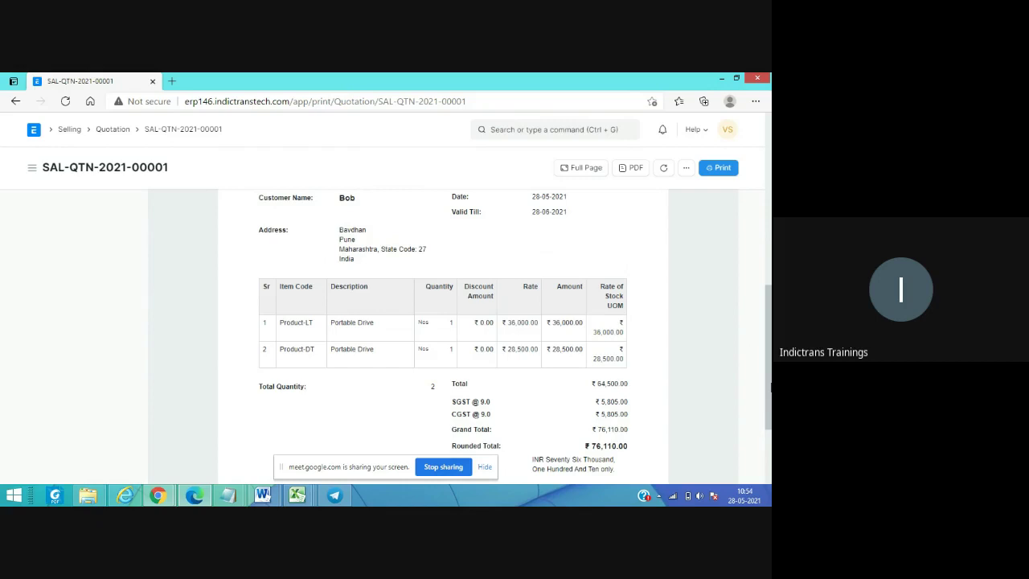
pyautogui.scroll(-1, 770, 389)
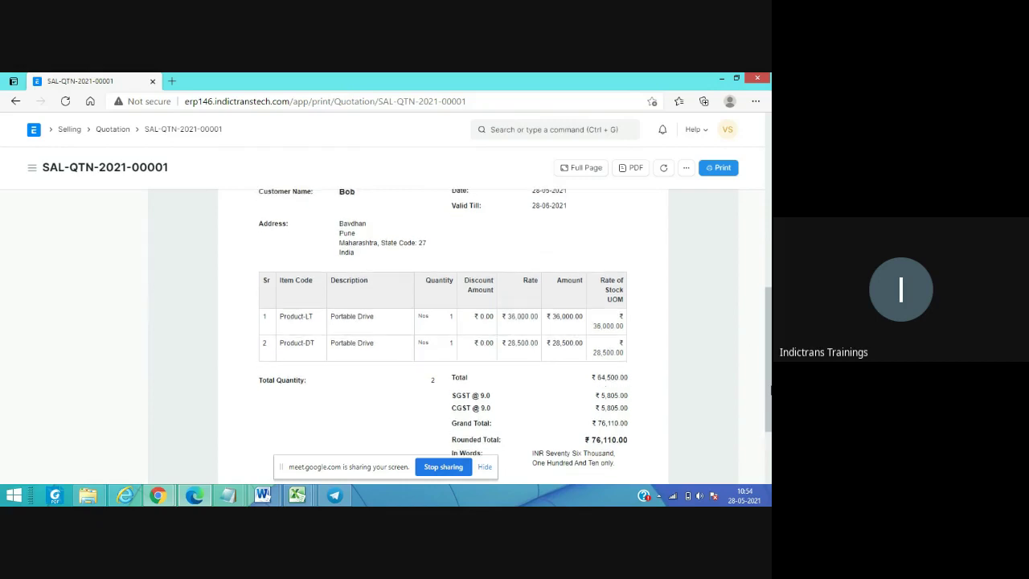
pyautogui.moveTo(770, 389); pyautogui.dragTo(770, 397)
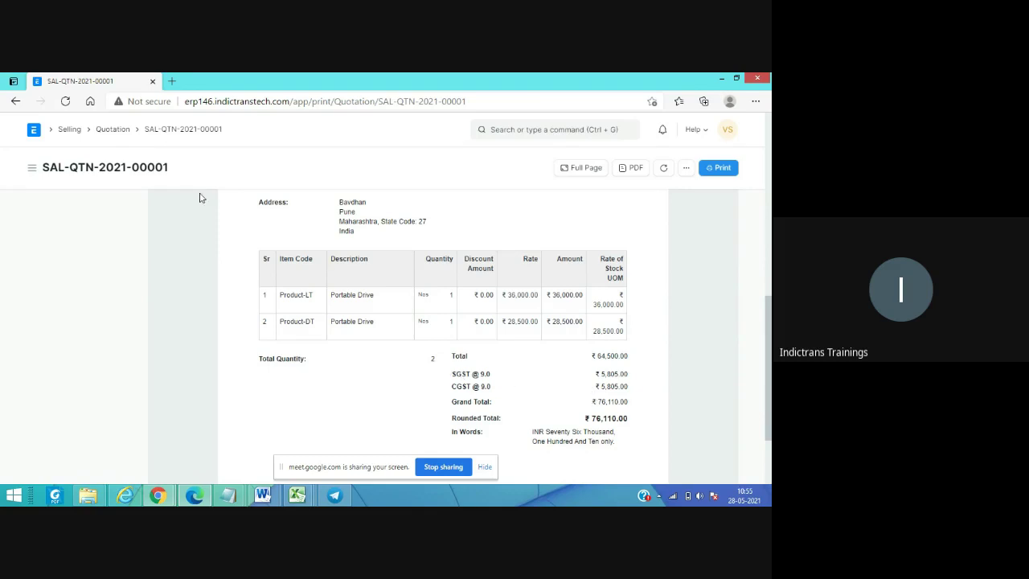
# - Open the SAL-QTN-2021-00001 quotation form, check the sales cycle workbook, and return to the quotation
pyautogui.click(171, 131)
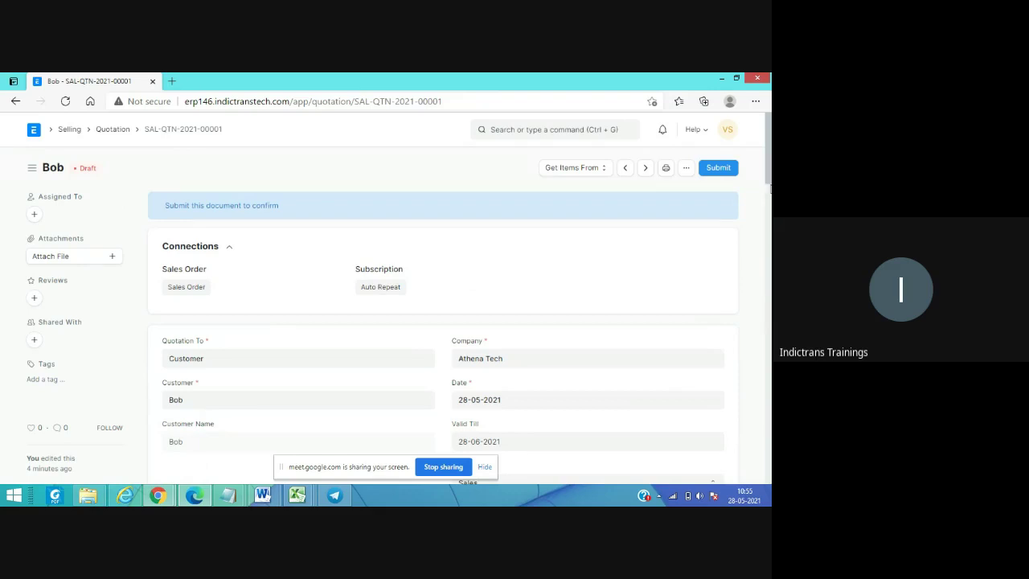
pyautogui.scroll(-1, 770, 181)
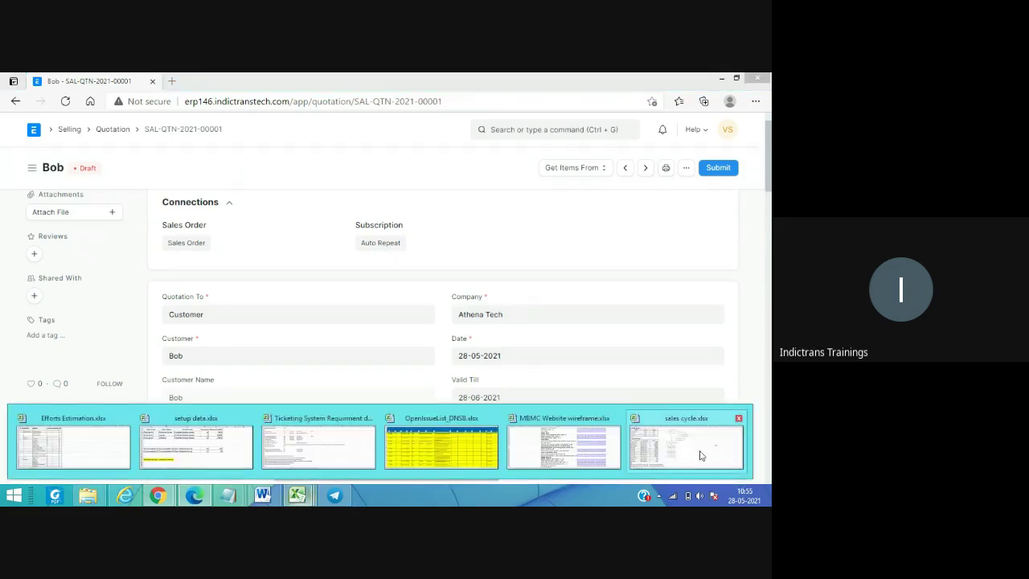
pyautogui.click(700, 452)
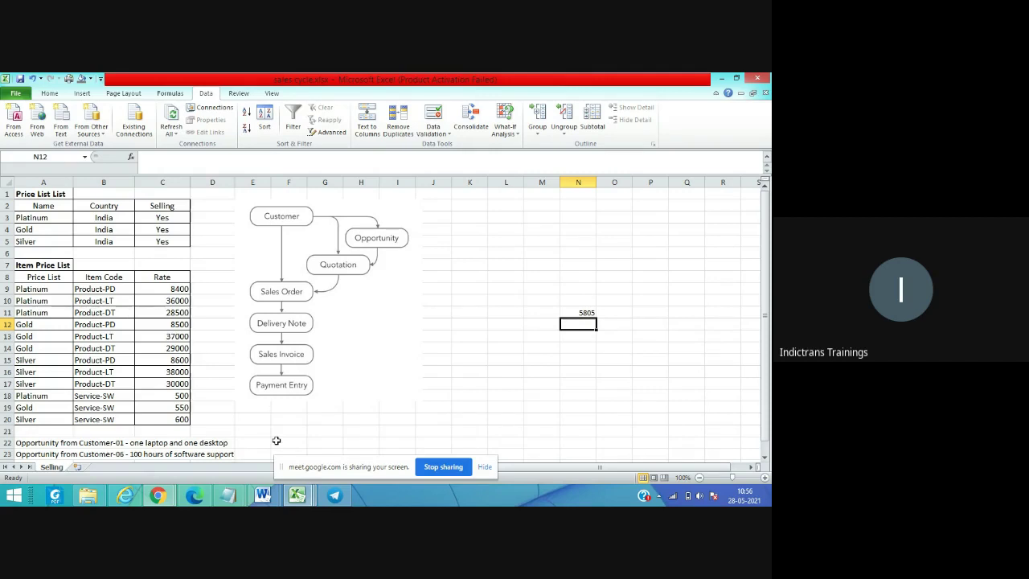
pyautogui.click(165, 498)
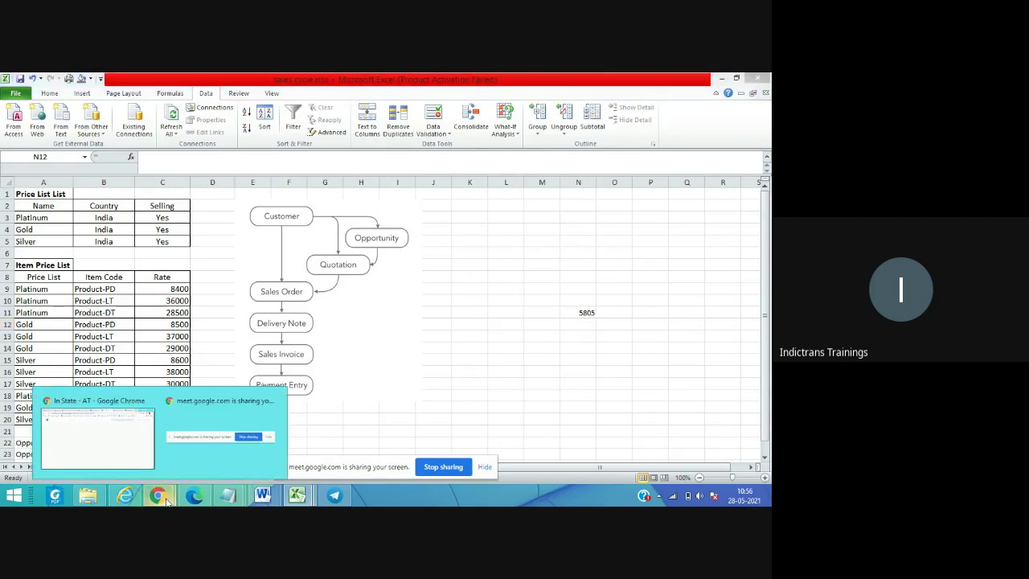
pyautogui.click(97, 434)
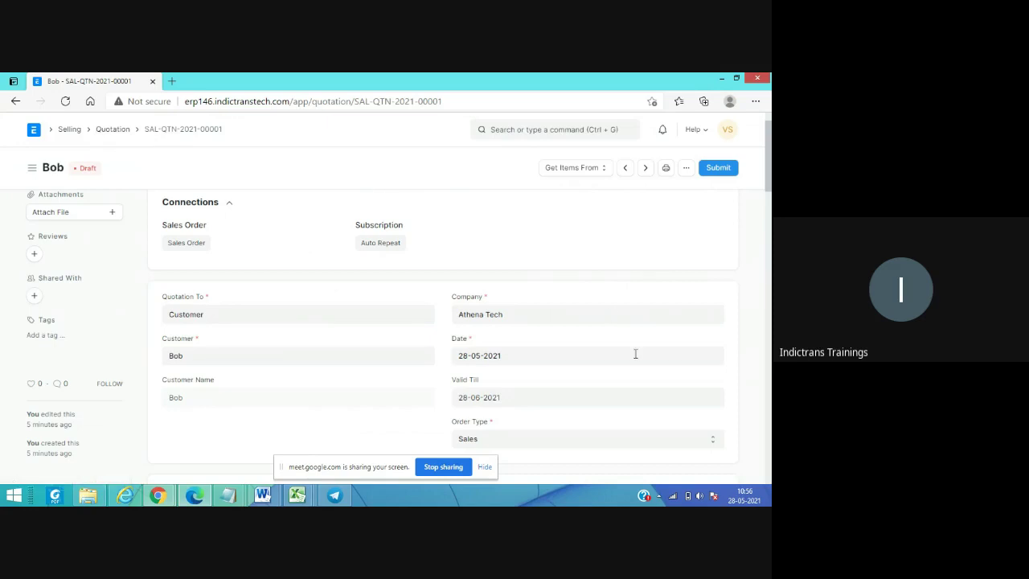
# - Submit quotation SAL-QTN-2021-00001 and create a Sales Order from it
pyautogui.click(721, 171)
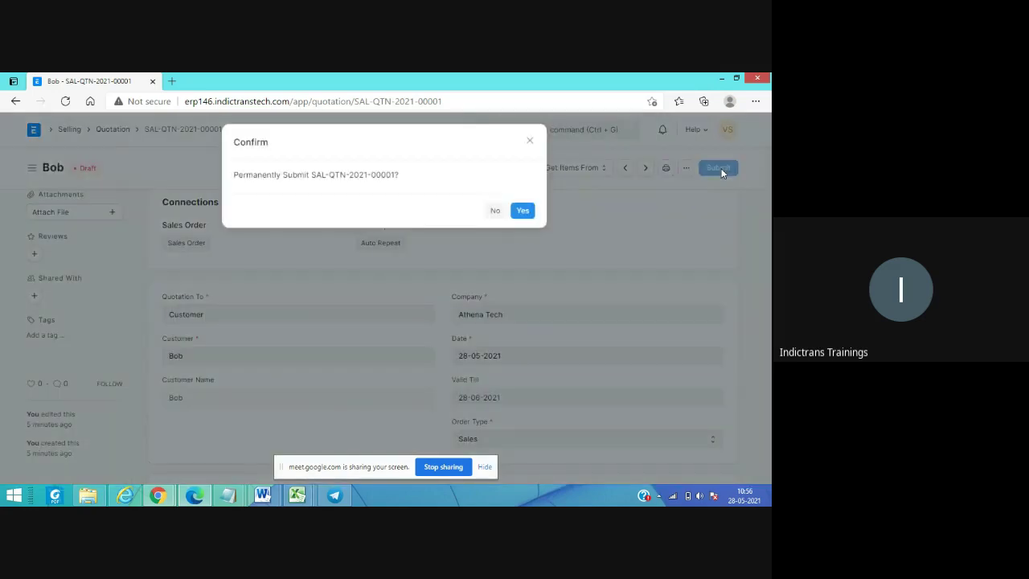
pyautogui.click(524, 215)
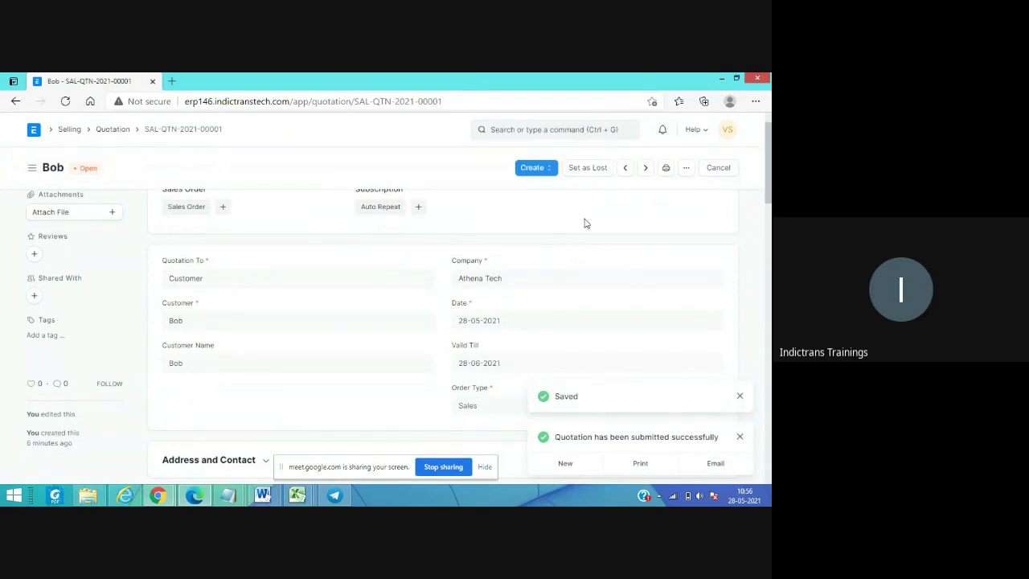
pyautogui.click(534, 167)
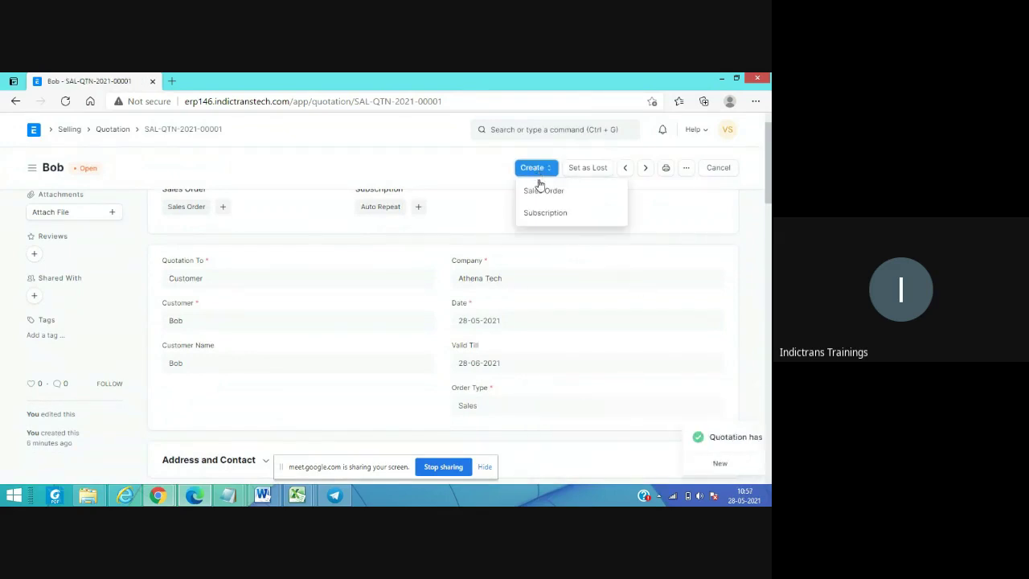
pyautogui.click(539, 193)
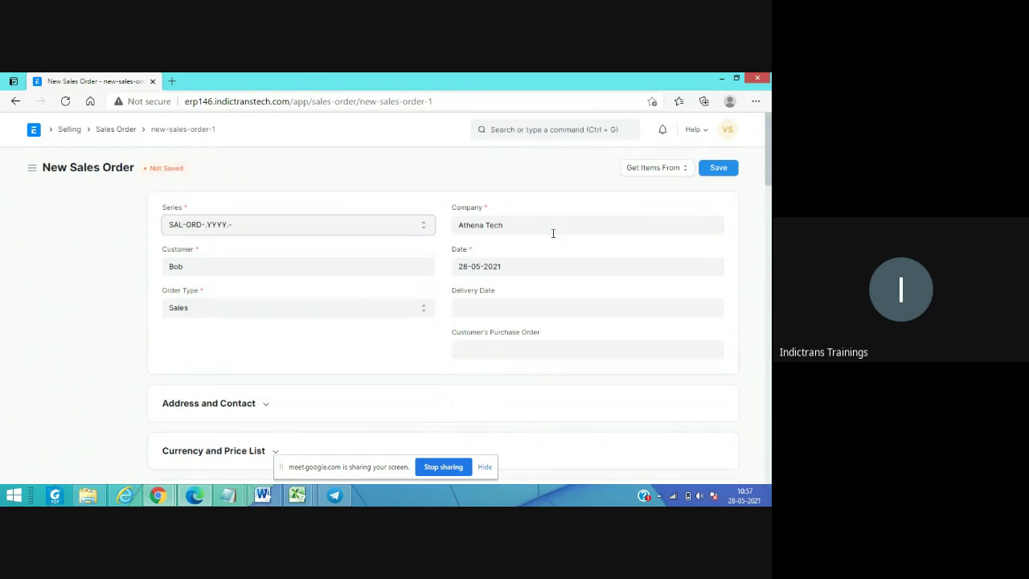
# - Set the delivery date to 31-05-2021, review items and taxes, and save as draft SAL-ORD-2021-00001
pyautogui.click(558, 310)
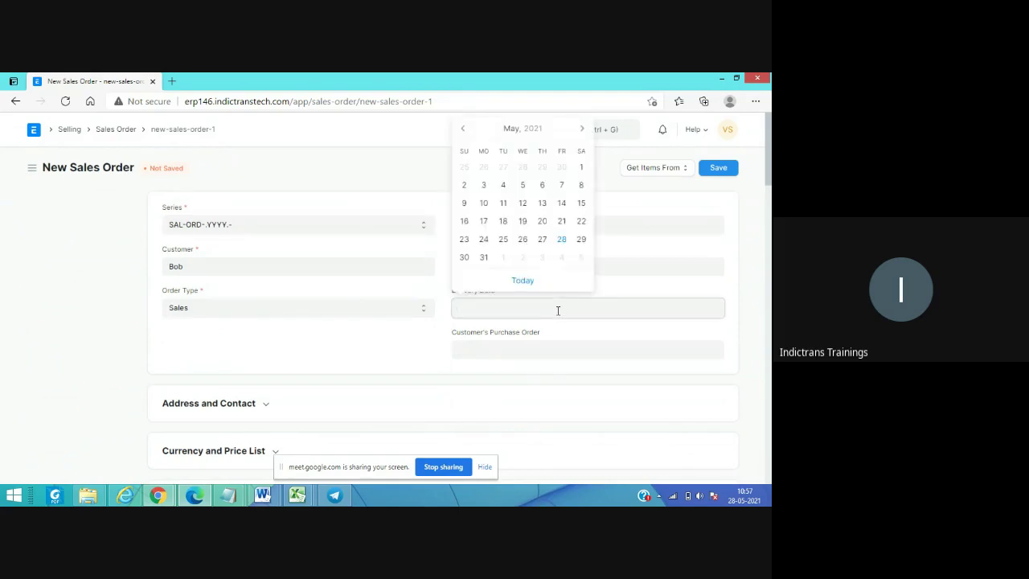
pyautogui.click(484, 259)
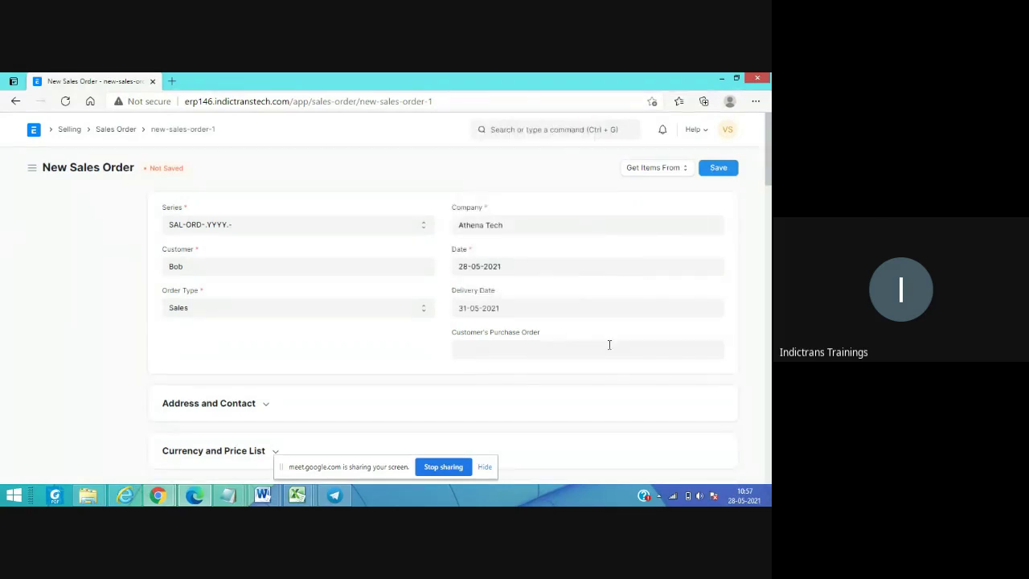
pyautogui.moveTo(769, 187); pyautogui.dragTo(770, 245)
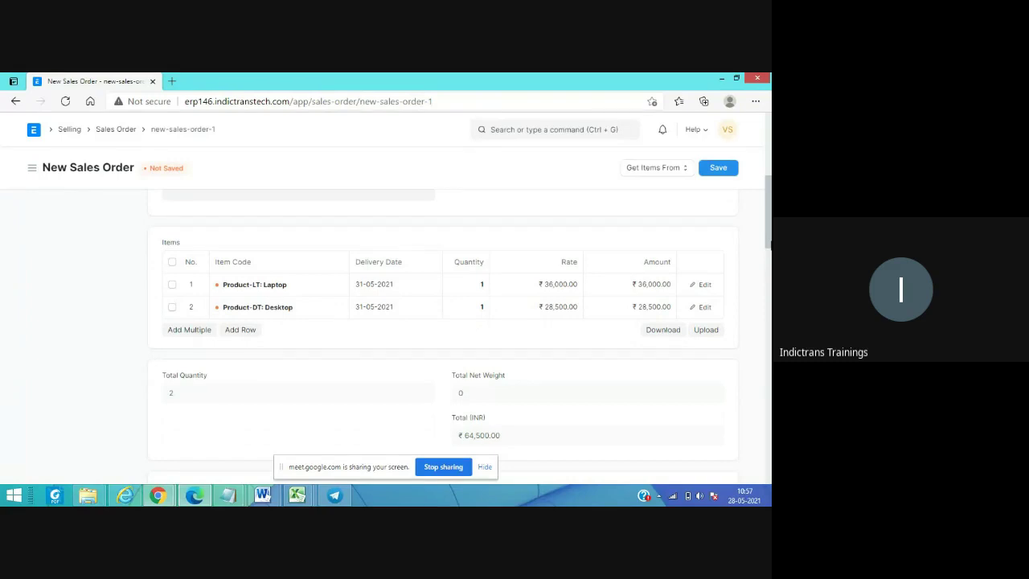
pyautogui.moveTo(769, 246)
pyautogui.mouseDown()
pyautogui.moveTo(769, 197)
pyautogui.moveTo(769, 257)
pyautogui.mouseUp()
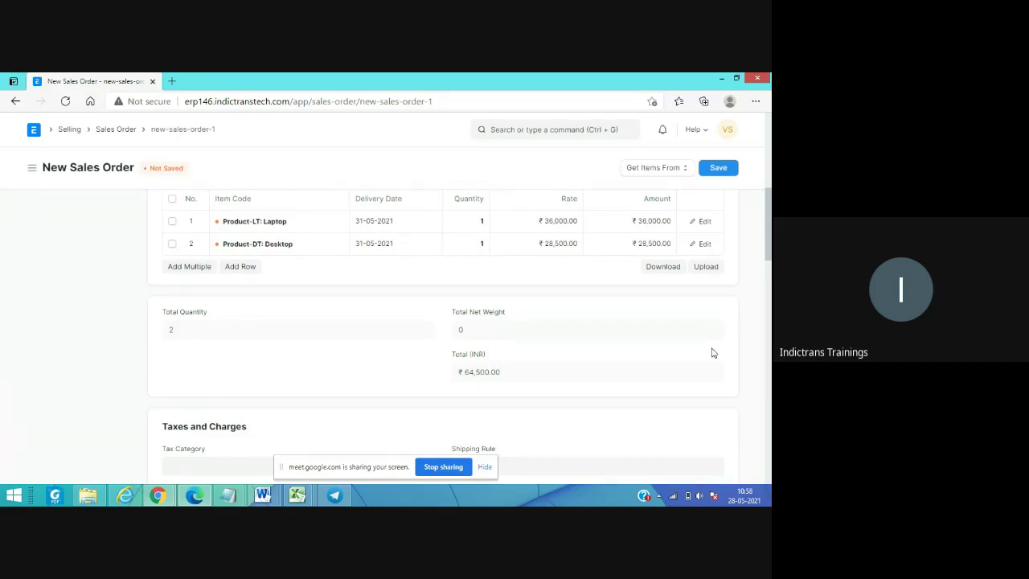
pyautogui.scroll(-3, 756, 286)
pyautogui.moveTo(769, 291); pyautogui.dragTo(769, 299)
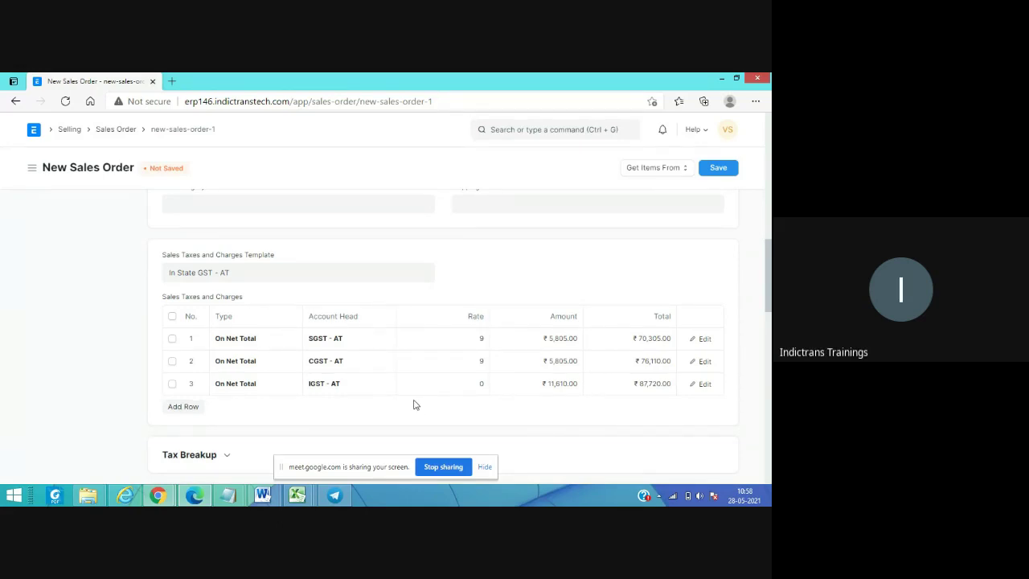
pyautogui.click(722, 169)
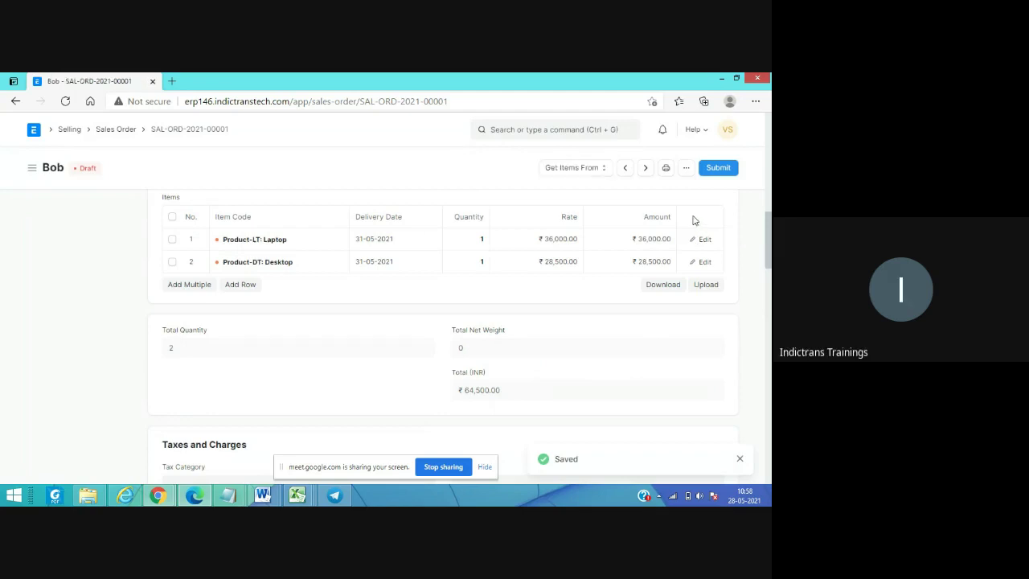
# - Preview the SAL-ORD-2021-00001 printout down to its ₹87,720.00 grand total with SGST, CGST and IGST
pyautogui.click(666, 168)
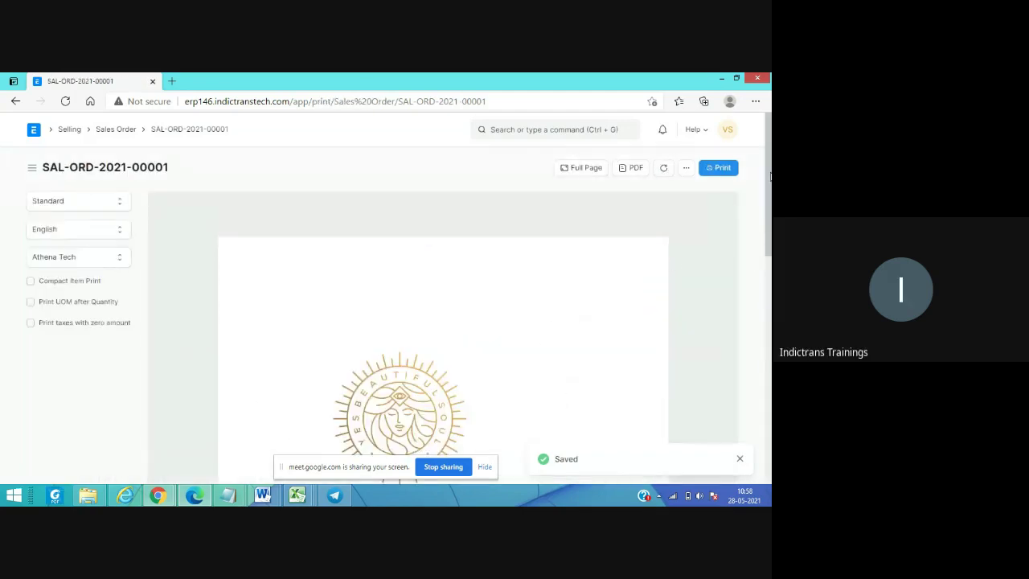
pyautogui.scroll(-5, 769, 337)
pyautogui.scroll(-3, 770, 339)
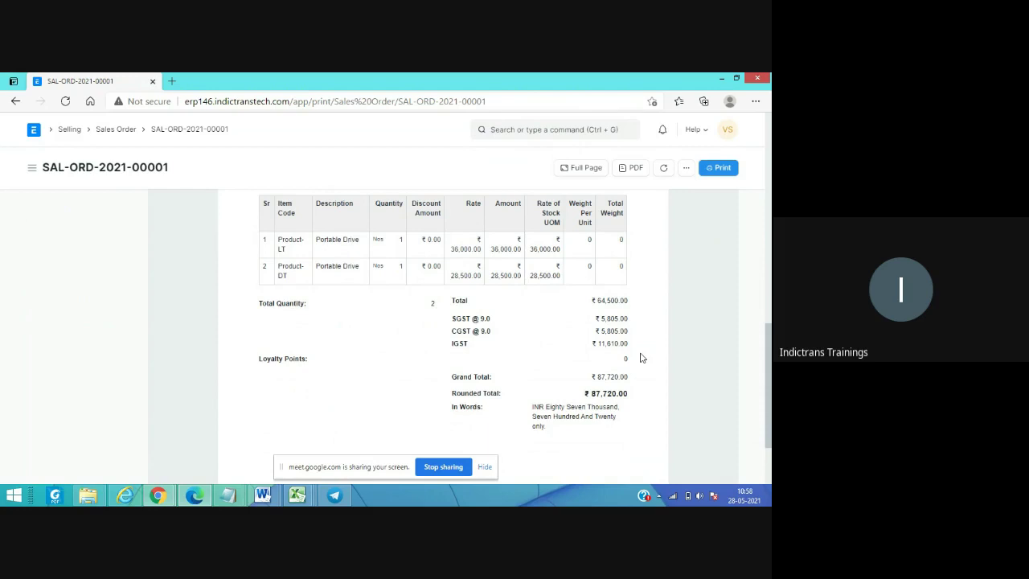
pyautogui.click(183, 131)
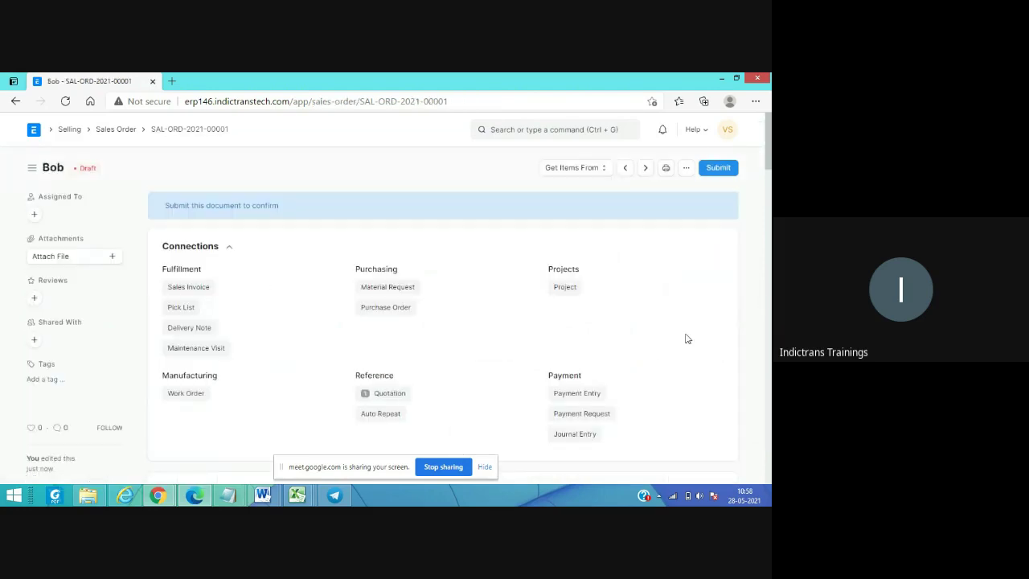
# - Expand the Currency and Price List section, showing INR and the Plantinum price list
pyautogui.moveTo(769, 159); pyautogui.dragTo(769, 239)
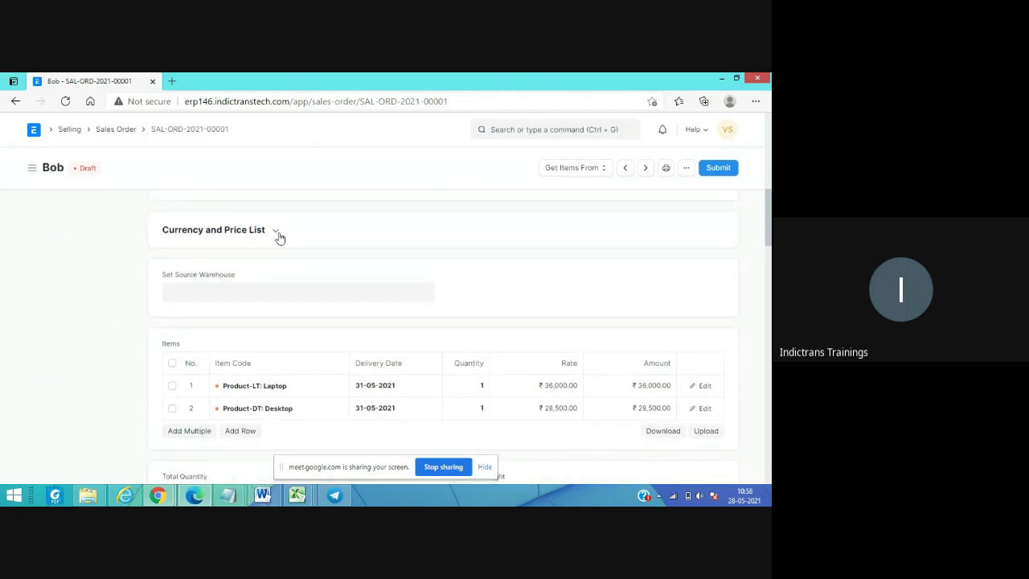
pyautogui.click(276, 230)
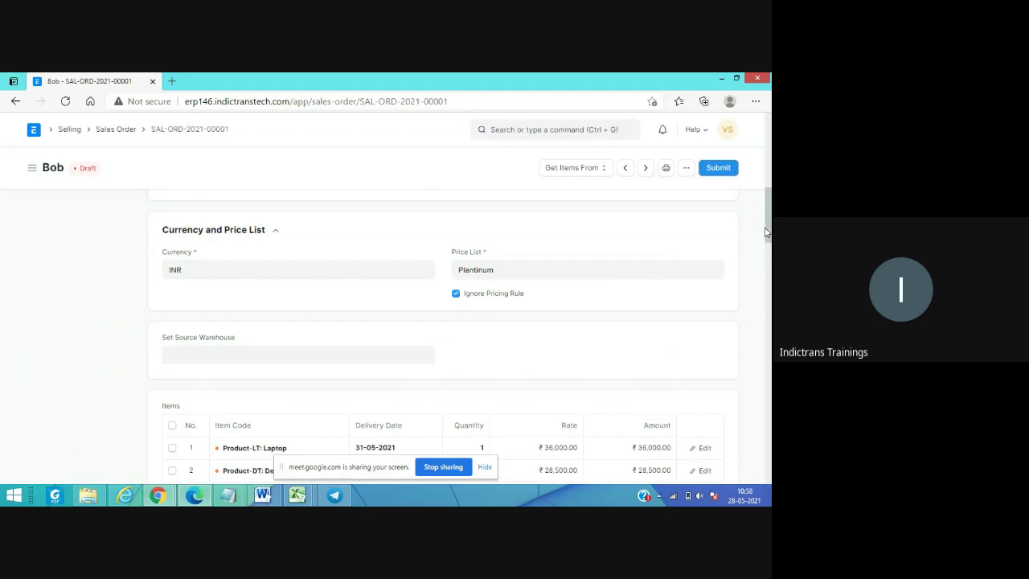
pyautogui.moveTo(769, 235); pyautogui.dragTo(770, 286)
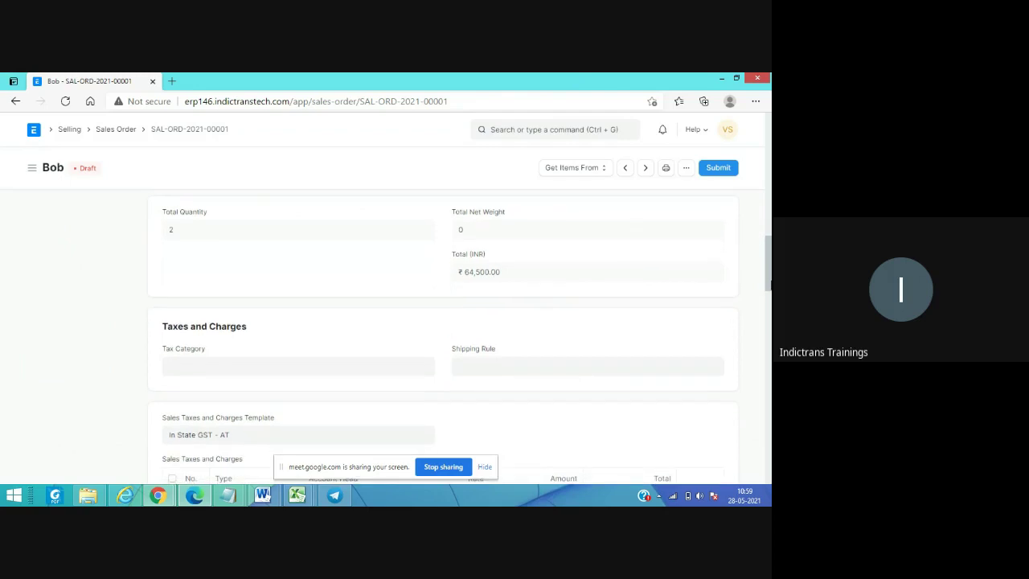
# - Open the In State GST - AT template linked from the Sales Order's tax template field
pyautogui.click(383, 429)
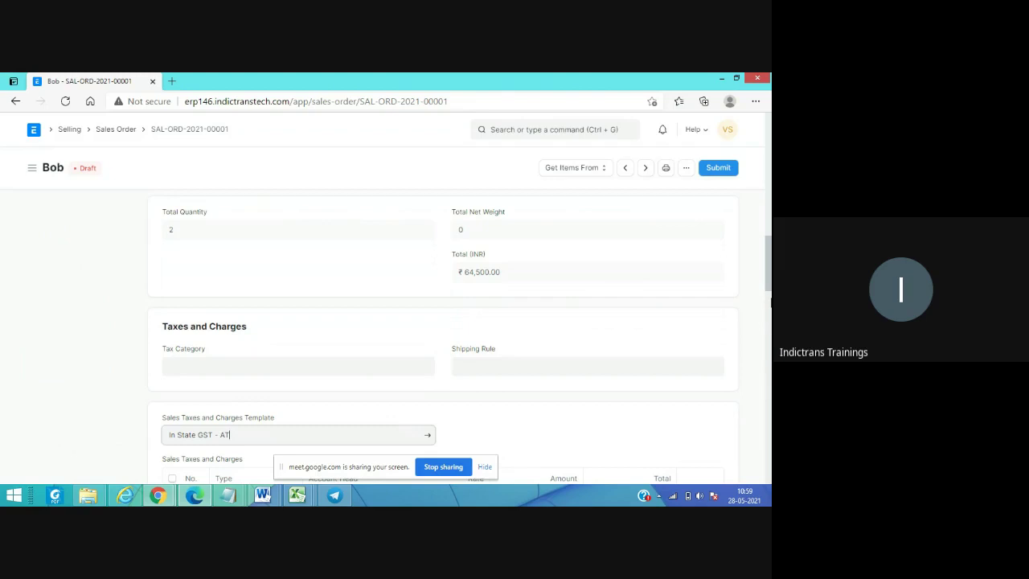
pyautogui.moveTo(769, 283); pyautogui.dragTo(769, 297)
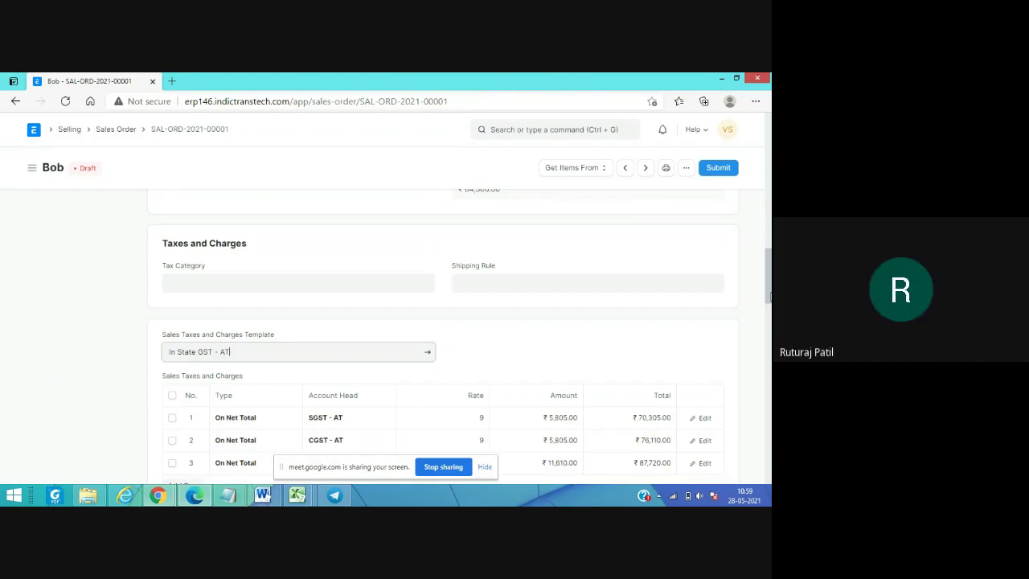
pyautogui.click(427, 357)
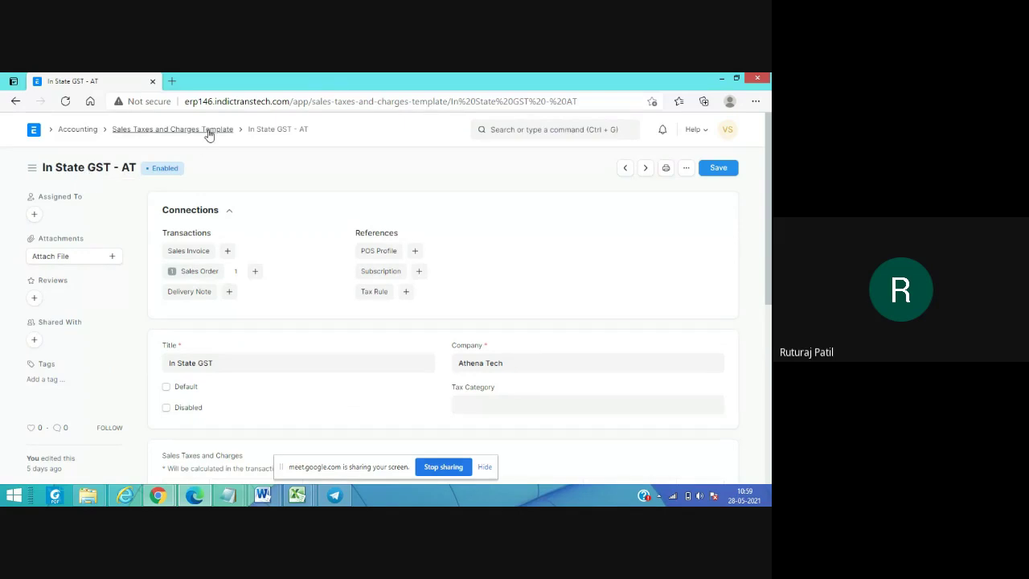
# - Open the In State - AT template from the Sales Taxes and Charges Template list
pyautogui.click(209, 134)
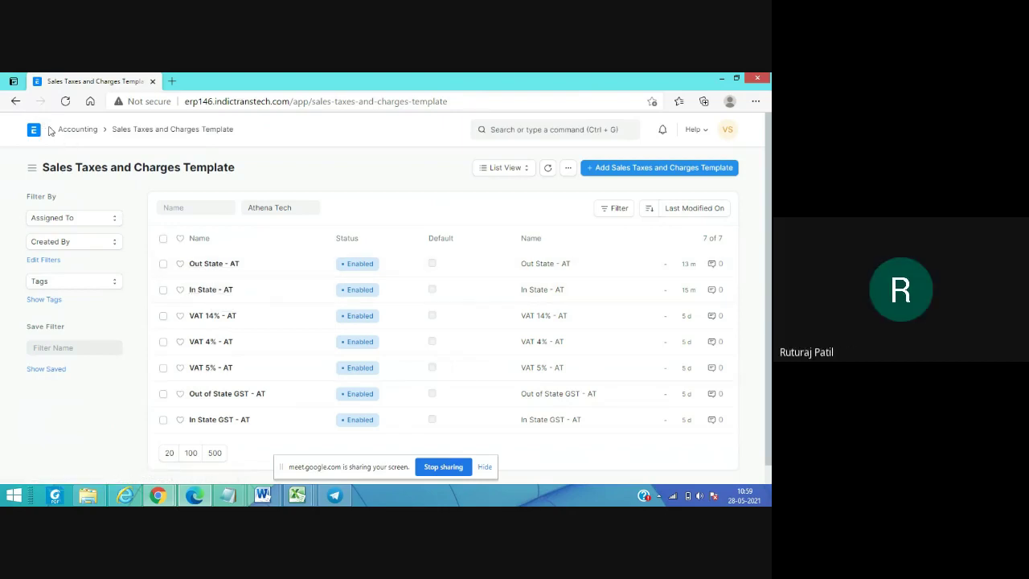
pyautogui.click(205, 289)
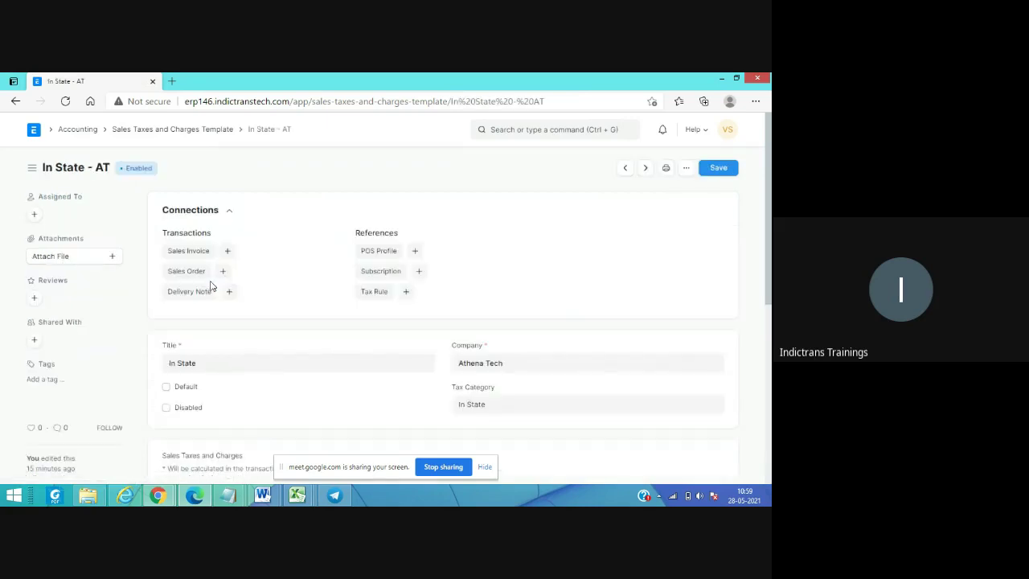
pyautogui.click(556, 130)
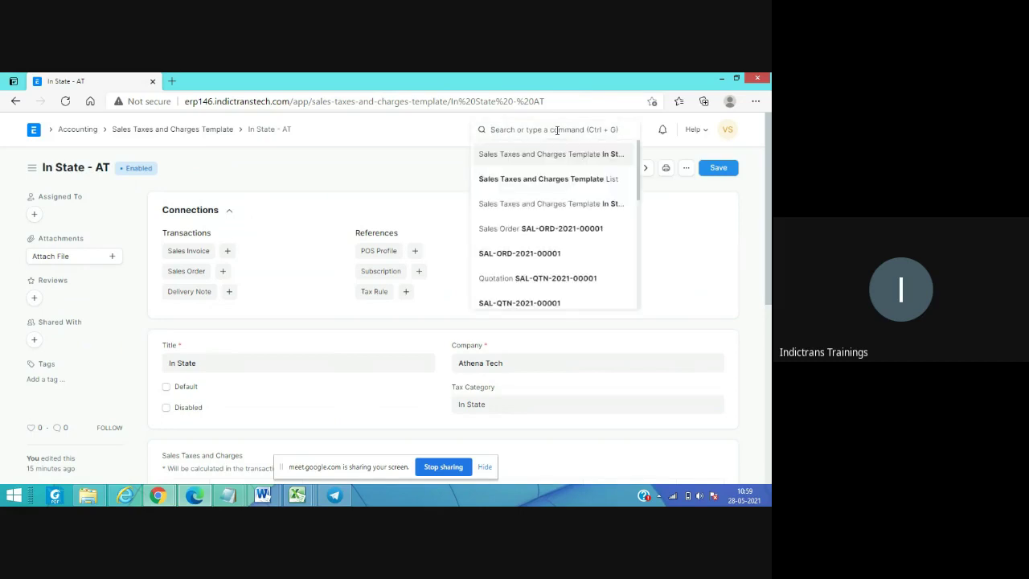
# - Return to quotation SAL-QTN-2021-00001 via search and view its ₹11,610.00 SGST and CGST taxes
pyautogui.click(550, 280)
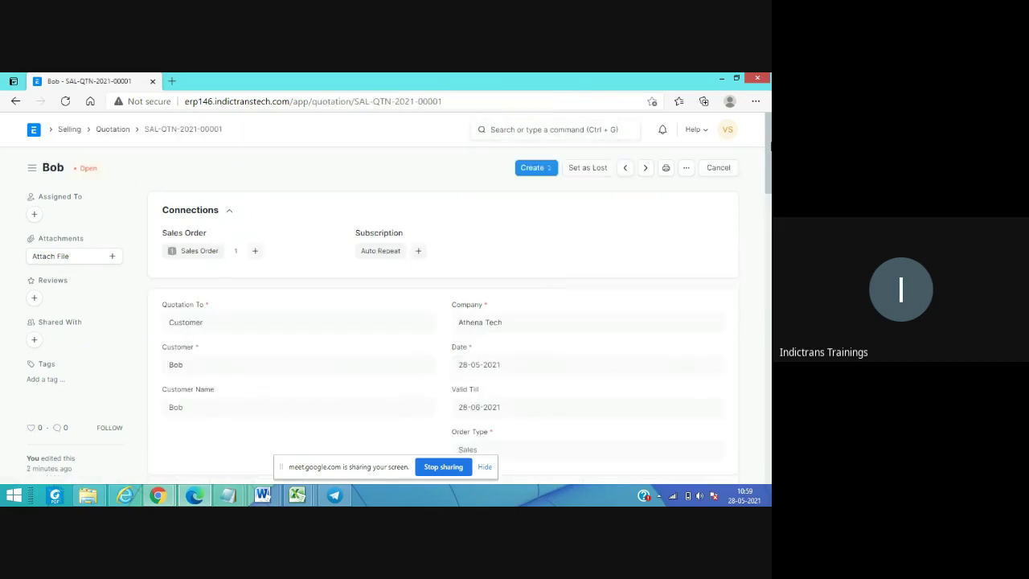
pyautogui.scroll(-10, 700, 342)
pyautogui.moveTo(770, 259); pyautogui.dragTo(767, 297)
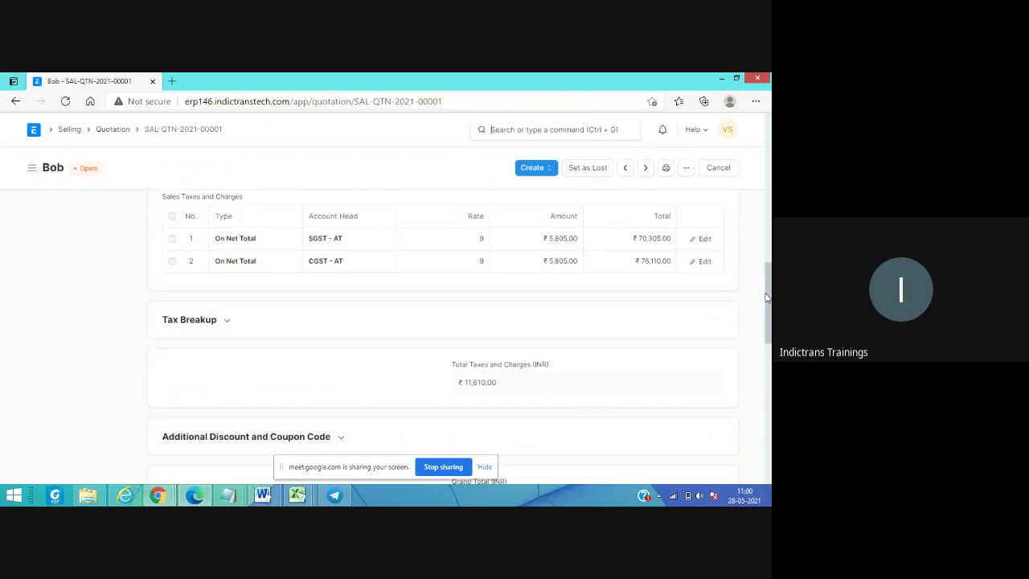
# - Create a second Sales Order from quotation SAL-QTN-2021-00001
pyautogui.click(548, 171)
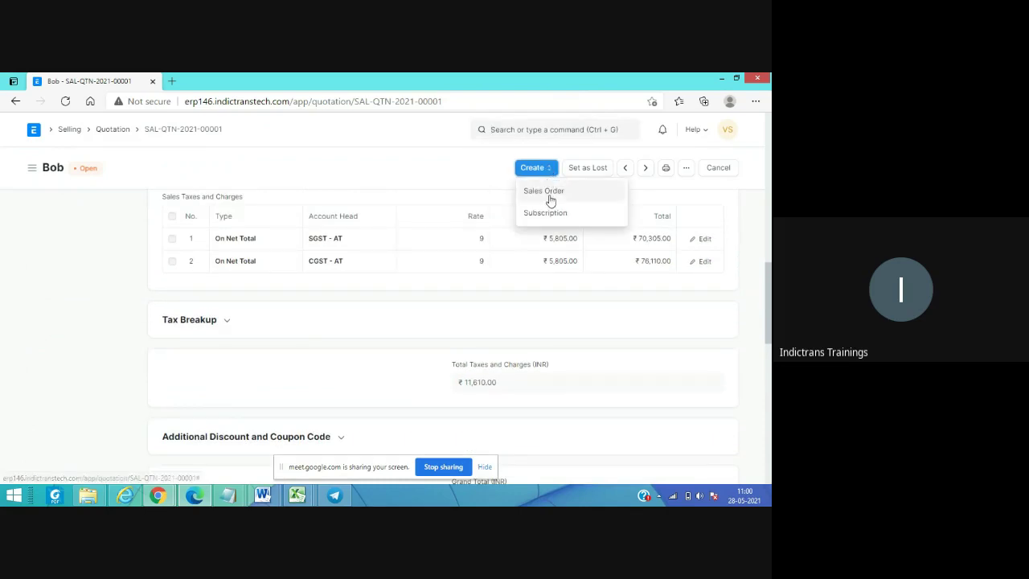
pyautogui.click(550, 193)
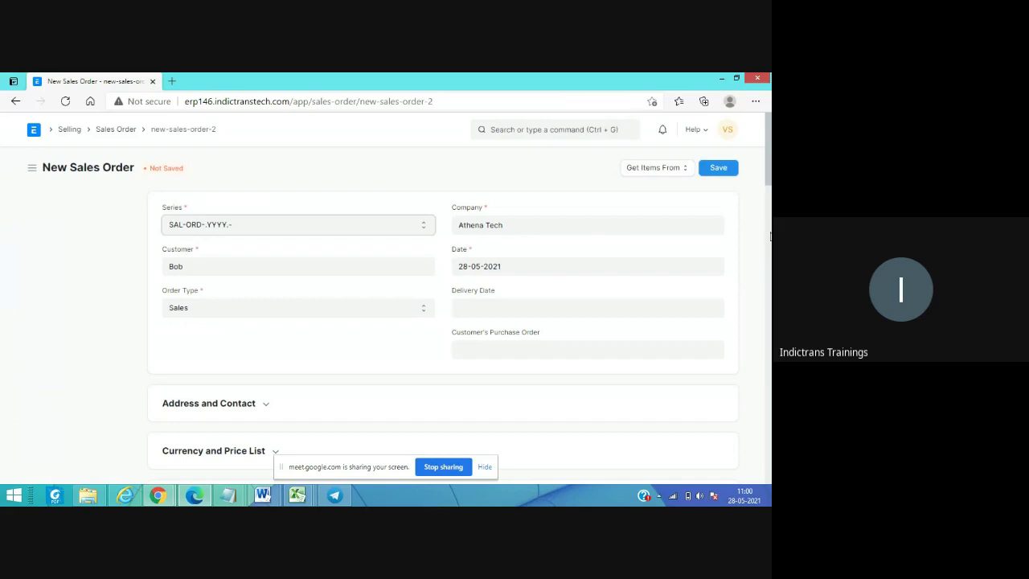
pyautogui.moveTo(768, 169); pyautogui.dragTo(770, 260)
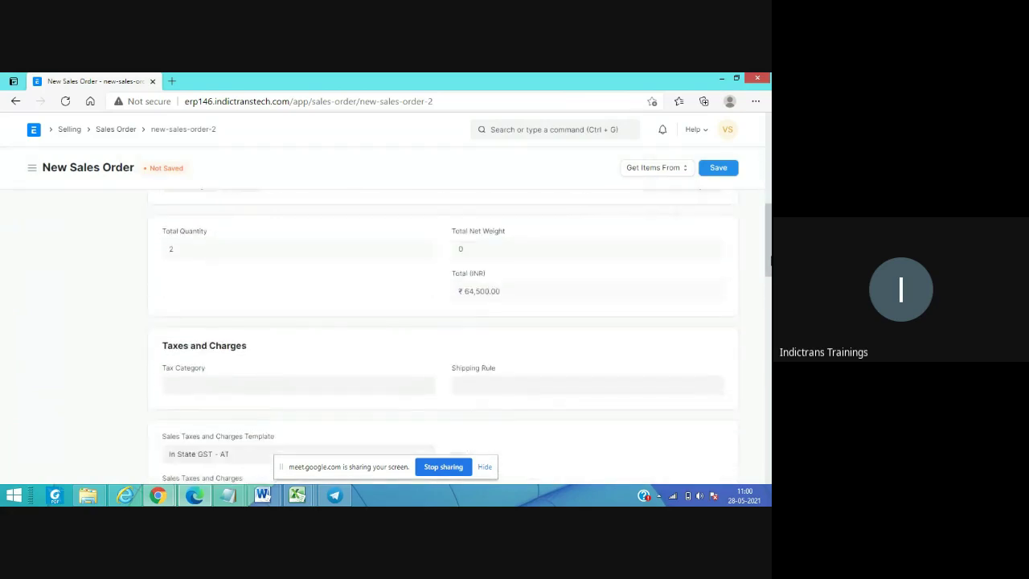
# - Apply the In State - AT tax template, giving CGST and SGST of ₹5,805 each
pyautogui.click(339, 452)
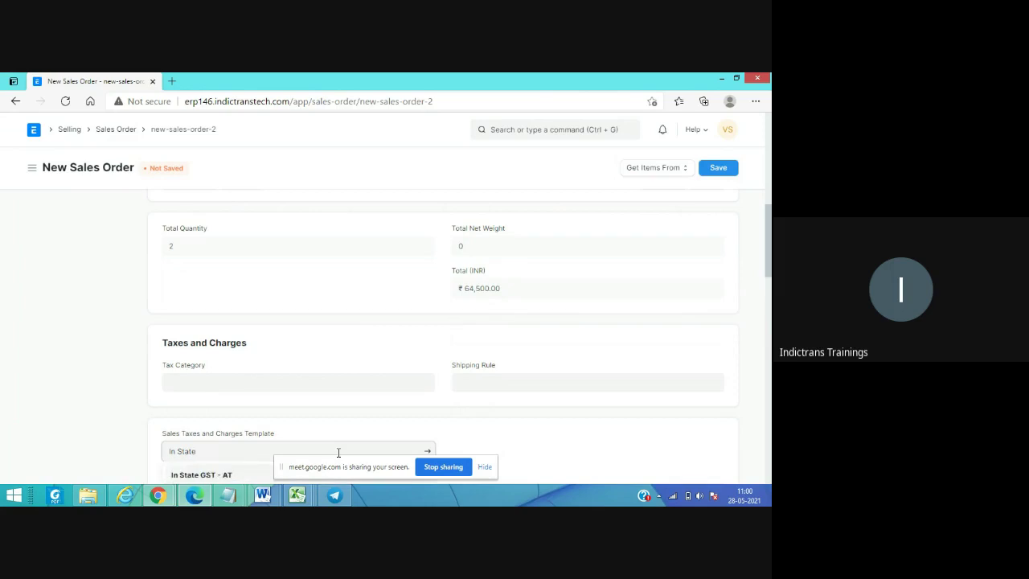
pyautogui.scroll(-2, 265, 370)
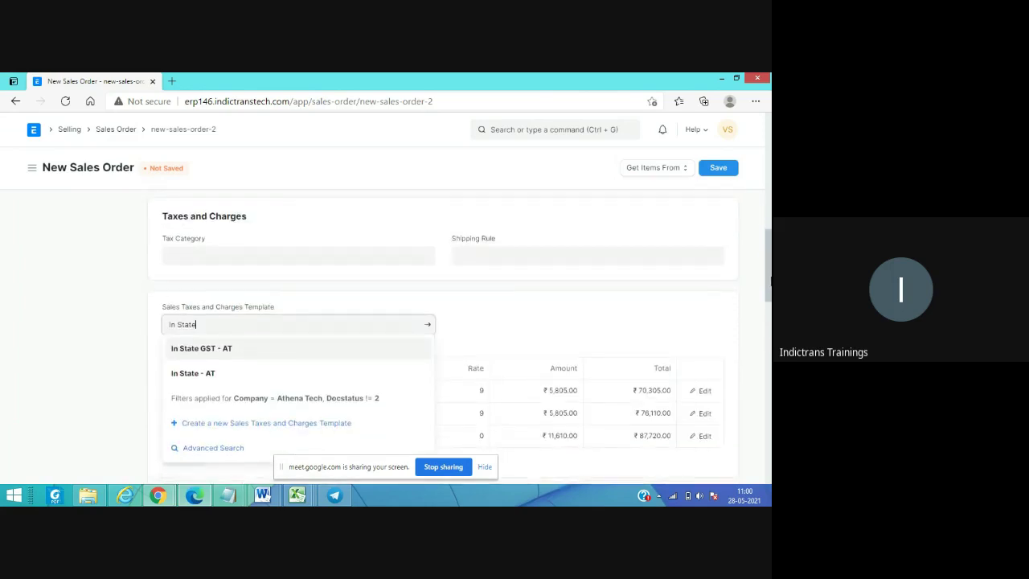
pyautogui.click(253, 373)
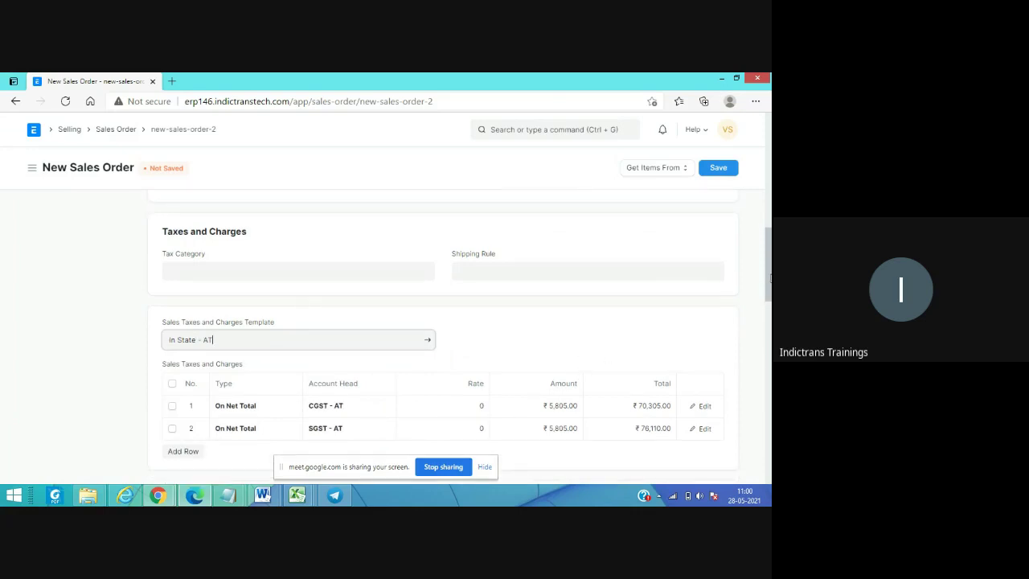
pyautogui.moveTo(770, 277); pyautogui.dragTo(770, 165)
pyautogui.click(623, 262)
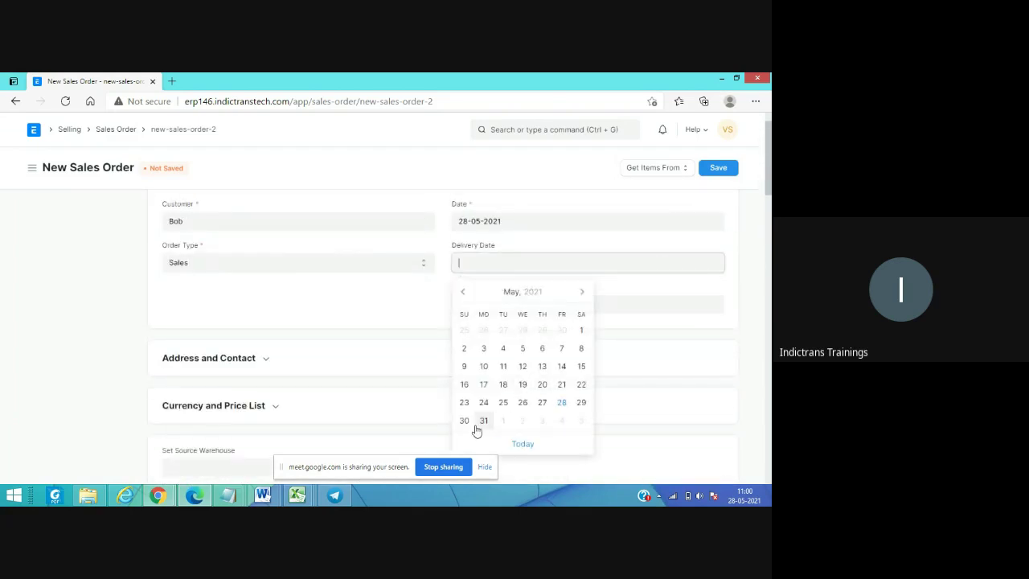
# - Set the delivery date to 31-05-2021 and save the order as draft SAL-ORD-2021-00002
pyautogui.click(484, 420)
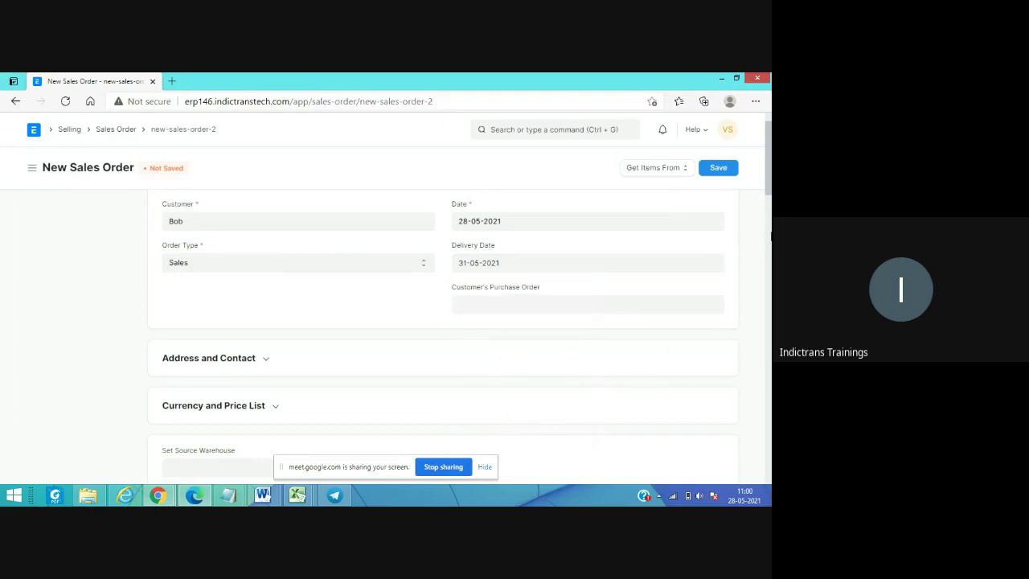
pyautogui.moveTo(770, 165); pyautogui.dragTo(770, 289)
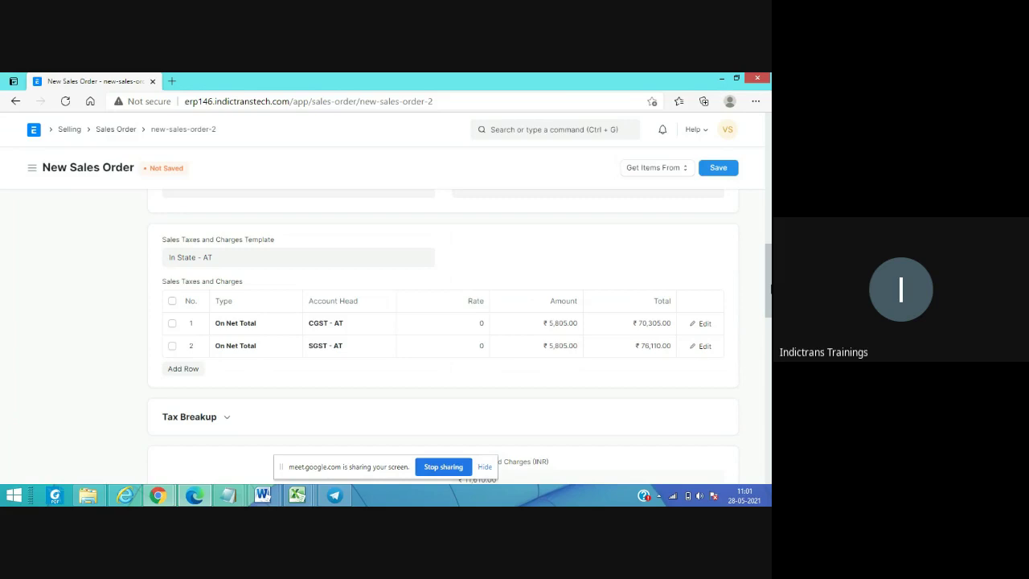
pyautogui.click(718, 167)
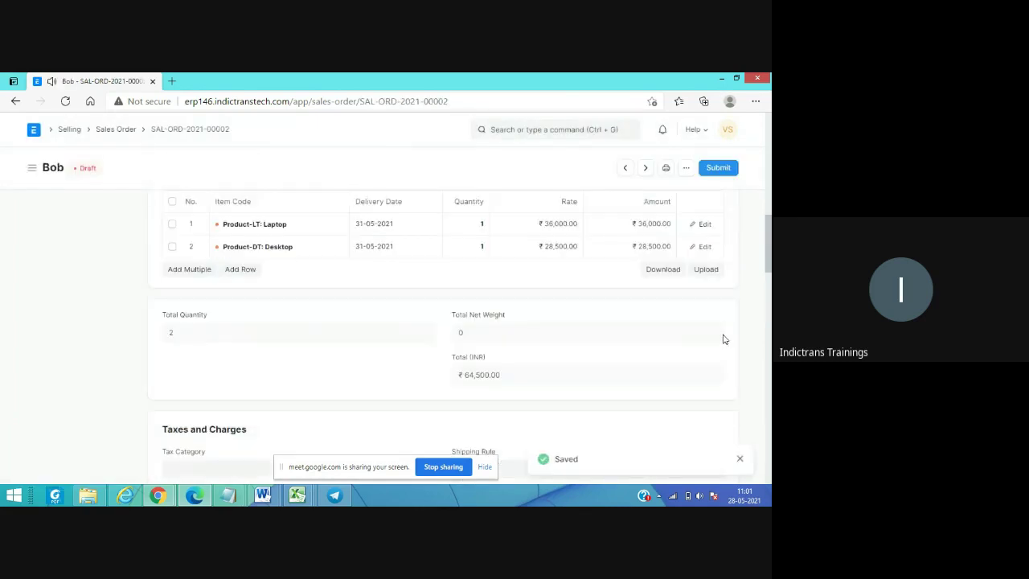
pyautogui.click(665, 167)
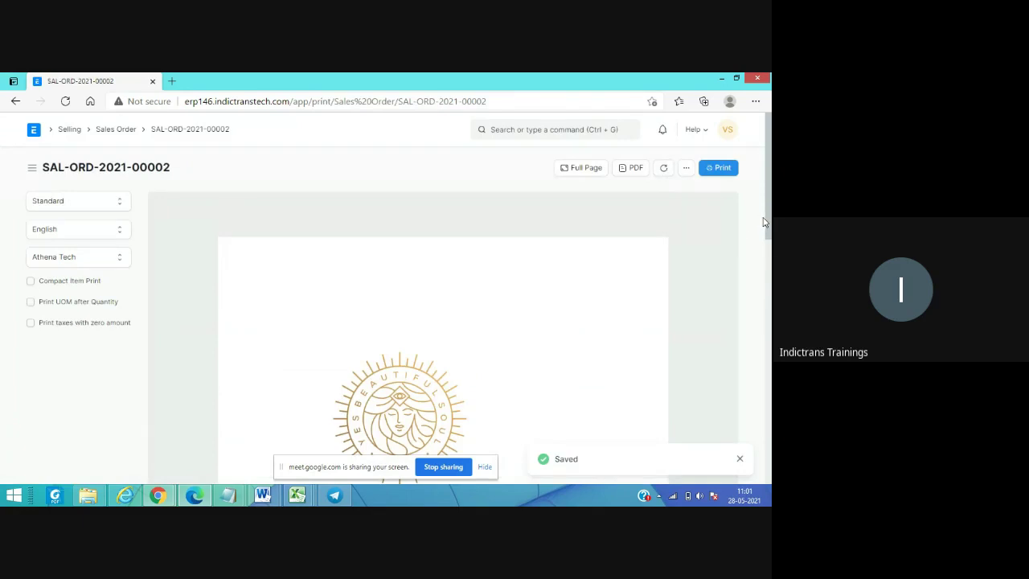
pyautogui.moveTo(768, 223); pyautogui.dragTo(770, 331)
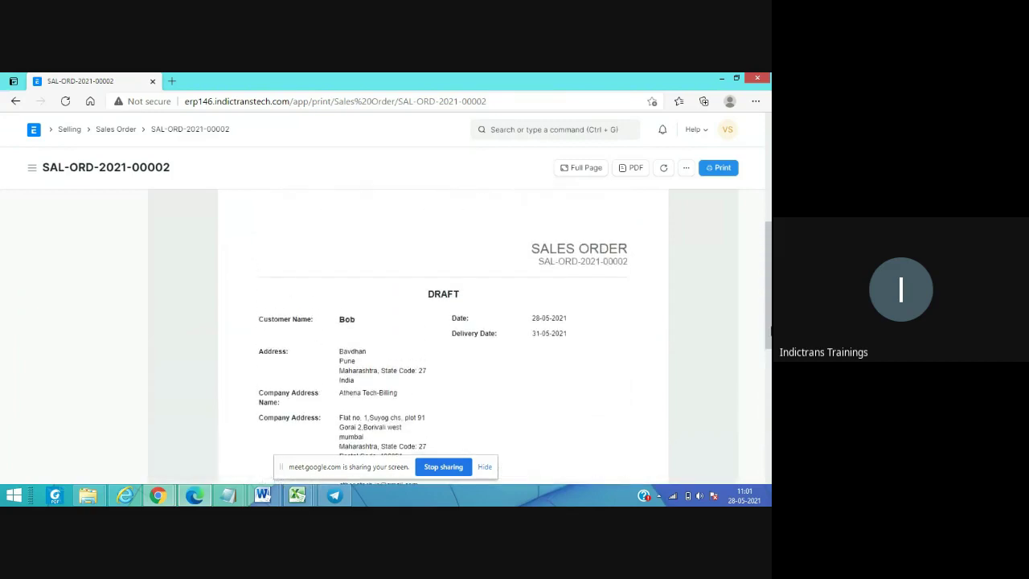
pyautogui.click(216, 130)
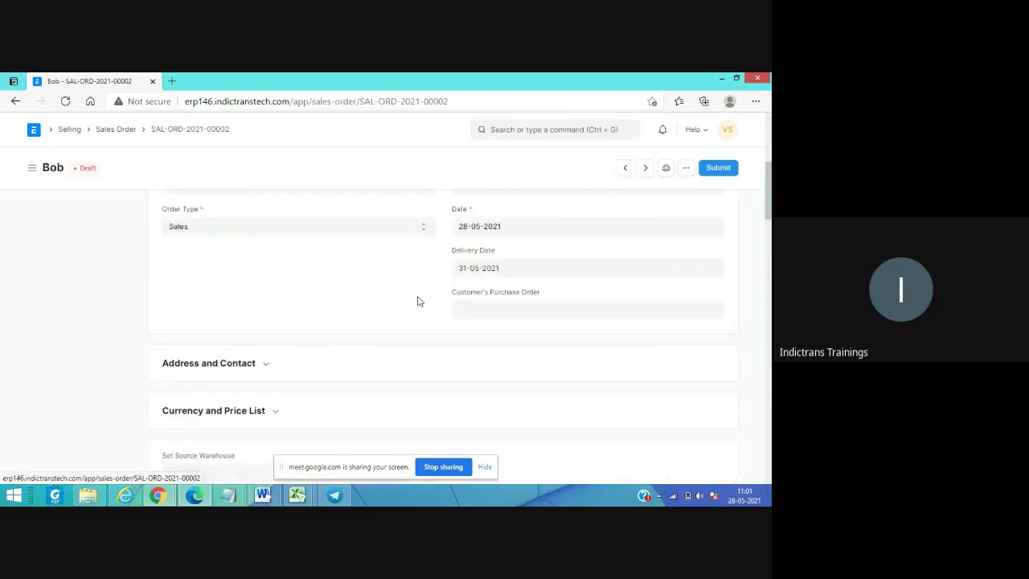
# - Submit Sales Order SAL-ORD-2021-00002, clear the notifications, and create a Delivery Note from it
pyautogui.click(725, 173)
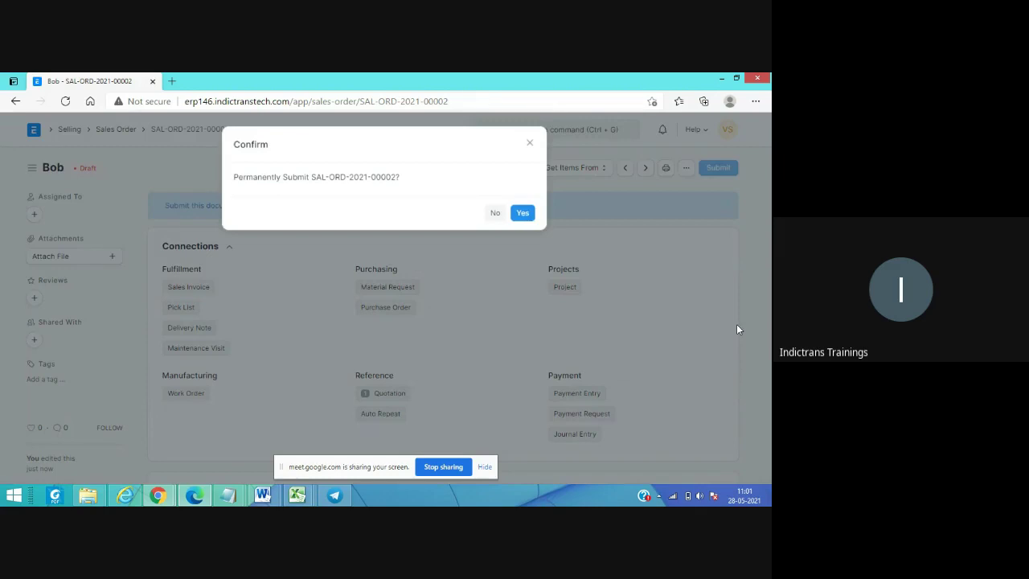
pyautogui.click(524, 216)
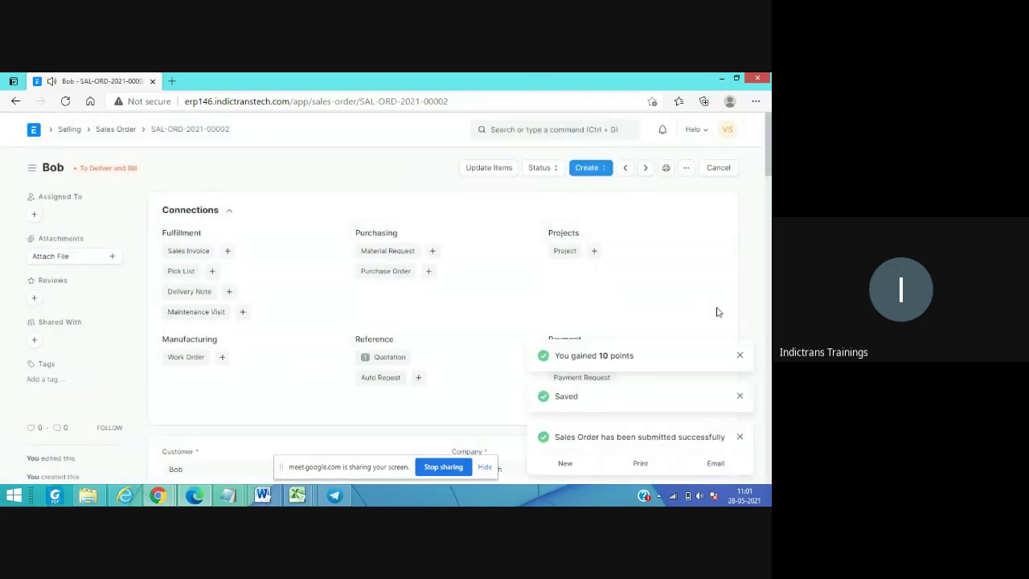
pyautogui.click(739, 355)
pyautogui.click(739, 396)
pyautogui.click(740, 436)
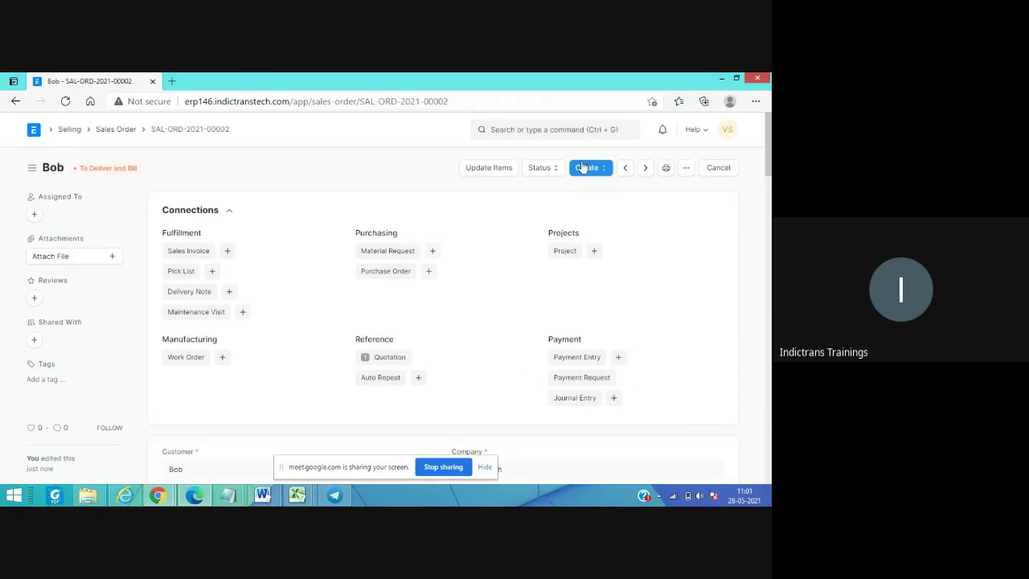
pyautogui.click(584, 168)
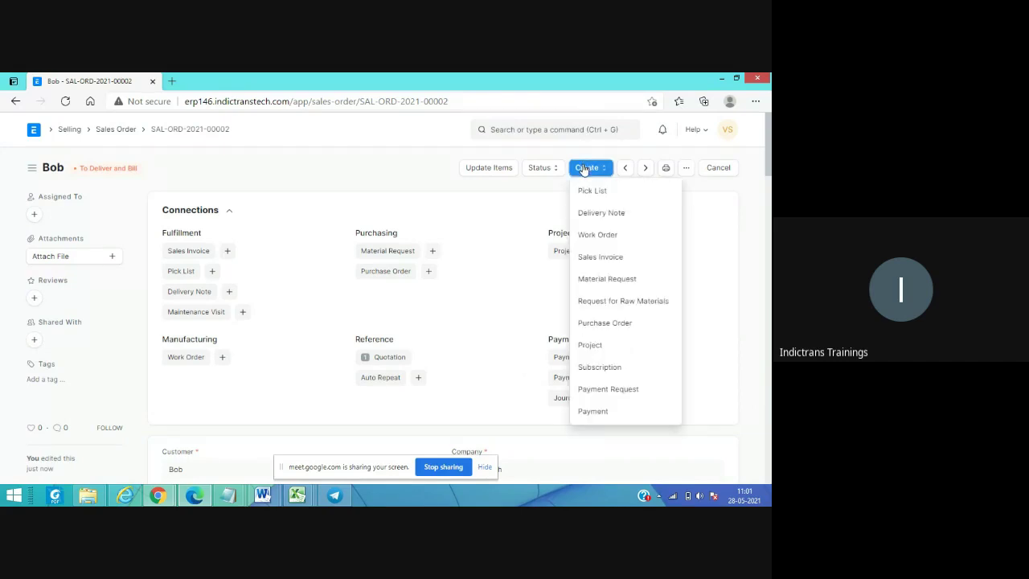
pyautogui.click(584, 215)
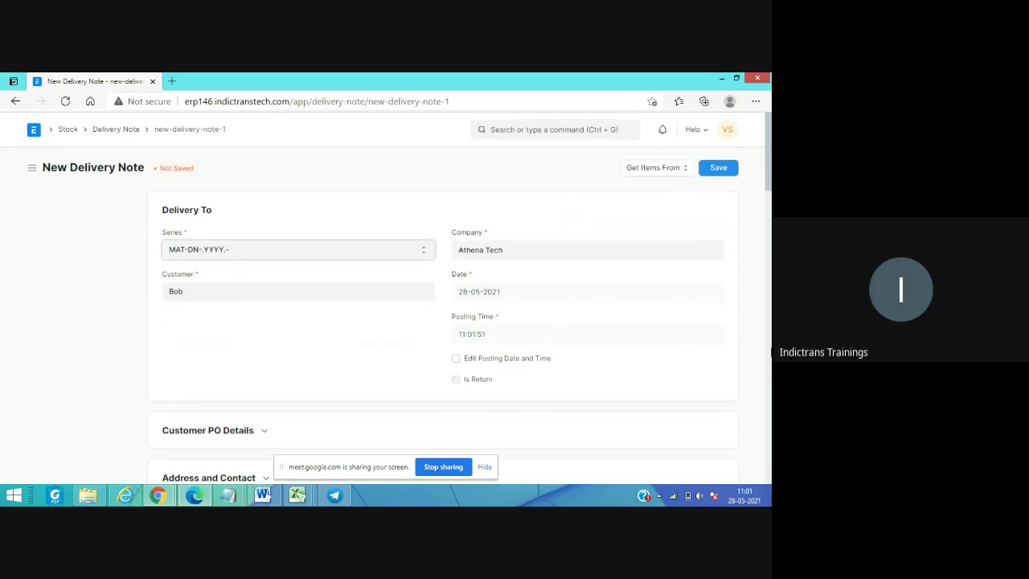
# - Check the new Delivery Note uses In State - AT, with CGST, SGST and IGST totalling ₹23,220
pyautogui.moveTo(769, 182); pyautogui.dragTo(770, 303)
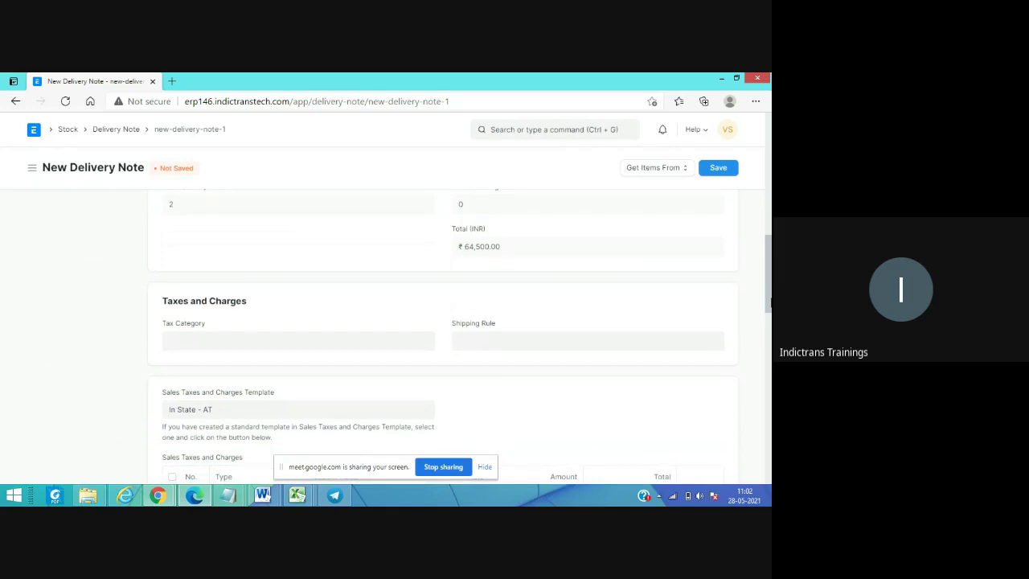
pyautogui.moveTo(770, 308); pyautogui.dragTo(769, 330)
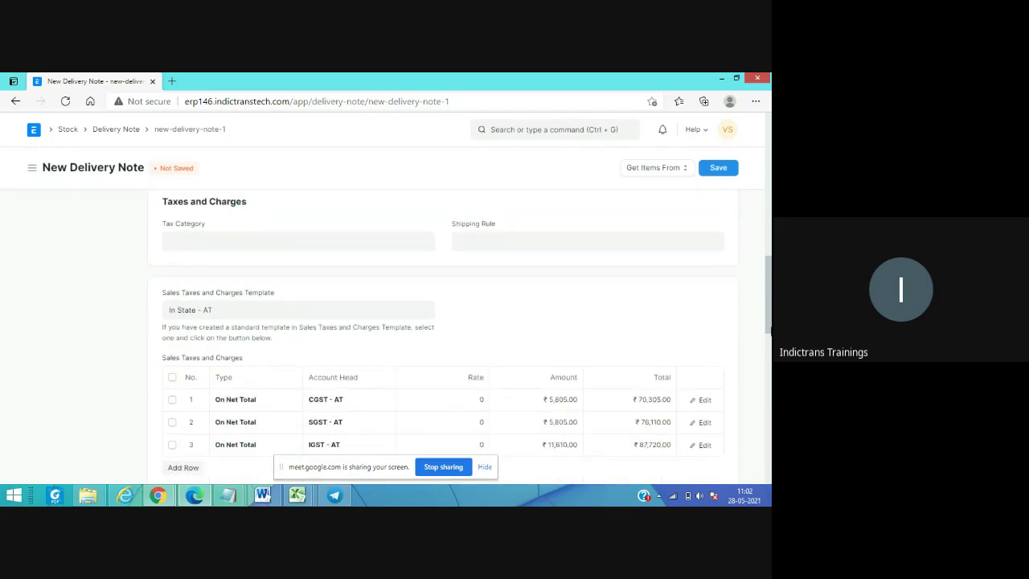
pyautogui.click(386, 311)
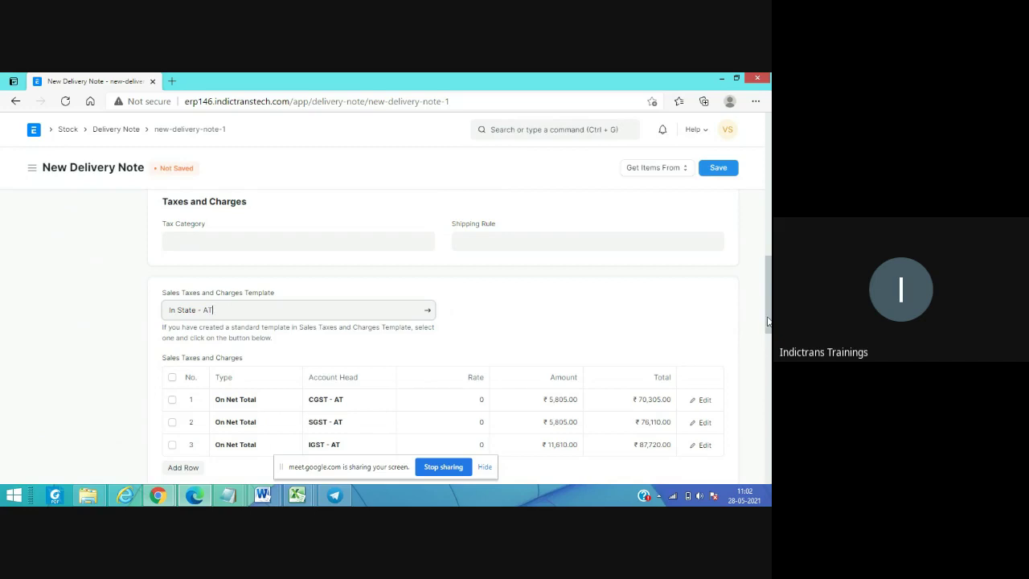
pyautogui.moveTo(768, 322); pyautogui.dragTo(769, 348)
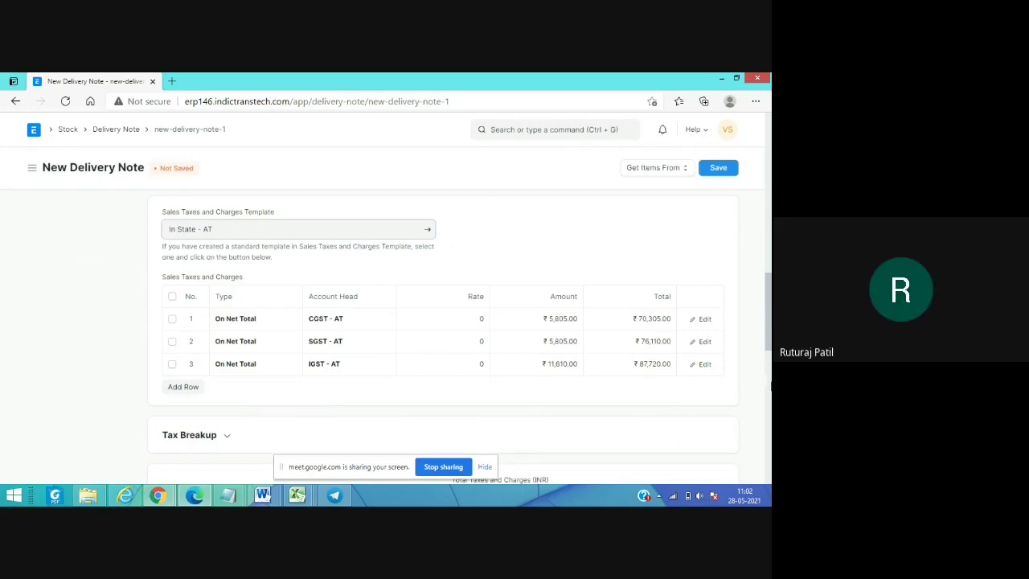
pyautogui.moveTo(768, 339); pyautogui.dragTo(768, 321)
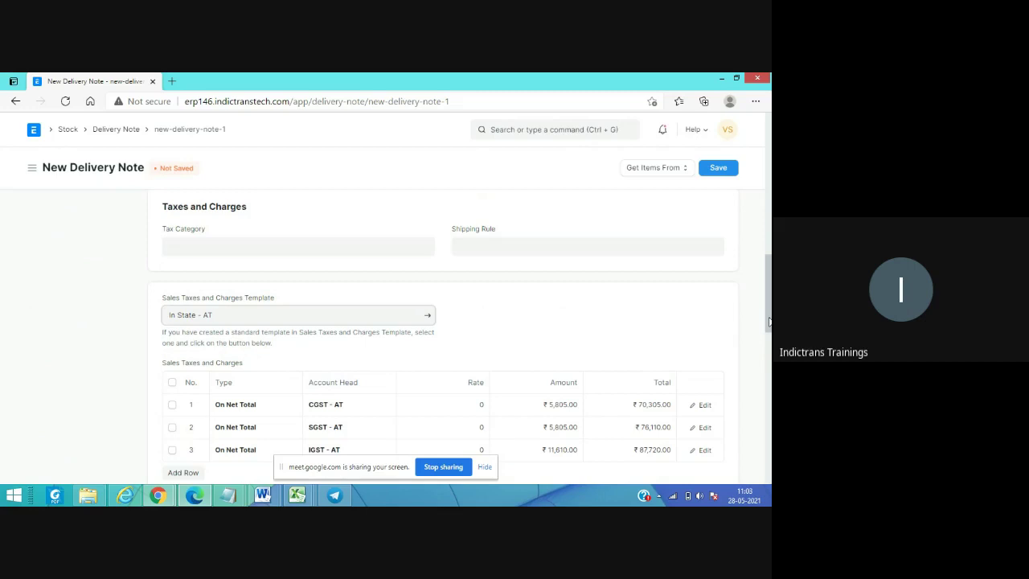
pyautogui.moveTo(769, 321)
pyautogui.mouseDown()
pyautogui.moveTo(767, 361)
pyautogui.moveTo(768, 312)
pyautogui.mouseUp()
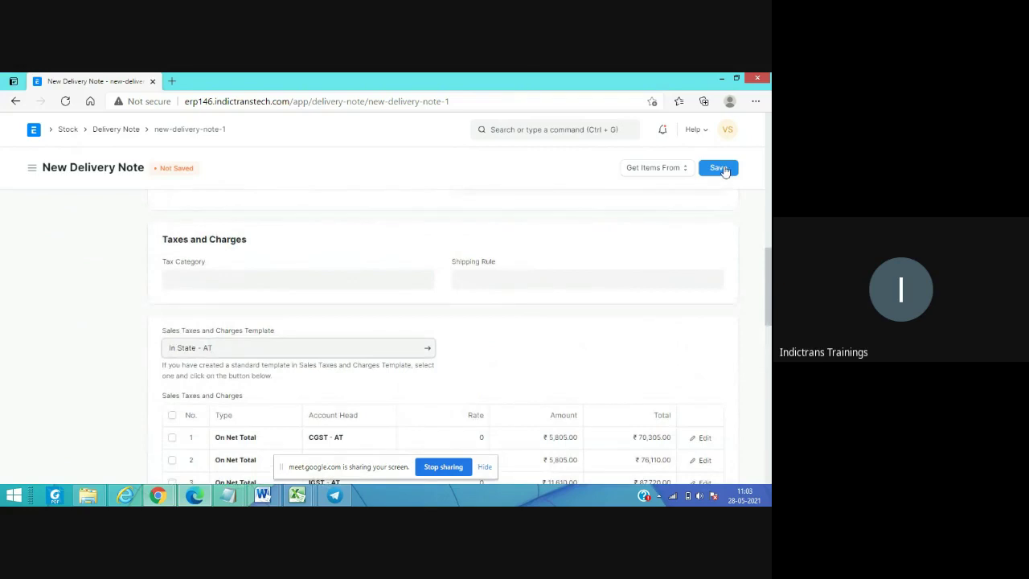
# - Save the Delivery Note as draft MAT-DN-2021-00001, review its taxes, and stop screen sharing
pyautogui.click(721, 168)
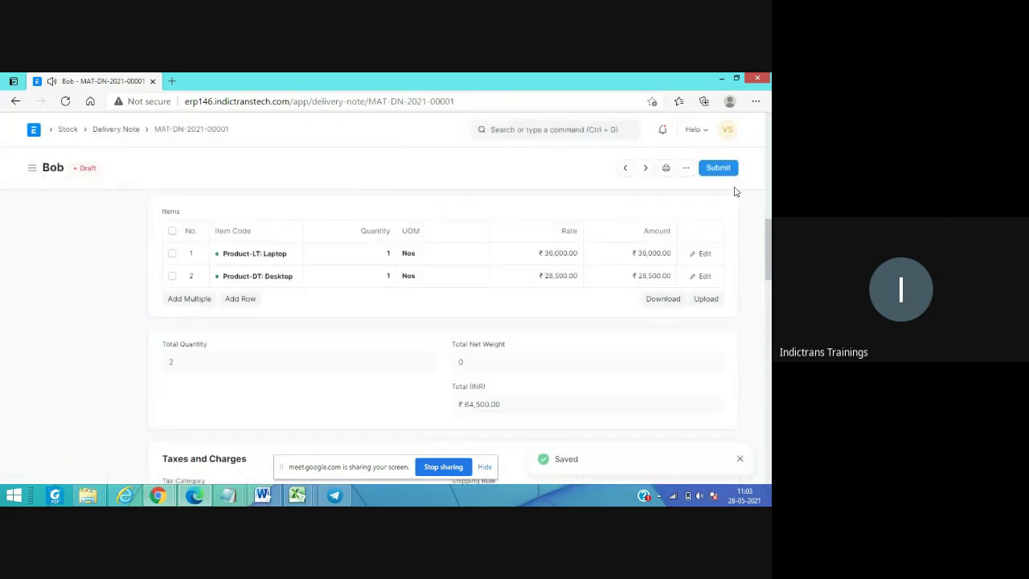
pyautogui.scroll(-5, 770, 317)
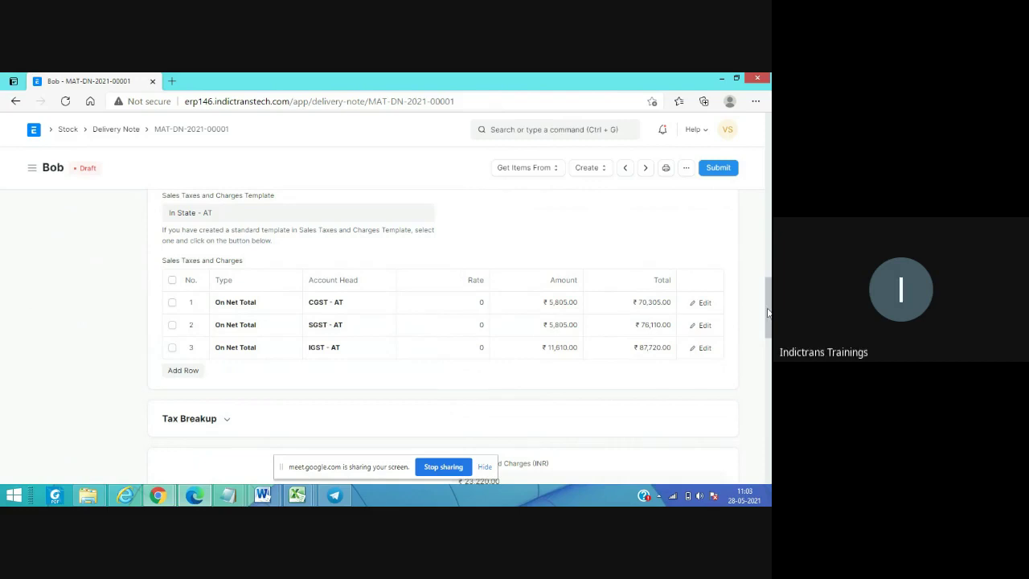
pyautogui.moveTo(769, 312); pyautogui.dragTo(769, 316)
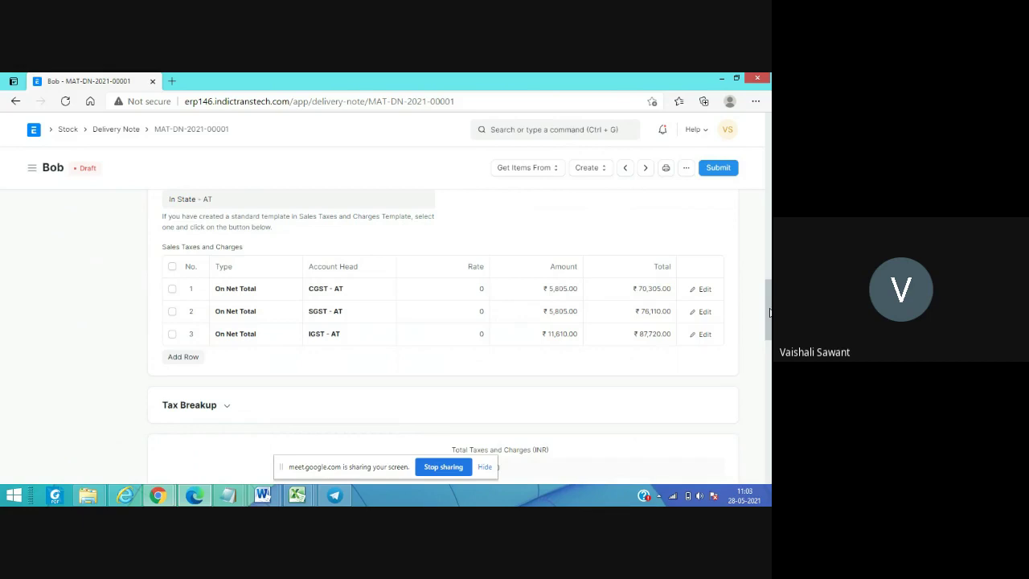
pyautogui.moveTo(769, 312)
pyautogui.mouseDown()
pyautogui.moveTo(769, 183)
pyautogui.moveTo(769, 296)
pyautogui.mouseUp()
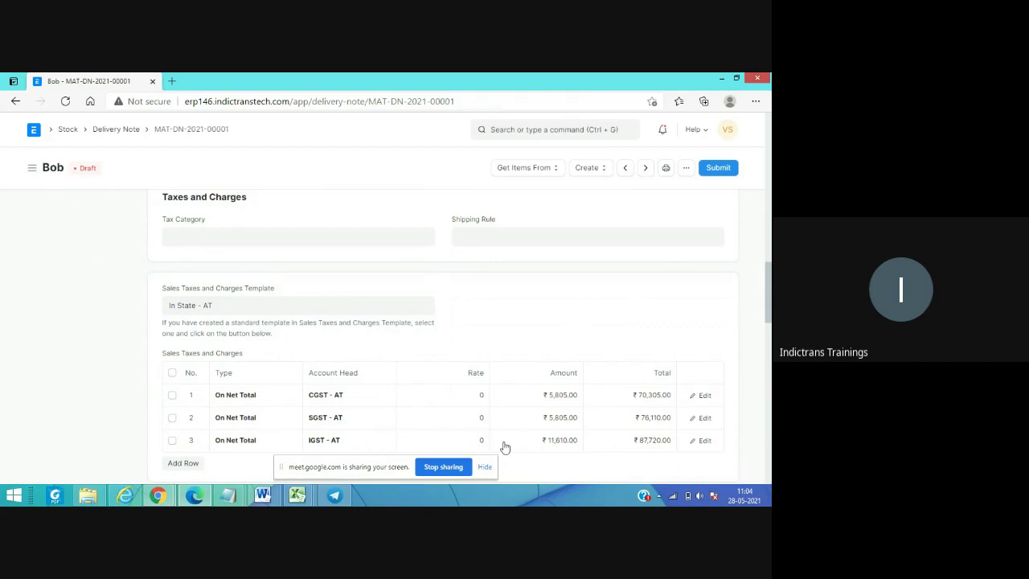
pyautogui.click(455, 474)
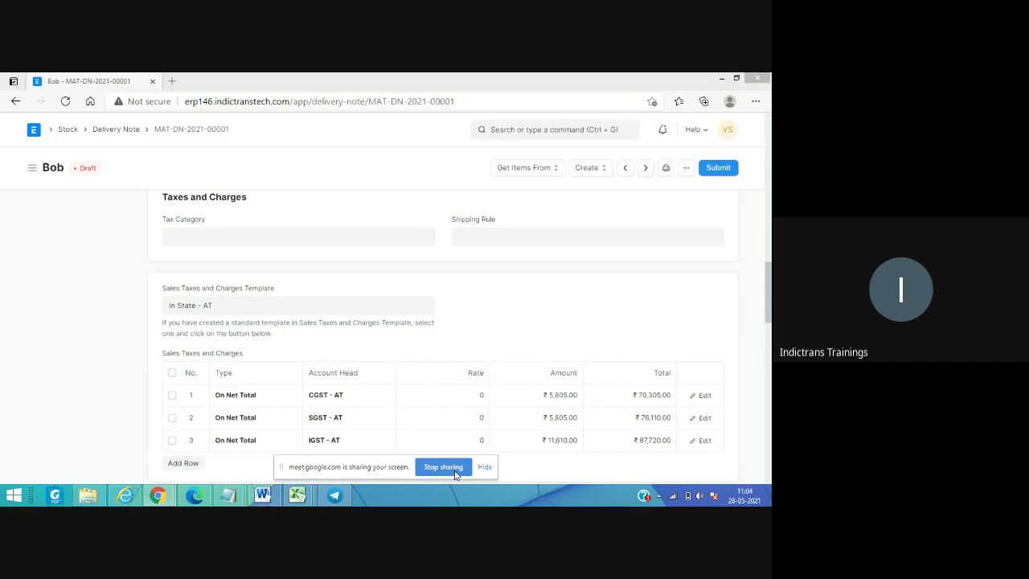
pyautogui.click(455, 474)
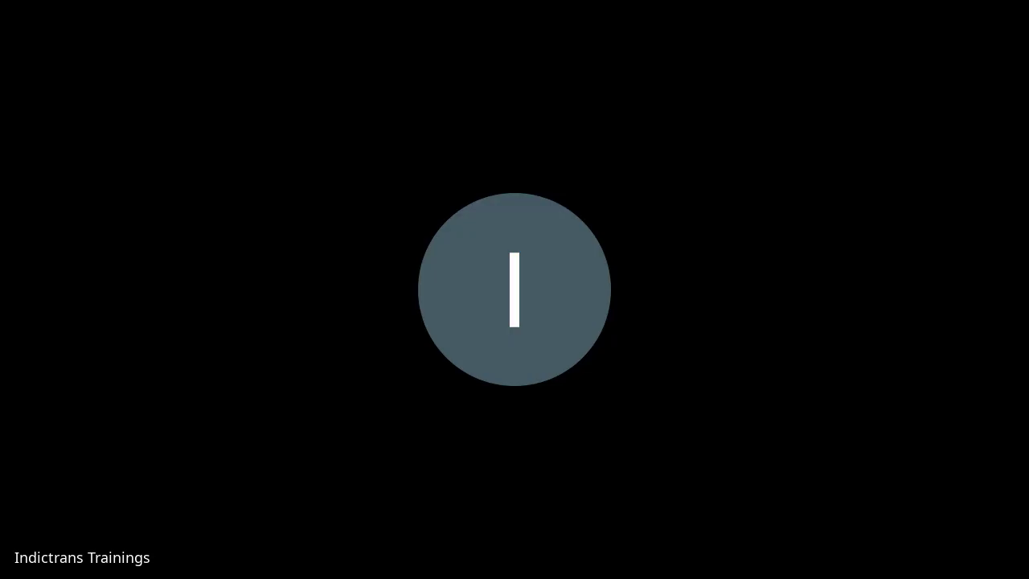